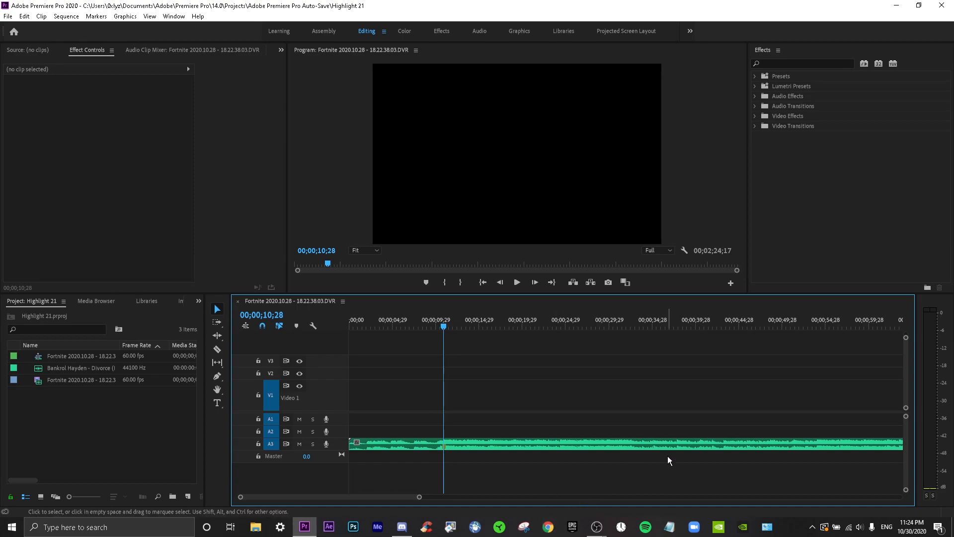
Step: In File Explorer, look through the Premiere Pro plugins folder under PC Files\Application Files\Adobe Downloads on the Elements (D:) drive and close the window
{"action": "left_click", "coordinate": [255, 532]}
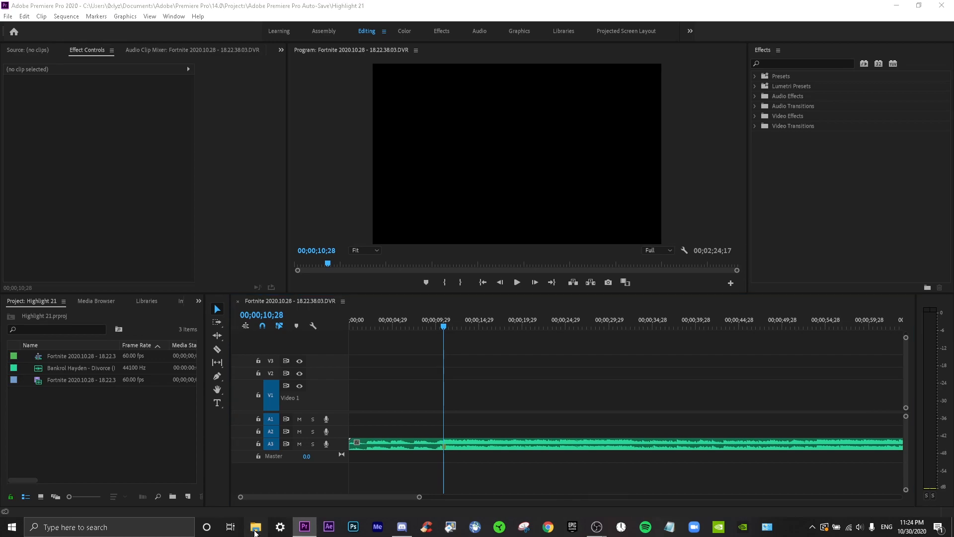
{"action": "left_click", "coordinate": [867, 27]}
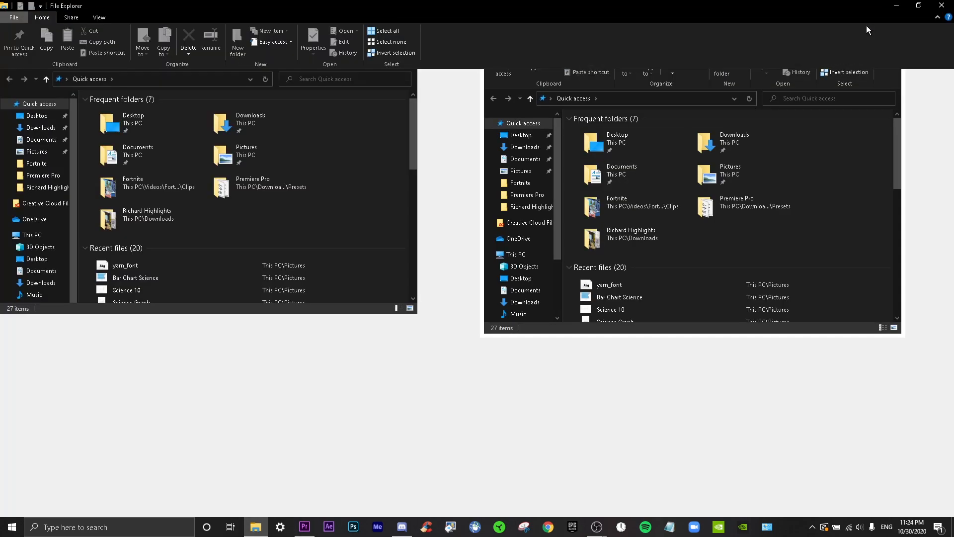
{"action": "left_click", "coordinate": [41, 282]}
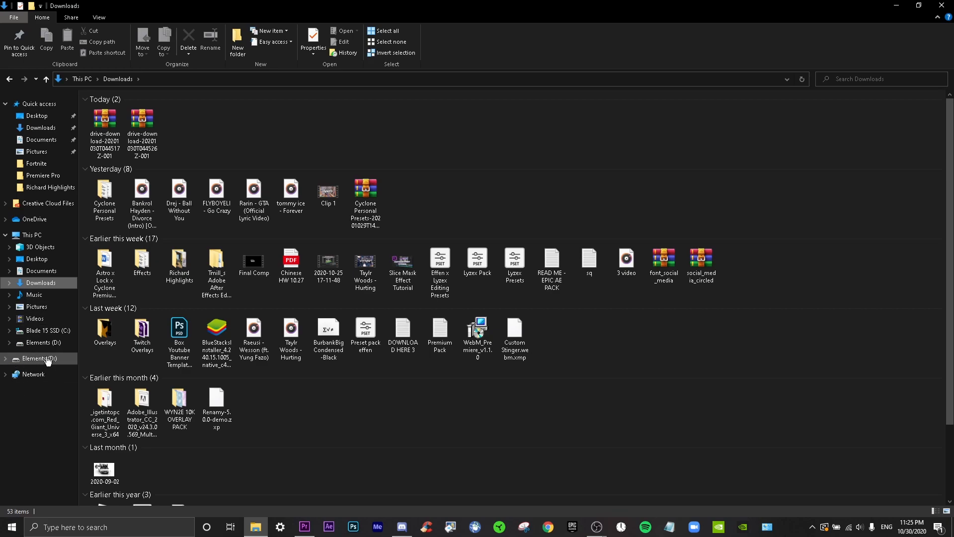
{"action": "left_click", "coordinate": [44, 342]}
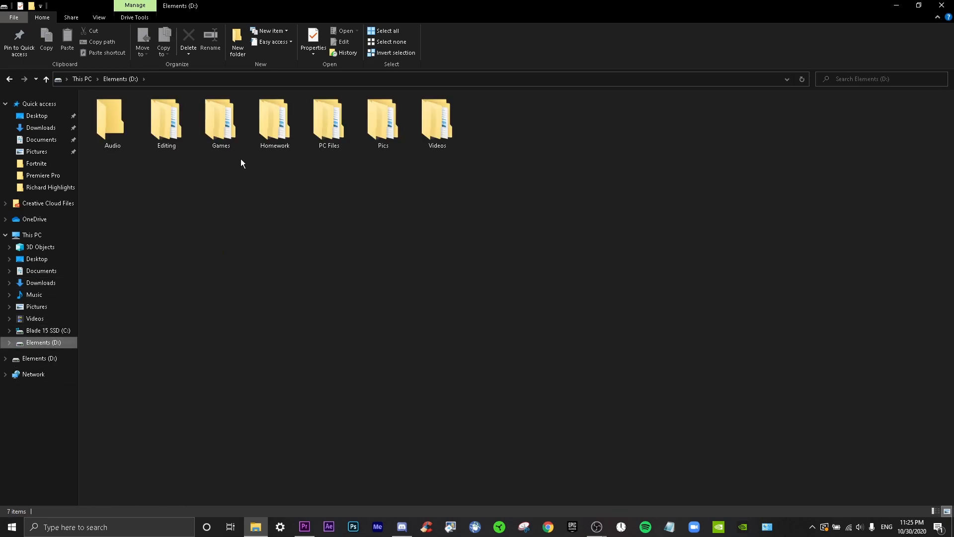
{"action": "double_click", "coordinate": [320, 136]}
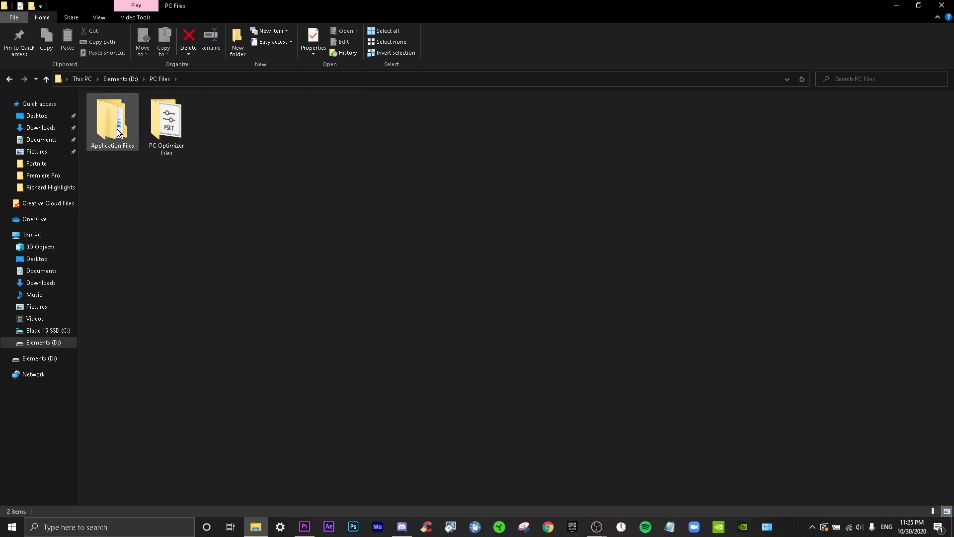
{"action": "double_click", "coordinate": [118, 133]}
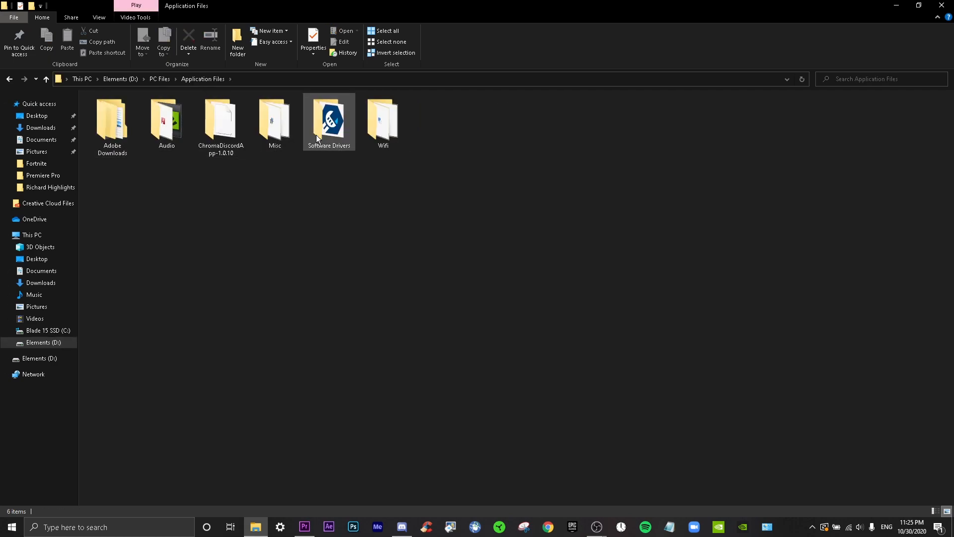
{"action": "double_click", "coordinate": [131, 133]}
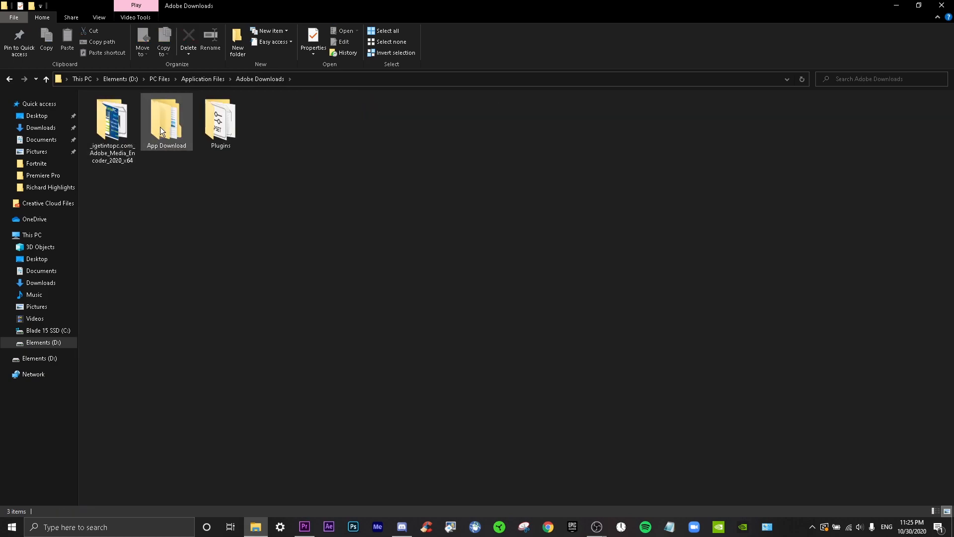
{"action": "double_click", "coordinate": [228, 132]}
{"action": "double_click", "coordinate": [230, 133]}
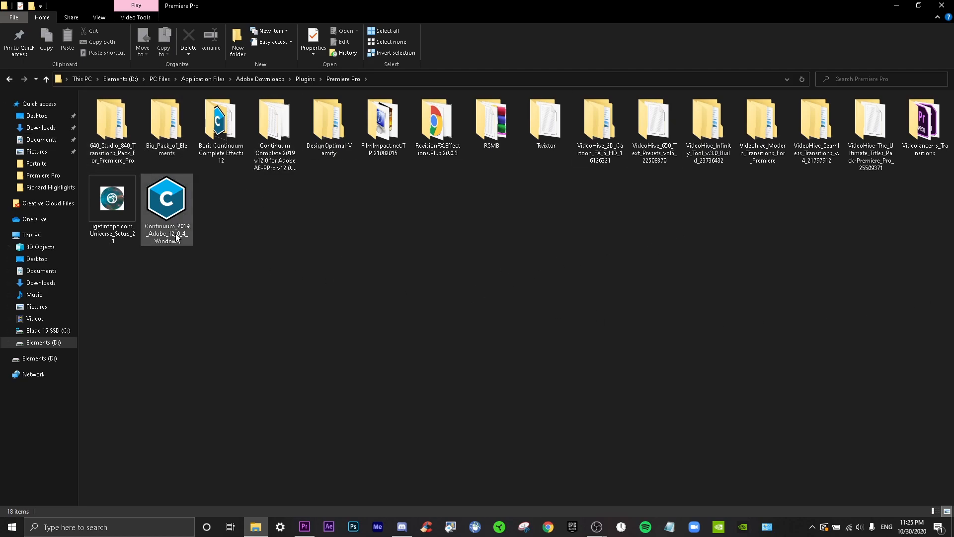
{"action": "left_click", "coordinate": [942, 6]}
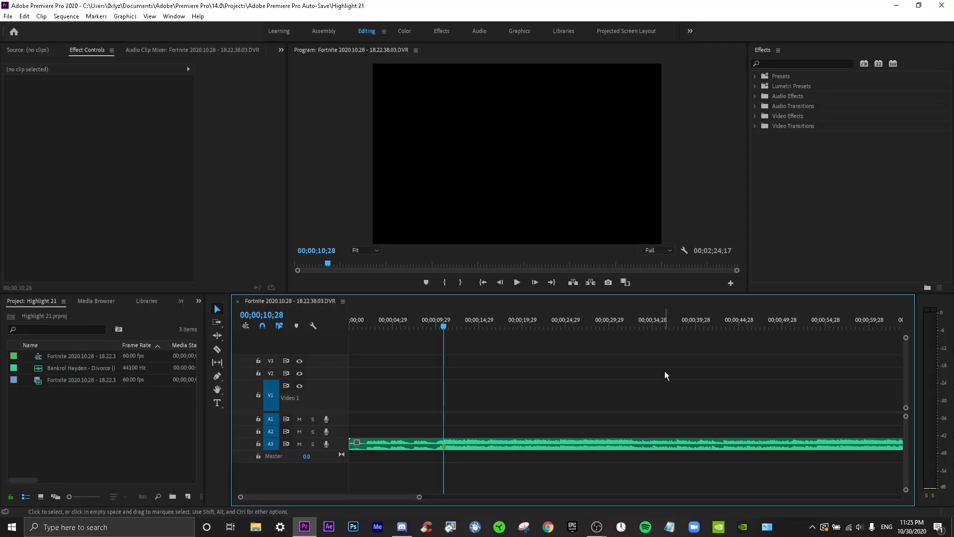
{"action": "left_click", "coordinate": [756, 74]}
{"action": "left_click", "coordinate": [755, 74]}
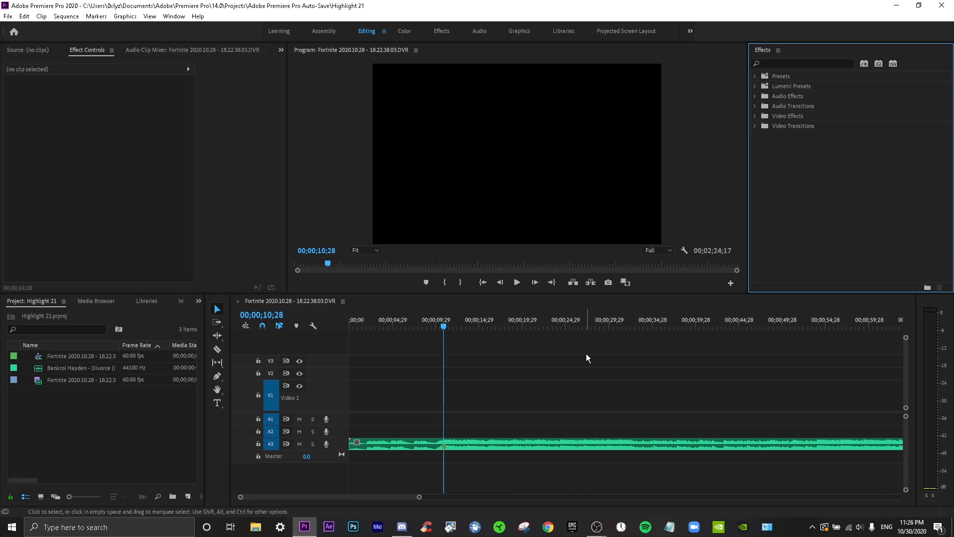
Step: Open File Explorer in a smaller window and browse to the Videos\Fortnite\Clips\Fortnite folder
{"action": "left_click", "coordinate": [254, 527]}
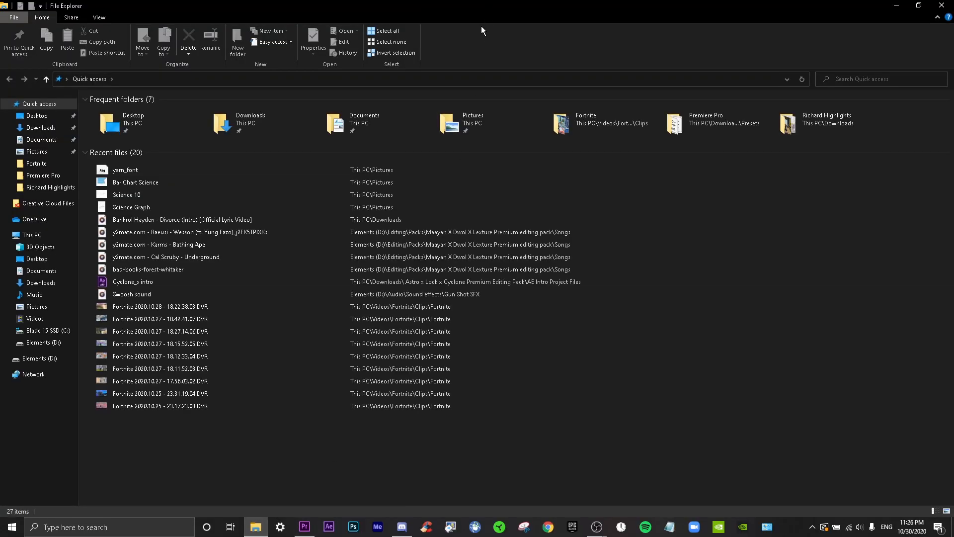
{"action": "mouse_move", "coordinate": [615, 13]}
{"action": "left_mouse_down"}
{"action": "mouse_move", "coordinate": [509, 109]}
{"action": "mouse_move", "coordinate": [517, 61]}
{"action": "mouse_move", "coordinate": [598, 14]}
{"action": "left_mouse_up"}
{"action": "scroll", "coordinate": [422, 283], "scroll_direction": "down", "scroll_amount": 2}
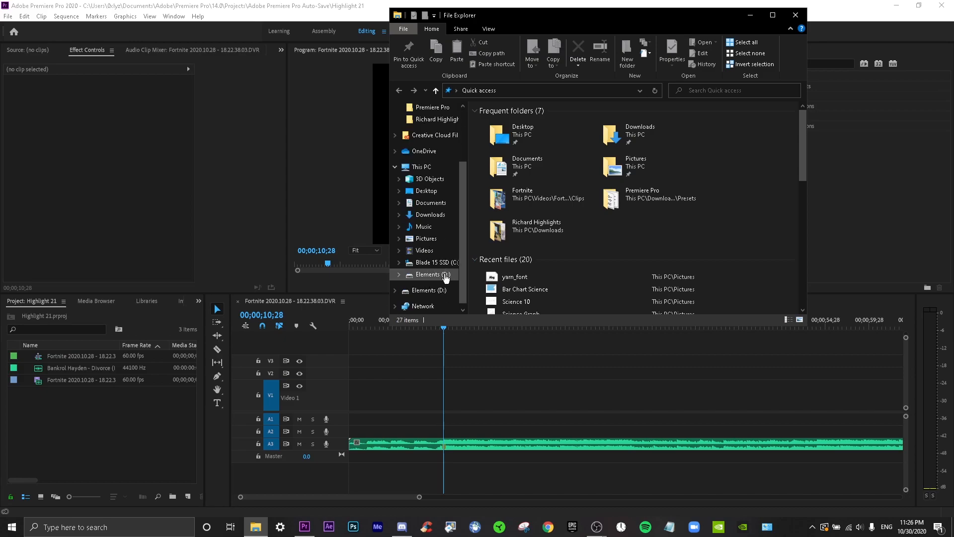
{"action": "left_click", "coordinate": [424, 250]}
{"action": "left_click", "coordinate": [674, 149]}
{"action": "double_click", "coordinate": [673, 150]}
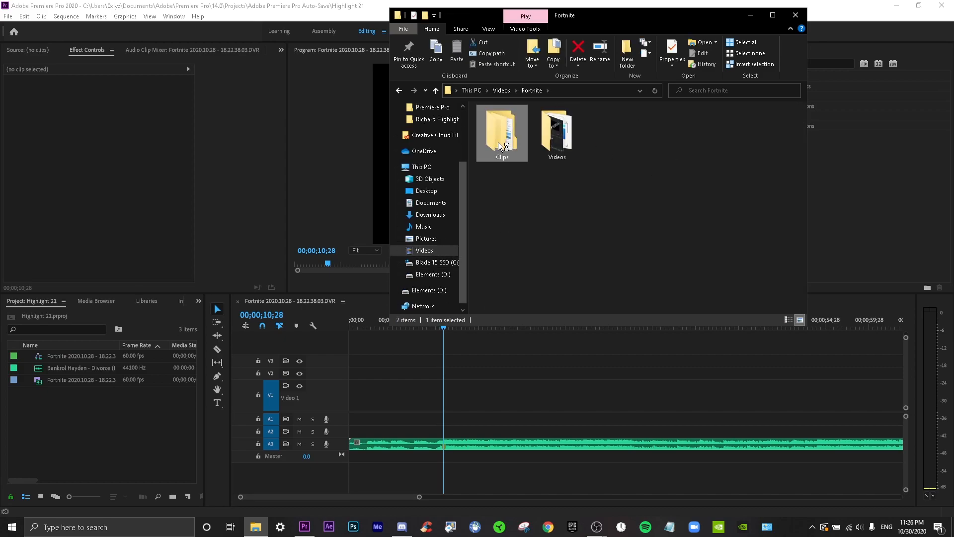
{"action": "double_click", "coordinate": [497, 142]}
{"action": "double_click", "coordinate": [558, 142]}
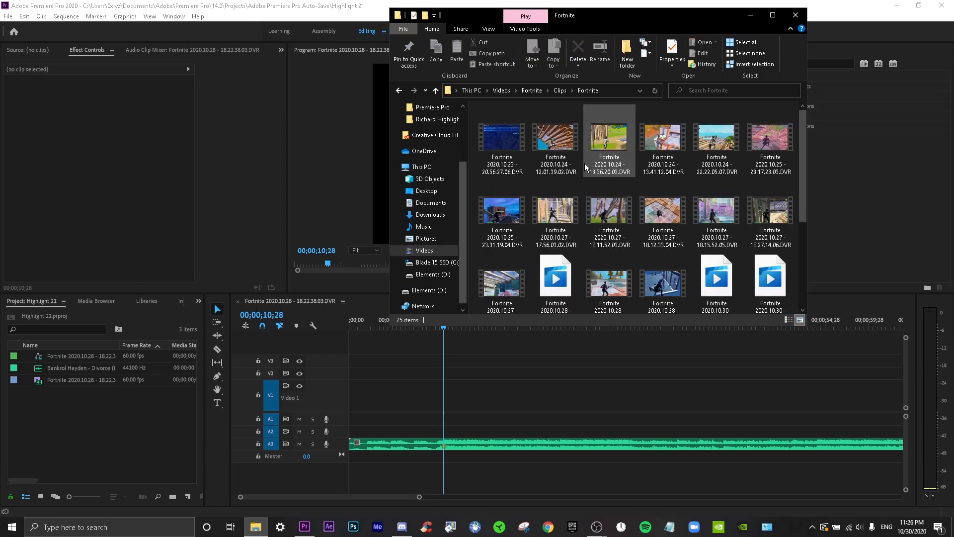
{"action": "scroll", "coordinate": [575, 167], "scroll_direction": "down", "scroll_amount": 3}
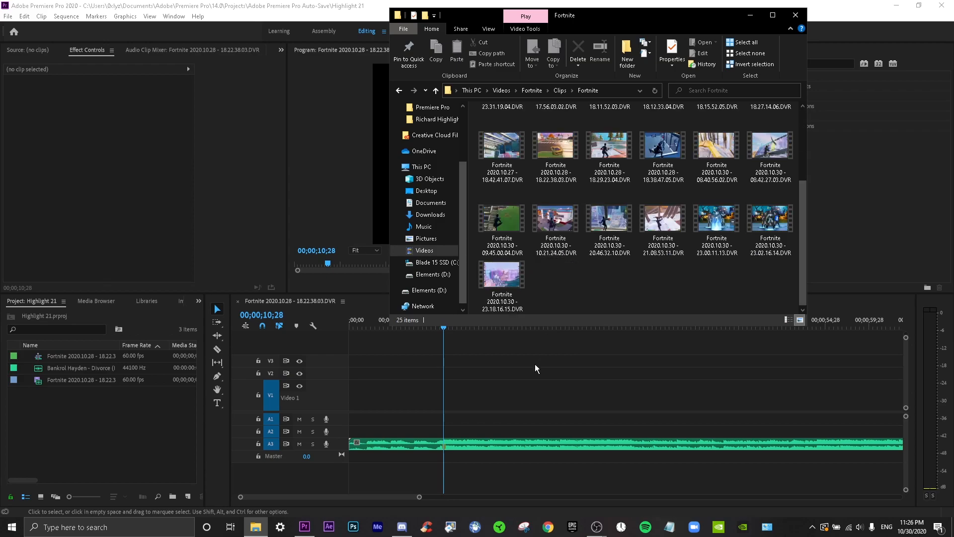
Step: Return to Premiere Pro and play a few seconds of the song on track A3 from 00;00;10;28
{"action": "left_click", "coordinate": [521, 382]}
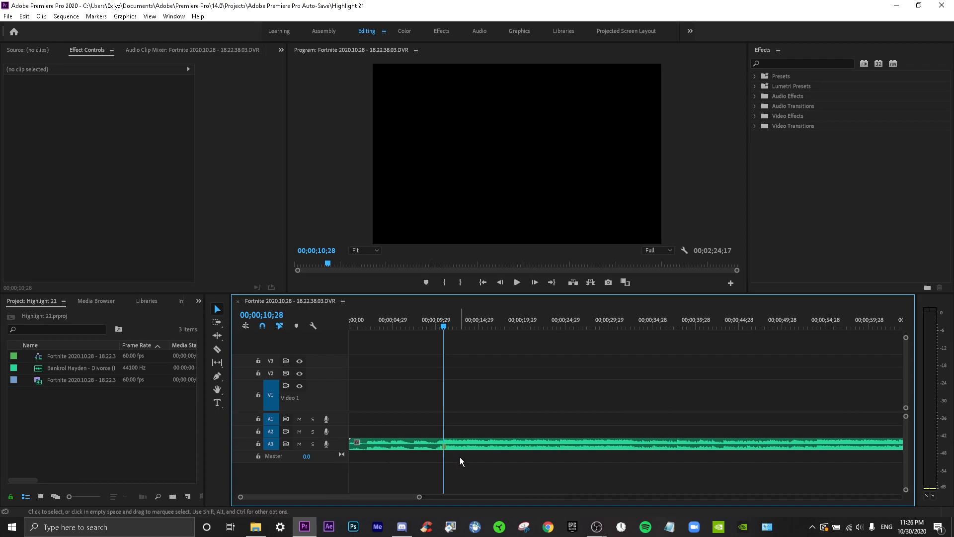
{"action": "key", "text": "space"}
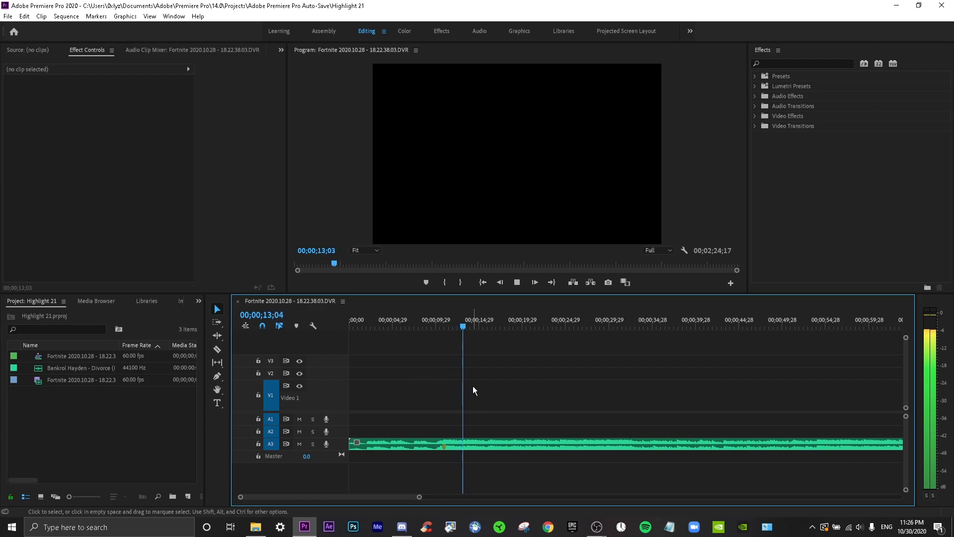
{"action": "key", "text": "space"}
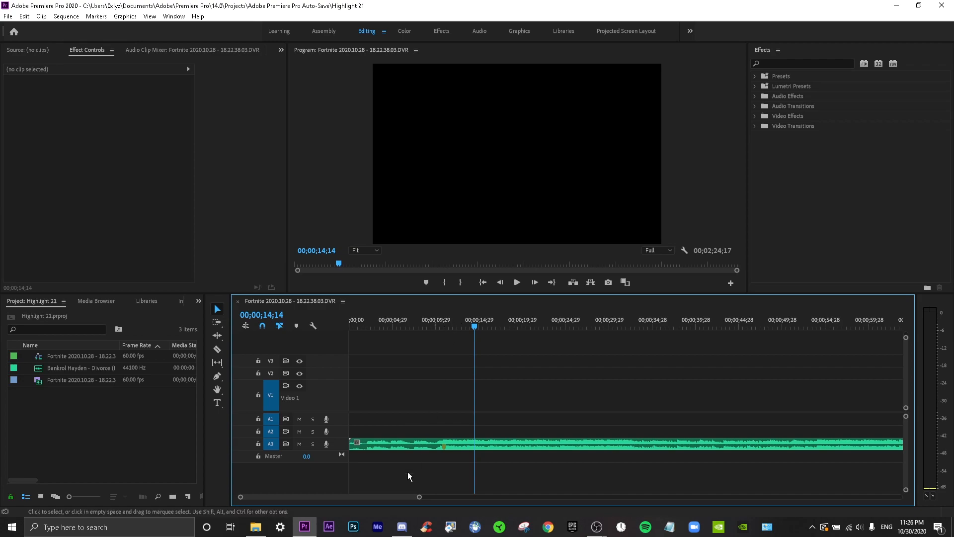
Step: Switch the sequence's time display to frames and move the playhead to frame 393
{"action": "left_click_drag", "start_coordinate": [419, 497], "coordinate": [370, 497]}
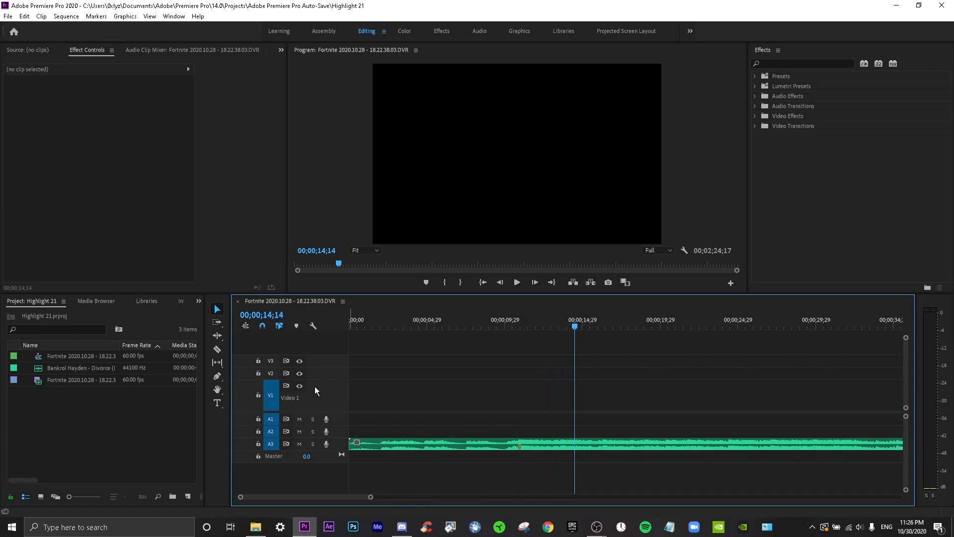
{"action": "left_click", "coordinate": [272, 314]}
{"action": "left_click", "coordinate": [315, 339]}
{"action": "right_click", "coordinate": [276, 314]}
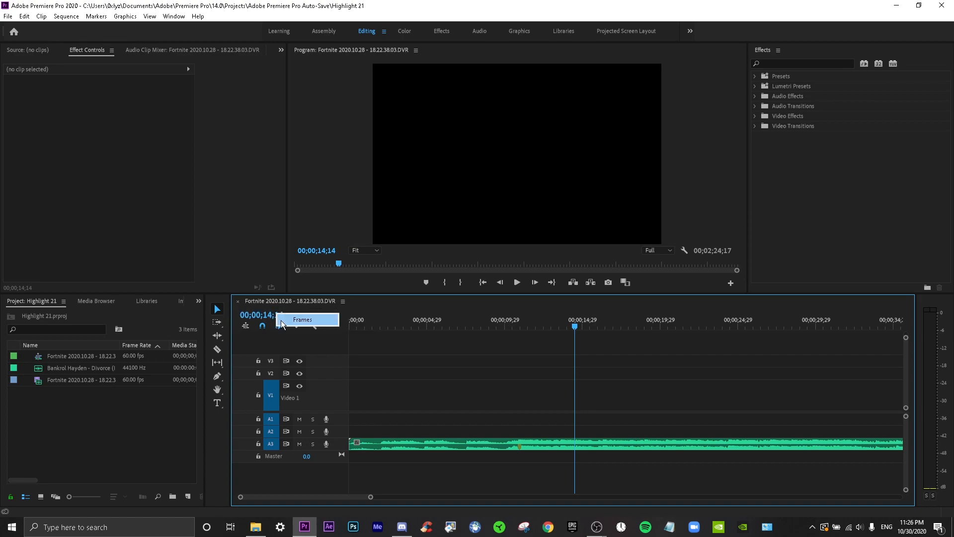
{"action": "left_click", "coordinate": [288, 320]}
{"action": "left_click_drag", "start_coordinate": [541, 323], "coordinate": [451, 326]}
{"action": "right_click", "coordinate": [252, 316]}
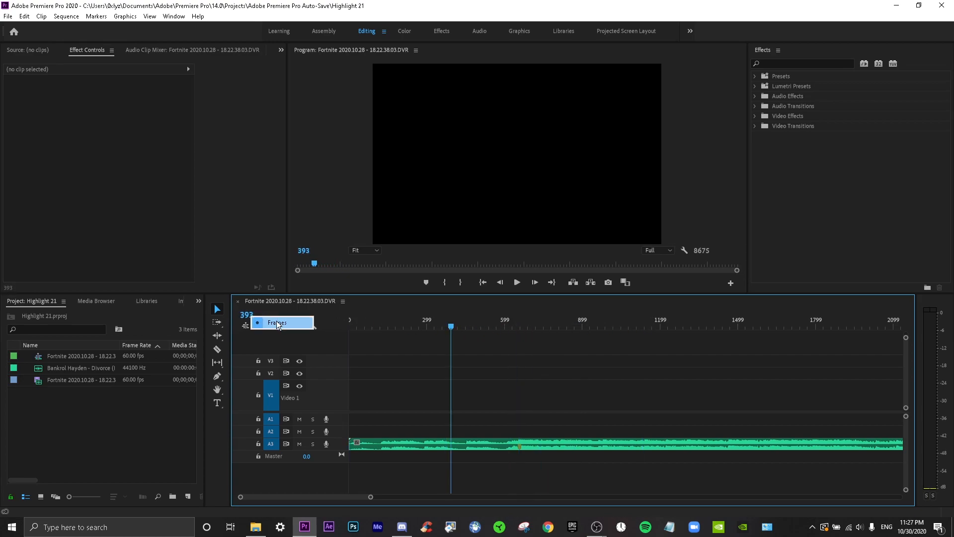
{"action": "left_click", "coordinate": [270, 325]}
{"action": "right_click", "coordinate": [251, 316]}
{"action": "left_click", "coordinate": [284, 322]}
{"action": "right_click", "coordinate": [251, 316]}
{"action": "left_click", "coordinate": [272, 322]}
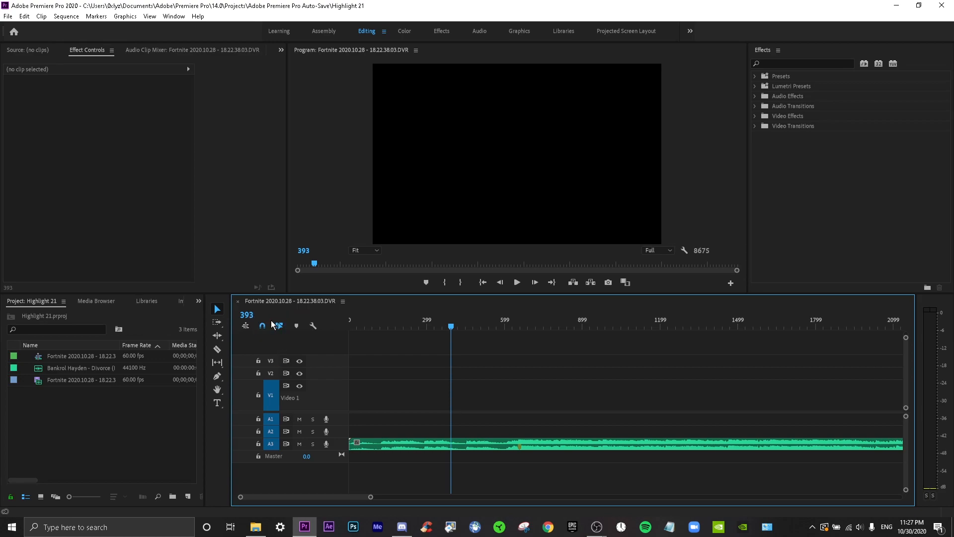
{"action": "right_click", "coordinate": [252, 315]}
{"action": "left_click", "coordinate": [268, 322]}
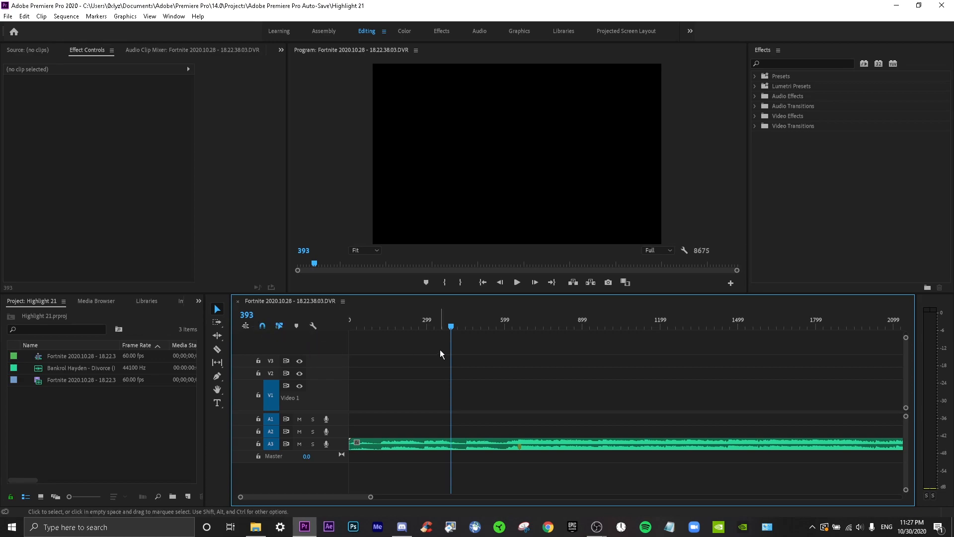
Step: Listen to the song from the sequence start and skip ahead to the section around its beat drop
{"action": "key", "text": "Home"}
{"action": "right_click", "coordinate": [245, 317]}
{"action": "left_click", "coordinate": [247, 323]}
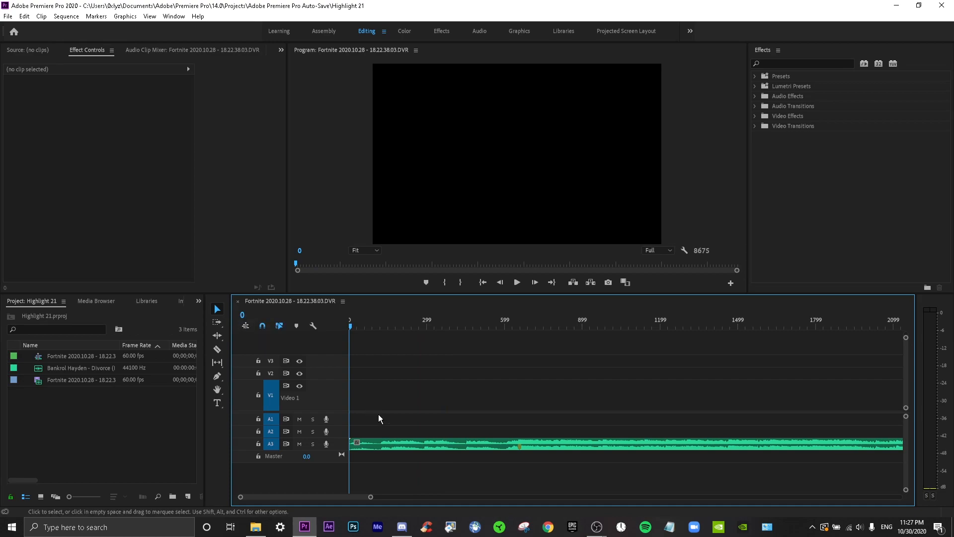
{"action": "key", "text": "space"}
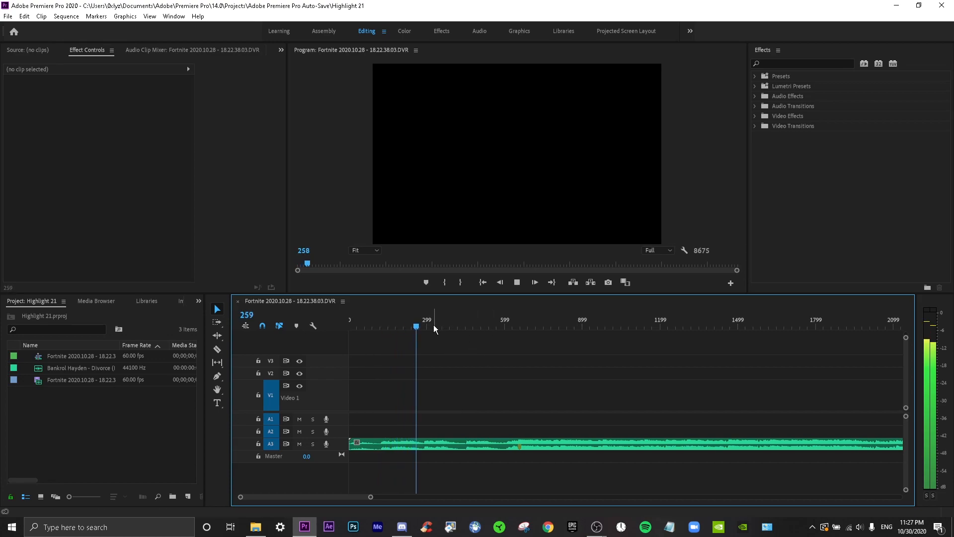
{"action": "left_click", "coordinate": [412, 327]}
{"action": "left_click_drag", "start_coordinate": [412, 328], "coordinate": [494, 334]}
{"action": "key", "text": "space"}
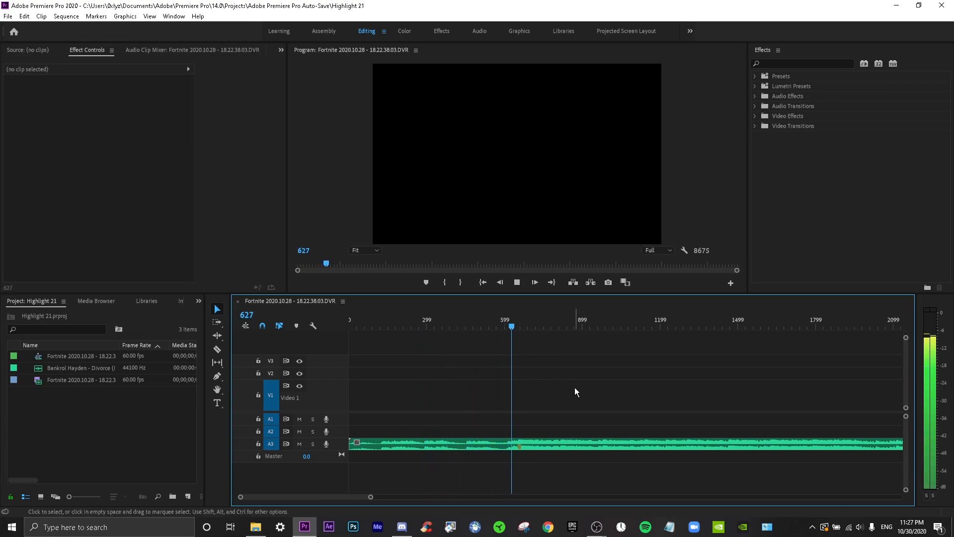
Step: Preview a gameplay recording from the Fortnite clips folder and place the clip Fortnite 2020.10.23 - 20.56.27.06.DVR on tracks V2 and A2
{"action": "left_click", "coordinate": [256, 527]}
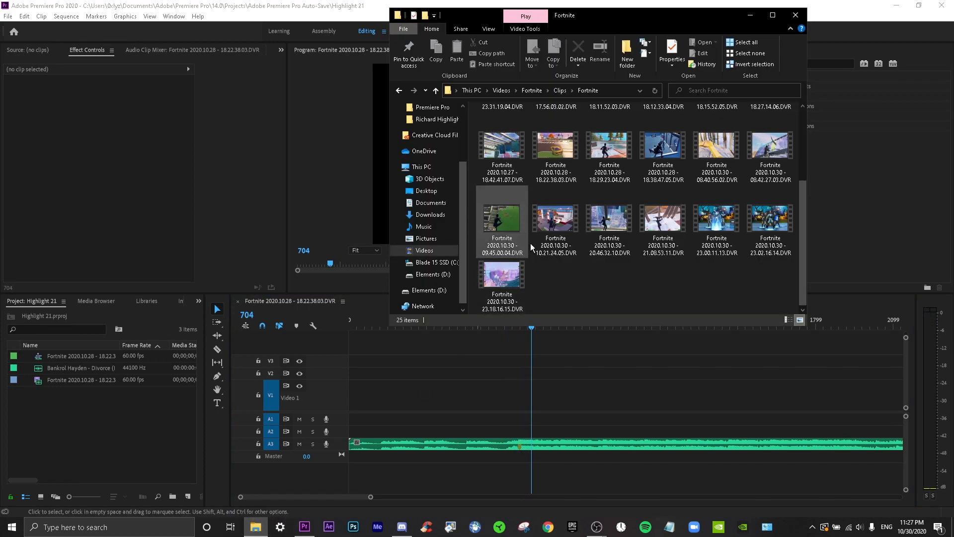
{"action": "double_click", "coordinate": [512, 146]}
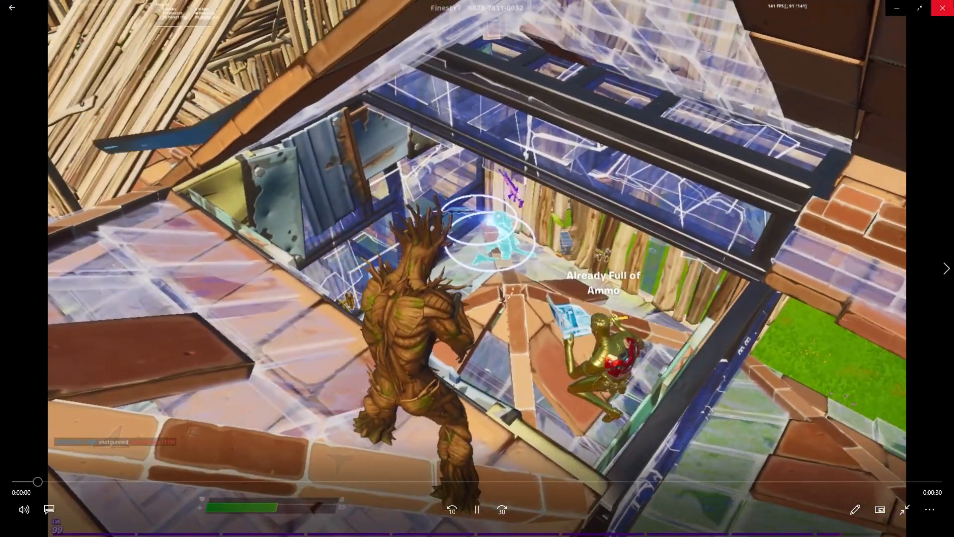
{"action": "left_click", "coordinate": [950, 4]}
{"action": "left_click_drag", "start_coordinate": [443, 360], "coordinate": [422, 386]}
Step: Scrub through the gameplay clip to the shot at frame 1887 and mark the clip there
{"action": "left_click", "coordinate": [519, 323]}
{"action": "left_click_drag", "start_coordinate": [575, 329], "coordinate": [839, 334]}
{"action": "left_click", "coordinate": [846, 370]}
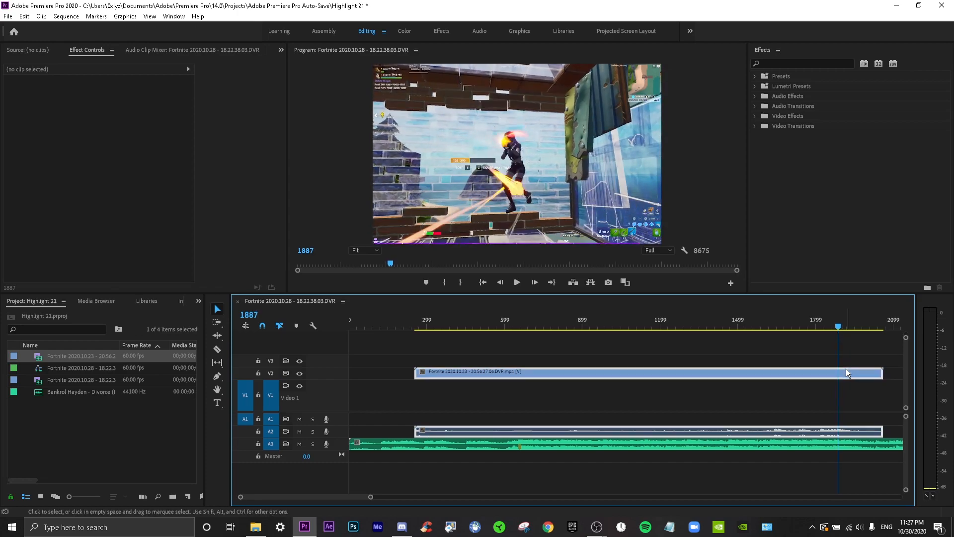
{"action": "left_click", "coordinate": [440, 387]}
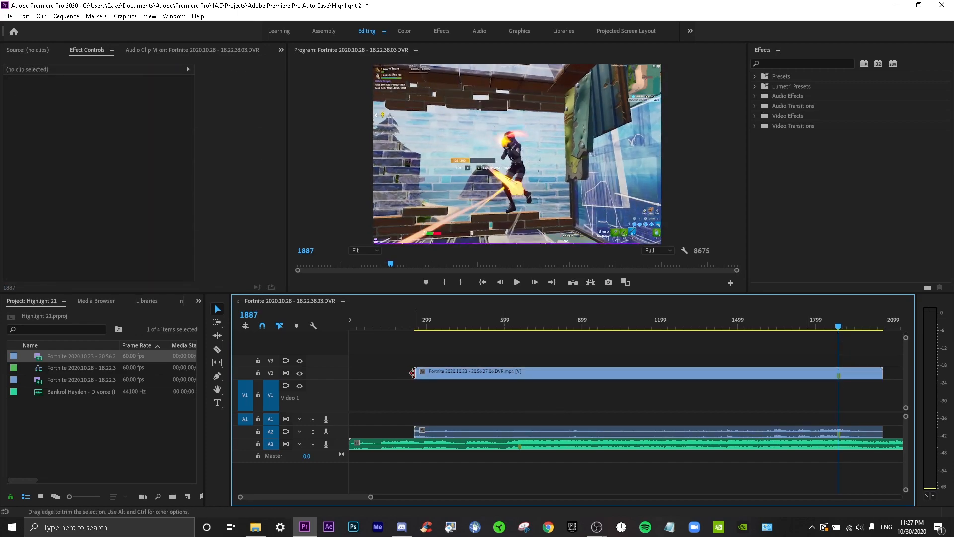
Step: Trim the start of the gameplay clip to about frame 810 and move the clip earlier to begin at frame 581
{"action": "left_click_drag", "start_coordinate": [413, 373], "coordinate": [560, 375]}
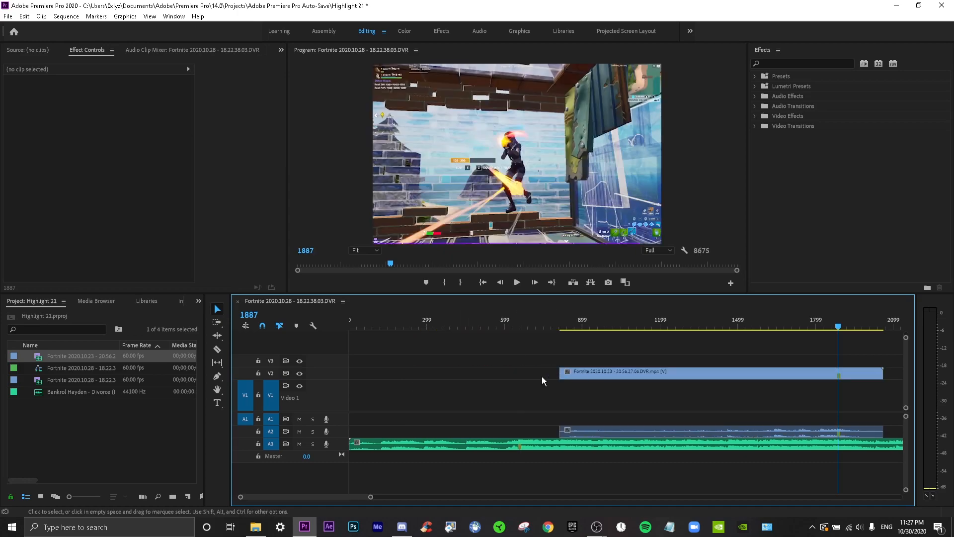
{"action": "left_click_drag", "start_coordinate": [622, 374], "coordinate": [501, 374]}
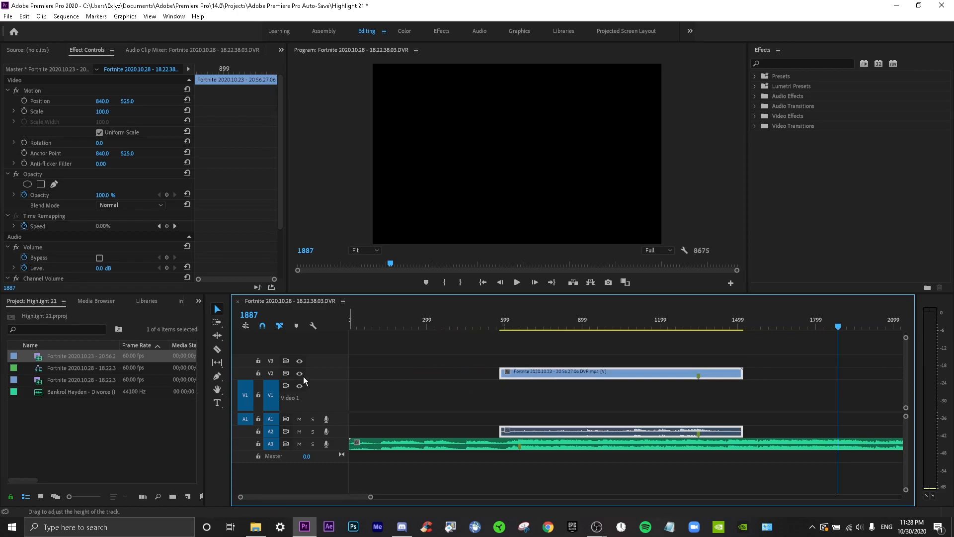
Step: Make the V2 track taller to show the clip thumbnail and move the playhead to the clip's start at frame 581
{"action": "left_click_drag", "start_coordinate": [273, 380], "coordinate": [274, 367]}
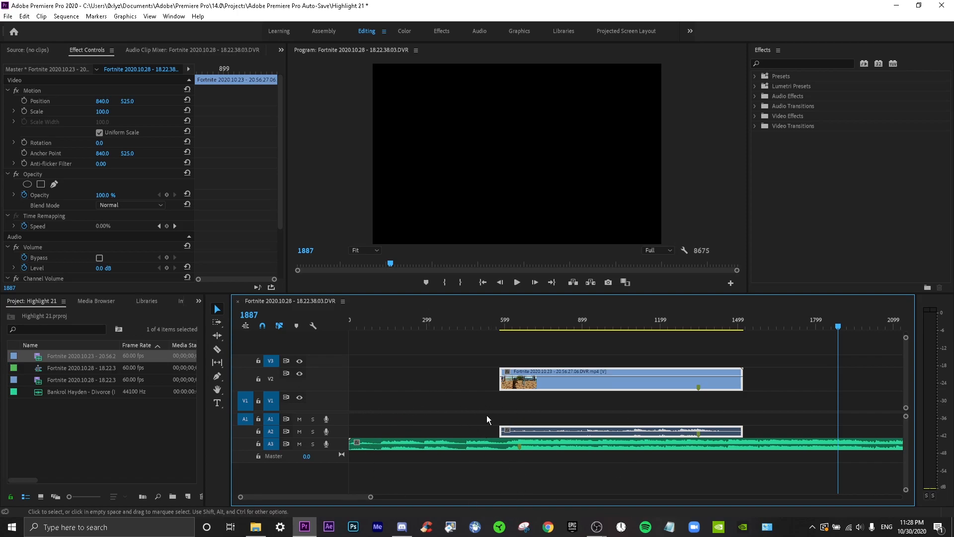
{"action": "left_click", "coordinate": [425, 415]}
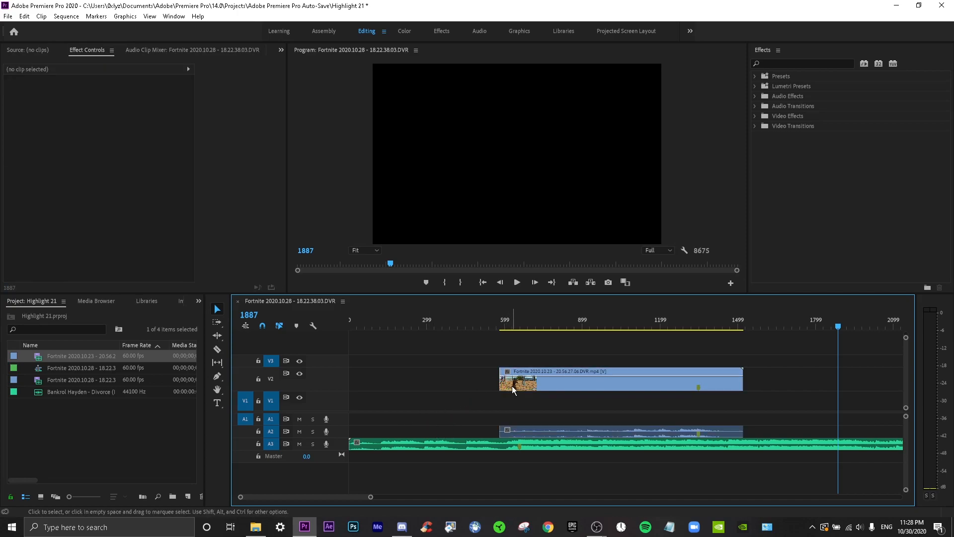
{"action": "left_click", "coordinate": [501, 327]}
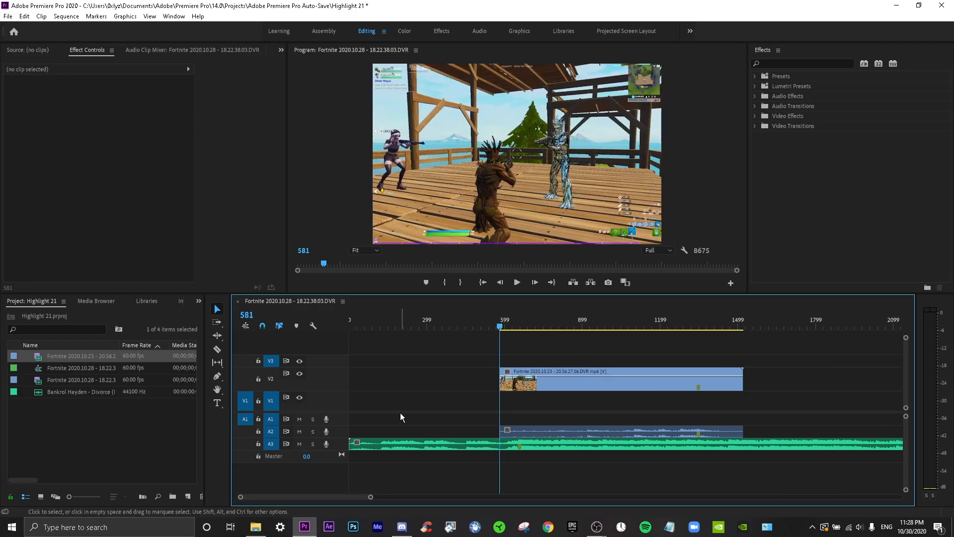
Step: Move the gameplay clip to the sequence start so its marker aligns with the song marker near frame 657, and play from the beginning
{"action": "left_click_drag", "start_coordinate": [277, 391], "coordinate": [276, 395]}
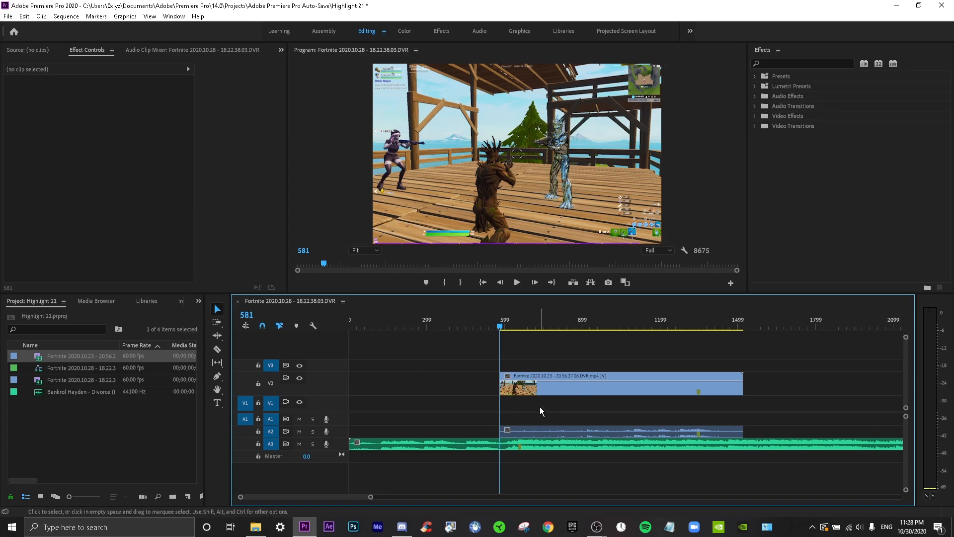
{"action": "left_click", "coordinate": [672, 324]}
{"action": "left_click_drag", "start_coordinate": [687, 315], "coordinate": [697, 318]}
{"action": "left_click_drag", "start_coordinate": [501, 388], "coordinate": [349, 390]}
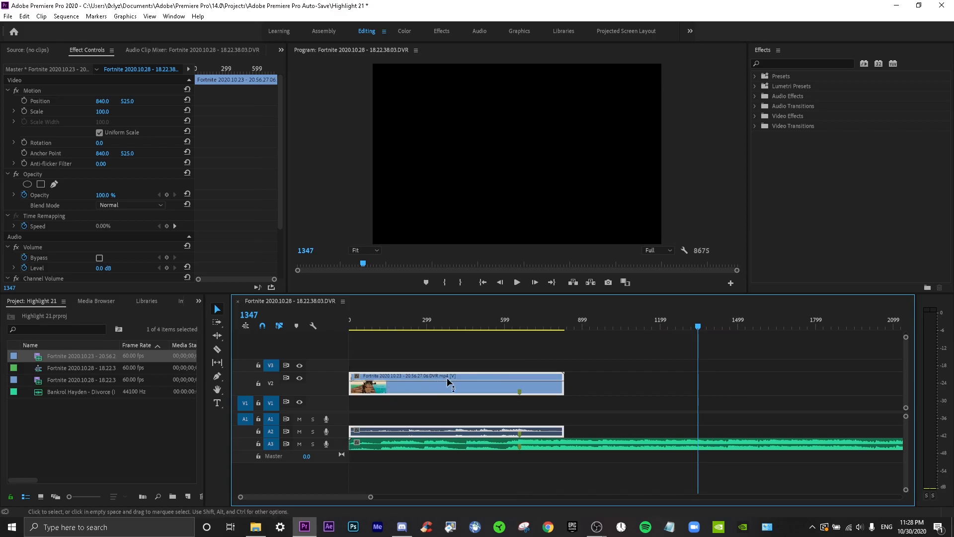
{"action": "key", "text": "Home"}
{"action": "key", "text": "space"}
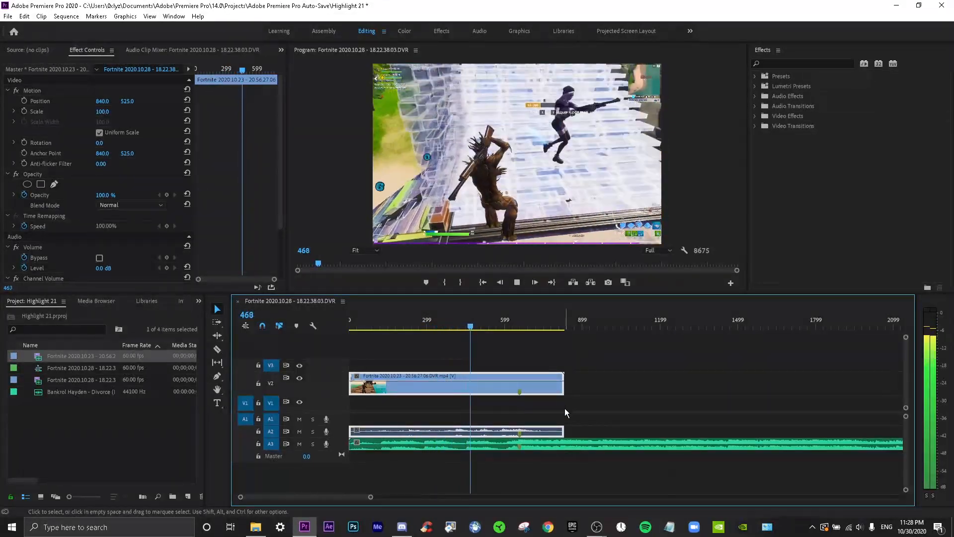
Step: Set the gameplay clip's opacity to 30% with a keyframe at frame 300 and add a matching keyframe at frame 0
{"action": "left_click", "coordinate": [420, 326]}
{"action": "left_click_drag", "start_coordinate": [428, 326], "coordinate": [429, 328]}
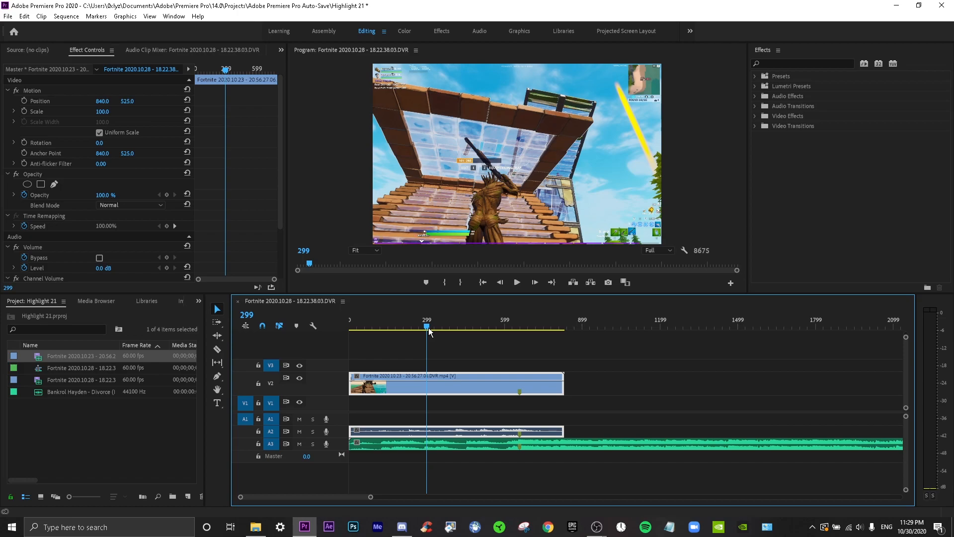
{"action": "type", "text": "300"}
{"action": "key", "text": "Return"}
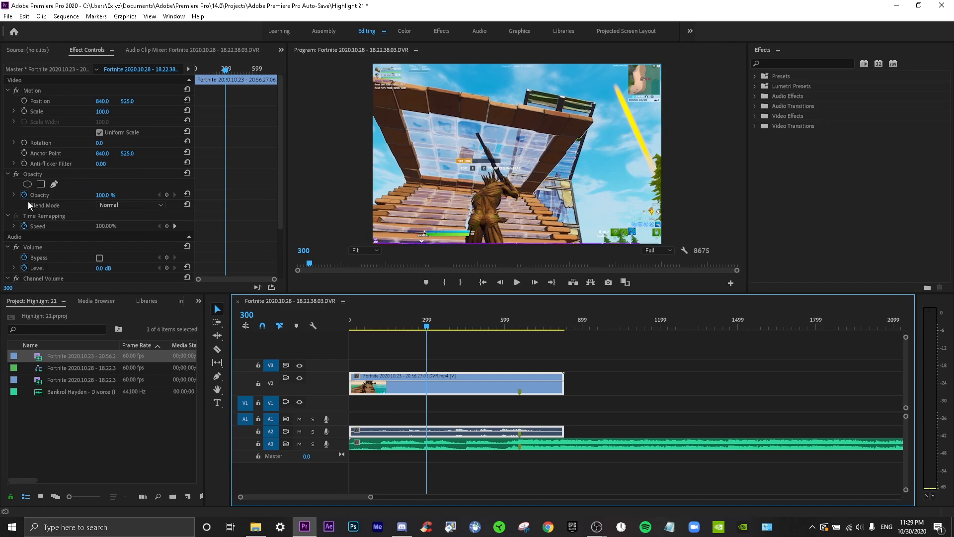
{"action": "left_click", "coordinate": [118, 196]}
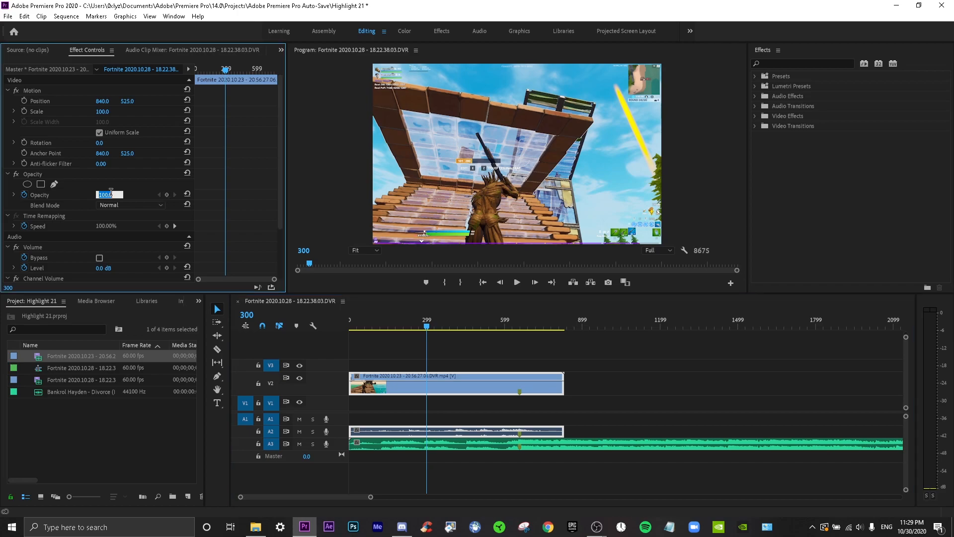
{"action": "type", "text": "30"}
{"action": "key", "text": "Return"}
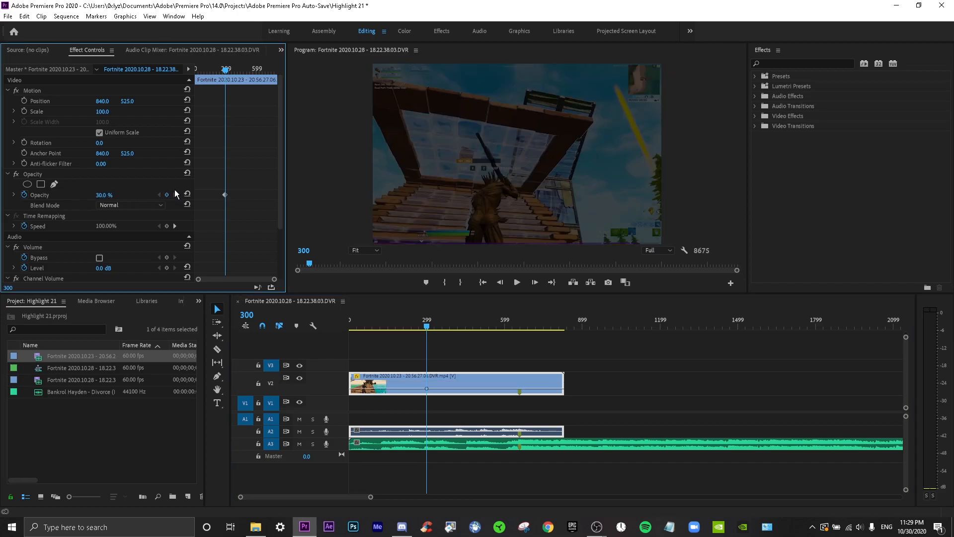
{"action": "left_click_drag", "start_coordinate": [210, 70], "coordinate": [194, 77]}
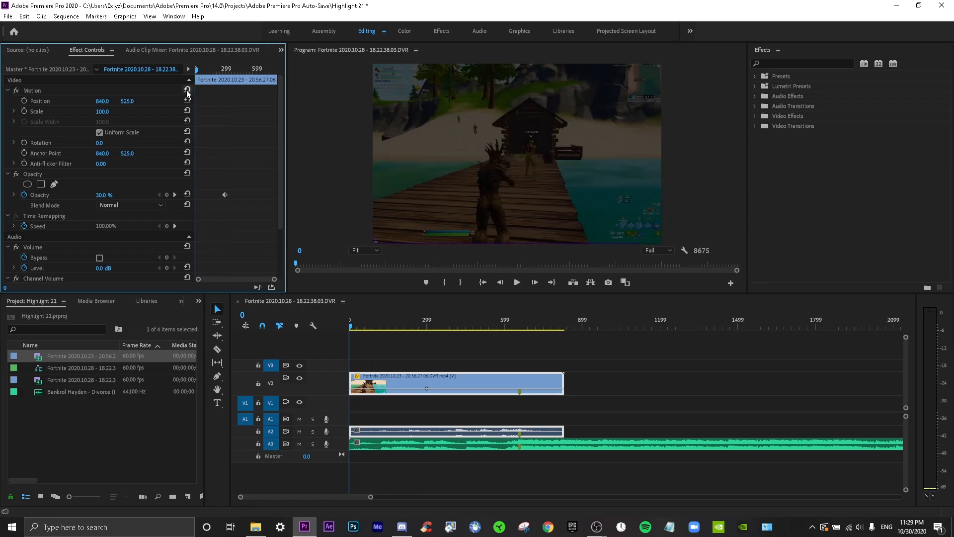
{"action": "left_click", "coordinate": [167, 195]}
Step: Set the clip's opacity to 100% at frame 350 and play the fade from the start
{"action": "left_click_drag", "start_coordinate": [217, 70], "coordinate": [228, 74]}
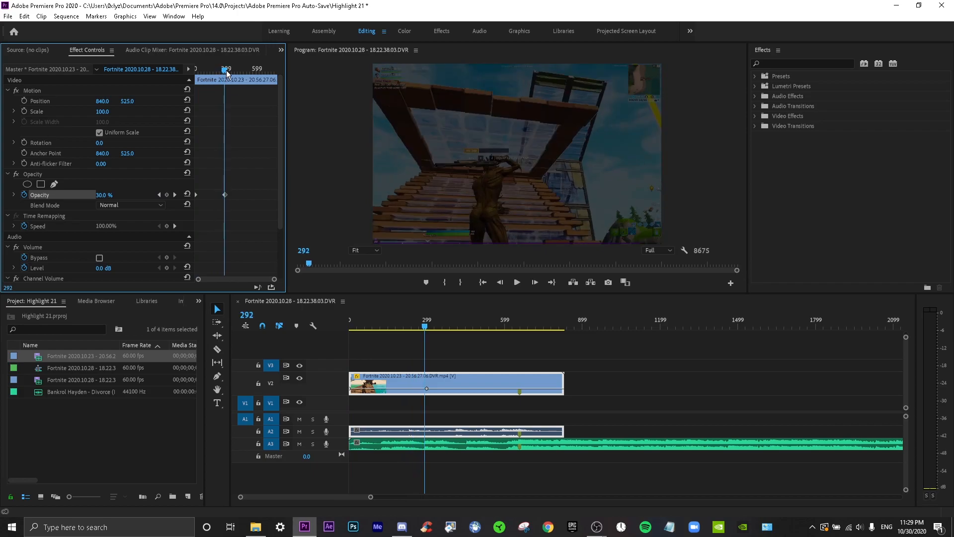
{"action": "left_click", "coordinate": [244, 313]}
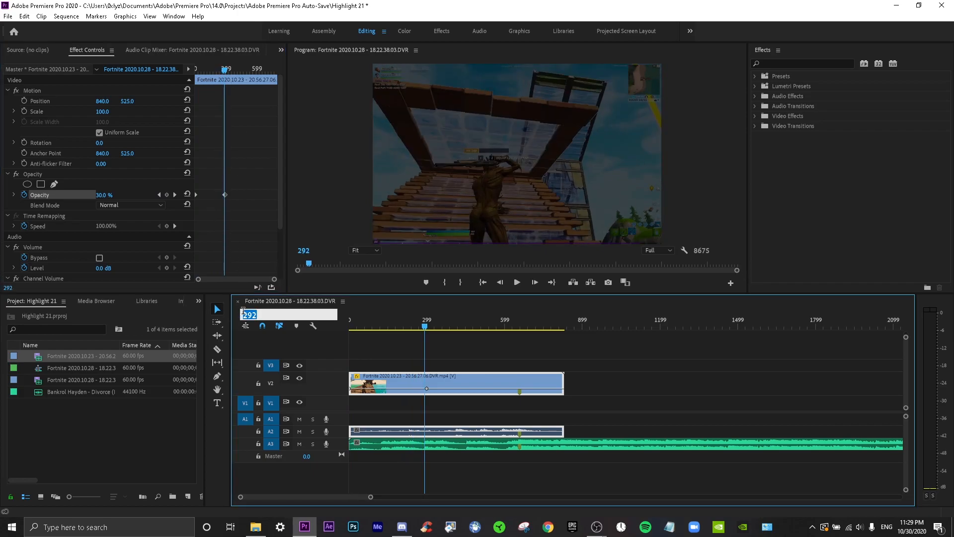
{"action": "type", "text": "350"}
{"action": "key", "text": "Return"}
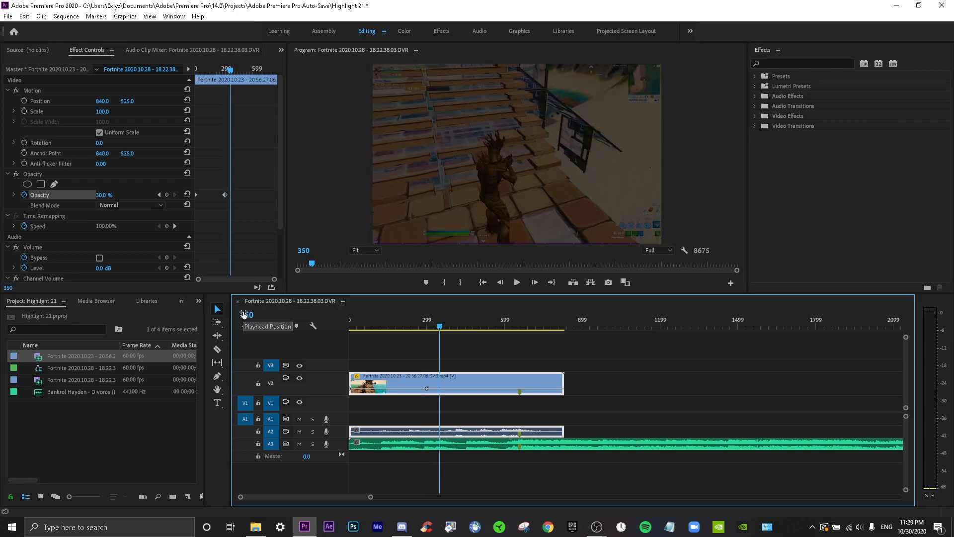
{"action": "left_click", "coordinate": [114, 196]}
{"action": "type", "text": "100"}
{"action": "key", "text": "Return"}
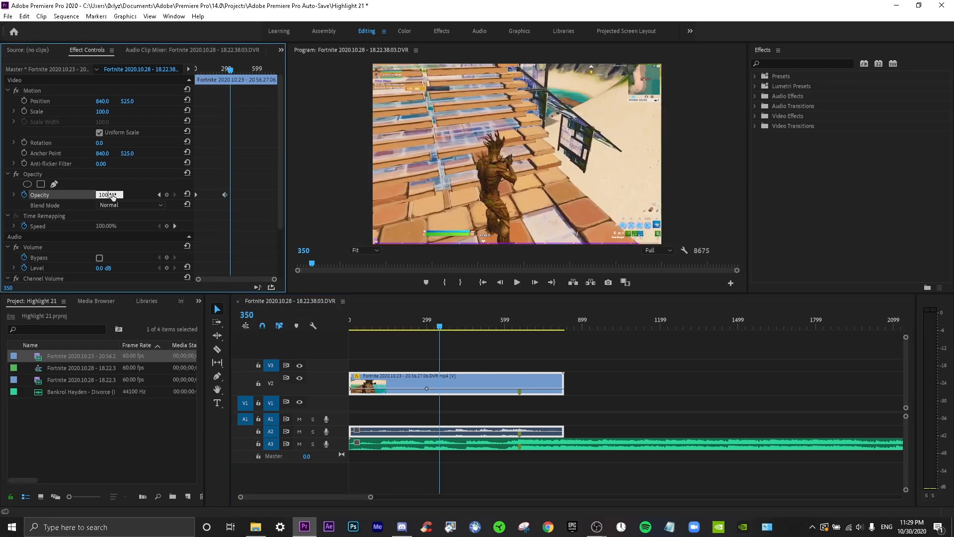
{"action": "left_click_drag", "start_coordinate": [374, 322], "coordinate": [347, 326]}
{"action": "key", "text": "space"}
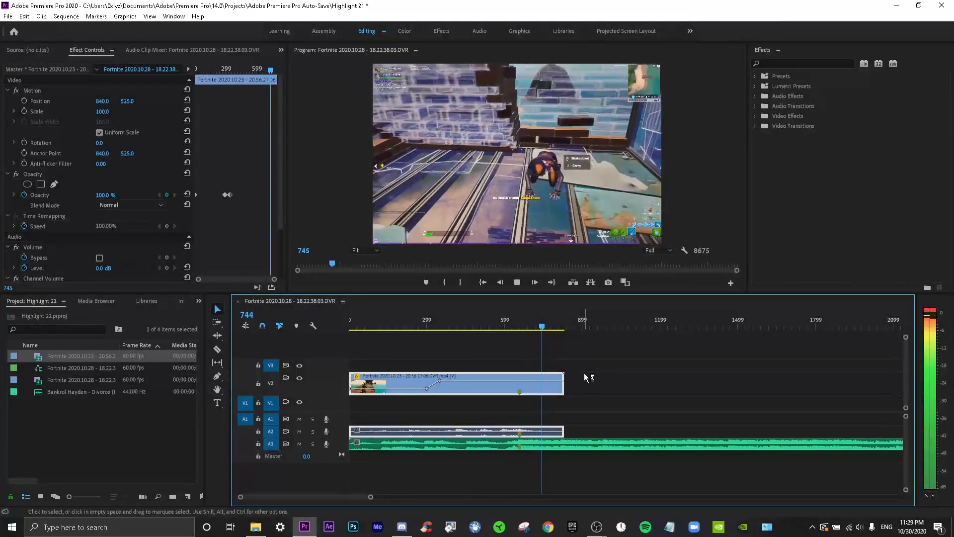
Step: Split the gameplay clip at frame 652, just before the marked shot, using the Razor tool
{"action": "left_click", "coordinate": [517, 322]}
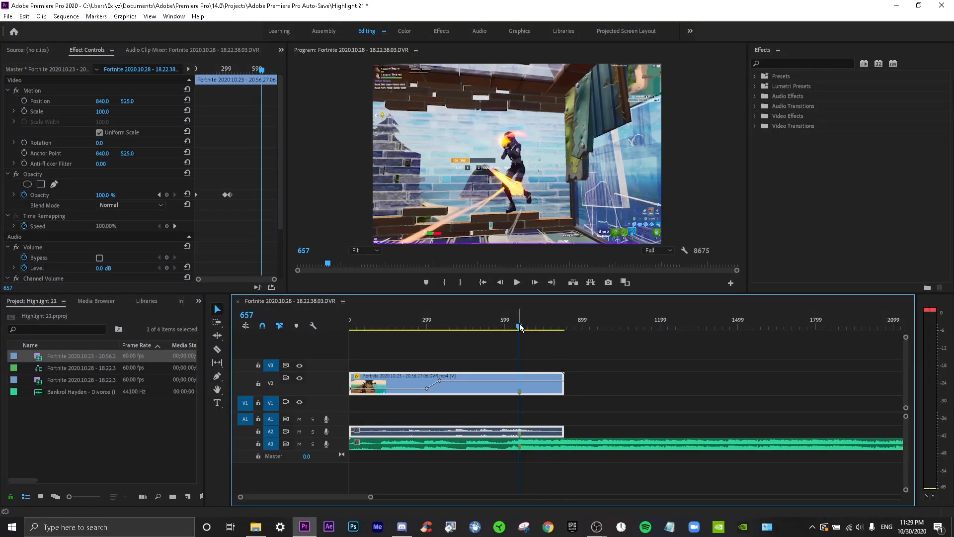
{"action": "left_click", "coordinate": [247, 315]}
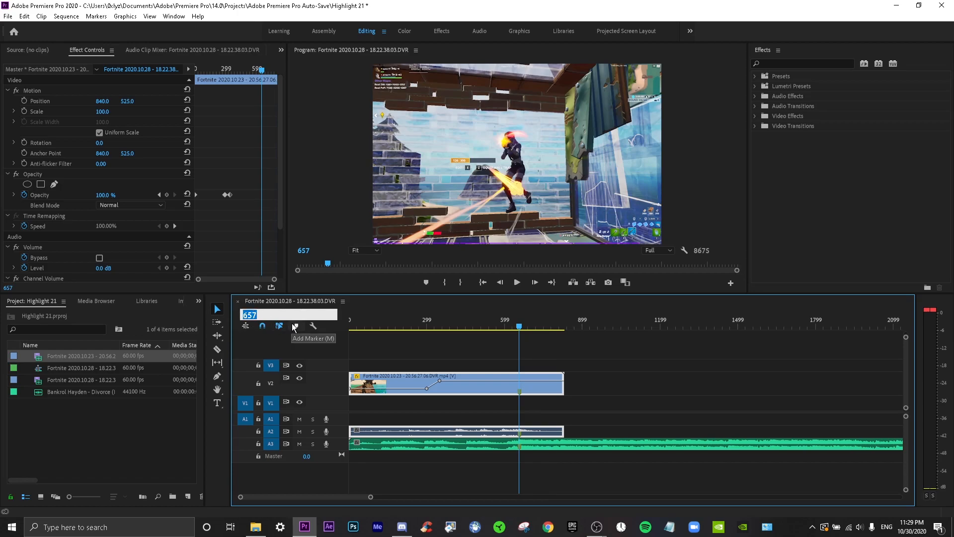
{"action": "type", "text": "652"}
{"action": "key", "text": "Return"}
{"action": "key", "text": "c"}
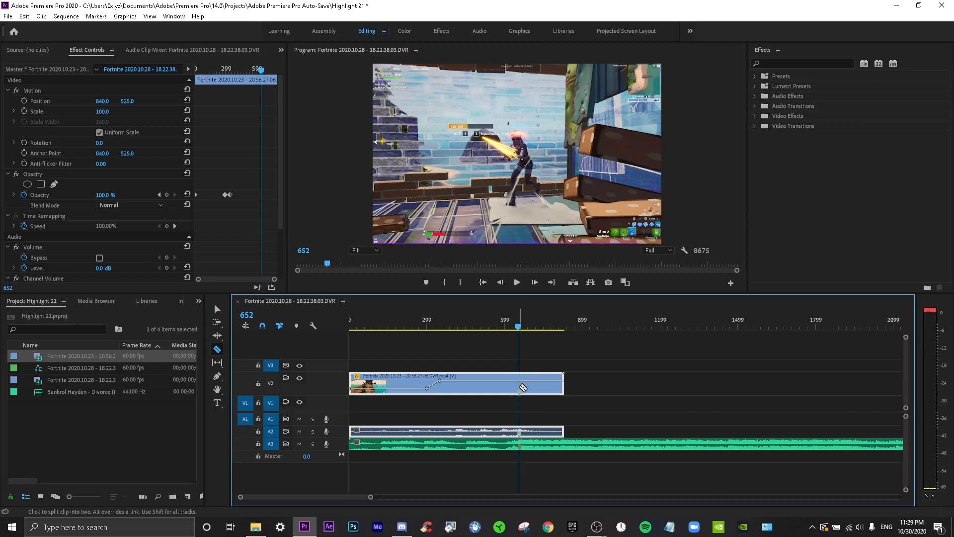
{"action": "left_click", "coordinate": [520, 387]}
{"action": "key", "text": "v"}
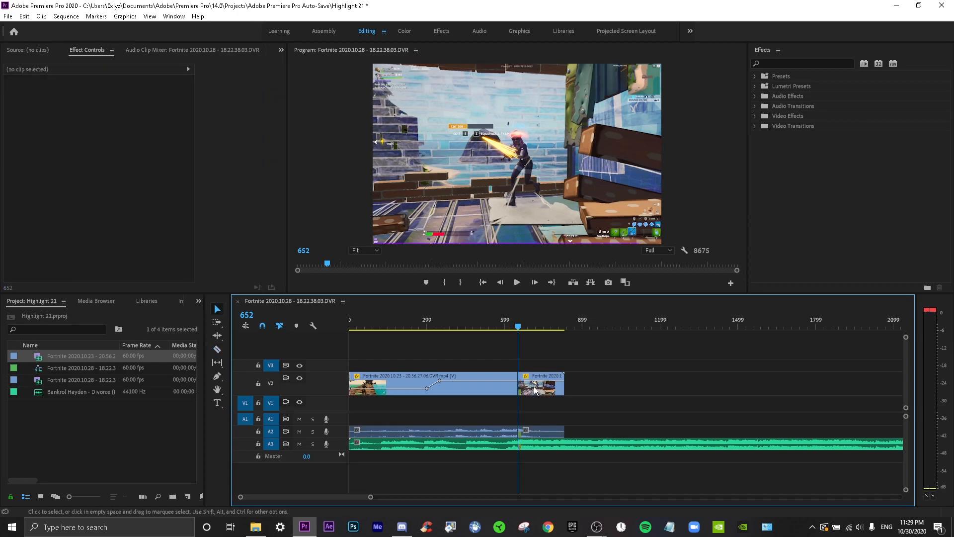
Step: Nest the second part of the split clip under the name Nested Sequence 01
{"action": "right_click", "coordinate": [537, 384]}
{"action": "left_click", "coordinate": [597, 244]}
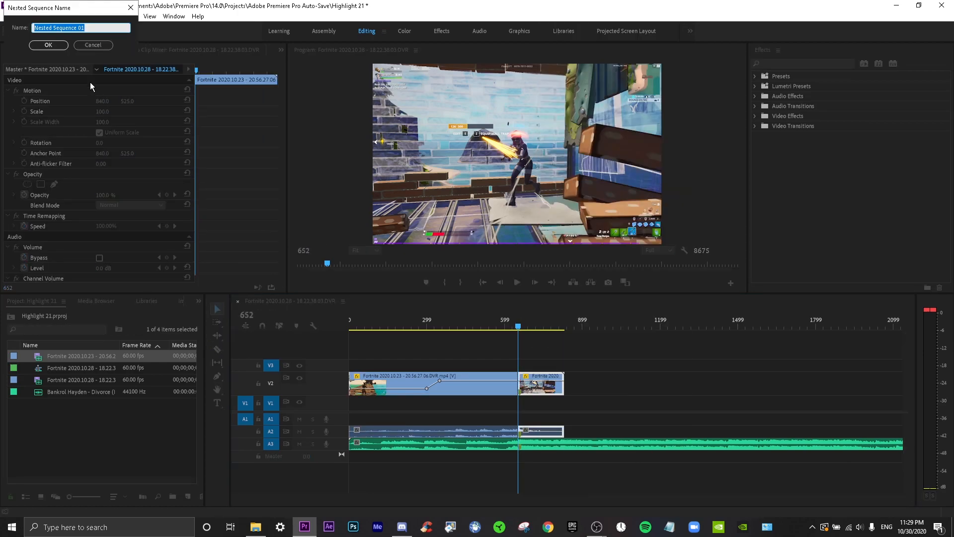
{"action": "left_click", "coordinate": [115, 28]}
Step: Search the effects for twixtor and apply the TwixtorFloOnKill preset to the nested sequence
{"action": "left_click", "coordinate": [794, 61]}
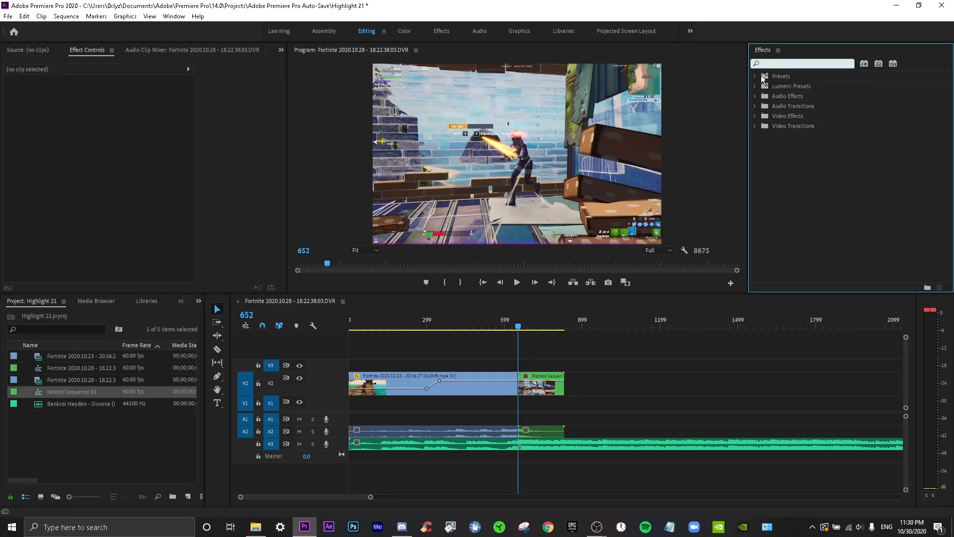
{"action": "type", "text": "tw"}
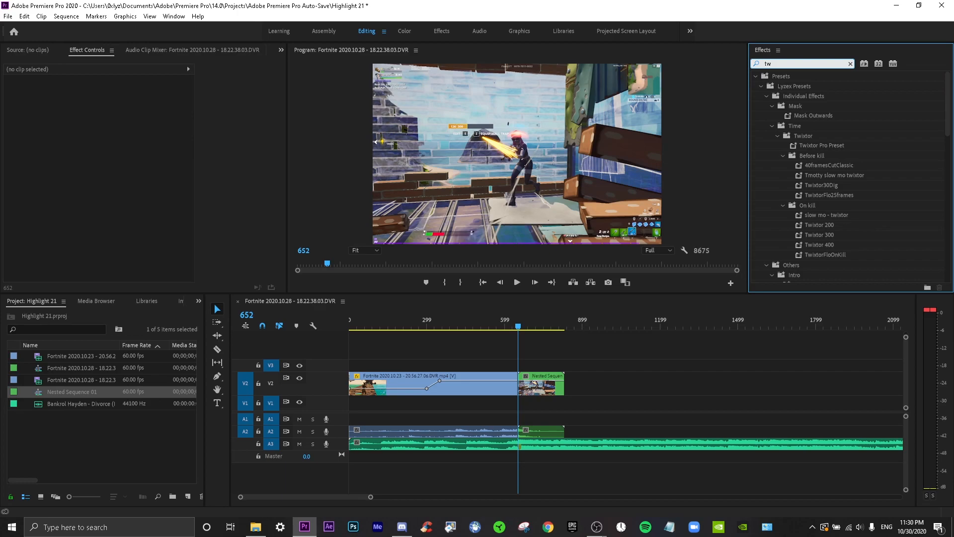
{"action": "type", "text": "ixtor"}
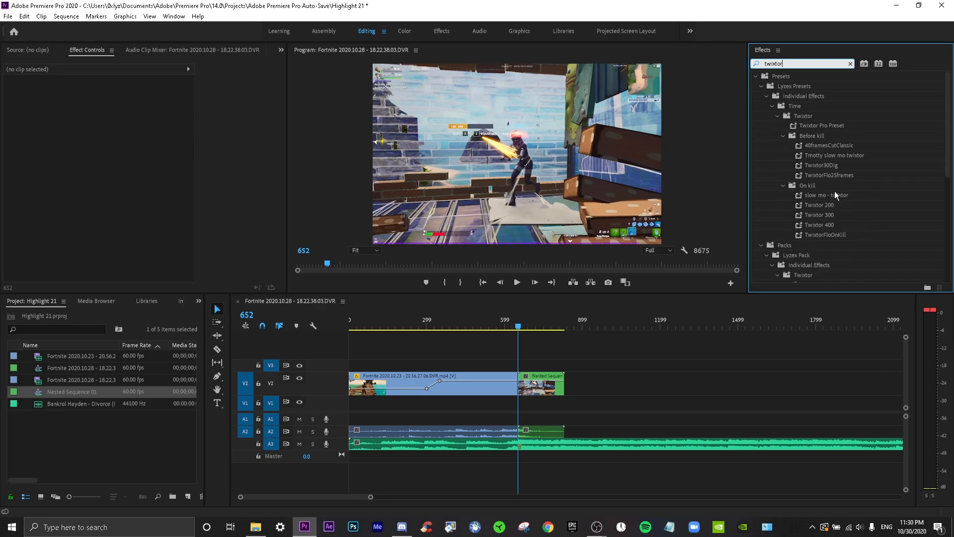
{"action": "scroll", "coordinate": [851, 232], "scroll_direction": "down", "scroll_amount": 1}
{"action": "left_click_drag", "start_coordinate": [845, 215], "coordinate": [541, 385]}
{"action": "scroll", "coordinate": [228, 211], "scroll_direction": "down", "scroll_amount": 8}
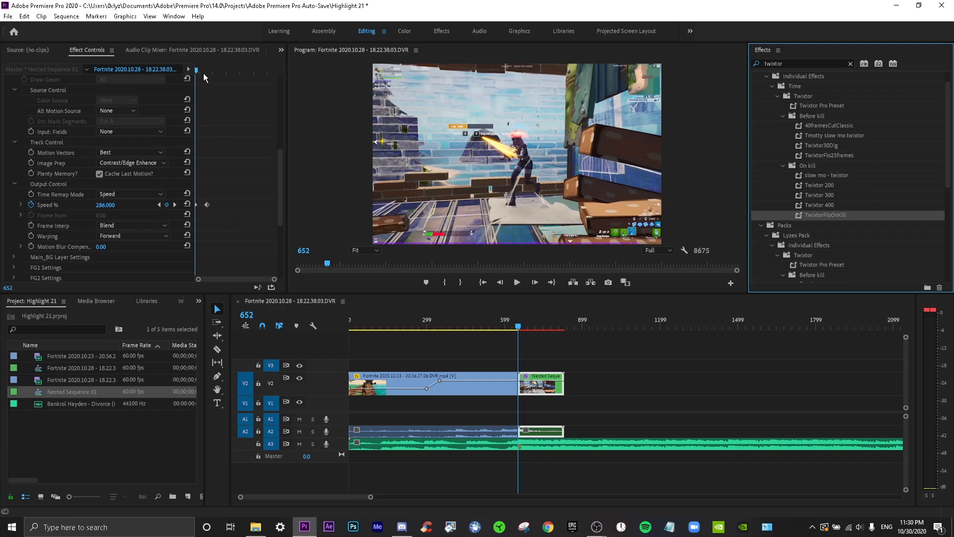
Step: Step through the Twixtor Speed keyframes and move the second one to frame 682
{"action": "left_click_drag", "start_coordinate": [196, 70], "coordinate": [210, 75]}
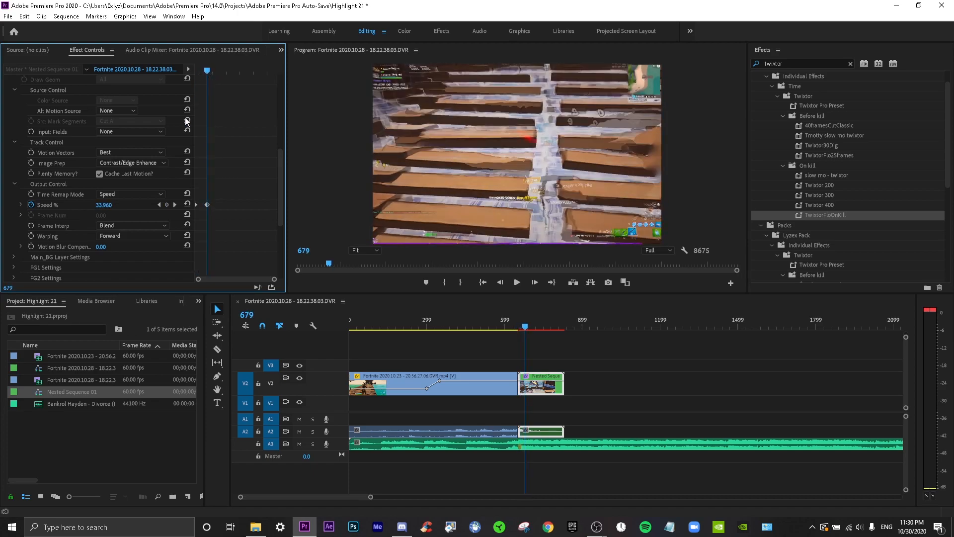
{"action": "left_click", "coordinate": [159, 205]}
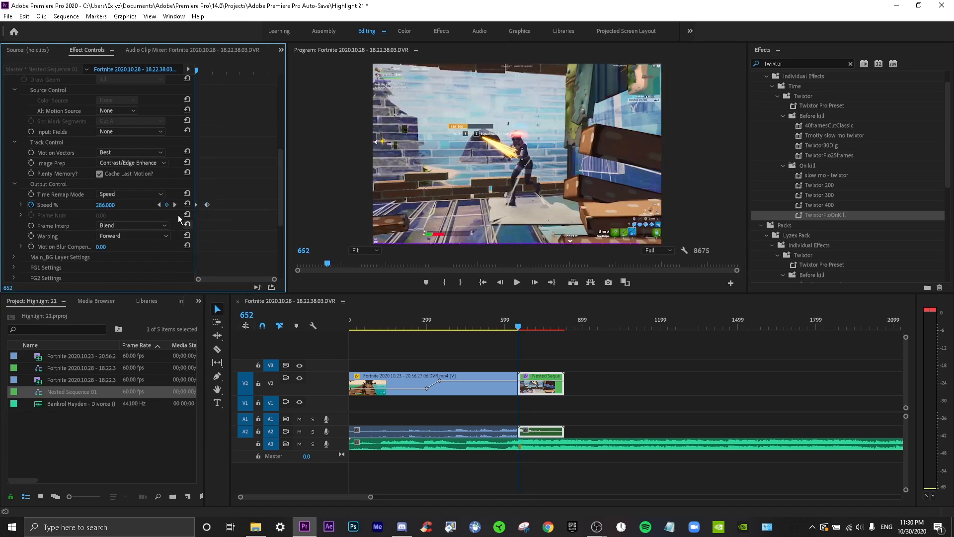
{"action": "left_click", "coordinate": [175, 204]}
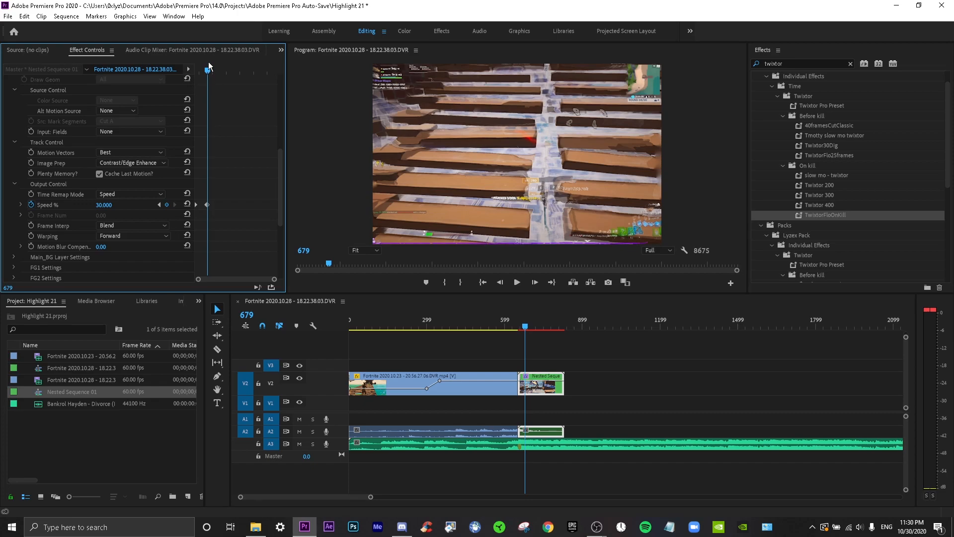
{"action": "left_click", "coordinate": [248, 314]}
{"action": "type", "text": "682"}
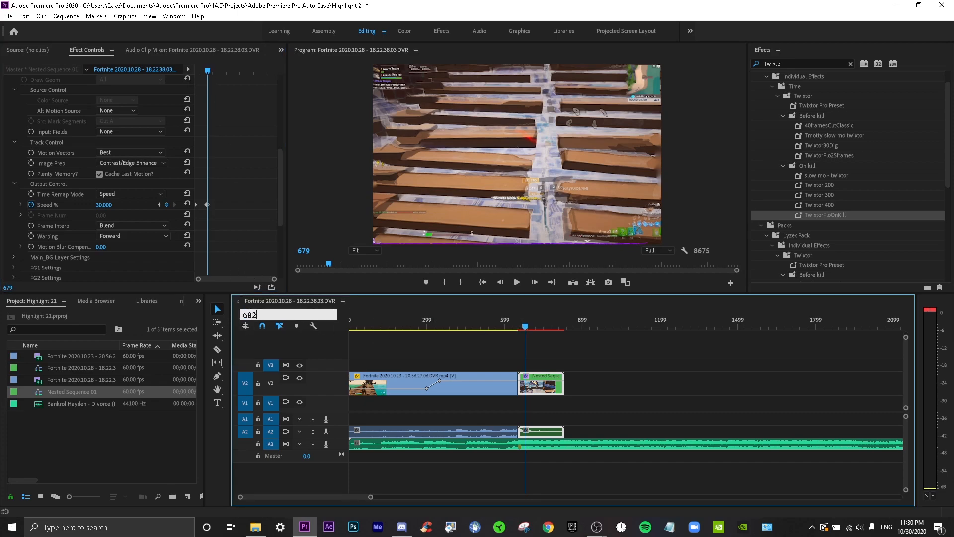
{"action": "key", "text": "Return"}
{"action": "left_click", "coordinate": [208, 204]}
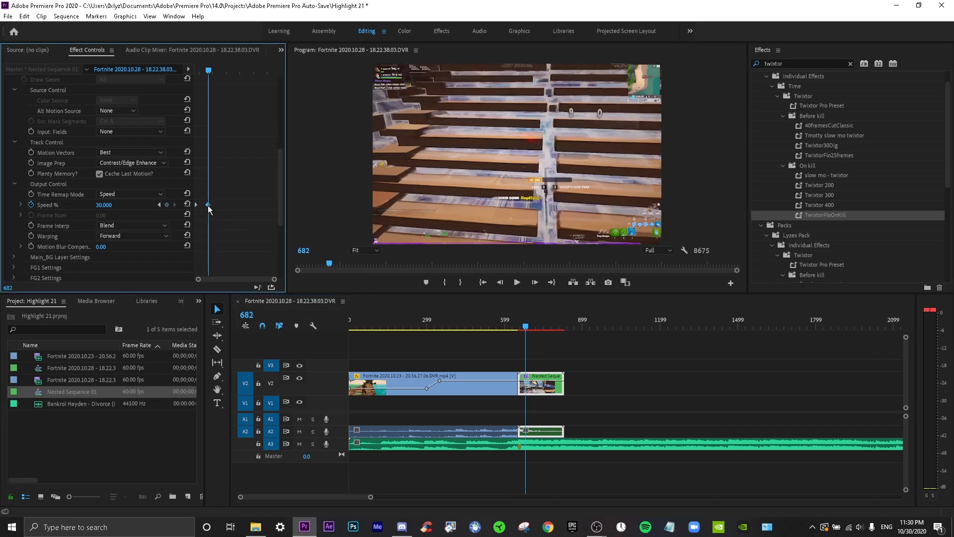
Step: Return the playhead to frame 0 and clear the effects search
{"action": "left_click_drag", "start_coordinate": [207, 70], "coordinate": [178, 86]}
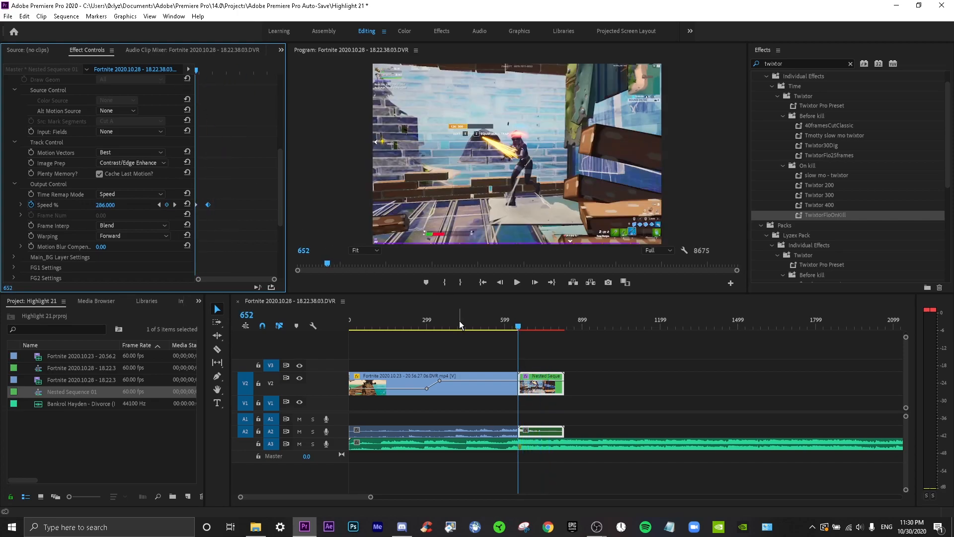
{"action": "left_click_drag", "start_coordinate": [521, 326], "coordinate": [324, 389]}
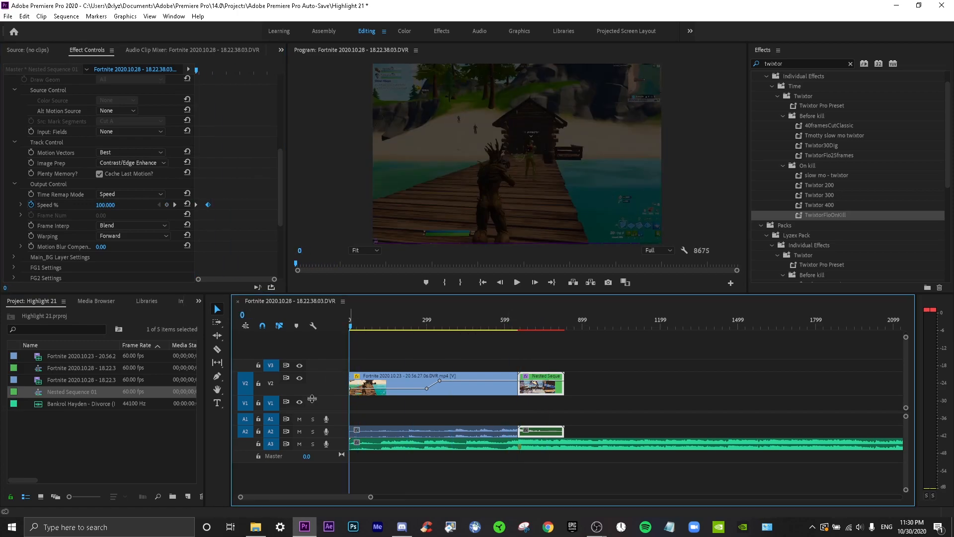
{"action": "left_click", "coordinate": [255, 527]}
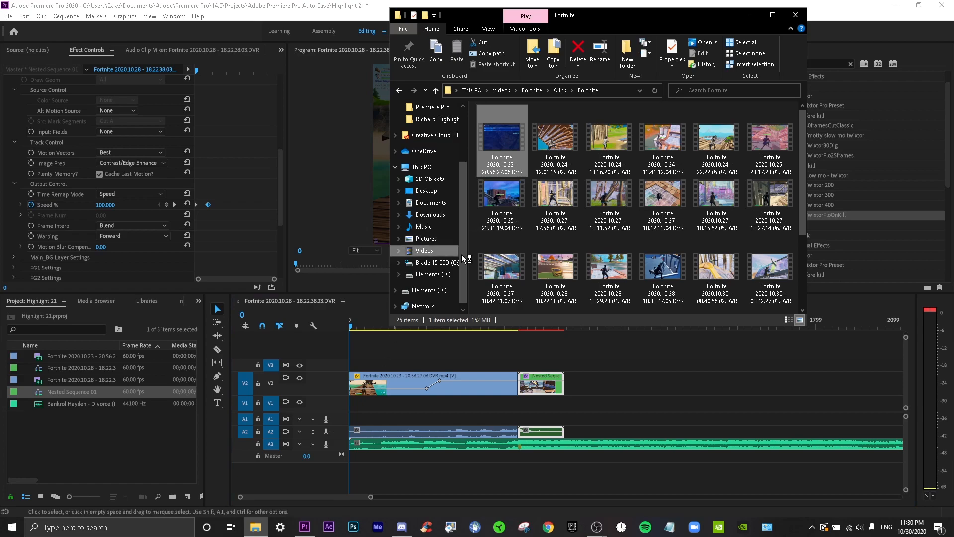
{"action": "left_click", "coordinate": [590, 364]}
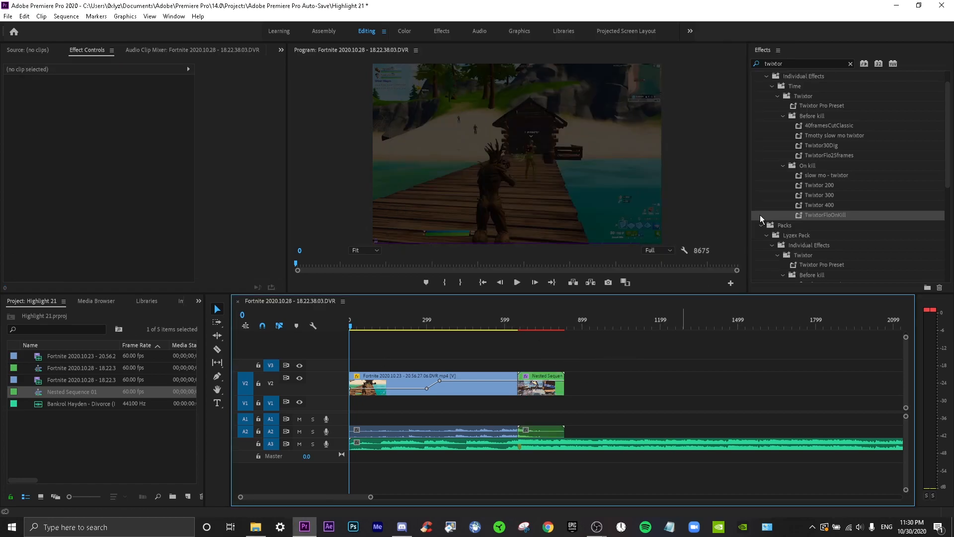
{"action": "left_click", "coordinate": [850, 63]}
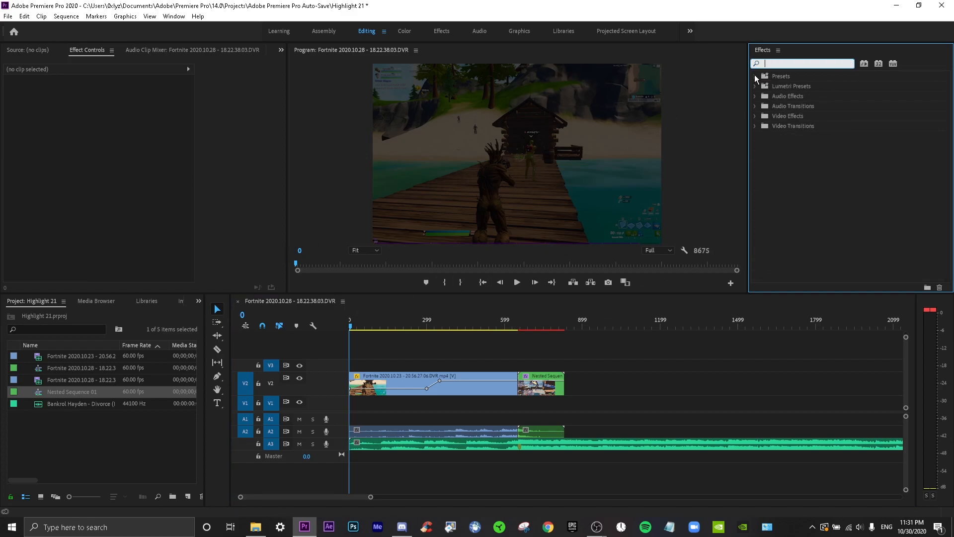
Step: Add the title text "lyzex highlights" at frame 0 and reposition it near the centre of the picture
{"action": "left_click", "coordinate": [217, 402]}
{"action": "left_click", "coordinate": [444, 154]}
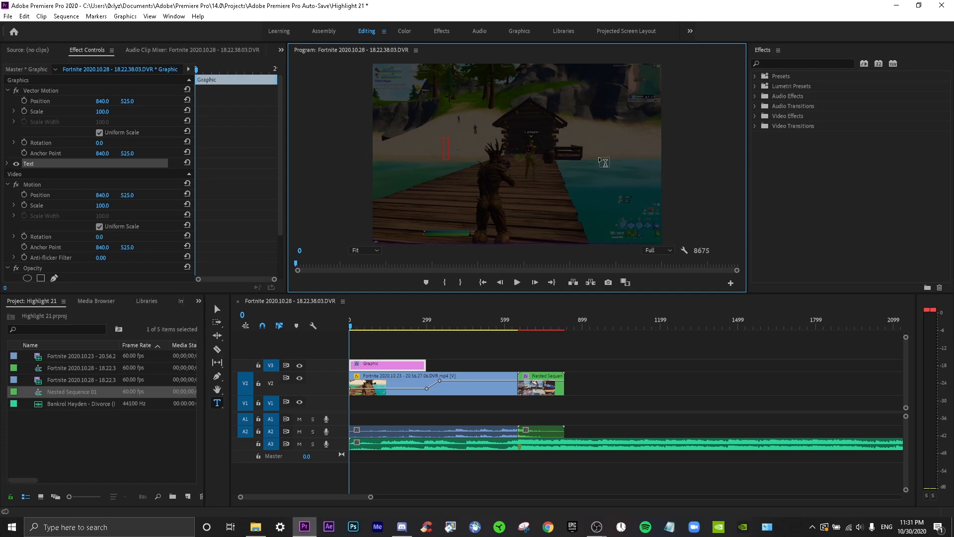
{"action": "type", "text": "lyzex highlights"}
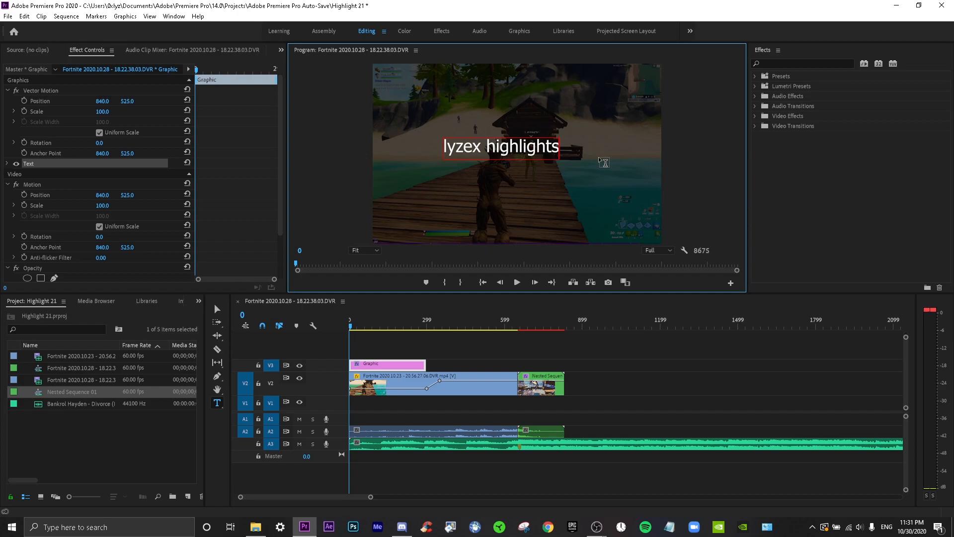
{"action": "left_click", "coordinate": [217, 309]}
{"action": "left_click_drag", "start_coordinate": [493, 150], "coordinate": [508, 156]}
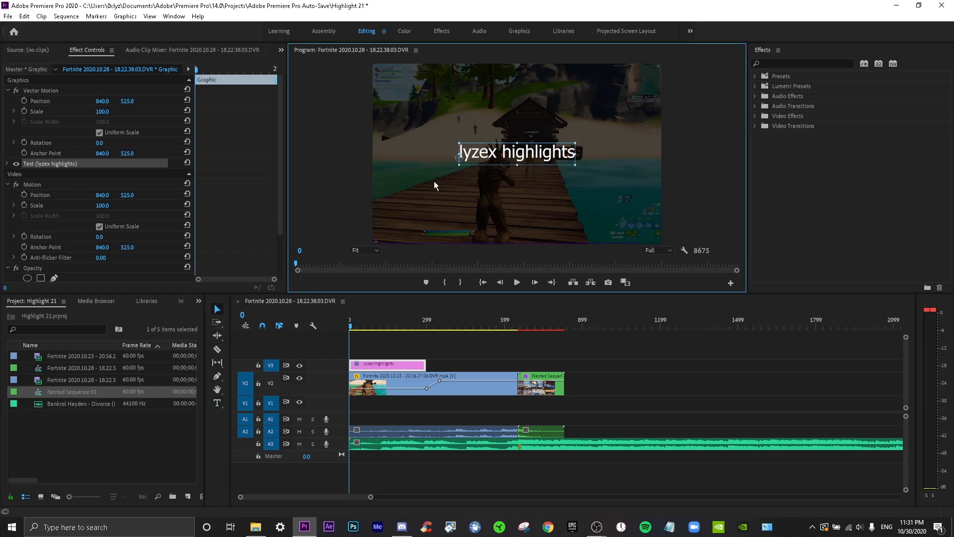
Step: Change the "lyzex highlights" title's font to TypoGraphica
{"action": "key", "text": "t"}
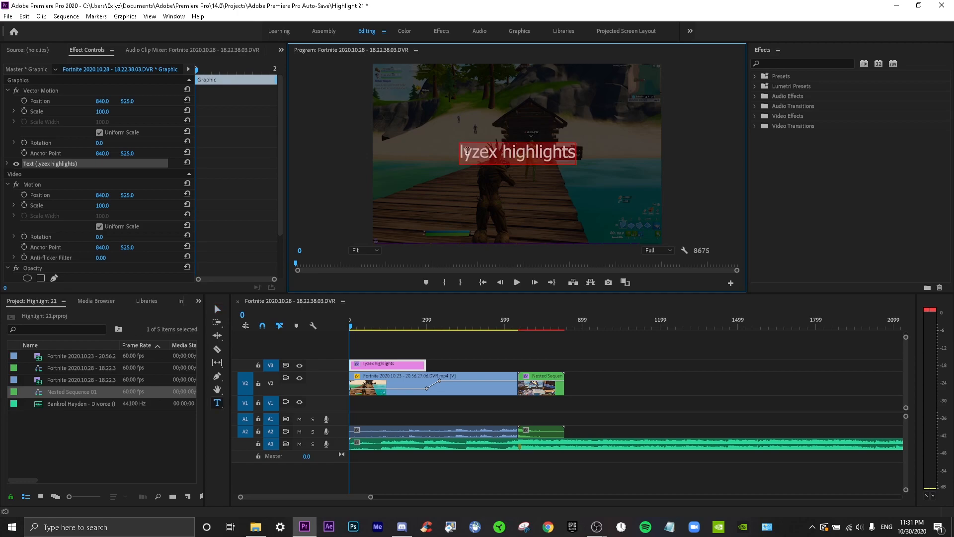
{"action": "left_click", "coordinate": [7, 164]}
{"action": "left_click", "coordinate": [101, 196]}
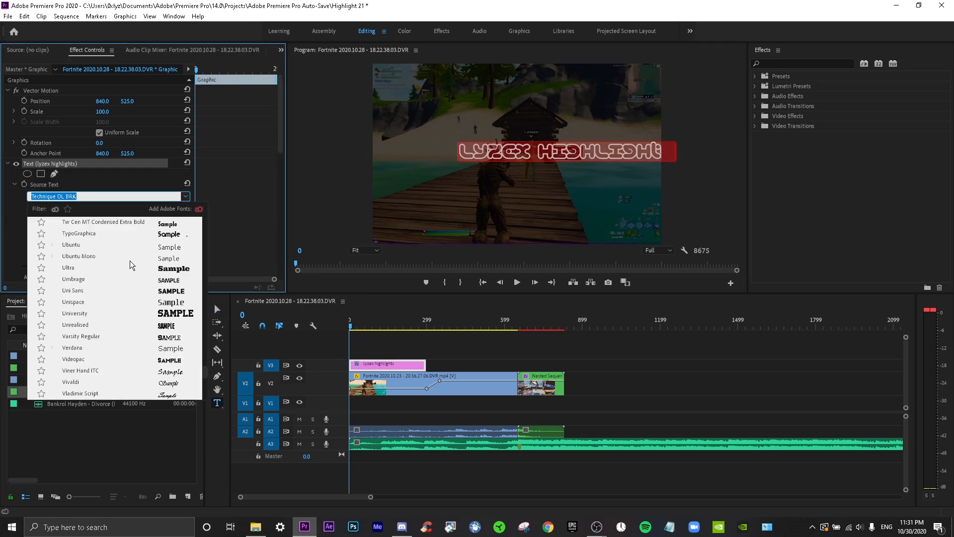
{"action": "scroll", "coordinate": [104, 293], "scroll_direction": "down", "scroll_amount": 4}
{"action": "scroll", "coordinate": [105, 298], "scroll_direction": "up", "scroll_amount": 10}
{"action": "scroll", "coordinate": [108, 296], "scroll_direction": "down", "scroll_amount": 5}
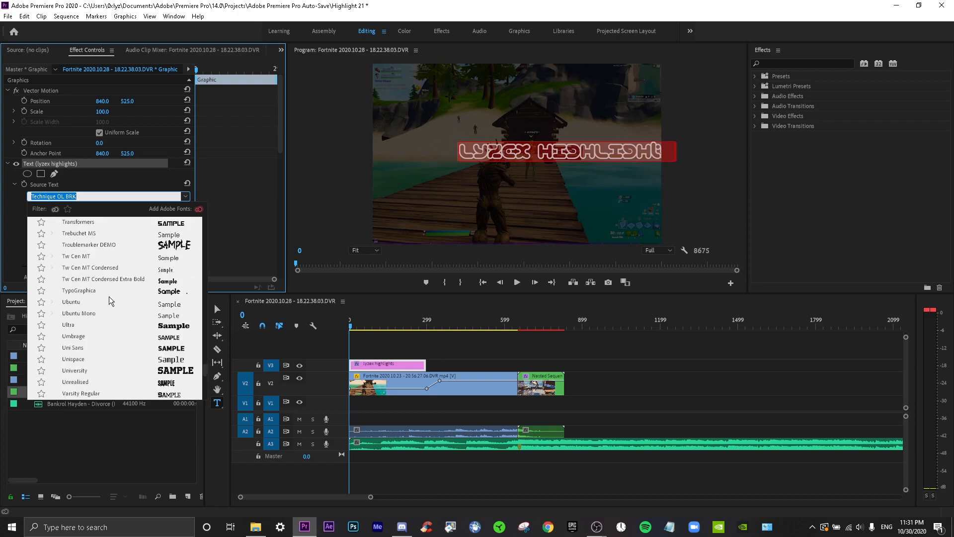
{"action": "left_click", "coordinate": [78, 290]}
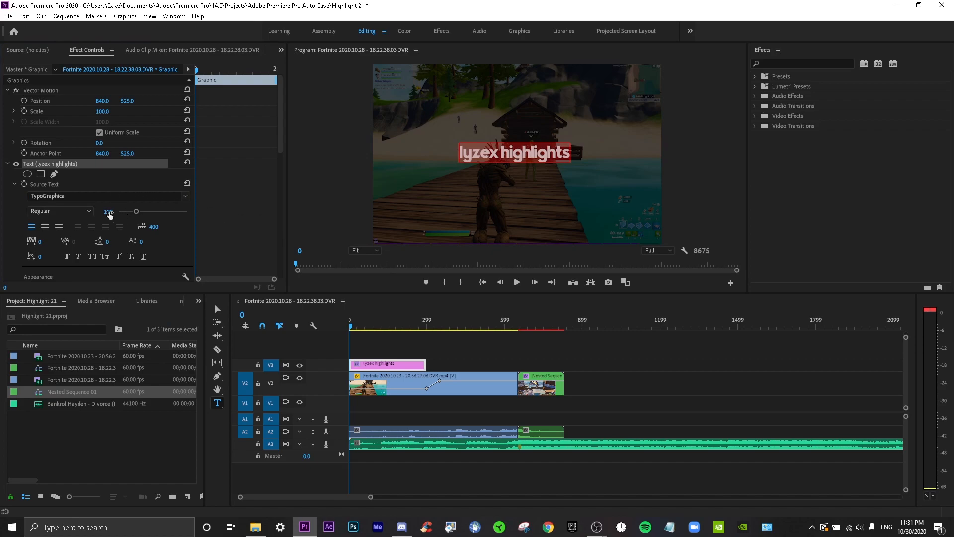
Step: Enlarge the "lyzex highlights" title by setting its font size to 170
{"action": "left_click_drag", "start_coordinate": [109, 213], "coordinate": [149, 214]}
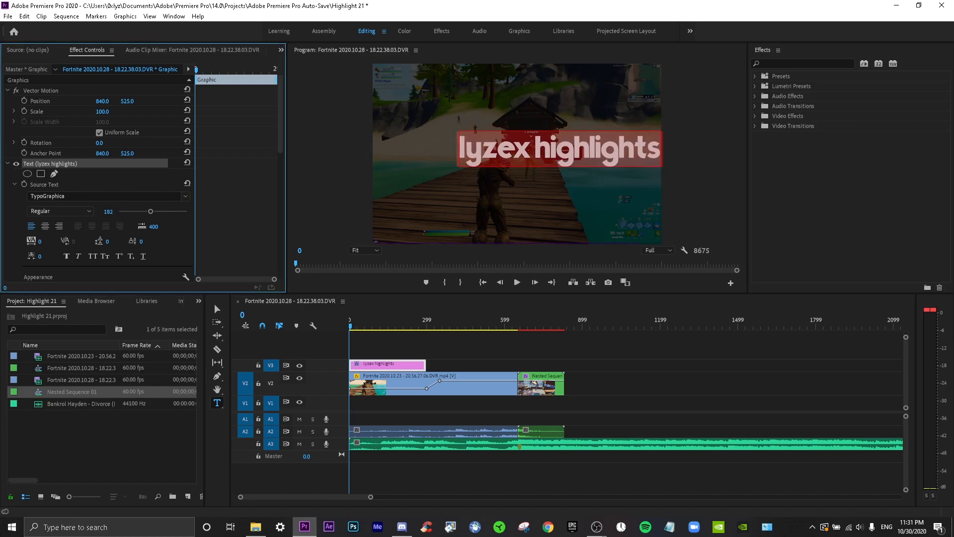
{"action": "left_click", "coordinate": [108, 212]}
{"action": "type", "text": "200"}
{"action": "key", "text": "Return"}
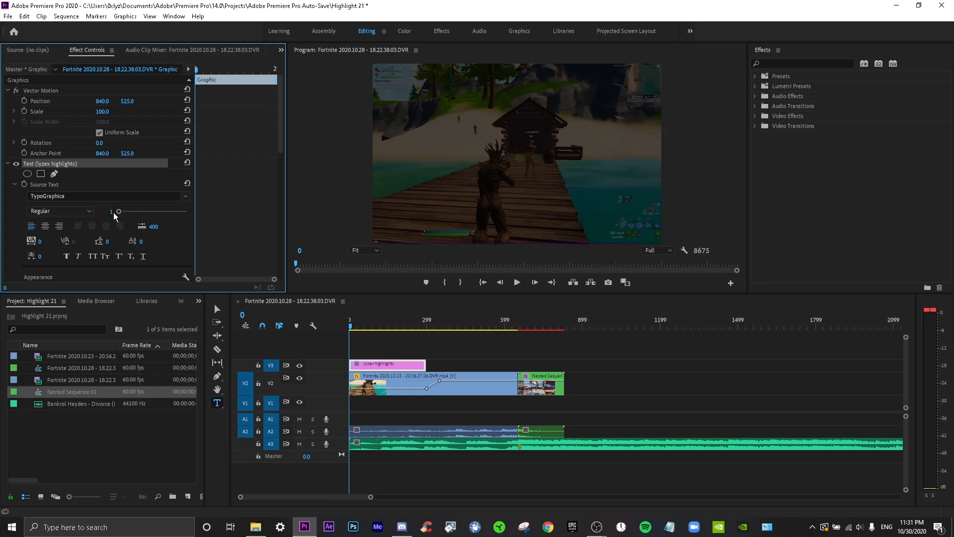
{"action": "left_click", "coordinate": [105, 210]}
{"action": "type", "text": "180"}
{"action": "key", "text": "Return"}
{"action": "left_click", "coordinate": [106, 211]}
{"action": "type", "text": "1"}
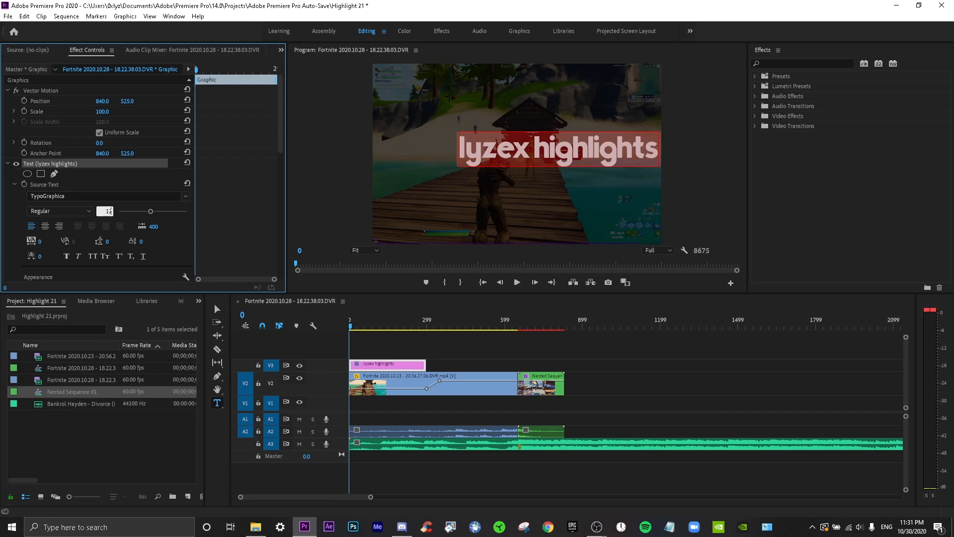
{"action": "type", "text": "70"}
{"action": "key", "text": "Return"}
Step: Reposition the enlarged title so it sits horizontally centred in the picture, and deselect it
{"action": "left_click", "coordinate": [217, 309]}
{"action": "left_click_drag", "start_coordinate": [535, 159], "coordinate": [498, 163]}
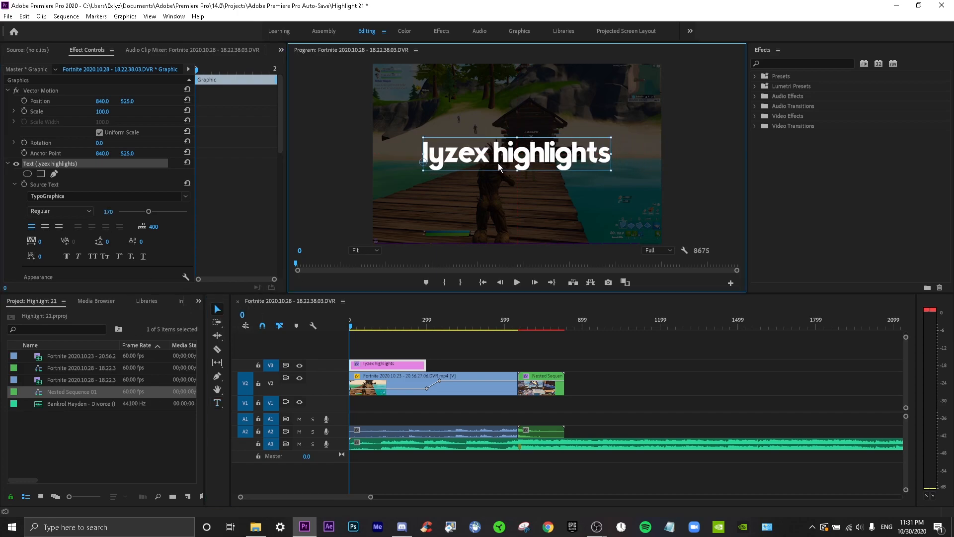
{"action": "left_click", "coordinate": [486, 193]}
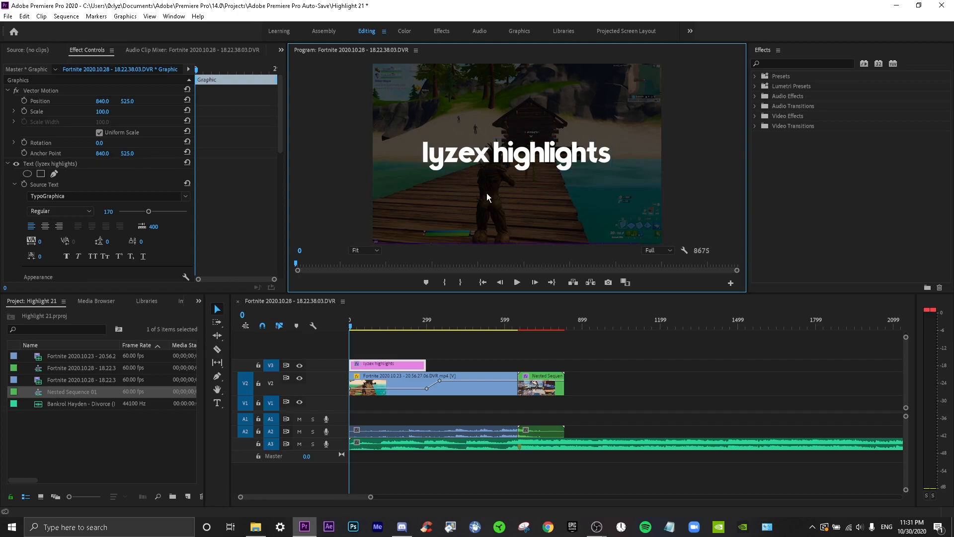
Step: Start a second text layer just below the title within the same graphic and try entering "#21"
{"action": "left_click", "coordinate": [8, 163]}
{"action": "left_click", "coordinate": [218, 403]}
{"action": "left_click", "coordinate": [456, 187]}
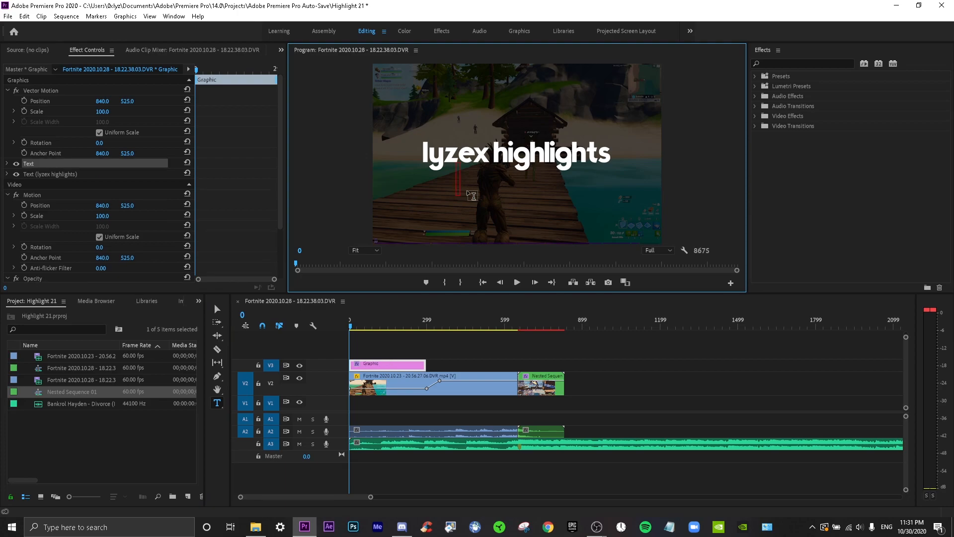
{"action": "type", "text": "#21"}
{"action": "key", "text": "BackSpace"}
Step: Set the second text layer's font to Dimbo and enter the text "#20"
{"action": "left_click", "coordinate": [7, 164]}
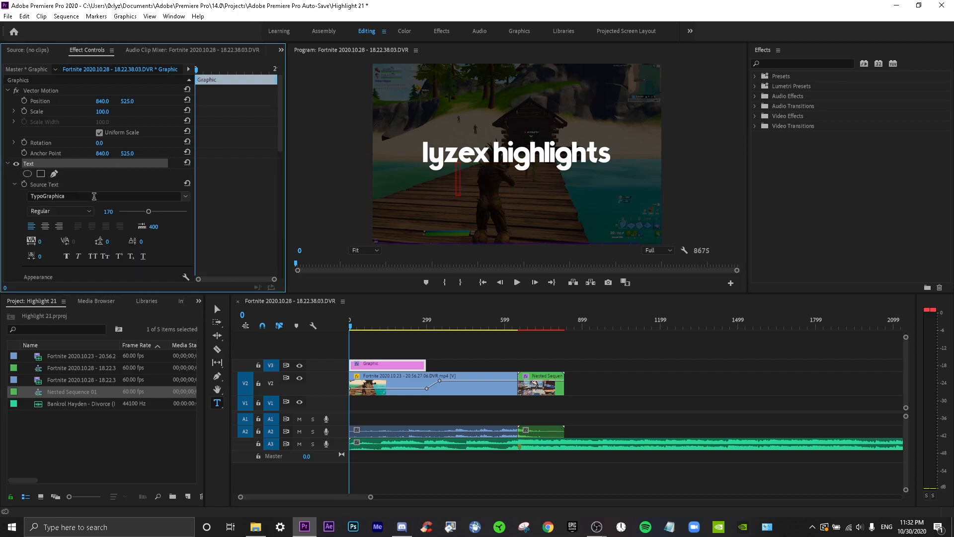
{"action": "left_click", "coordinate": [185, 196]}
{"action": "scroll", "coordinate": [113, 255], "scroll_direction": "up", "scroll_amount": 15}
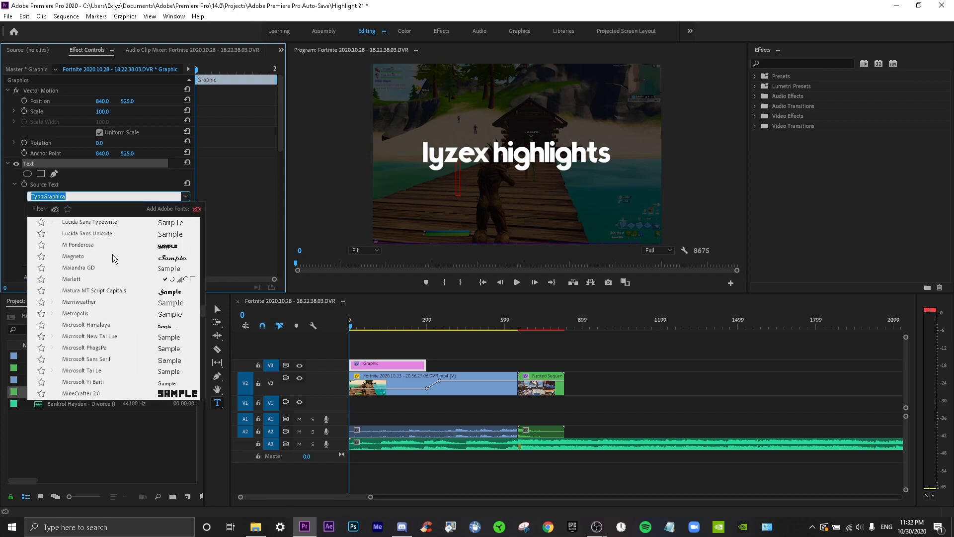
{"action": "scroll", "coordinate": [106, 255], "scroll_direction": "up", "scroll_amount": 10}
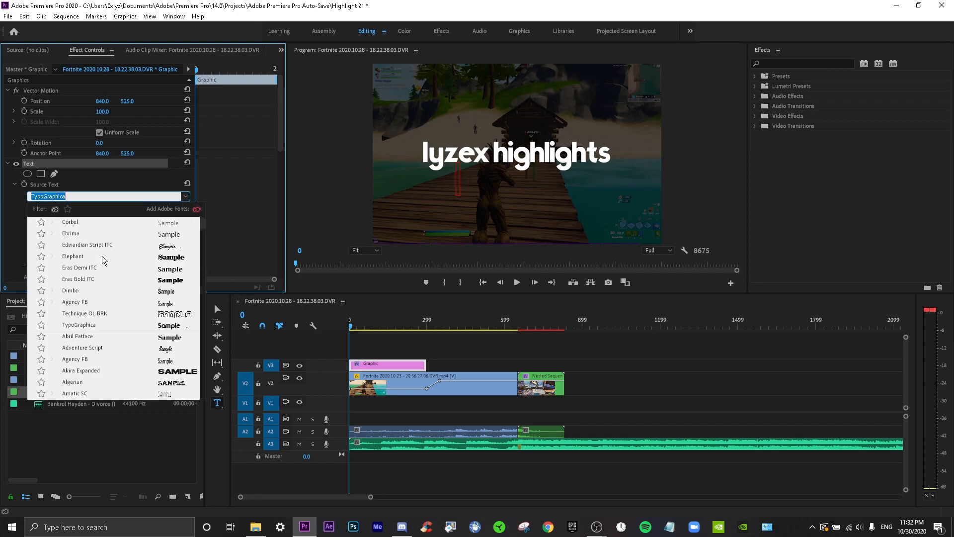
{"action": "left_click", "coordinate": [113, 290]}
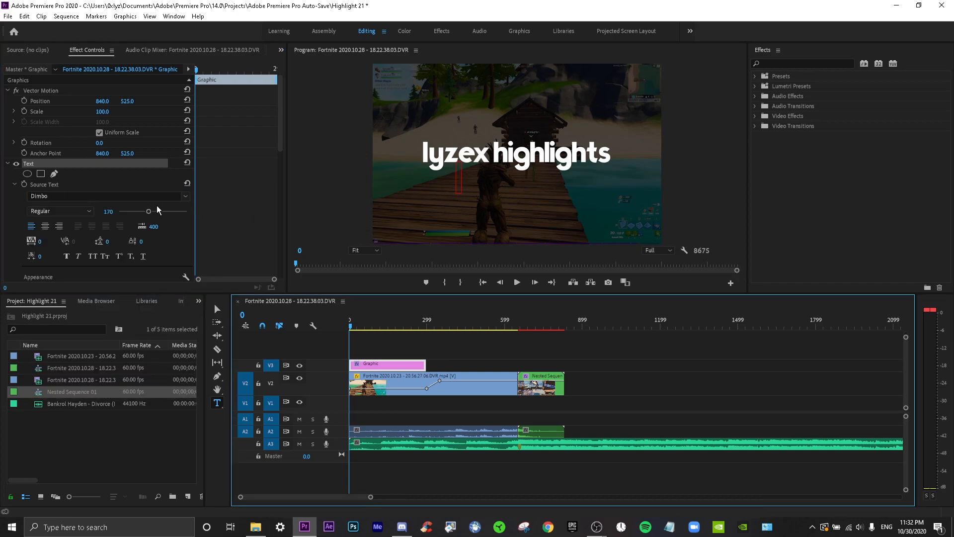
{"action": "left_click", "coordinate": [458, 175]}
{"action": "type", "text": "#20"}
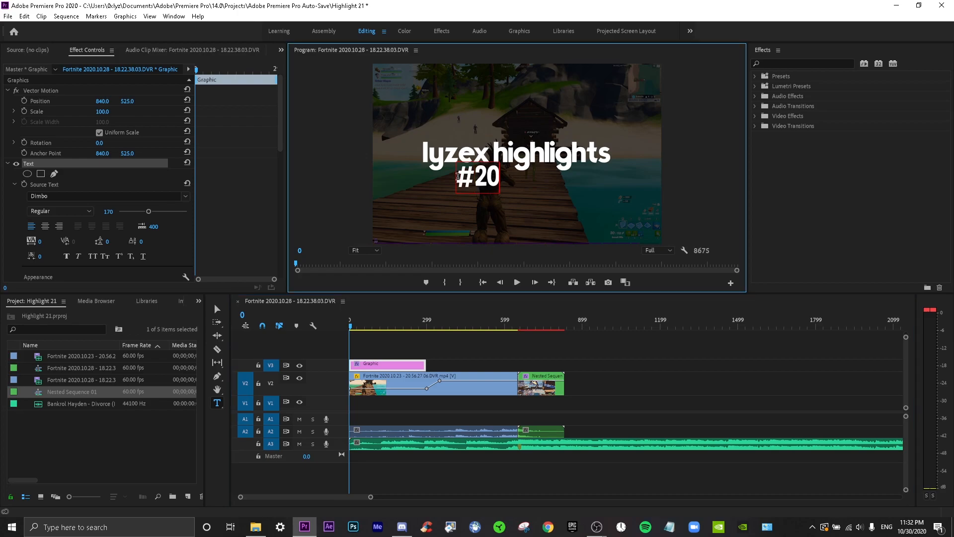
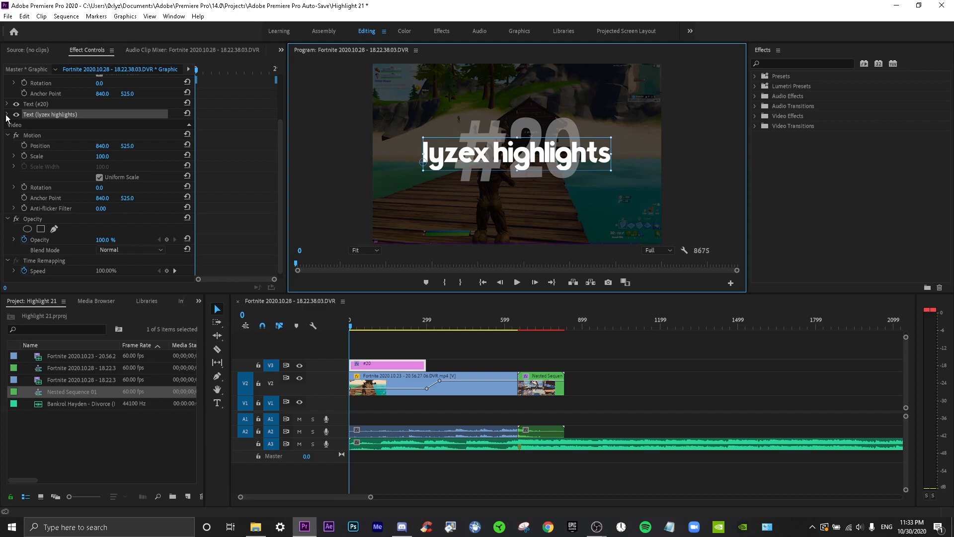
{"action": "left_click", "coordinate": [5, 116]}
{"action": "left_click", "coordinate": [8, 114]}
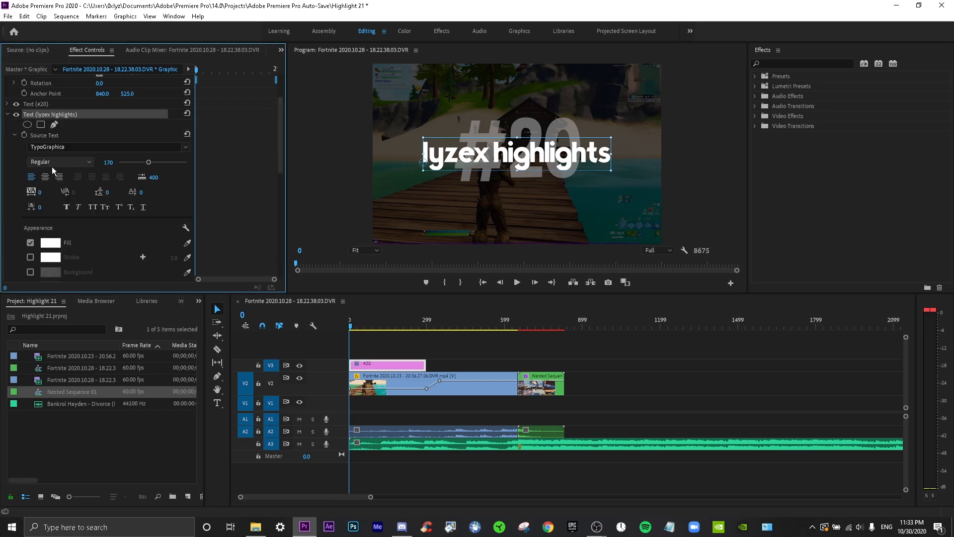
{"action": "left_click", "coordinate": [6, 115]}
{"action": "scroll", "coordinate": [70, 159], "scroll_direction": "up", "scroll_amount": 2}
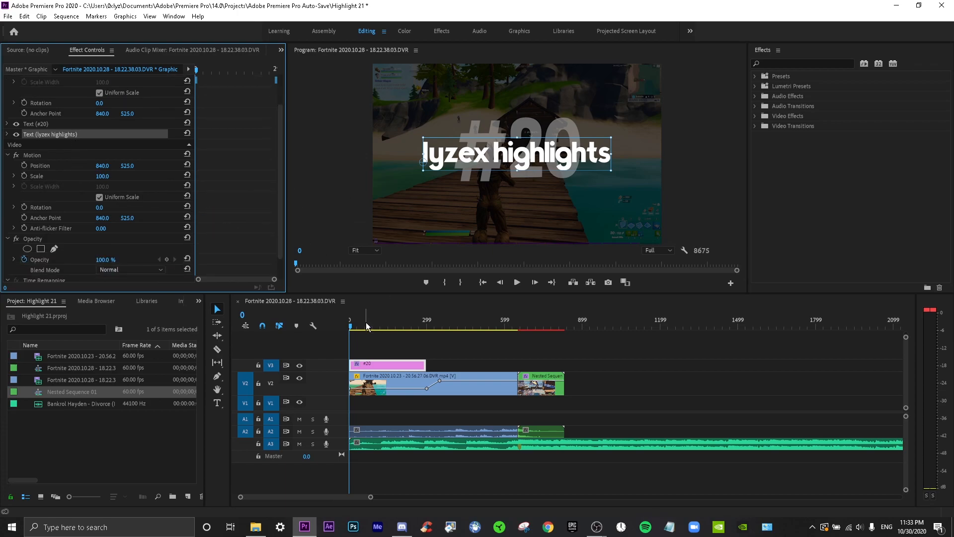
Step: Enable Scale keyframing on the title graphic's Motion at frame 0 and add a second Scale keyframe at frame 60
{"action": "left_click", "coordinate": [244, 208]}
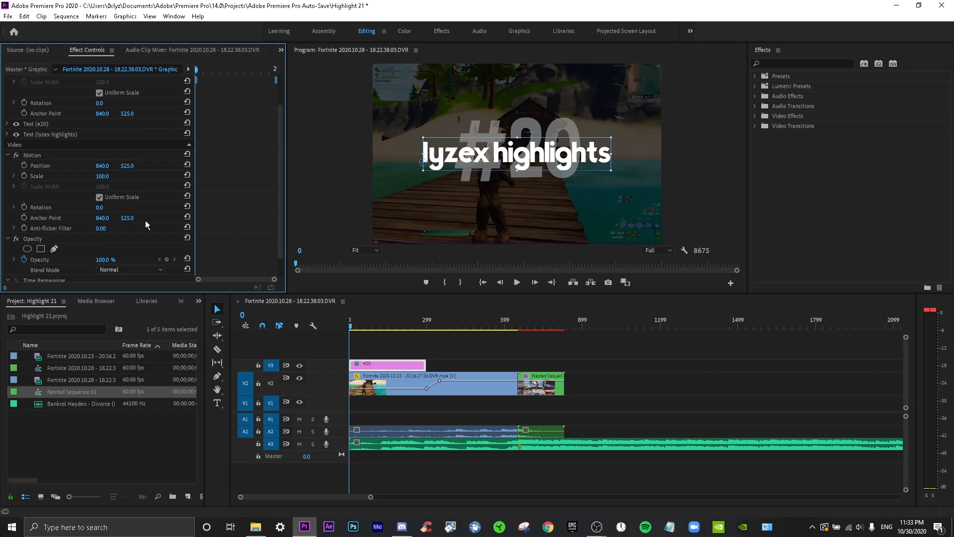
{"action": "left_click", "coordinate": [23, 176]}
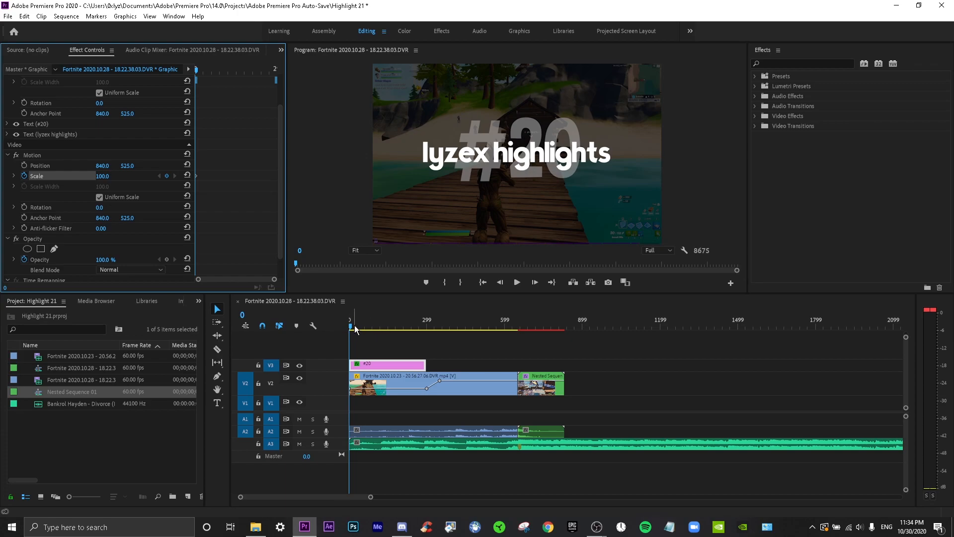
{"action": "left_click", "coordinate": [248, 312]}
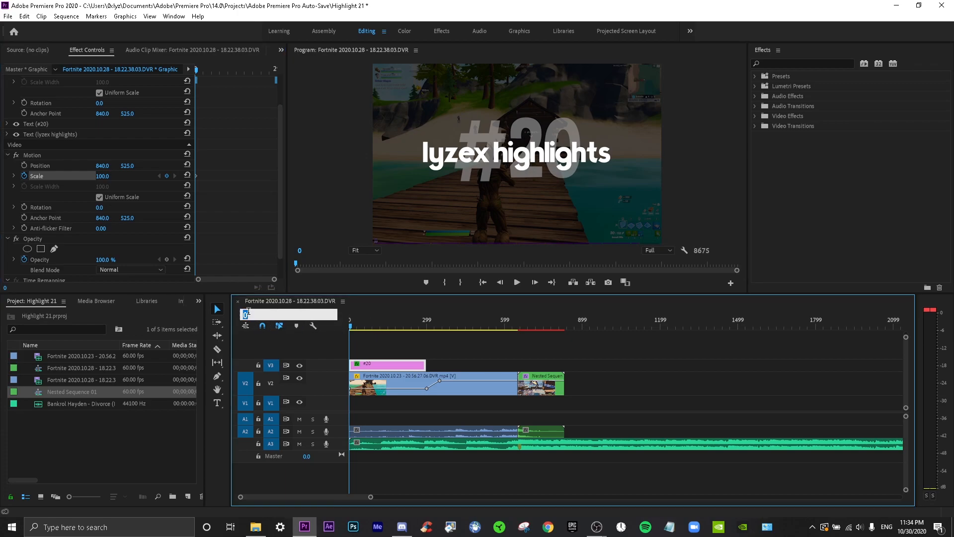
{"action": "type", "text": "60"}
{"action": "key", "text": "Return"}
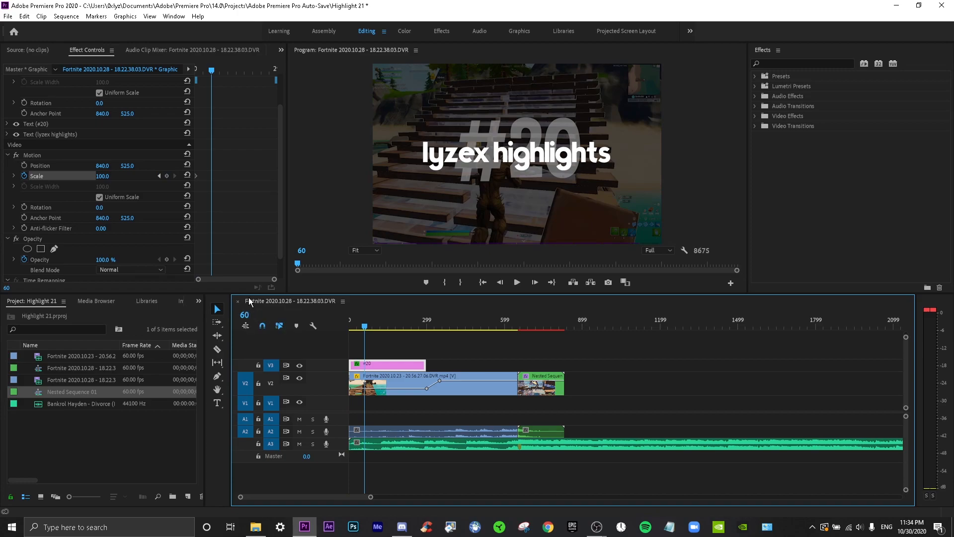
{"action": "left_click", "coordinate": [108, 176]}
{"action": "left_click", "coordinate": [167, 176]}
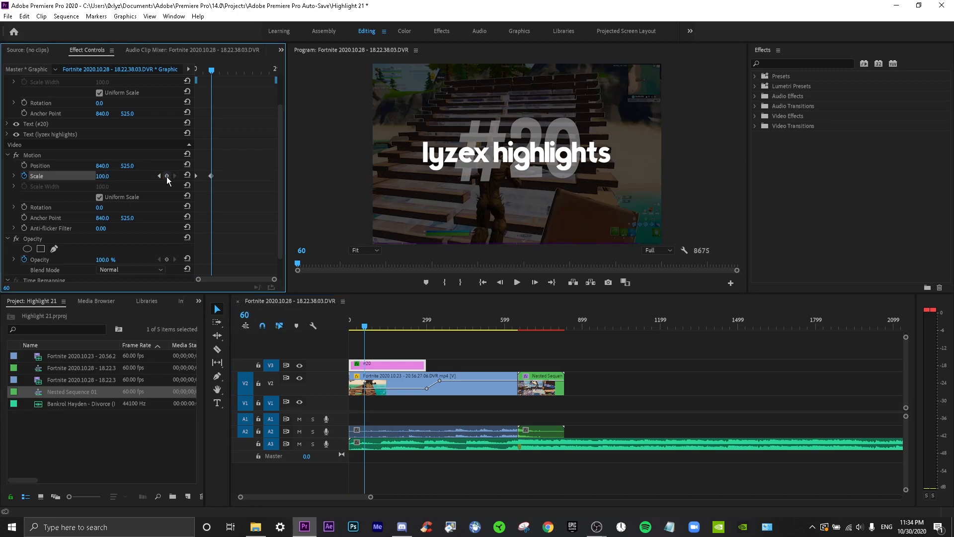
Step: Set the title graphic's Scale to 0 at frame 0
{"action": "key", "text": "Home"}
{"action": "left_click", "coordinate": [110, 175]}
{"action": "type", "text": "0"}
{"action": "key", "text": "Return"}
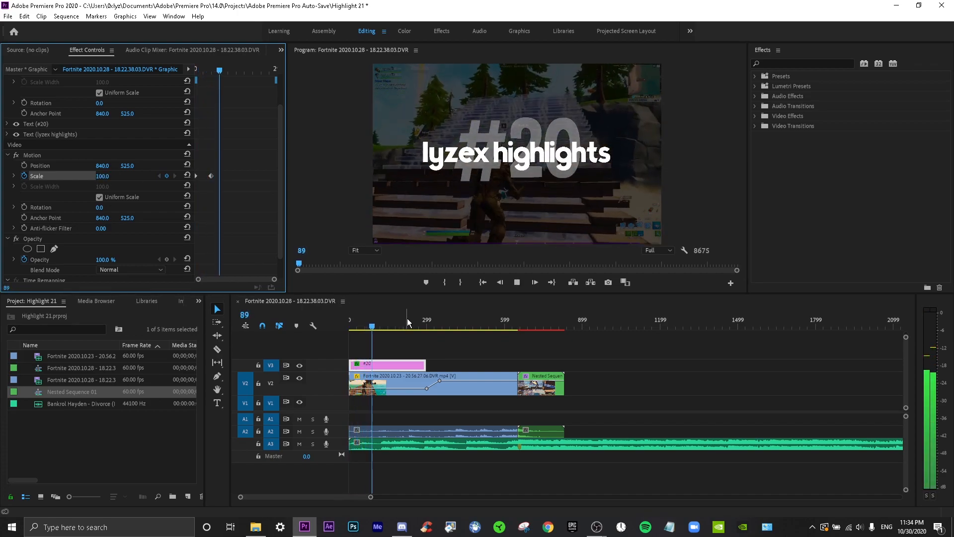
Step: Shorten the title's scale-in by moving its second Scale keyframe to frame 30
{"action": "left_click_drag", "start_coordinate": [388, 321], "coordinate": [350, 323]}
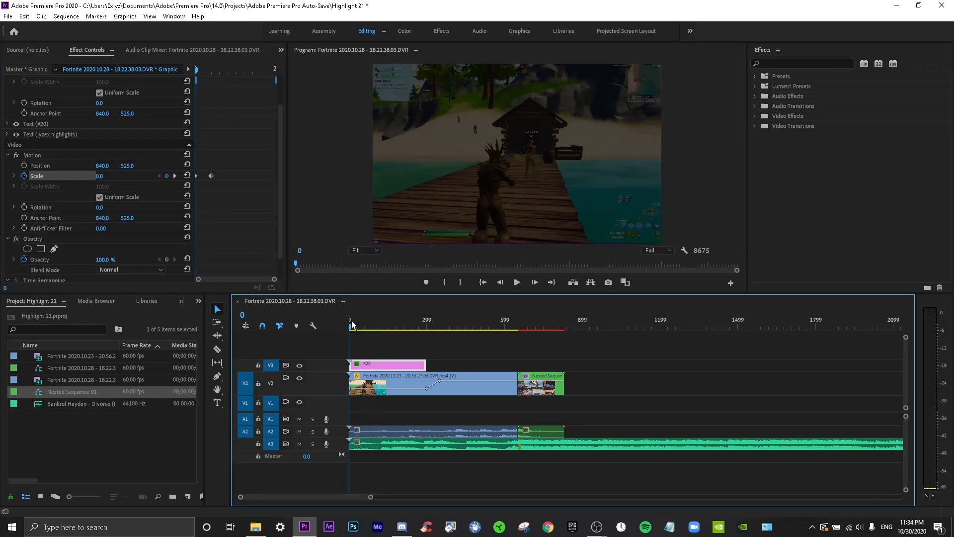
{"action": "left_click", "coordinate": [242, 317]}
{"action": "key", "text": "Return"}
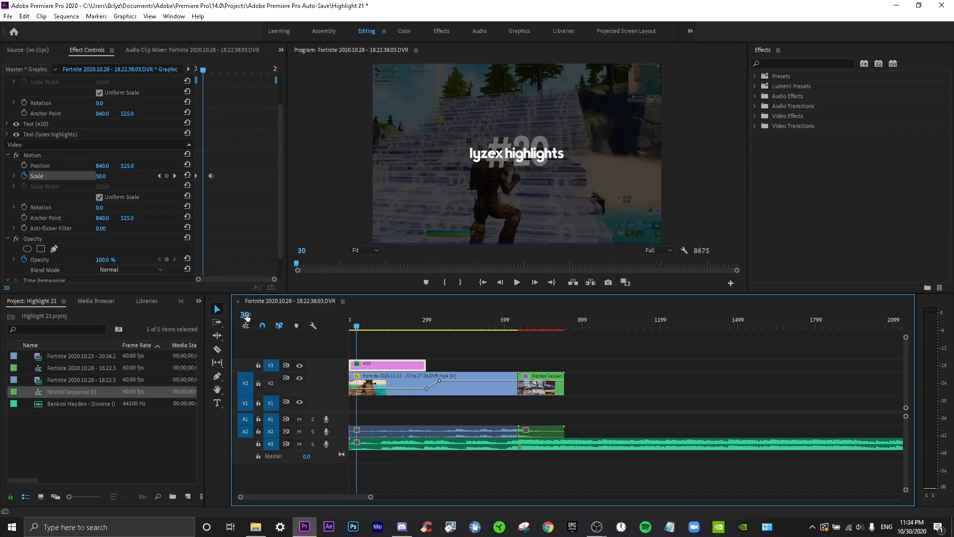
{"action": "left_click_drag", "start_coordinate": [209, 177], "coordinate": [203, 177]}
Step: Apply Ease Out to both Scale keyframes of the title graphic
{"action": "right_click", "coordinate": [204, 177]}
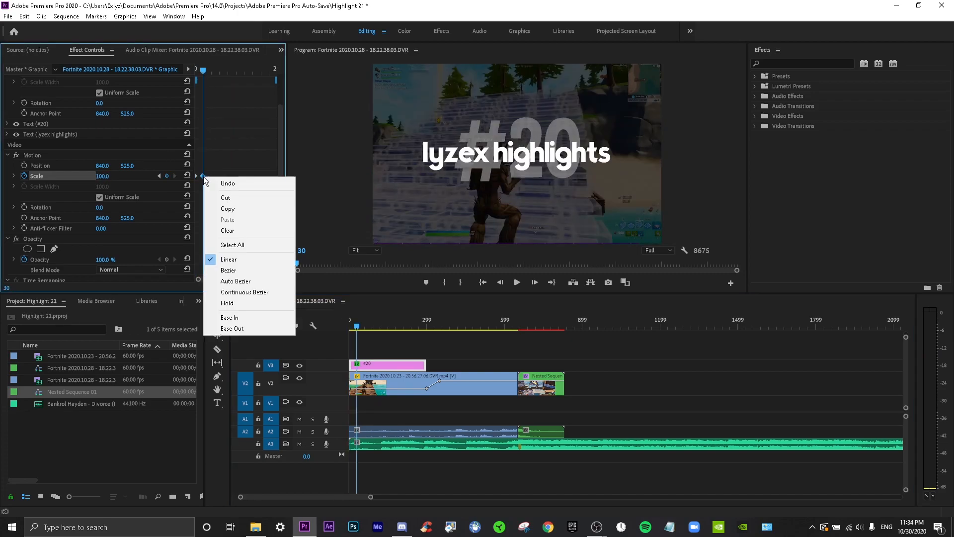
{"action": "left_click", "coordinate": [234, 328]}
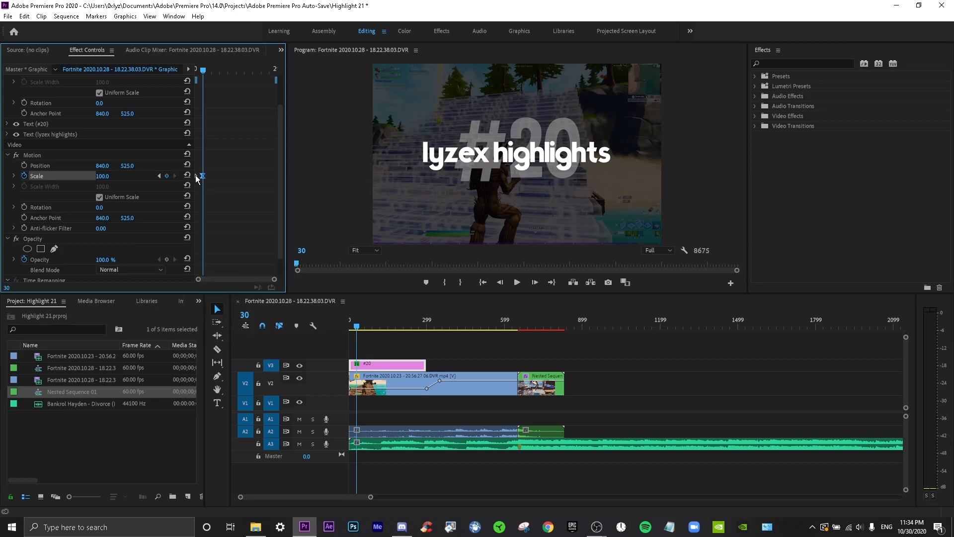
{"action": "right_click", "coordinate": [197, 176]}
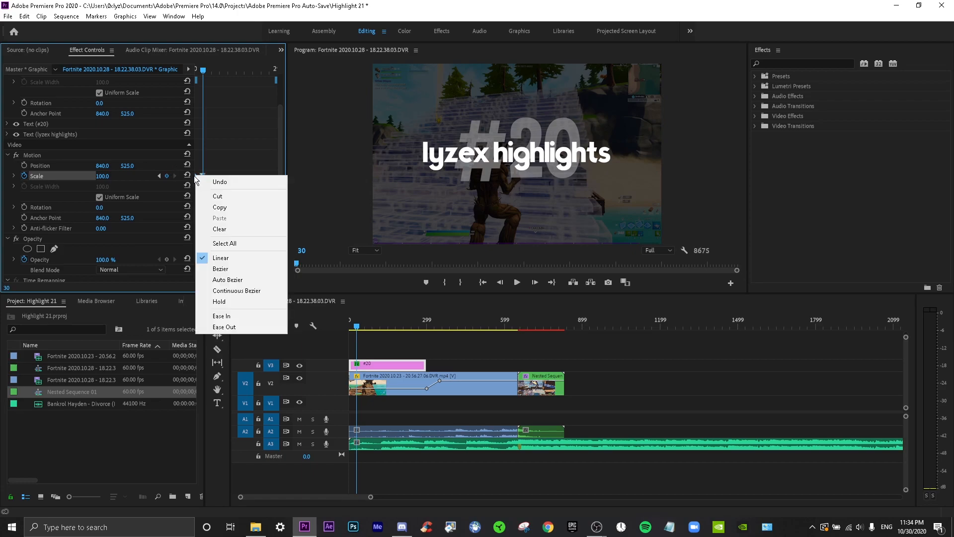
{"action": "left_click", "coordinate": [235, 327]}
Step: Play the eased title animation from frame 0 twice to check it
{"action": "left_click_drag", "start_coordinate": [369, 327], "coordinate": [311, 327]}
{"action": "key", "text": "space"}
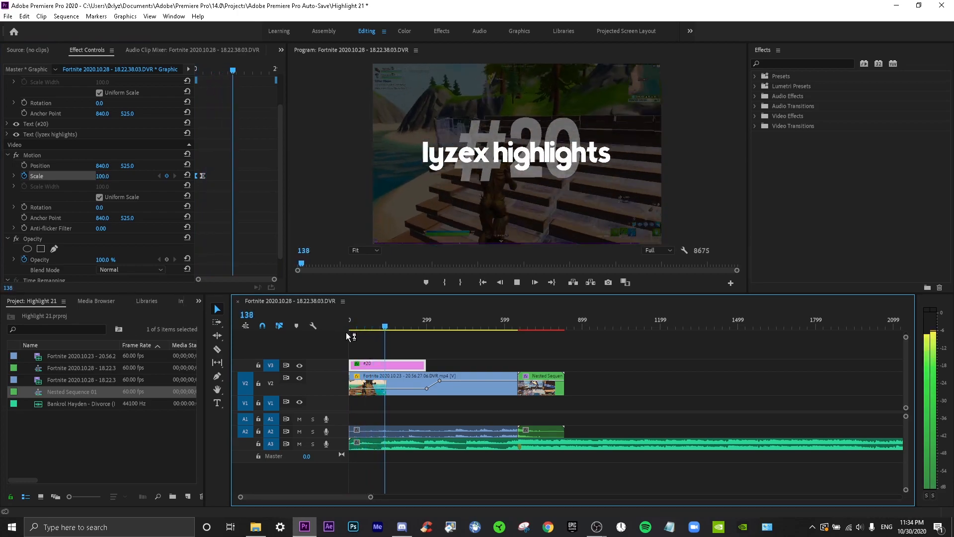
{"action": "left_click", "coordinate": [409, 335]}
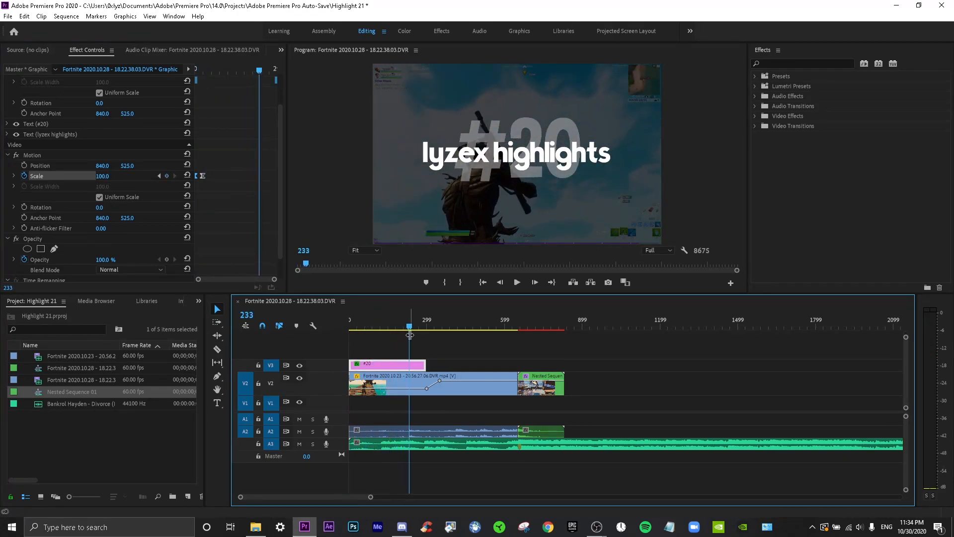
{"action": "left_click_drag", "start_coordinate": [394, 326], "coordinate": [349, 326]}
{"action": "key", "text": "space"}
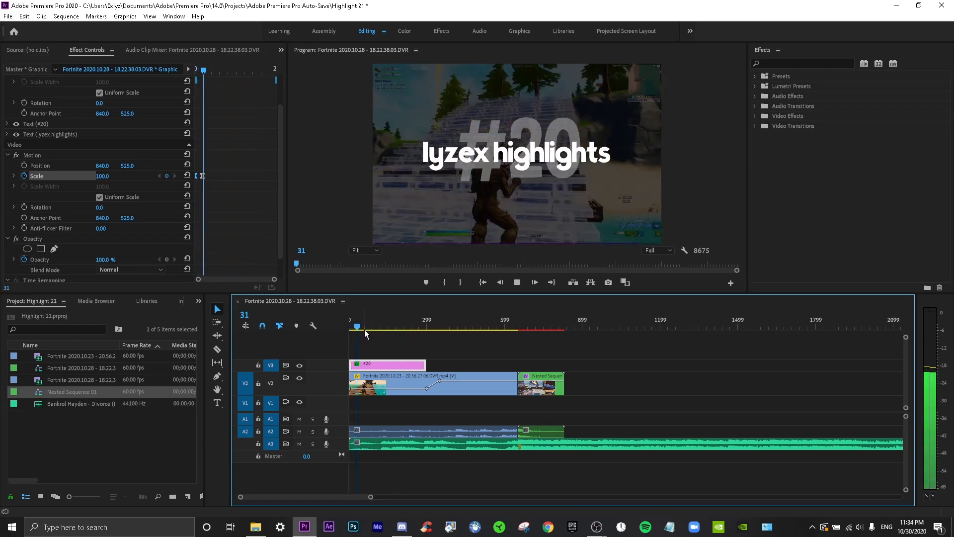
Step: Search the effects for "displa" and scrub through the title's Turbulent Displace animation to frame 197
{"action": "left_click", "coordinate": [787, 65]}
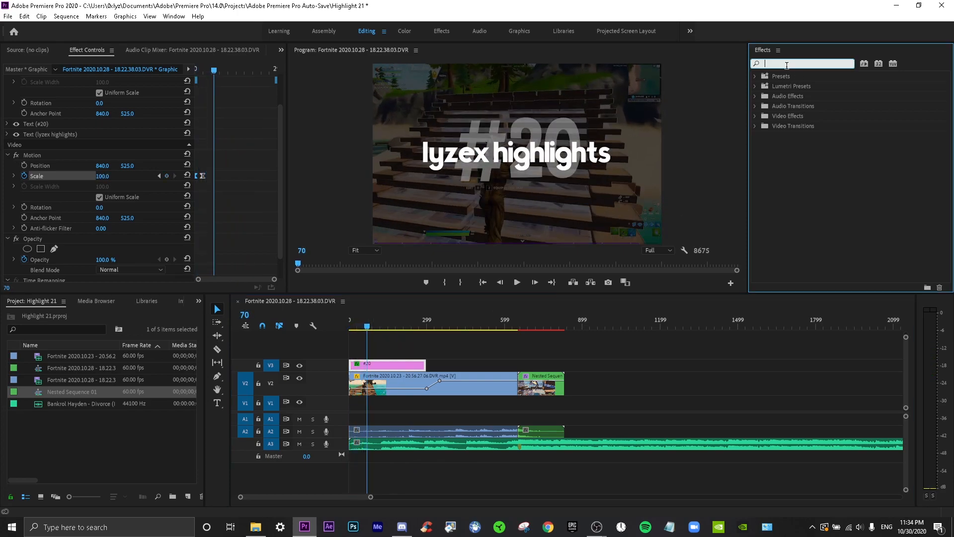
{"action": "type", "text": "displa"}
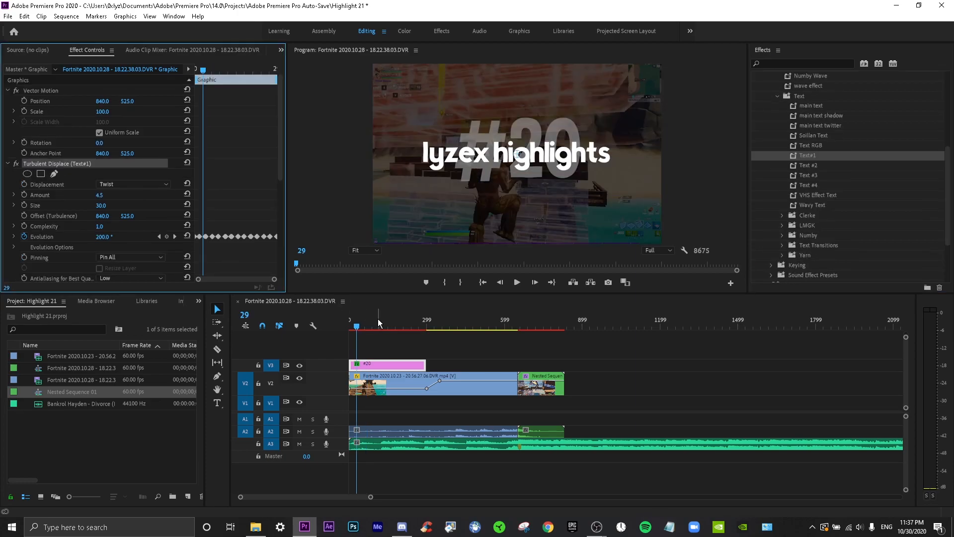
{"action": "left_click_drag", "start_coordinate": [377, 318], "coordinate": [401, 331]}
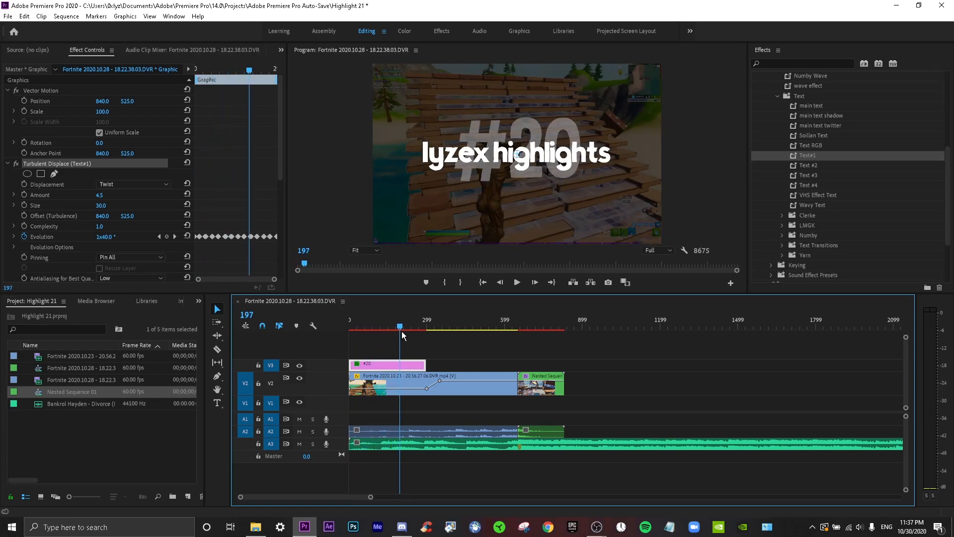
Step: Step forward and back through the title's Turbulent Displace Evolution keyframes to examine how they are spaced
{"action": "left_click", "coordinate": [174, 237]}
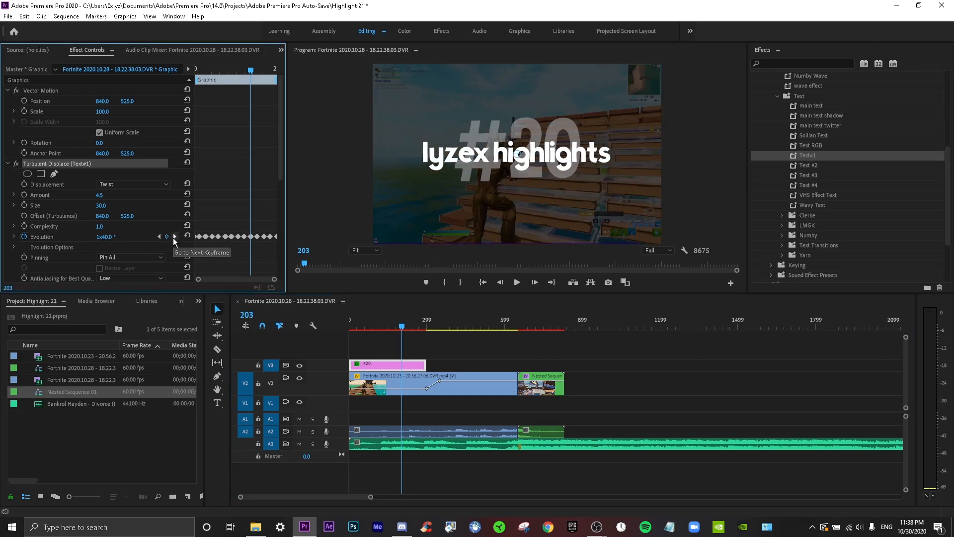
{"action": "left_click", "coordinate": [173, 237]}
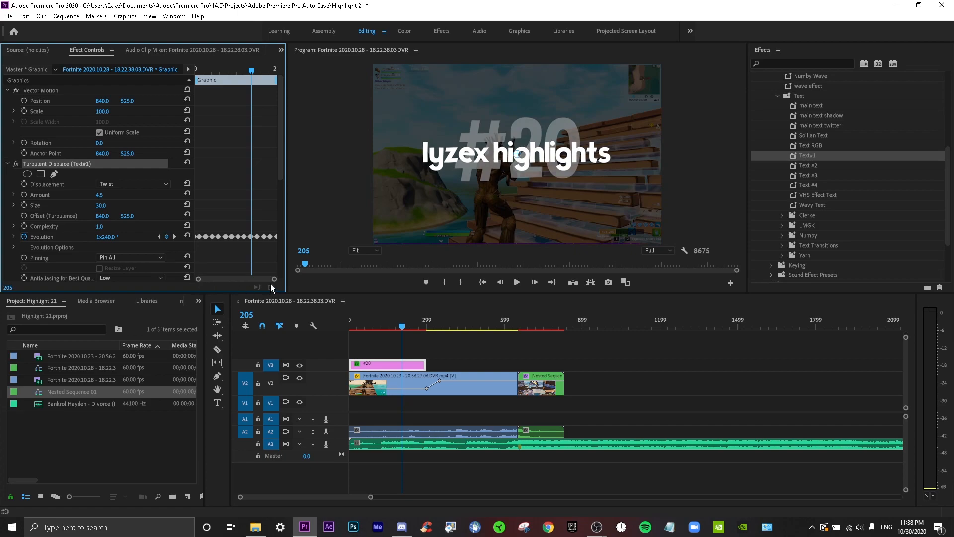
{"action": "left_click_drag", "start_coordinate": [273, 280], "coordinate": [256, 279]}
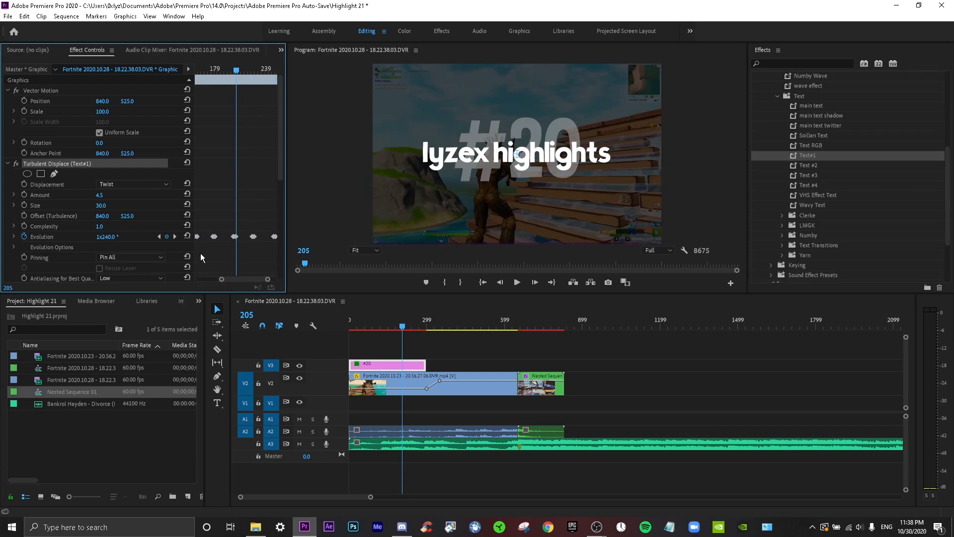
{"action": "left_click", "coordinate": [174, 237]}
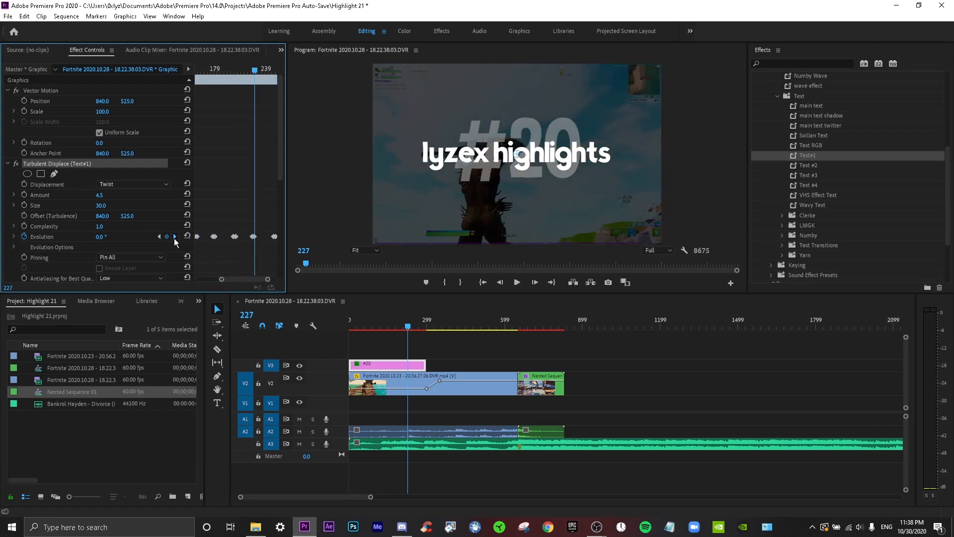
{"action": "left_click", "coordinate": [174, 238]}
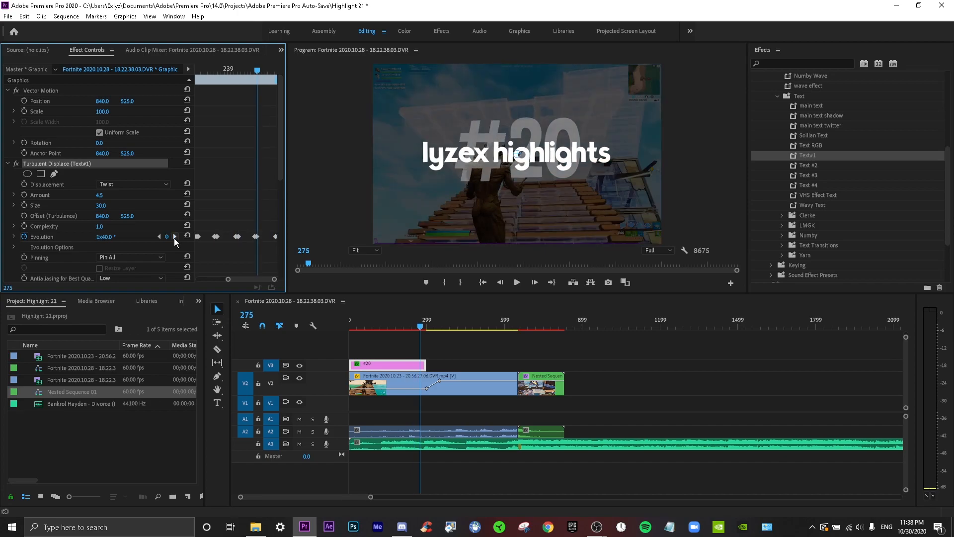
{"action": "left_click", "coordinate": [175, 238]}
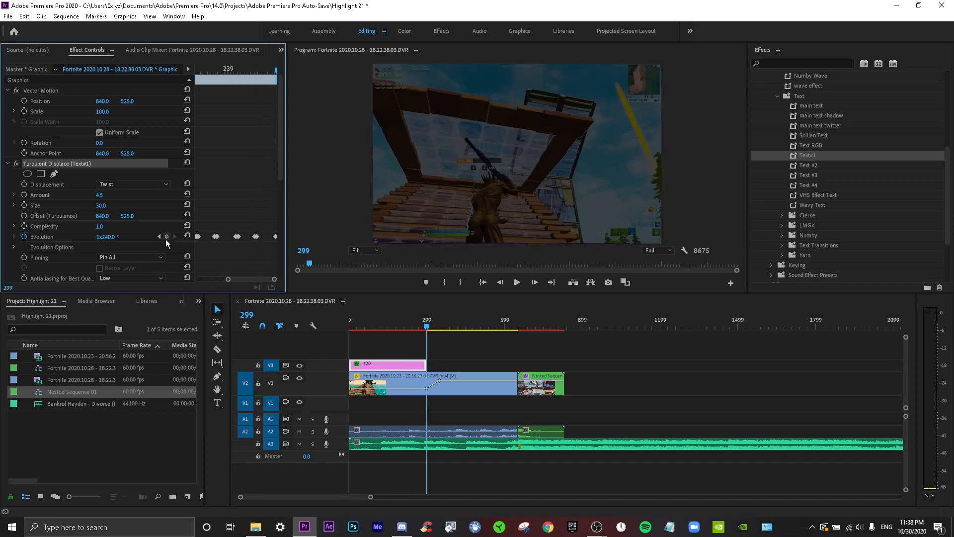
{"action": "left_click", "coordinate": [159, 236]}
{"action": "left_click", "coordinate": [159, 236]}
{"action": "left_click", "coordinate": [159, 237]}
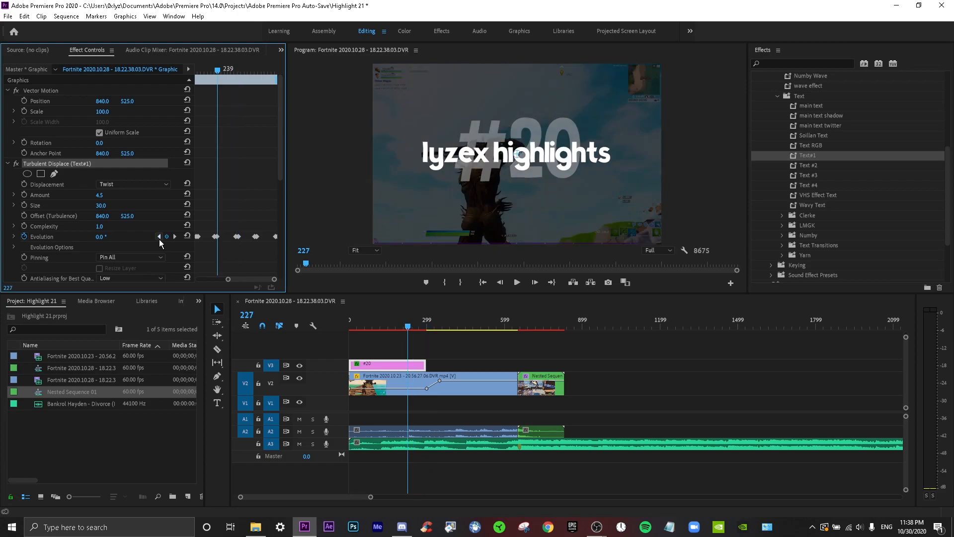
{"action": "left_click", "coordinate": [159, 236]}
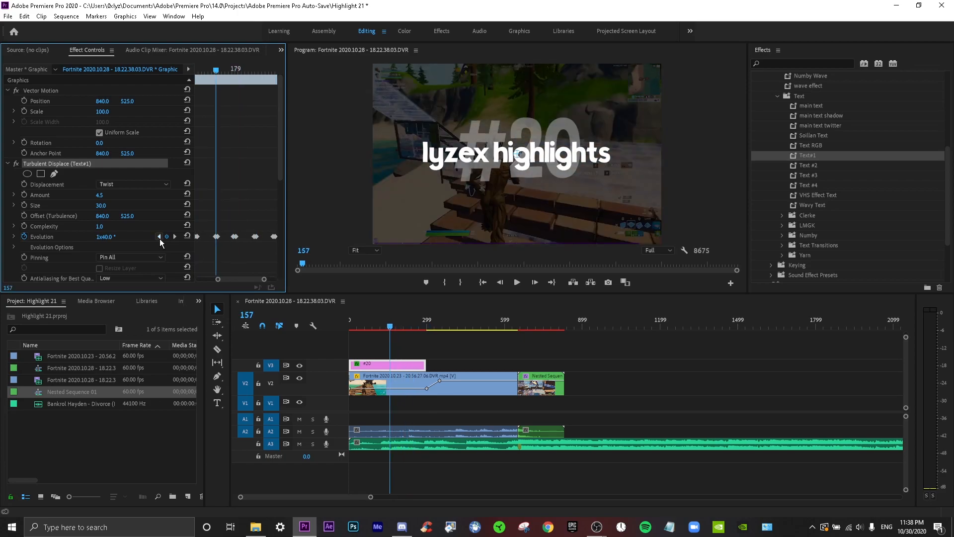
{"action": "left_click", "coordinate": [159, 237]}
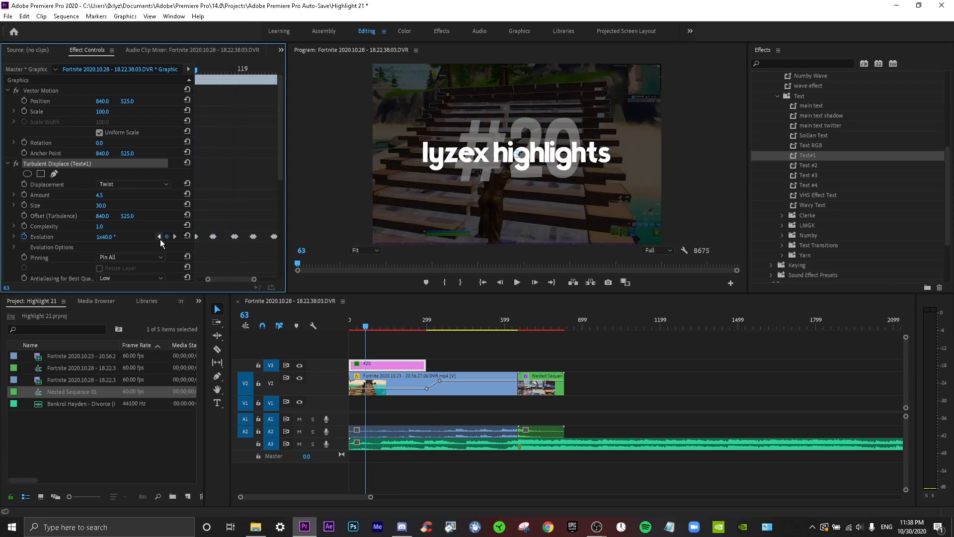
{"action": "left_click", "coordinate": [159, 237]}
{"action": "left_click_drag", "start_coordinate": [200, 280], "coordinate": [159, 278]}
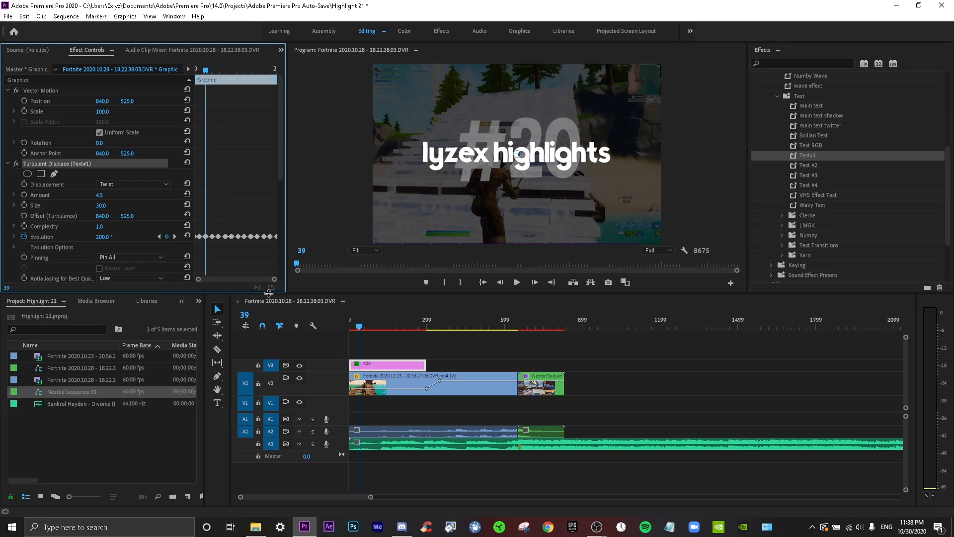
Step: Trim the end of the title graphic on V3 back to frame 150
{"action": "left_click_drag", "start_coordinate": [343, 330], "coordinate": [389, 339]}
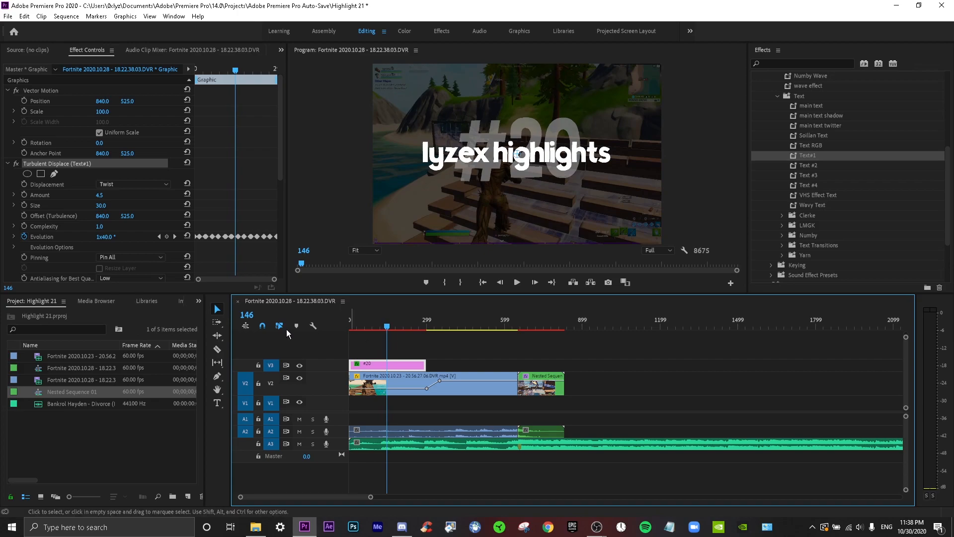
{"action": "left_click", "coordinate": [257, 317]}
{"action": "type", "text": "150"}
{"action": "key", "text": "Return"}
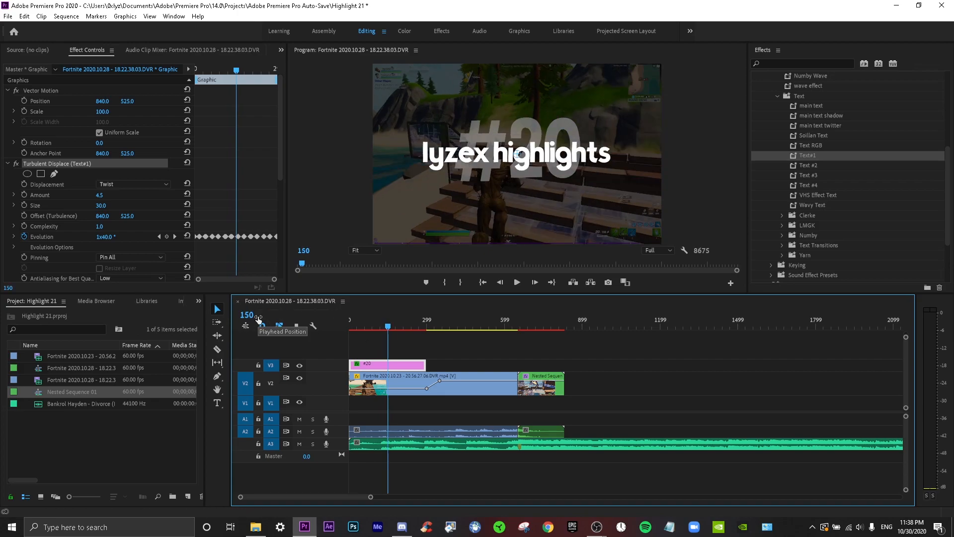
{"action": "left_click_drag", "start_coordinate": [425, 365], "coordinate": [386, 366]}
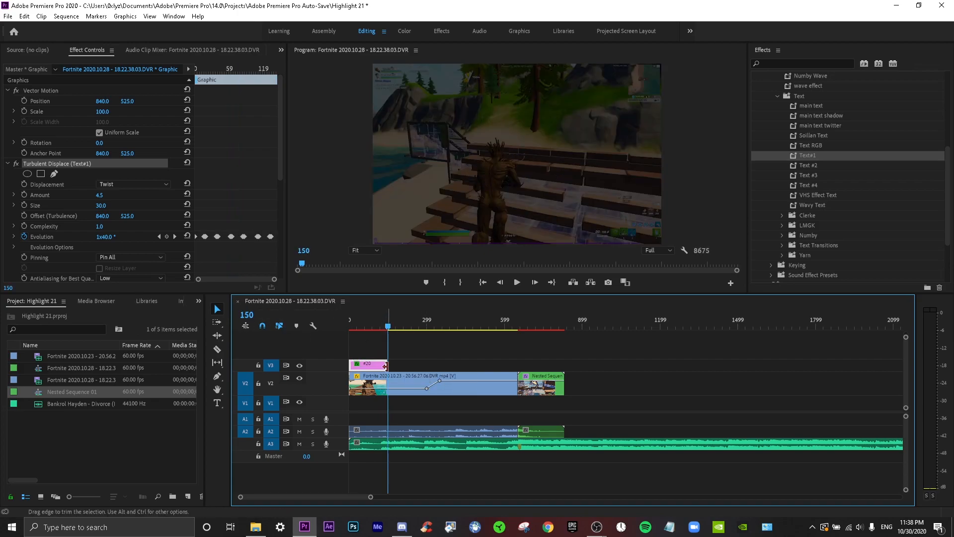
Step: Add a Motion Scale keyframe to the title graphic at frame 140, keeping its current scale
{"action": "left_click_drag", "start_coordinate": [286, 280], "coordinate": [378, 332]}
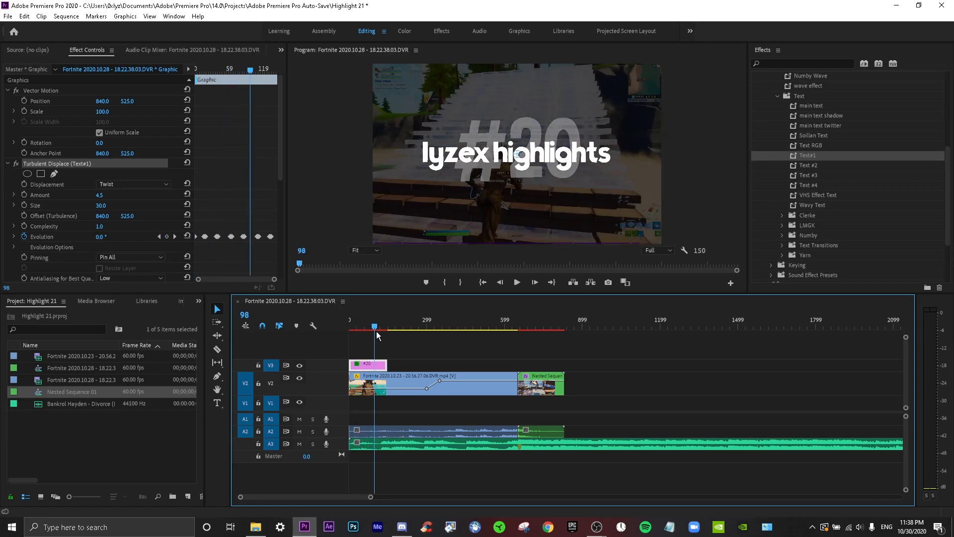
{"action": "left_click", "coordinate": [247, 316]}
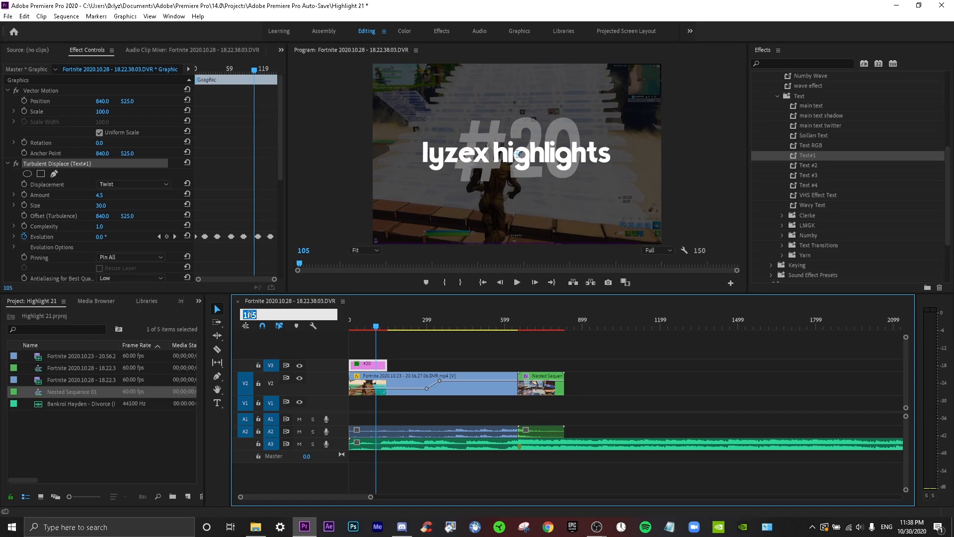
{"action": "type", "text": "140"}
{"action": "key", "text": "Return"}
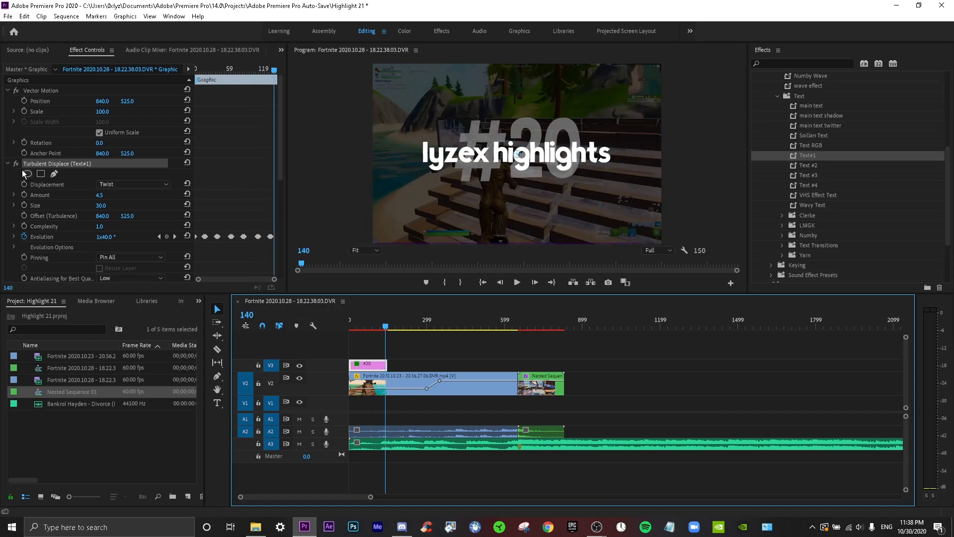
{"action": "left_click", "coordinate": [8, 165]}
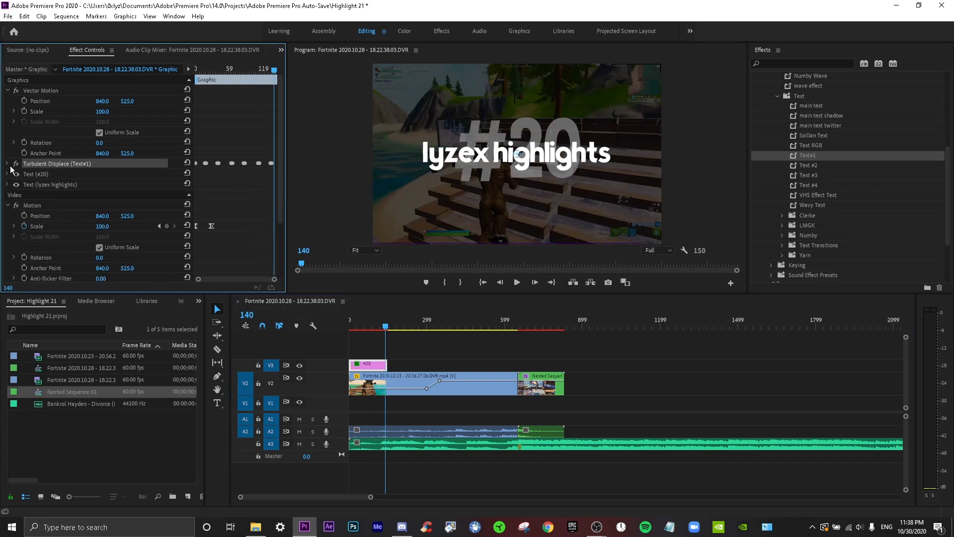
{"action": "left_click", "coordinate": [103, 227]}
{"action": "left_click", "coordinate": [142, 235]}
{"action": "left_click", "coordinate": [166, 226]}
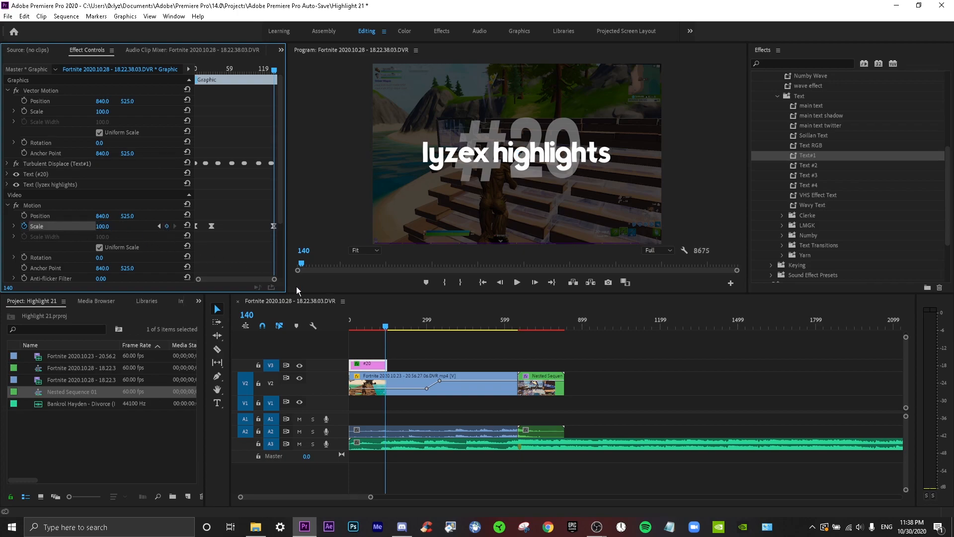
Step: Set the title graphic's Motion Scale to 0 at frame 149 so it shrinks away at its end
{"action": "left_click", "coordinate": [261, 313]}
{"action": "type", "text": "15"}
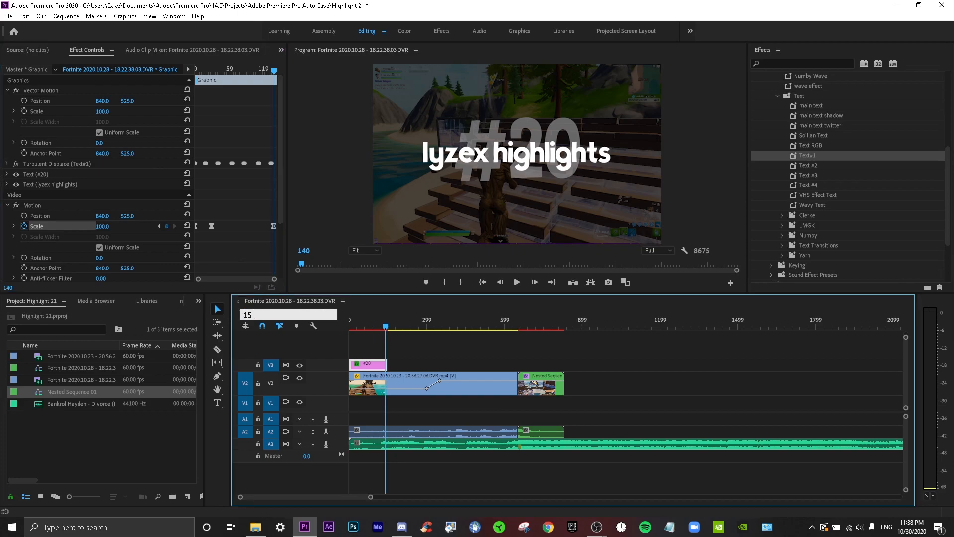
{"action": "type", "text": "0"}
{"action": "key", "text": "Return"}
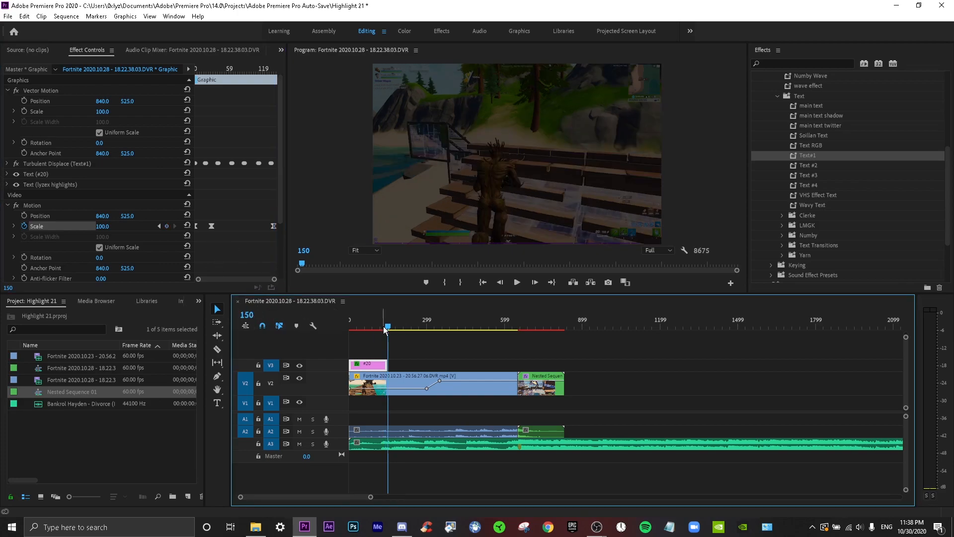
{"action": "key", "text": "Left"}
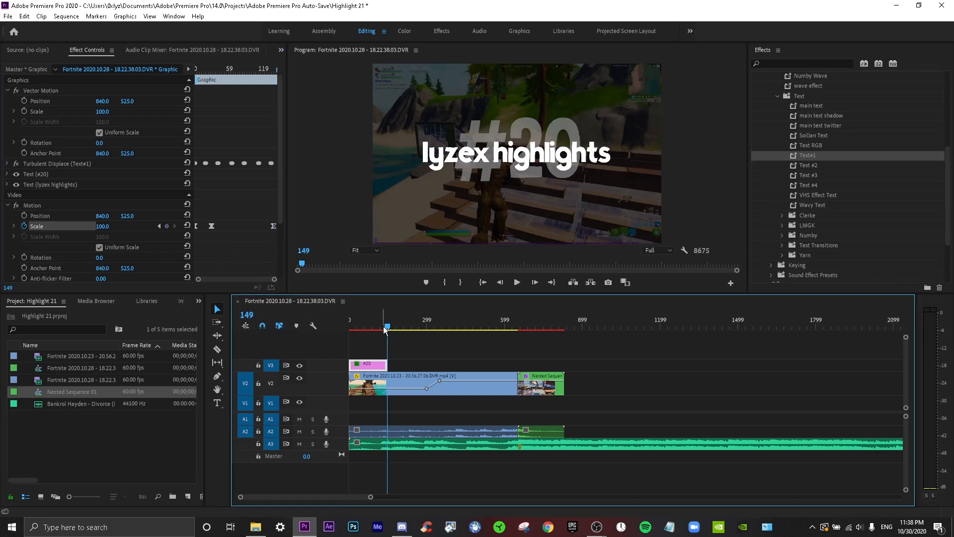
{"action": "left_click", "coordinate": [103, 226]}
{"action": "type", "text": "0"}
{"action": "key", "text": "Return"}
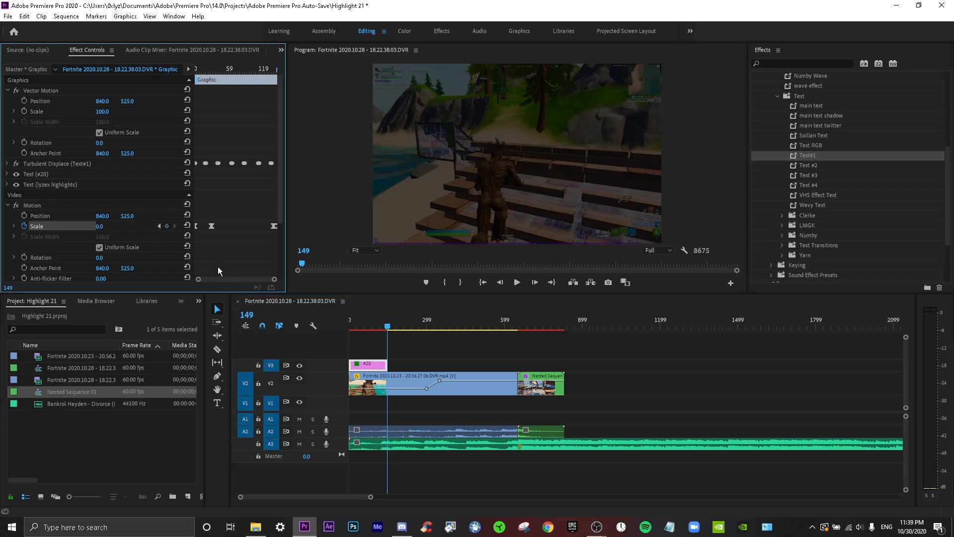
Step: Play the sequence from the start to check the title's scale-out
{"action": "left_click_drag", "start_coordinate": [370, 321], "coordinate": [330, 323]}
{"action": "key", "text": "space"}
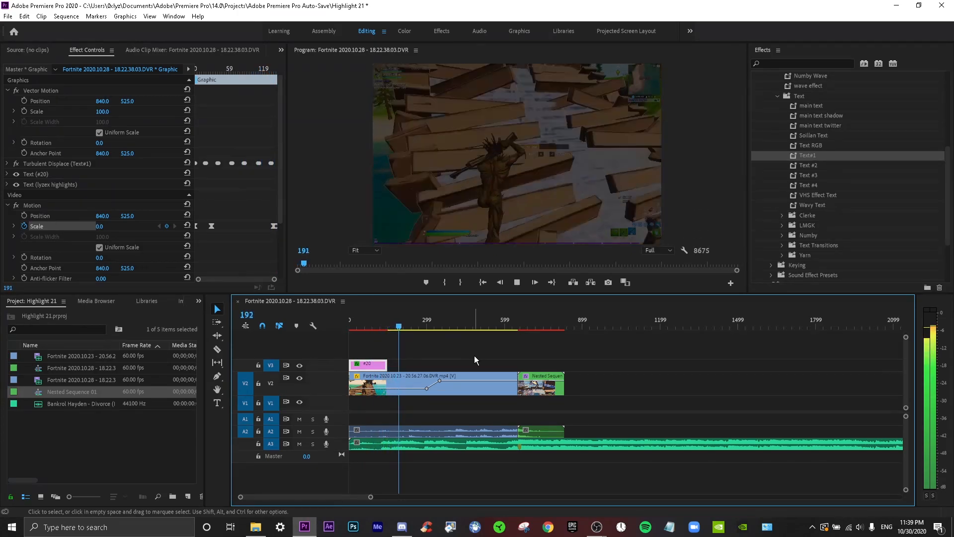
{"action": "left_click", "coordinate": [366, 327]}
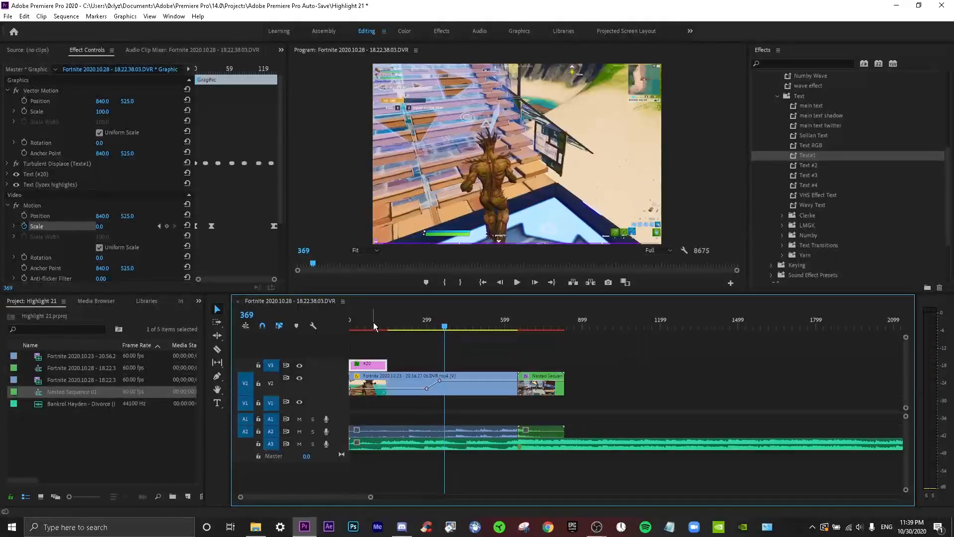
Step: Bring the Final Comp video from the Downloads folder in File Explorer onto V3, directly after the title at frame 150
{"action": "left_click_drag", "start_coordinate": [375, 326], "coordinate": [390, 327]}
{"action": "left_click", "coordinate": [255, 526]}
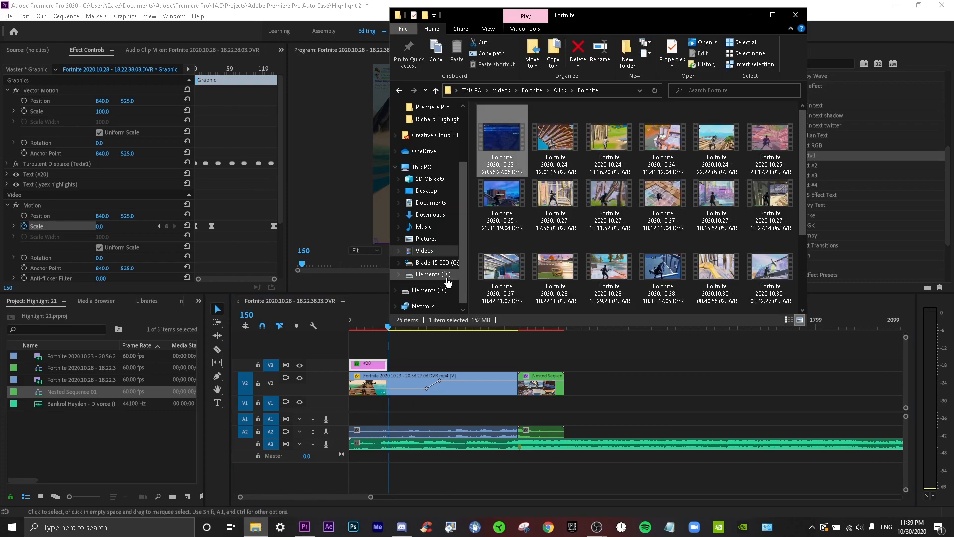
{"action": "left_click", "coordinate": [432, 275]}
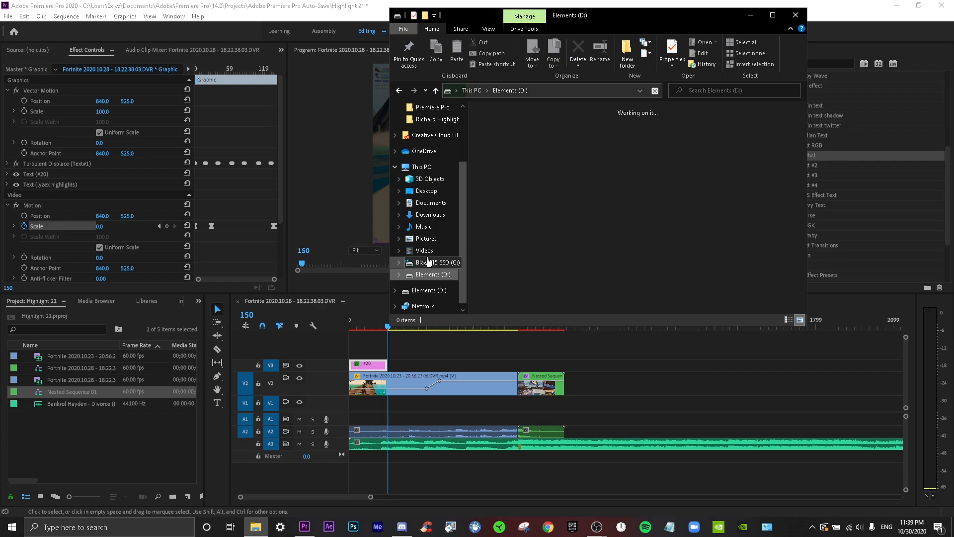
{"action": "left_click", "coordinate": [430, 214]}
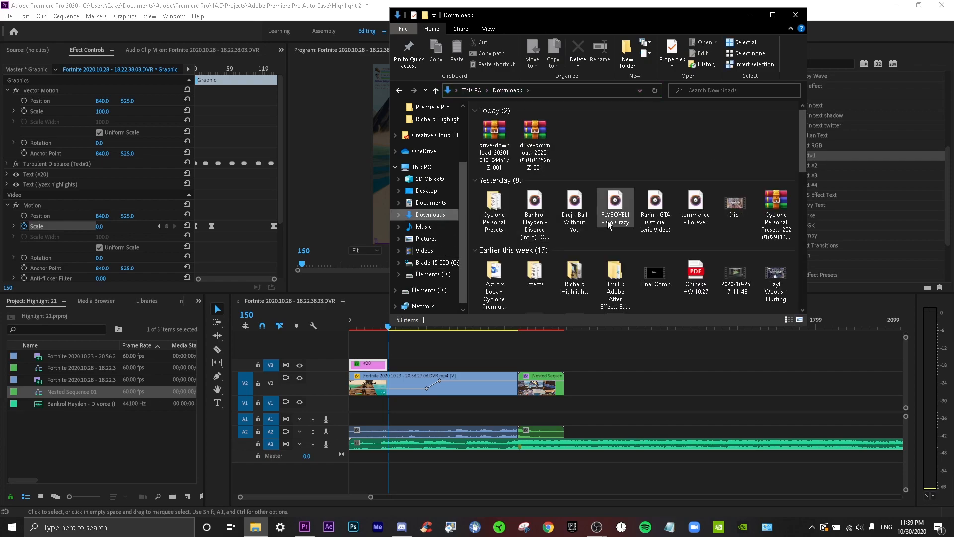
{"action": "scroll", "coordinate": [649, 174], "scroll_direction": "down", "scroll_amount": 3}
{"action": "left_click_drag", "start_coordinate": [650, 173], "coordinate": [484, 366]}
{"action": "left_click", "coordinate": [496, 358]}
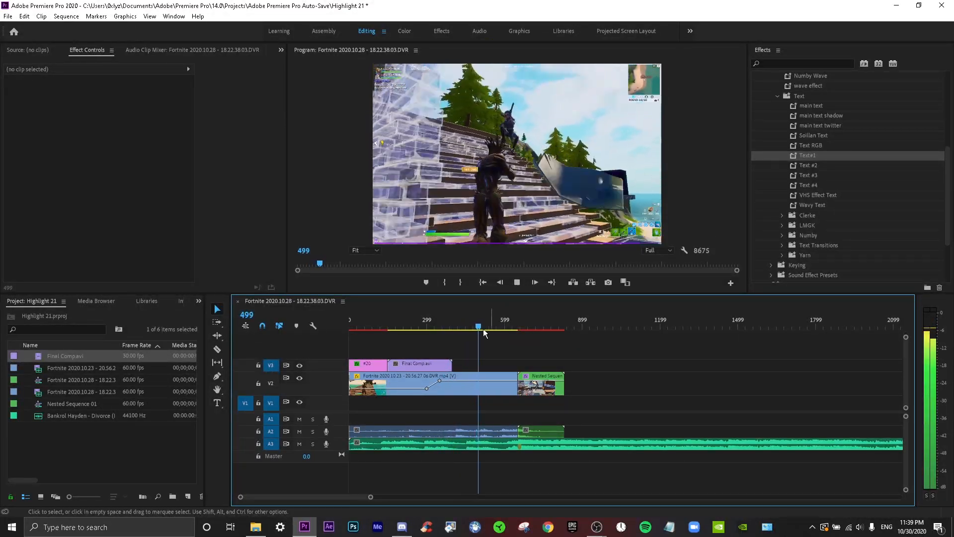
Step: Play the sequence from about frame 301 through the nested clip to review the credit overlay and gameplay
{"action": "left_click_drag", "start_coordinate": [483, 333], "coordinate": [429, 330]}
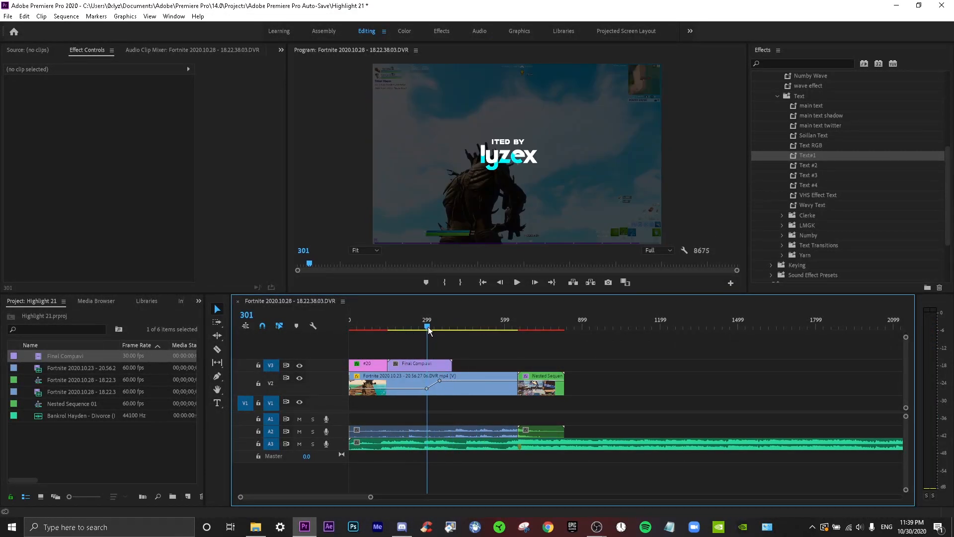
{"action": "key", "text": "space"}
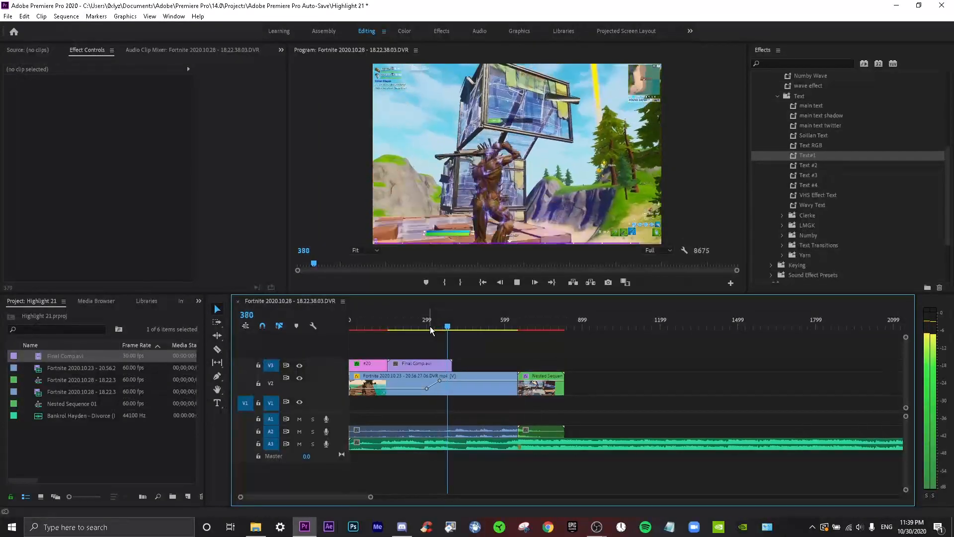
{"action": "key", "text": "space"}
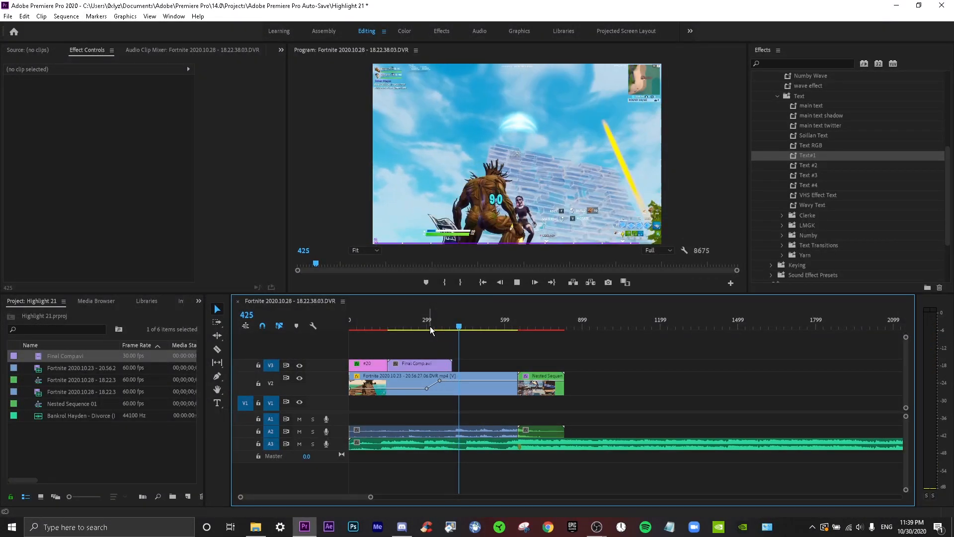
{"action": "key", "text": "space"}
{"action": "key", "text": "space"}
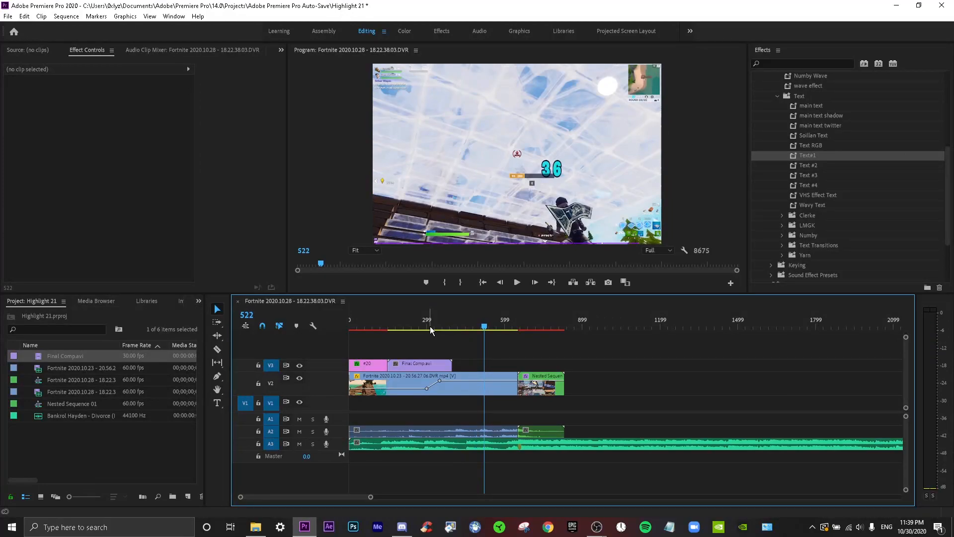
{"action": "key", "text": "space"}
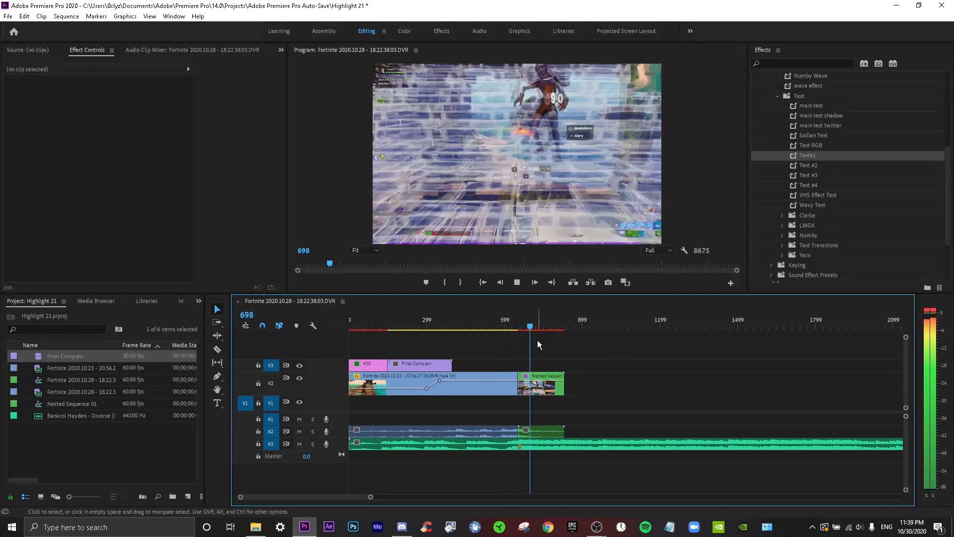
{"action": "left_click", "coordinate": [576, 327]}
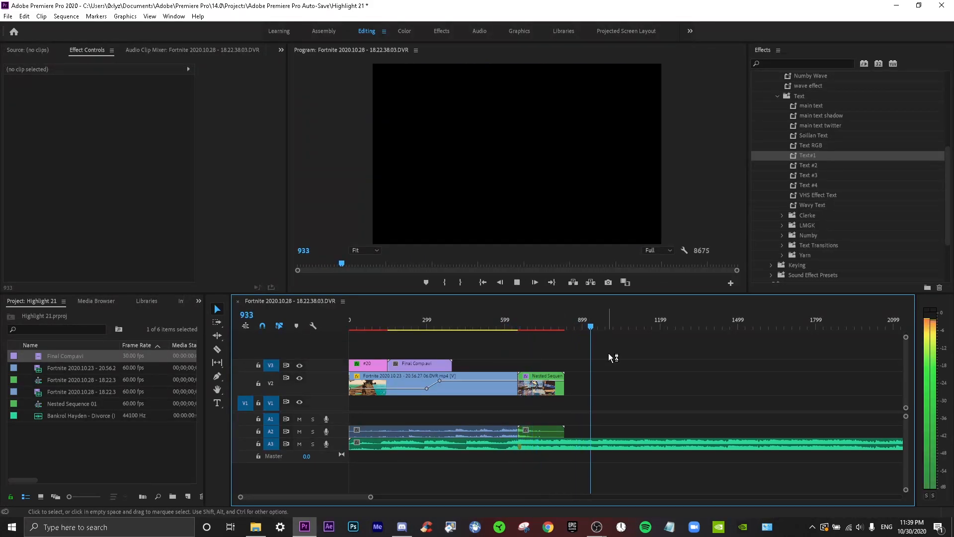
{"action": "scroll", "coordinate": [608, 352], "scroll_direction": "down", "scroll_amount": 3}
{"action": "key", "text": "space"}
Step: Import the clip Fortnite 2020.10.24 - 12.01.39.02.DVR into the project from the Videos > Fortnite > Clips > Fortnite folder in File Explorer
{"action": "scroll", "coordinate": [560, 368], "scroll_direction": "up", "scroll_amount": 2}
{"action": "left_click_drag", "start_coordinate": [467, 327], "coordinate": [541, 326]}
{"action": "left_click", "coordinate": [255, 527]}
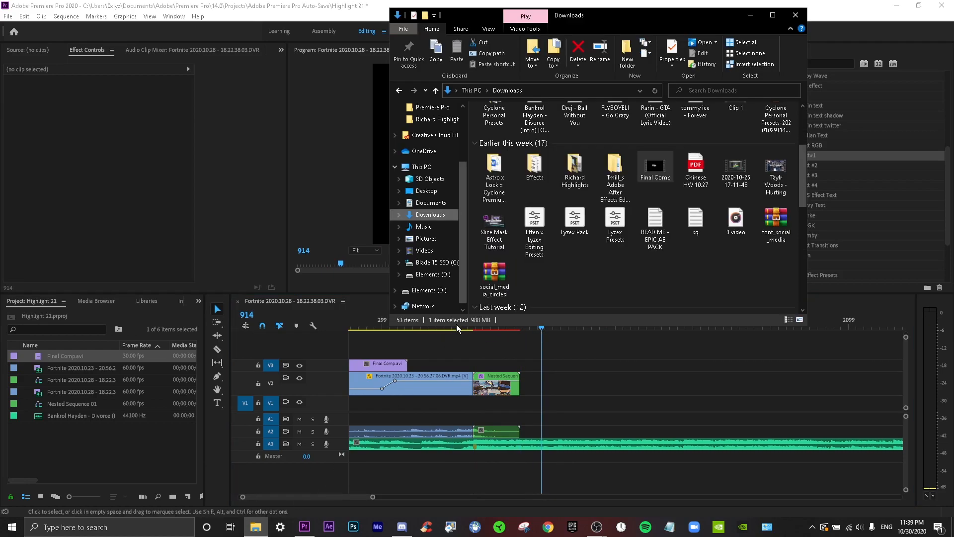
{"action": "left_click", "coordinate": [439, 240]}
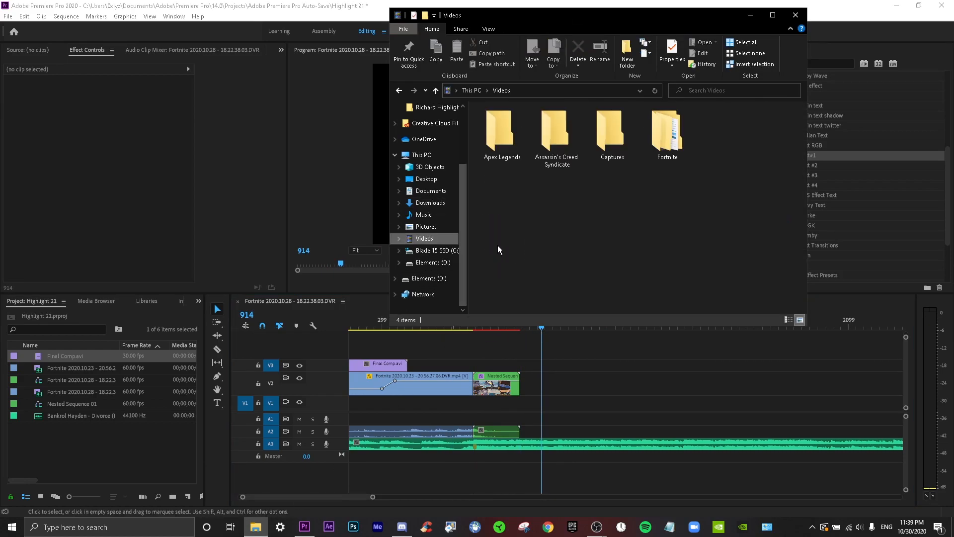
{"action": "double_click", "coordinate": [669, 130]}
{"action": "double_click", "coordinate": [496, 151]}
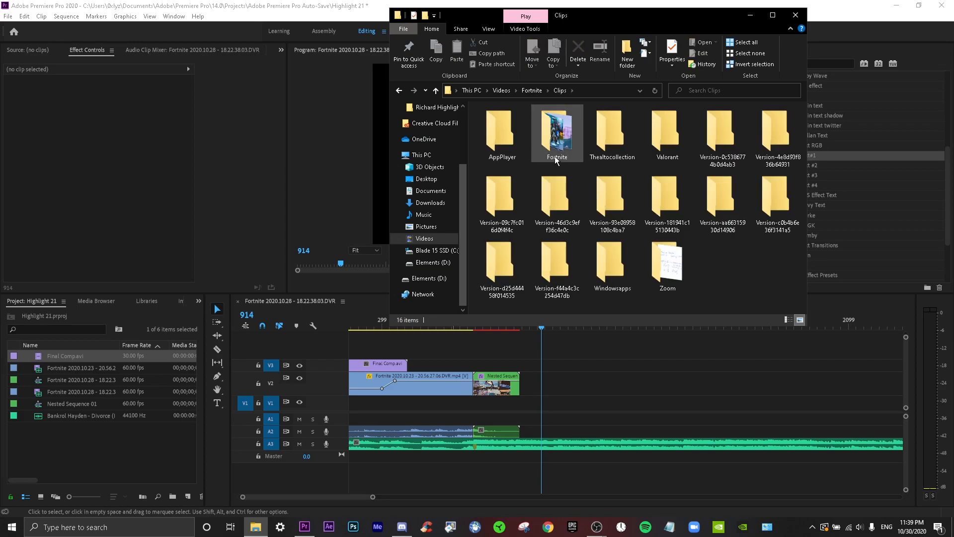
{"action": "double_click", "coordinate": [555, 156]}
{"action": "mouse_move", "coordinate": [555, 158]}
{"action": "left_mouse_down"}
{"action": "mouse_move", "coordinate": [570, 224]}
{"action": "mouse_move", "coordinate": [551, 194]}
{"action": "mouse_move", "coordinate": [556, 159]}
{"action": "left_mouse_up"}
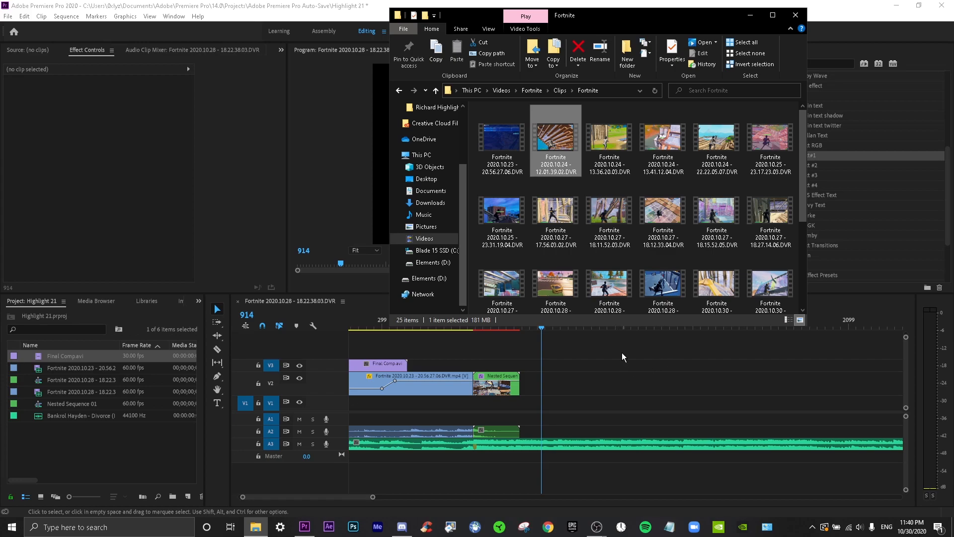
{"action": "left_click_drag", "start_coordinate": [549, 143], "coordinate": [149, 428]}
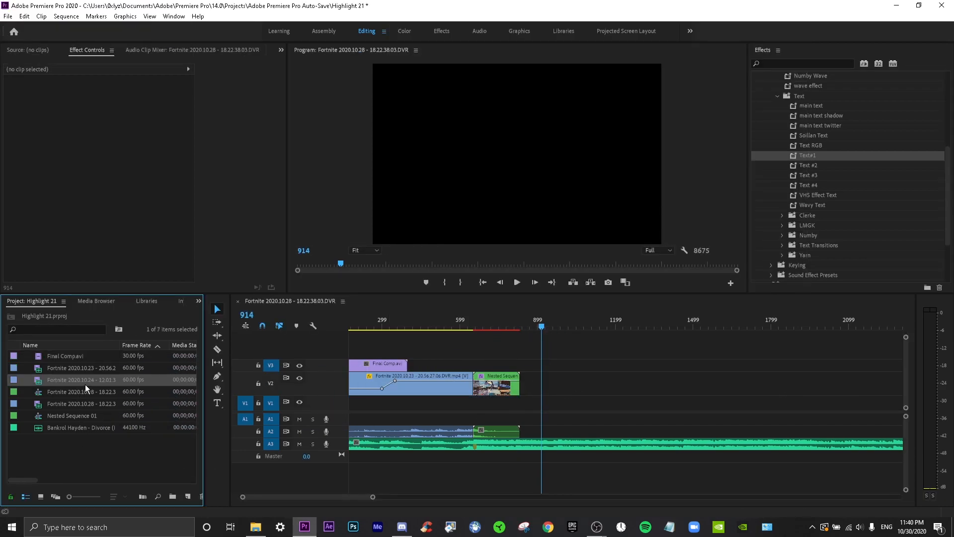
Step: Place the Fortnite 2020.10.24 - 12.01.39.02 clip on V2 directly after the nested sequence and skim through its start
{"action": "left_click_drag", "start_coordinate": [79, 380], "coordinate": [529, 319]}
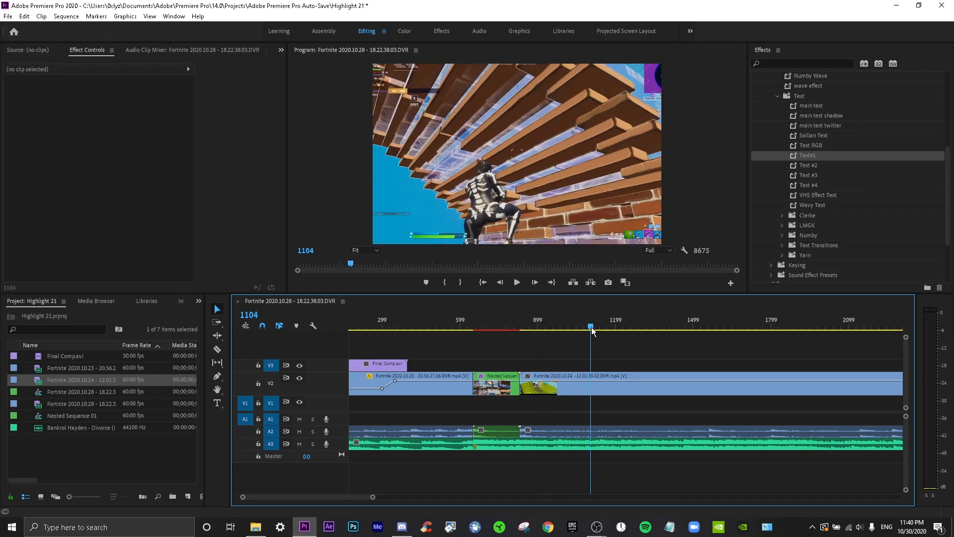
{"action": "scroll", "coordinate": [626, 335], "scroll_direction": "down", "scroll_amount": 5}
{"action": "scroll", "coordinate": [470, 345], "scroll_direction": "up", "scroll_amount": 4}
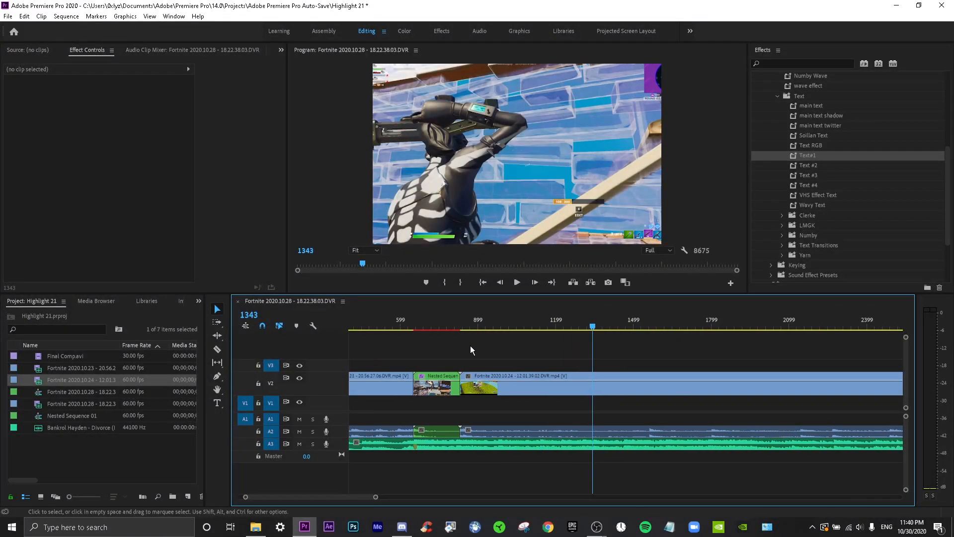
Step: Play across the start of the new gameplay clip and mark the beat at frame 979 on the music clip on A3
{"action": "left_click", "coordinate": [516, 325]}
{"action": "key", "text": "space"}
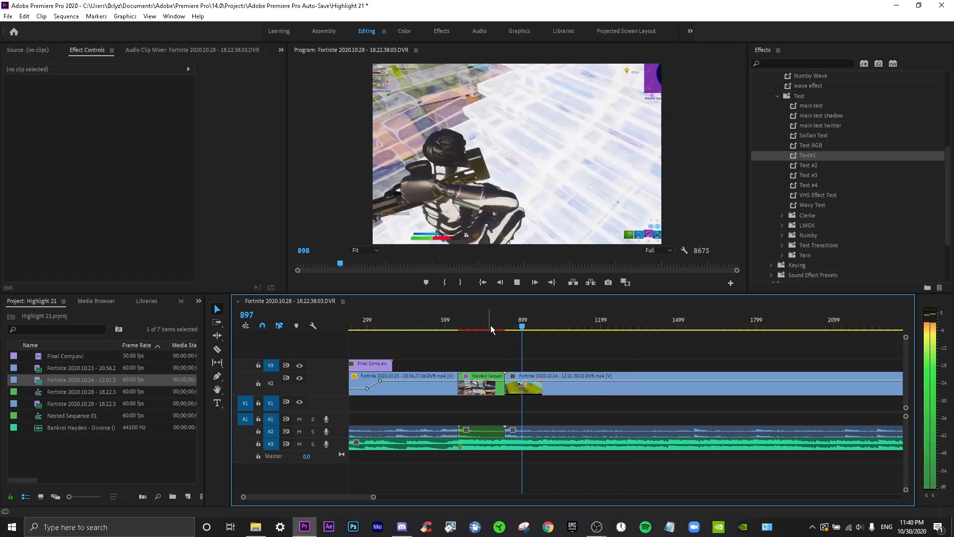
{"action": "left_click", "coordinate": [546, 326]}
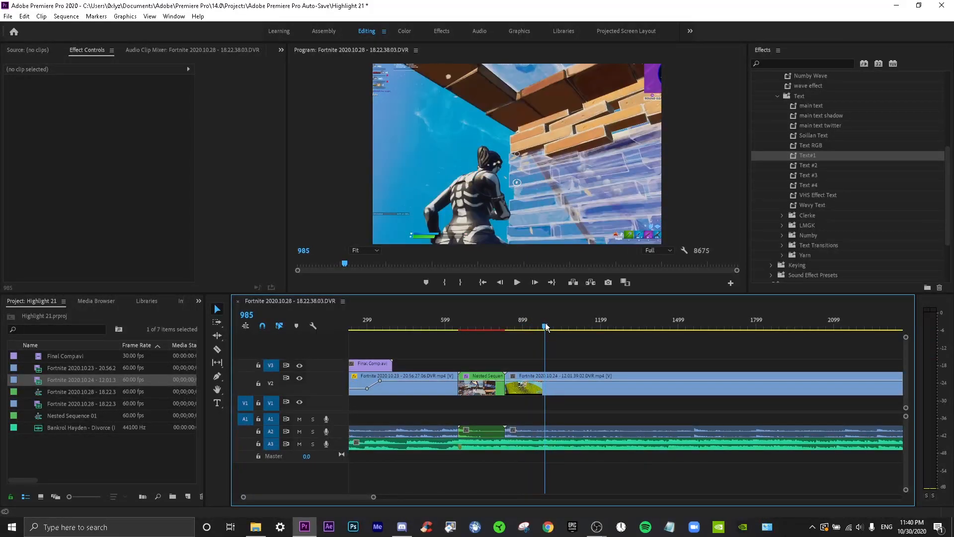
{"action": "left_click", "coordinate": [550, 448]}
{"action": "key", "text": "m"}
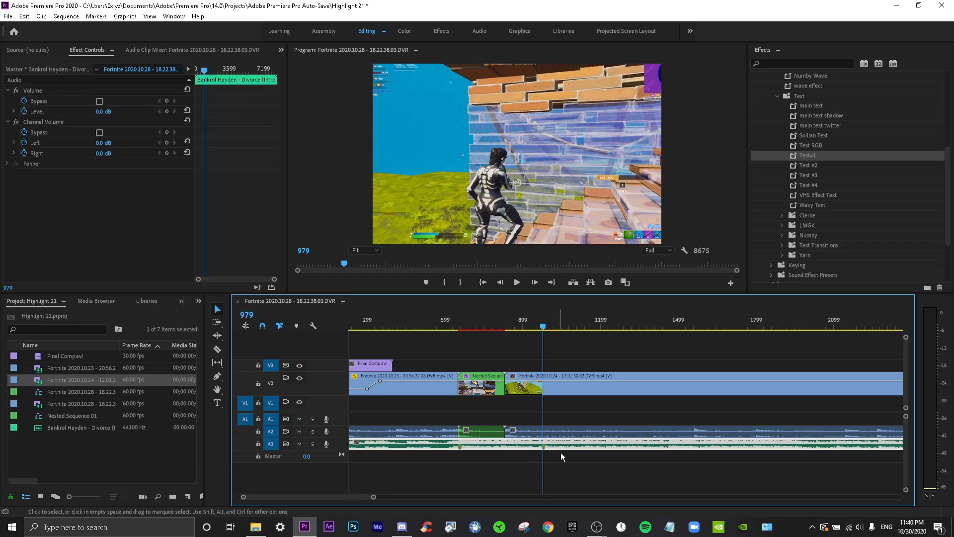
{"action": "left_click", "coordinate": [571, 475]}
Step: Play onward at a closer timeline zoom and add a beat marker at frame 1303 to the music clip
{"action": "left_click_drag", "start_coordinate": [373, 497], "coordinate": [321, 497]}
{"action": "key", "text": "space"}
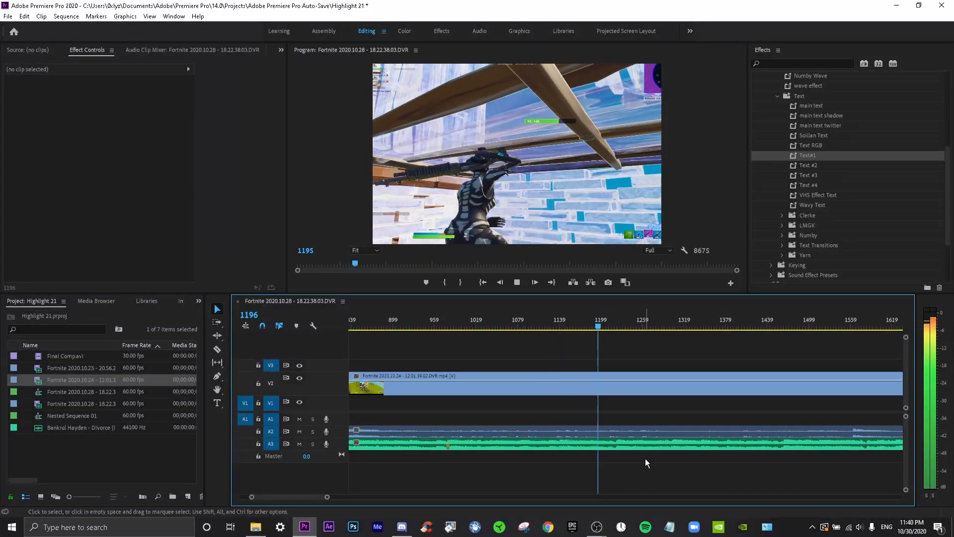
{"action": "key", "text": "space"}
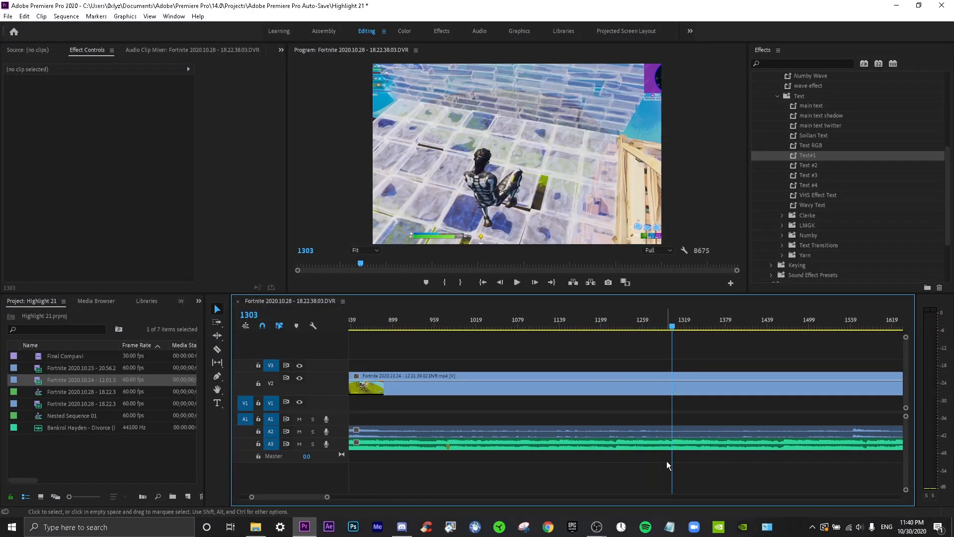
{"action": "left_click", "coordinate": [685, 450]}
{"action": "left_click", "coordinate": [679, 460]}
Step: Play on to the next beat and add a marker at frame 1626 to the music clip on A3
{"action": "key", "text": "space"}
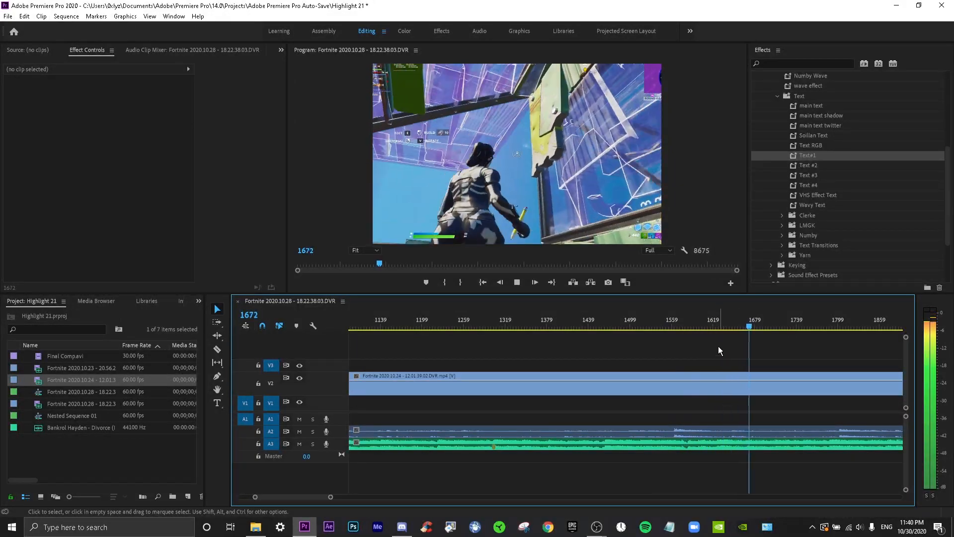
{"action": "left_click", "coordinate": [705, 316]}
{"action": "left_click_drag", "start_coordinate": [705, 315], "coordinate": [720, 315]}
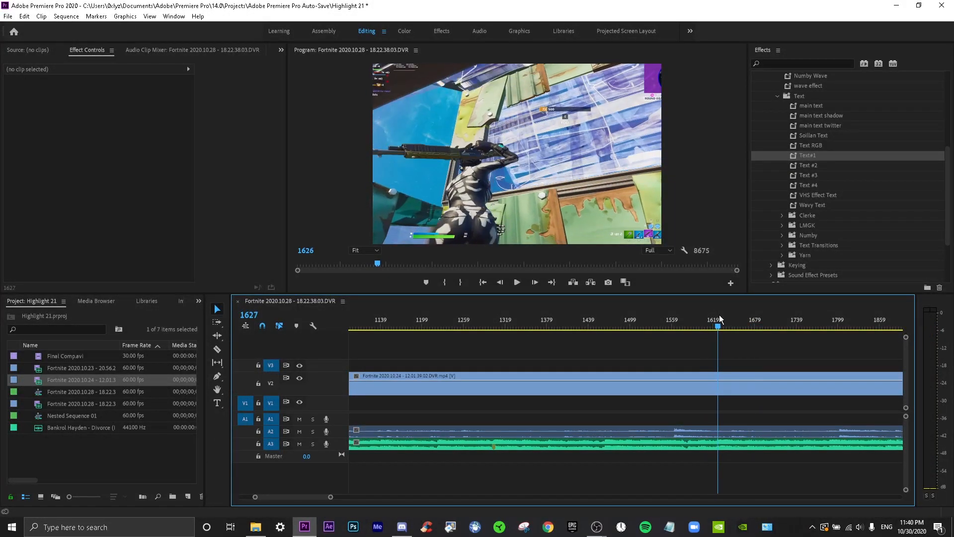
{"action": "left_click", "coordinate": [733, 442]}
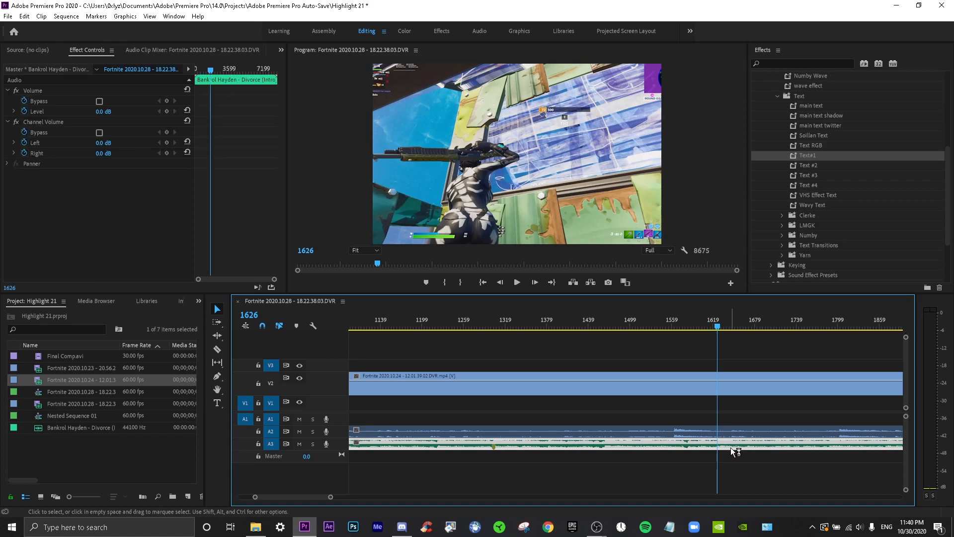
{"action": "left_click", "coordinate": [713, 466]}
Step: Scrub and play the gameplay between about frames 1565 and 1663, and mute the A2 gameplay audio track
{"action": "left_click_drag", "start_coordinate": [330, 497], "coordinate": [366, 501]}
{"action": "left_click_drag", "start_coordinate": [571, 325], "coordinate": [637, 343]}
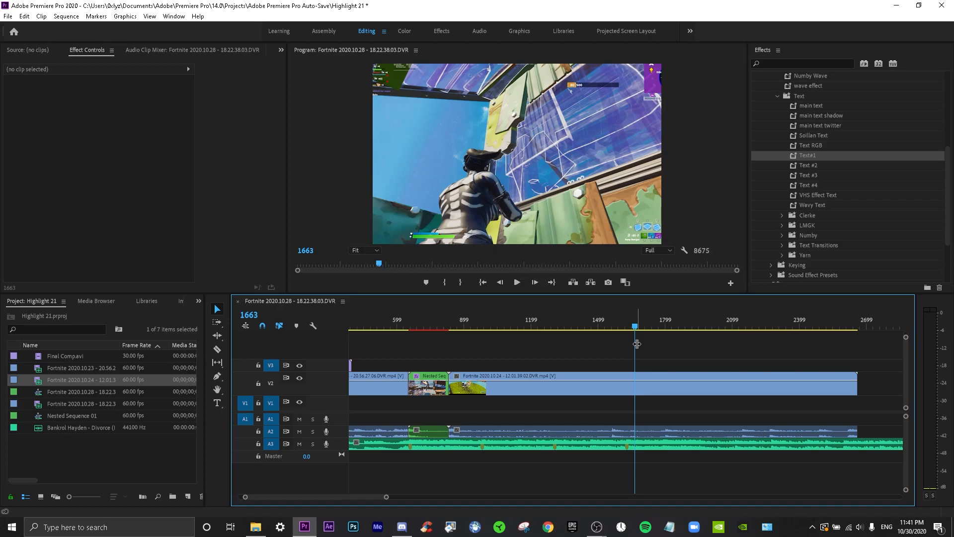
{"action": "left_click_drag", "start_coordinate": [659, 326], "coordinate": [613, 378]}
{"action": "left_click_drag", "start_coordinate": [386, 497], "coordinate": [332, 500]}
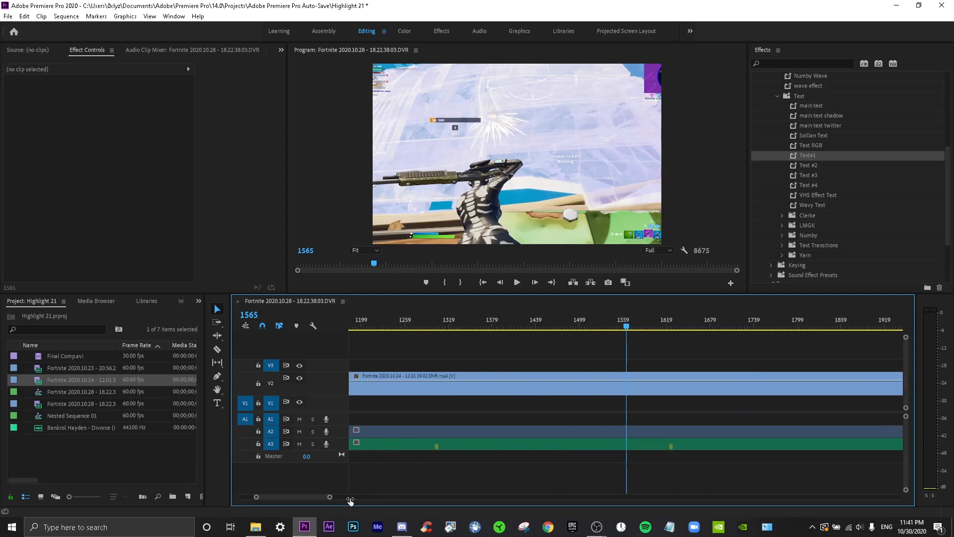
{"action": "key", "text": "space"}
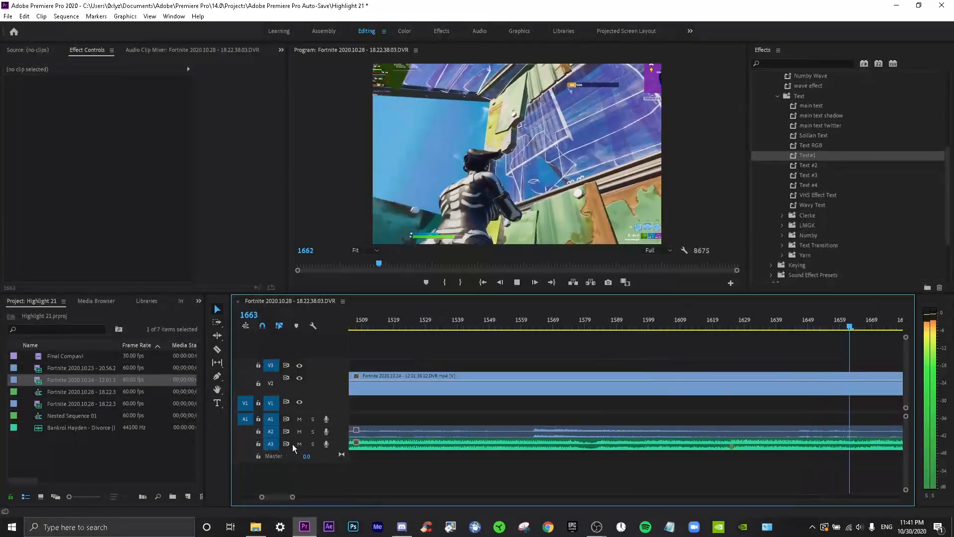
{"action": "left_click", "coordinate": [300, 431]}
{"action": "left_click_drag", "start_coordinate": [293, 497], "coordinate": [304, 502]}
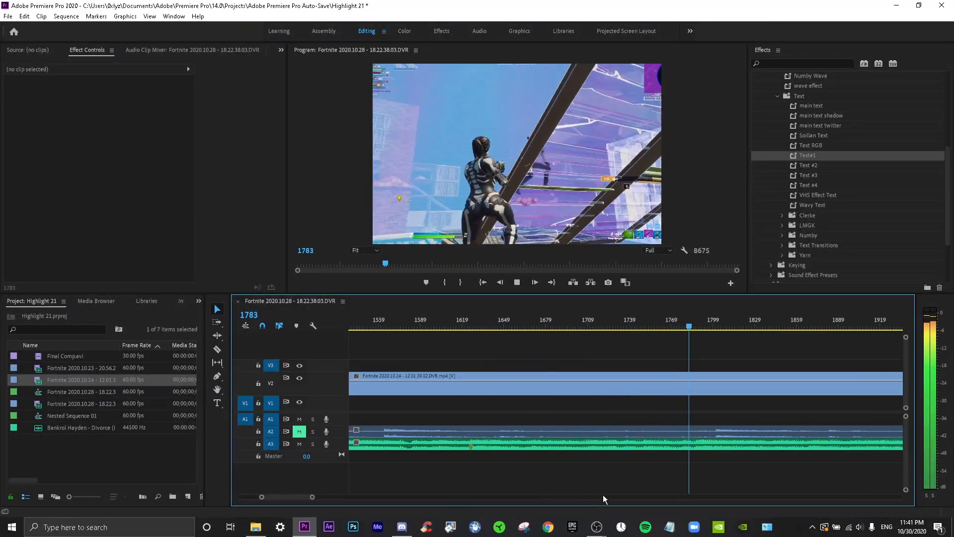
Step: Locate the next beat in the song and add a marker at frame 1788 to the music clip
{"action": "scroll", "coordinate": [720, 488], "scroll_direction": "down", "scroll_amount": 1}
{"action": "left_click_drag", "start_coordinate": [629, 326], "coordinate": [611, 327]}
{"action": "left_click", "coordinate": [619, 324]}
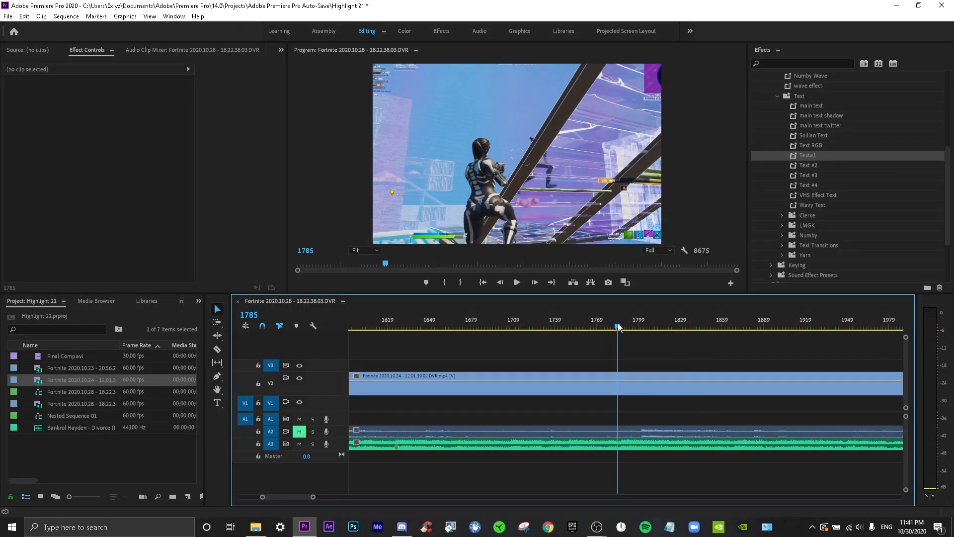
{"action": "left_click", "coordinate": [645, 443]}
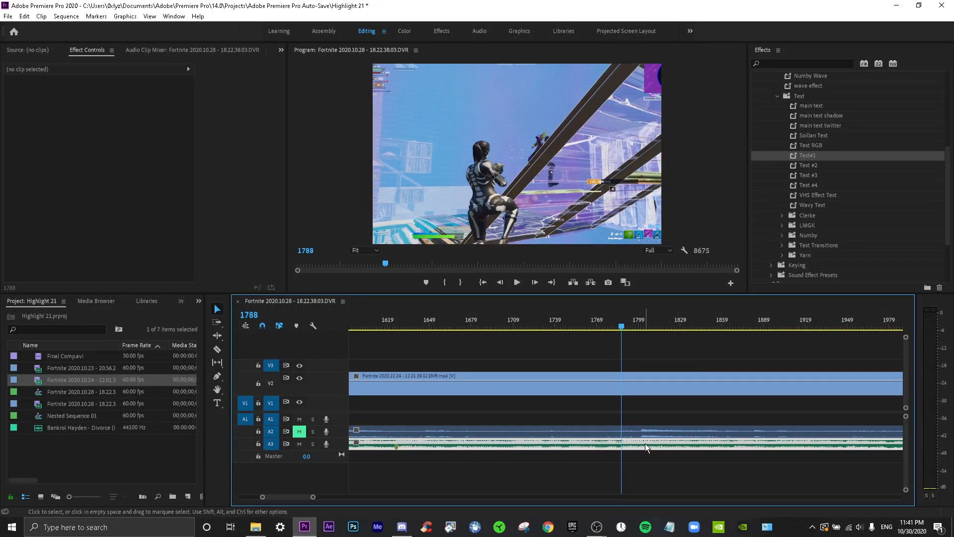
{"action": "key", "text": "m"}
{"action": "left_click", "coordinate": [630, 475]}
Step: Play past the last marker, return to the next beat and mark frame 1950 on the music clip
{"action": "key", "text": "space"}
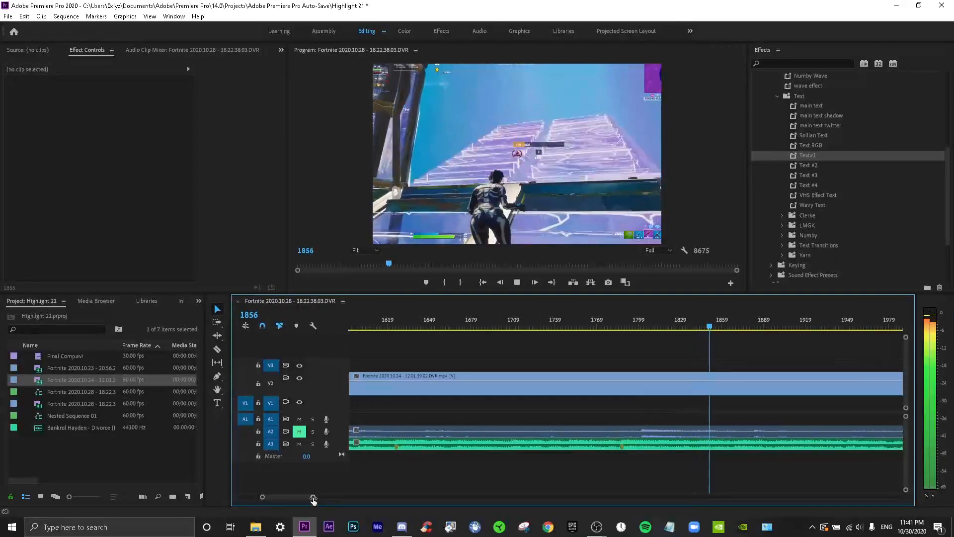
{"action": "left_click_drag", "start_coordinate": [313, 497], "coordinate": [331, 499]}
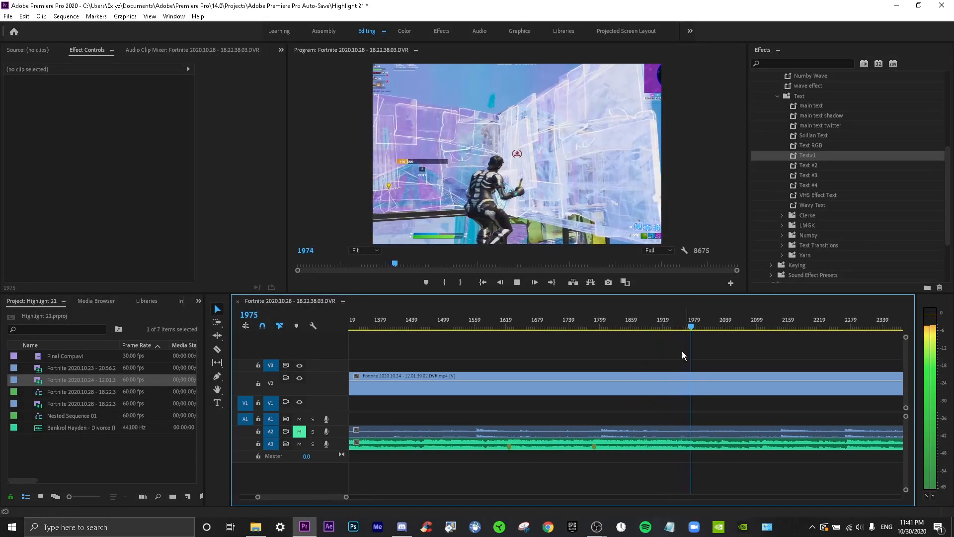
{"action": "left_click", "coordinate": [669, 318]}
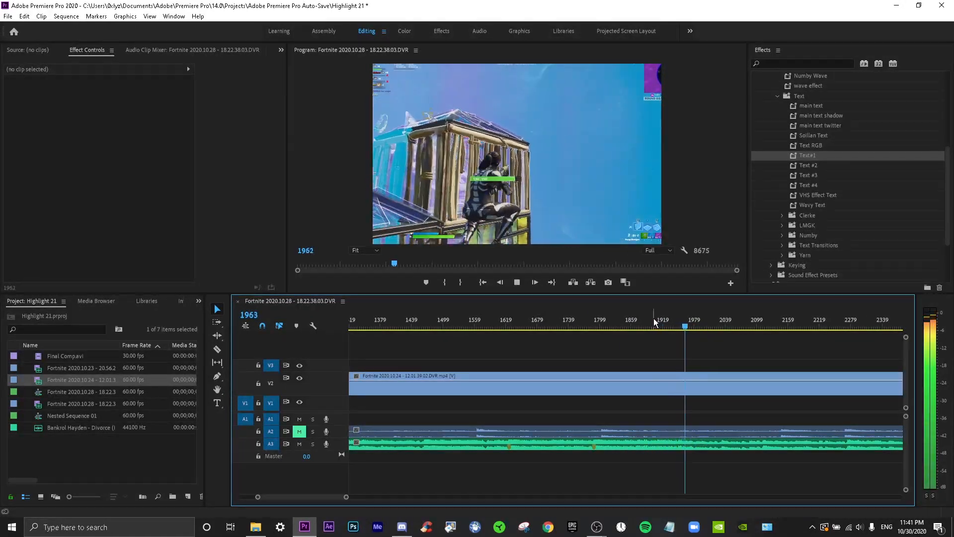
{"action": "left_click", "coordinate": [678, 320]}
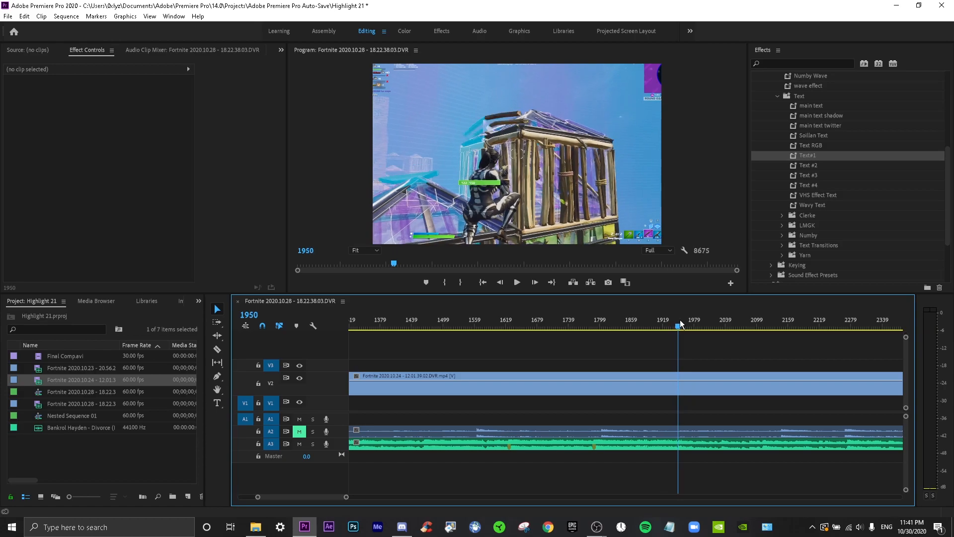
{"action": "left_click", "coordinate": [689, 448]}
{"action": "key", "text": "m"}
{"action": "left_click", "coordinate": [689, 471]}
Step: Play on, stop at the following beat and add a marker at frame 2112 to the music clip
{"action": "key", "text": "space"}
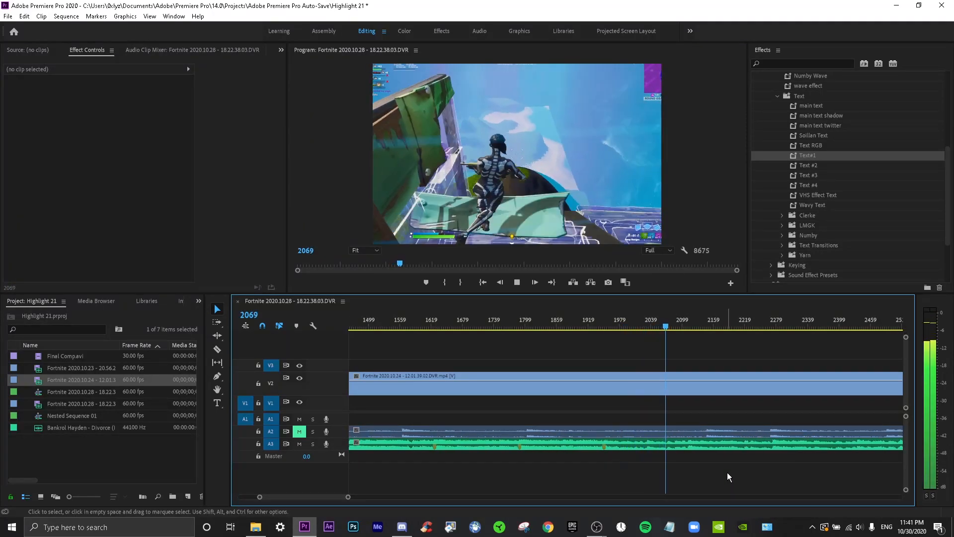
{"action": "key", "text": "space"}
{"action": "left_click", "coordinate": [692, 443]}
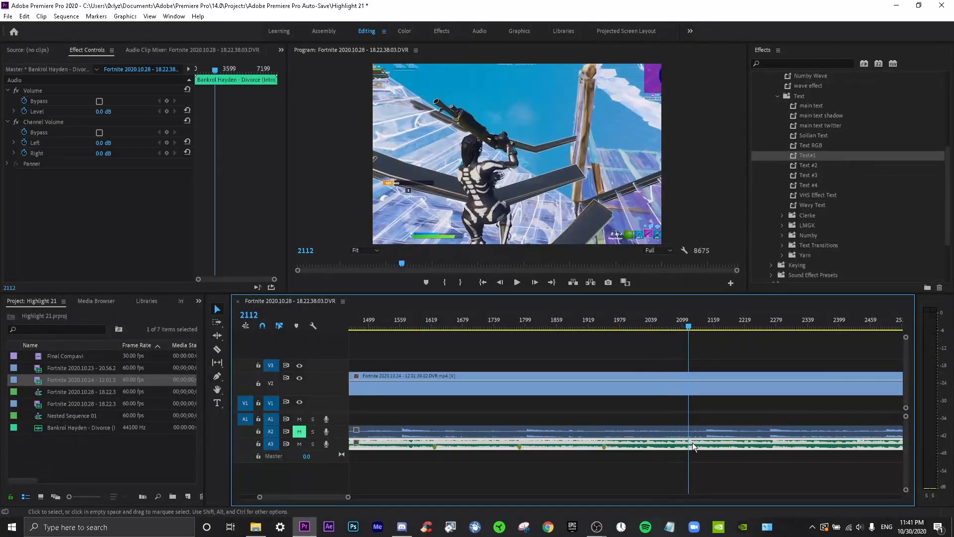
{"action": "left_click", "coordinate": [717, 468]}
Step: Listen through the next section, step back to the beat and mark frame 2436 on the music clip
{"action": "key", "text": "space"}
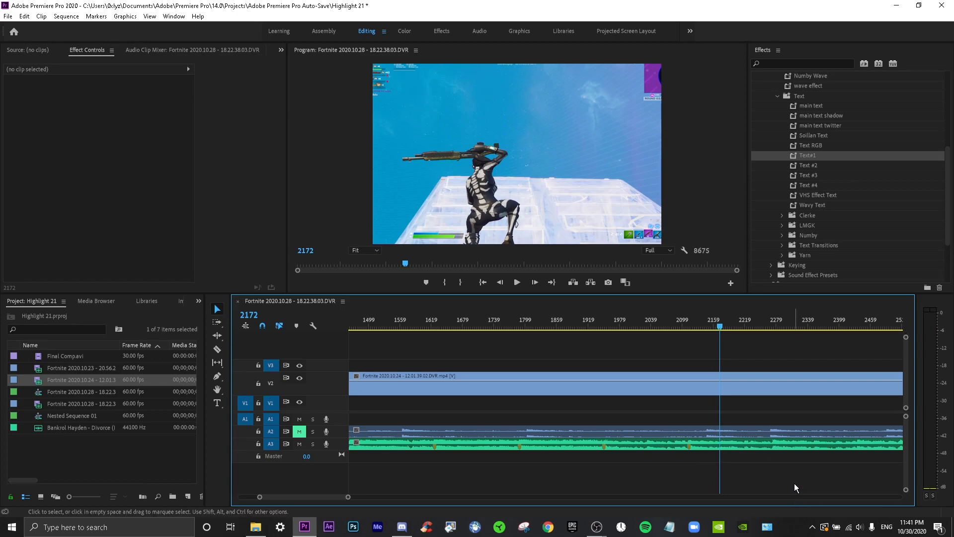
{"action": "key", "text": "space"}
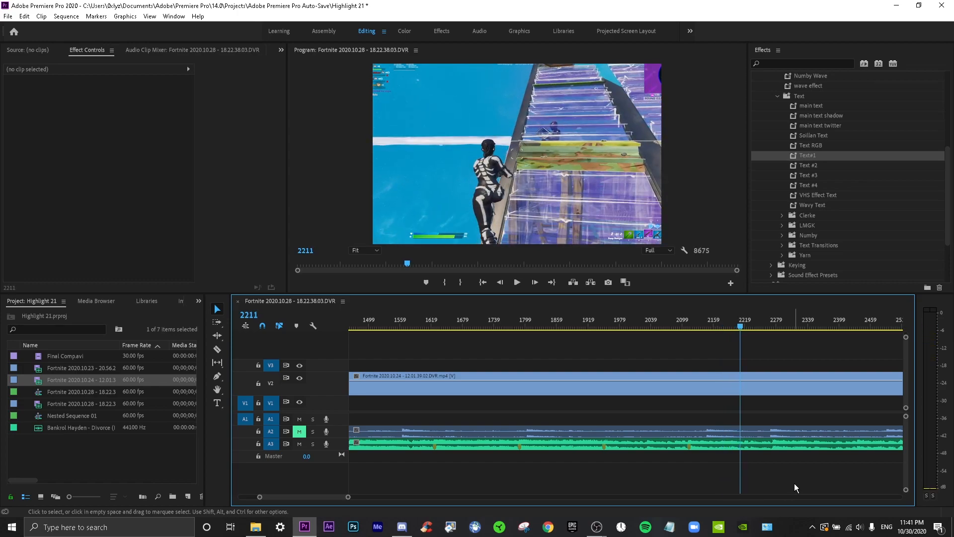
{"action": "key", "text": "space"}
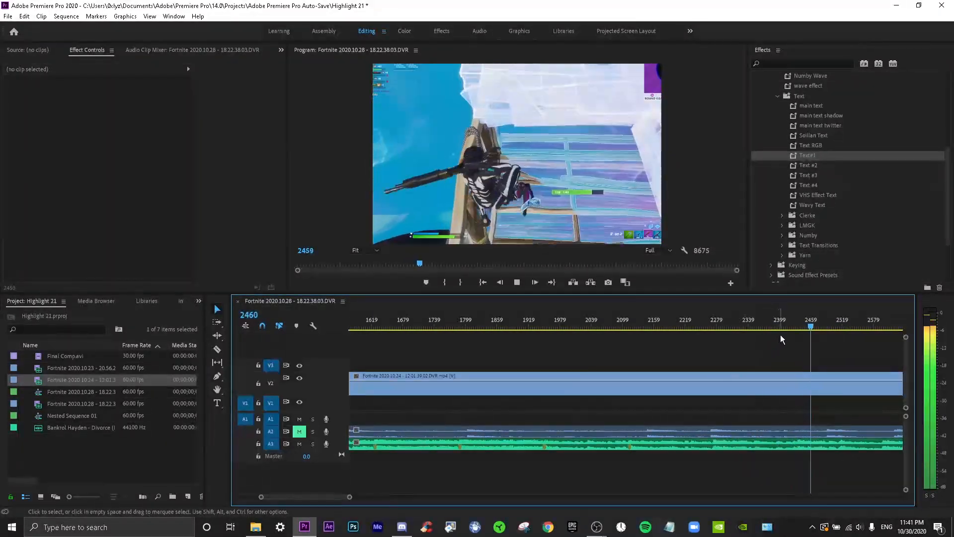
{"action": "left_click", "coordinate": [799, 327]}
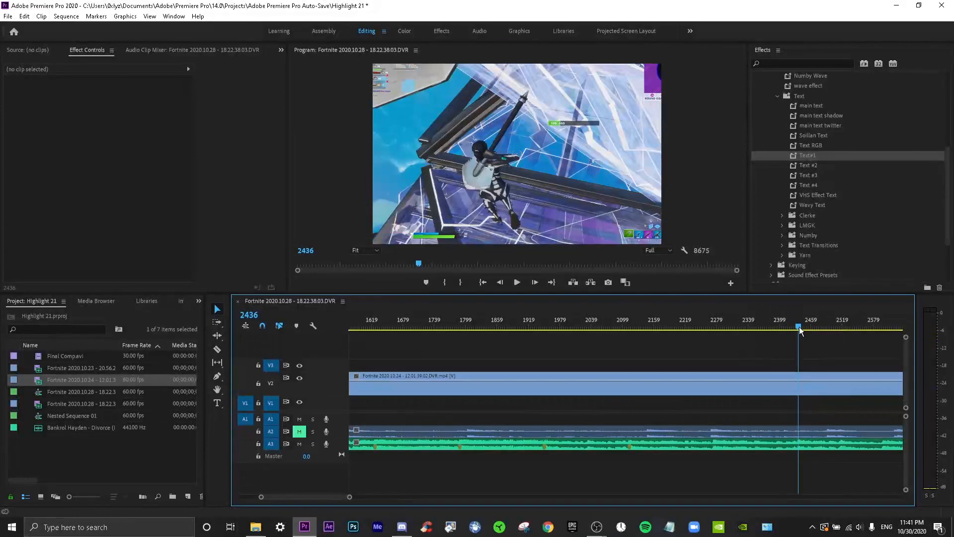
{"action": "left_click", "coordinate": [810, 443]}
Step: Play toward the end of the gameplay clip, mark the beat at frame 2598 on the music clip and continue playback
{"action": "key", "text": "space"}
{"action": "scroll", "coordinate": [815, 476], "scroll_direction": "down", "scroll_amount": 5}
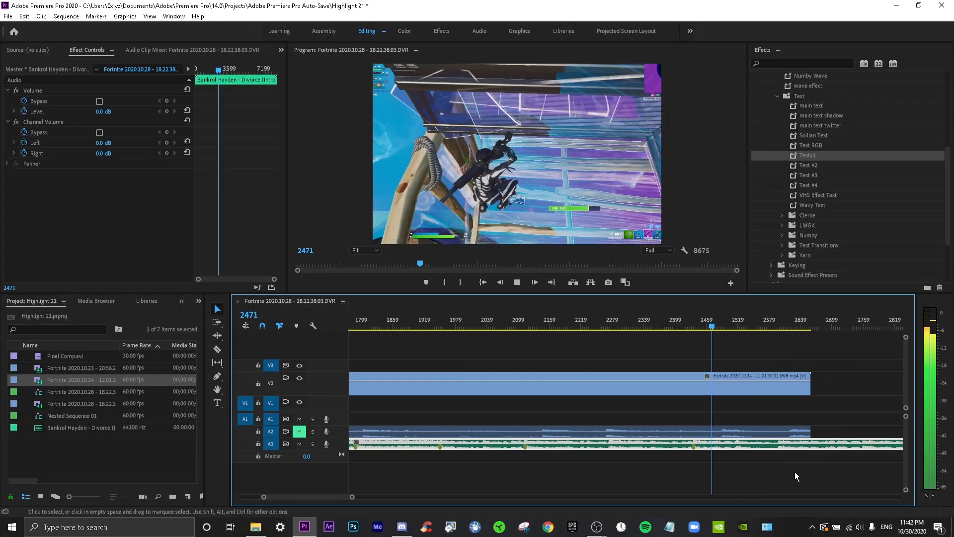
{"action": "left_click", "coordinate": [815, 419]}
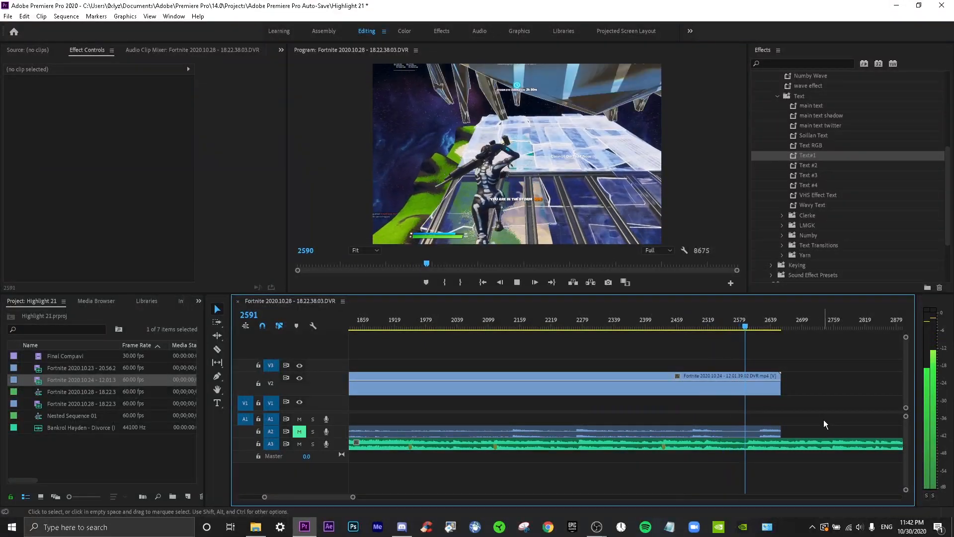
{"action": "left_click_drag", "start_coordinate": [735, 324], "coordinate": [750, 316]}
{"action": "left_click", "coordinate": [776, 447]}
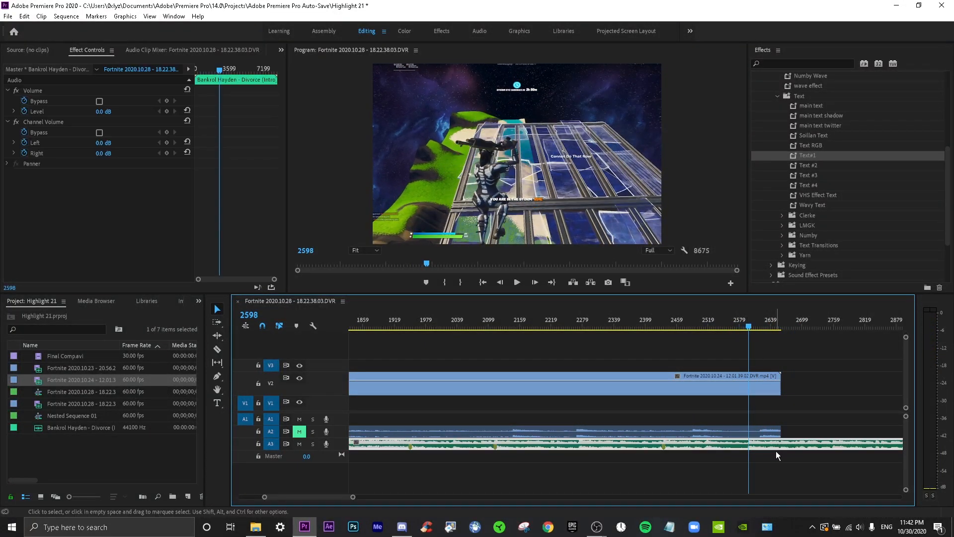
{"action": "key", "text": "n"}
{"action": "key", "text": "v"}
{"action": "left_click", "coordinate": [777, 469]}
{"action": "key", "text": "space"}
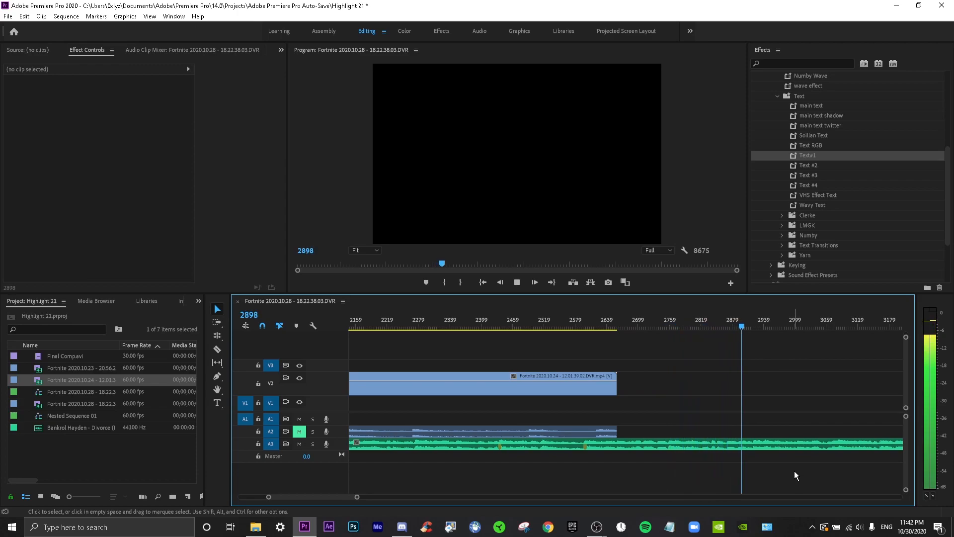
Step: Stop playback, reposition to the next beat and mark frame 2922 on the music clip
{"action": "key", "text": "space"}
{"action": "left_click", "coordinate": [754, 320]}
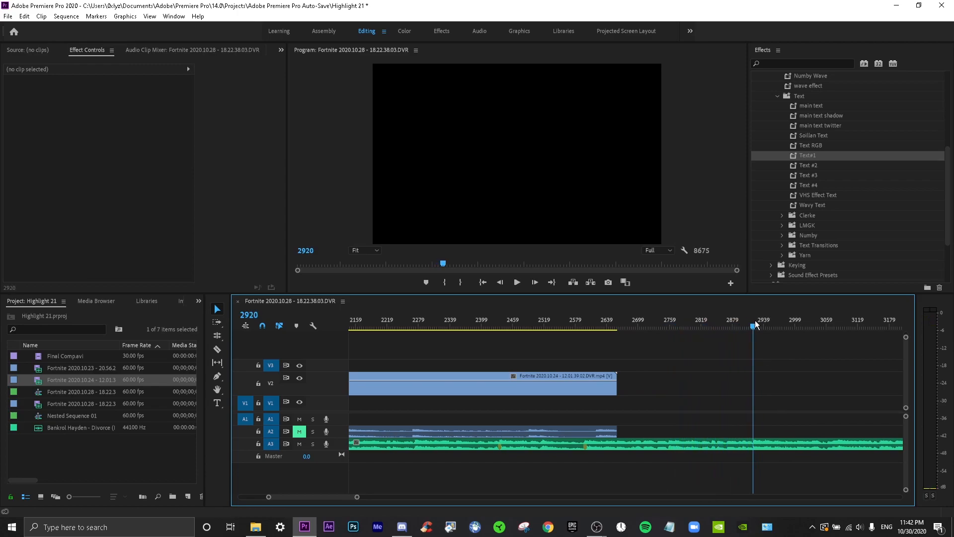
{"action": "left_click", "coordinate": [786, 440]}
{"action": "key", "text": "m"}
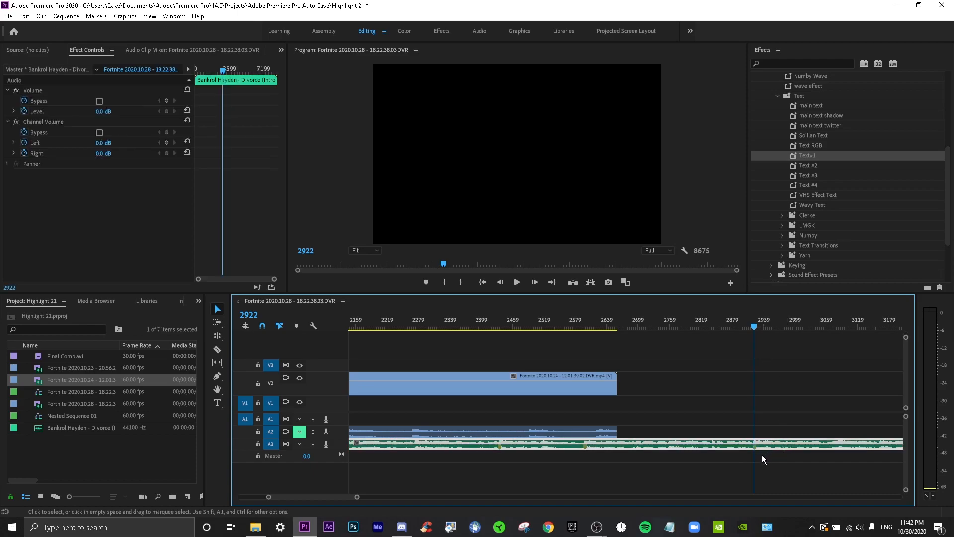
{"action": "left_click", "coordinate": [689, 393]}
Step: Play on through the following music sections and mark the beat at frame 4863 on the music clip
{"action": "scroll", "coordinate": [780, 395], "scroll_direction": "down", "scroll_amount": 3}
{"action": "key", "text": "space"}
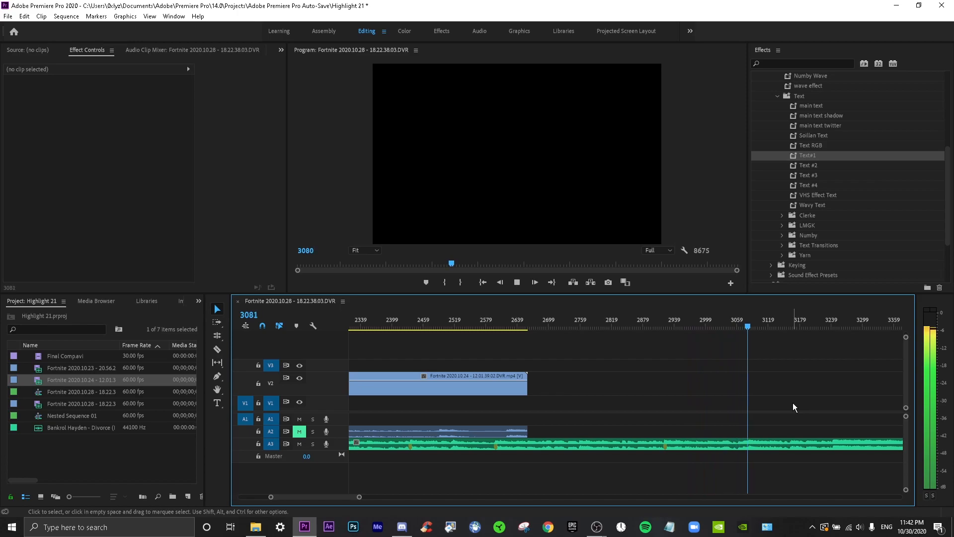
{"action": "scroll", "coordinate": [789, 377], "scroll_direction": "down", "scroll_amount": 1}
{"action": "scroll", "coordinate": [789, 377], "scroll_direction": "down", "scroll_amount": 2}
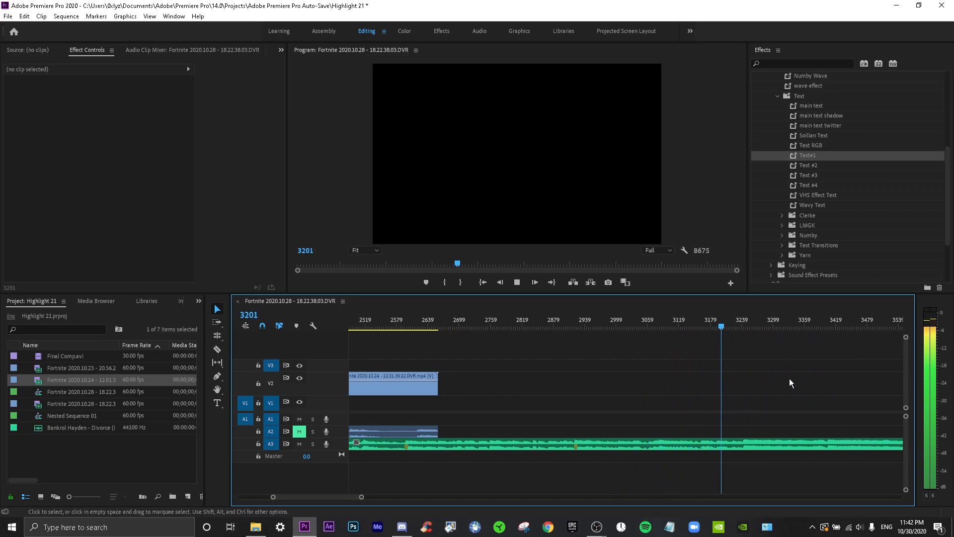
{"action": "key", "text": "space"}
{"action": "key", "text": "space"}
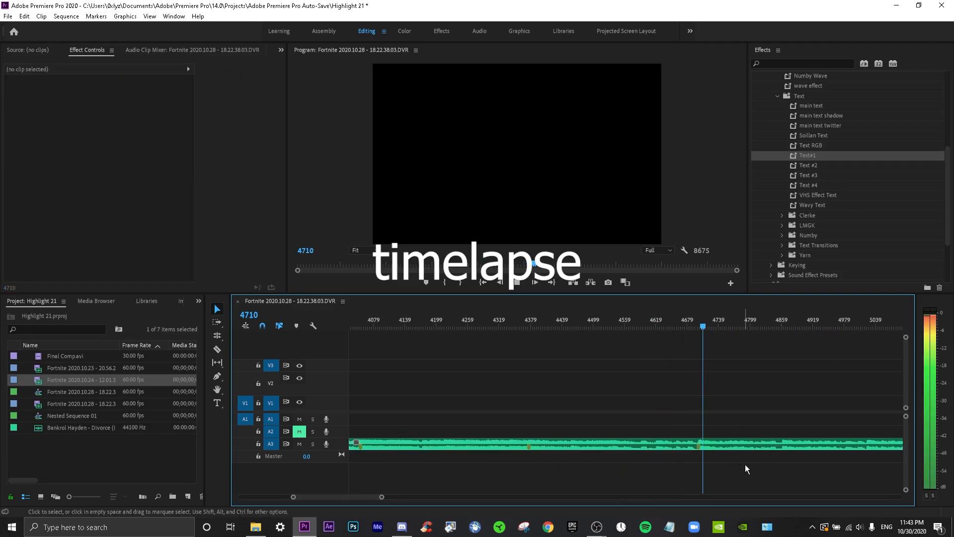
{"action": "scroll", "coordinate": [746, 466], "scroll_direction": "down", "scroll_amount": 4}
{"action": "key", "text": "space"}
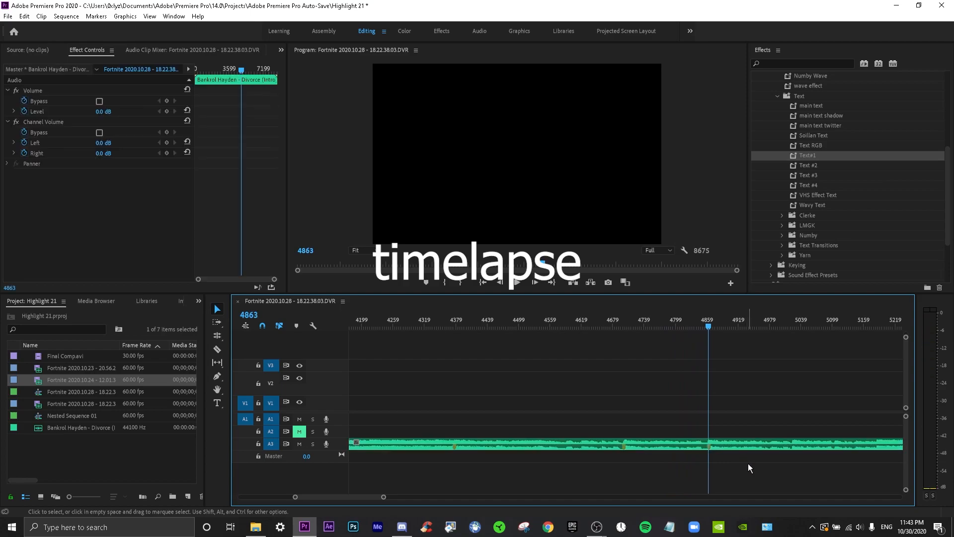
{"action": "key", "text": "m"}
Step: Keep listening and mark each following beat on the music clip up to about frame 5750
{"action": "key", "text": "space"}
{"action": "key", "text": "space"}
{"action": "scroll", "coordinate": [770, 468], "scroll_direction": "down", "scroll_amount": 5}
{"action": "key", "text": "m"}
{"action": "key", "text": "space"}
{"action": "key", "text": "space"}
{"action": "key", "text": "space"}
{"action": "scroll", "coordinate": [804, 483], "scroll_direction": "down", "scroll_amount": 6}
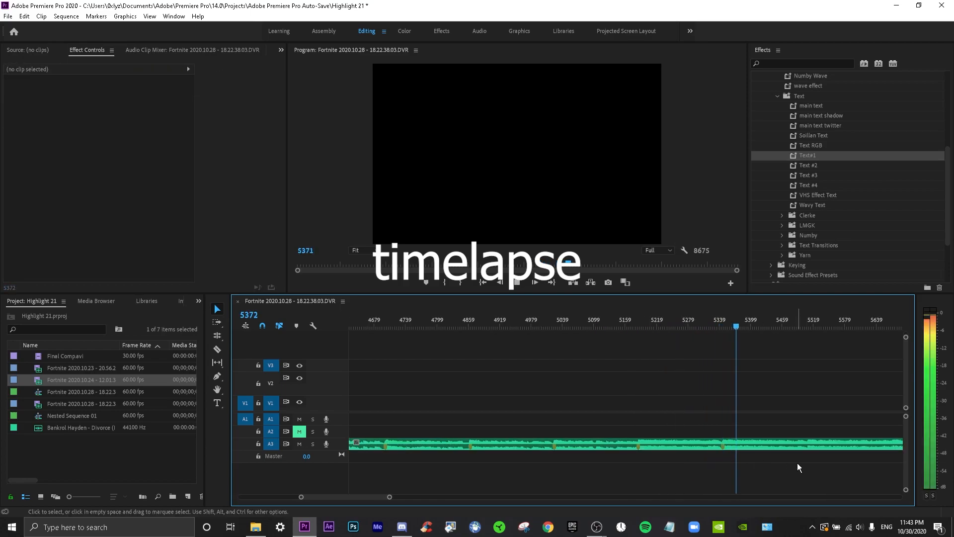
{"action": "key", "text": "m"}
{"action": "scroll", "coordinate": [677, 478], "scroll_direction": "down", "scroll_amount": 1}
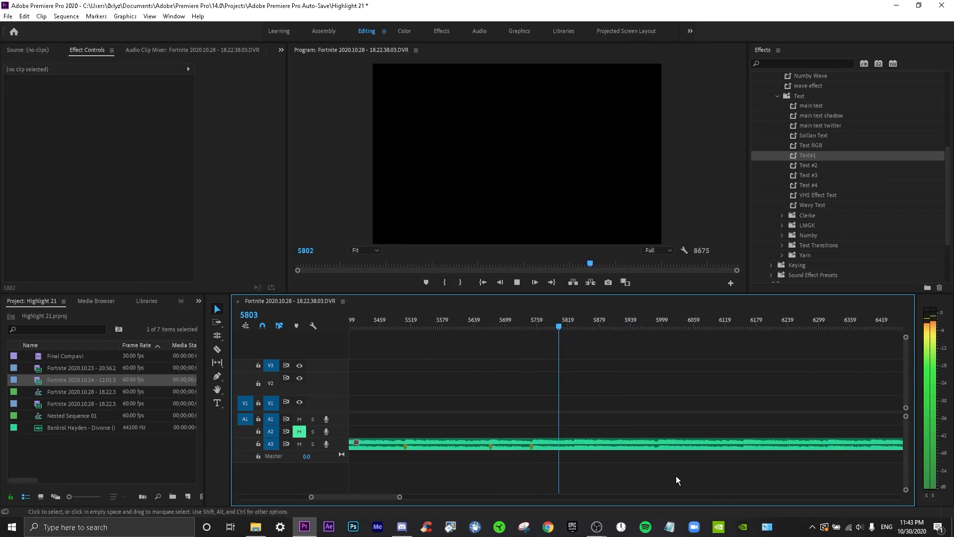
Step: Play and stop at the next beats, marking about frames 5833, 5995 and 6155 on the music clip
{"action": "key", "text": "space"}
{"action": "key", "text": "m"}
{"action": "key", "text": "space"}
{"action": "left_click", "coordinate": [686, 447]}
{"action": "scroll", "coordinate": [686, 470], "scroll_direction": "down", "scroll_amount": 3}
{"action": "key", "text": "space"}
{"action": "left_click", "coordinate": [694, 444]}
{"action": "key", "text": "m"}
{"action": "key", "text": "space"}
{"action": "scroll", "coordinate": [699, 471], "scroll_direction": "down", "scroll_amount": 3}
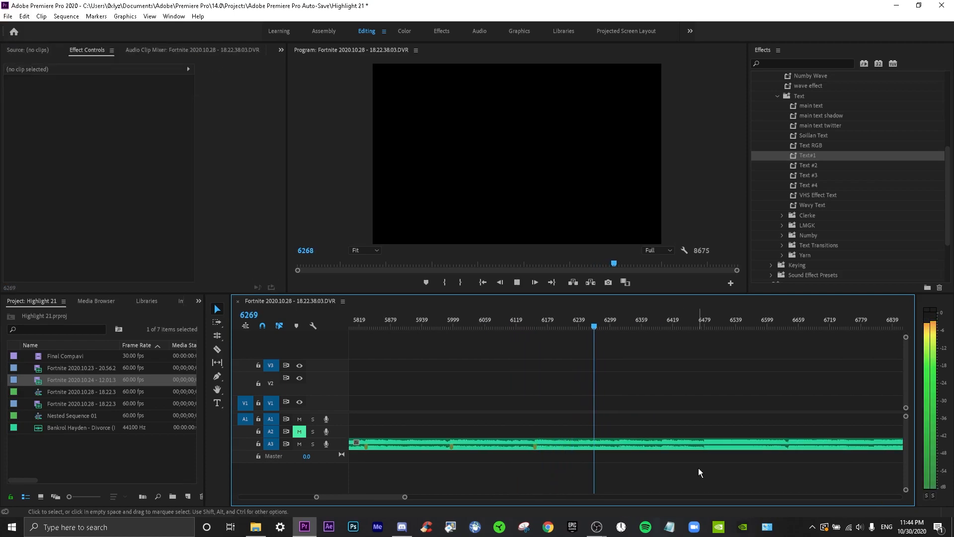
Step: Listen on and mark the beats between about frames 6317 and 6640 on the music clip
{"action": "scroll", "coordinate": [684, 473], "scroll_direction": "down", "scroll_amount": 5}
{"action": "key", "text": "space"}
{"action": "left_click", "coordinate": [662, 444]}
{"action": "key", "text": "space"}
{"action": "scroll", "coordinate": [767, 479], "scroll_direction": "down", "scroll_amount": 2}
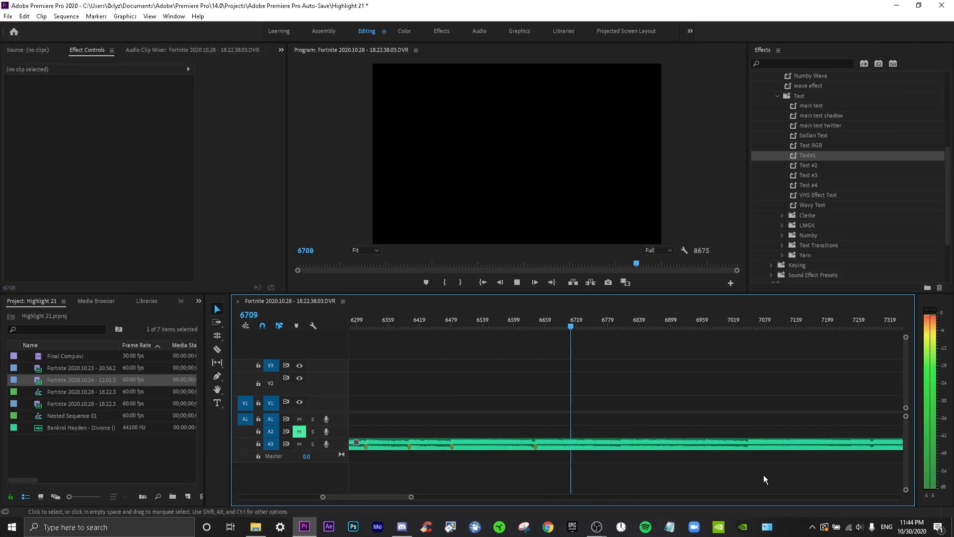
Step: Mark the last beats on the music clip at about frames 6803 and 7048
{"action": "key", "text": "space"}
{"action": "left_click", "coordinate": [690, 446]}
{"action": "key", "text": "m"}
{"action": "left_click", "coordinate": [696, 471]}
{"action": "key", "text": "space"}
{"action": "key", "text": "m"}
Step: Play the end of the song, cut the music clip at frame 7409 and delete the remainder
{"action": "scroll", "coordinate": [808, 476], "scroll_direction": "down", "scroll_amount": 3}
{"action": "scroll", "coordinate": [655, 446], "scroll_direction": "down", "scroll_amount": 3}
{"action": "left_click_drag", "start_coordinate": [417, 497], "coordinate": [469, 497]}
{"action": "left_click", "coordinate": [586, 328]}
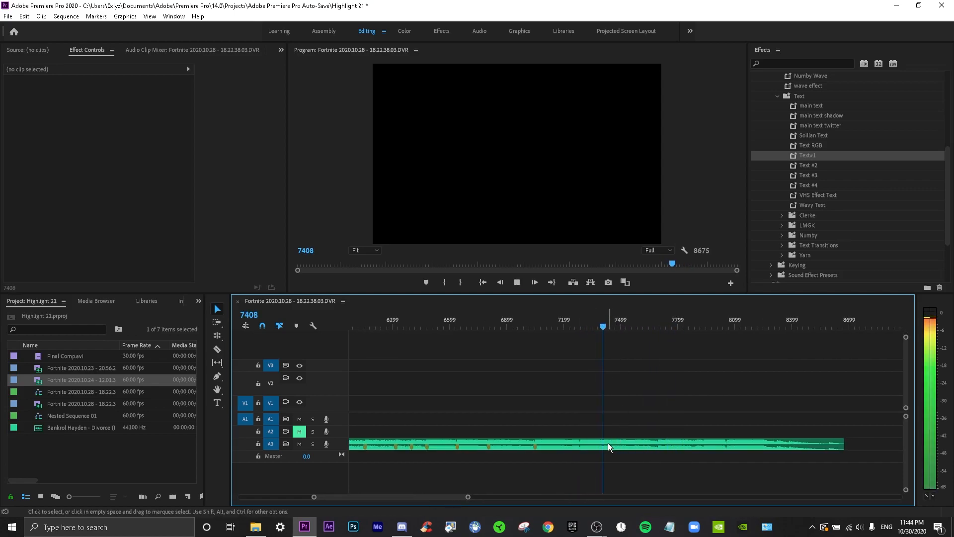
{"action": "key", "text": "c"}
{"action": "key", "text": "space"}
{"action": "key", "text": "v"}
{"action": "left_click", "coordinate": [637, 444]}
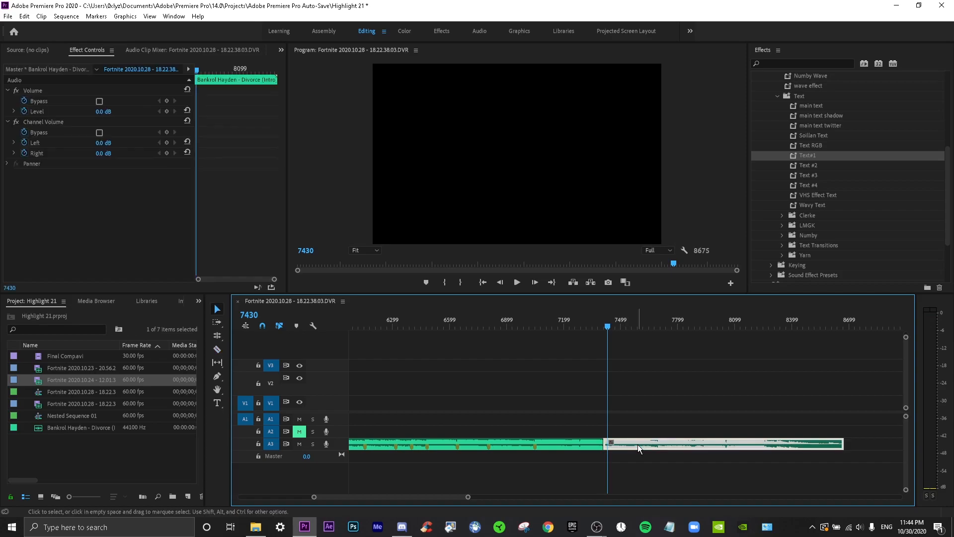
{"action": "key", "text": "Delete"}
Step: Apply the Exponential Fade audio transition to the end of the music clip
{"action": "scroll", "coordinate": [840, 132], "scroll_direction": "up", "scroll_amount": 5}
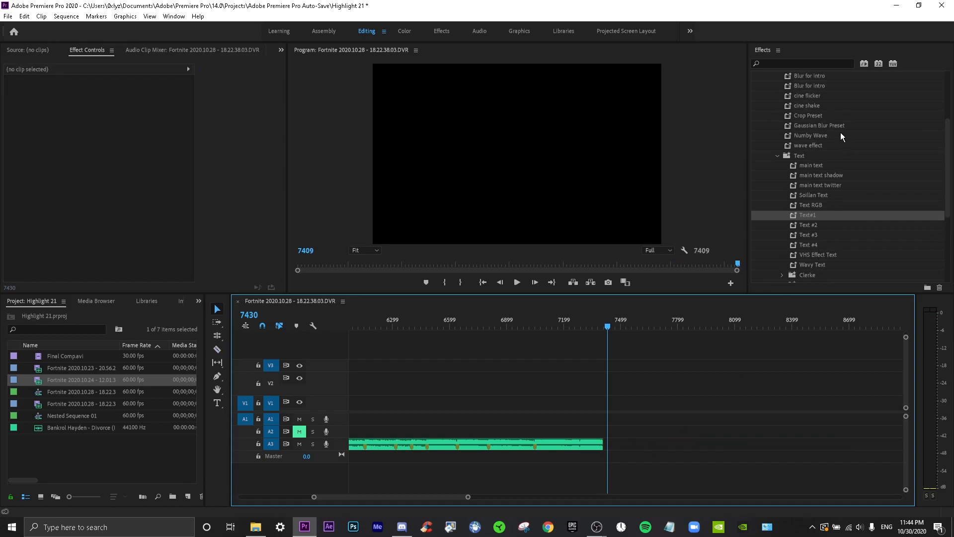
{"action": "left_click", "coordinate": [767, 145]}
{"action": "left_click", "coordinate": [761, 97]}
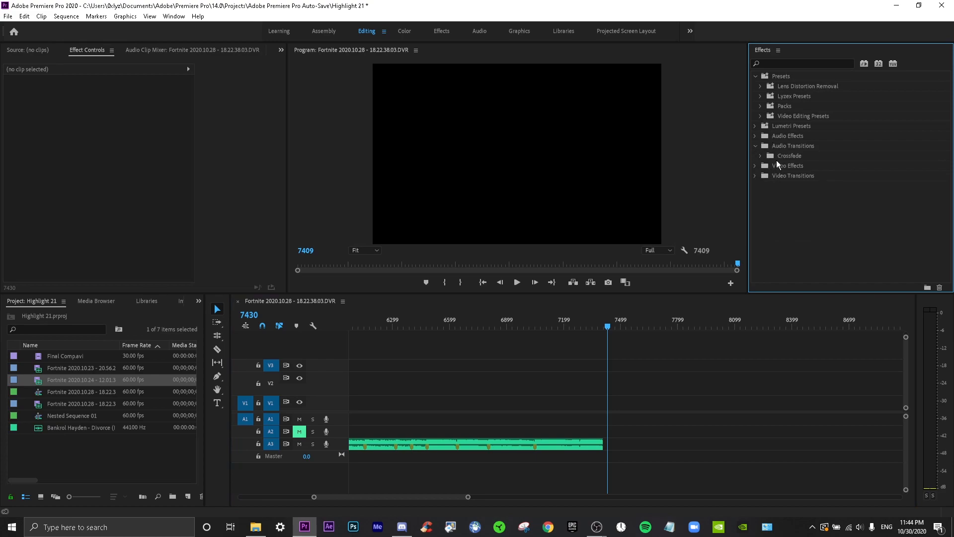
{"action": "left_click_drag", "start_coordinate": [783, 185], "coordinate": [695, 354]}
{"action": "left_click_drag", "start_coordinate": [595, 450], "coordinate": [595, 450]}
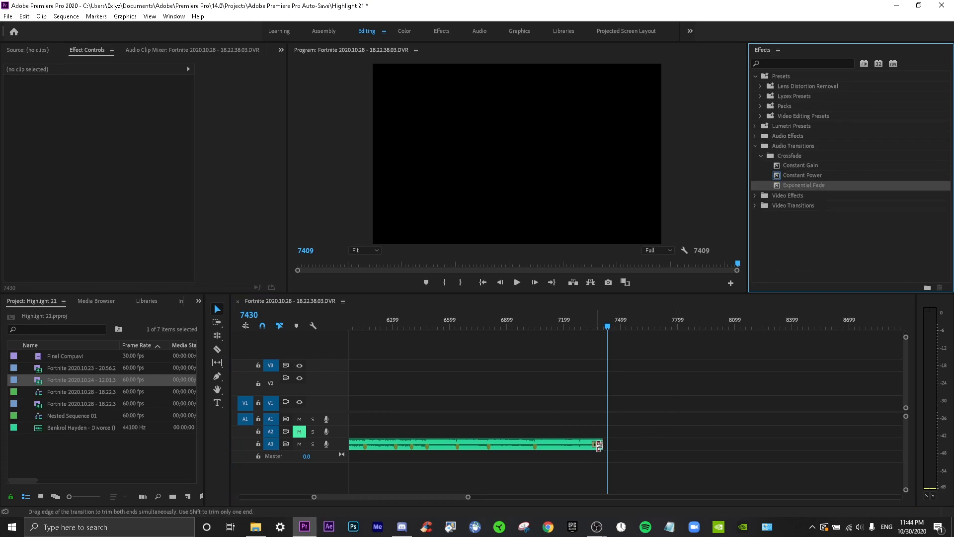
Step: Preview the song's ending, set the Exponential Fade duration to 200 frames and listen to it again
{"action": "left_click", "coordinate": [575, 324]}
{"action": "key", "text": "space"}
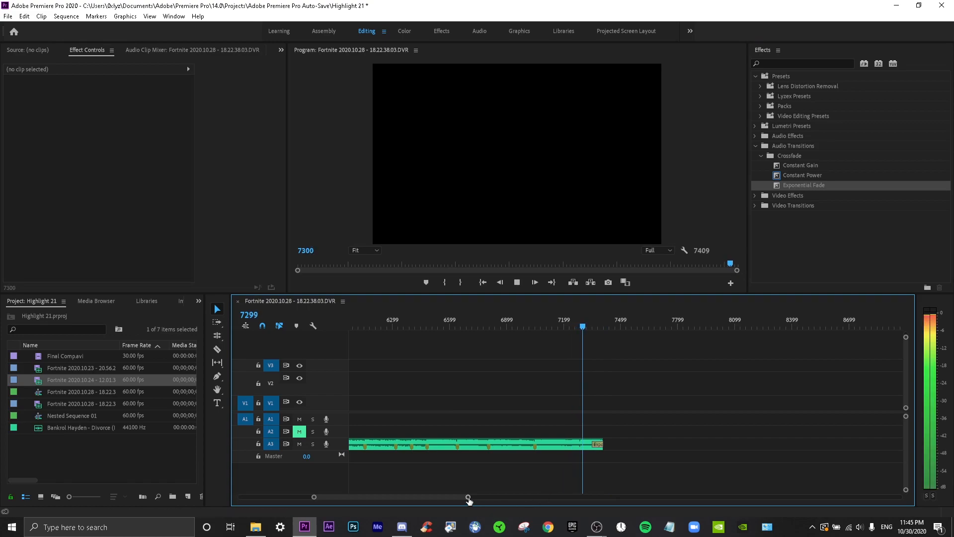
{"action": "left_click_drag", "start_coordinate": [468, 498], "coordinate": [432, 498]}
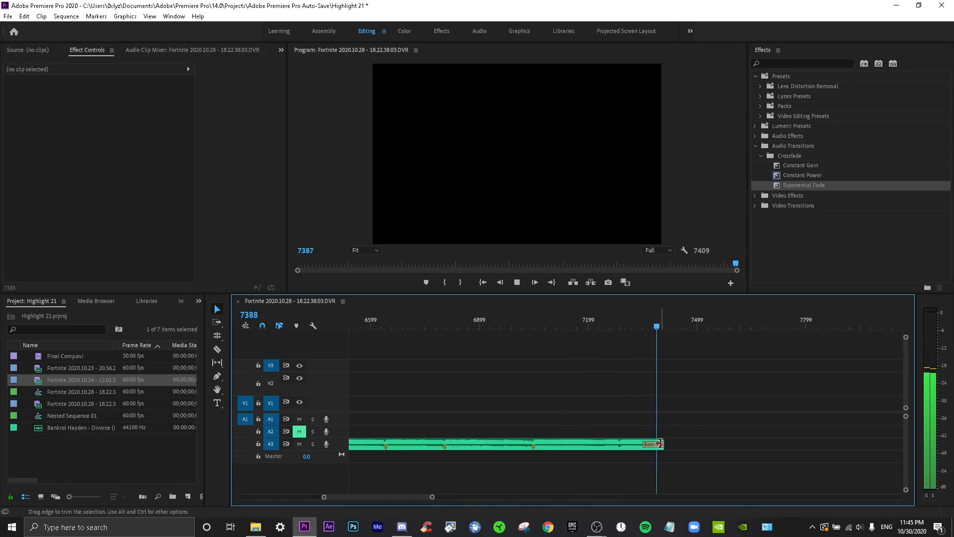
{"action": "double_click", "coordinate": [652, 444]}
{"action": "type", "text": "20"}
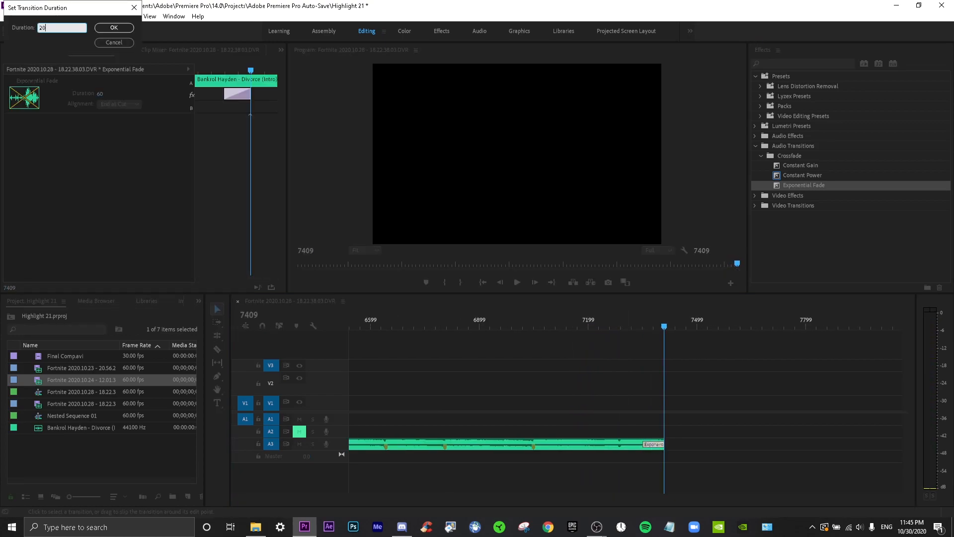
{"action": "type", "text": "0"}
{"action": "key", "text": "Return"}
{"action": "left_click", "coordinate": [578, 326]}
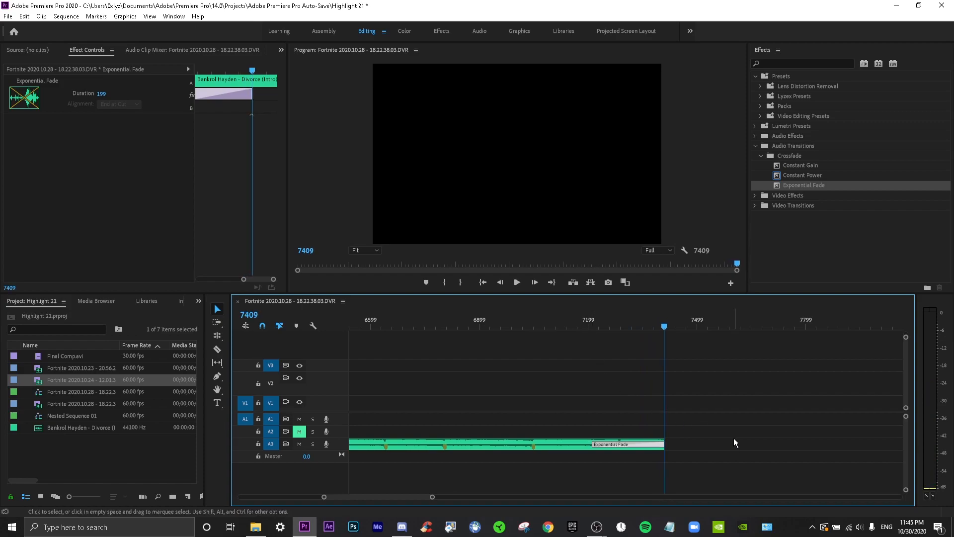
Step: Find the gunshot near the end of the last gameplay clip and mark frame 2485 on that clip
{"action": "scroll", "coordinate": [735, 438], "scroll_direction": "up", "scroll_amount": 2}
{"action": "mouse_move", "coordinate": [398, 497]}
{"action": "left_mouse_down"}
{"action": "mouse_move", "coordinate": [321, 494]}
{"action": "mouse_move", "coordinate": [408, 500]}
{"action": "left_mouse_up"}
{"action": "left_click_drag", "start_coordinate": [525, 326], "coordinate": [756, 345]}
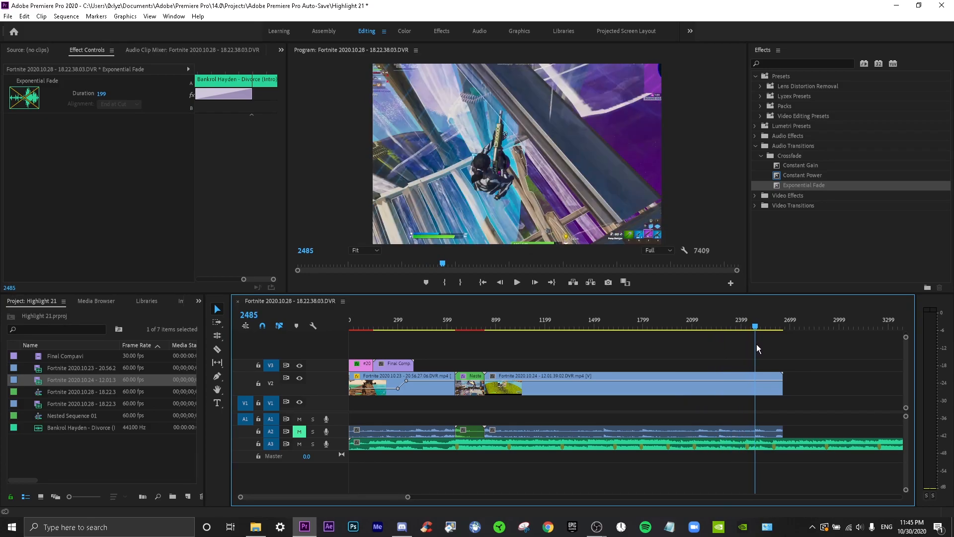
{"action": "left_click", "coordinate": [767, 388]}
{"action": "key", "text": "m"}
{"action": "left_click", "coordinate": [800, 405]}
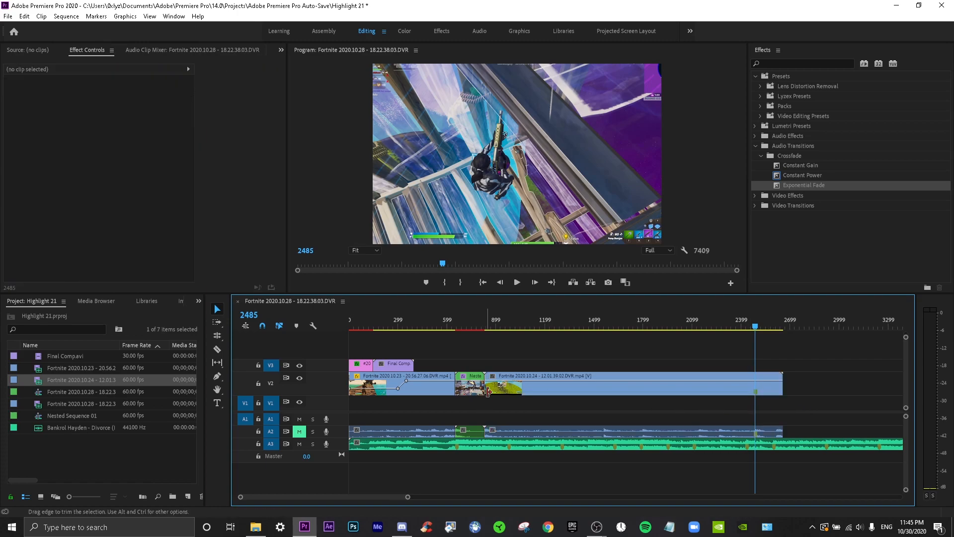
Step: Trim the start of the last gameplay clip, move it against the nested sequence with its marker on the beat, and play it
{"action": "left_click_drag", "start_coordinate": [488, 392], "coordinate": [743, 386]}
{"action": "left_click_drag", "start_coordinate": [763, 387], "coordinate": [508, 390]}
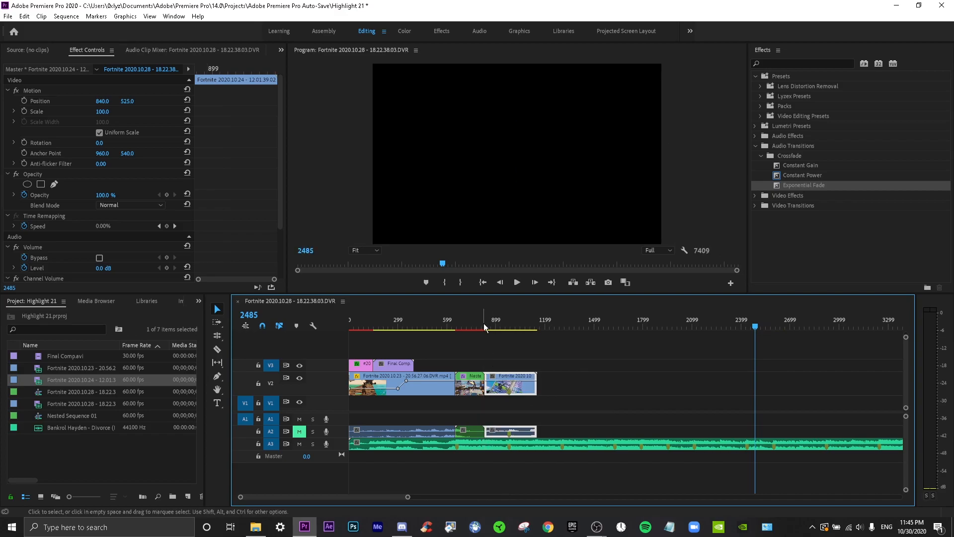
{"action": "left_click", "coordinate": [484, 327]}
{"action": "key", "text": "space"}
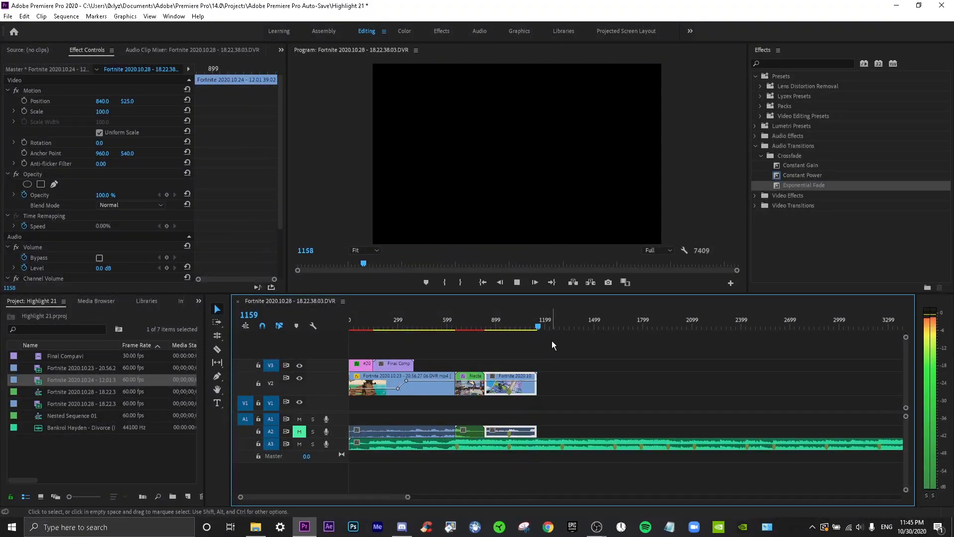
Step: Locate the exact shot at frame 985, mark it on the gameplay clip and delete the earlier clip marker
{"action": "left_click", "coordinate": [532, 317]}
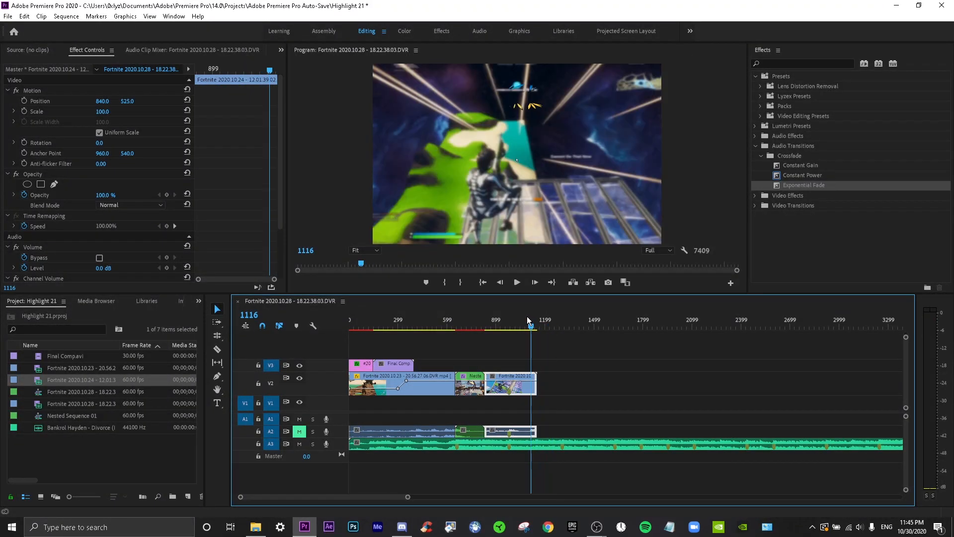
{"action": "left_click_drag", "start_coordinate": [527, 316], "coordinate": [507, 318]}
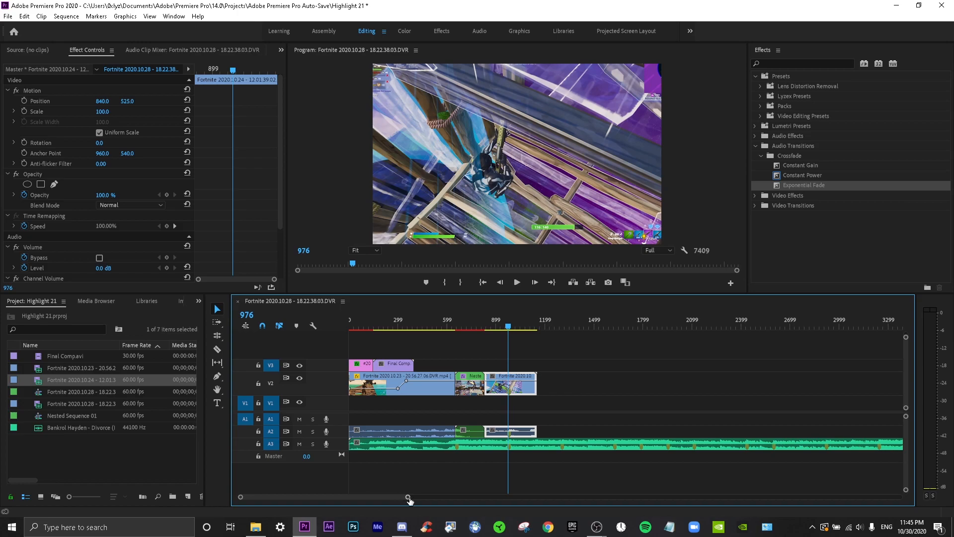
{"action": "left_click_drag", "start_coordinate": [409, 499], "coordinate": [366, 505]}
{"action": "left_click", "coordinate": [629, 327]}
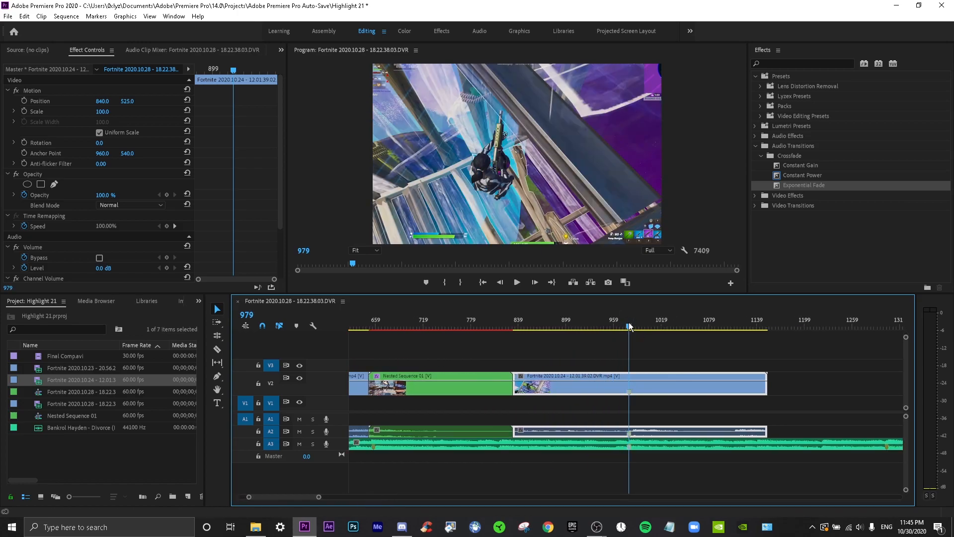
{"action": "left_click", "coordinate": [636, 327]}
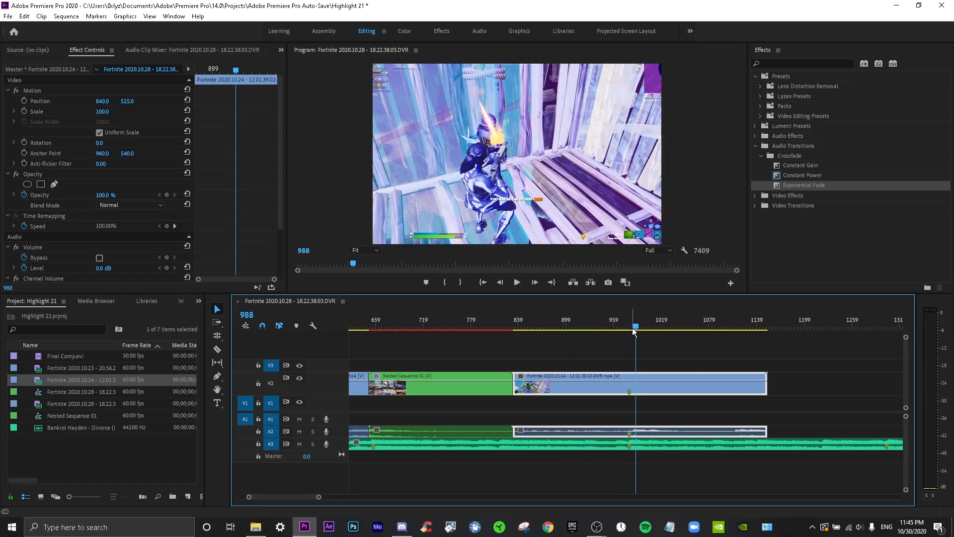
{"action": "left_click", "coordinate": [633, 326]}
{"action": "left_click", "coordinate": [634, 328]}
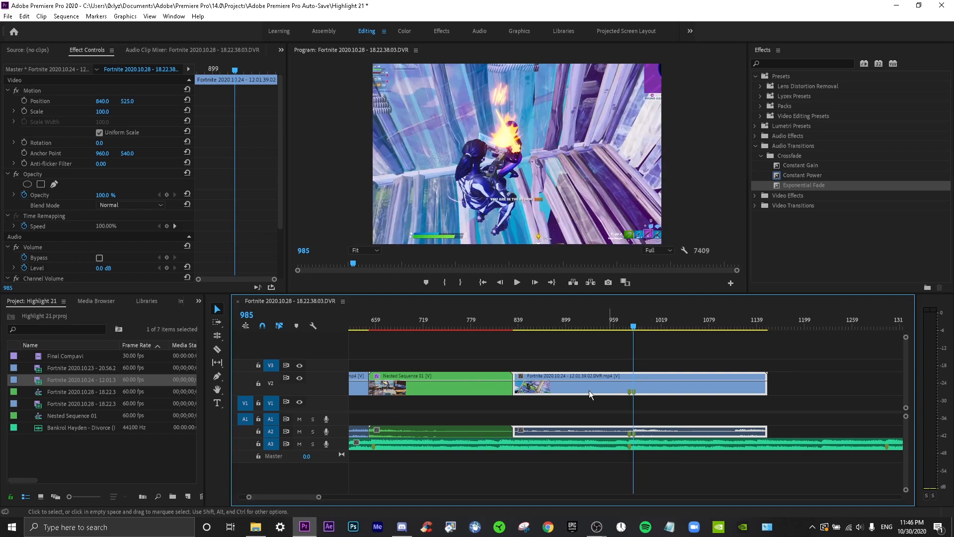
{"action": "key", "text": "m"}
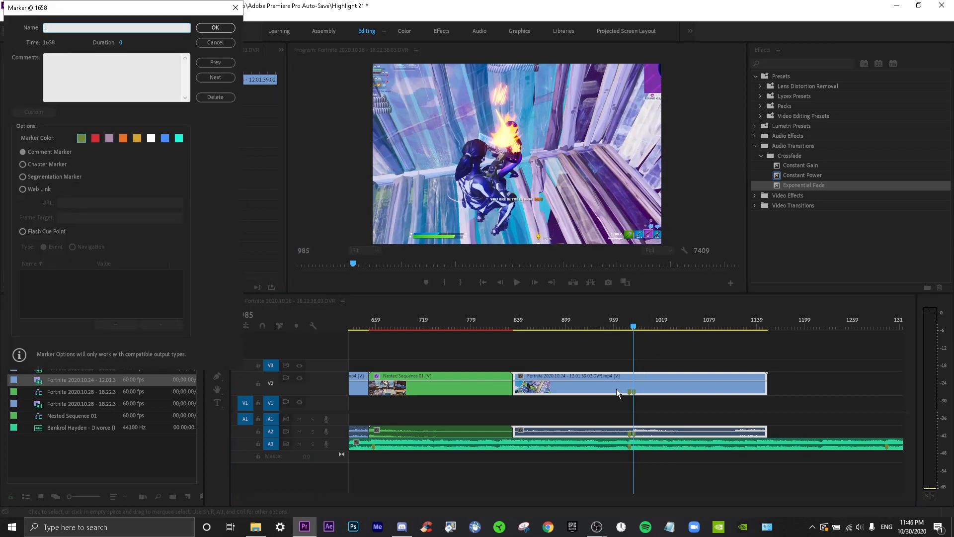
{"action": "left_click", "coordinate": [223, 63]}
{"action": "left_click", "coordinate": [215, 98]}
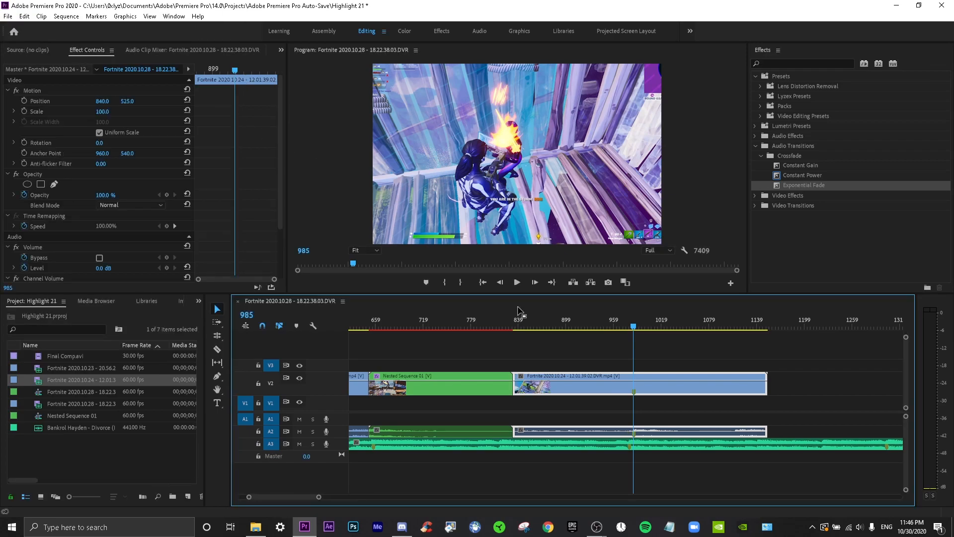
Step: Trim and shift the gameplay clip so its new marker meets the music beat, and shorten its end to frame 1092
{"action": "left_click_drag", "start_coordinate": [515, 390], "coordinate": [529, 389]}
{"action": "left_click_drag", "start_coordinate": [580, 390], "coordinate": [517, 388]}
{"action": "left_click", "coordinate": [515, 327]}
{"action": "key", "text": "space"}
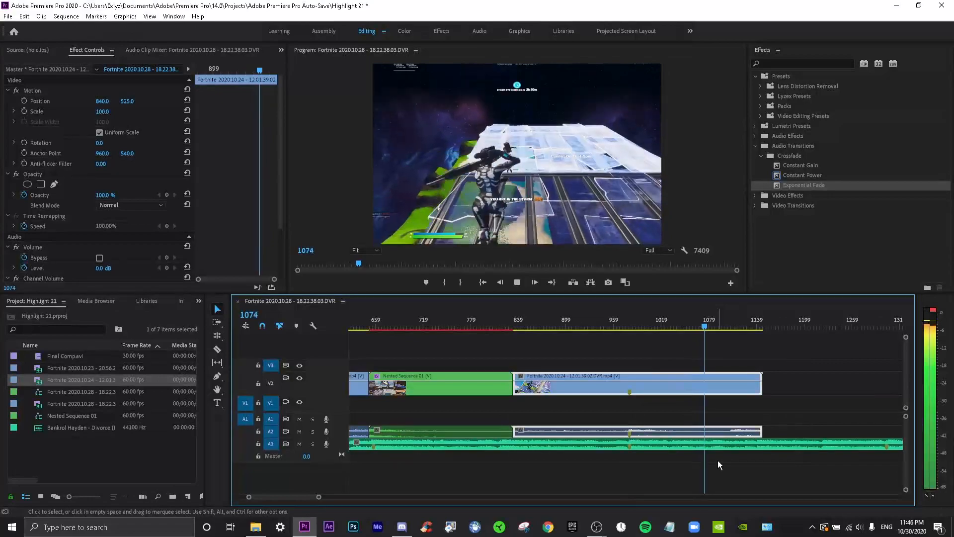
{"action": "key", "text": "space"}
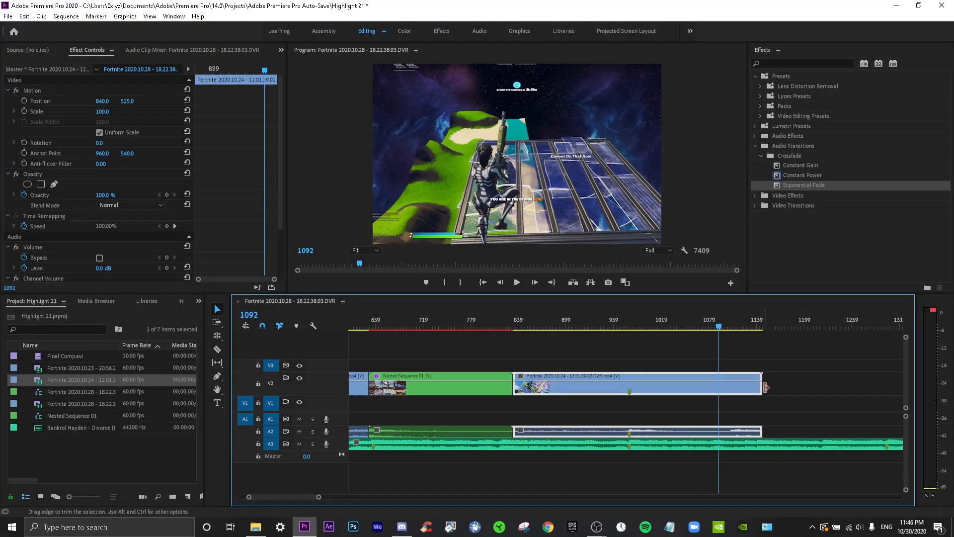
{"action": "left_click_drag", "start_coordinate": [762, 391], "coordinate": [720, 391]}
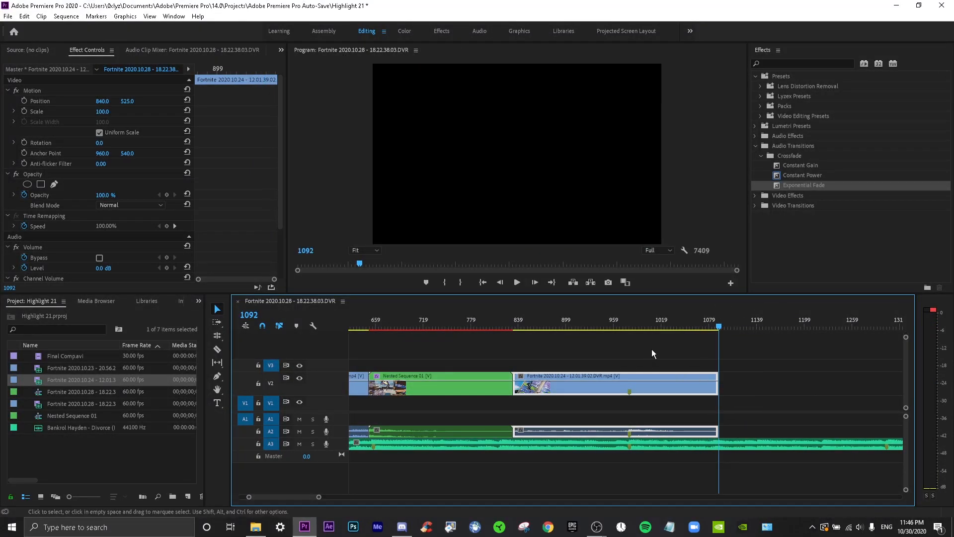
Step: Split the last gameplay clip at frame 974, just before the marked shot
{"action": "left_click_drag", "start_coordinate": [636, 329], "coordinate": [631, 329]}
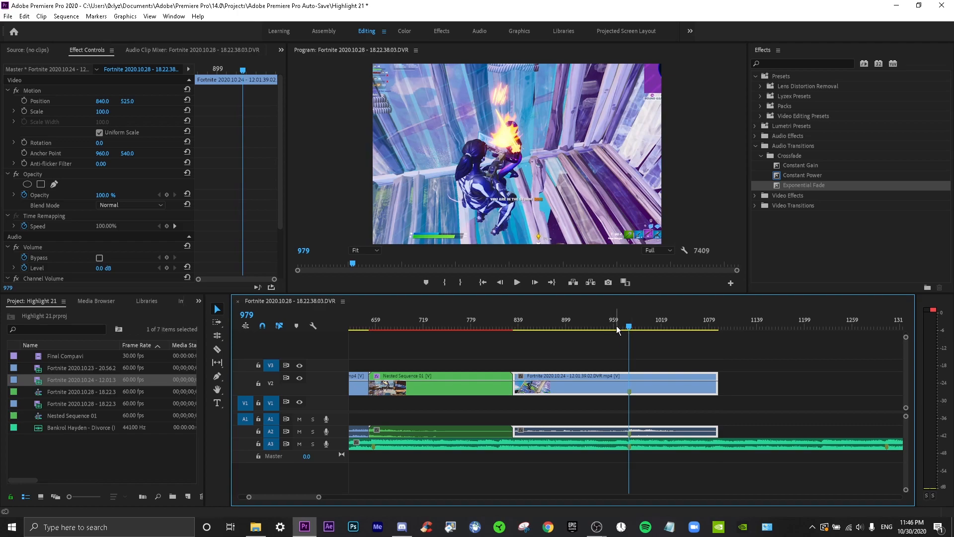
{"action": "left_click", "coordinate": [624, 329]}
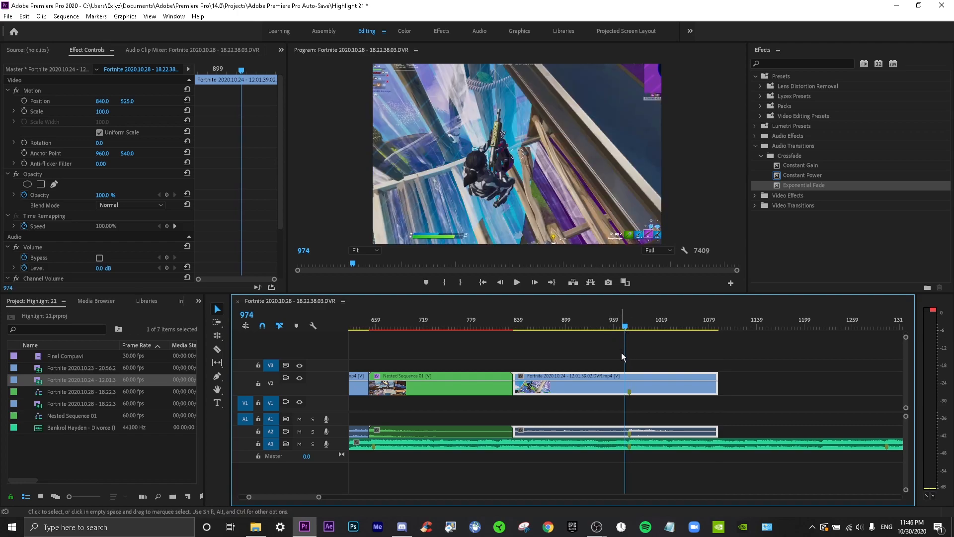
{"action": "key", "text": "c"}
{"action": "left_click", "coordinate": [629, 385]}
{"action": "key", "text": "v"}
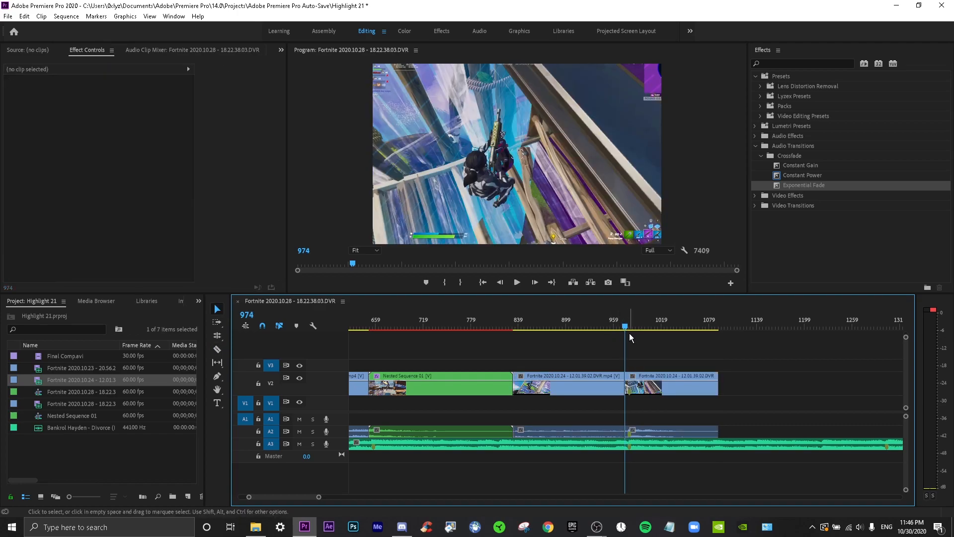
Step: Shorten the end of the piece after the cut to frame 1059 and nest that piece
{"action": "left_click", "coordinate": [629, 332]}
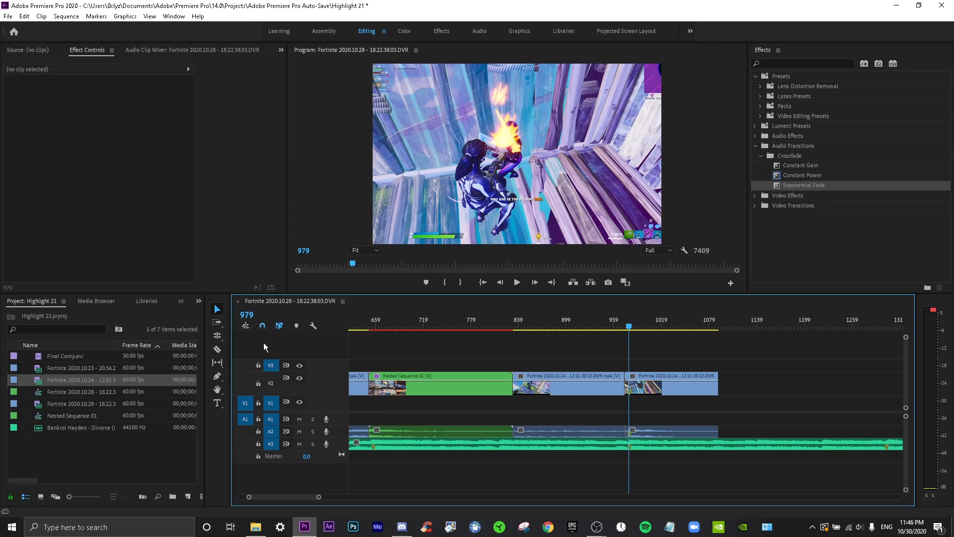
{"action": "left_click", "coordinate": [263, 314]}
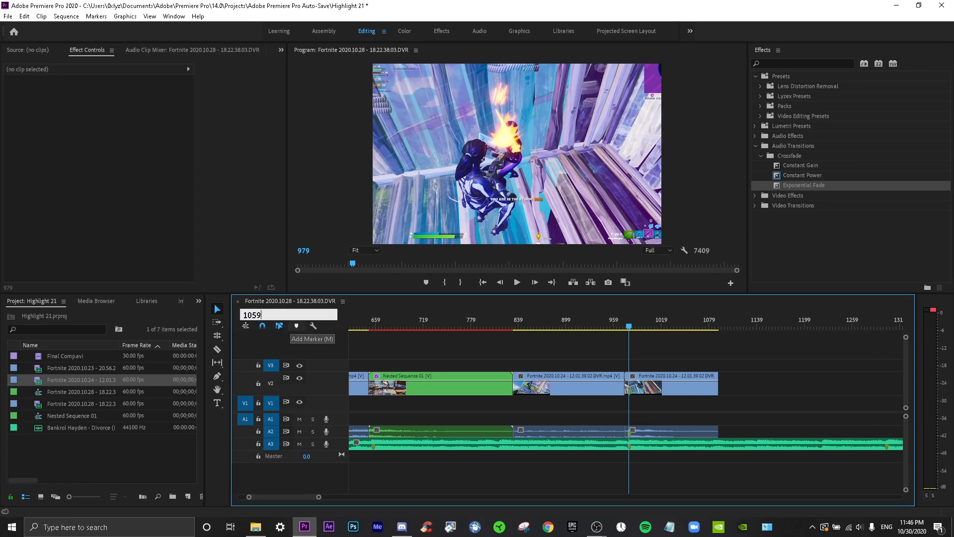
{"action": "key", "text": "Return"}
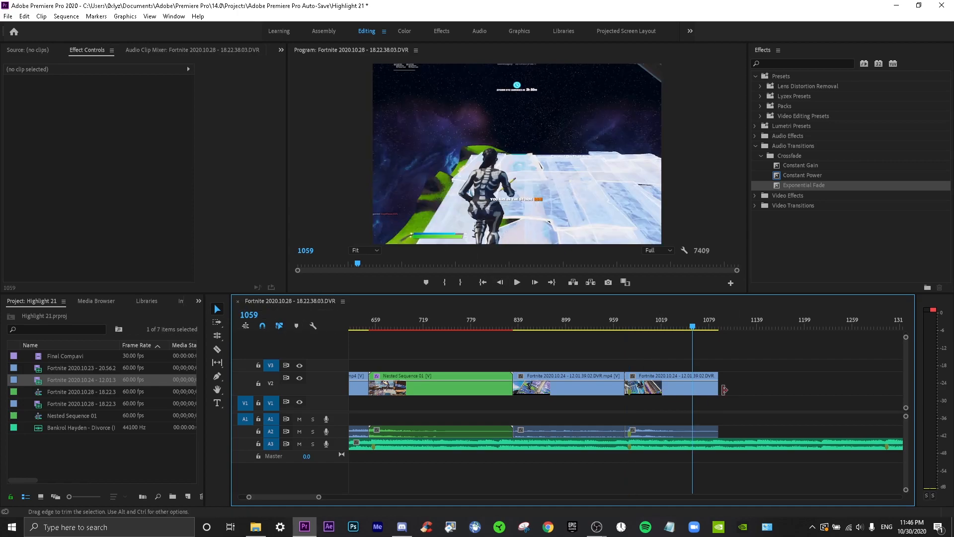
{"action": "left_click_drag", "start_coordinate": [718, 390], "coordinate": [692, 390]}
{"action": "right_click", "coordinate": [668, 389]}
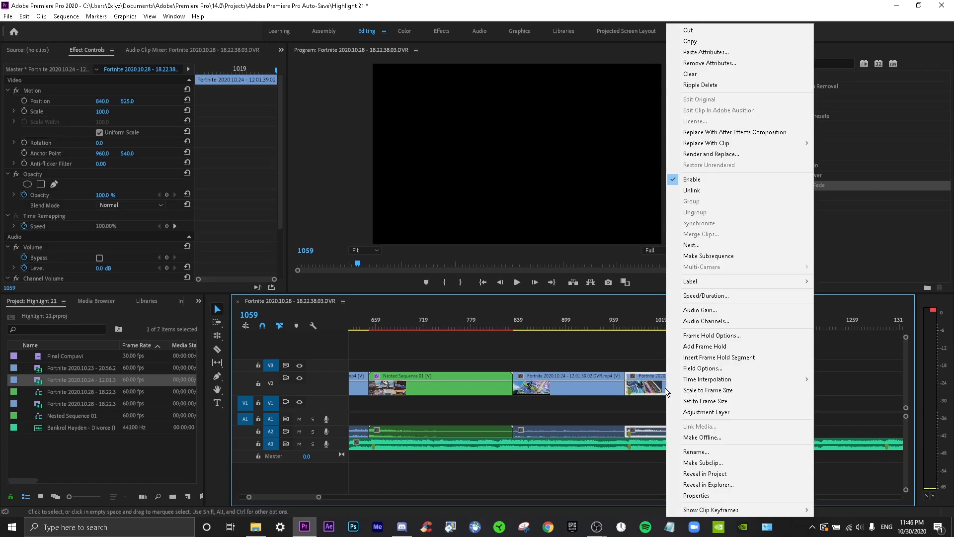
{"action": "left_click", "coordinate": [709, 243]}
{"action": "left_click", "coordinate": [48, 44]}
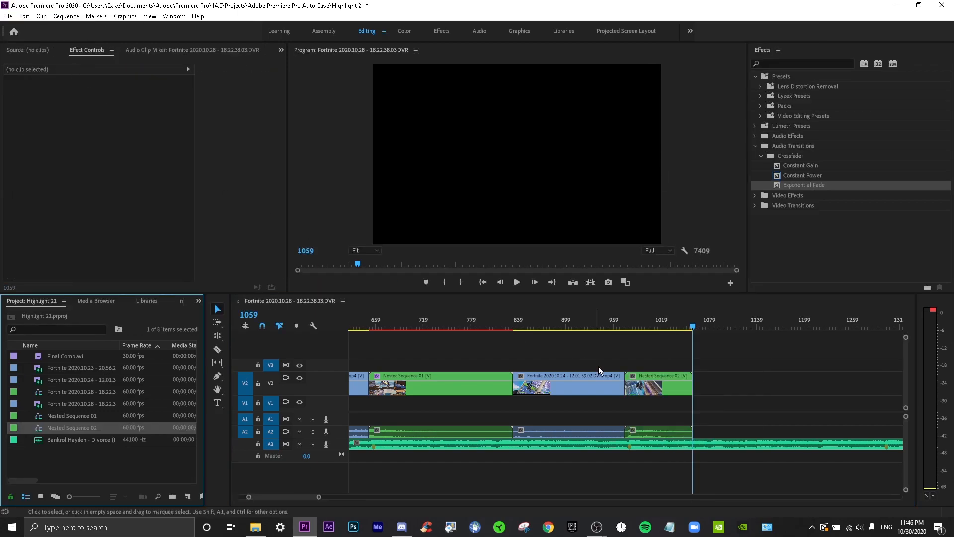
Step: Play the edit through both nested sequences and on to the next marked music beat
{"action": "left_click_drag", "start_coordinate": [422, 327], "coordinate": [504, 334]}
{"action": "key", "text": "space"}
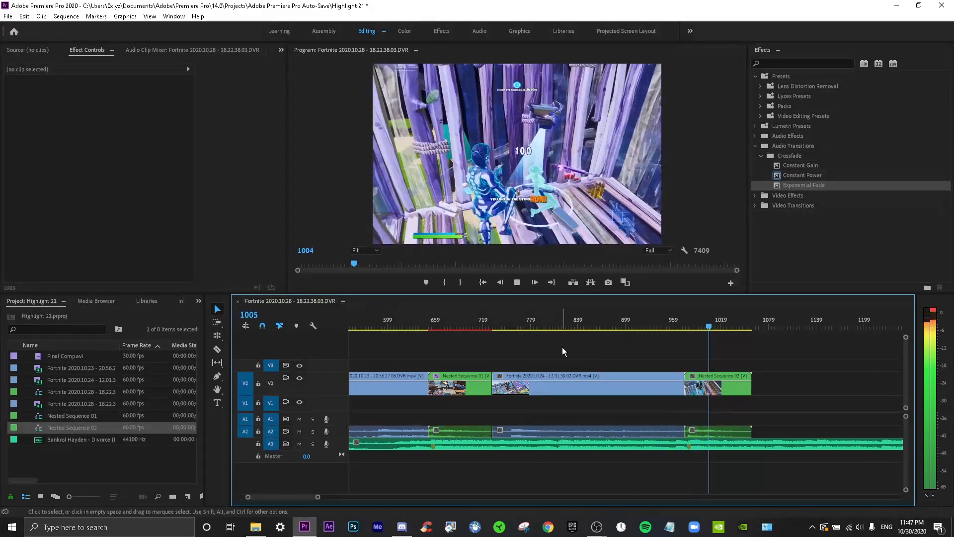
{"action": "scroll", "coordinate": [822, 382], "scroll_direction": "down", "scroll_amount": 6}
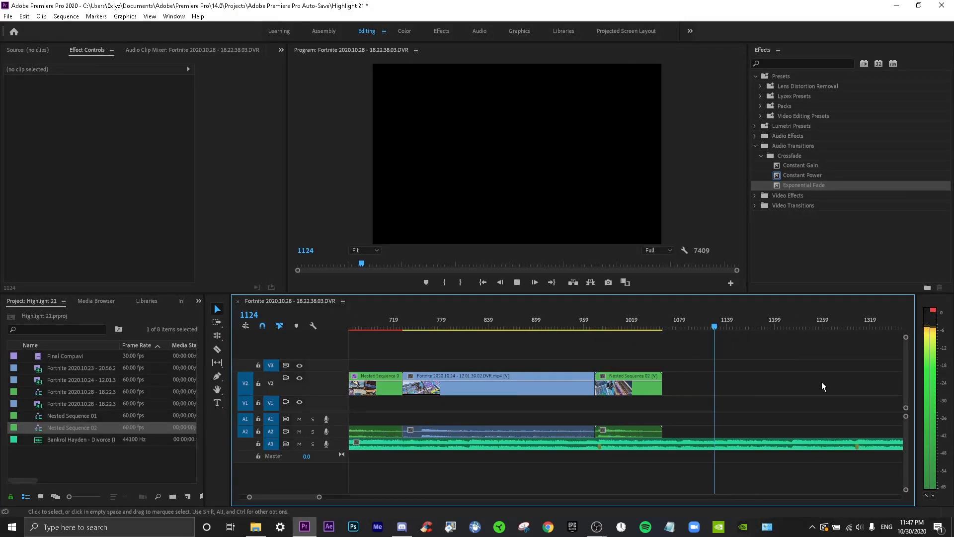
{"action": "scroll", "coordinate": [756, 385], "scroll_direction": "down", "scroll_amount": 2}
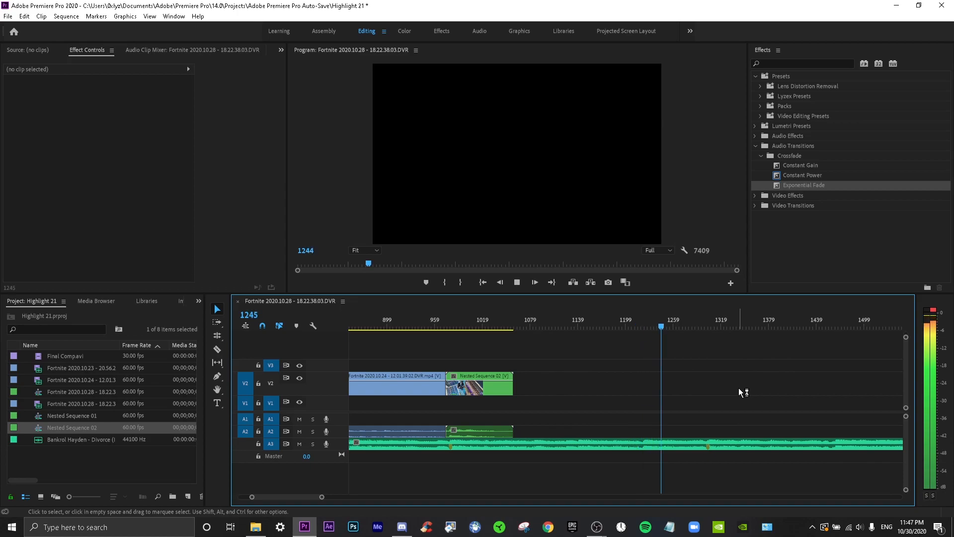
{"action": "scroll", "coordinate": [739, 388], "scroll_direction": "down", "scroll_amount": 1}
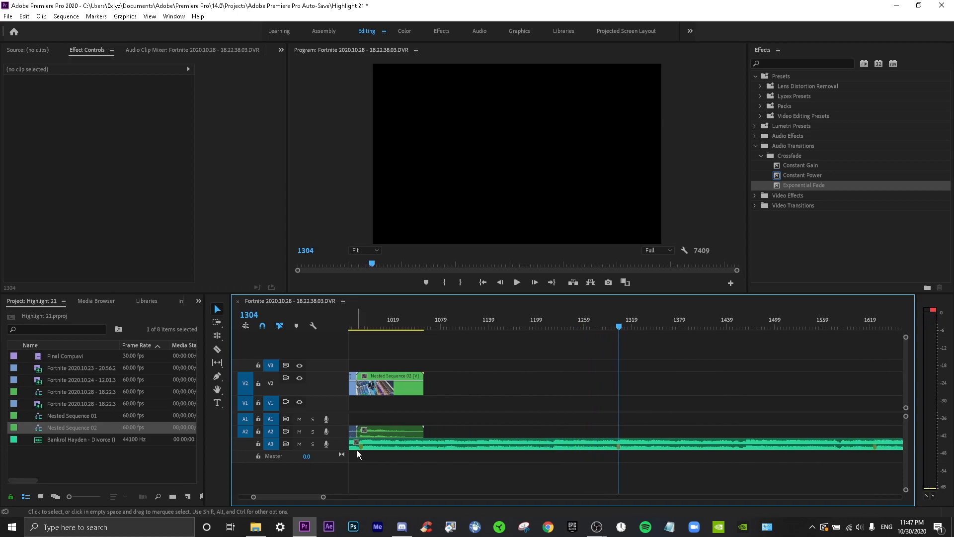
Step: Add the Fortnite 2020.10.24 - 13.36.20.03.DVR clip to V2 directly after the second nested sequence and line up its shot with the next beat
{"action": "left_click_drag", "start_coordinate": [324, 497], "coordinate": [391, 497]}
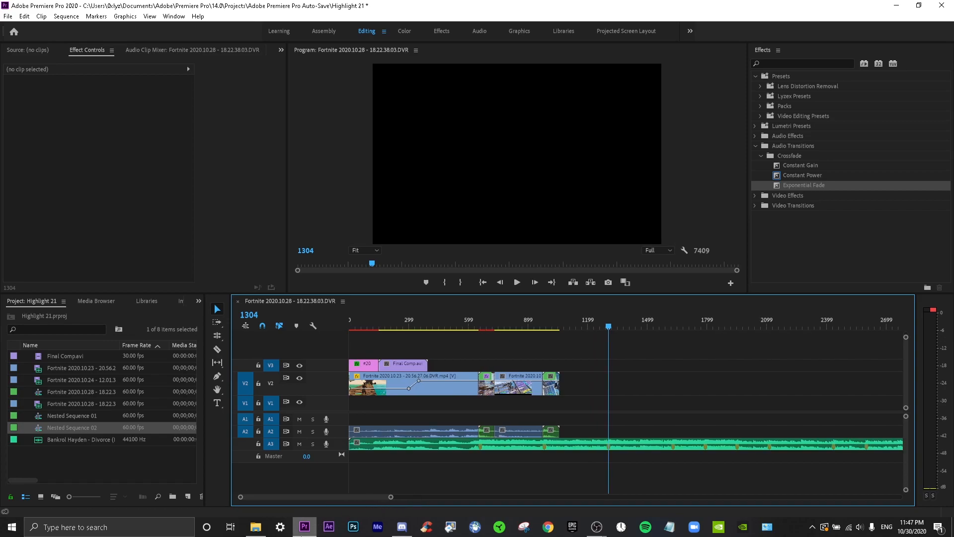
{"action": "left_click", "coordinate": [255, 527]}
{"action": "left_click_drag", "start_coordinate": [609, 141], "coordinate": [576, 358]}
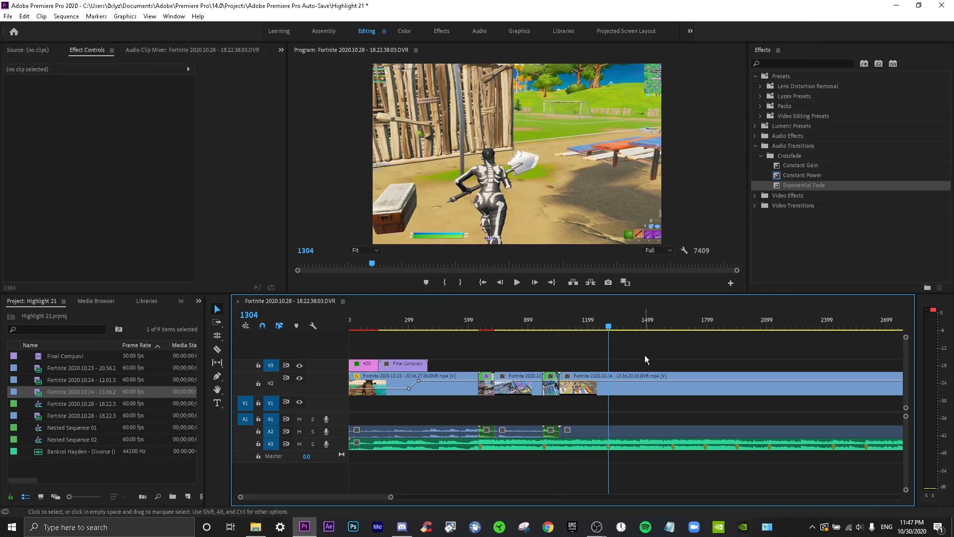
{"action": "scroll", "coordinate": [645, 355], "scroll_direction": "down", "scroll_amount": 3}
{"action": "left_click_drag", "start_coordinate": [578, 325], "coordinate": [816, 332]}
{"action": "left_click_drag", "start_coordinate": [470, 389], "coordinate": [484, 390]}
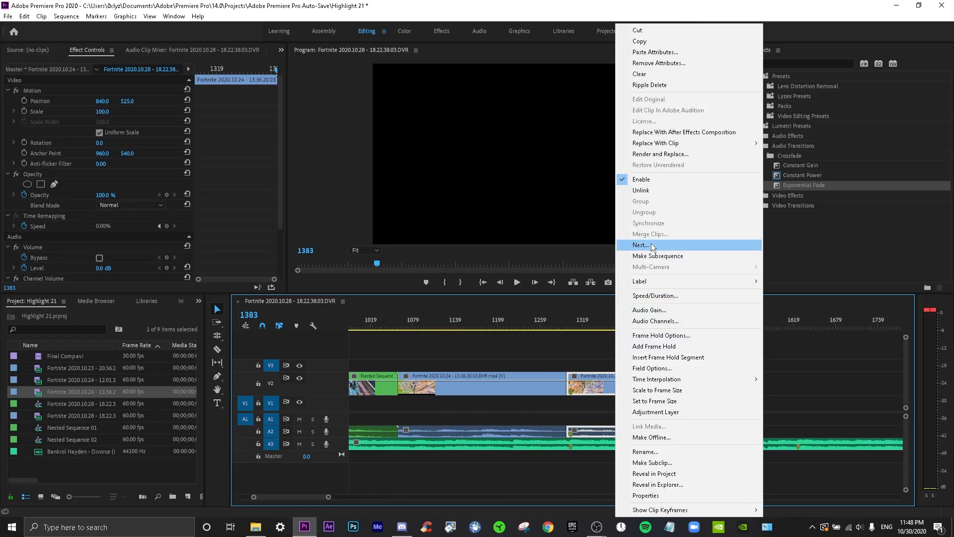
Step: Nest the piece from the shot to frame 1383 and play the result
{"action": "left_click", "coordinate": [720, 241]}
{"action": "key", "text": "Return"}
{"action": "key", "text": "space"}
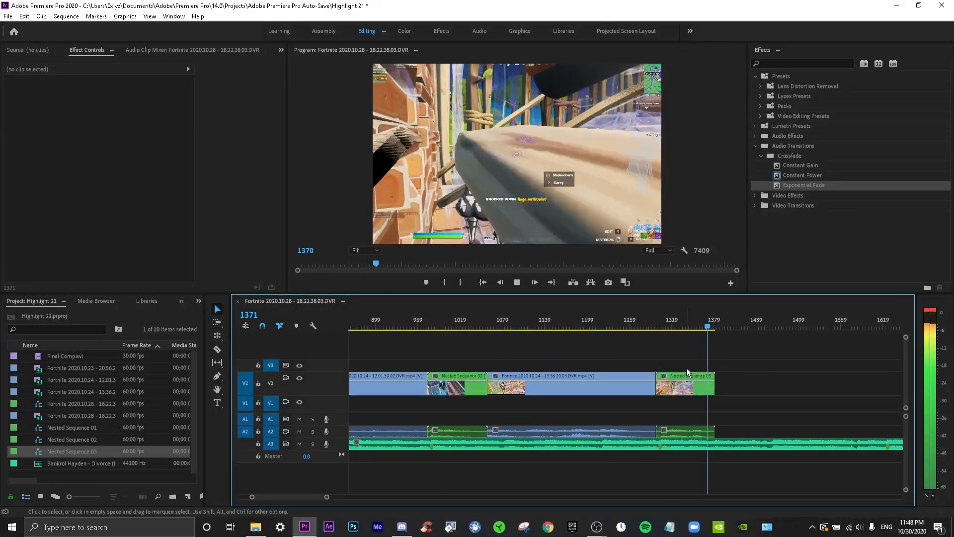
Step: Set the main sequence's frame size to 1920 by 1080 in the sequence settings
{"action": "left_click", "coordinate": [670, 319]}
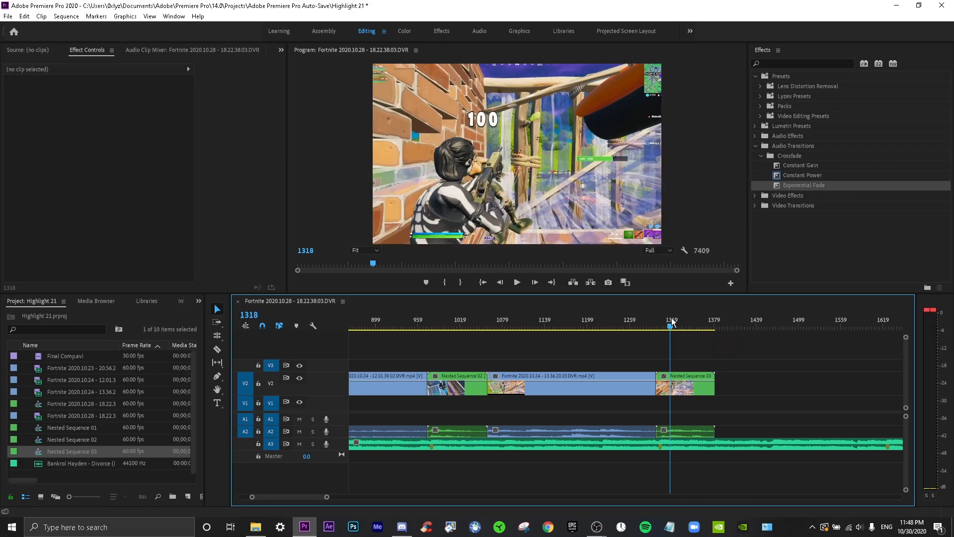
{"action": "left_click", "coordinate": [668, 388]}
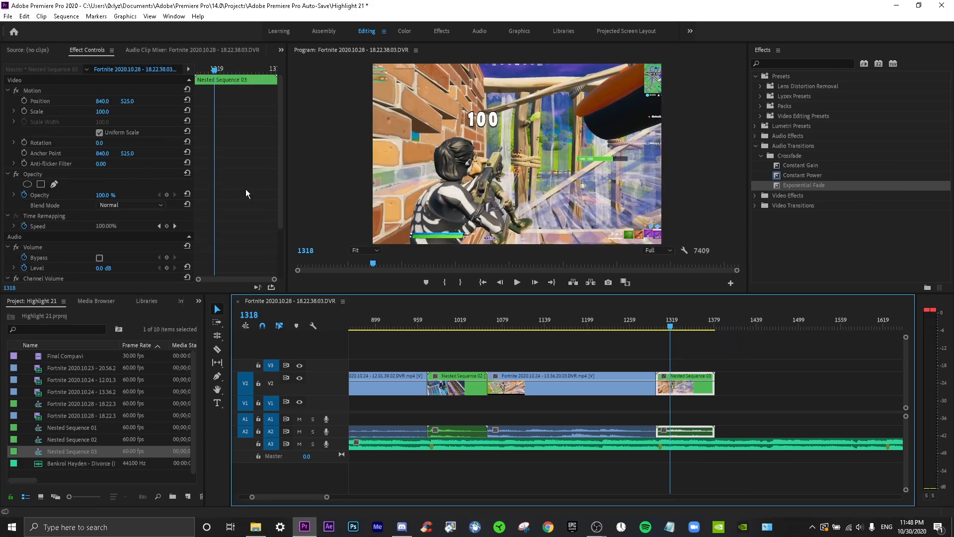
{"action": "left_click", "coordinate": [66, 16]}
{"action": "left_click", "coordinate": [74, 26]}
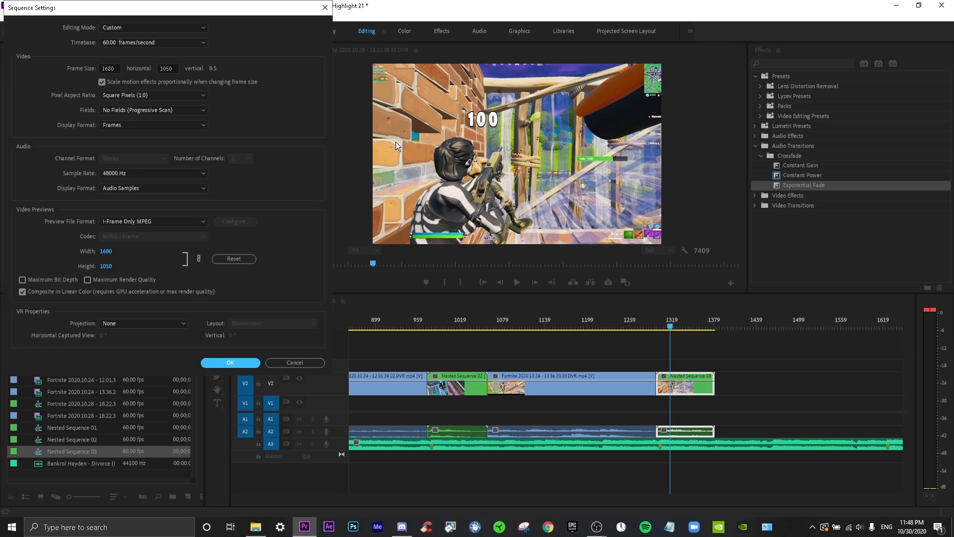
{"action": "double_click", "coordinate": [115, 69]}
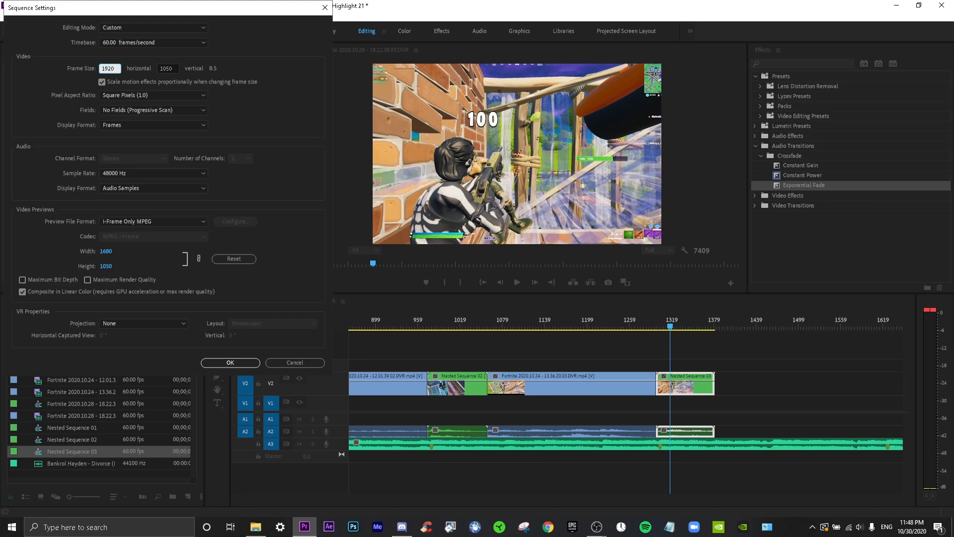
{"action": "left_click_drag", "start_coordinate": [181, 70], "coordinate": [138, 71]}
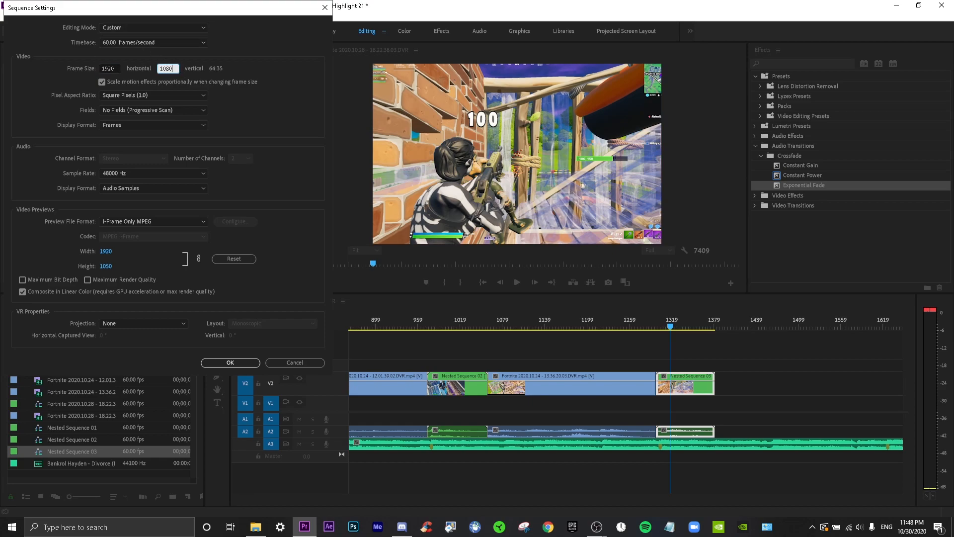
Step: Enable Maximum Render Quality and apply the sequence settings, accepting deletion of all previews
{"action": "left_click", "coordinate": [159, 28]}
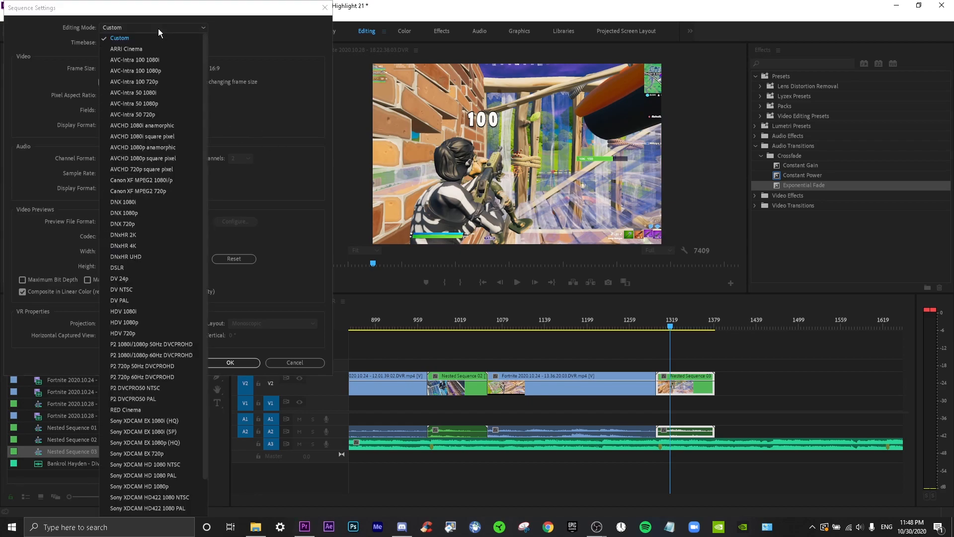
{"action": "left_click", "coordinate": [159, 28]}
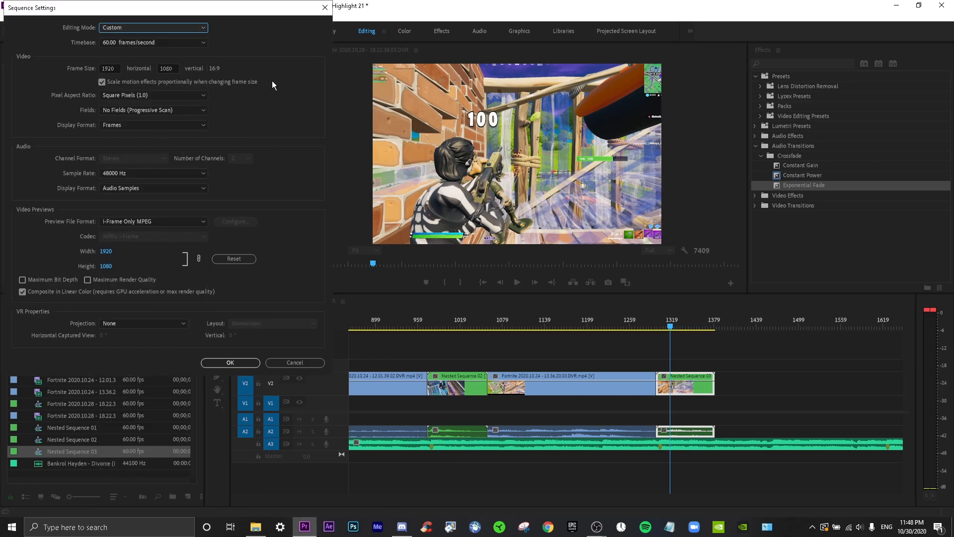
{"action": "left_click", "coordinate": [131, 279]}
{"action": "left_click", "coordinate": [242, 215]}
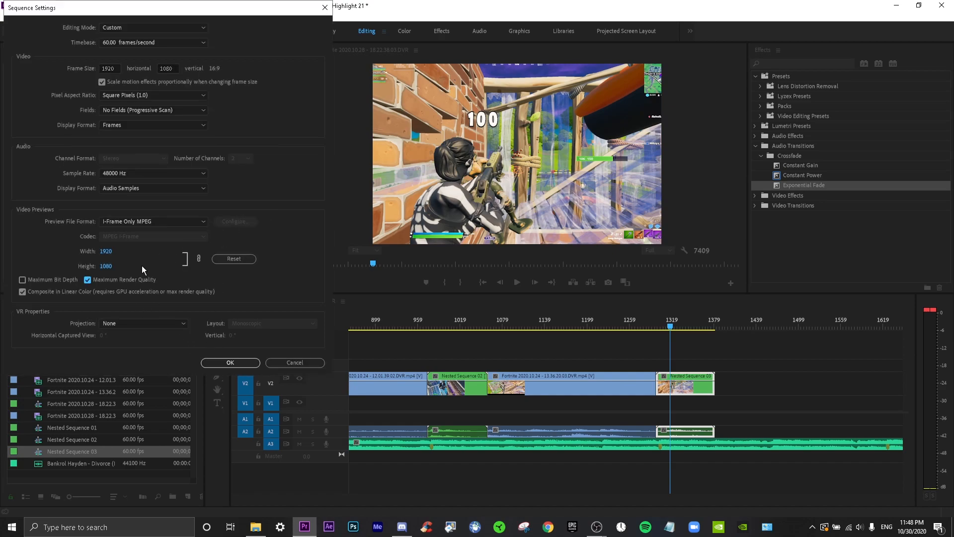
{"action": "left_click", "coordinate": [229, 363]}
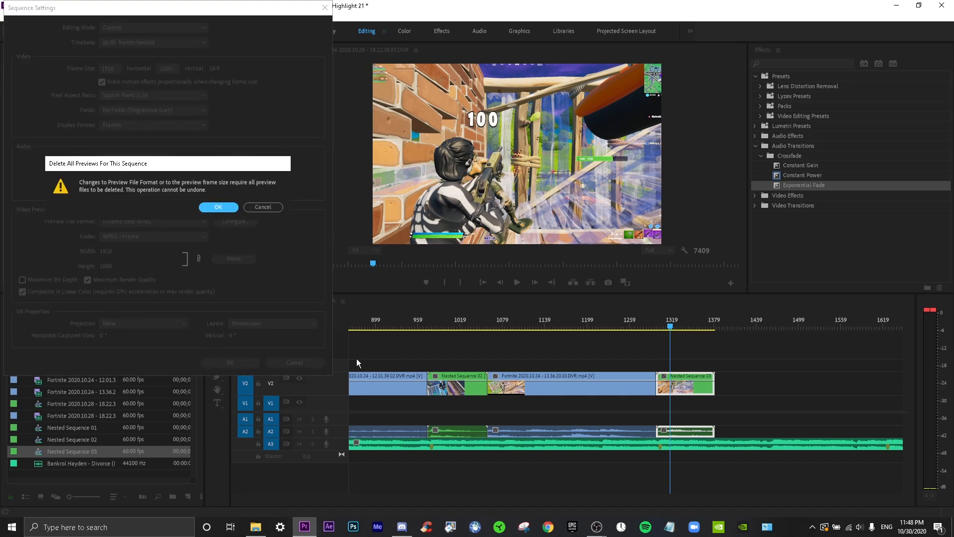
{"action": "left_click", "coordinate": [229, 206]}
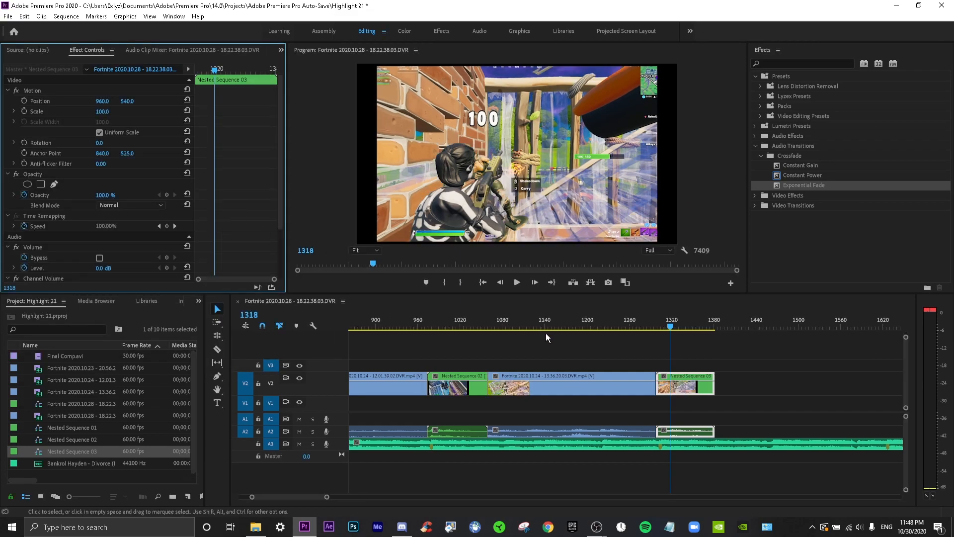
Step: Search the effects for 115 and apply the 115 Stretch preset to the third nested sequence
{"action": "left_click", "coordinate": [778, 64]}
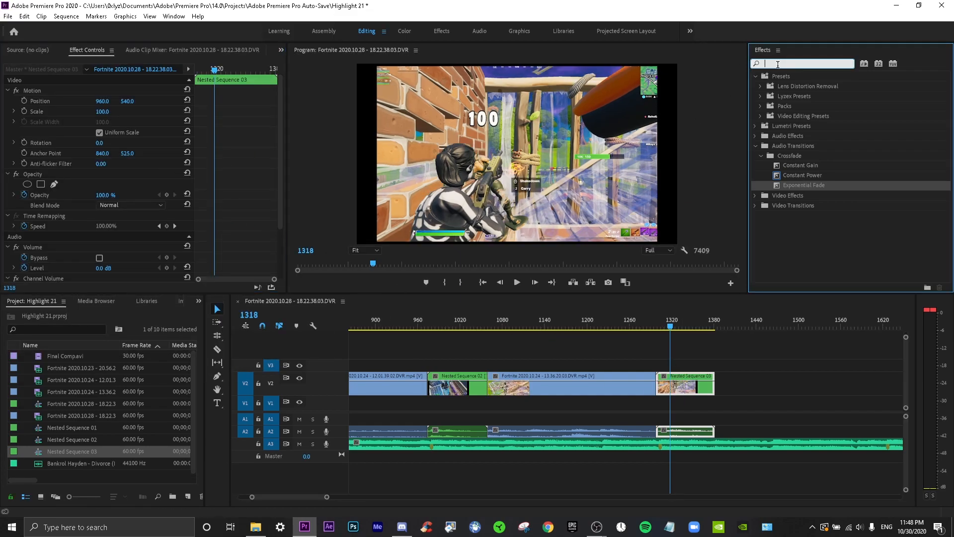
{"action": "type", "text": "115"}
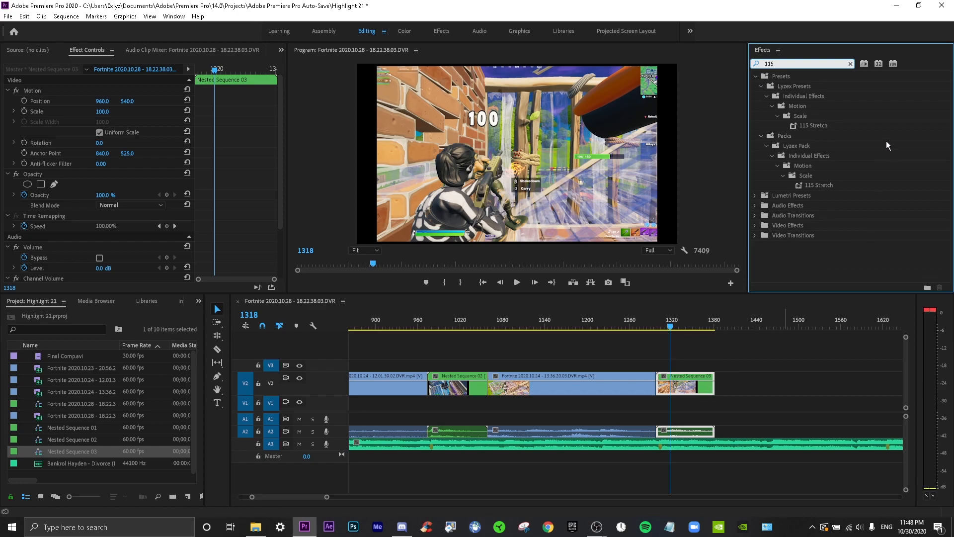
{"action": "left_click_drag", "start_coordinate": [831, 128], "coordinate": [692, 390]}
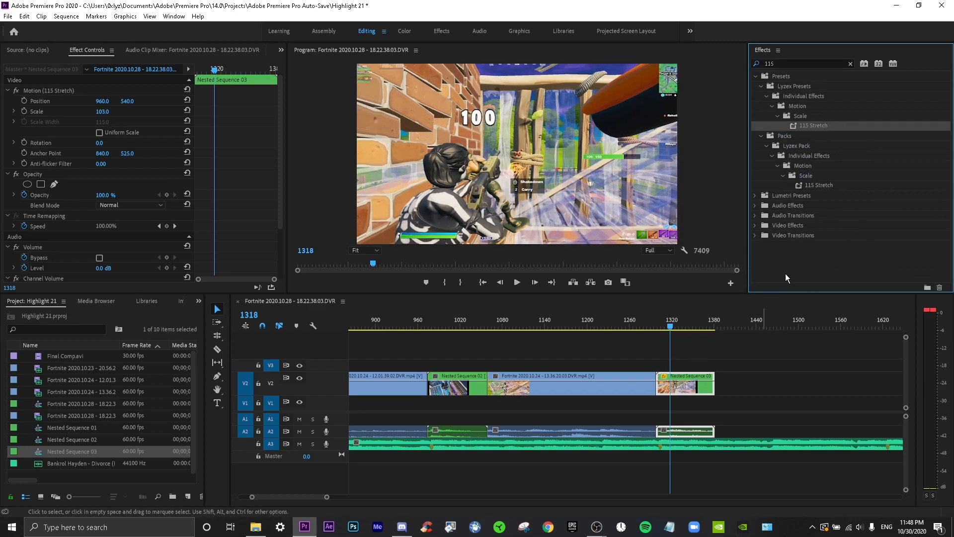
{"action": "left_click", "coordinate": [761, 136]}
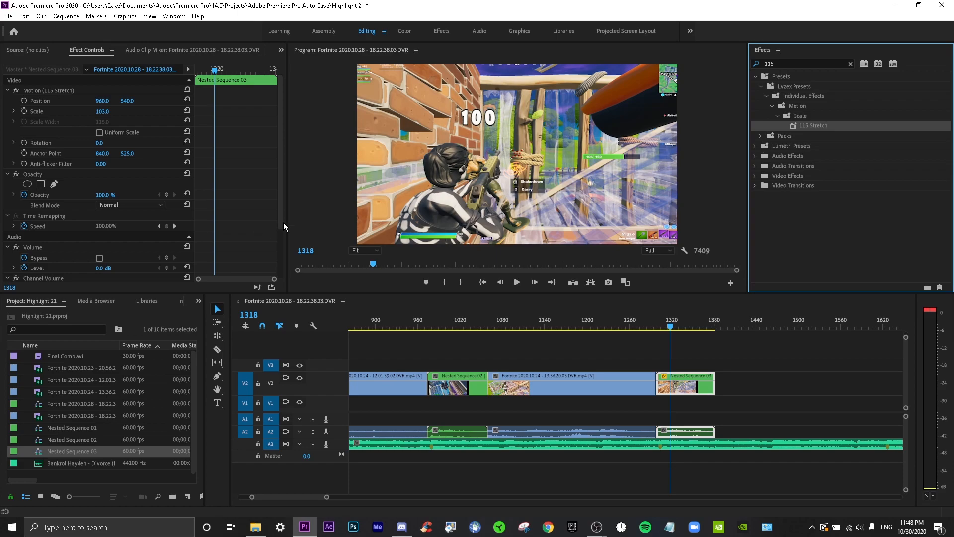
Step: Try the 115 Stretch preset on the second nested sequence and undo it
{"action": "left_click_drag", "start_coordinate": [403, 327], "coordinate": [437, 336]}
{"action": "left_click_drag", "start_coordinate": [820, 125], "coordinate": [459, 383]}
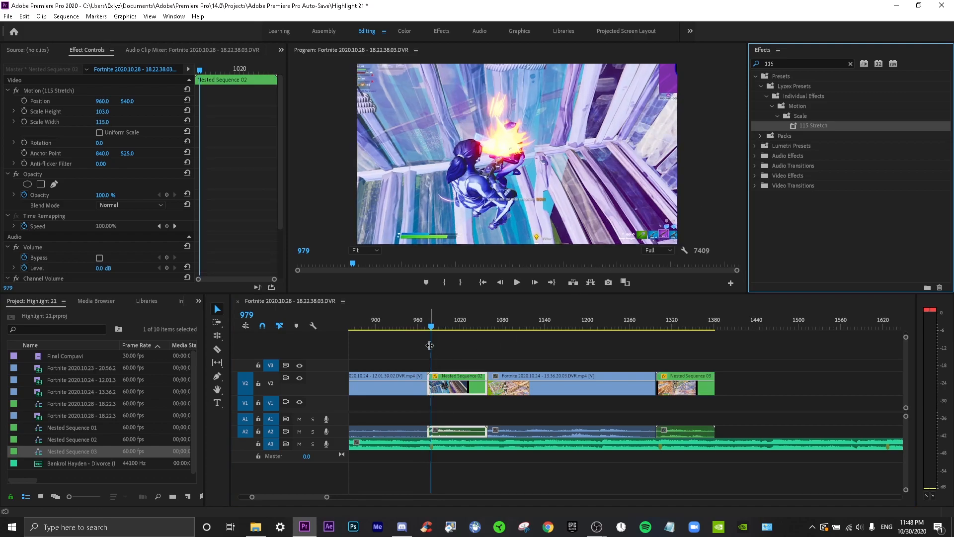
{"action": "left_click_drag", "start_coordinate": [407, 322], "coordinate": [470, 335]}
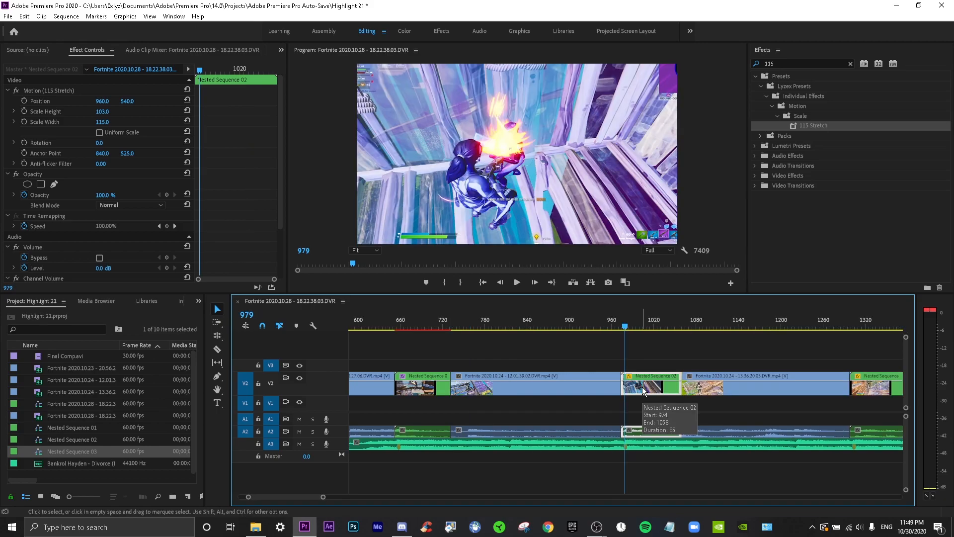
{"action": "key", "text": "ctrl+z"}
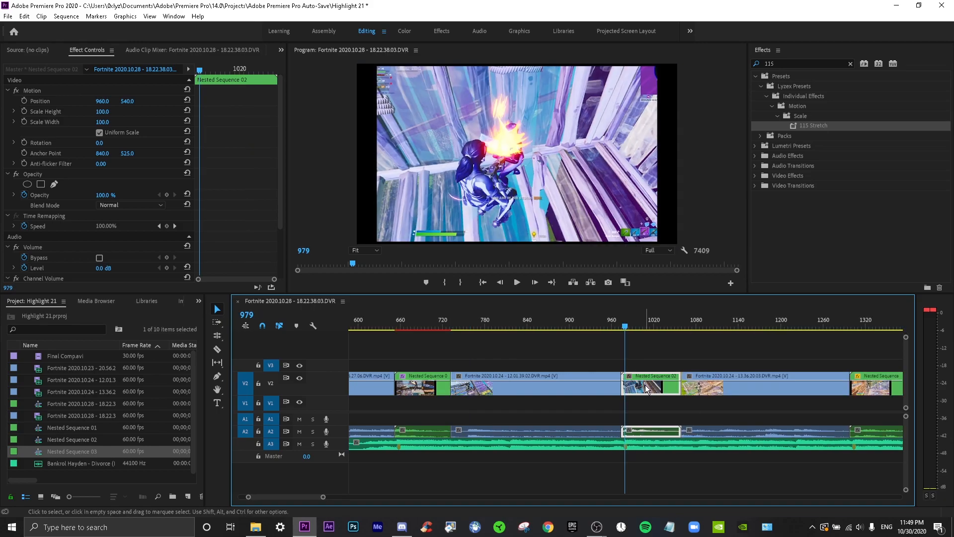
Step: Open the second nested sequence and set its frame size to 1920 by 1080, accepting deletion of all previews
{"action": "double_click", "coordinate": [645, 385]}
{"action": "left_click", "coordinate": [393, 391]}
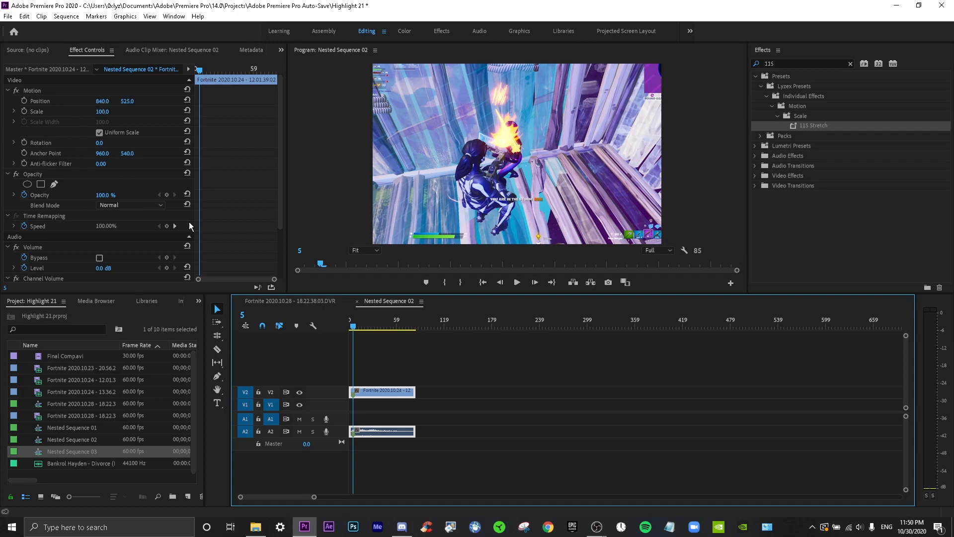
{"action": "left_click", "coordinate": [66, 16]}
{"action": "left_click", "coordinate": [89, 26]}
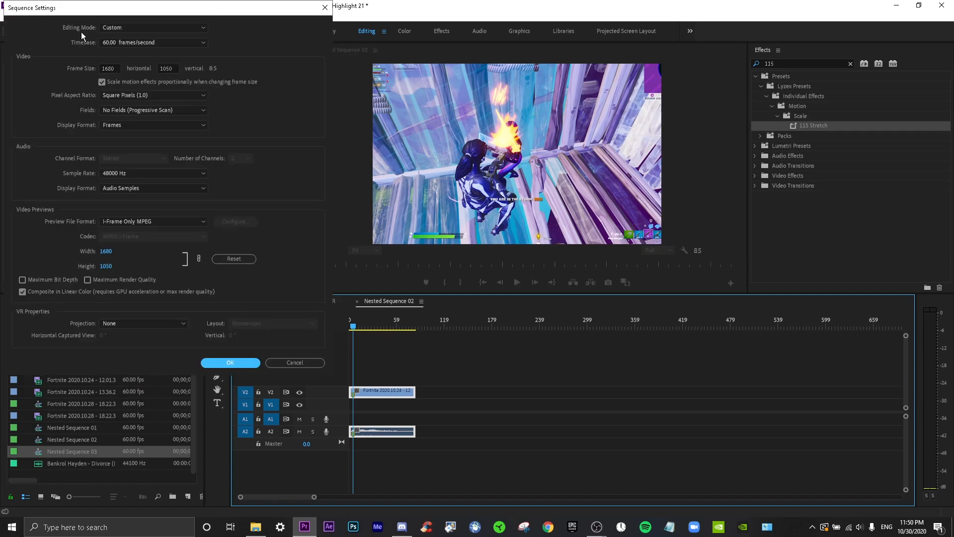
{"action": "double_click", "coordinate": [110, 69]}
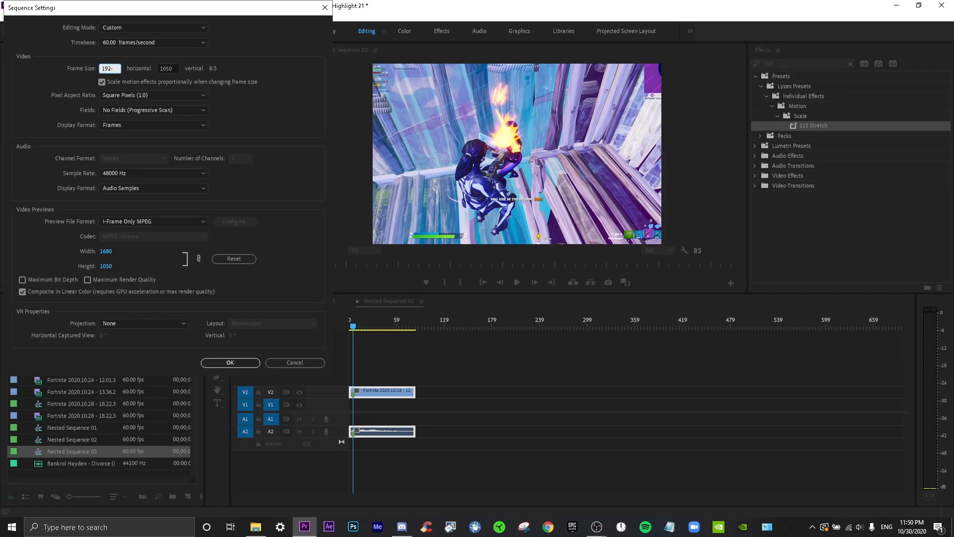
{"action": "key", "text": "Tab"}
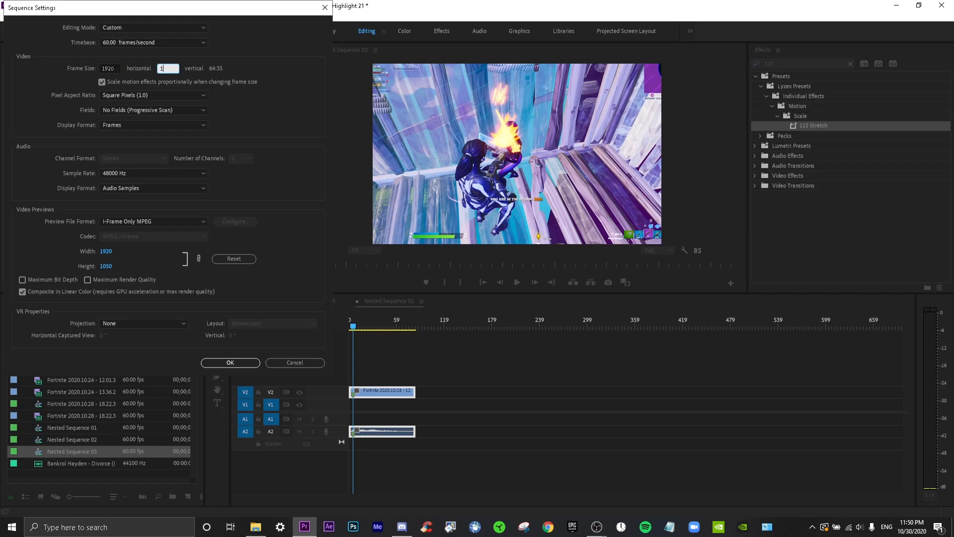
{"action": "type", "text": "1080"}
{"action": "key", "text": "Return"}
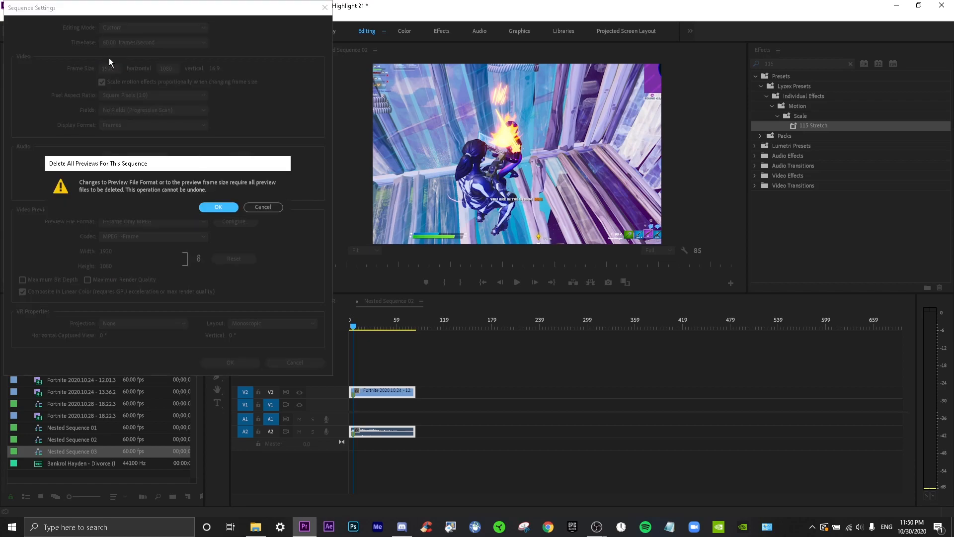
{"action": "left_click", "coordinate": [207, 208]}
{"action": "left_click", "coordinate": [357, 302]}
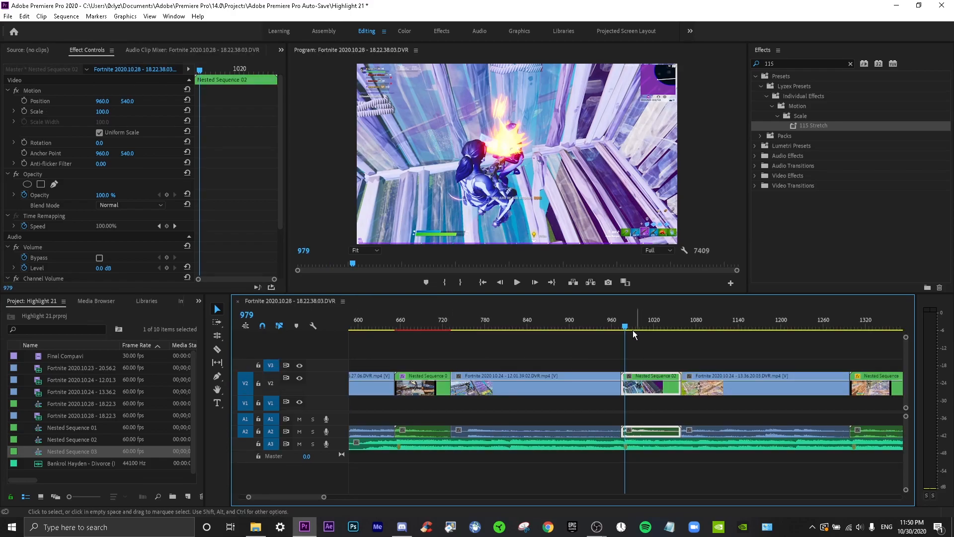
Step: Open the third nested sequence and set its frame size to 1920 by 1080, accepting deletion of its previews
{"action": "left_click", "coordinate": [603, 327]}
{"action": "left_click_drag", "start_coordinate": [603, 327], "coordinate": [848, 346]}
{"action": "double_click", "coordinate": [878, 391]}
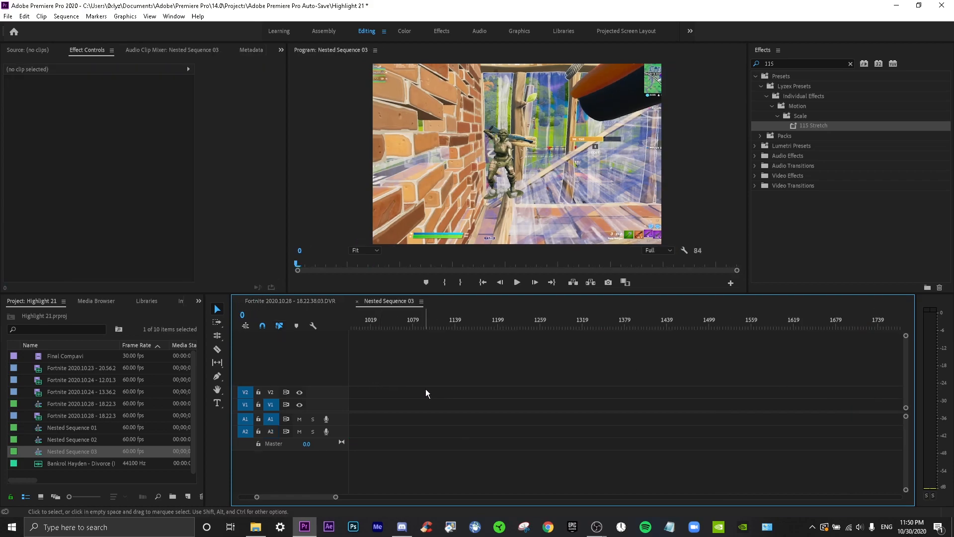
{"action": "scroll", "coordinate": [426, 390], "scroll_direction": "up", "scroll_amount": 6}
{"action": "scroll", "coordinate": [427, 390], "scroll_direction": "up", "scroll_amount": 3}
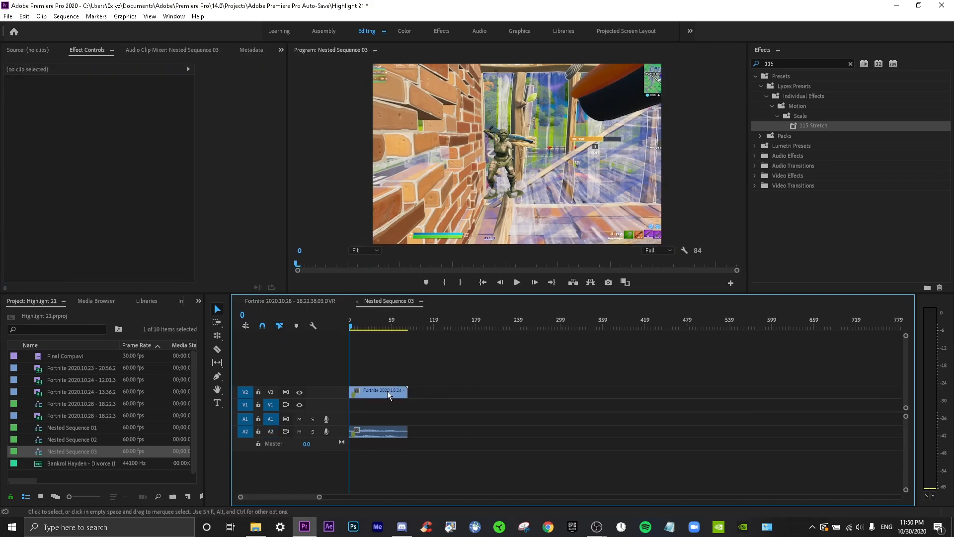
{"action": "left_click", "coordinate": [66, 17]}
{"action": "left_click", "coordinate": [79, 30]}
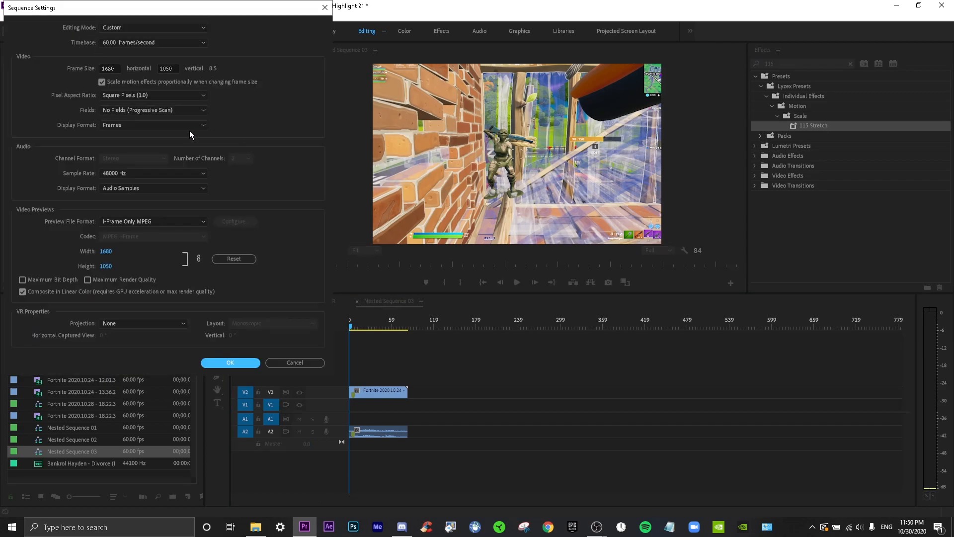
{"action": "double_click", "coordinate": [108, 68]}
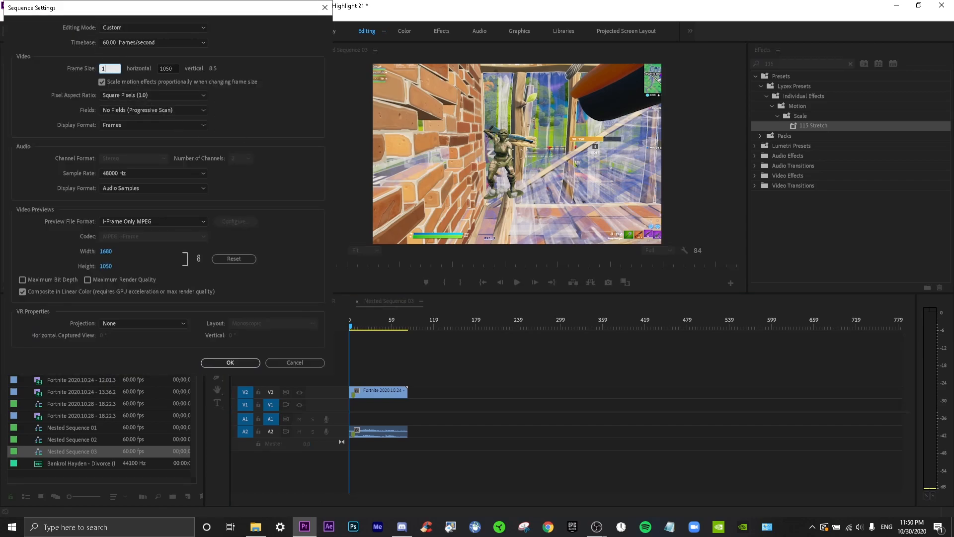
{"action": "double_click", "coordinate": [174, 67]}
{"action": "type", "text": "1"}
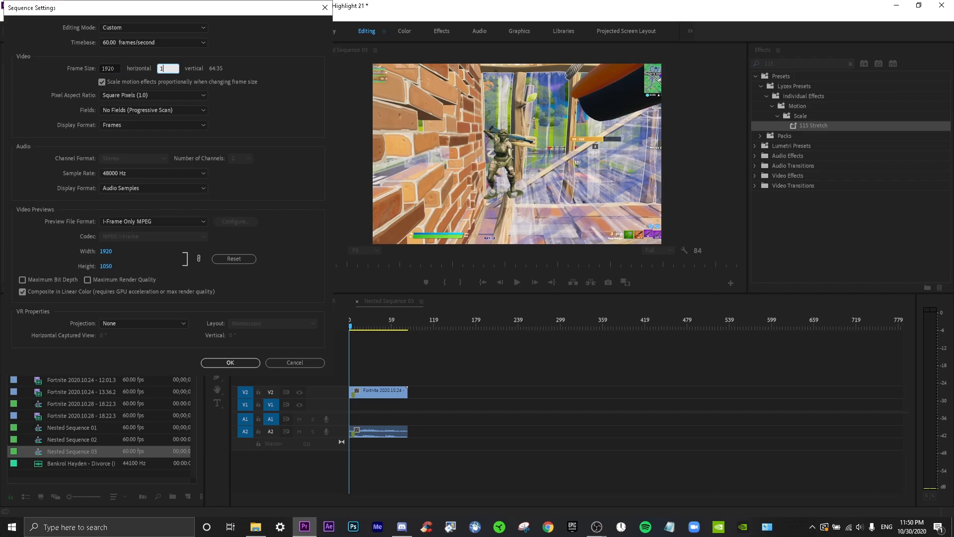
{"action": "type", "text": "080"}
{"action": "key", "text": "Return"}
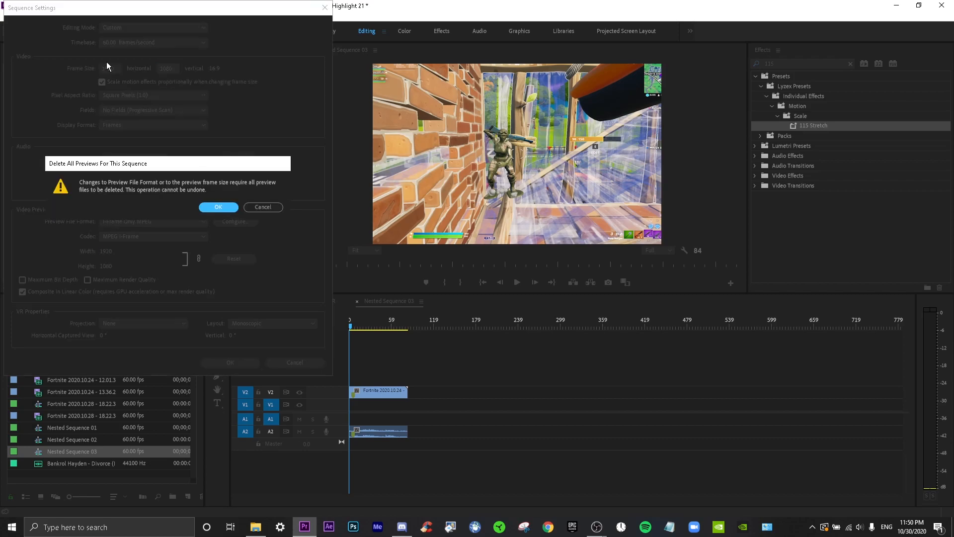
{"action": "left_click", "coordinate": [217, 207]}
{"action": "left_click", "coordinate": [343, 302]}
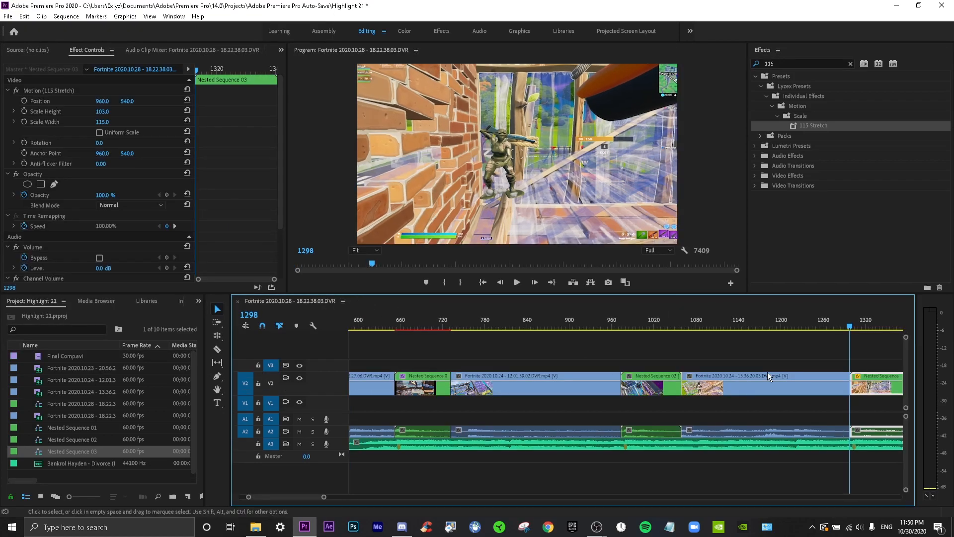
Step: Undo the 115 Stretch preset on the third nested sequence
{"action": "scroll", "coordinate": [745, 365], "scroll_direction": "down", "scroll_amount": 3}
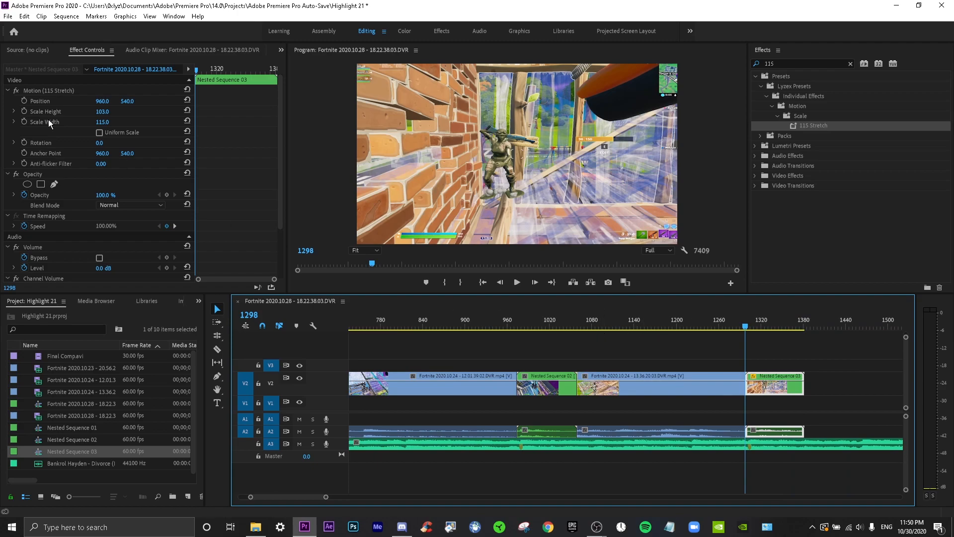
{"action": "left_click", "coordinate": [40, 90]}
{"action": "right_click", "coordinate": [46, 91]}
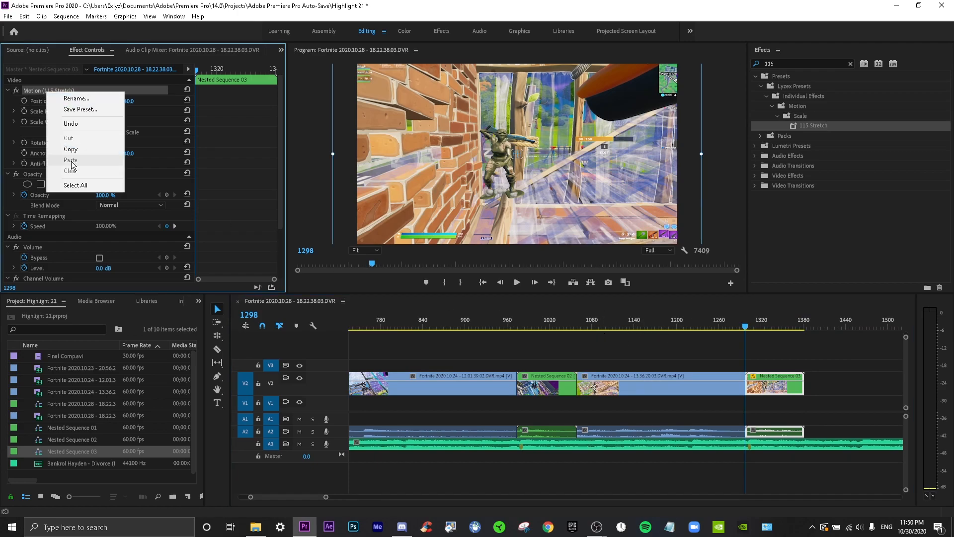
{"action": "left_click", "coordinate": [70, 123]}
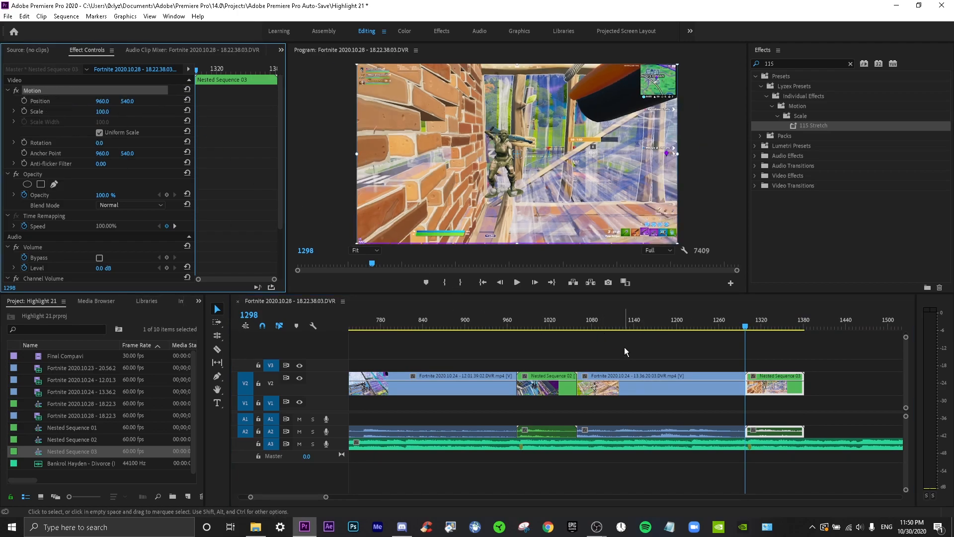
Step: Play back the main sequence through the third nested sequence to check its framing
{"action": "left_click", "coordinate": [719, 329]}
{"action": "key", "text": "space"}
{"action": "left_click", "coordinate": [783, 345]}
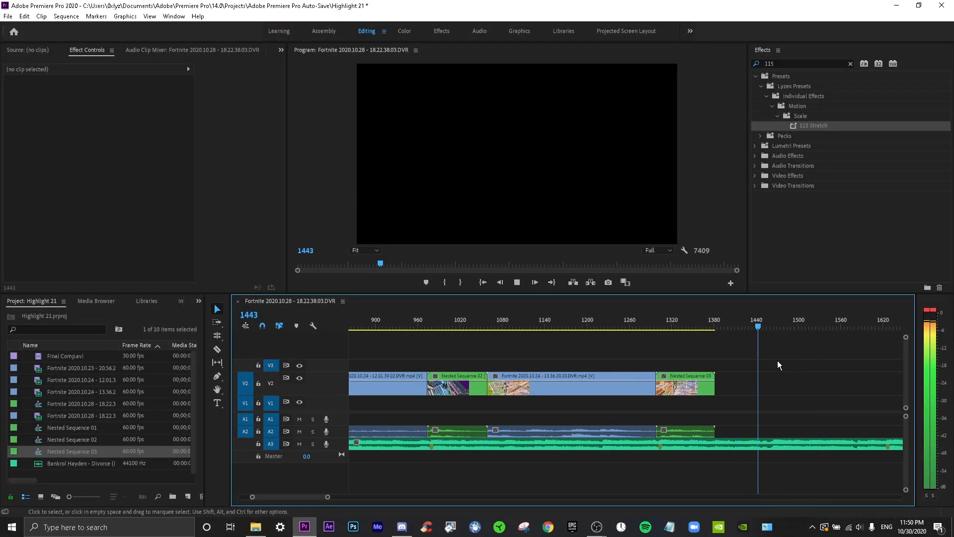
{"action": "key", "text": "space"}
{"action": "scroll", "coordinate": [426, 483], "scroll_direction": "up", "scroll_amount": 3}
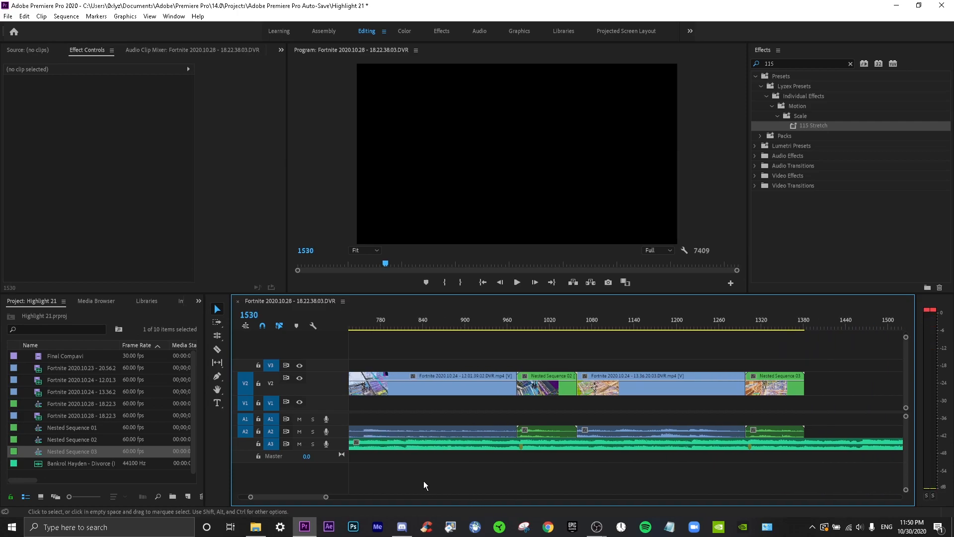
Step: Play the opening section and apply the 115 Stretch preset to the first gameplay clip
{"action": "left_click_drag", "start_coordinate": [324, 497], "coordinate": [340, 498]}
{"action": "left_click", "coordinate": [452, 327]}
{"action": "key", "text": "space"}
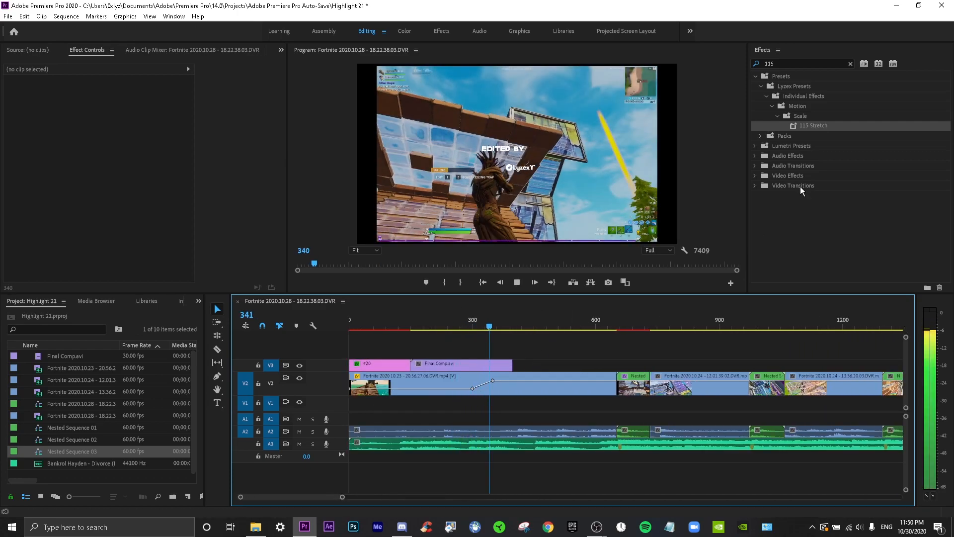
{"action": "left_click", "coordinate": [798, 139]}
{"action": "left_click_drag", "start_coordinate": [814, 125], "coordinate": [607, 380]}
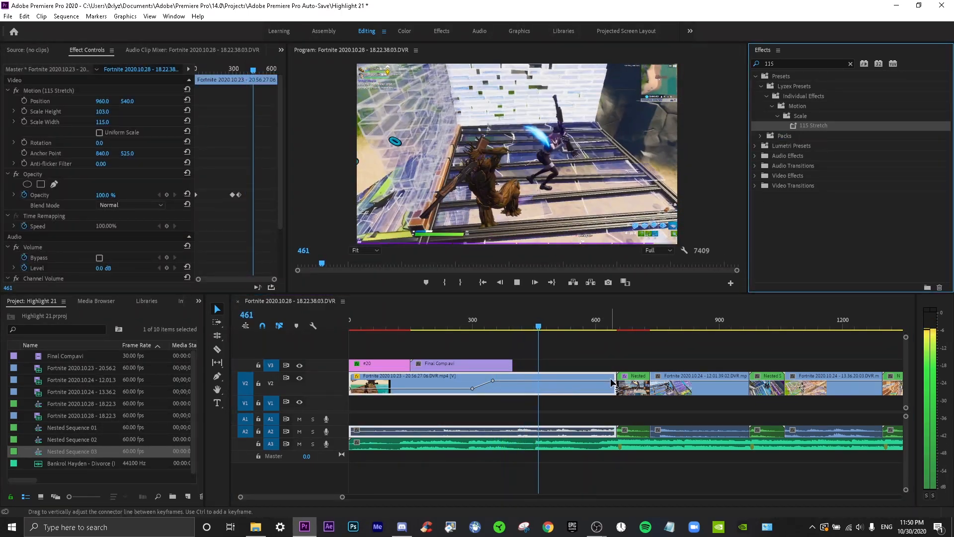
{"action": "left_click", "coordinate": [640, 356]}
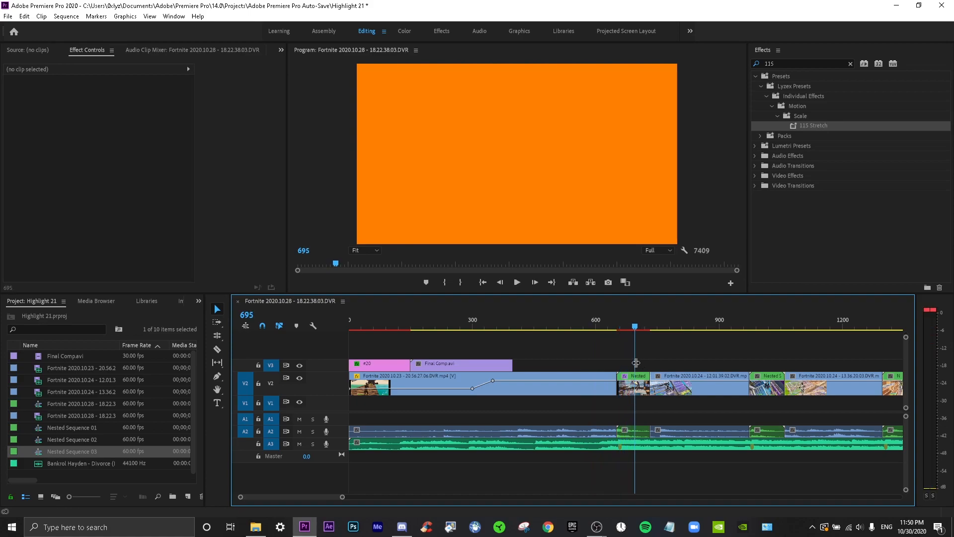
Step: Remove the Twixtor Pro effect from the first nested sequence
{"action": "left_click", "coordinate": [629, 387]}
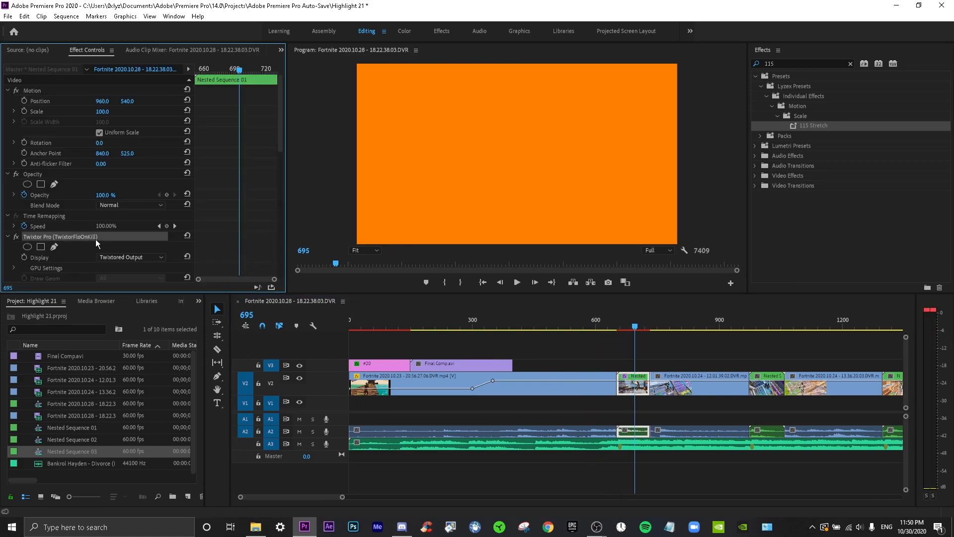
{"action": "right_click", "coordinate": [96, 238]}
{"action": "left_click", "coordinate": [141, 318]}
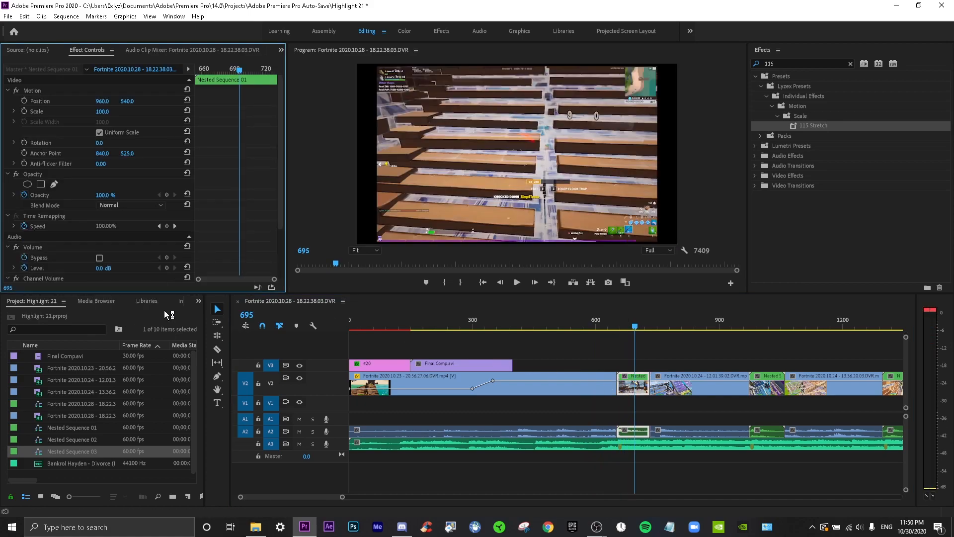
Step: Inspect the contents of the first nested sequence, return to the main sequence and apply the 115 Stretch preset to it
{"action": "double_click", "coordinate": [636, 387]}
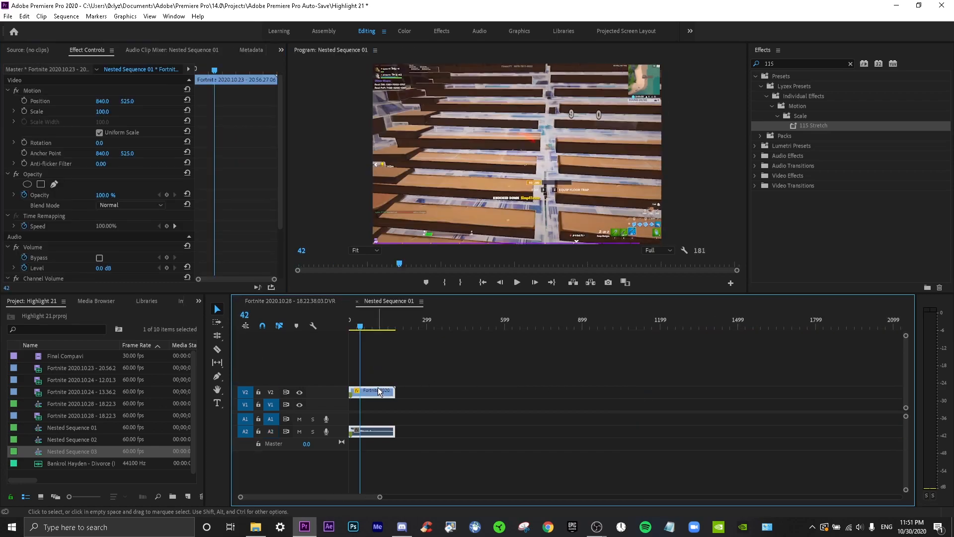
{"action": "left_click", "coordinate": [313, 301]}
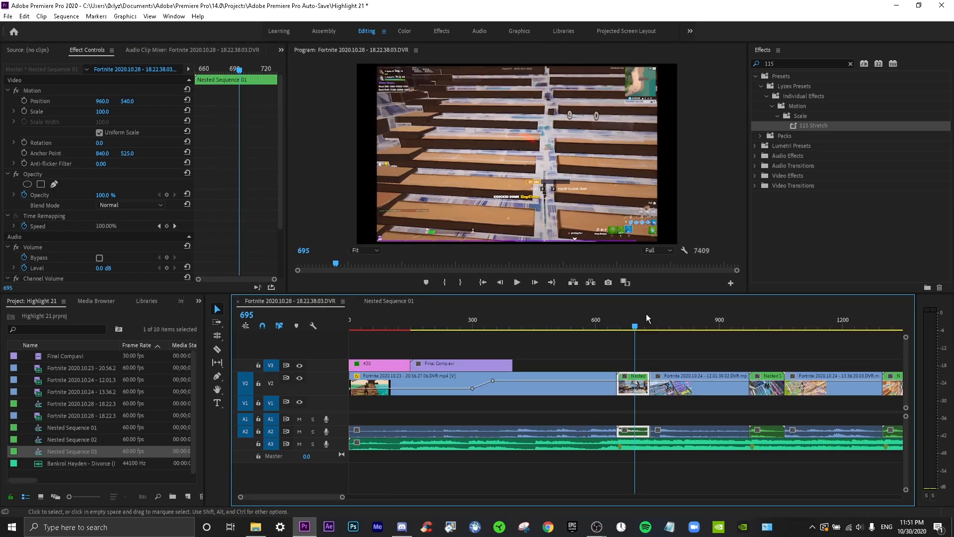
{"action": "left_click_drag", "start_coordinate": [813, 125], "coordinate": [636, 385]}
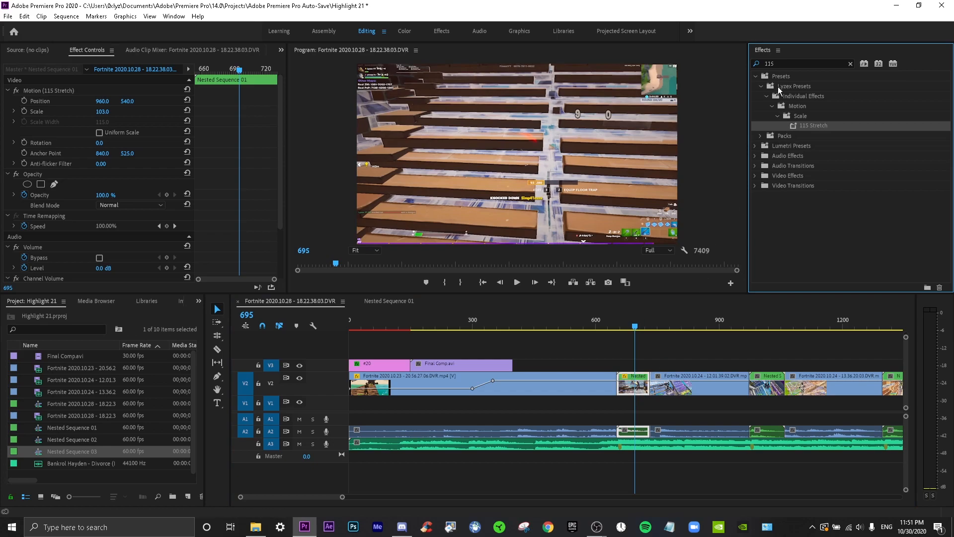
Step: Search the effects for twix and try the TwixtorFloOnKill preset on the first nested sequence
{"action": "left_click_drag", "start_coordinate": [780, 64], "coordinate": [716, 77]}
{"action": "type", "text": "tw"}
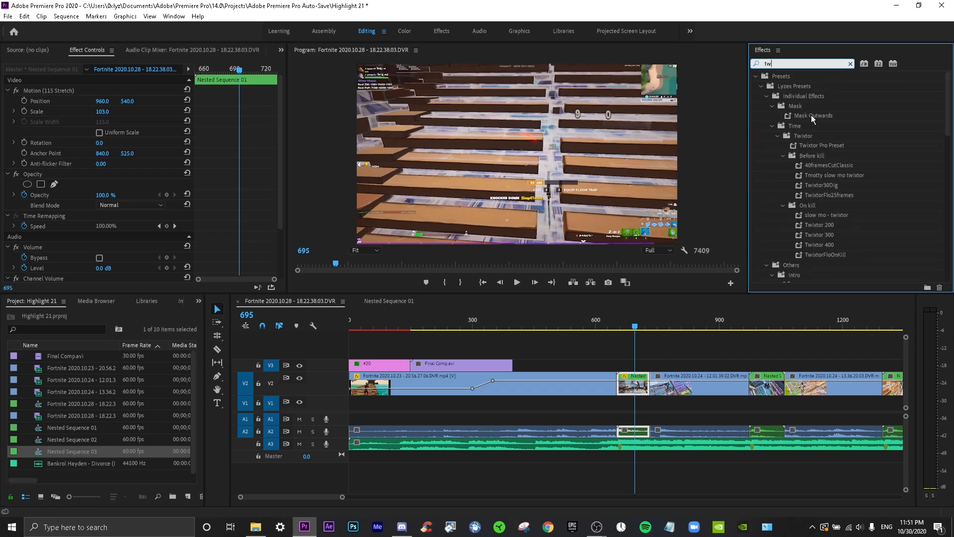
{"action": "type", "text": "ix"}
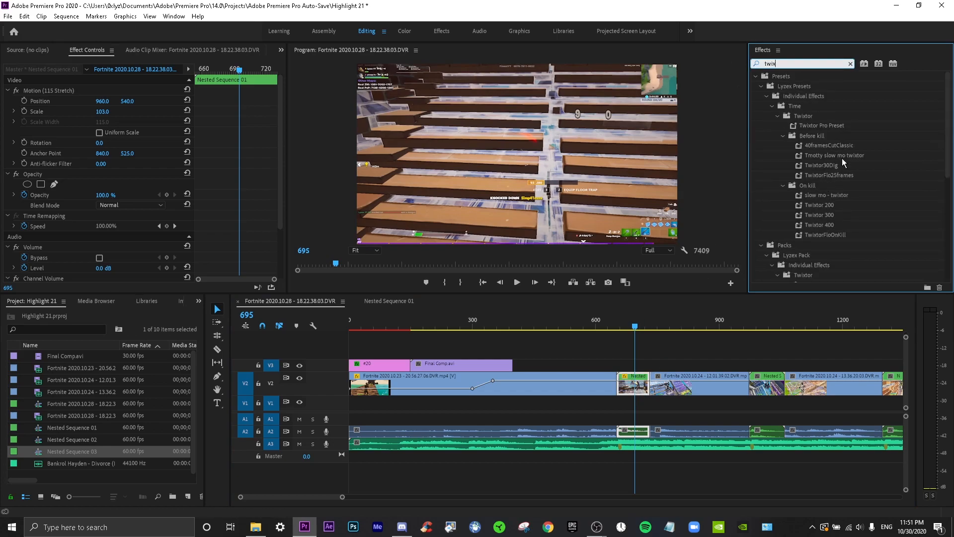
{"action": "left_click_drag", "start_coordinate": [839, 234], "coordinate": [634, 388]}
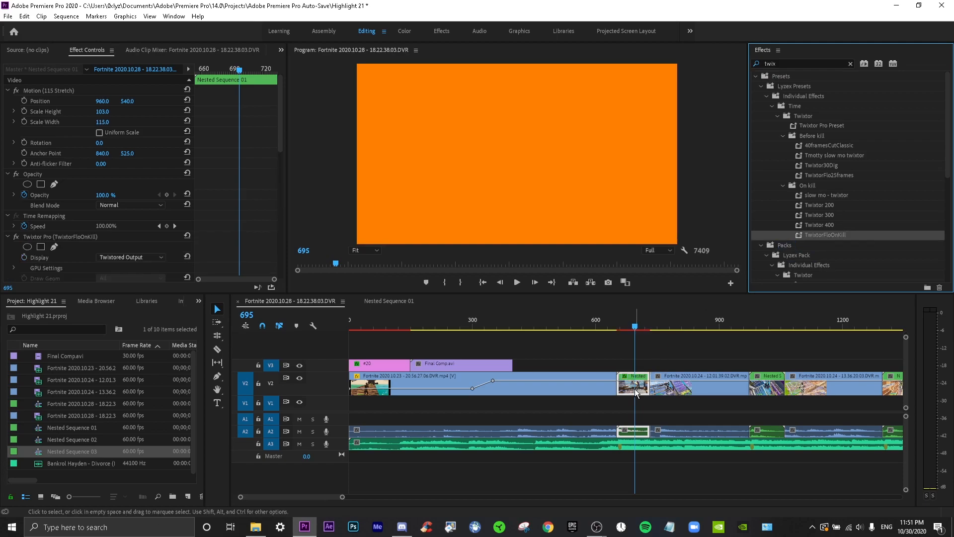
Step: Nest the stretched first nested sequence again and apply the TwixtorFloOnKill preset to the new nest
{"action": "right_click", "coordinate": [635, 380]}
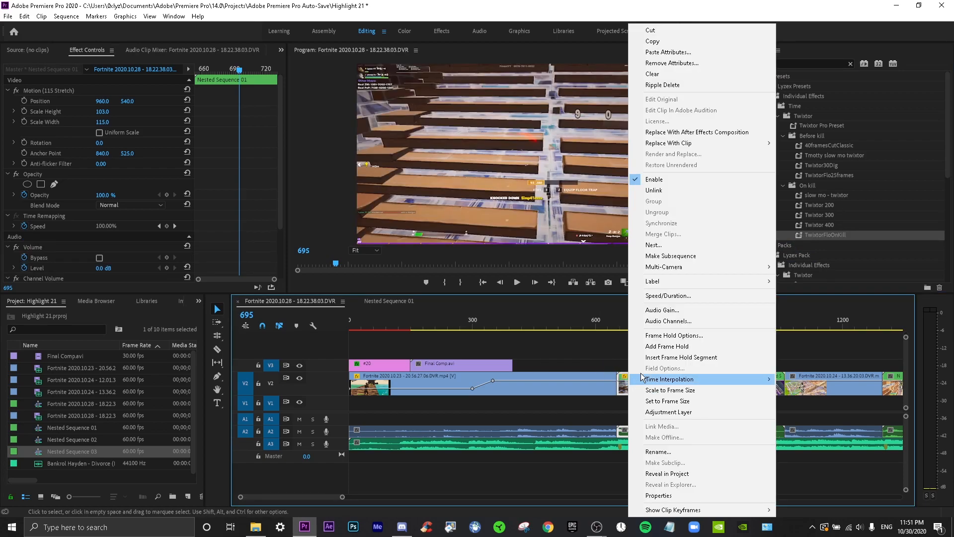
{"action": "left_click", "coordinate": [656, 243]}
{"action": "left_click", "coordinate": [50, 44]}
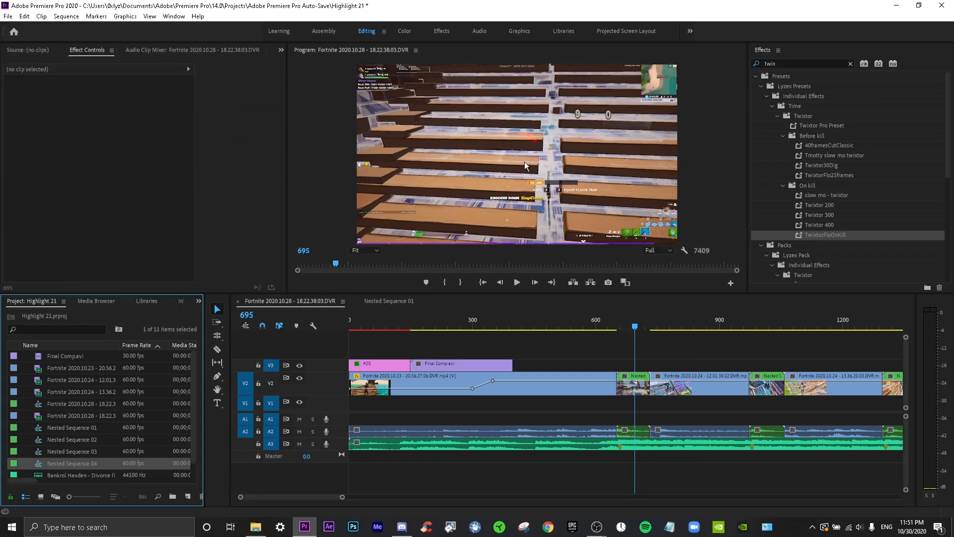
{"action": "left_click_drag", "start_coordinate": [807, 235], "coordinate": [631, 382]}
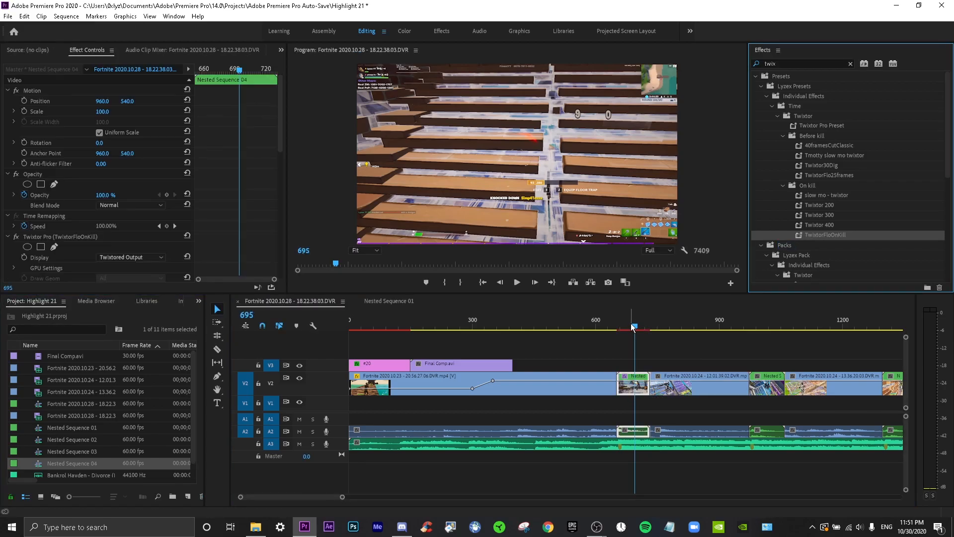
Step: Play back the main sequence from just before the first nested shot through the last clip
{"action": "left_click", "coordinate": [609, 327]}
{"action": "key", "text": "space"}
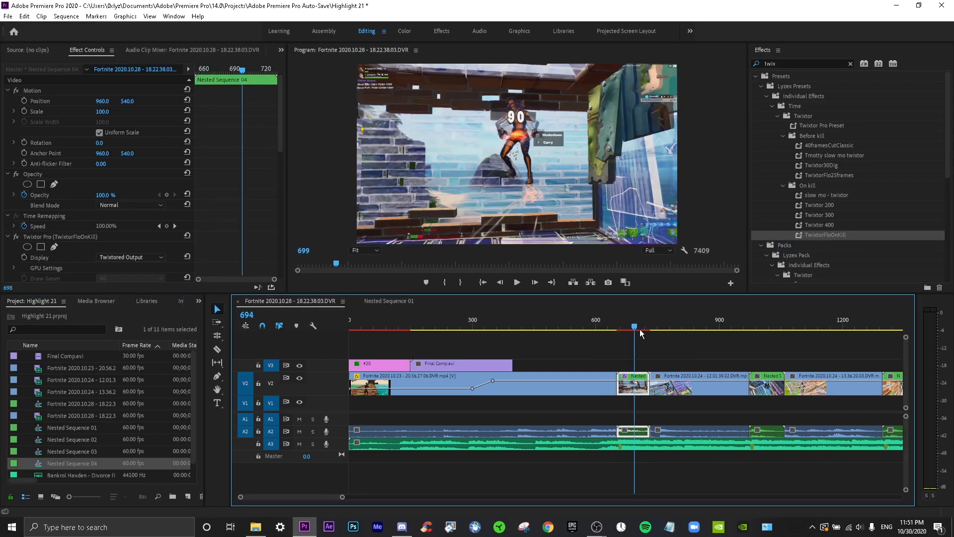
{"action": "left_click", "coordinate": [761, 351]}
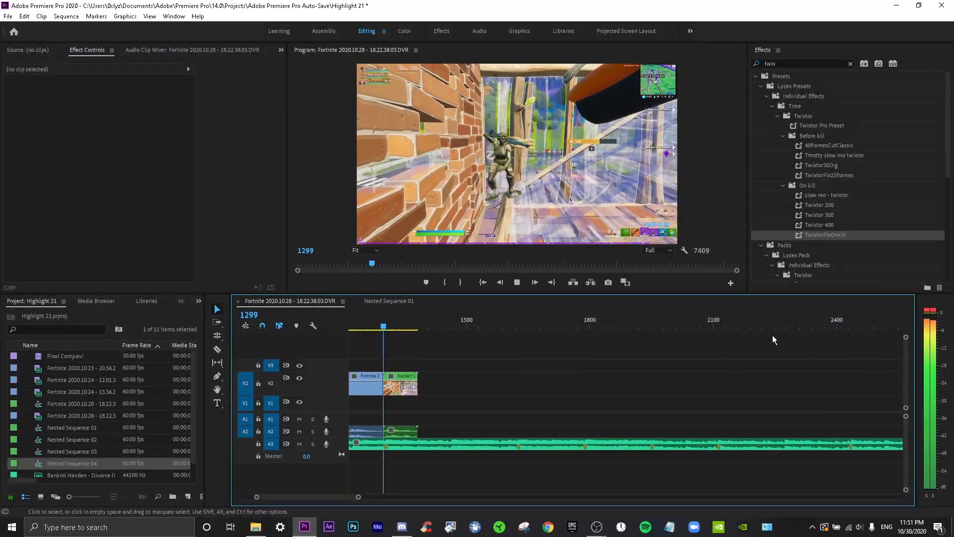
{"action": "key", "text": "space"}
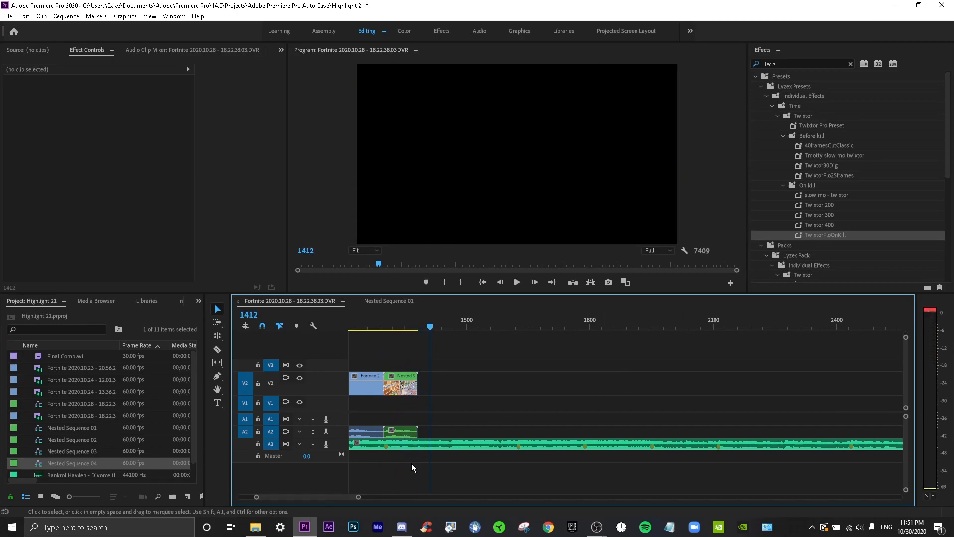
Step: Add the Fortnite 2020.10.24 - 13.41.12.04.DVR clip from File Explorer after the last nested shot and play its opening
{"action": "left_click_drag", "start_coordinate": [358, 499], "coordinate": [384, 502]}
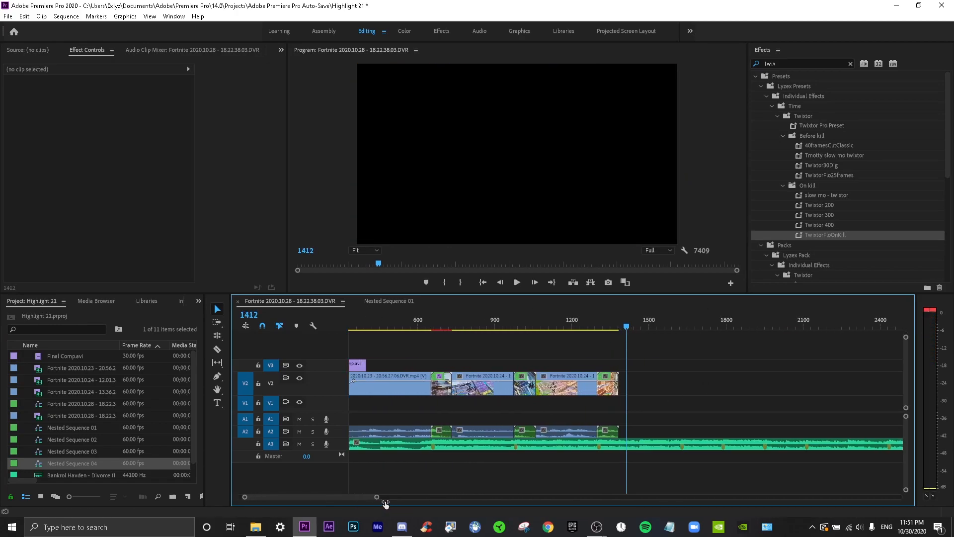
{"action": "left_click", "coordinate": [255, 526]}
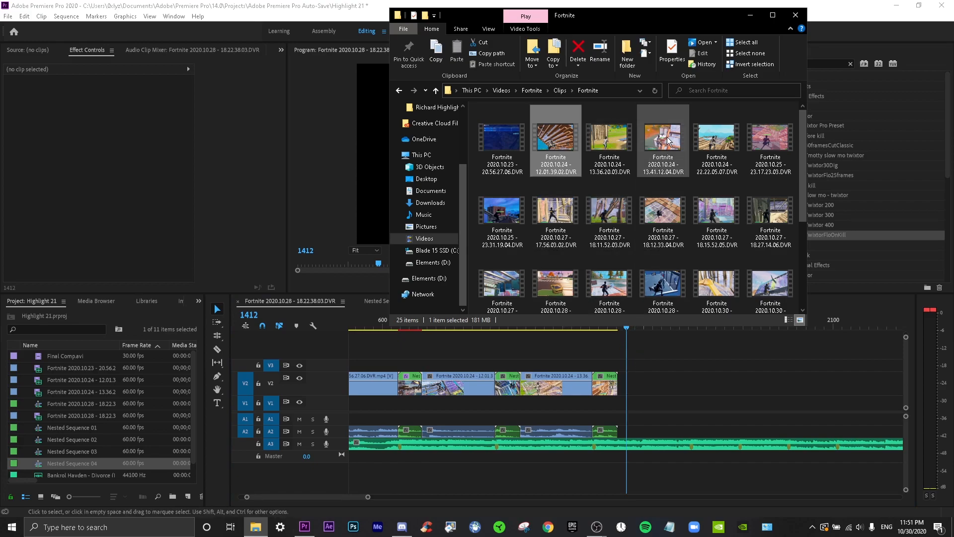
{"action": "left_click_drag", "start_coordinate": [669, 144], "coordinate": [619, 379]}
{"action": "scroll", "coordinate": [671, 345], "scroll_direction": "down", "scroll_amount": 3}
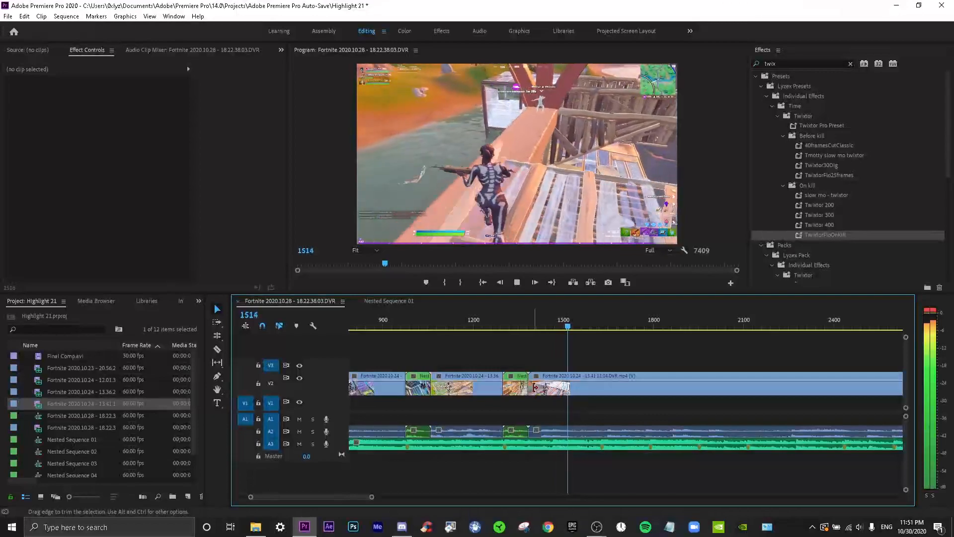
{"action": "key", "text": "space"}
{"action": "scroll", "coordinate": [621, 393], "scroll_direction": "down", "scroll_amount": 3}
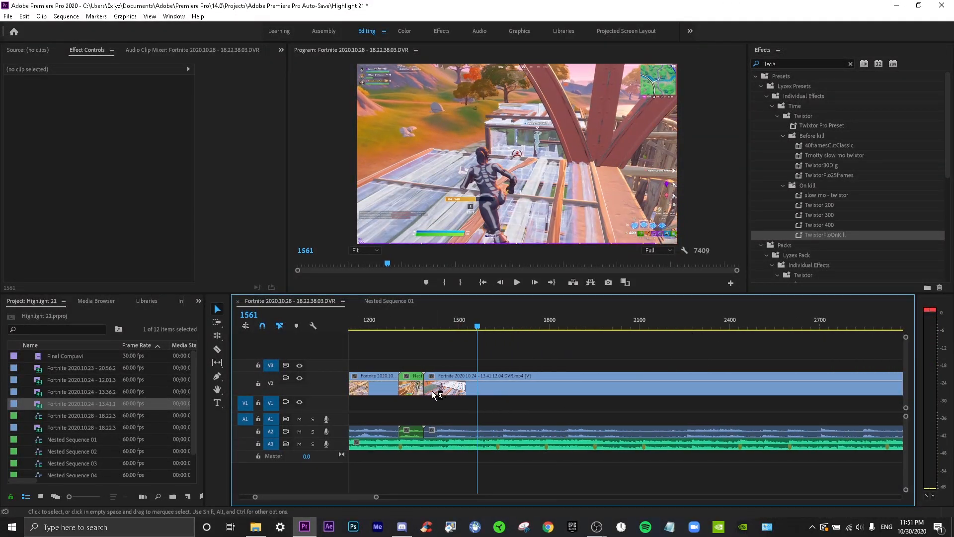
Step: Trim the start of the new clip, shift it earlier in the sequence, and mark its kill-shot frame at 2325
{"action": "left_click_drag", "start_coordinate": [436, 395], "coordinate": [681, 395]}
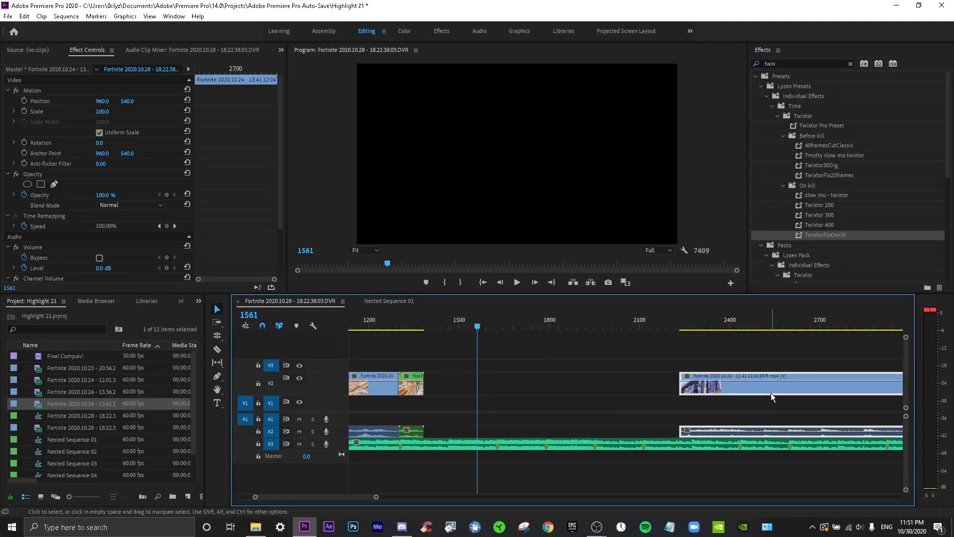
{"action": "left_click_drag", "start_coordinate": [770, 392], "coordinate": [542, 393]}
{"action": "left_click_drag", "start_coordinate": [571, 325], "coordinate": [708, 347]}
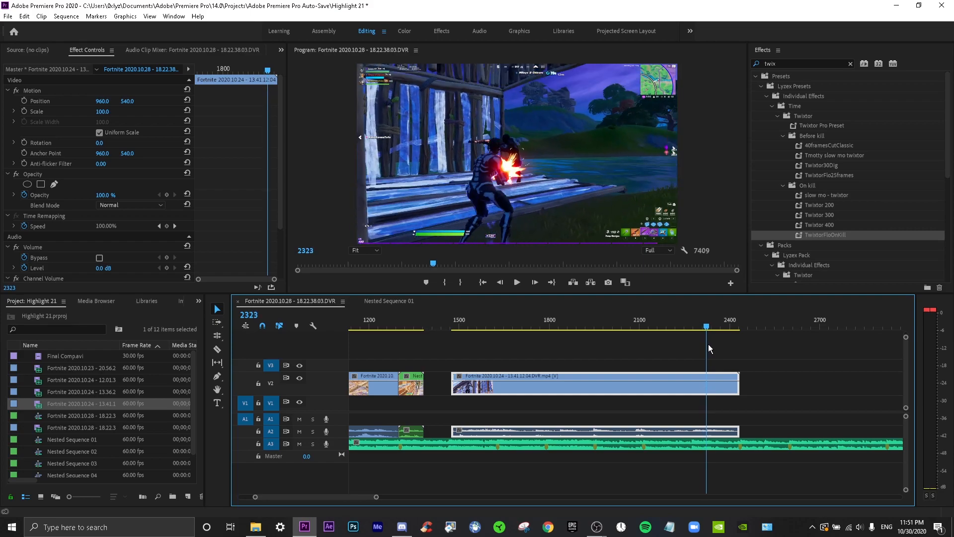
{"action": "key", "text": "Right"}
{"action": "key", "text": "Right"}
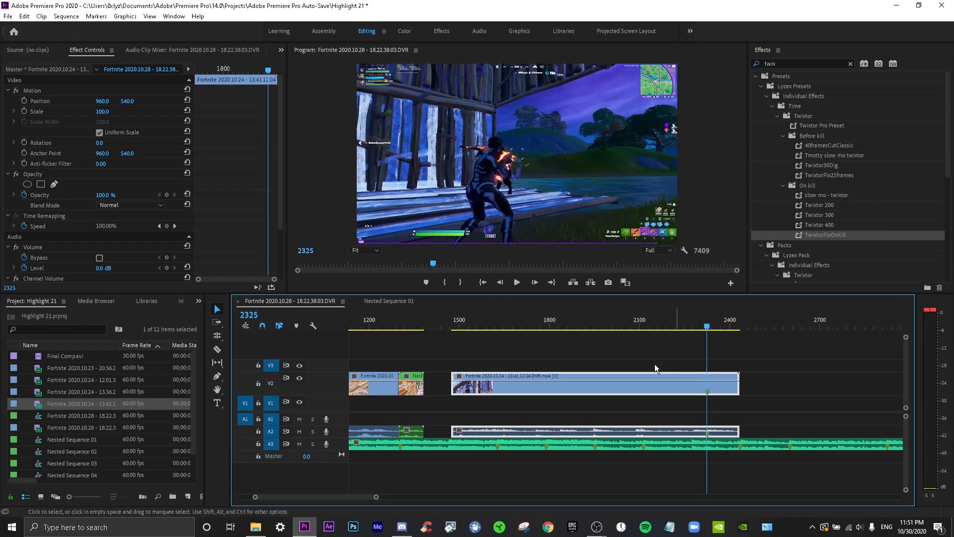
Step: Trim the new clip's start further and butt it against the last nest, aligning its kill marker with the music beat marker at frame 1626
{"action": "mouse_move", "coordinate": [452, 383]}
{"action": "left_mouse_down"}
{"action": "mouse_move", "coordinate": [581, 399]}
{"action": "mouse_move", "coordinate": [674, 394]}
{"action": "left_mouse_up"}
{"action": "left_click_drag", "start_coordinate": [701, 393], "coordinate": [425, 391]}
{"action": "left_click", "coordinate": [424, 318]}
{"action": "key", "text": "space"}
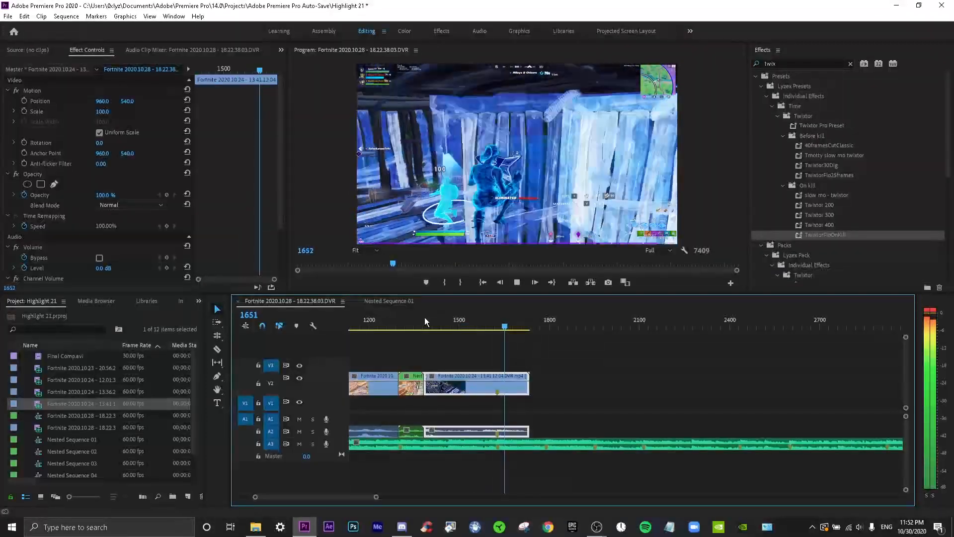
{"action": "left_click", "coordinate": [496, 327]}
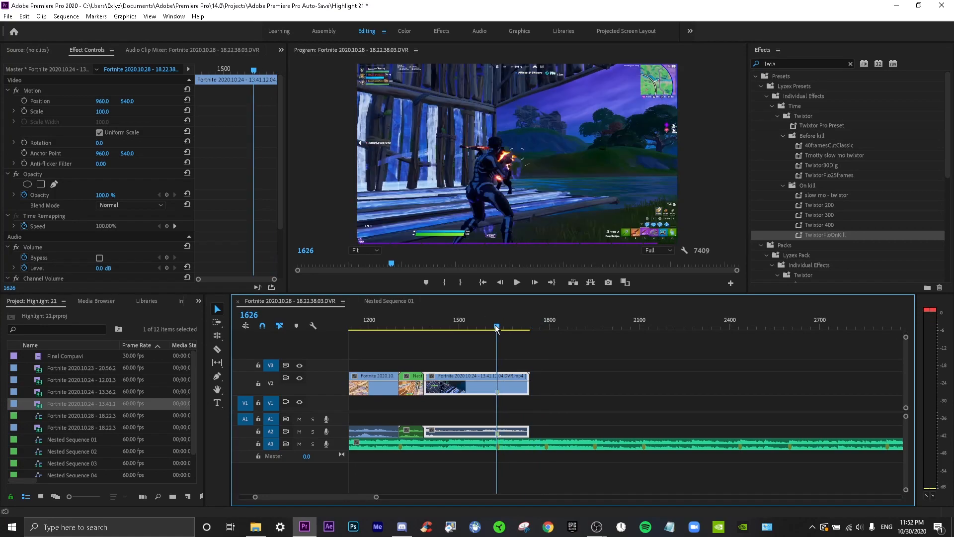
{"action": "left_click", "coordinate": [264, 313]}
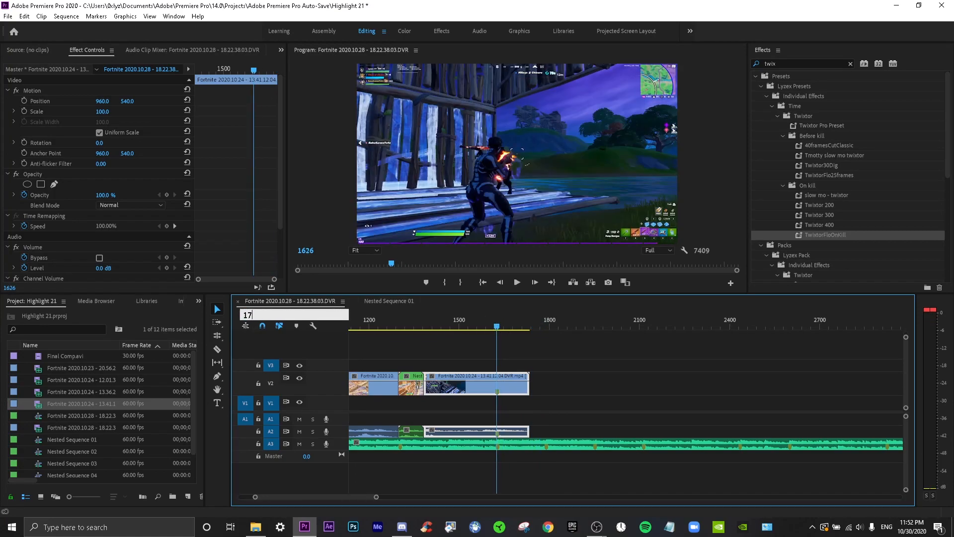
{"action": "type", "text": "17"}
{"action": "key", "text": "Return"}
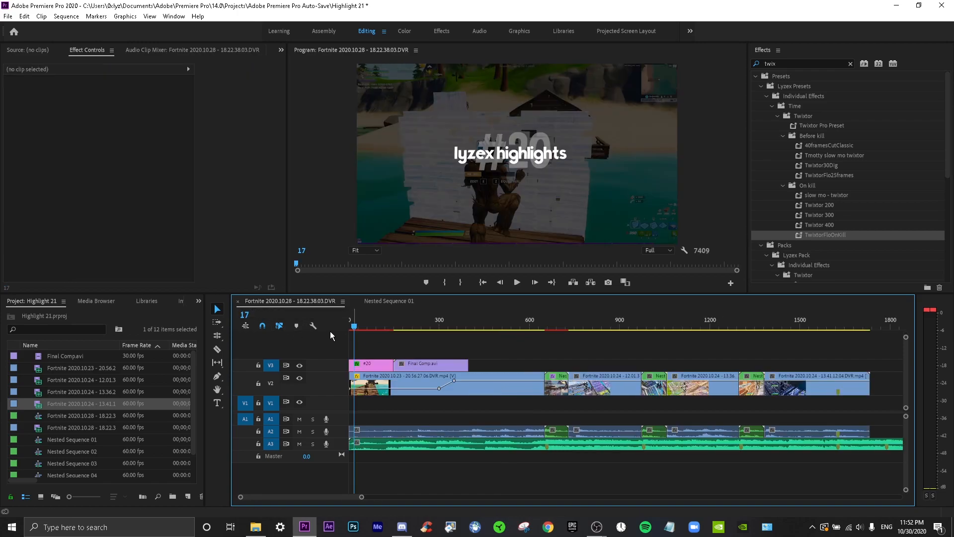
{"action": "key", "text": "ctrl+z"}
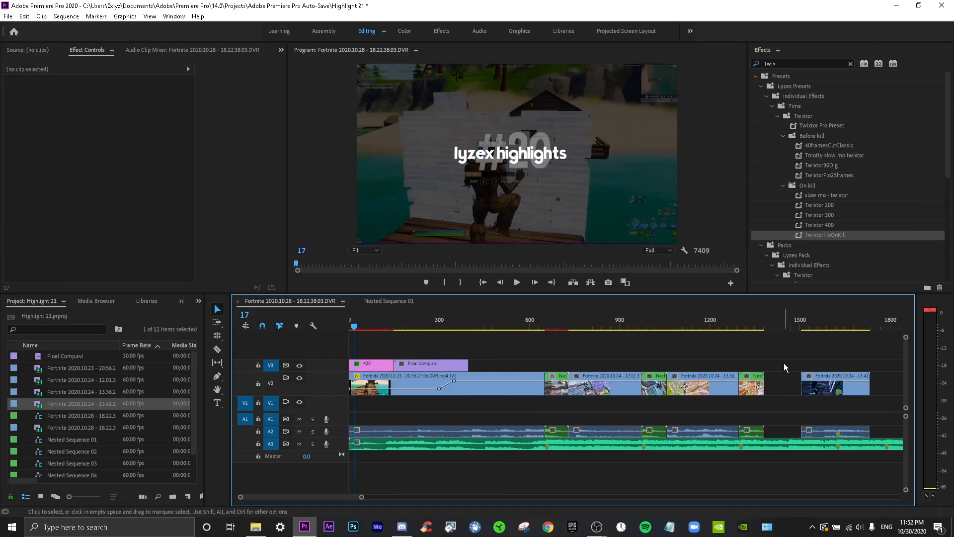
{"action": "left_click", "coordinate": [24, 16]}
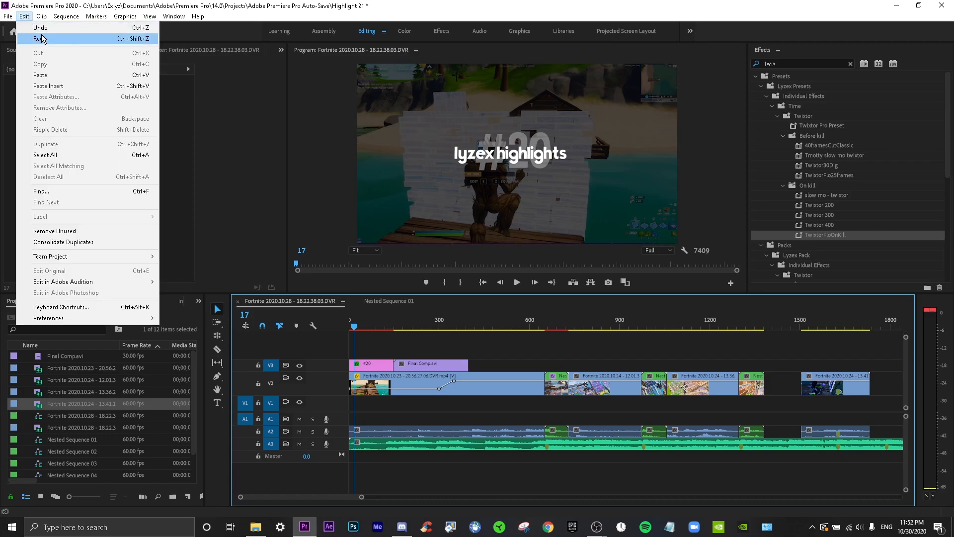
{"action": "left_click", "coordinate": [31, 38]}
{"action": "left_click_drag", "start_coordinate": [734, 327], "coordinate": [838, 328]}
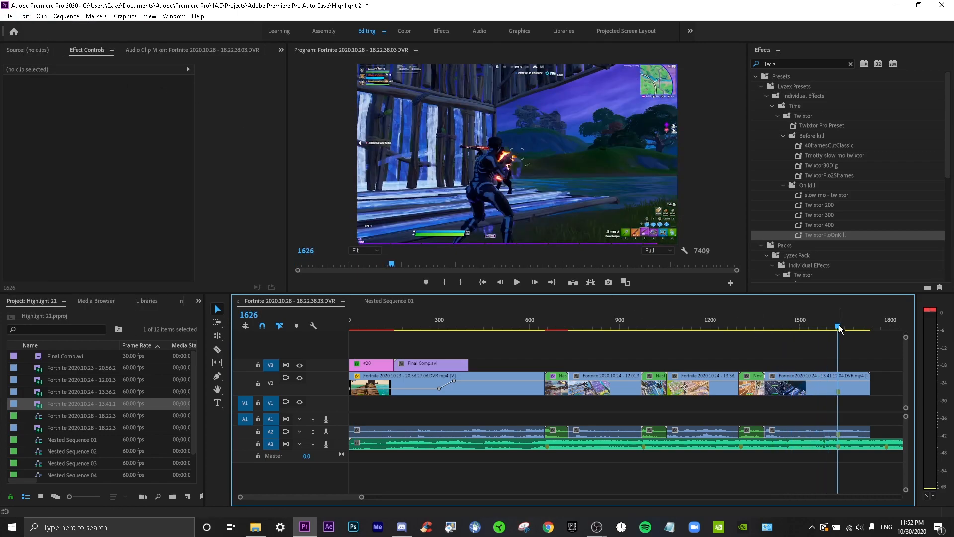
Step: Trim the end of the last clip to frame 1706
{"action": "left_click", "coordinate": [259, 313]}
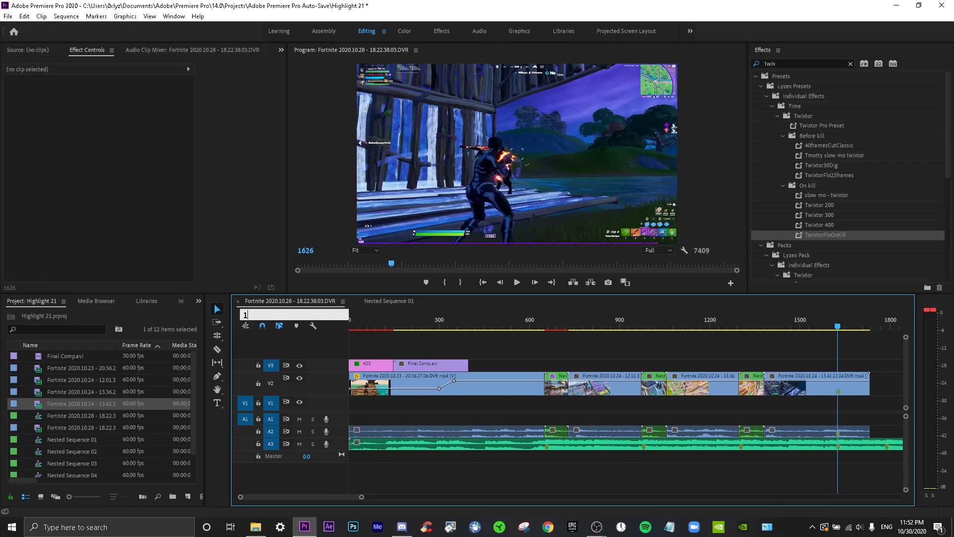
{"action": "key", "text": "Return"}
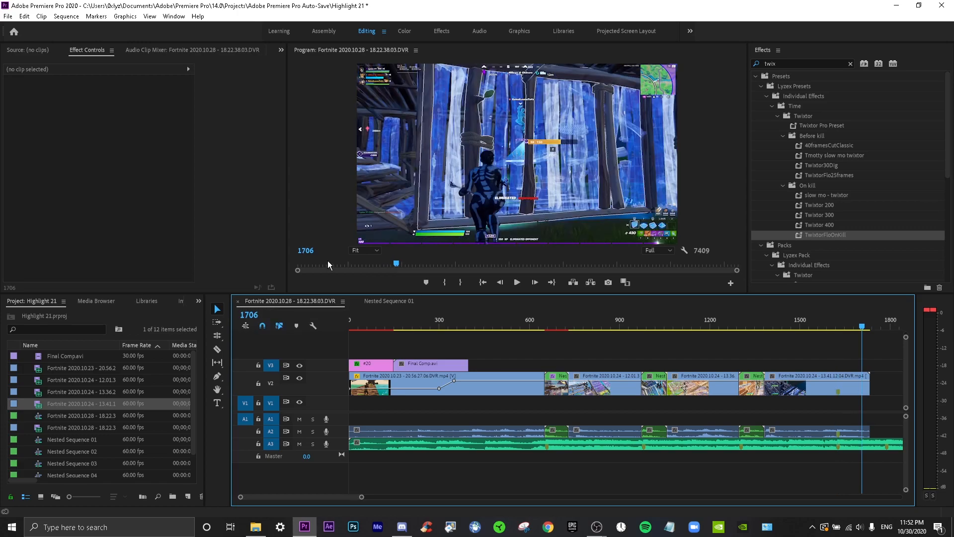
{"action": "left_click_drag", "start_coordinate": [872, 392], "coordinate": [863, 391]}
Step: Cut the last clip at frame 1622, just before its kill marker
{"action": "left_click_drag", "start_coordinate": [846, 328], "coordinate": [840, 326]}
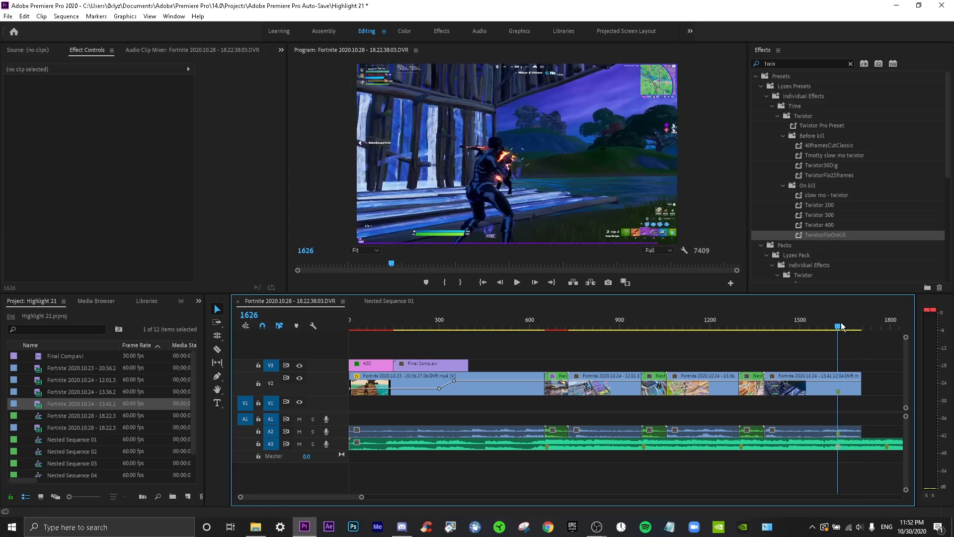
{"action": "key", "text": "c"}
{"action": "left_click", "coordinate": [837, 332]}
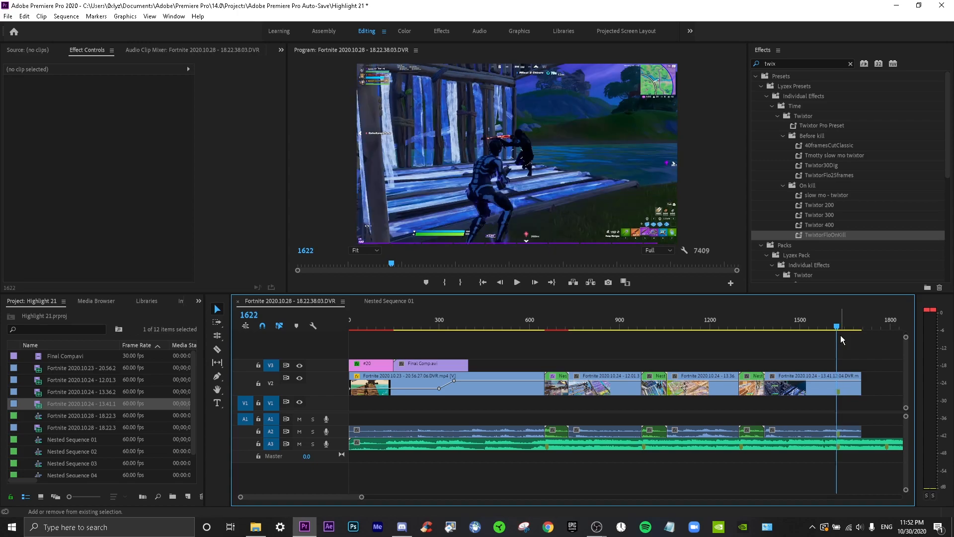
{"action": "left_click", "coordinate": [839, 388]}
{"action": "key", "text": "v"}
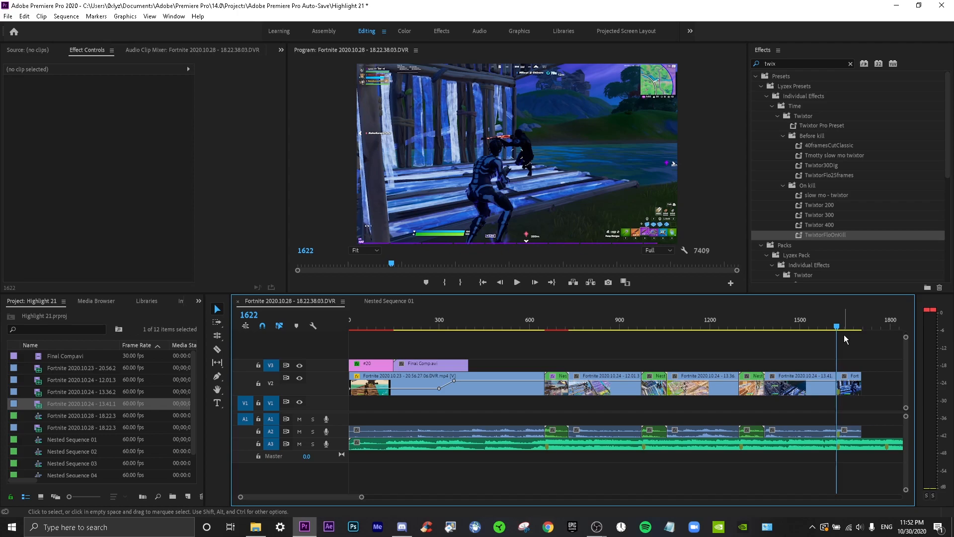
Step: Play back the newly cut kill shot and the preceding shots to judge their timing against the music
{"action": "left_click", "coordinate": [816, 328]}
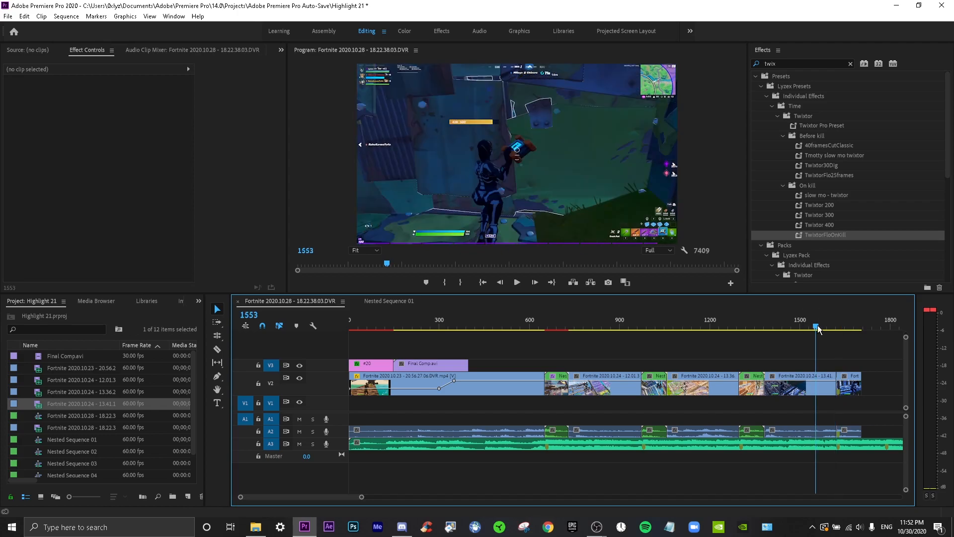
{"action": "key", "text": "space"}
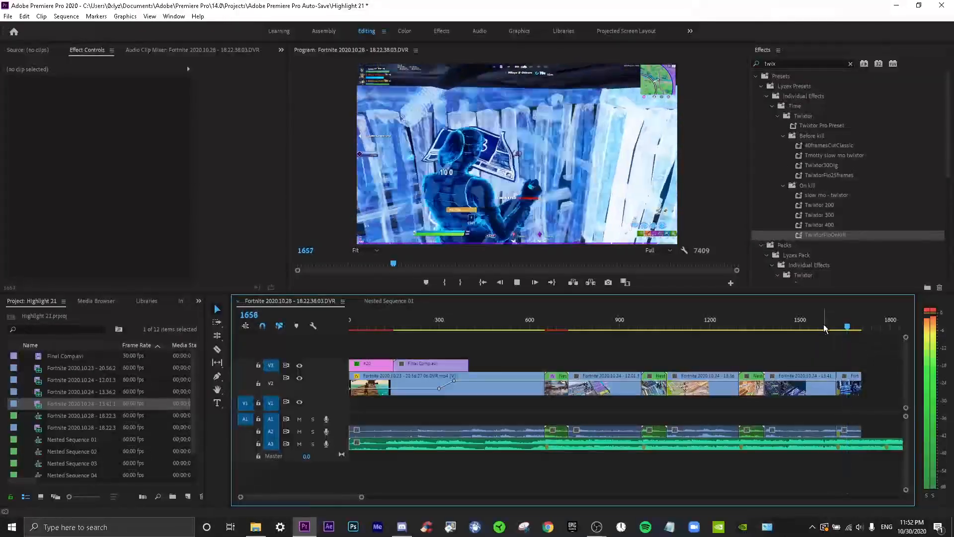
{"action": "left_click", "coordinate": [666, 327]}
{"action": "left_click", "coordinate": [726, 327]}
{"action": "key", "text": "space"}
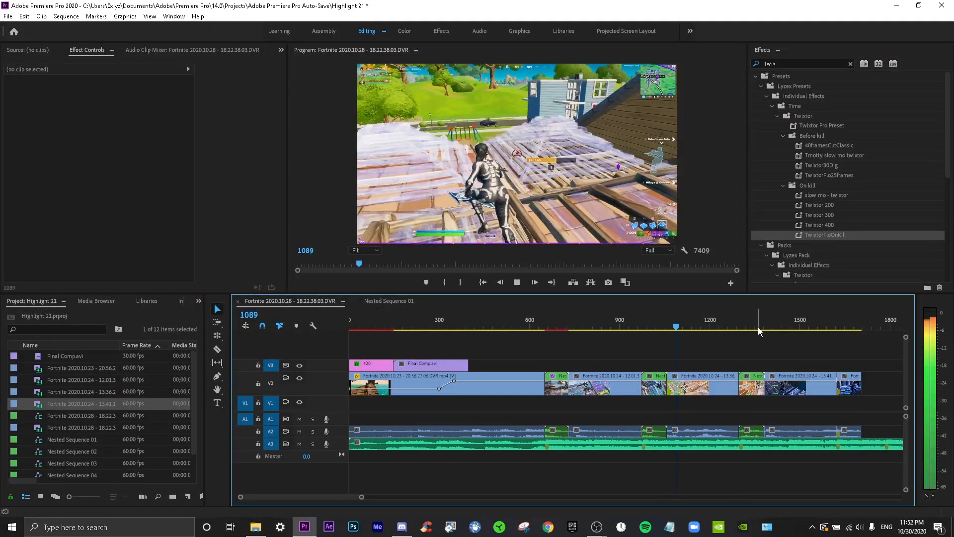
{"action": "scroll", "coordinate": [819, 333], "scroll_direction": "down", "scroll_amount": 2}
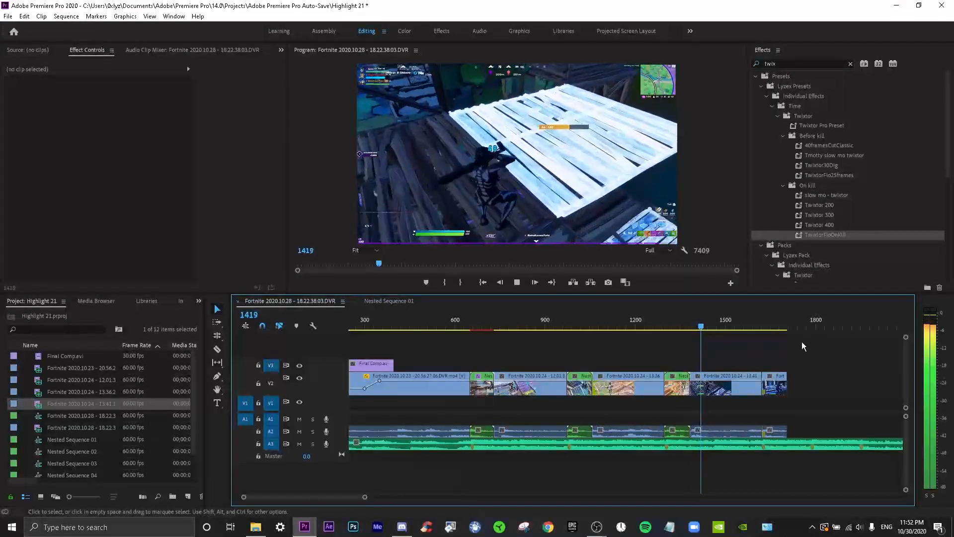
{"action": "key", "text": "space"}
Step: Add a beat marker to the music track at frame 1464
{"action": "left_click", "coordinate": [714, 322]}
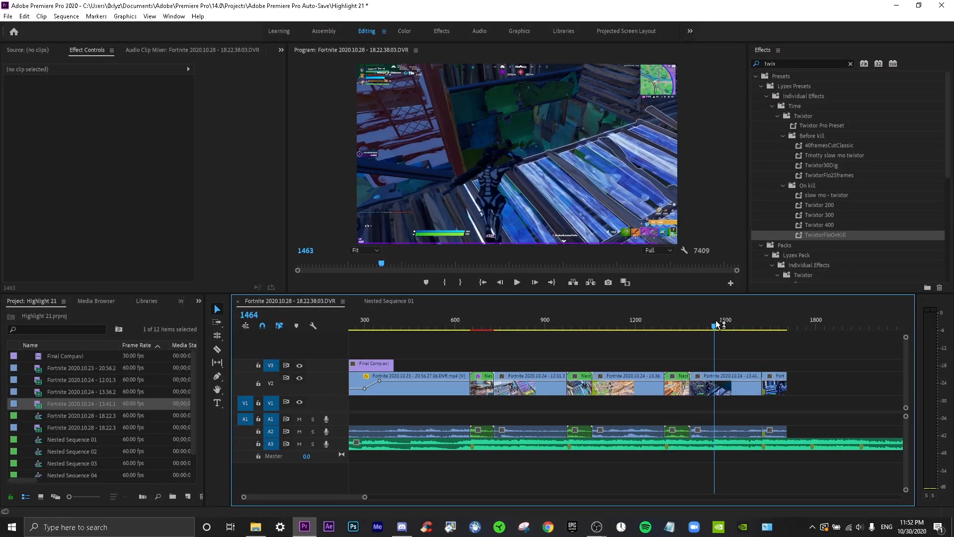
{"action": "left_click", "coordinate": [725, 443]}
{"action": "key", "text": "m"}
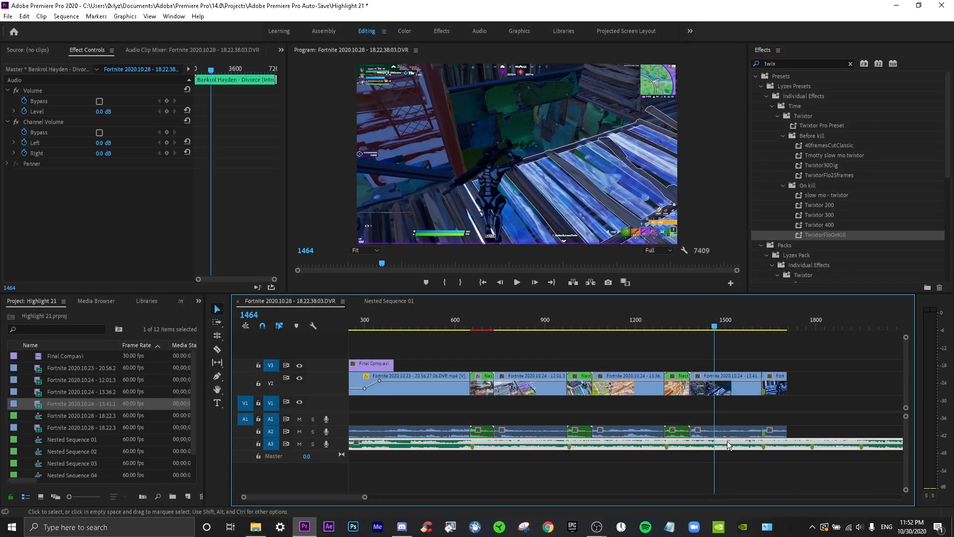
Step: Shorten the first piece of the last clip and move both pieces against the previous nest, with their cut at the frame 1464 marker
{"action": "left_click", "coordinate": [843, 420]}
{"action": "left_click_drag", "start_coordinate": [732, 356], "coordinate": [782, 392]}
{"action": "left_click_drag", "start_coordinate": [691, 390], "coordinate": [731, 391]}
{"action": "left_click_drag", "start_coordinate": [749, 391], "coordinate": [704, 393]}
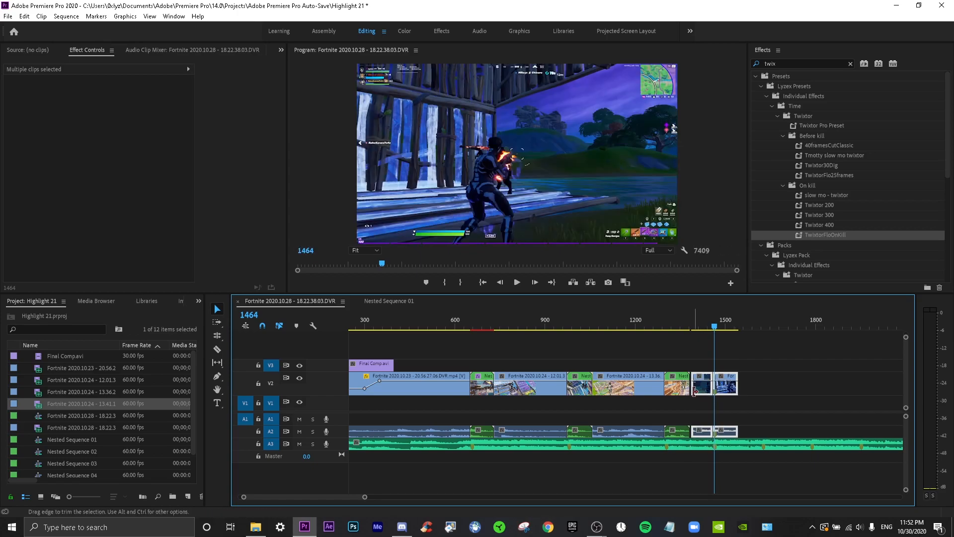
{"action": "left_click", "coordinate": [687, 326]}
{"action": "key", "text": "space"}
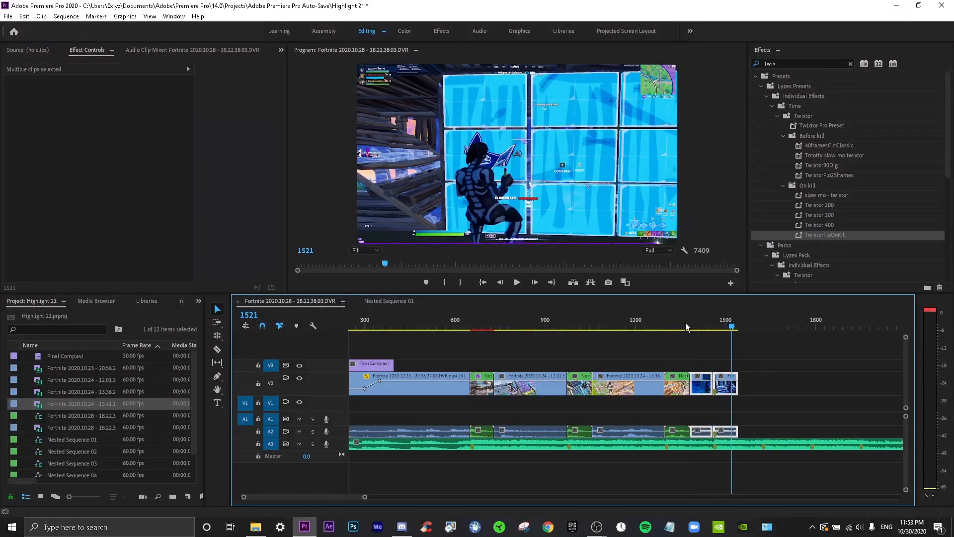
{"action": "key", "text": "space"}
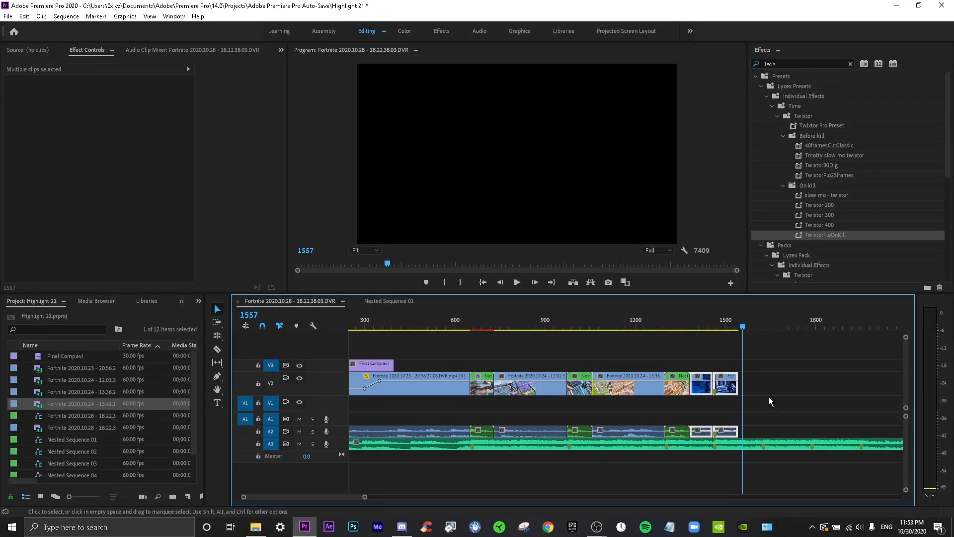
{"action": "right_click", "coordinate": [730, 394]}
{"action": "left_click", "coordinate": [851, 257]}
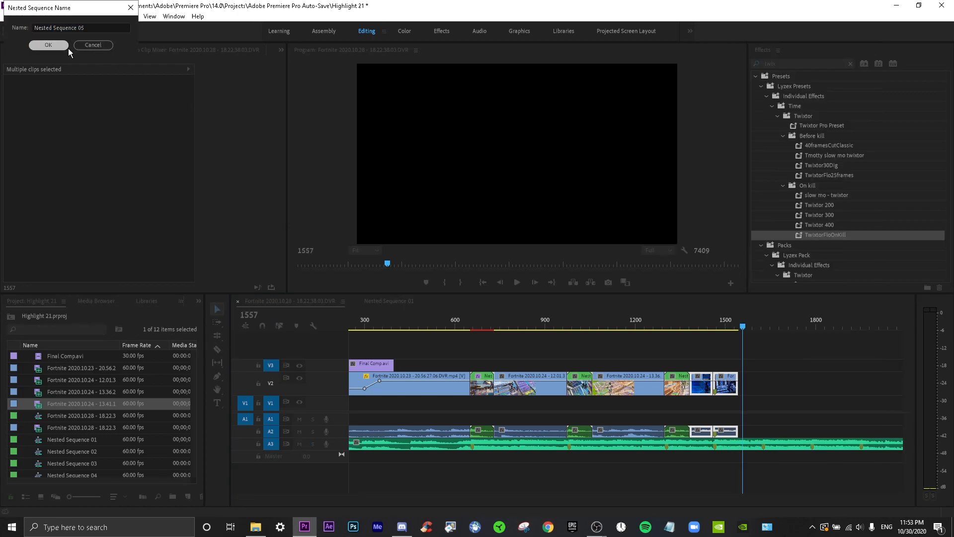
{"action": "left_click", "coordinate": [48, 45]}
{"action": "key", "text": "space"}
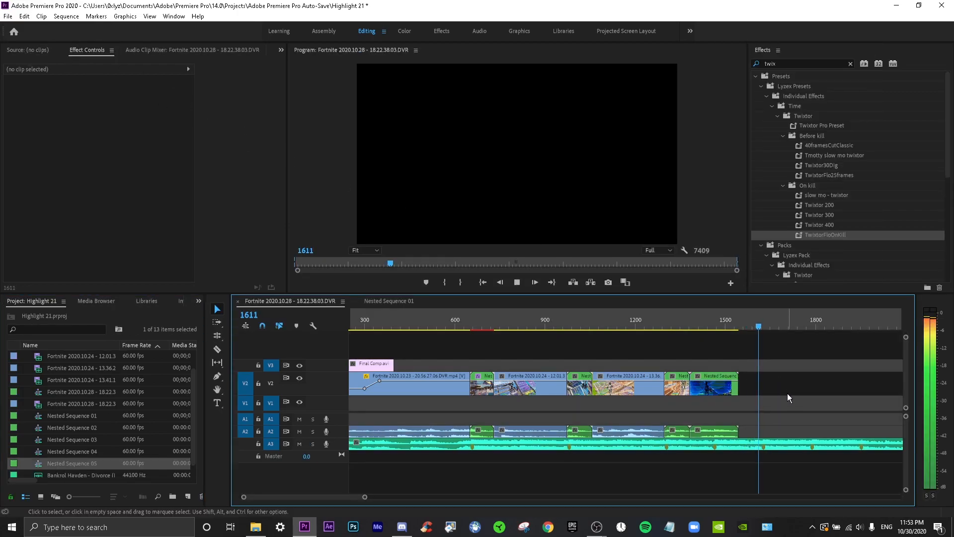
{"action": "key", "text": "ctrl+z"}
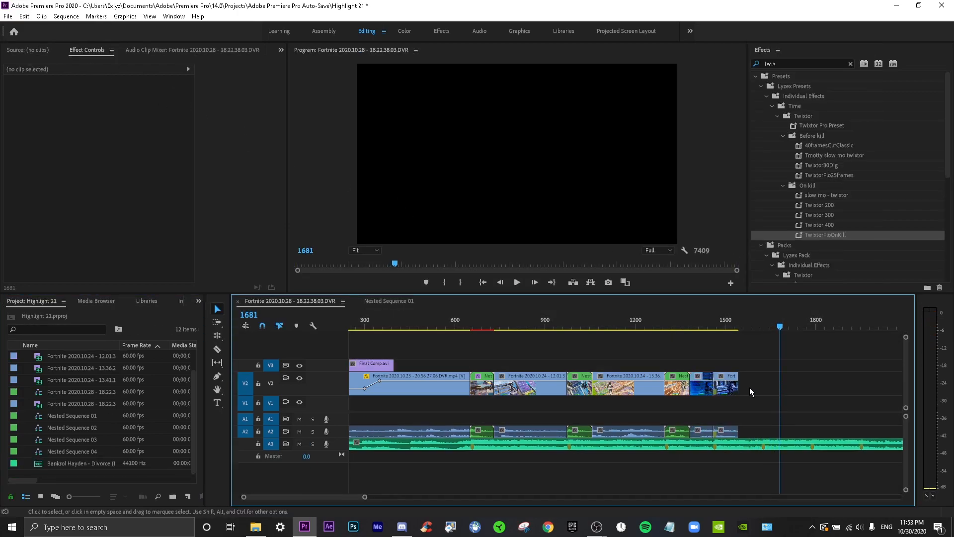
Step: Nest only the final piece of the last clip, keeping the name Nested Sequence 06
{"action": "left_click", "coordinate": [730, 390]}
{"action": "right_click", "coordinate": [723, 393]}
{"action": "left_click", "coordinate": [795, 242]}
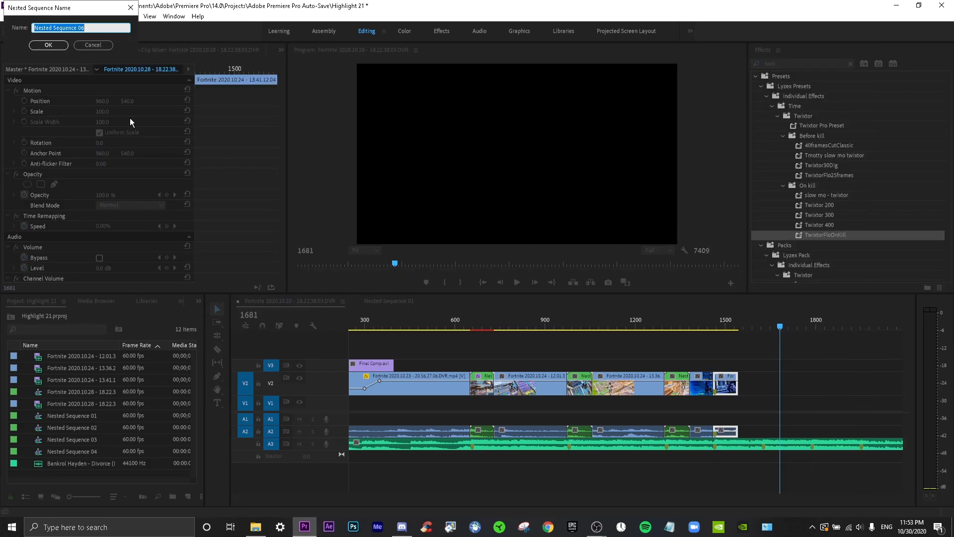
{"action": "left_click", "coordinate": [49, 45]}
Step: Listen to the music beyond the last clip, up to about frame 2035
{"action": "scroll", "coordinate": [801, 372], "scroll_direction": "down", "scroll_amount": 3}
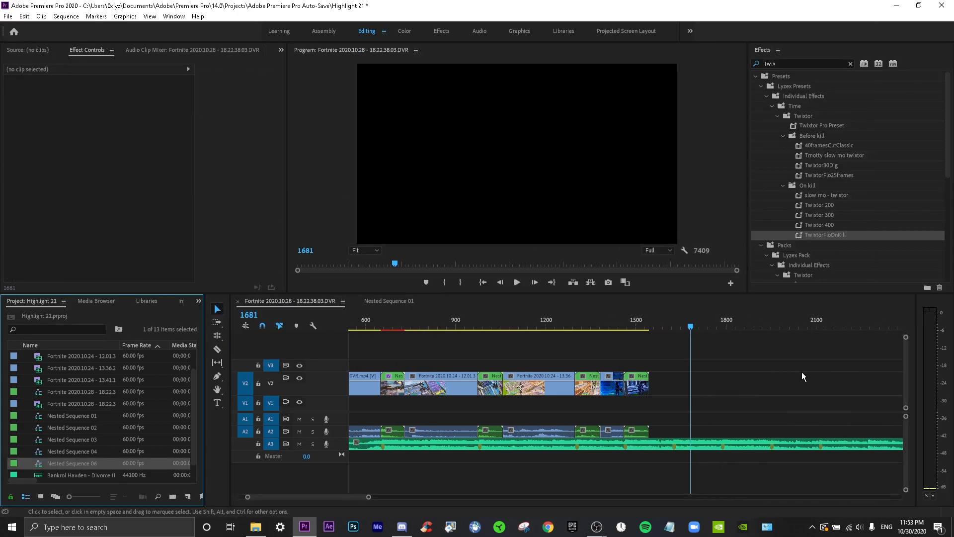
{"action": "scroll", "coordinate": [802, 372], "scroll_direction": "down", "scroll_amount": 3}
{"action": "key", "text": "space"}
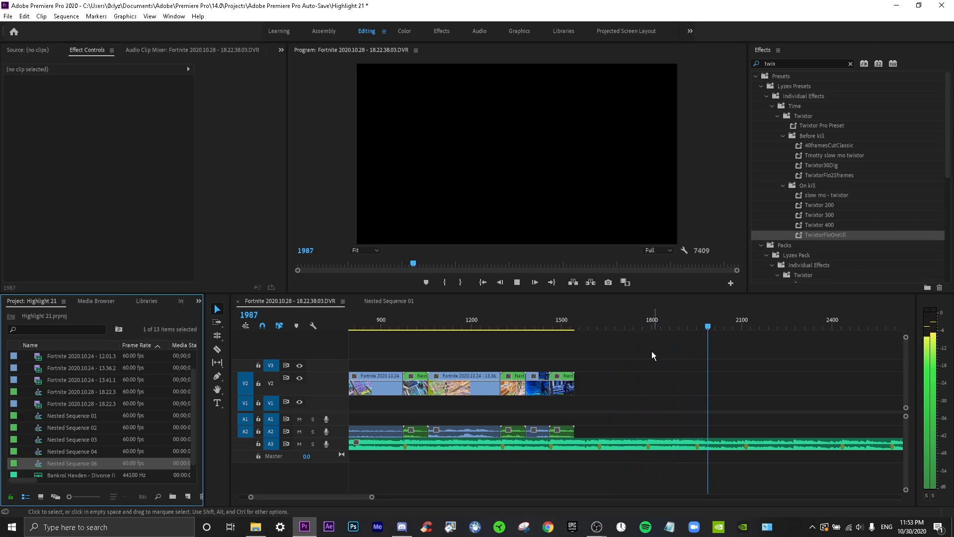
{"action": "key", "text": "space"}
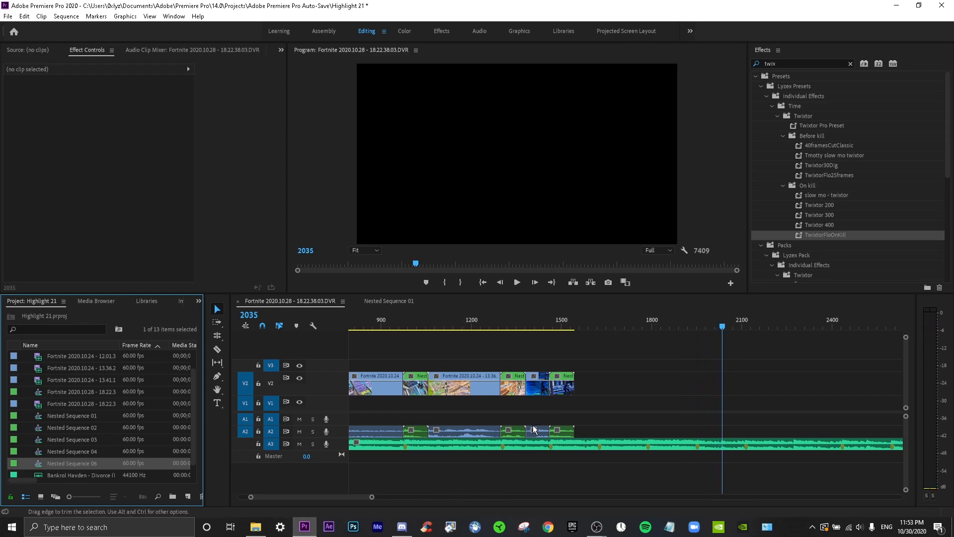
Step: Move the last two pieces so their cut sits on the next beat marker, and extend the first piece back to the previous nest
{"action": "left_click_drag", "start_coordinate": [540, 356], "coordinate": [611, 393]}
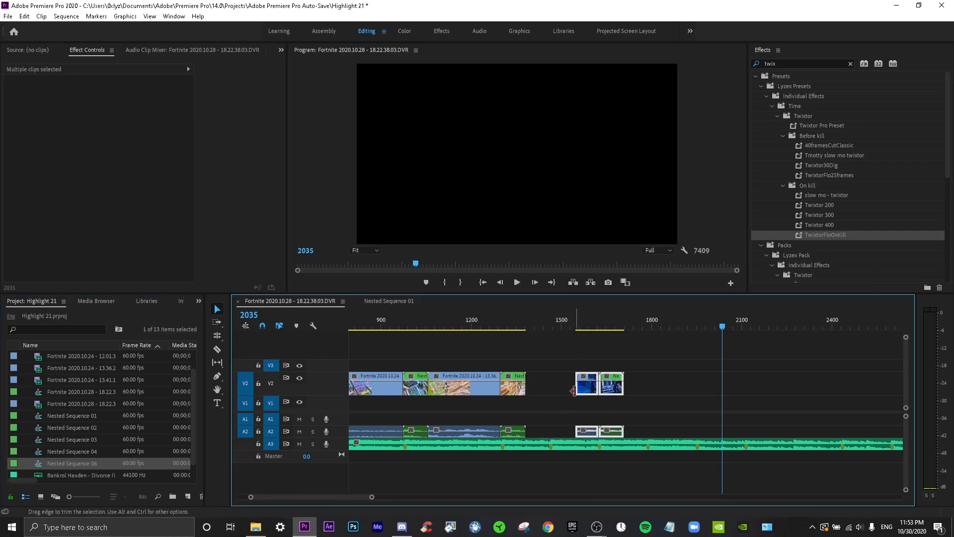
{"action": "left_click_drag", "start_coordinate": [573, 391], "coordinate": [526, 391]}
{"action": "left_click", "coordinate": [526, 324]}
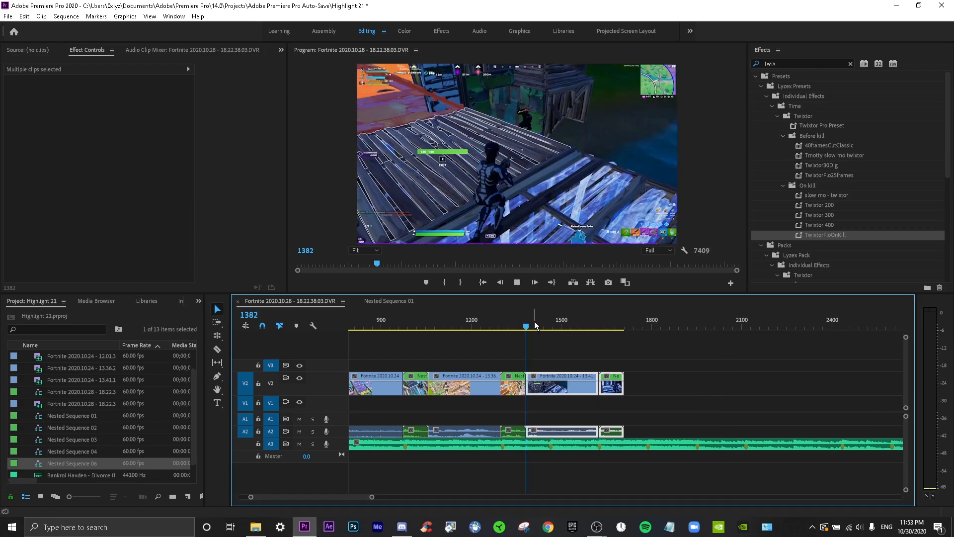
{"action": "key", "text": "space"}
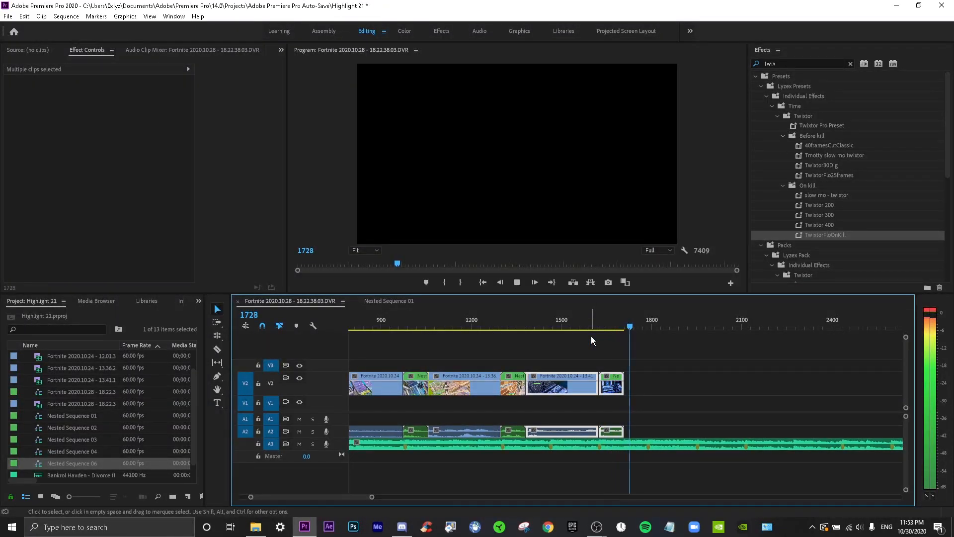
{"action": "left_click", "coordinate": [664, 370]}
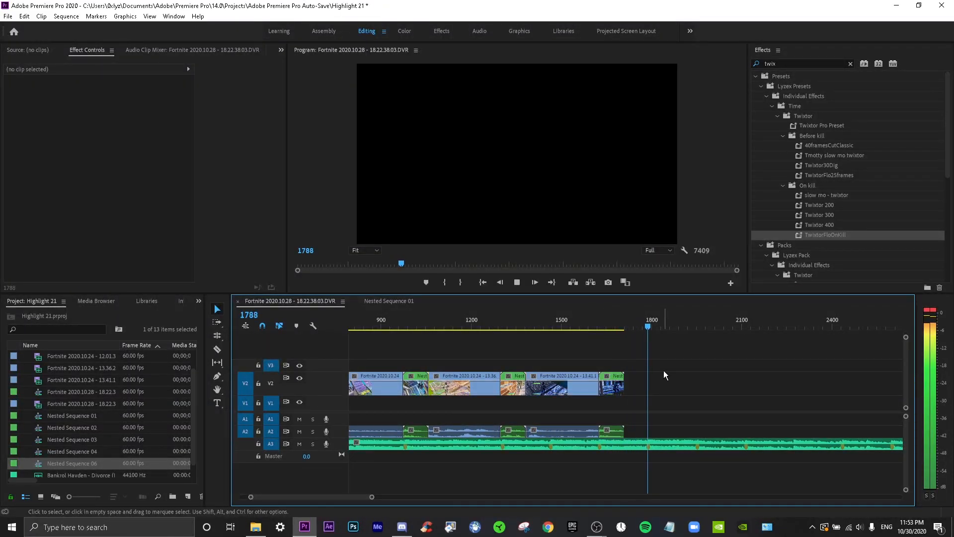
{"action": "left_click", "coordinate": [645, 321]}
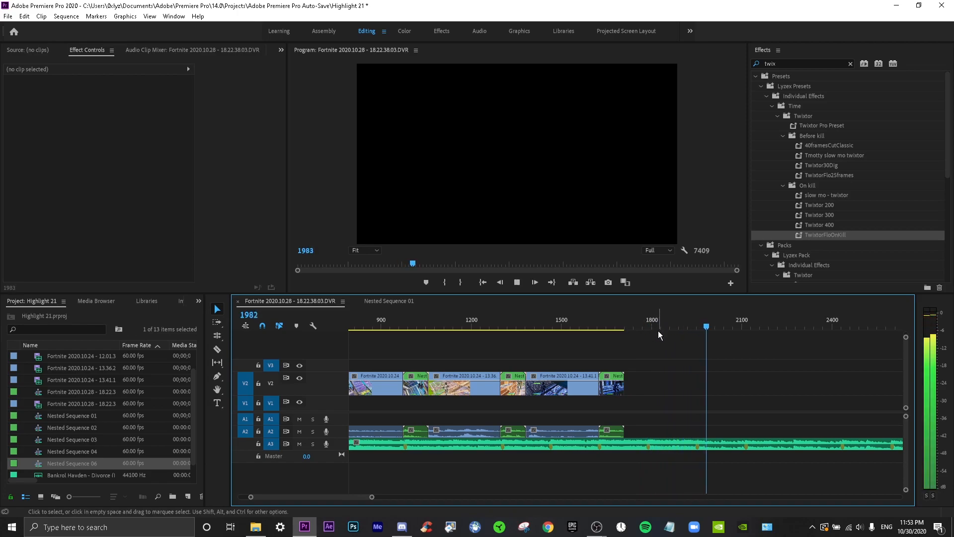
Step: Add the Fortnite 2020.10.24 - 22.22.05.07 clip from File Explorer directly after the last nest and apply the 115 Stretch preset to it
{"action": "left_click", "coordinate": [256, 527]}
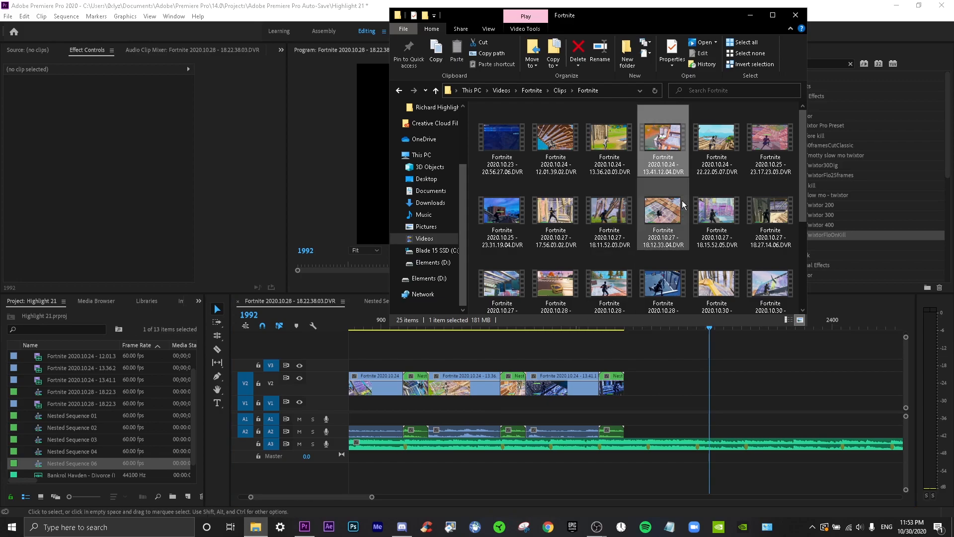
{"action": "left_click", "coordinate": [716, 149]}
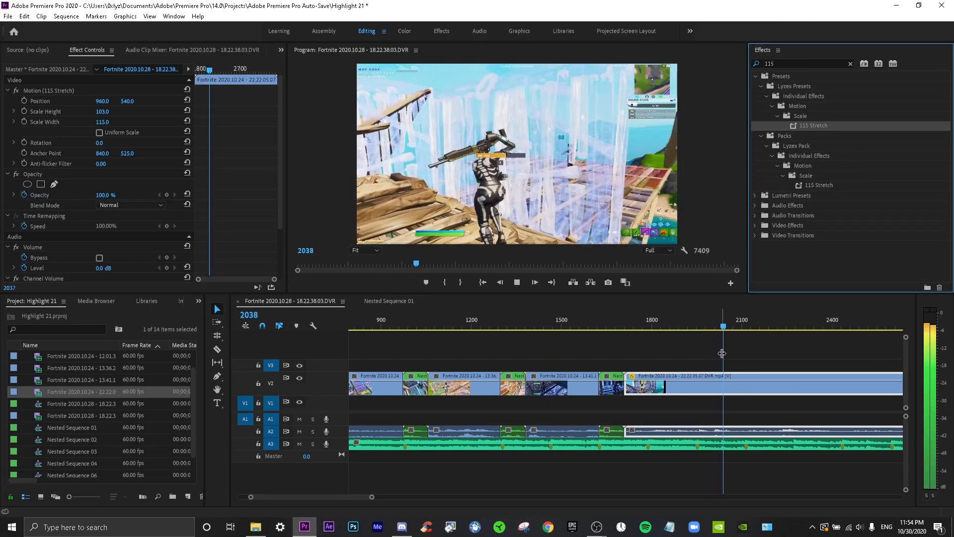
{"action": "left_click", "coordinate": [722, 353]}
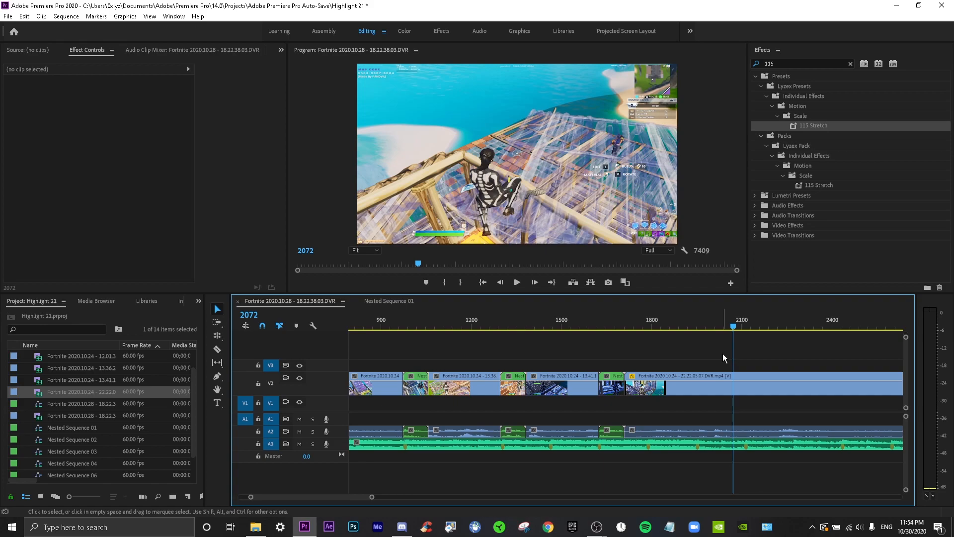
Step: Save the project and mark the kill near the end of the 22.22.05.07 clip at frame 3421
{"action": "key", "text": "ctrl+s"}
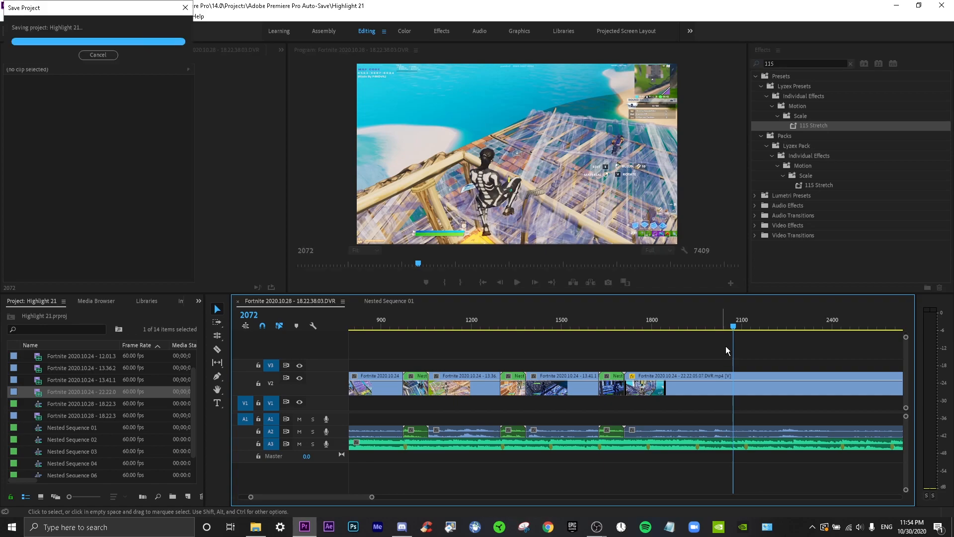
{"action": "key", "text": "space"}
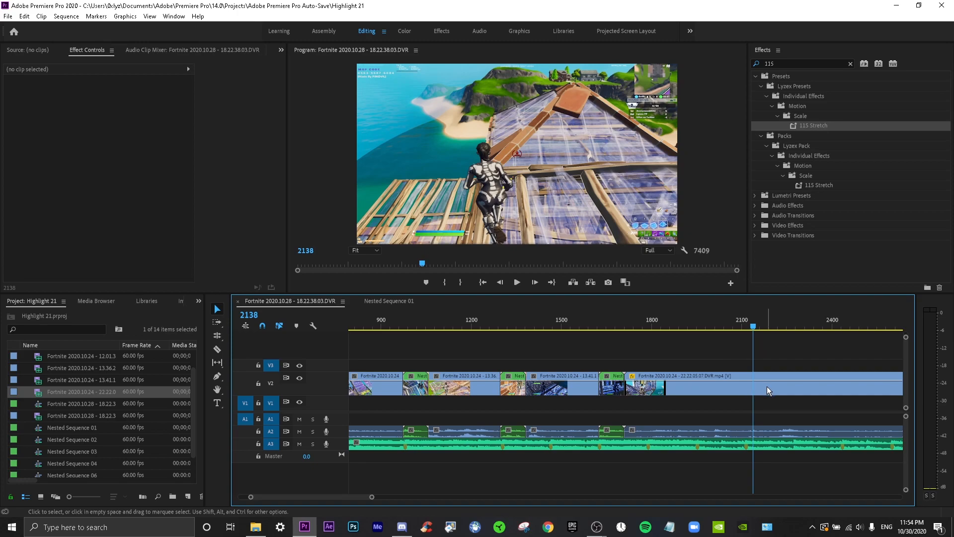
{"action": "scroll", "coordinate": [767, 387], "scroll_direction": "down", "scroll_amount": 3}
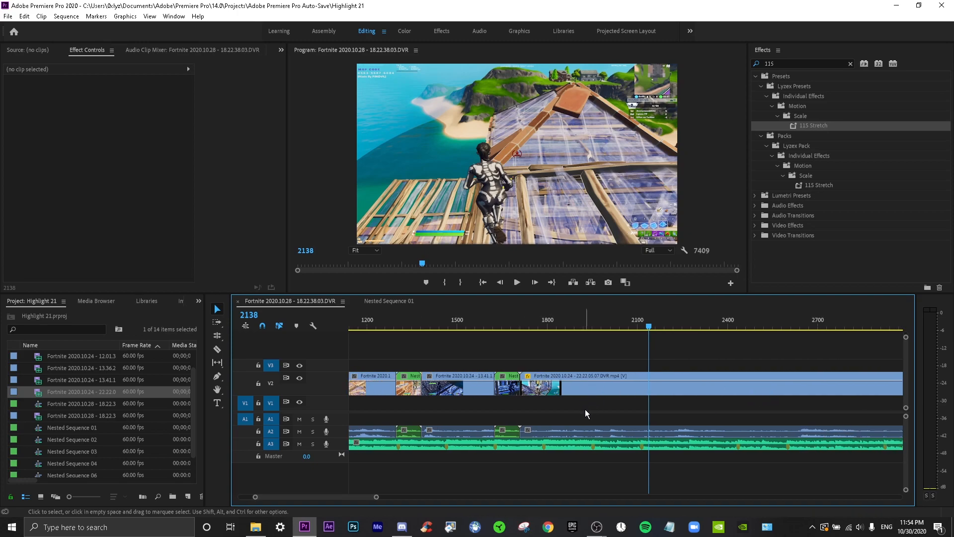
{"action": "scroll", "coordinate": [593, 419], "scroll_direction": "up", "scroll_amount": 1}
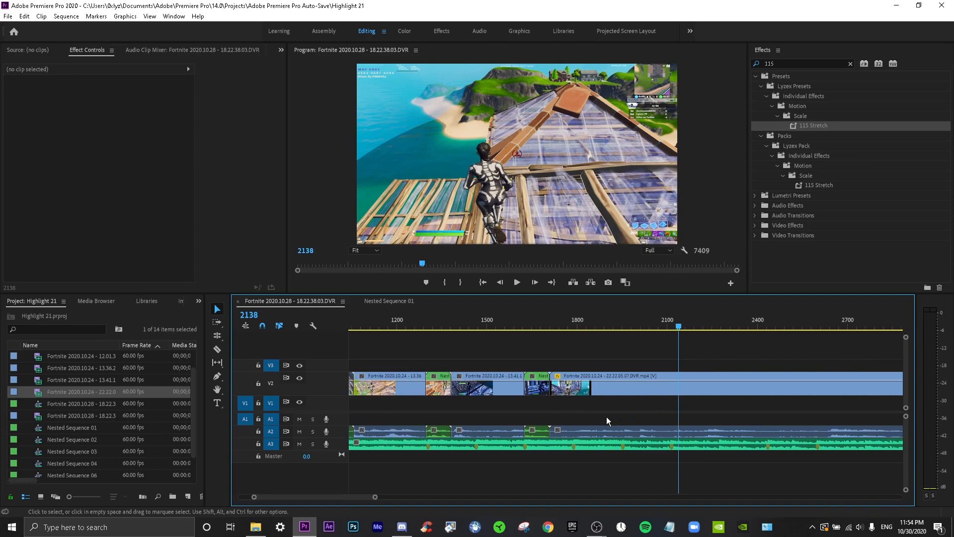
{"action": "left_click", "coordinate": [646, 392]}
{"action": "left_click", "coordinate": [652, 410]}
{"action": "scroll", "coordinate": [652, 412], "scroll_direction": "down", "scroll_amount": 8}
{"action": "left_click", "coordinate": [591, 326]}
{"action": "left_click_drag", "start_coordinate": [688, 332], "coordinate": [811, 330]}
{"action": "left_click", "coordinate": [816, 387]}
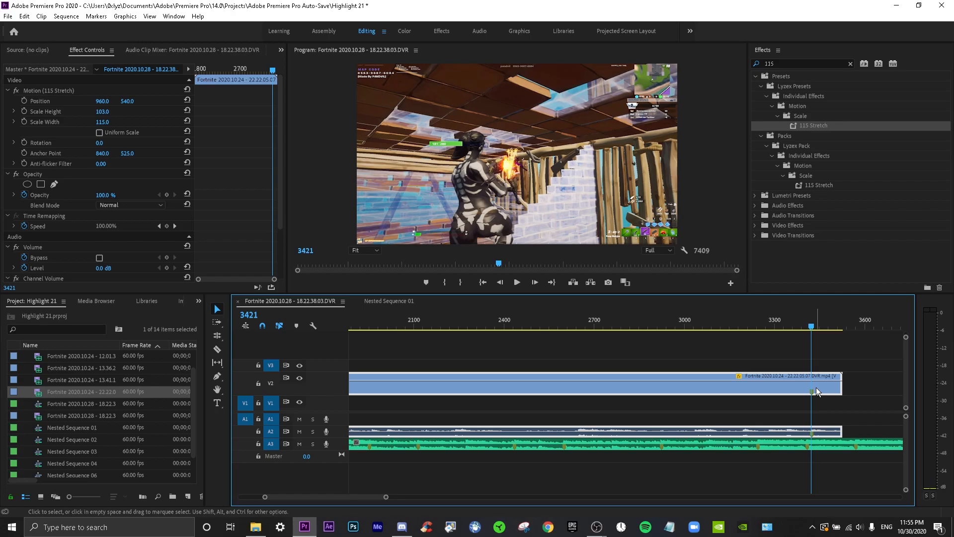
Step: Shorten the start of the 22.22.05.07 clip and place it against the previous nest with its kill marker on a music beat
{"action": "left_click_drag", "start_coordinate": [816, 387], "coordinate": [452, 392]}
{"action": "left_click_drag", "start_coordinate": [380, 390], "coordinate": [356, 390]}
{"action": "scroll", "coordinate": [448, 388], "scroll_direction": "up", "scroll_amount": 4}
{"action": "left_click", "coordinate": [452, 326]}
{"action": "key", "text": "space"}
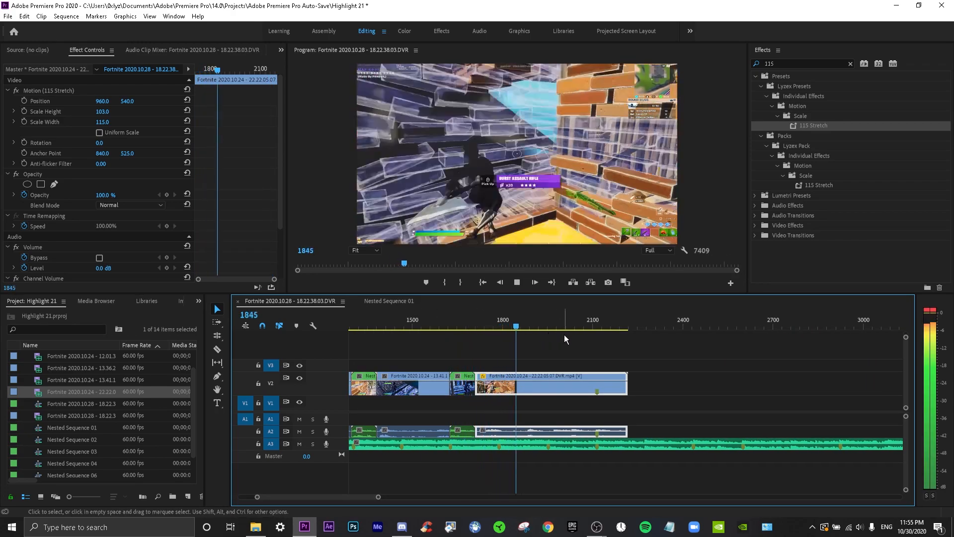
{"action": "key", "text": "space"}
Step: Shorten the clip's start further so its kill lands one beat marker earlier, and cut the clip at the kill
{"action": "left_click_drag", "start_coordinate": [476, 390], "coordinate": [525, 391]}
{"action": "left_click_drag", "start_coordinate": [599, 388], "coordinate": [572, 389]}
{"action": "left_click", "coordinate": [546, 327]}
{"action": "key", "text": "ctrl+k"}
Step: Trim the final piece of the 22.22.05.07 clip to end 85 frames after the cut and nest it
{"action": "left_click", "coordinate": [249, 314]}
{"action": "type", "text": "+85"}
{"action": "key", "text": "Return"}
{"action": "right_click", "coordinate": [559, 385]}
{"action": "left_click", "coordinate": [526, 327]}
{"action": "key", "text": "space"}
{"action": "left_click", "coordinate": [479, 326]}
{"action": "key", "text": "space"}
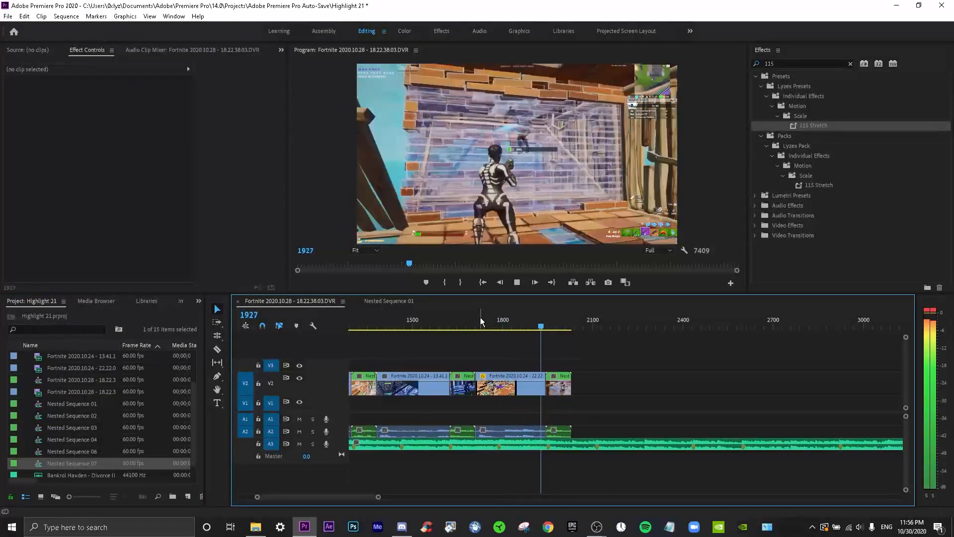
{"action": "key", "text": "space"}
Step: Add the Fortnite 2020.10.25 - 23.17.23.03 clip from File Explorer after the last nest, and mark its kill on a shortened clip
{"action": "left_click", "coordinate": [255, 526]}
{"action": "left_click_drag", "start_coordinate": [771, 140], "coordinate": [680, 353]}
{"action": "left_click_drag", "start_coordinate": [634, 330], "coordinate": [769, 330]}
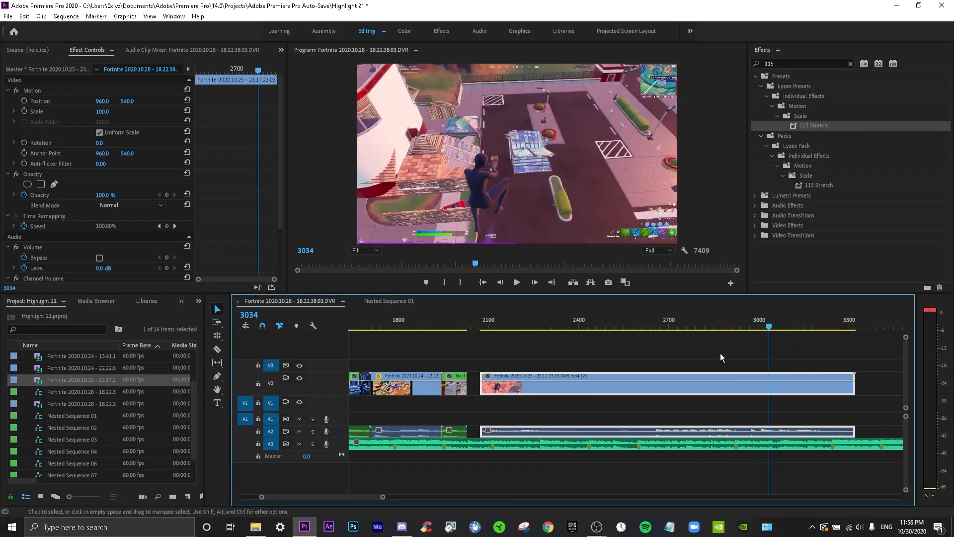
{"action": "left_click_drag", "start_coordinate": [482, 388], "coordinate": [716, 388]}
{"action": "mouse_move", "coordinate": [769, 329]}
{"action": "left_mouse_down"}
{"action": "mouse_move", "coordinate": [807, 330]}
{"action": "mouse_move", "coordinate": [774, 330]}
{"action": "left_mouse_up"}
{"action": "key", "text": "m"}
Step: Place the 23.17.23.03 clip against the previous nest with its kill at about frame 2272, and add a music beat marker there
{"action": "left_click_drag", "start_coordinate": [775, 387], "coordinate": [567, 388]}
{"action": "mouse_move", "coordinate": [508, 390]}
{"action": "left_mouse_down"}
{"action": "mouse_move", "coordinate": [567, 392]}
{"action": "mouse_move", "coordinate": [469, 389]}
{"action": "left_mouse_up"}
{"action": "left_click", "coordinate": [469, 326]}
{"action": "key", "text": "space"}
{"action": "left_click", "coordinate": [541, 326]}
{"action": "left_click", "coordinate": [540, 444]}
{"action": "key", "text": "m"}
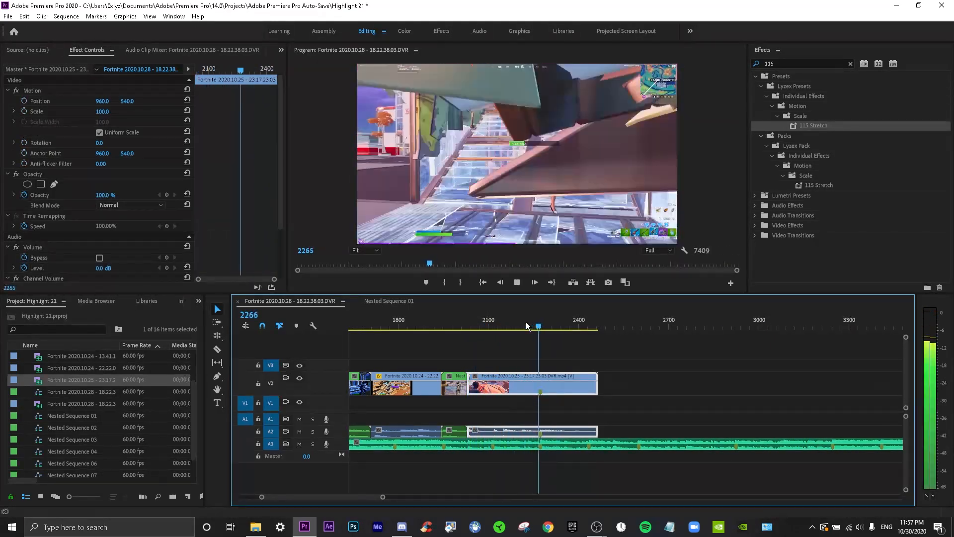
Step: Cut the 23.17.23.03 clip at frame 2272 and nest its shortened final piece
{"action": "key", "text": "space"}
{"action": "left_click_drag", "start_coordinate": [597, 387], "coordinate": [563, 388]}
{"action": "left_click", "coordinate": [542, 325]}
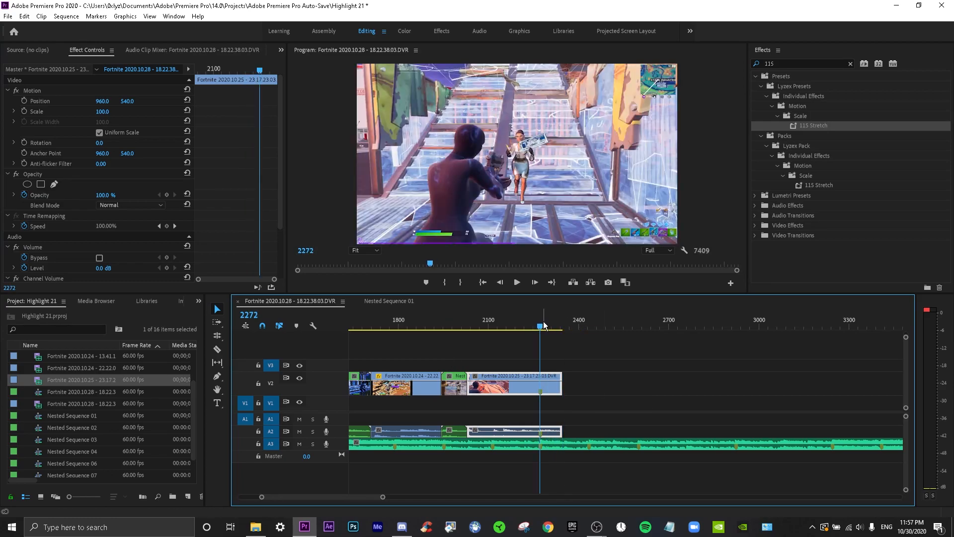
{"action": "key", "text": "ctrl+k"}
{"action": "left_click", "coordinate": [551, 387]}
{"action": "left_click", "coordinate": [49, 46]}
{"action": "left_click", "coordinate": [529, 326]}
{"action": "key", "text": "space"}
{"action": "key", "text": "space"}
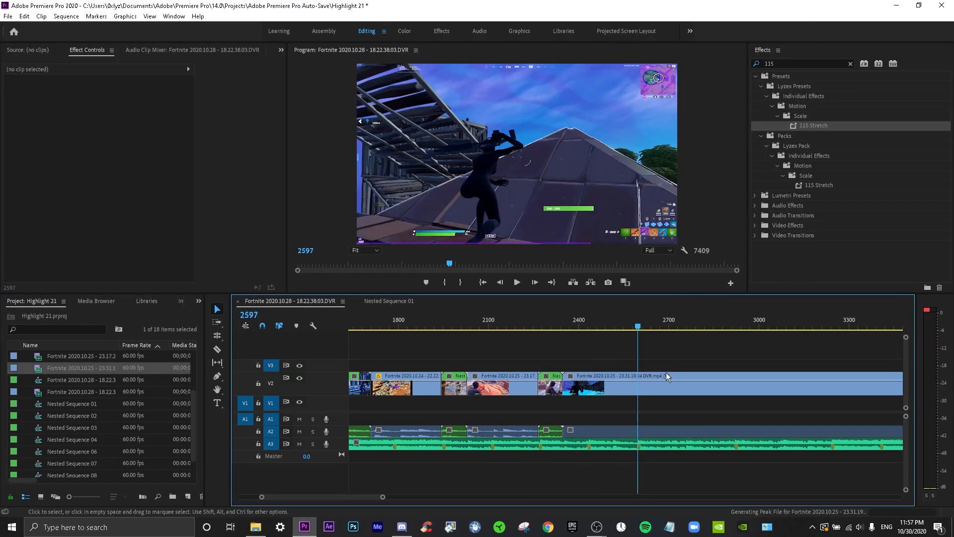
Step: Align the kill in the 23.31.19.04 clip with the beat at about frame 2598 and nest the clip's final piece
{"action": "left_click", "coordinate": [666, 372]}
{"action": "left_click_drag", "start_coordinate": [669, 327], "coordinate": [638, 331]}
{"action": "left_click_drag", "start_coordinate": [648, 388], "coordinate": [556, 388]}
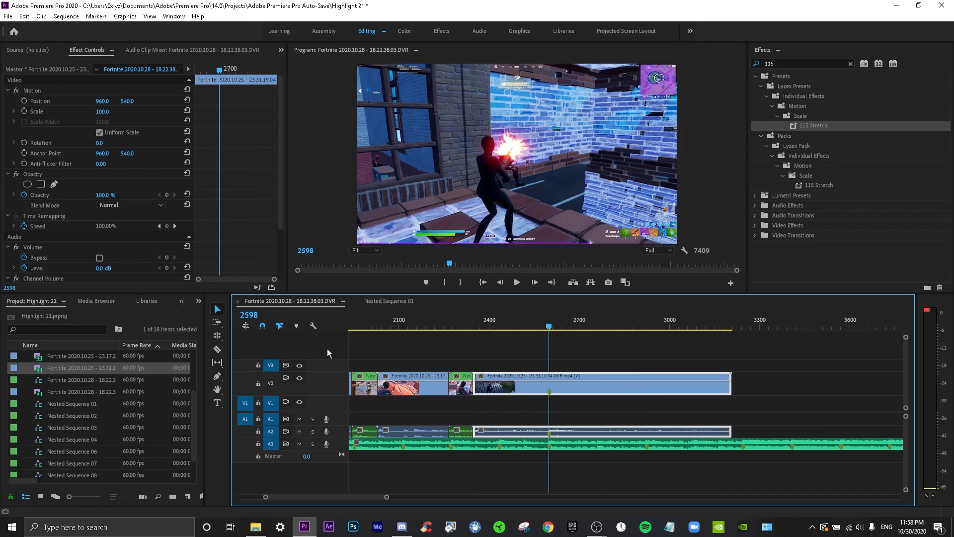
{"action": "left_click", "coordinate": [251, 314]}
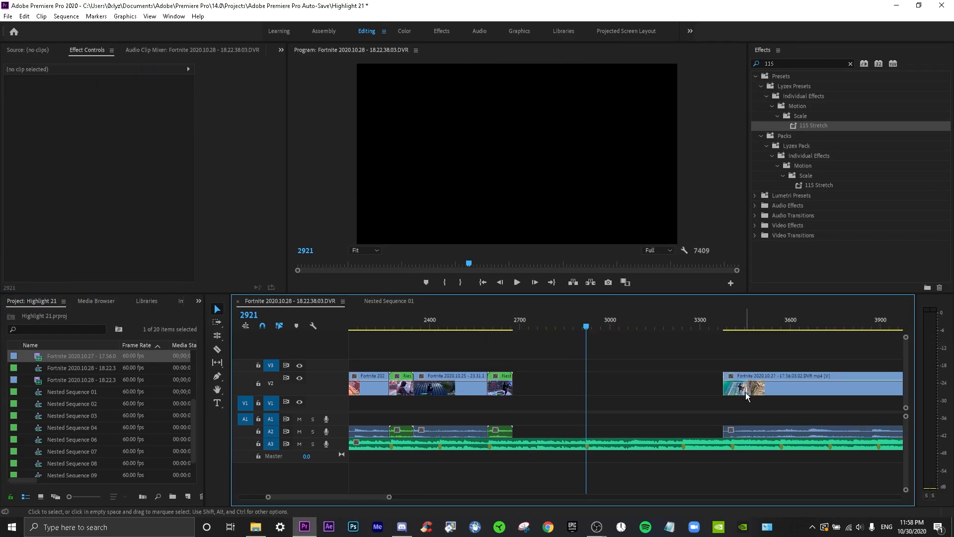
Step: Fit the 17.56.03.02 clip against the previous nest with its kill cut at about frame 2917, and nest its final piece
{"action": "left_click", "coordinate": [809, 328]}
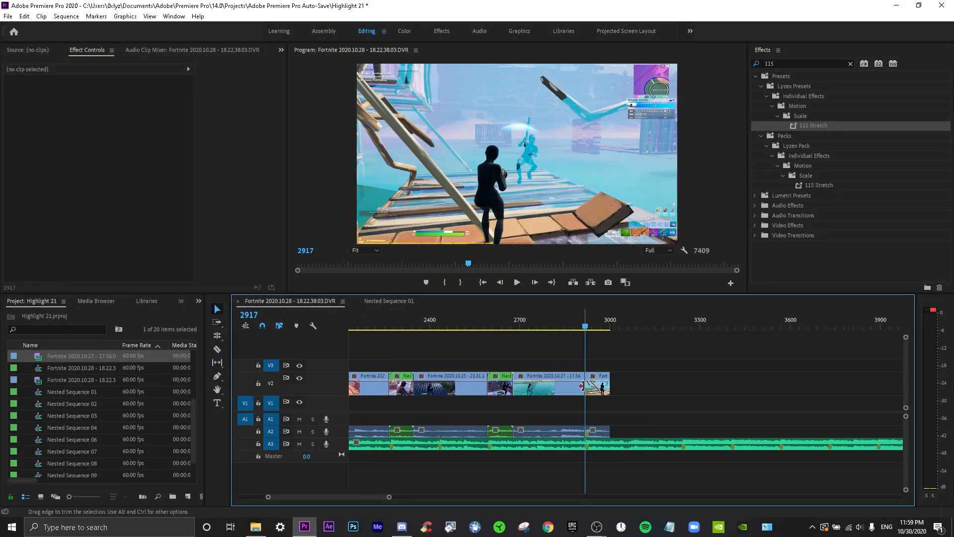
{"action": "key", "text": "ctrl+s"}
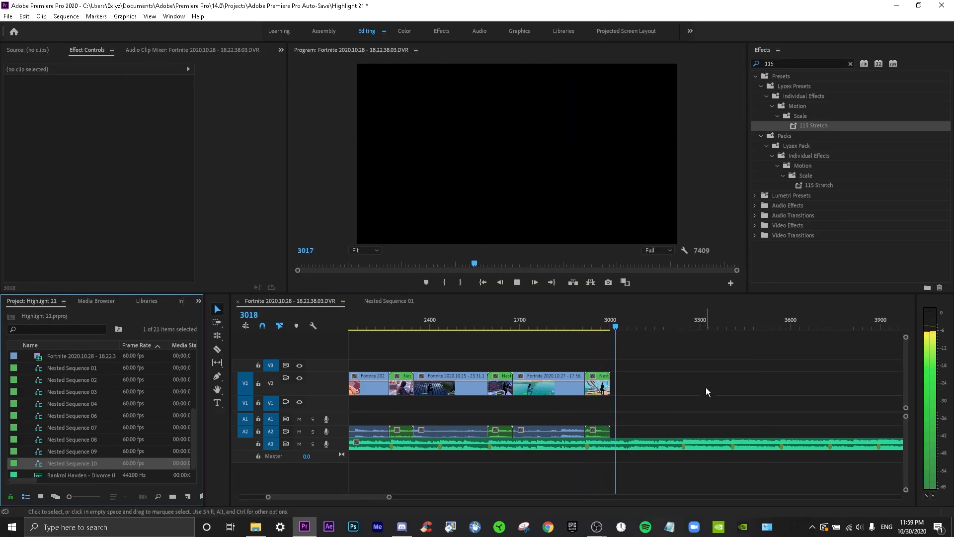
Step: Add the Fortnite 2020.10.27 - 18.11.52.03 clip with its kill on the beat at about frame 3238, and nest its final piece
{"action": "key", "text": "alt+Tab"}
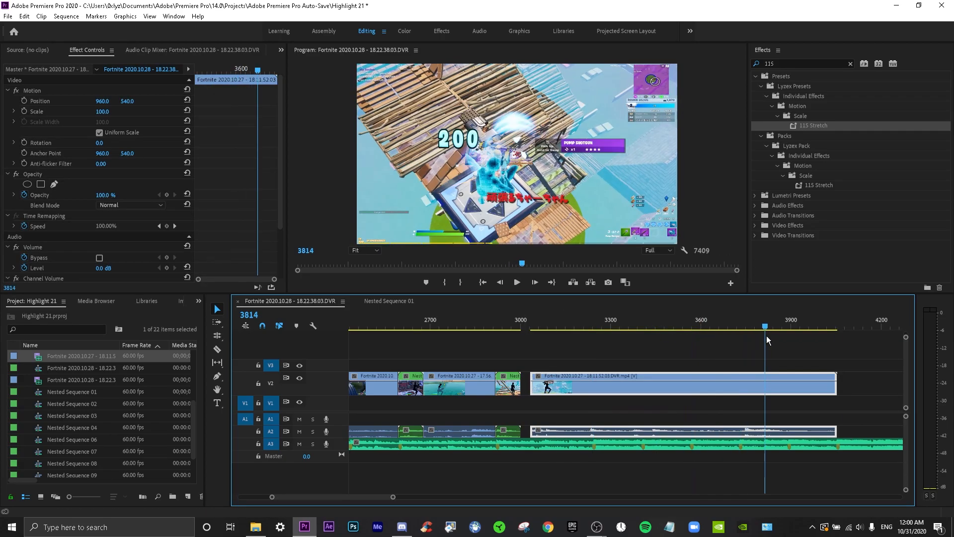
{"action": "mouse_move", "coordinate": [766, 336]}
{"action": "left_mouse_down"}
{"action": "mouse_move", "coordinate": [752, 325]}
{"action": "mouse_move", "coordinate": [765, 326]}
{"action": "left_mouse_up"}
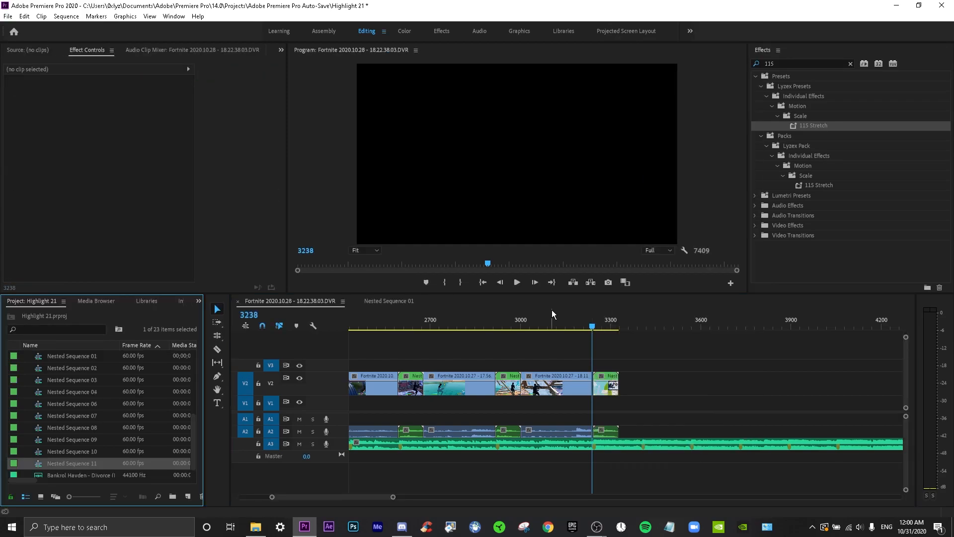
{"action": "left_click", "coordinate": [552, 314]}
{"action": "key", "text": "space"}
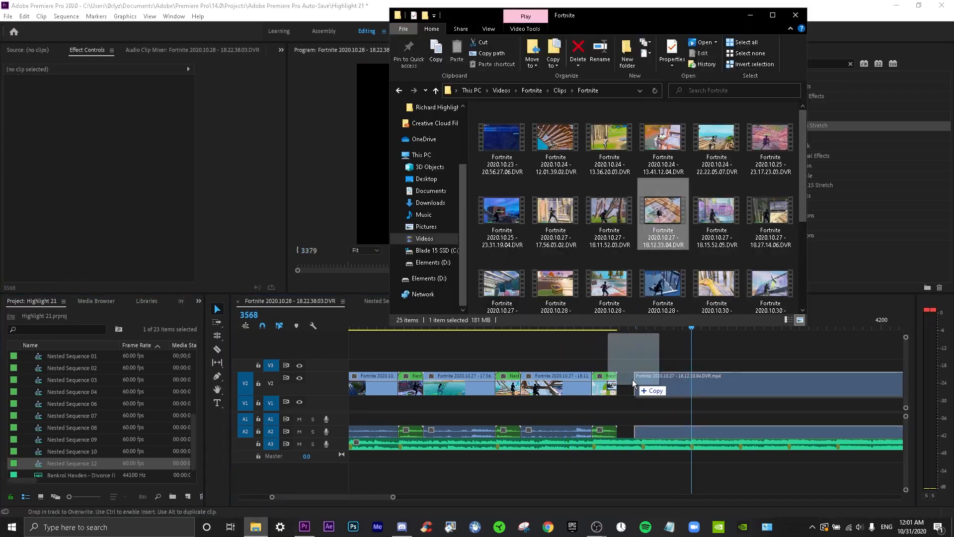
Step: Add the Fortnite 2020.10.27 - 18.12.33.04 clip against the last nest with its kill at about frame 3569, and cut it there
{"action": "left_click_drag", "start_coordinate": [633, 380], "coordinate": [636, 379]}
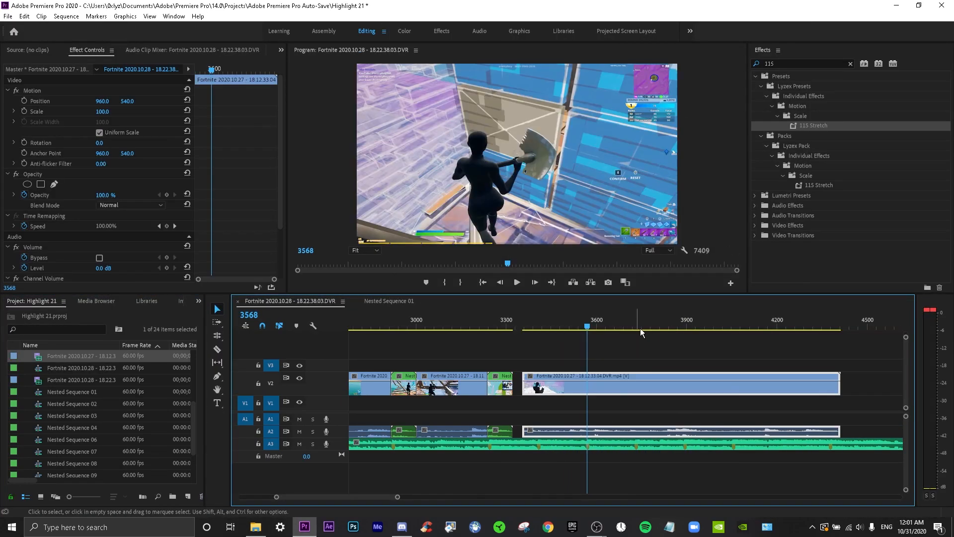
{"action": "left_click_drag", "start_coordinate": [640, 328], "coordinate": [802, 374]}
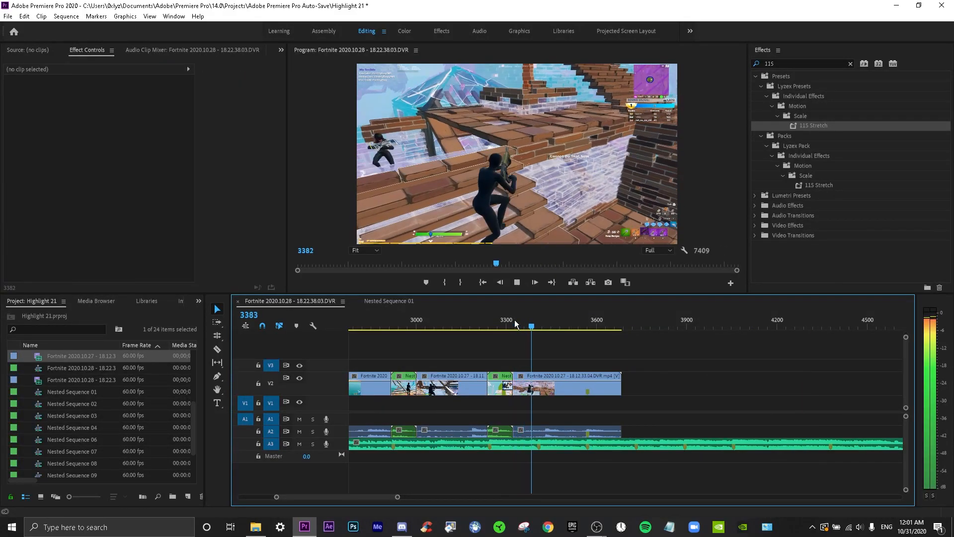
{"action": "key", "text": "c"}
{"action": "left_click", "coordinate": [590, 390]}
{"action": "key", "text": "v"}
{"action": "key", "text": "shift+Right"}
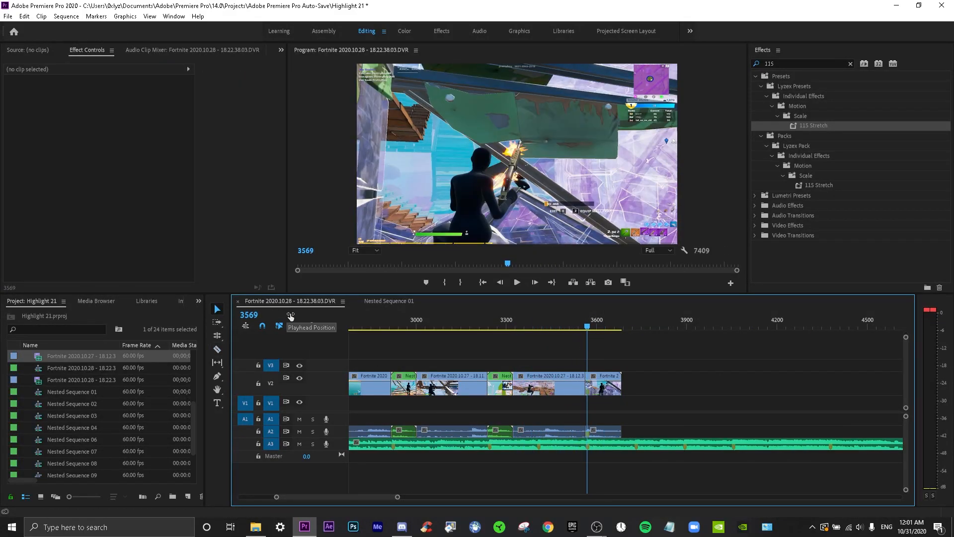
Step: Trim the final piece of the 18.12.33.04 clip to end at frame 3649 and nest it
{"action": "left_click", "coordinate": [257, 315]}
{"action": "type", "text": "3649"}
{"action": "key", "text": "Return"}
{"action": "left_click_drag", "start_coordinate": [621, 385], "coordinate": [611, 385]}
{"action": "left_click", "coordinate": [48, 43]}
{"action": "key", "text": "space"}
{"action": "scroll", "coordinate": [683, 382], "scroll_direction": "down", "scroll_amount": 1}
{"action": "key", "text": "space"}
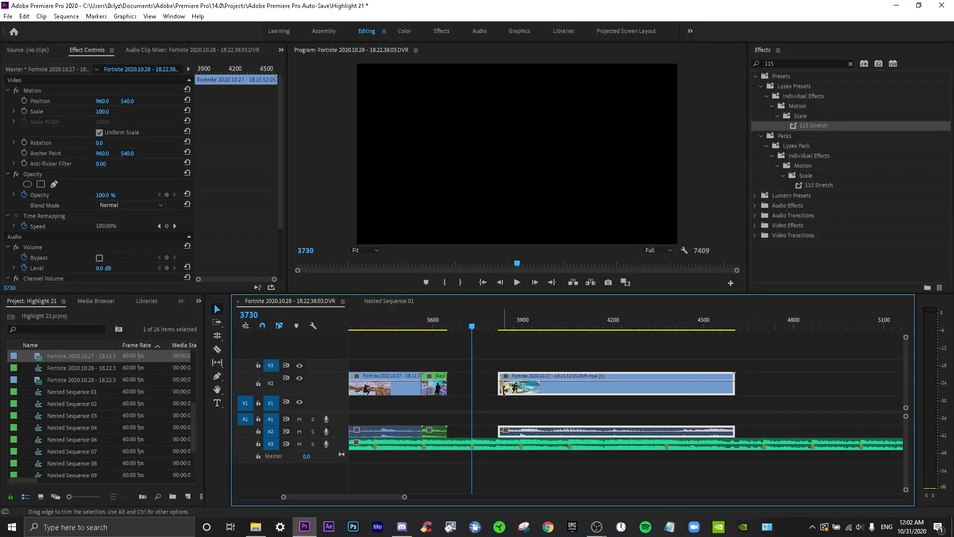
Step: Mark the kill in the 18.15.52.05 clip and place the shortened clip against the previous nest with the kill at about frame 3905
{"action": "left_click_drag", "start_coordinate": [474, 326], "coordinate": [568, 326]}
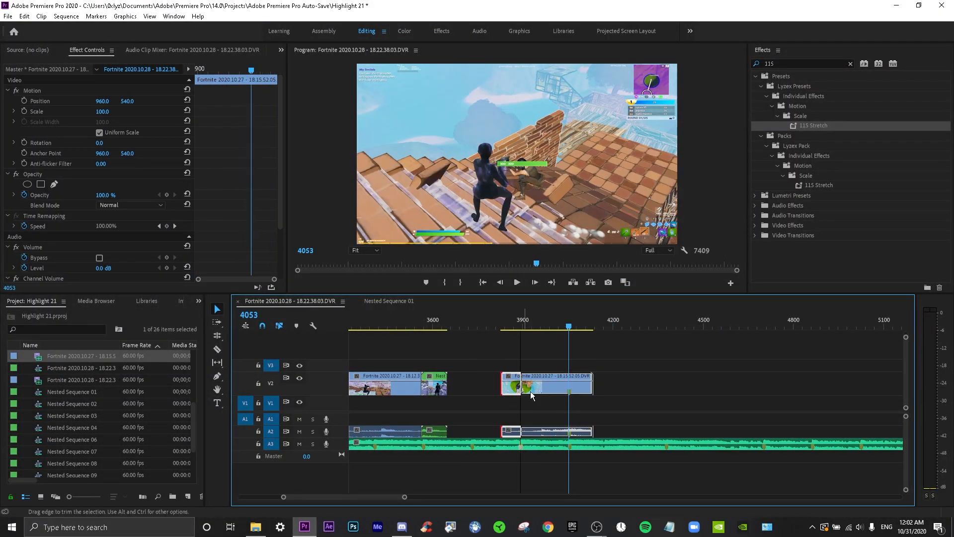
{"action": "left_click_drag", "start_coordinate": [531, 394], "coordinate": [476, 394]}
{"action": "left_click", "coordinate": [525, 343]}
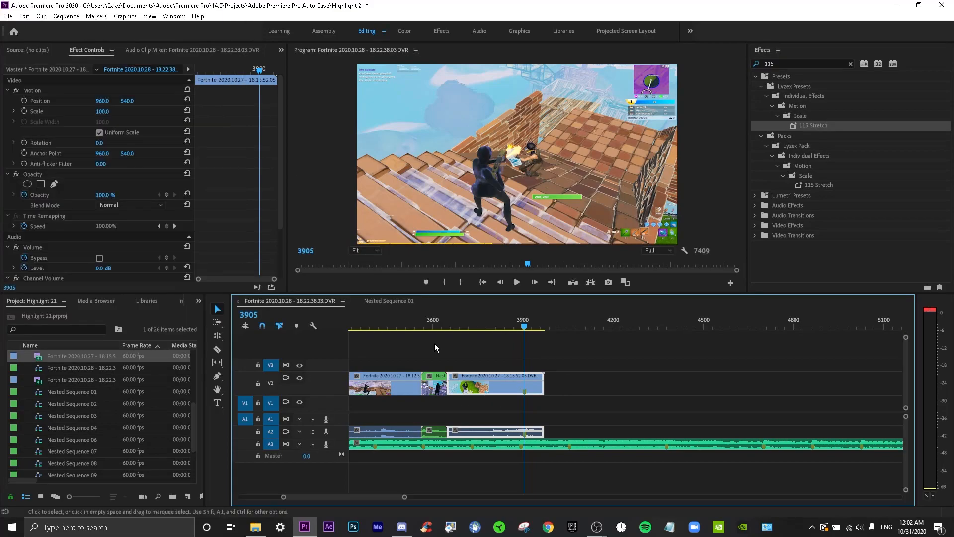
Step: Review the last clip against the music and look over the entire edited timeline
{"action": "left_click_drag", "start_coordinate": [442, 322], "coordinate": [550, 320]}
{"action": "key", "text": "space"}
{"action": "key", "text": "space"}
{"action": "left_click_drag", "start_coordinate": [404, 497], "coordinate": [458, 504]}
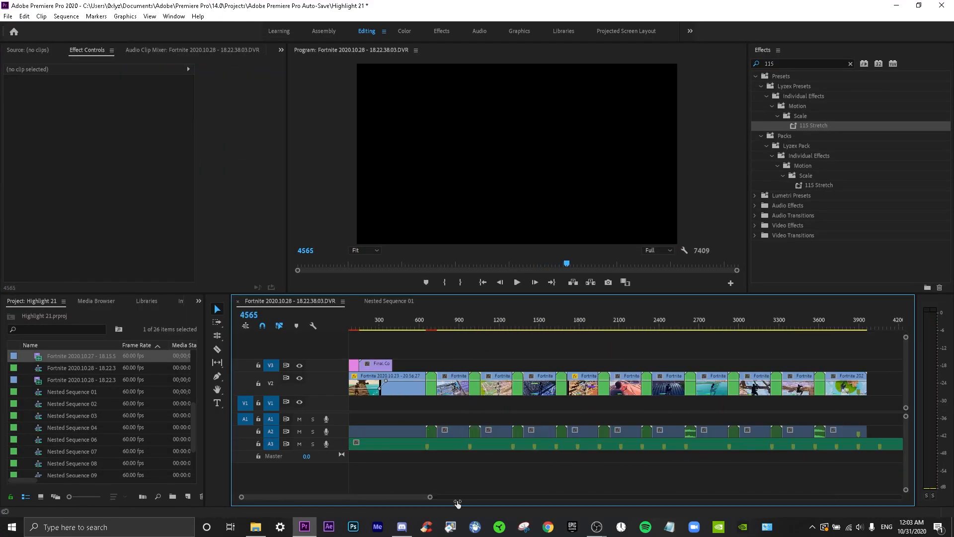
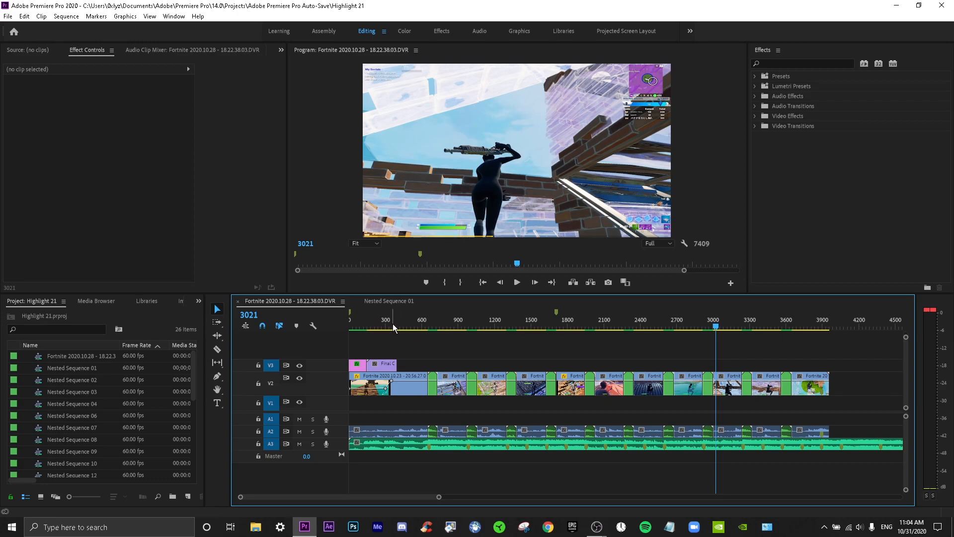
{"action": "left_click_drag", "start_coordinate": [399, 325], "coordinate": [506, 328]}
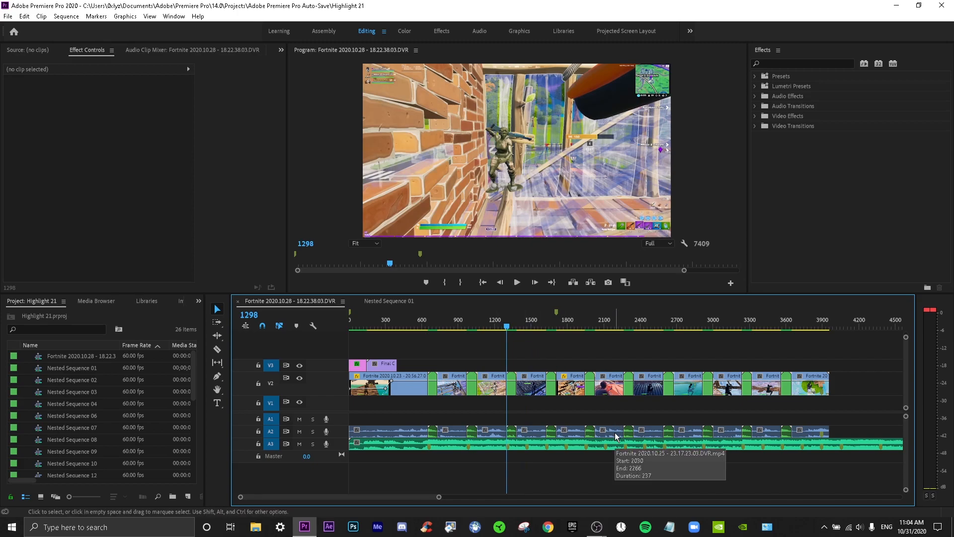
Step: Look over the Effect Combo presets in the Lyzex Presets collection
{"action": "left_click", "coordinate": [755, 76]}
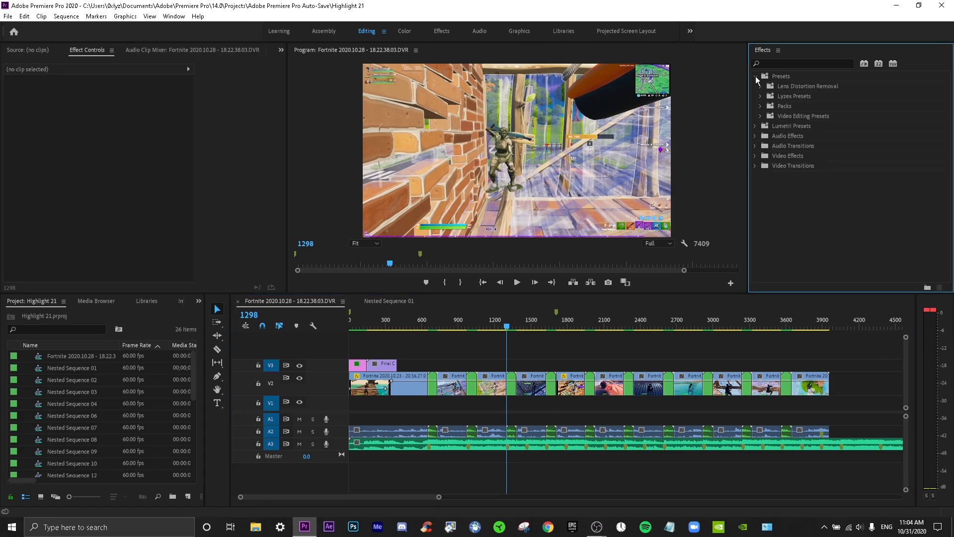
{"action": "left_click", "coordinate": [760, 96]}
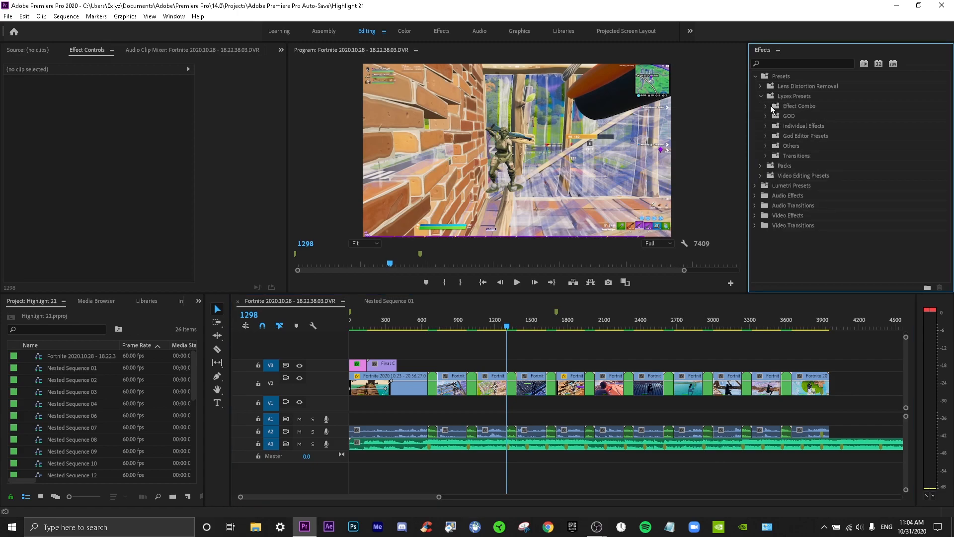
{"action": "left_click", "coordinate": [766, 106]}
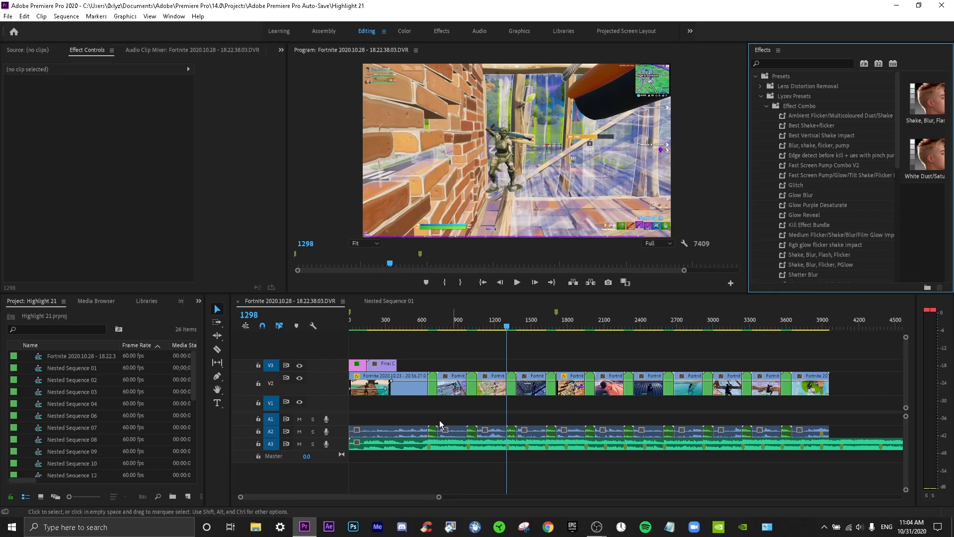
Step: Go to the first nested kill ending at frame 652, search the effects for "shake" and apply Sapphire's S_Shake to that nest
{"action": "left_click", "coordinate": [419, 330]}
{"action": "left_click_drag", "start_coordinate": [418, 331], "coordinate": [421, 332]}
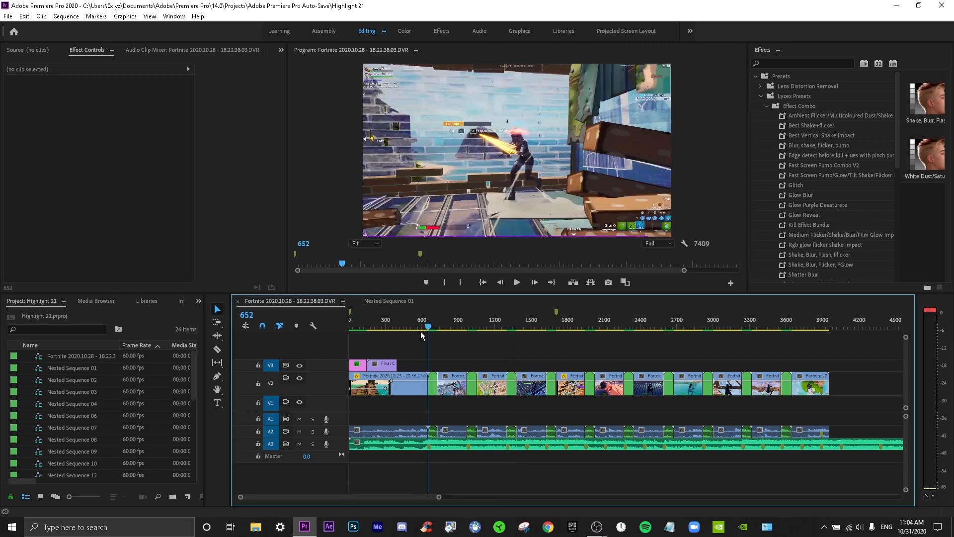
{"action": "left_click", "coordinate": [761, 95]}
{"action": "left_click", "coordinate": [784, 64]}
{"action": "type", "text": "sha"}
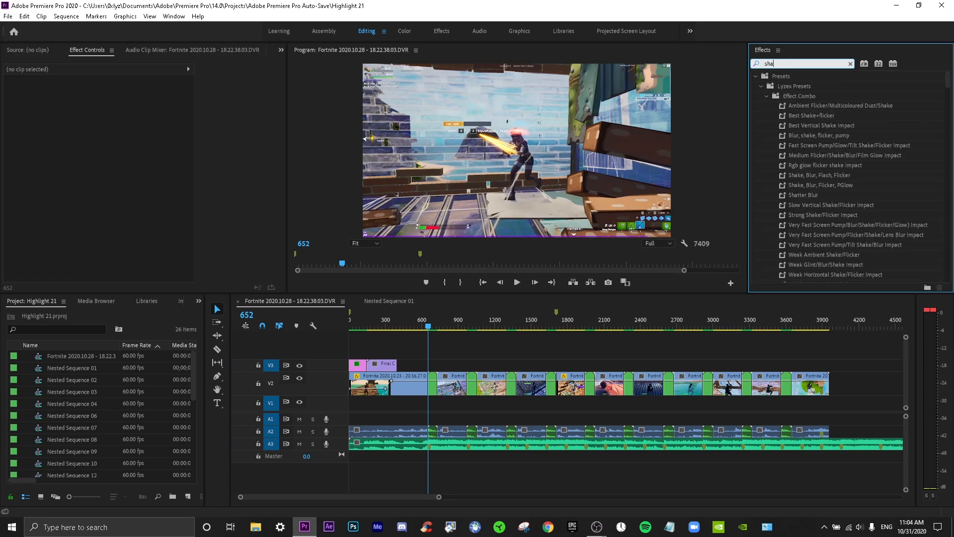
{"action": "type", "text": "ke"}
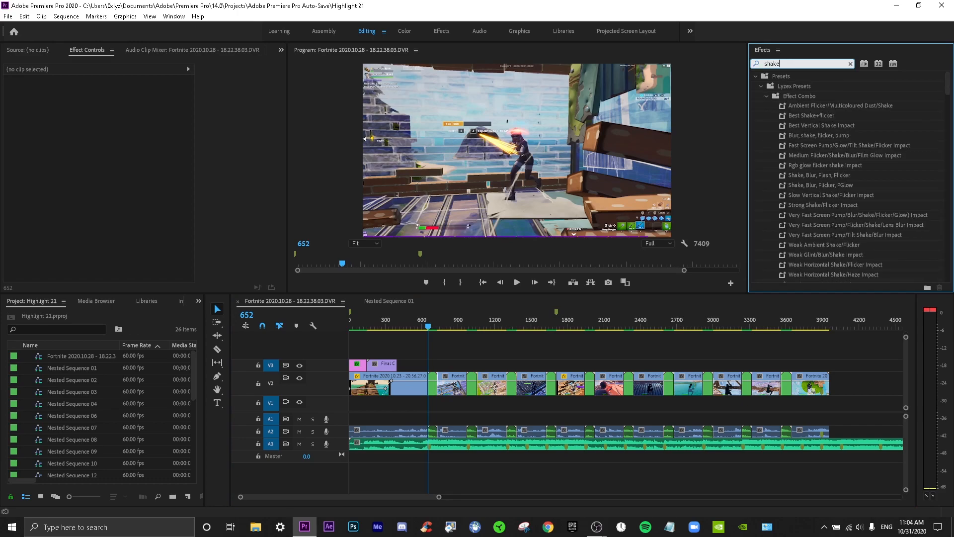
{"action": "left_click", "coordinate": [768, 96]}
{"action": "left_click", "coordinate": [755, 77]}
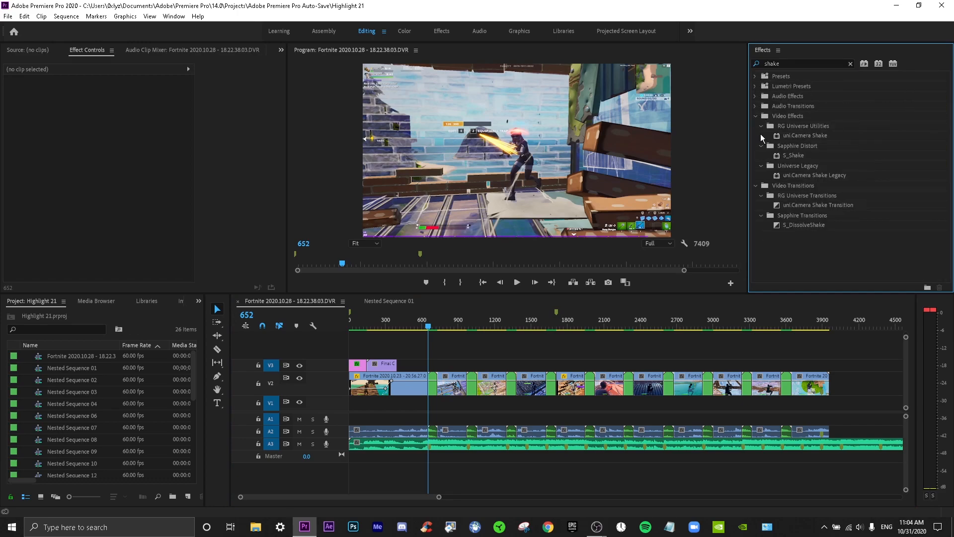
{"action": "left_click", "coordinate": [813, 155]}
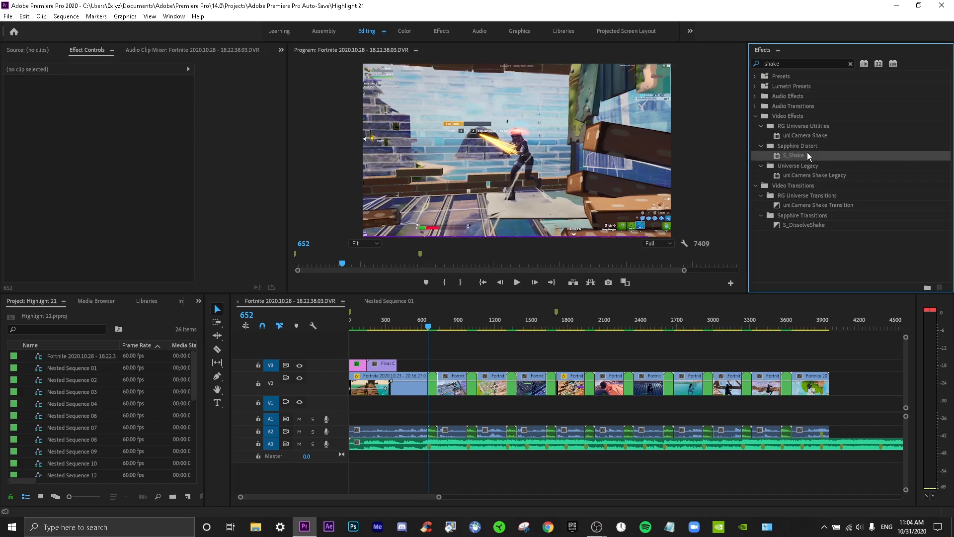
{"action": "left_click_drag", "start_coordinate": [807, 152], "coordinate": [433, 385]}
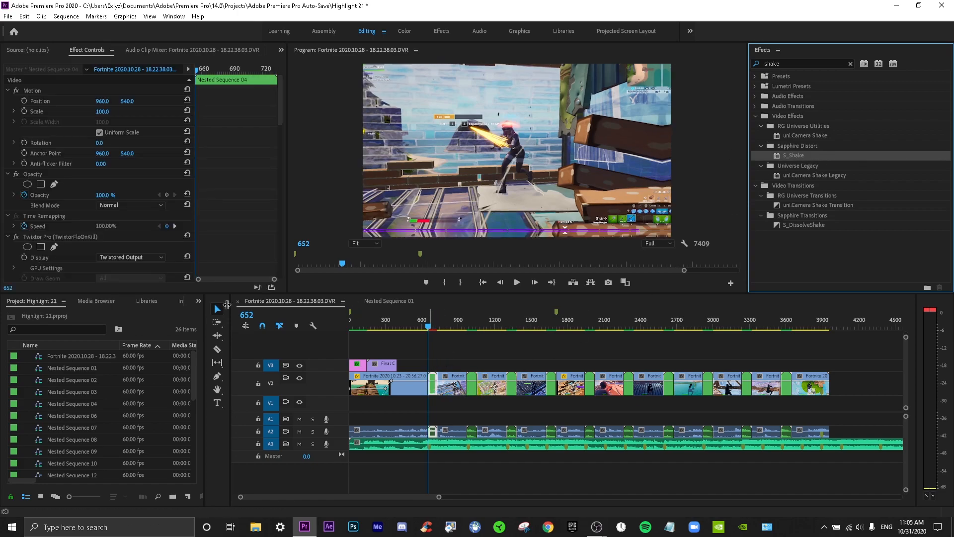
Step: Examine the S_Shake parameters on the first nested kill ending, down to the X, Y, Z and Tilt Shake groups
{"action": "scroll", "coordinate": [232, 229], "scroll_direction": "down", "scroll_amount": 10}
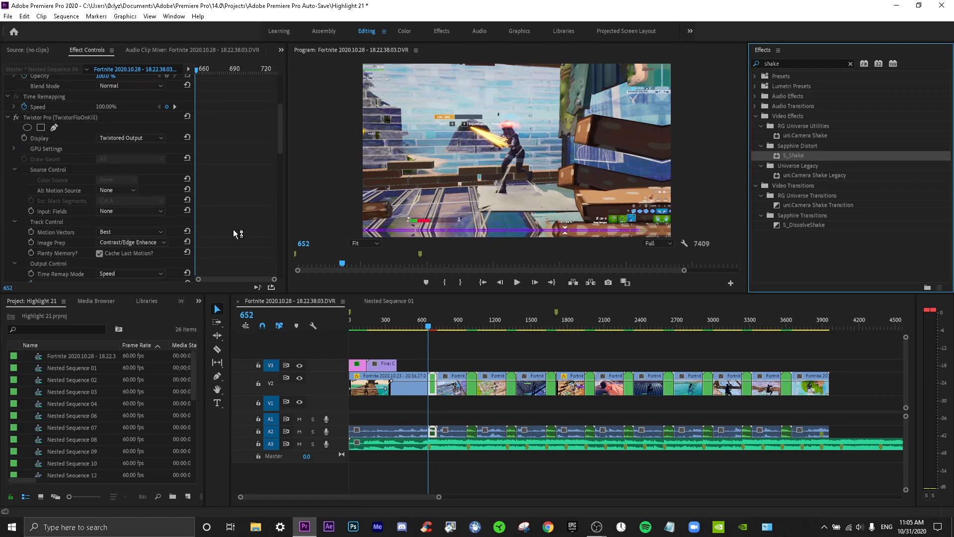
{"action": "scroll", "coordinate": [235, 232], "scroll_direction": "down", "scroll_amount": 8}
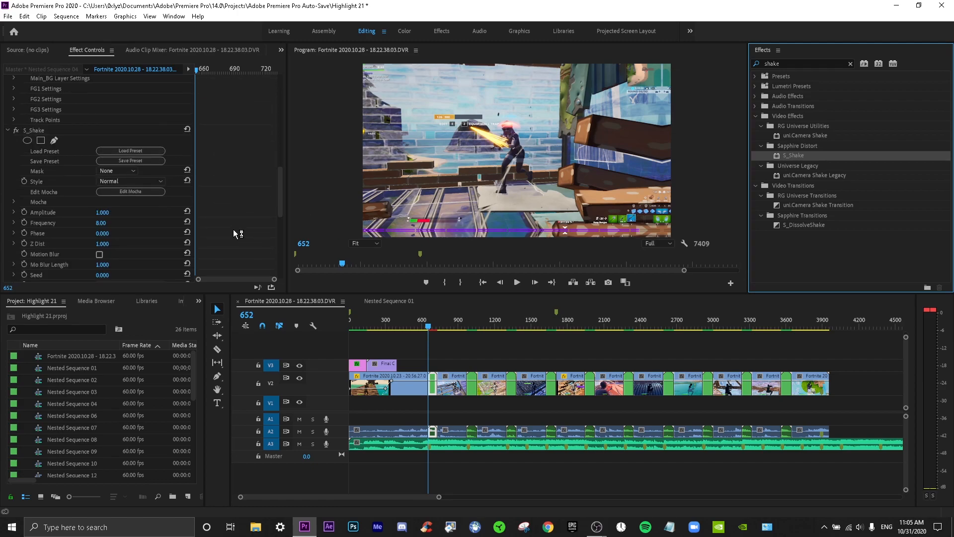
{"action": "scroll", "coordinate": [43, 249], "scroll_direction": "down", "scroll_amount": 3}
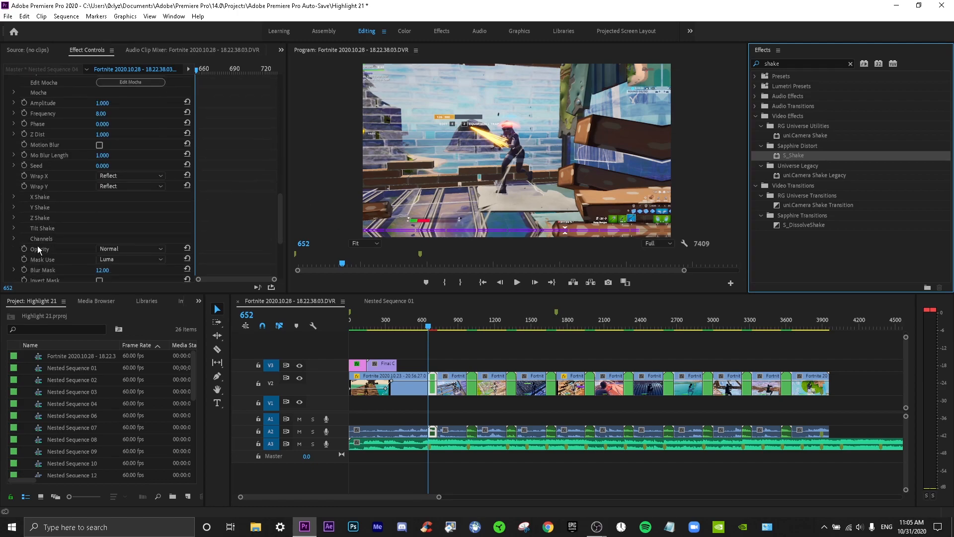
Step: Expand S_Shake's X Shake and Z Shake groups and open X Rand Amp for editing
{"action": "left_click", "coordinate": [15, 197]}
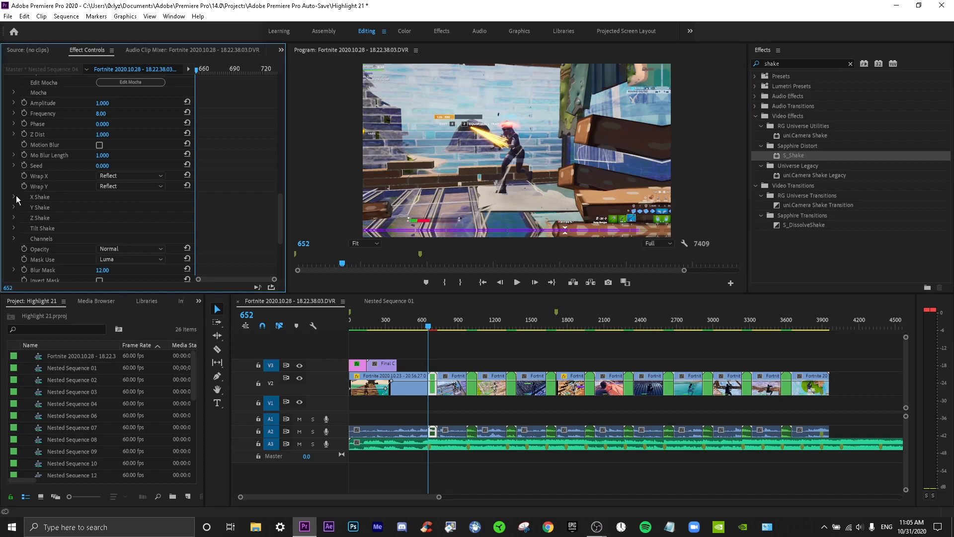
{"action": "left_click", "coordinate": [15, 197]}
{"action": "left_click", "coordinate": [15, 218]}
{"action": "left_click", "coordinate": [14, 217]}
{"action": "left_click", "coordinate": [14, 197]}
{"action": "left_click", "coordinate": [107, 206]}
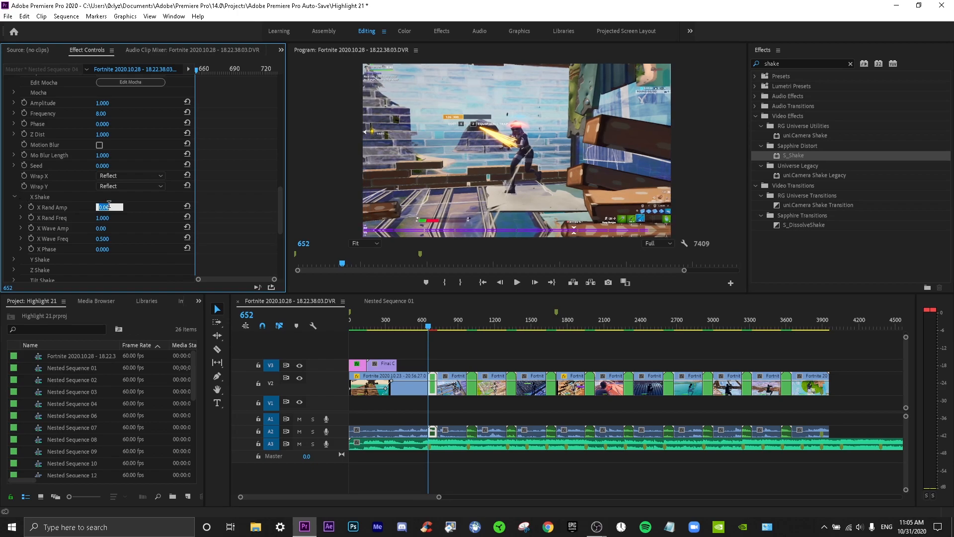
{"action": "left_click", "coordinate": [14, 198]}
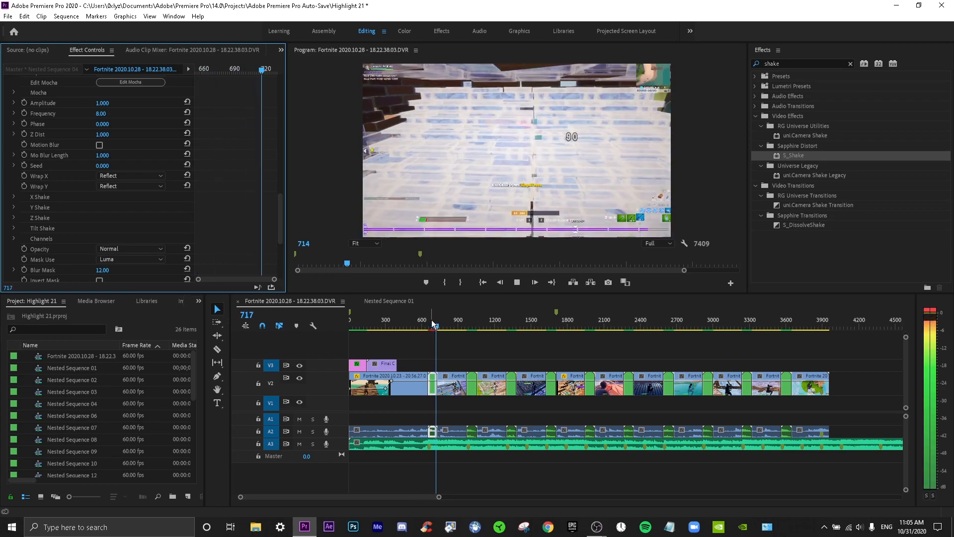
Step: Preview the shake, return the playhead to frame 652, and set S_Shake's Frequency to 4
{"action": "key", "text": "space"}
{"action": "left_click_drag", "start_coordinate": [440, 328], "coordinate": [429, 328]}
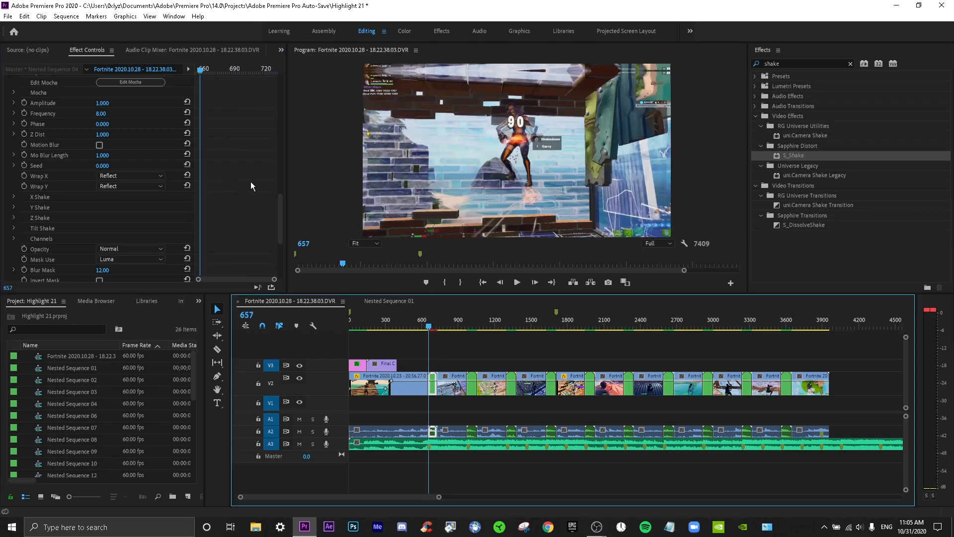
{"action": "scroll", "coordinate": [251, 186], "scroll_direction": "up", "scroll_amount": 4}
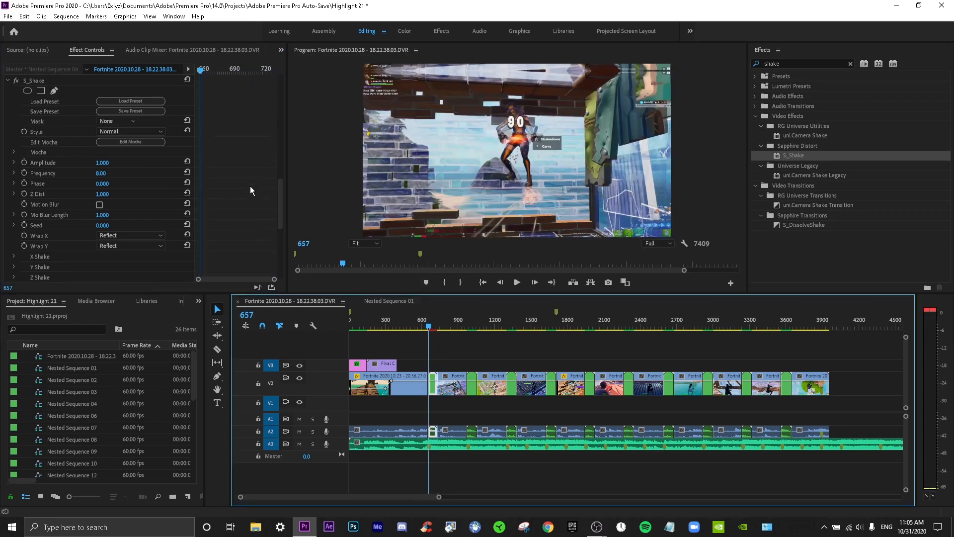
{"action": "left_click", "coordinate": [428, 329]}
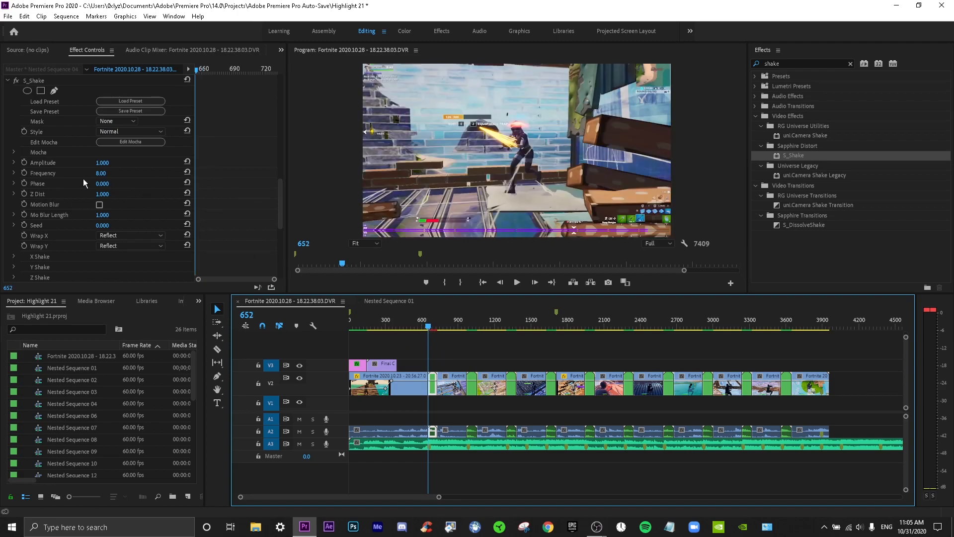
{"action": "left_click", "coordinate": [109, 171]}
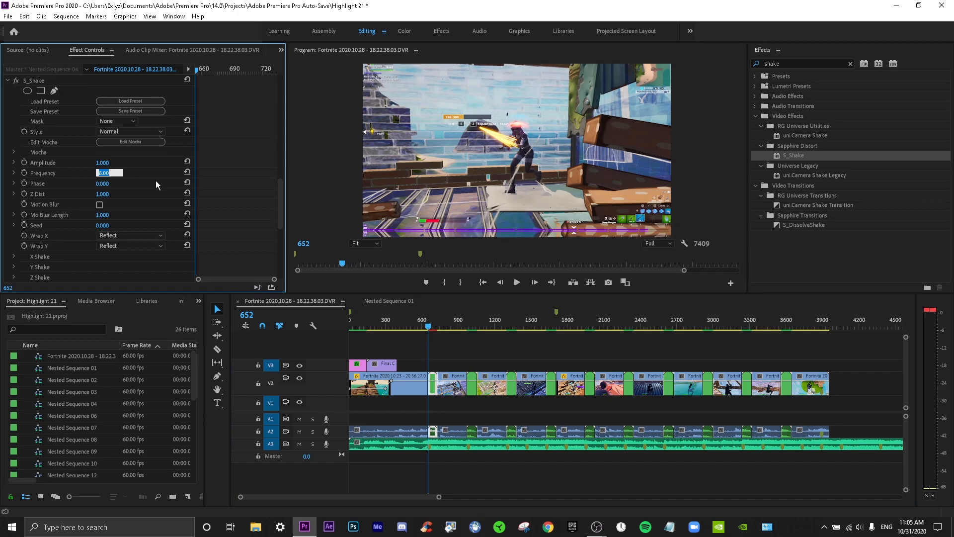
{"action": "type", "text": "4"}
Step: Enable keyframing for S_Shake's Amplitude at frame 652 and set Amplitude to 0 at frame 731
{"action": "left_click", "coordinate": [24, 163]}
{"action": "left_click_drag", "start_coordinate": [241, 68], "coordinate": [277, 75]}
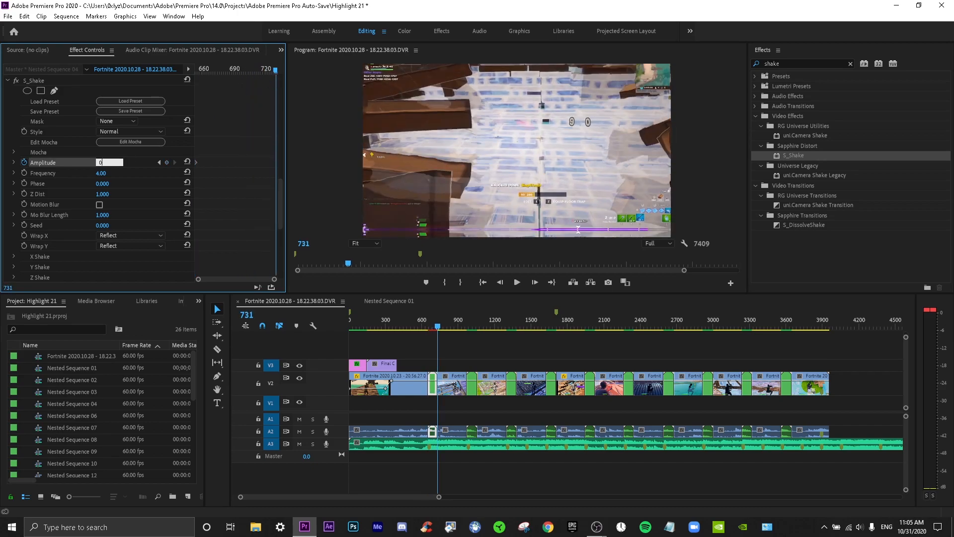
{"action": "type", "text": "0"}
{"action": "key", "text": "Return"}
Step: Play the fading shake on the first nested clip several times, starting just before the clip
{"action": "left_click", "coordinate": [439, 332]}
{"action": "key", "text": "space"}
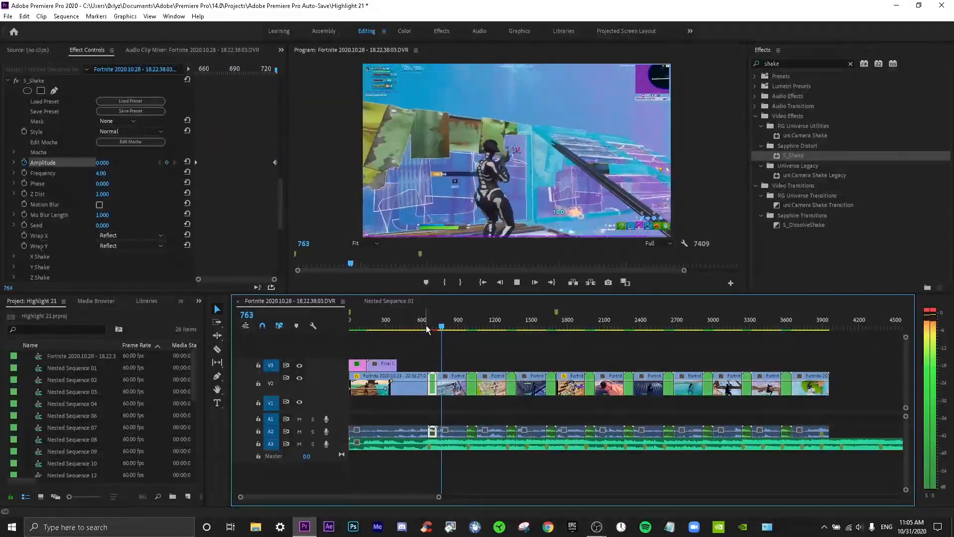
{"action": "left_click", "coordinate": [426, 328]}
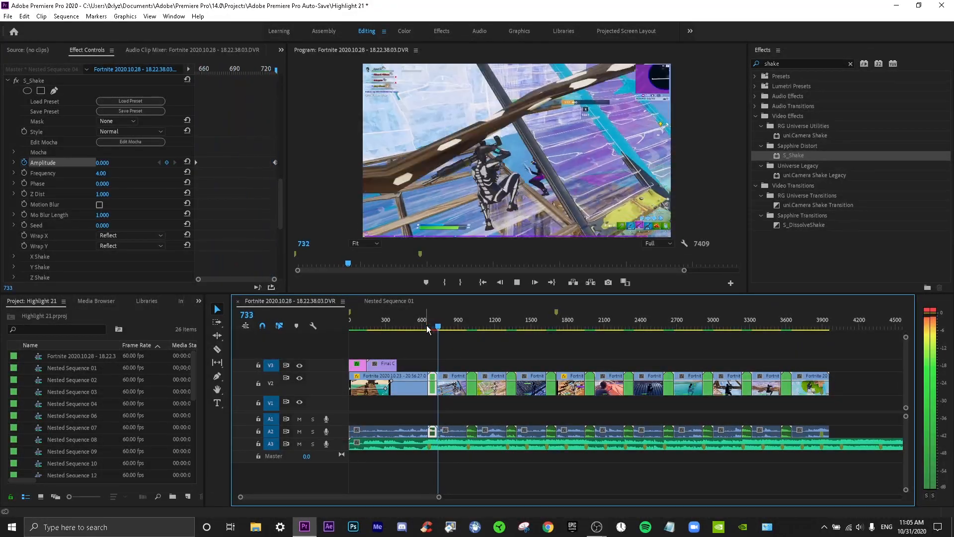
{"action": "left_click", "coordinate": [420, 326]}
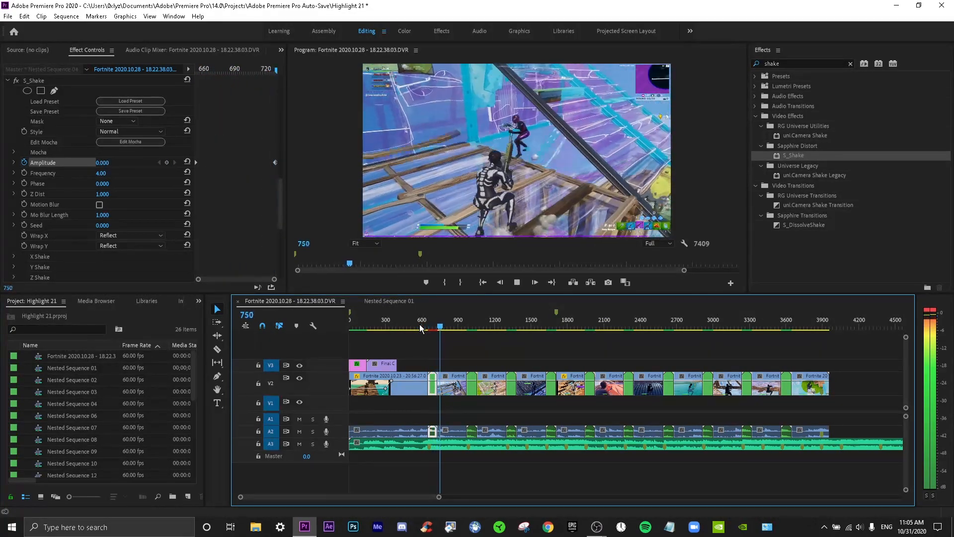
{"action": "left_click", "coordinate": [420, 325]}
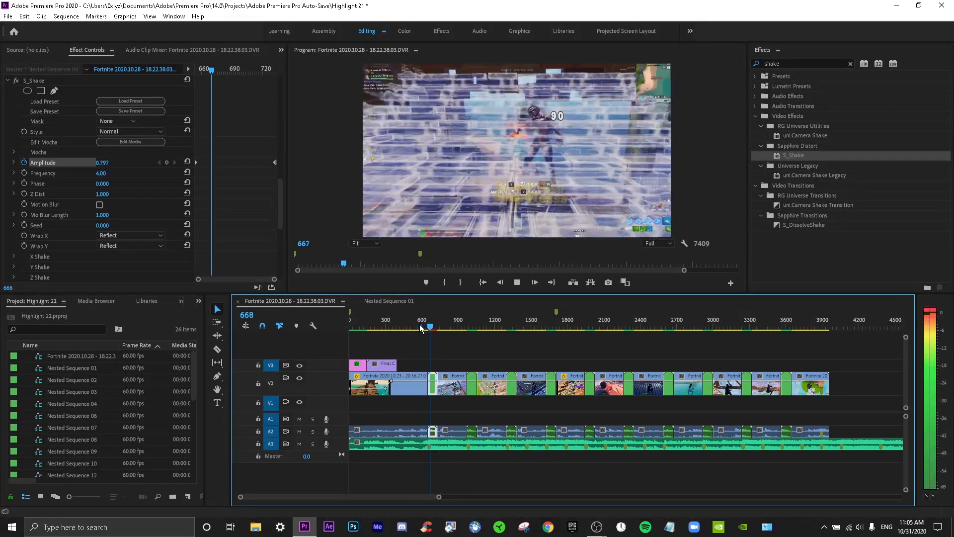
Step: Set S_Shake's Frequency to 2 and replay the transition from just before the nested clip
{"action": "left_click", "coordinate": [108, 172]}
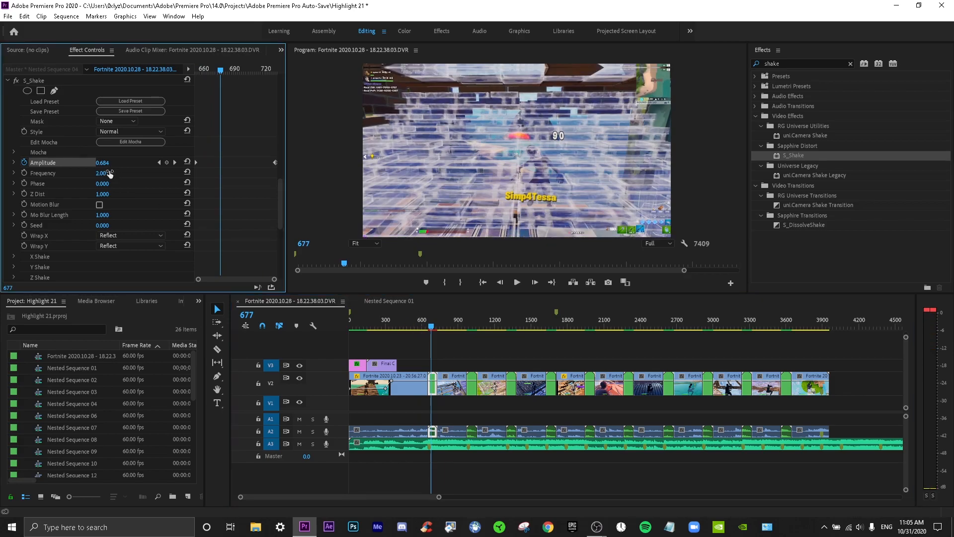
{"action": "left_click", "coordinate": [420, 326]}
{"action": "key", "text": "space"}
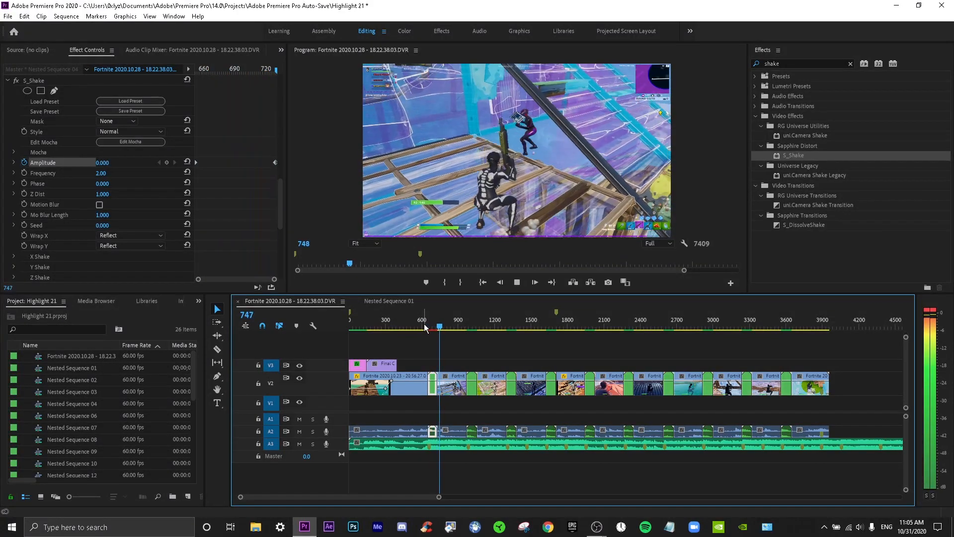
Step: Replay the sequence past the shaken clip and place the playhead at frame 925
{"action": "key", "text": "space"}
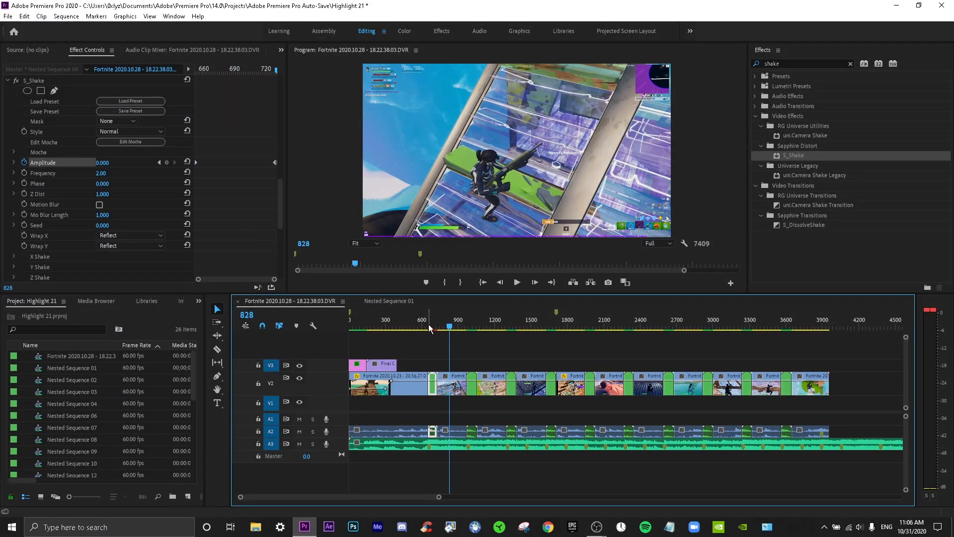
{"action": "left_click", "coordinate": [430, 327]}
{"action": "key", "text": "space"}
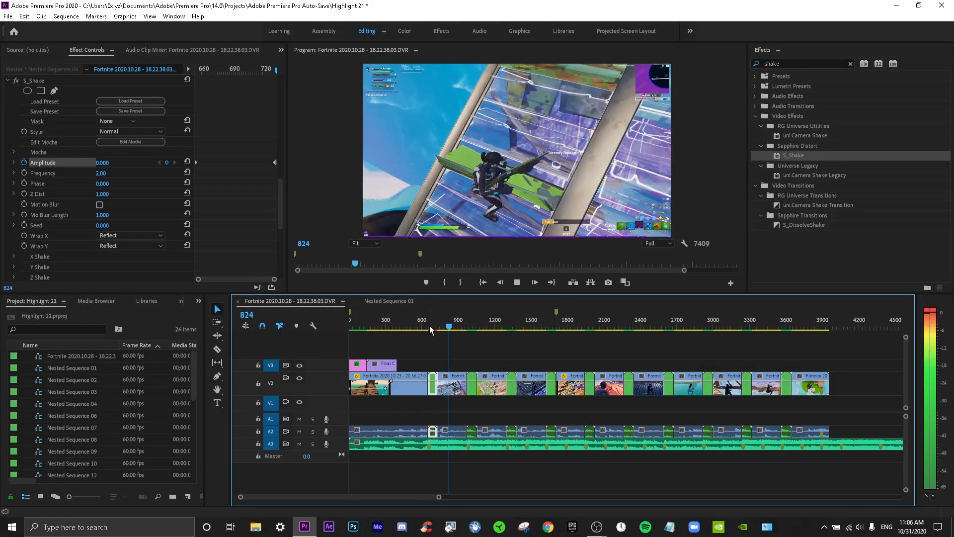
{"action": "key", "text": "a"}
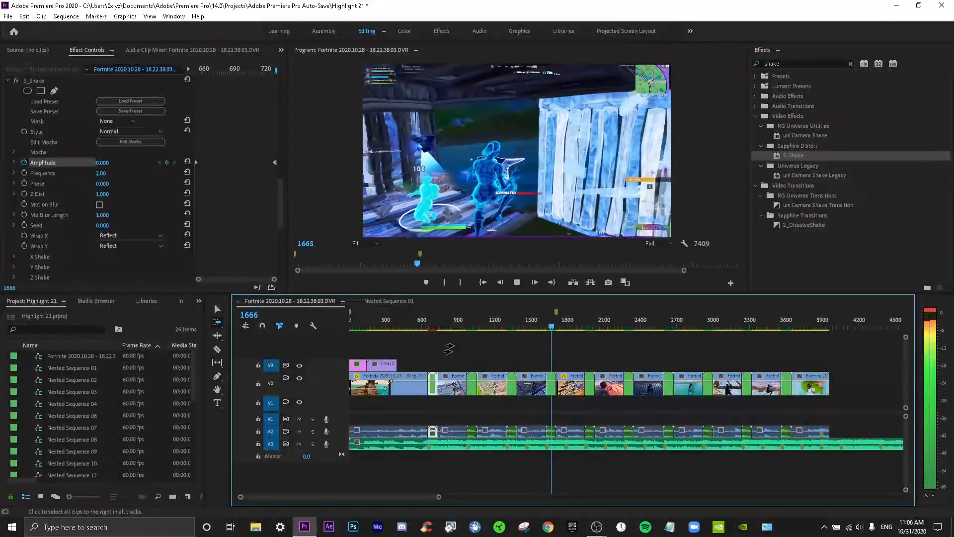
{"action": "key", "text": "space"}
{"action": "left_click", "coordinate": [460, 324]}
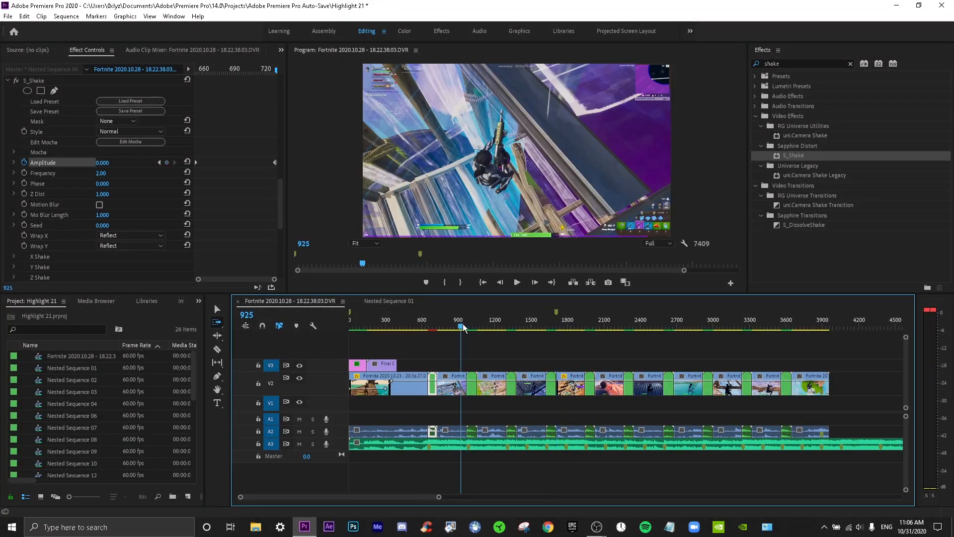
{"action": "key", "text": "v"}
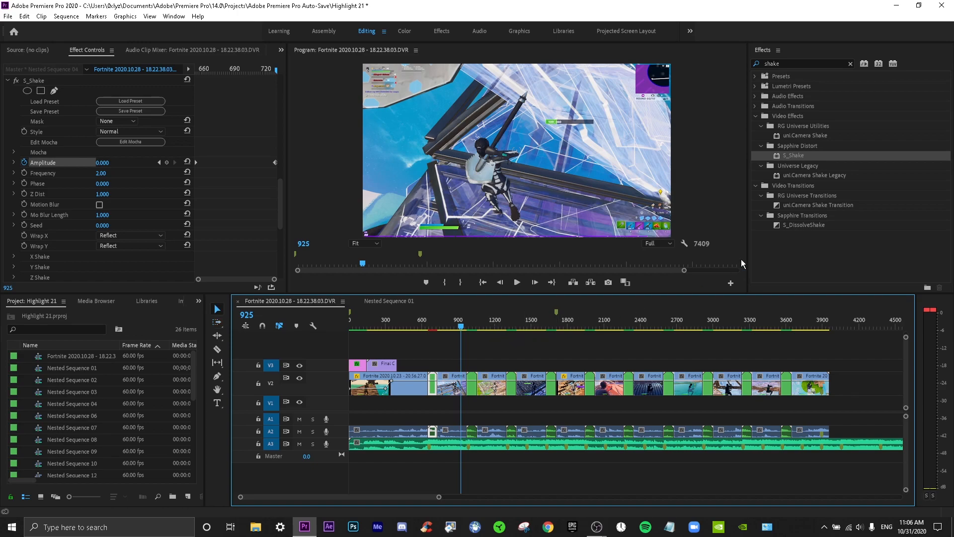
Step: Search the effects for "glow" and apply Sapphire's S_Glow to the Nested Sequence 02 clip
{"action": "left_click", "coordinate": [808, 62]}
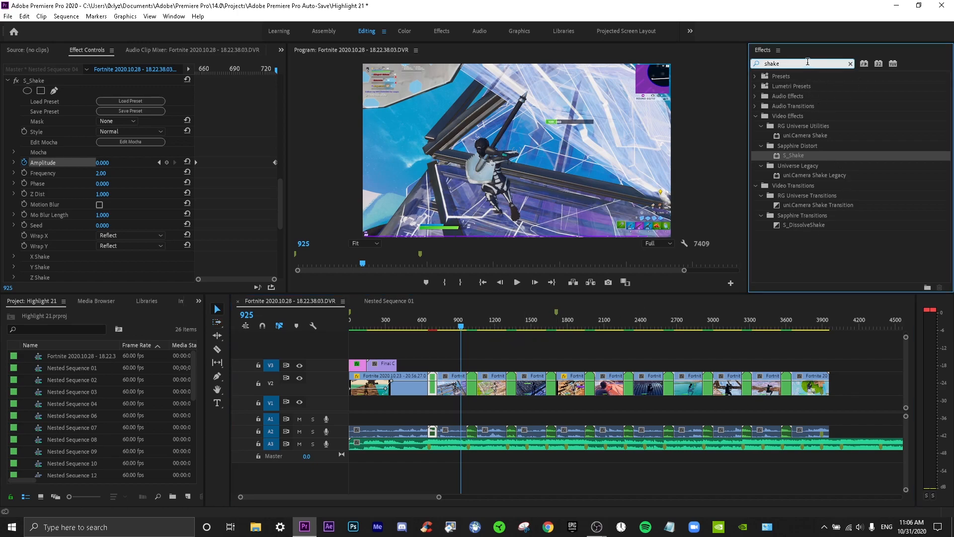
{"action": "type", "text": "glow"}
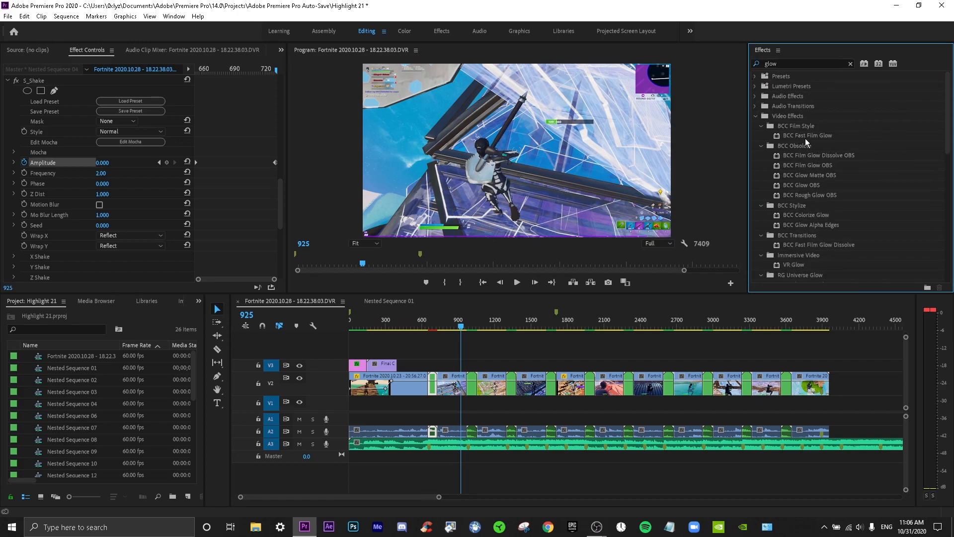
{"action": "scroll", "coordinate": [819, 163], "scroll_direction": "down", "scroll_amount": 1}
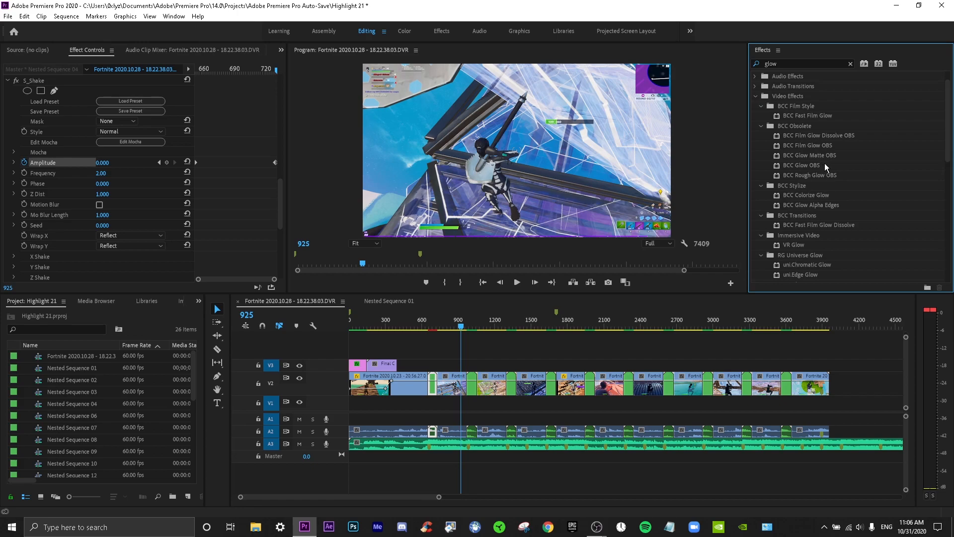
{"action": "scroll", "coordinate": [830, 168], "scroll_direction": "down", "scroll_amount": 8}
{"action": "scroll", "coordinate": [839, 178], "scroll_direction": "down", "scroll_amount": 2}
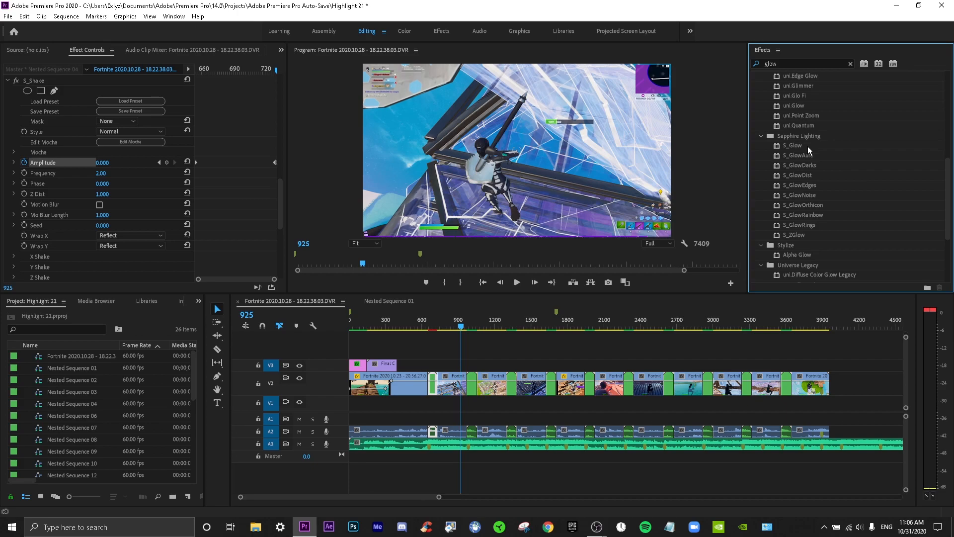
{"action": "left_click_drag", "start_coordinate": [807, 146], "coordinate": [472, 379]}
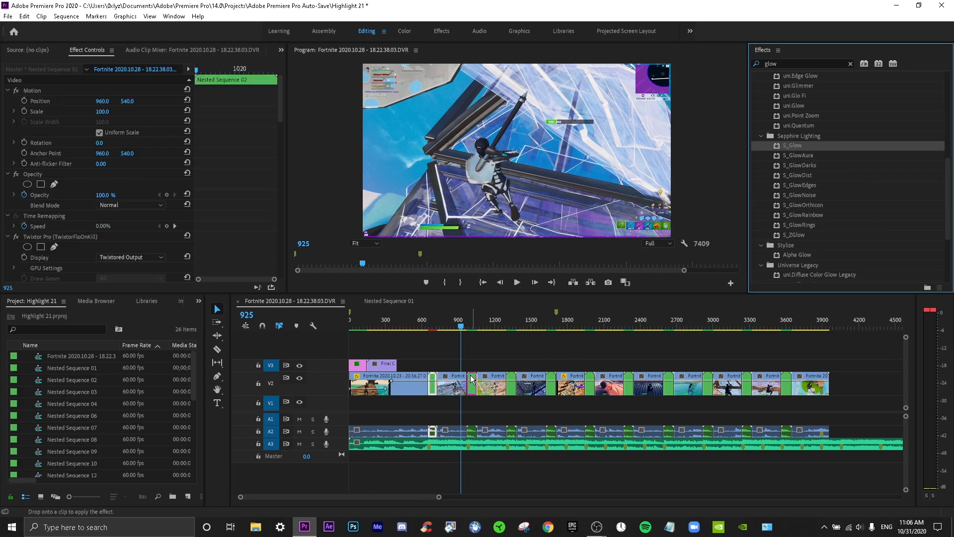
Step: Place the playhead at frame 974, the start of the nested clip, and set S_Glow's Color to purple F000FF
{"action": "left_click", "coordinate": [468, 327]}
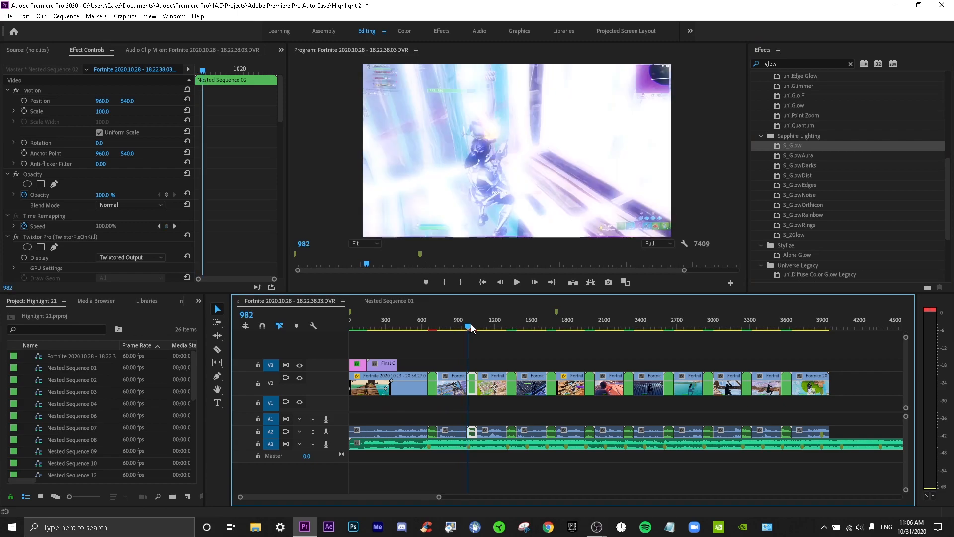
{"action": "left_click_drag", "start_coordinate": [471, 325], "coordinate": [470, 325]}
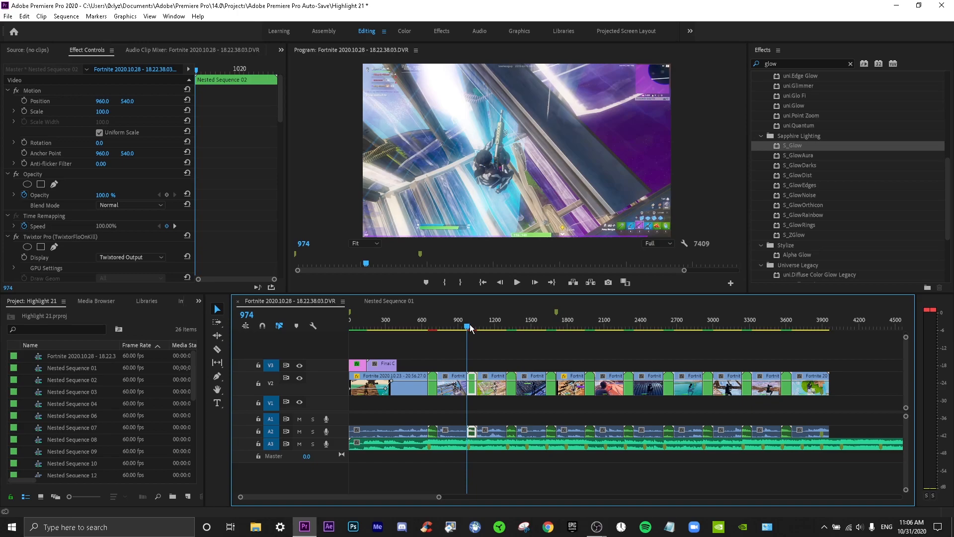
{"action": "scroll", "coordinate": [60, 240], "scroll_direction": "down", "scroll_amount": 5}
{"action": "scroll", "coordinate": [58, 234], "scroll_direction": "down", "scroll_amount": 10}
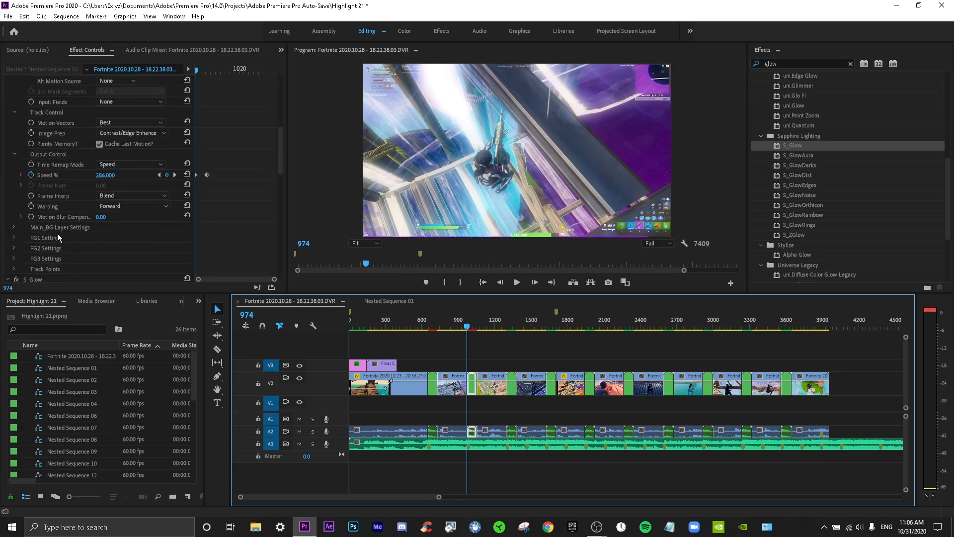
{"action": "left_click", "coordinate": [101, 204]}
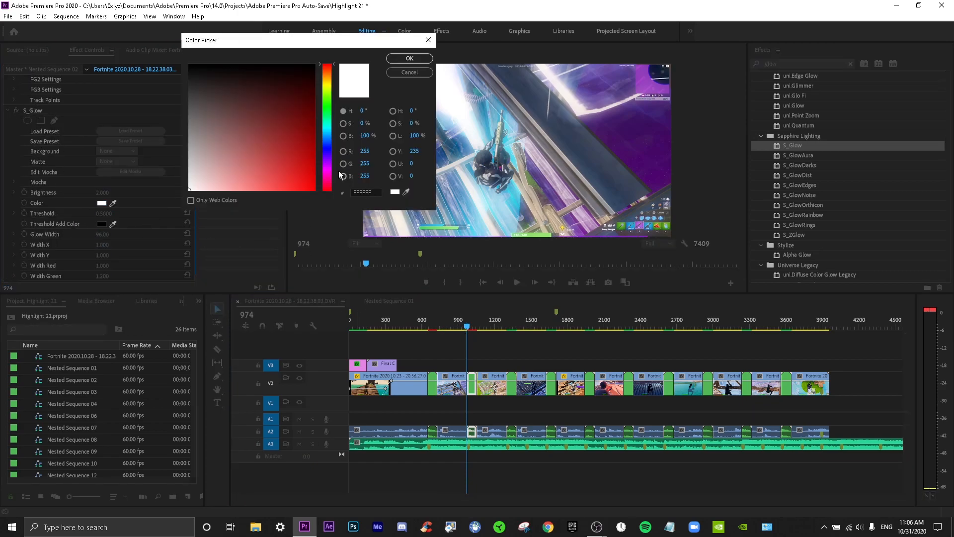
{"action": "left_click", "coordinate": [328, 169]}
{"action": "left_click", "coordinate": [313, 66]}
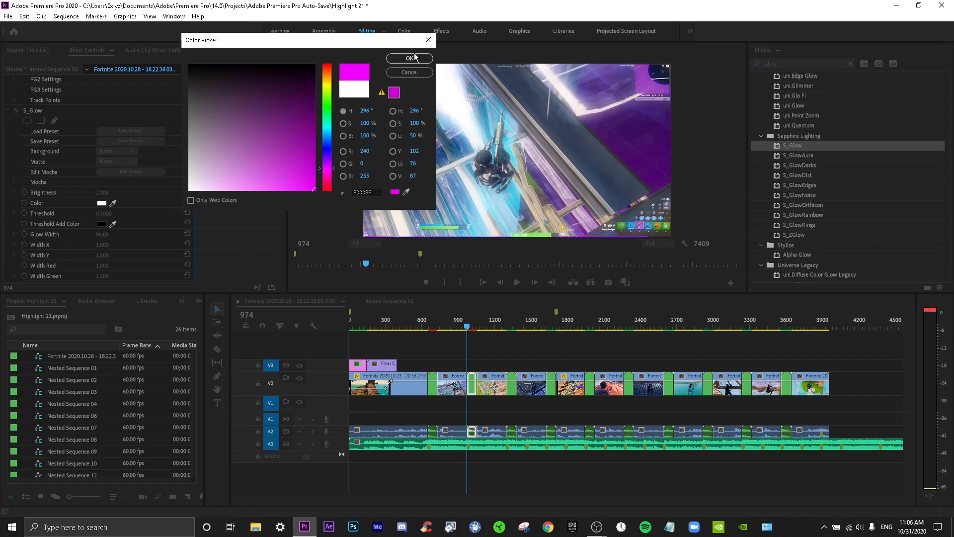
{"action": "left_click", "coordinate": [410, 58]}
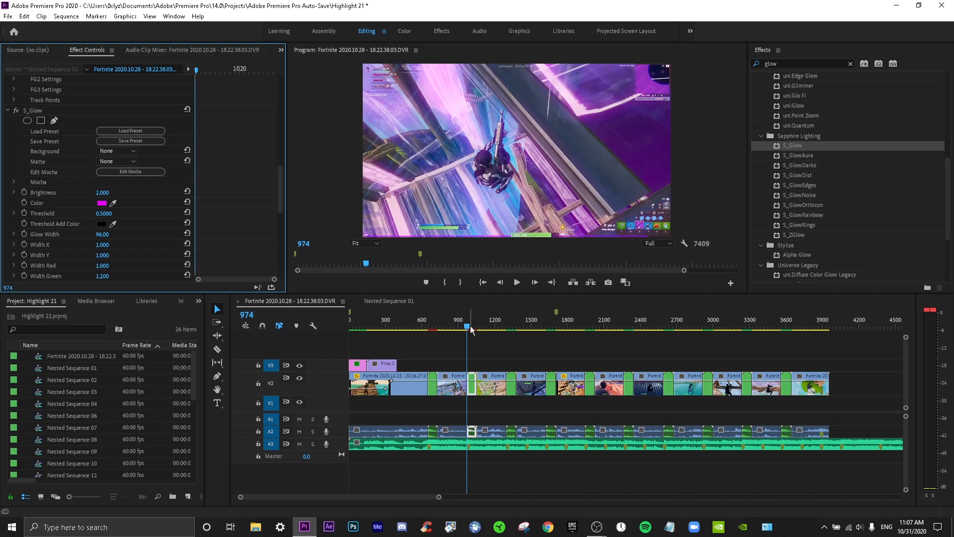
Step: Enable keyframing for S_Glow's Brightness at frame 974 and set Brightness to 0 at frame 1058
{"action": "left_click", "coordinate": [26, 190]}
{"action": "left_click_drag", "start_coordinate": [256, 72], "coordinate": [278, 73]}
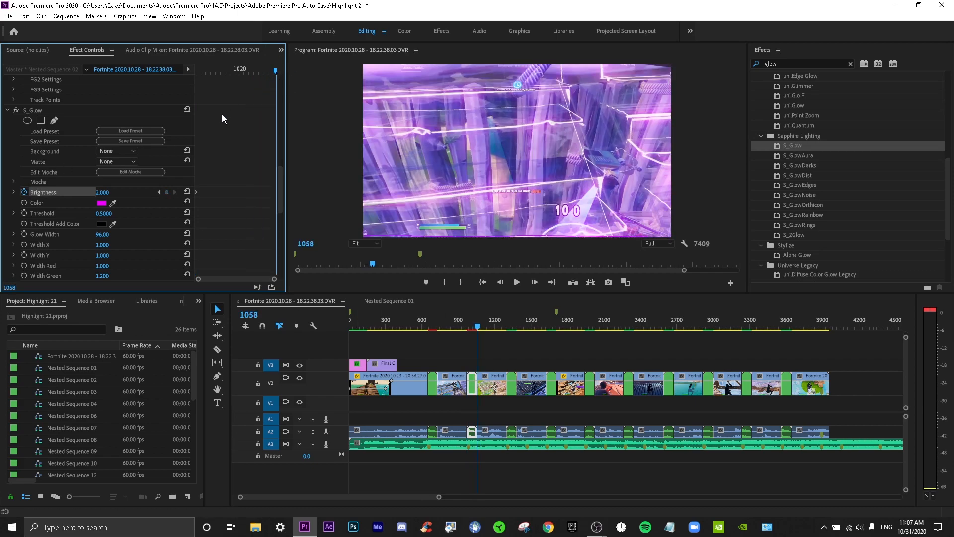
{"action": "left_click", "coordinate": [102, 192]}
{"action": "type", "text": "0"}
{"action": "key", "text": "Return"}
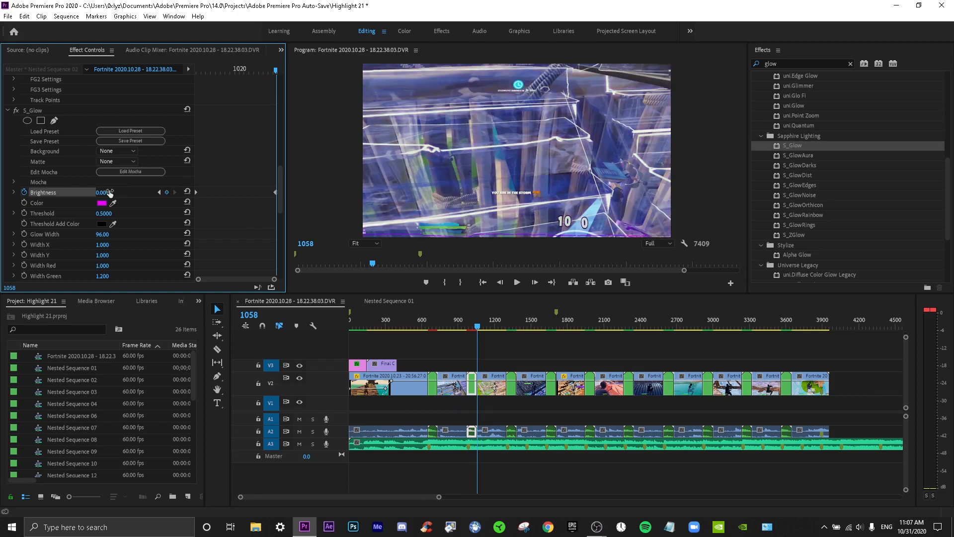
{"action": "scroll", "coordinate": [70, 200], "scroll_direction": "up", "scroll_amount": 3}
{"action": "right_click", "coordinate": [70, 169]}
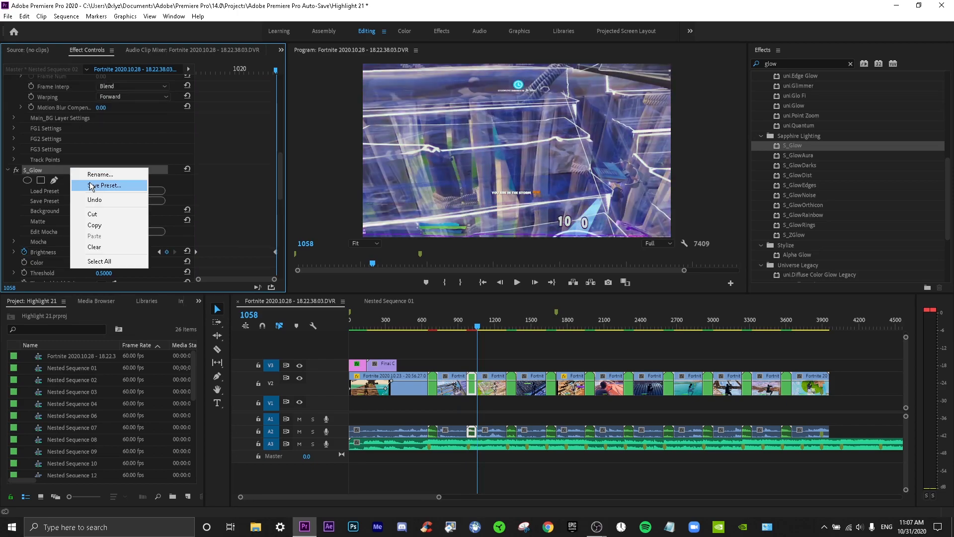
{"action": "left_click", "coordinate": [90, 184]}
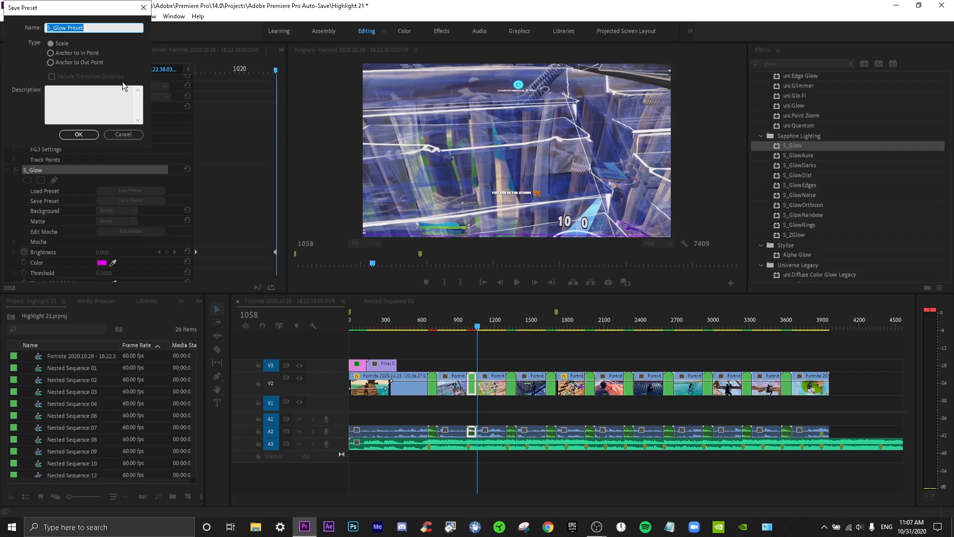
{"action": "type", "text": "Purple Glow"}
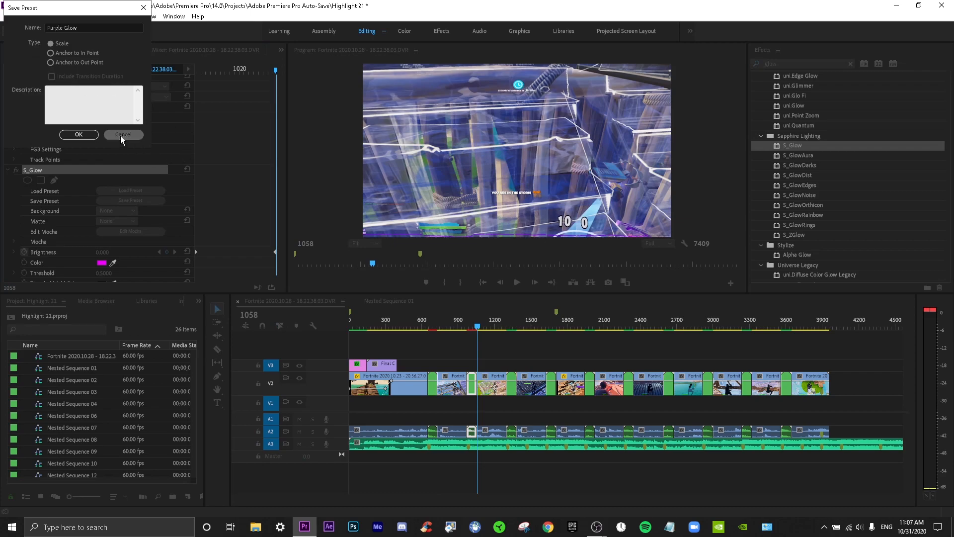
{"action": "left_click", "coordinate": [120, 135]}
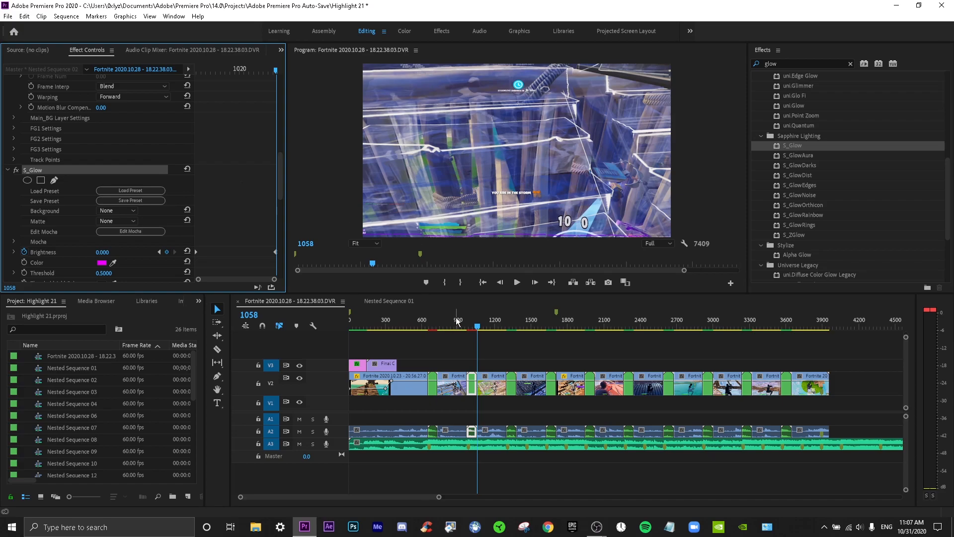
Step: Deselect the clip, replay the sequence around the glowing nested clip and scrub through it to frame 1101
{"action": "left_click", "coordinate": [471, 345]}
{"action": "left_click", "coordinate": [464, 323]}
{"action": "key", "text": "space"}
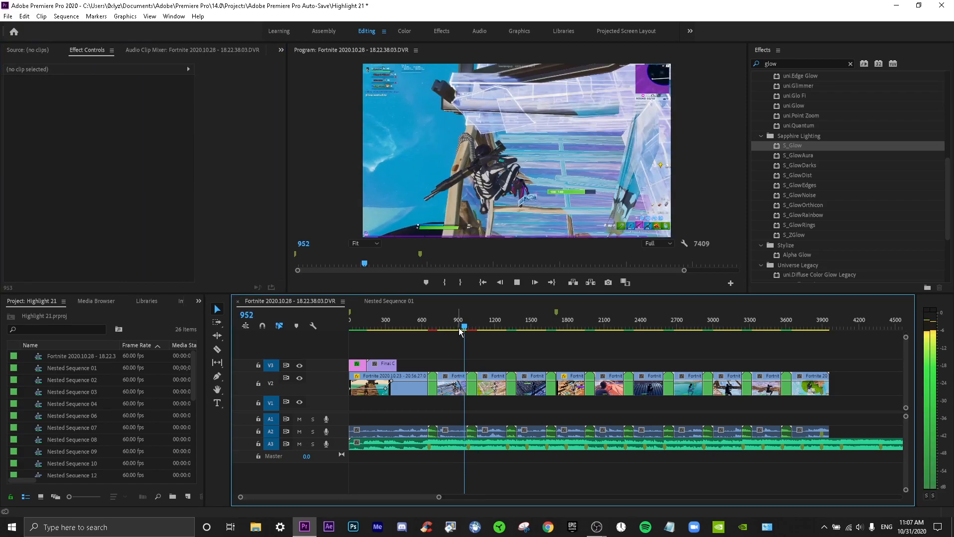
{"action": "left_click", "coordinate": [458, 327]}
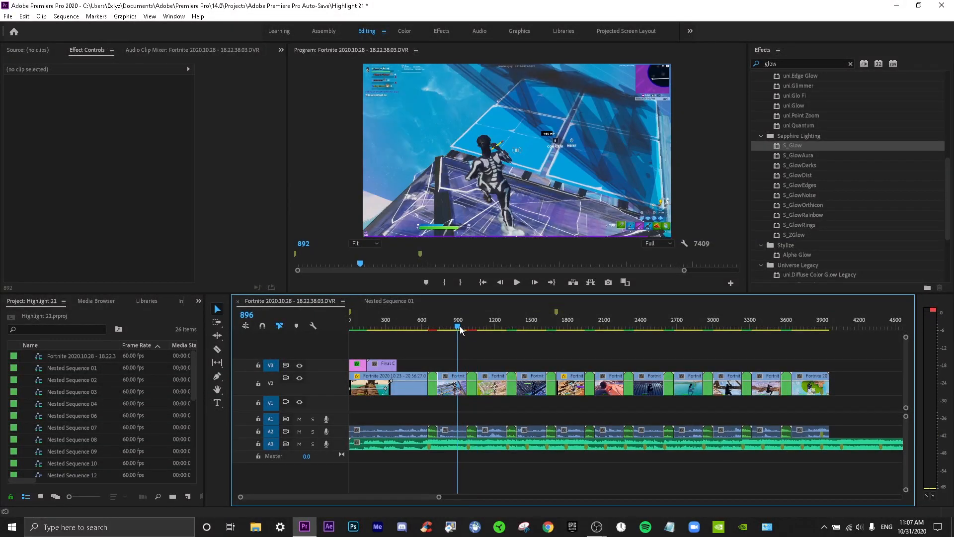
{"action": "left_click_drag", "start_coordinate": [461, 329], "coordinate": [483, 332]}
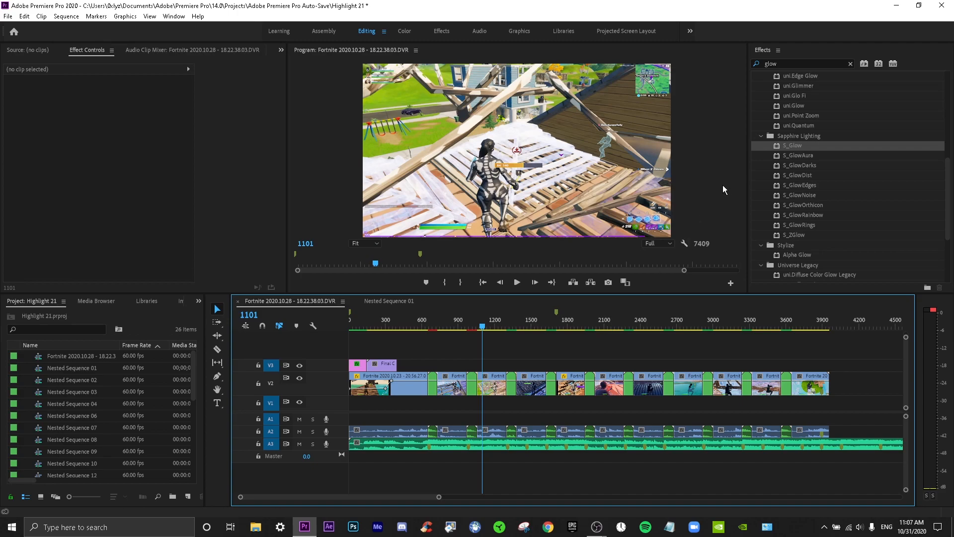
Step: Search the effects for "blu", collapse the Presets results and apply Sapphire's S_Blur to the Nested Sequence 04 clip
{"action": "left_click", "coordinate": [785, 63]}
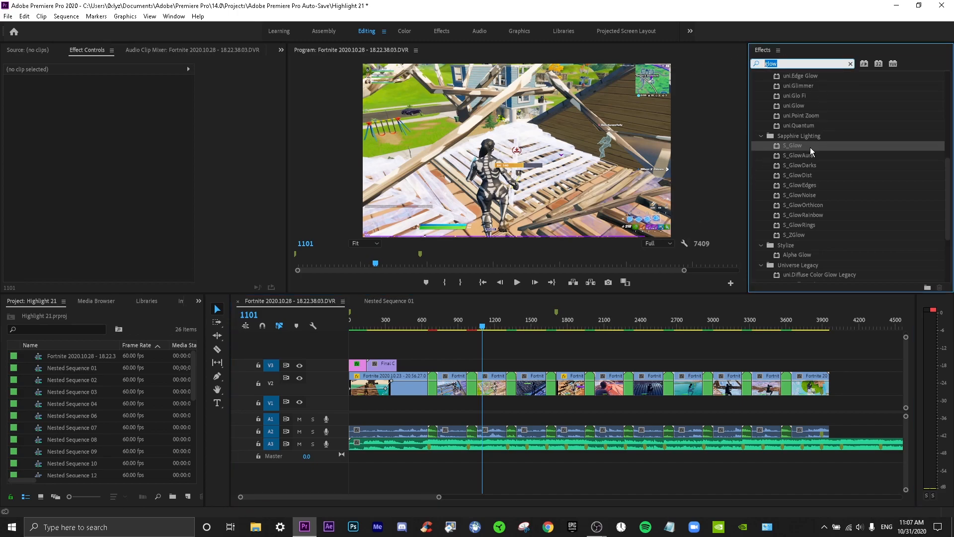
{"action": "type", "text": "blu"}
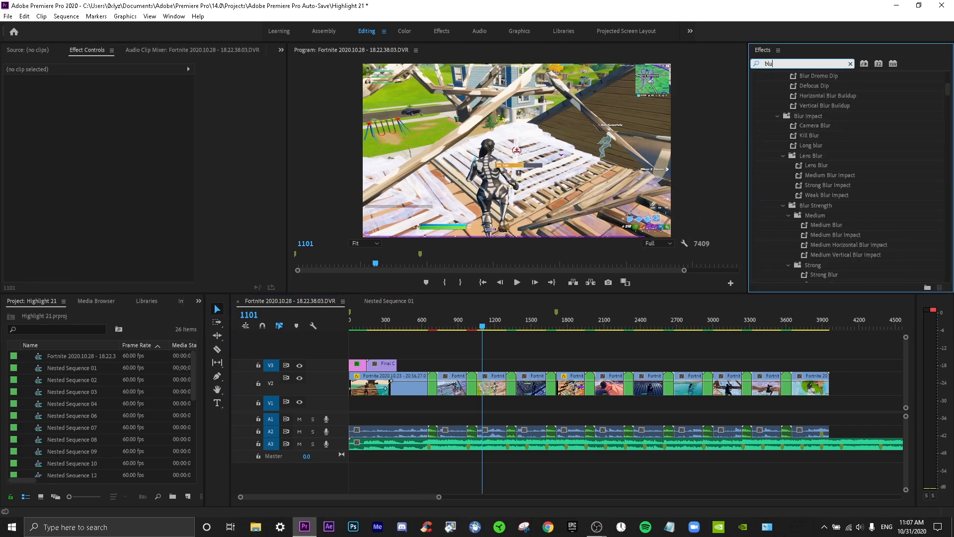
{"action": "scroll", "coordinate": [814, 169], "scroll_direction": "up", "scroll_amount": 6}
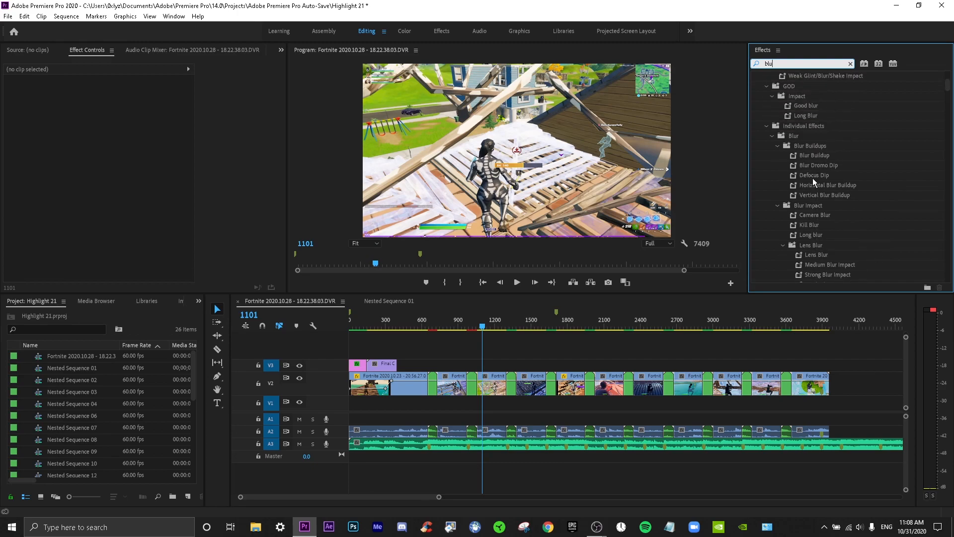
{"action": "scroll", "coordinate": [812, 169], "scroll_direction": "up", "scroll_amount": 5}
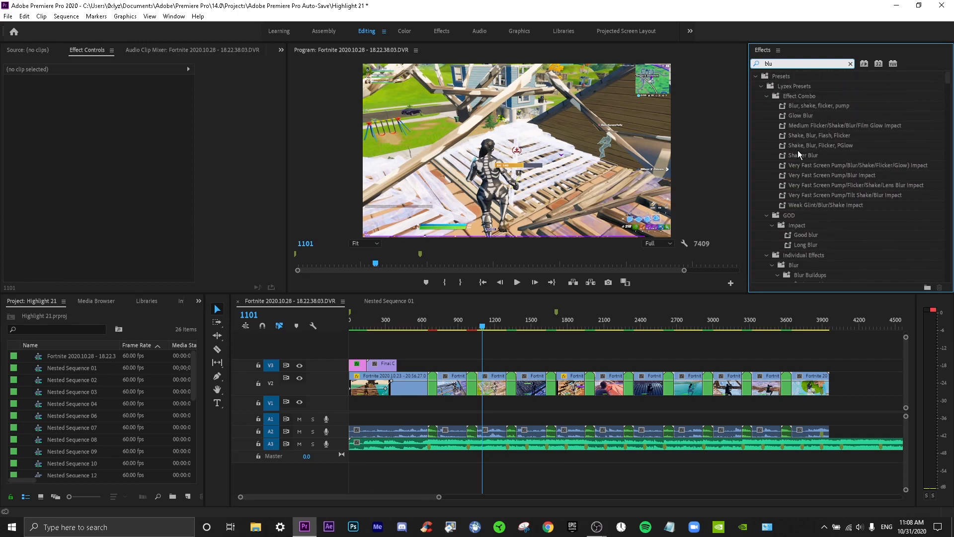
{"action": "left_click", "coordinate": [756, 87]}
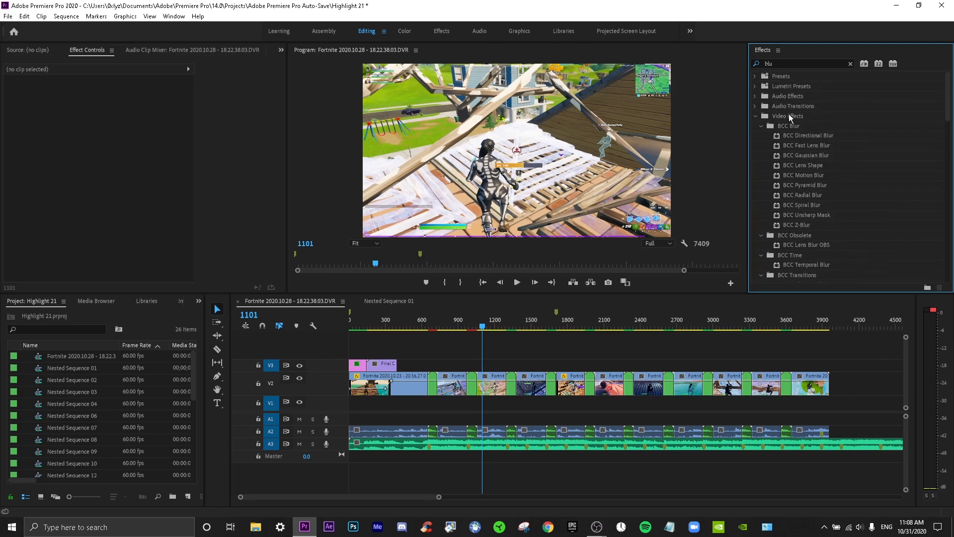
{"action": "scroll", "coordinate": [783, 153], "scroll_direction": "down", "scroll_amount": 5}
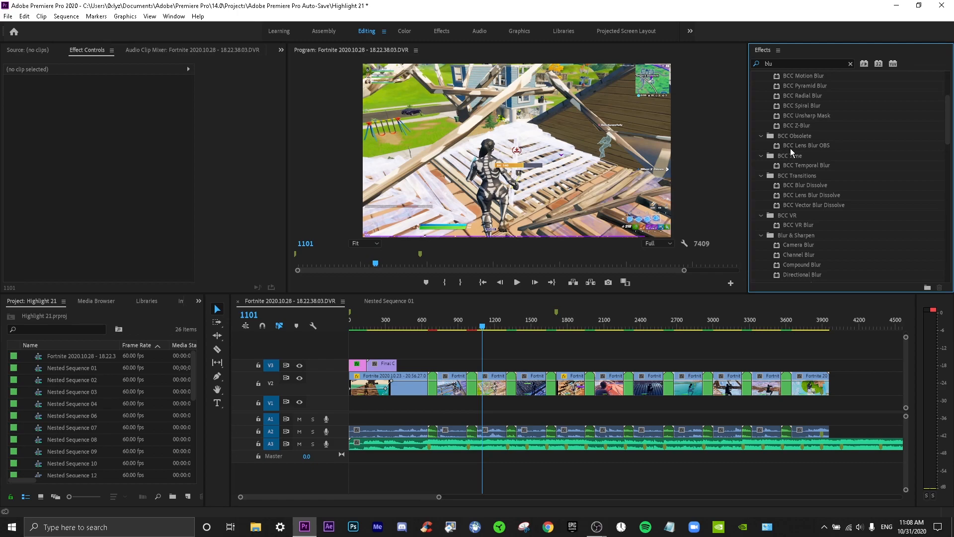
{"action": "scroll", "coordinate": [785, 151], "scroll_direction": "down", "scroll_amount": 10}
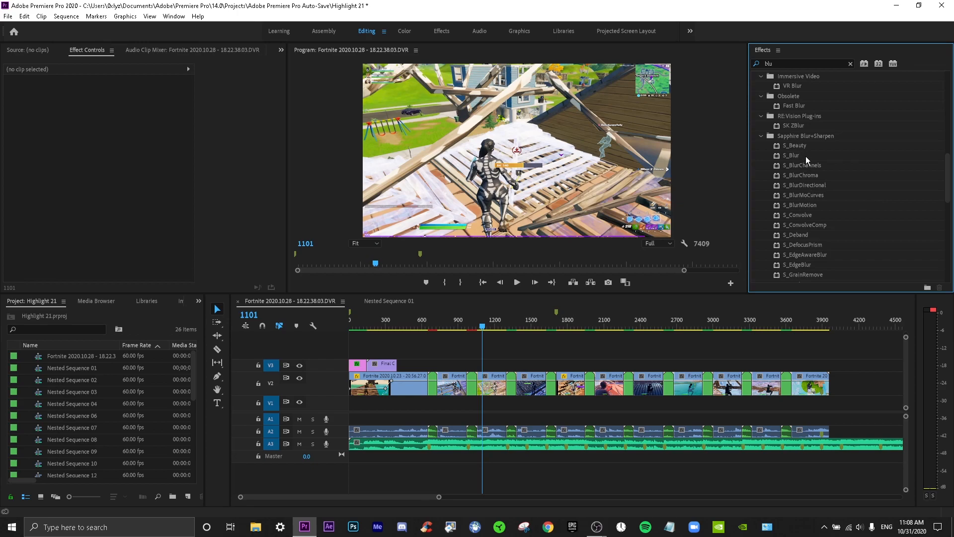
{"action": "left_click_drag", "start_coordinate": [806, 156], "coordinate": [728, 268]}
{"action": "left_click_drag", "start_coordinate": [691, 324], "coordinate": [435, 380]}
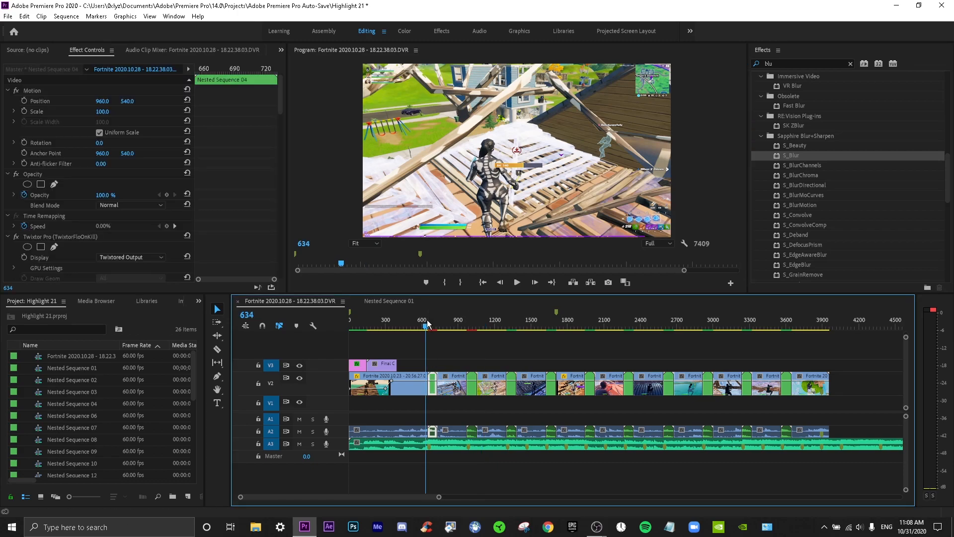
Step: Place the playhead at frame 655 and collapse the clip's Twixtor Pro and S_Shake settings to reach S_Blur
{"action": "left_click_drag", "start_coordinate": [427, 326], "coordinate": [430, 321]}
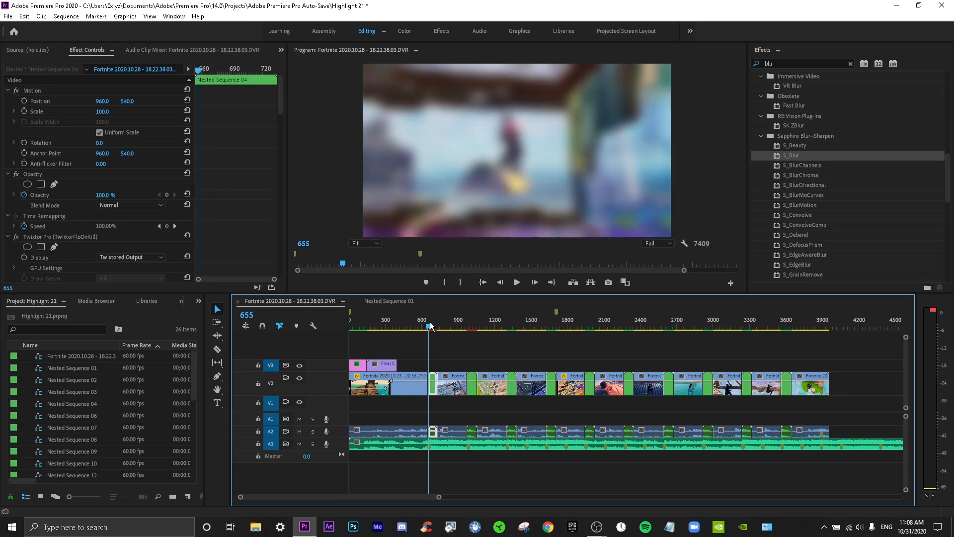
{"action": "scroll", "coordinate": [227, 219], "scroll_direction": "down", "scroll_amount": 3}
{"action": "scroll", "coordinate": [232, 218], "scroll_direction": "down", "scroll_amount": 5}
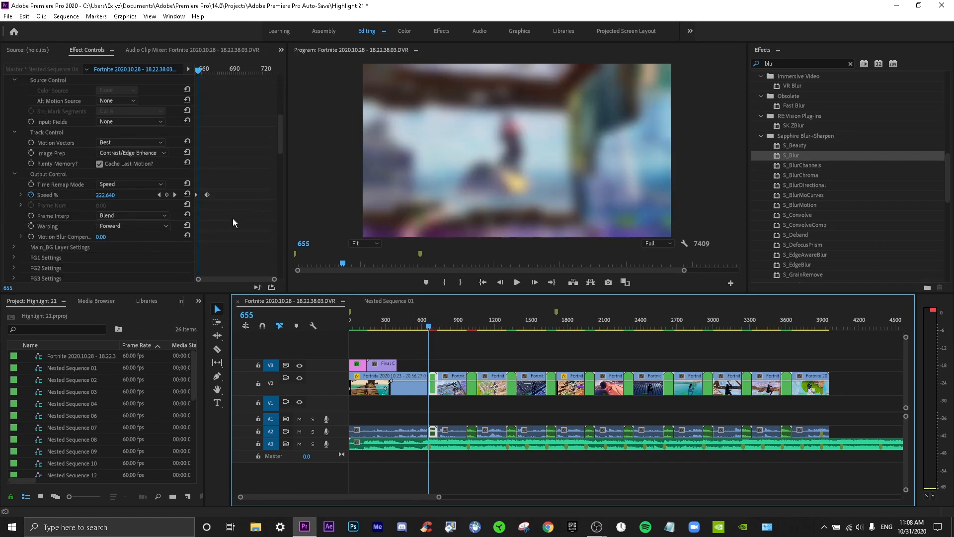
{"action": "scroll", "coordinate": [190, 164], "scroll_direction": "up", "scroll_amount": 6}
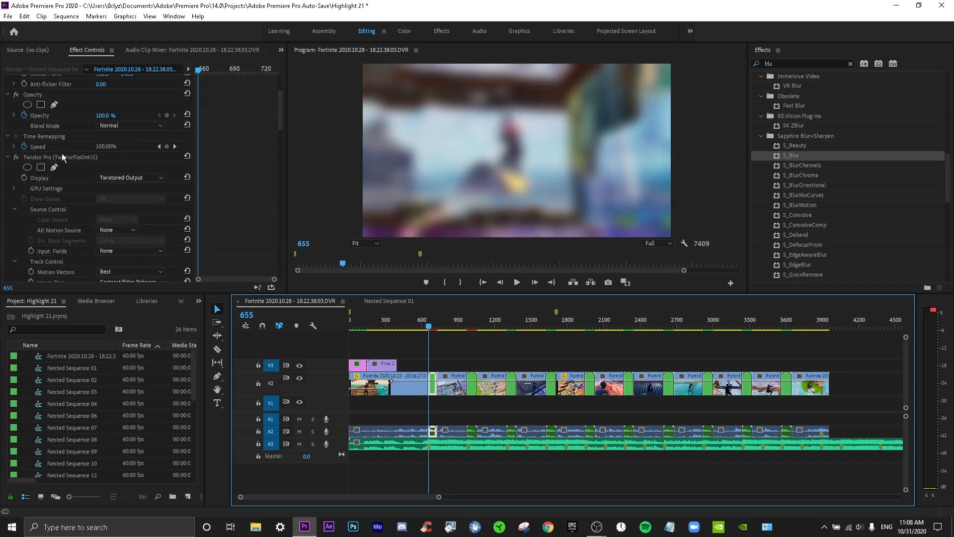
{"action": "left_click", "coordinate": [7, 158]}
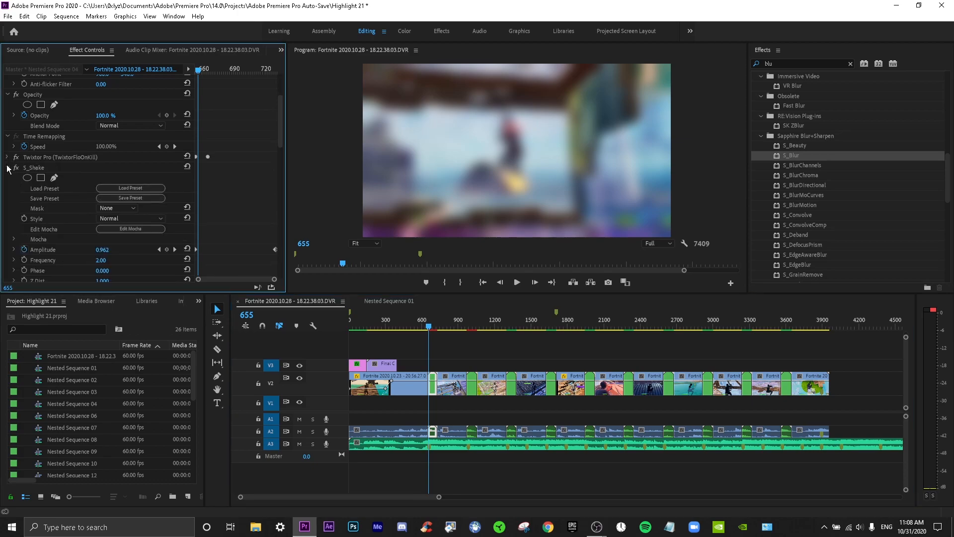
{"action": "left_click", "coordinate": [8, 168]}
{"action": "scroll", "coordinate": [229, 202], "scroll_direction": "down", "scroll_amount": 3}
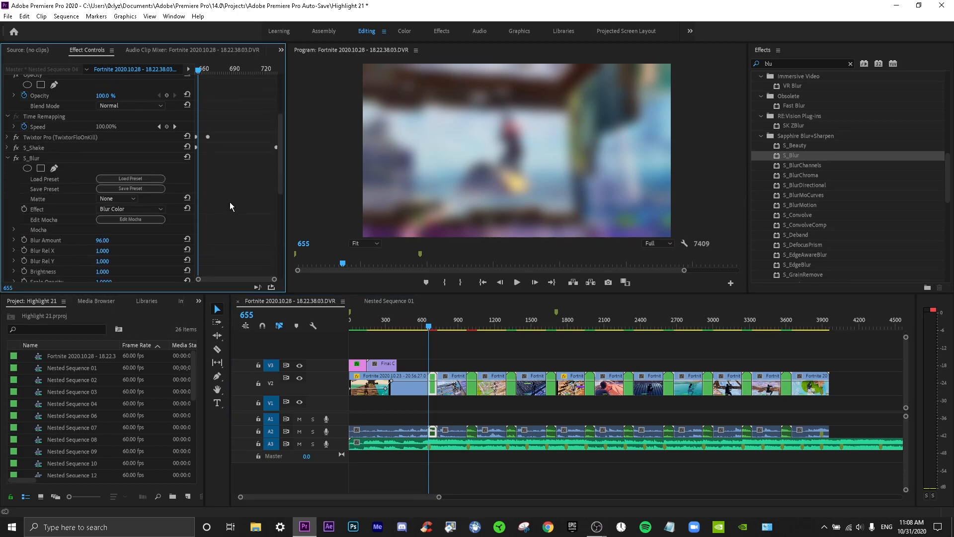
Step: At frame 652, the start of the nested clip, set S_Blur's Blur Amount to 10 and enable its keyframing
{"action": "left_click", "coordinate": [196, 69]}
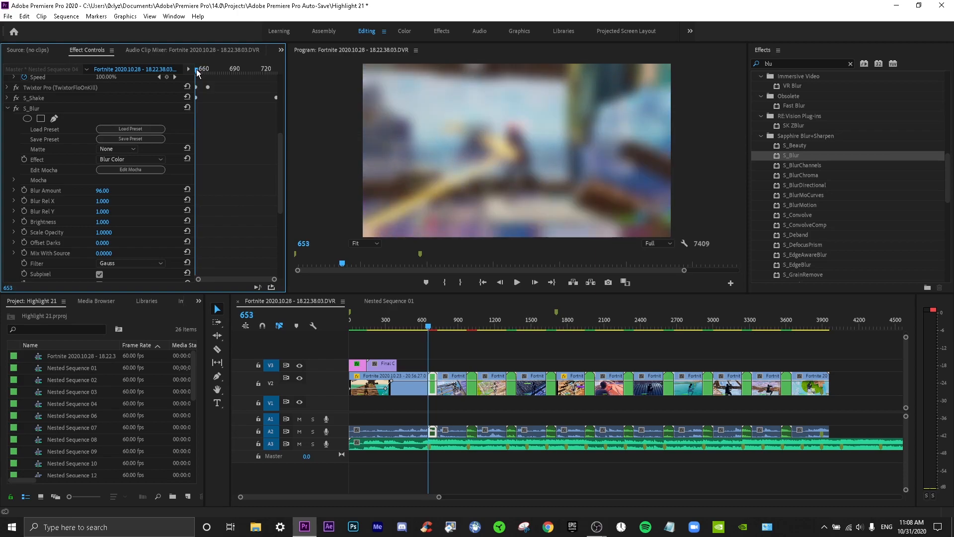
{"action": "left_click", "coordinate": [103, 191]}
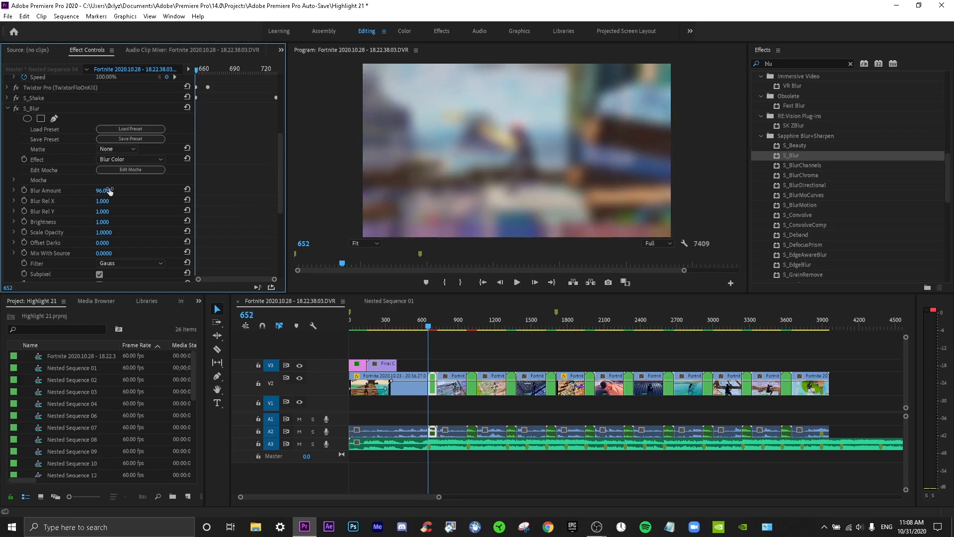
{"action": "type", "text": "10"}
{"action": "key", "text": "Return"}
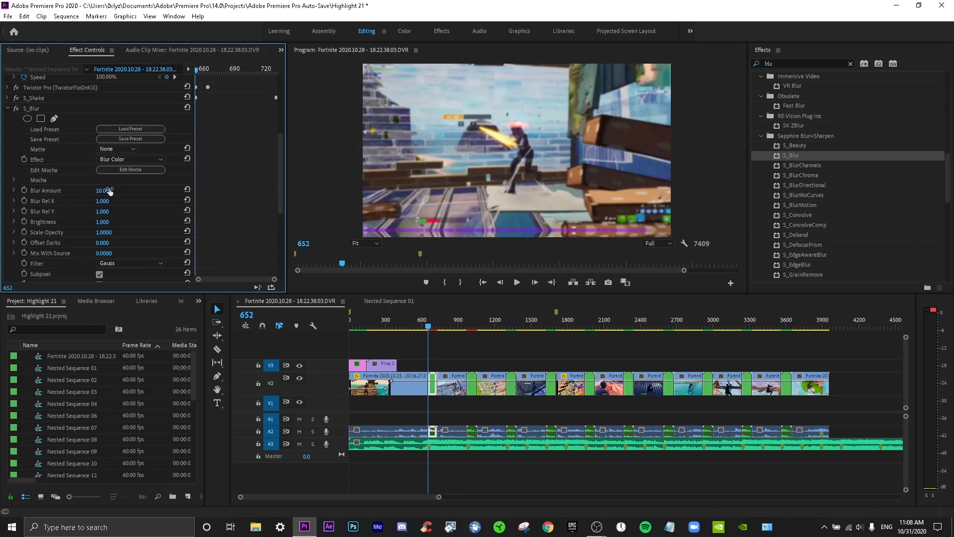
{"action": "left_click", "coordinate": [24, 189]}
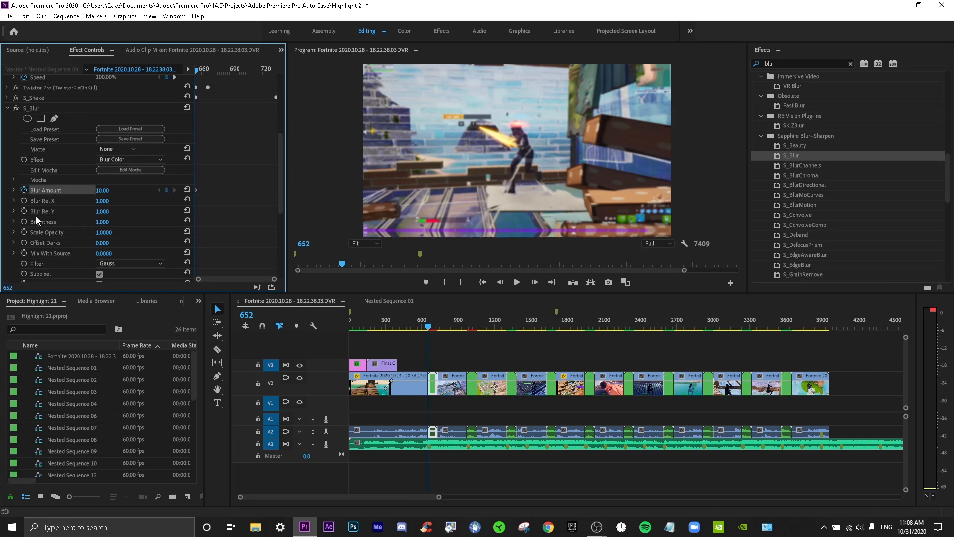
Step: Set S_Blur's Blur Amount to 0 at frame 731, the end of the nested clip
{"action": "left_click_drag", "start_coordinate": [225, 67], "coordinate": [276, 73]}
{"action": "left_click", "coordinate": [103, 191]}
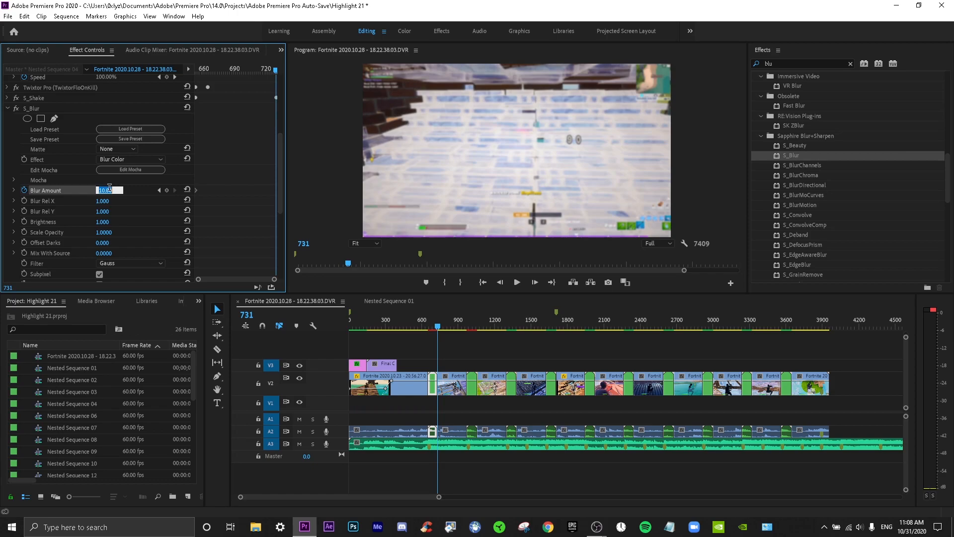
{"action": "type", "text": "0"}
{"action": "key", "text": "Return"}
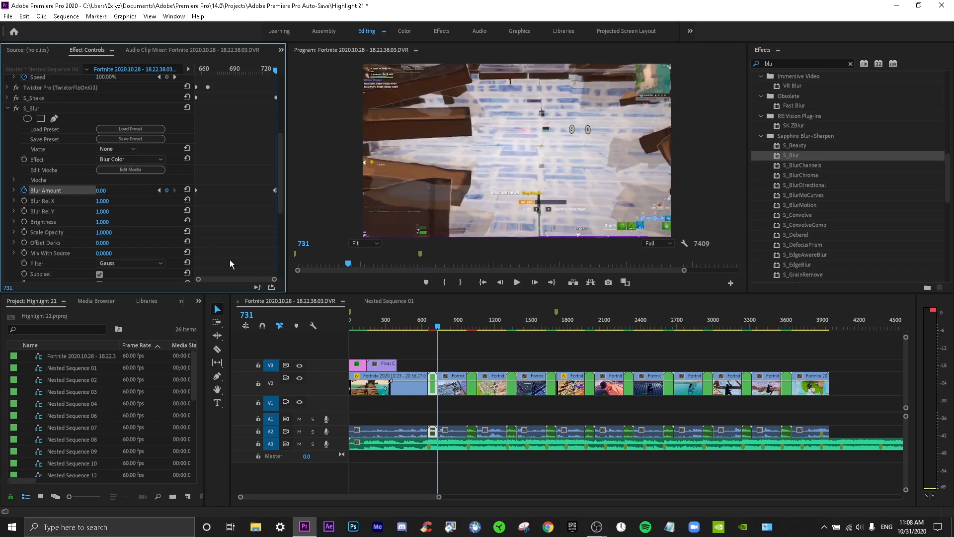
Step: Replay the sequence across the blurred nested clip and return the playhead to frame 630
{"action": "left_click", "coordinate": [428, 327]}
{"action": "key", "text": "space"}
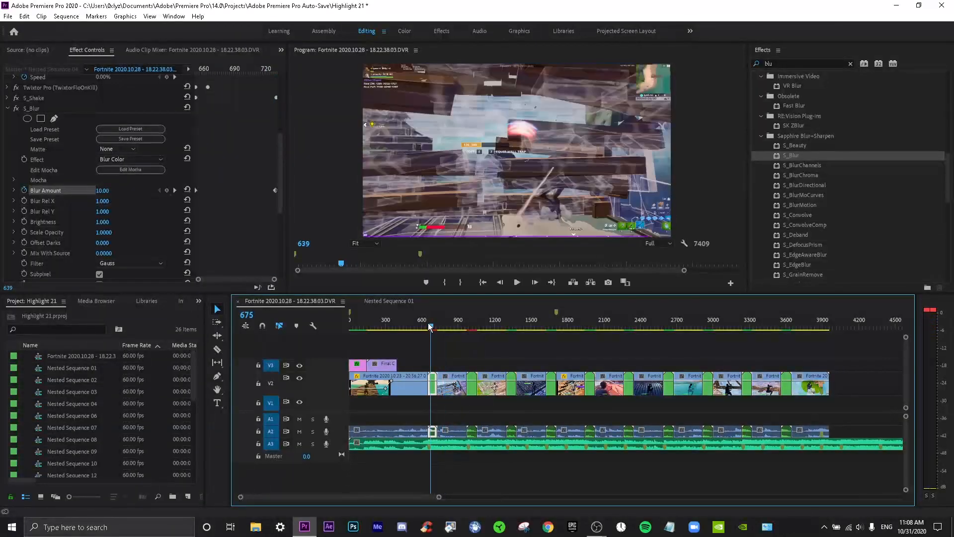
{"action": "left_click", "coordinate": [425, 328]}
Step: Examine S_Blur's remaining settings, including the Filter options, and view its presets in the Sapphire Preset Browser without loading one
{"action": "scroll", "coordinate": [244, 230], "scroll_direction": "down", "scroll_amount": 3}
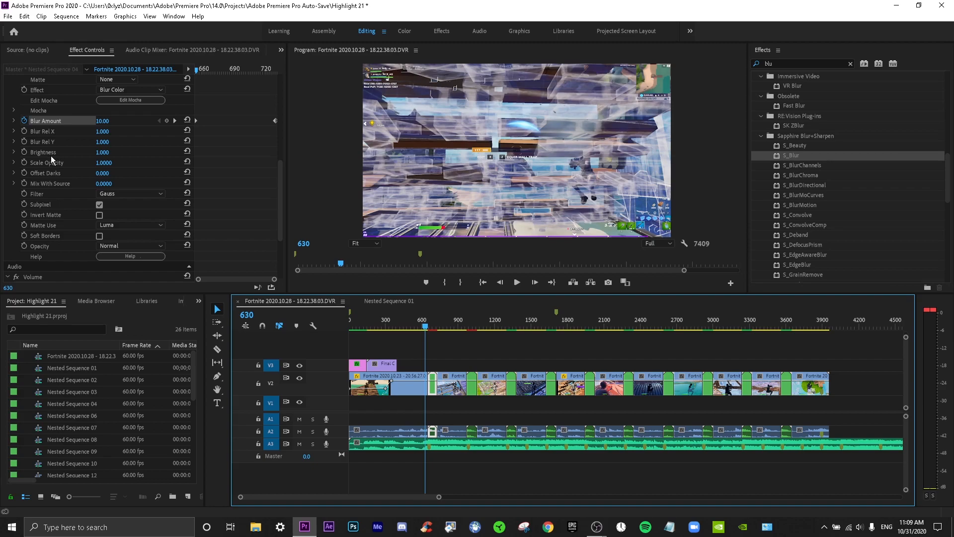
{"action": "scroll", "coordinate": [49, 166], "scroll_direction": "down", "scroll_amount": 2}
{"action": "scroll", "coordinate": [53, 165], "scroll_direction": "up", "scroll_amount": 3}
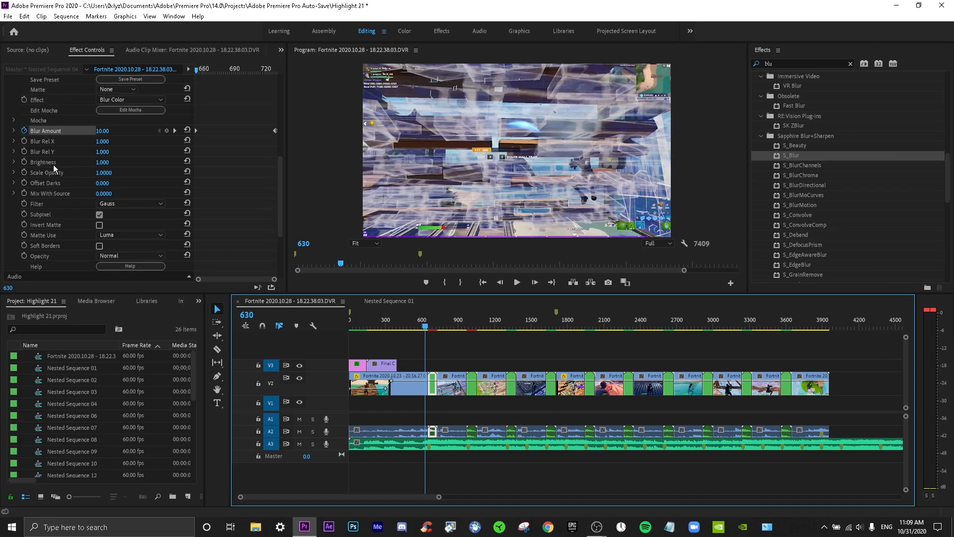
{"action": "left_click", "coordinate": [113, 202]}
{"action": "left_click", "coordinate": [115, 204]}
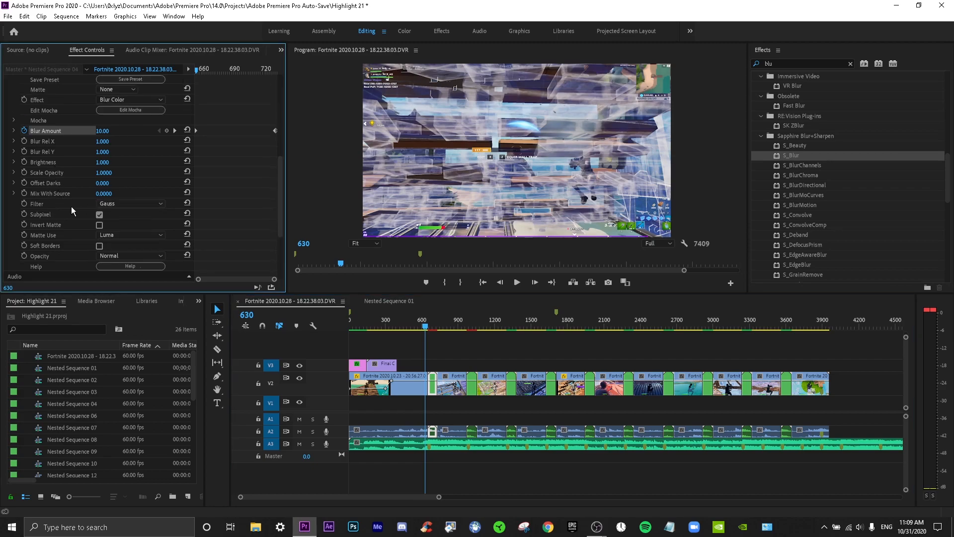
{"action": "scroll", "coordinate": [55, 204], "scroll_direction": "up", "scroll_amount": 3}
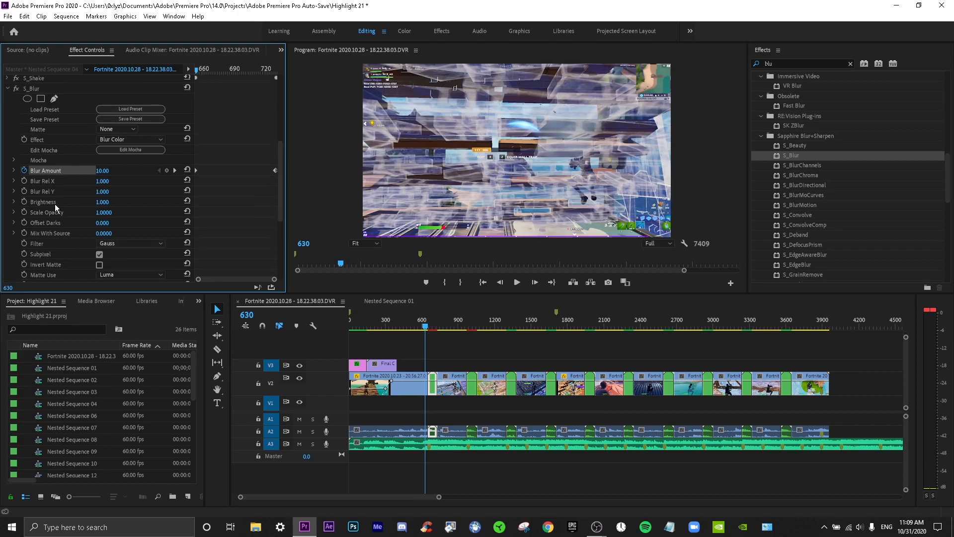
{"action": "scroll", "coordinate": [55, 202], "scroll_direction": "up", "scroll_amount": 1}
{"action": "left_click", "coordinate": [101, 148]}
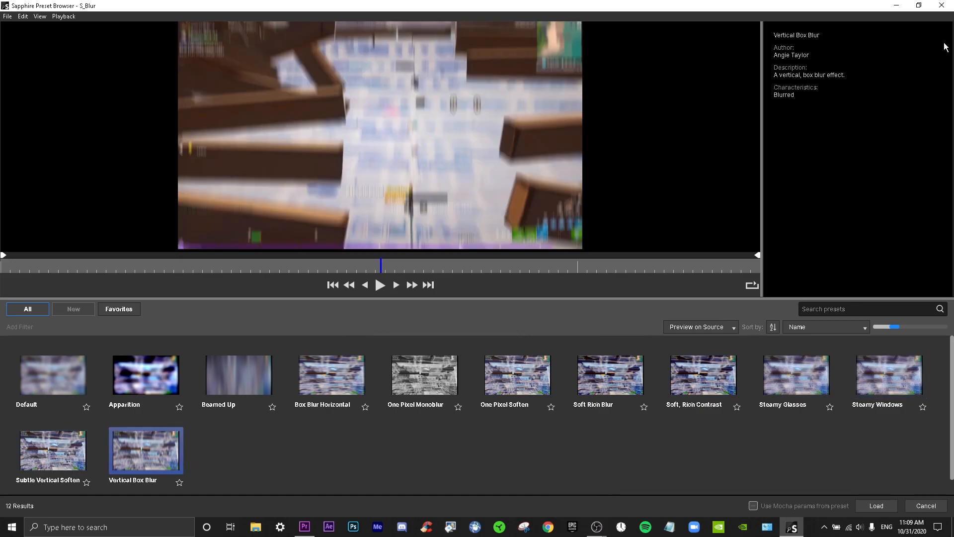
{"action": "left_click", "coordinate": [942, 5]}
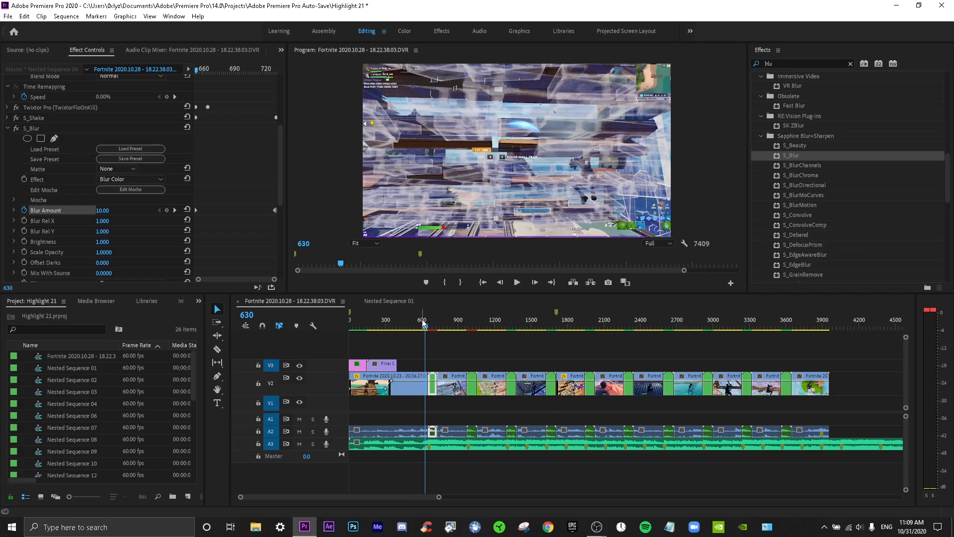
Step: Search the effects for flicker and apply Sapphire's S_Flicker to the Nested Sequence 02 clip
{"action": "left_click_drag", "start_coordinate": [427, 326], "coordinate": [455, 320]}
{"action": "left_click", "coordinate": [484, 347]}
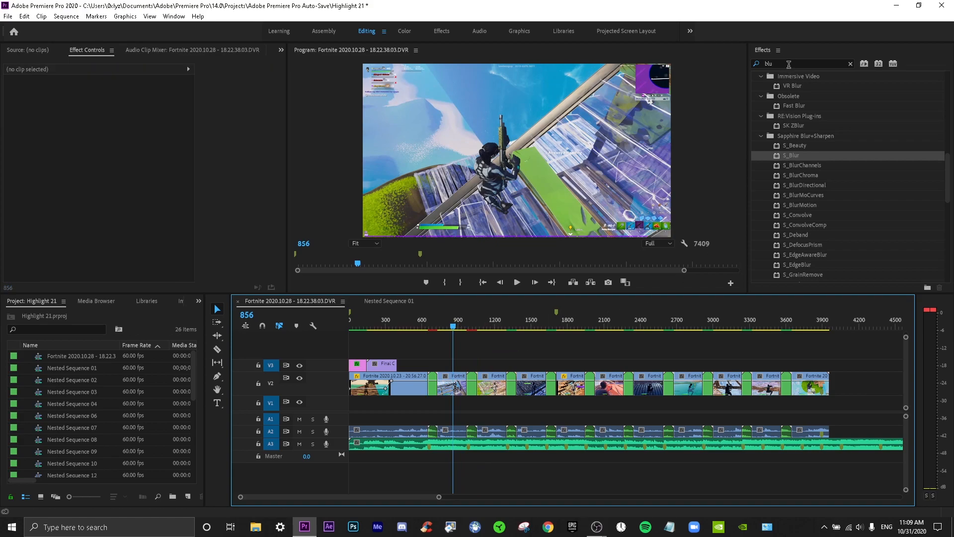
{"action": "left_click_drag", "start_coordinate": [789, 64], "coordinate": [746, 68]}
{"action": "type", "text": "flicker"}
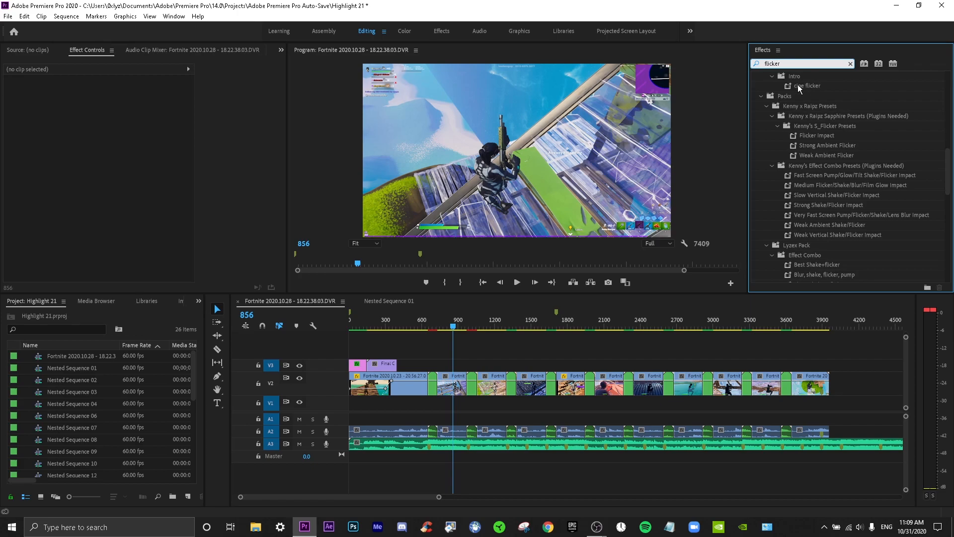
{"action": "scroll", "coordinate": [770, 89], "scroll_direction": "up", "scroll_amount": 10}
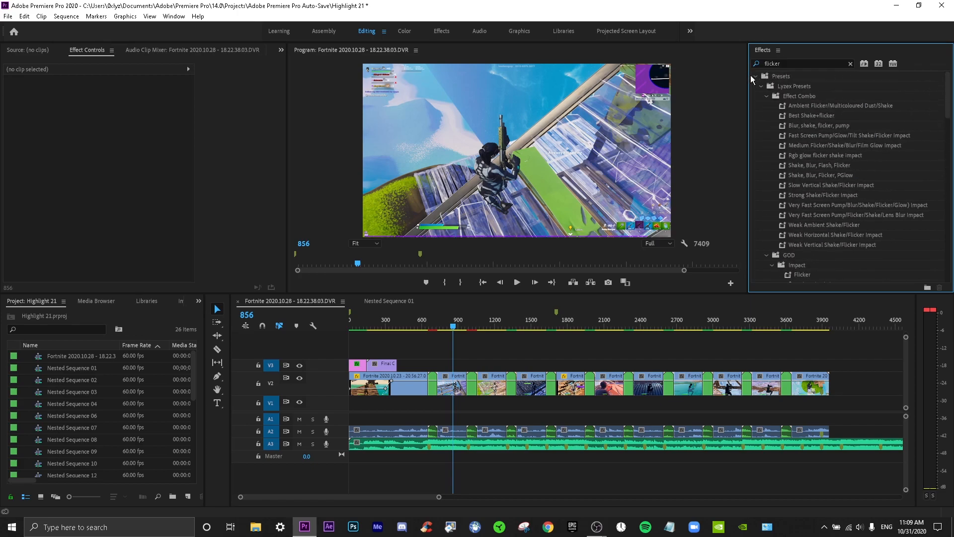
{"action": "left_click", "coordinate": [756, 76]}
{"action": "scroll", "coordinate": [804, 141], "scroll_direction": "down", "scroll_amount": 3}
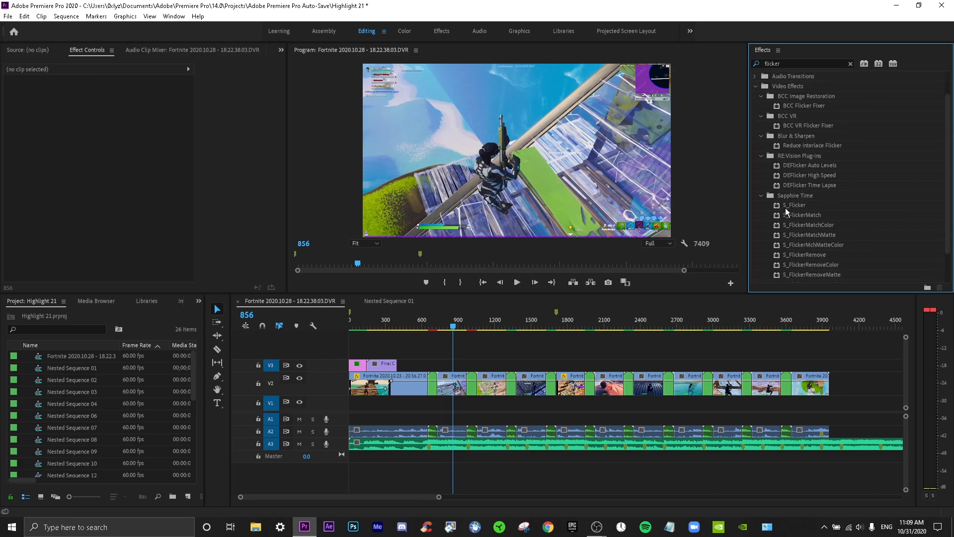
{"action": "mouse_move", "coordinate": [454, 318]}
{"action": "left_mouse_down"}
{"action": "mouse_move", "coordinate": [494, 319]}
{"action": "mouse_move", "coordinate": [466, 319]}
{"action": "left_mouse_up"}
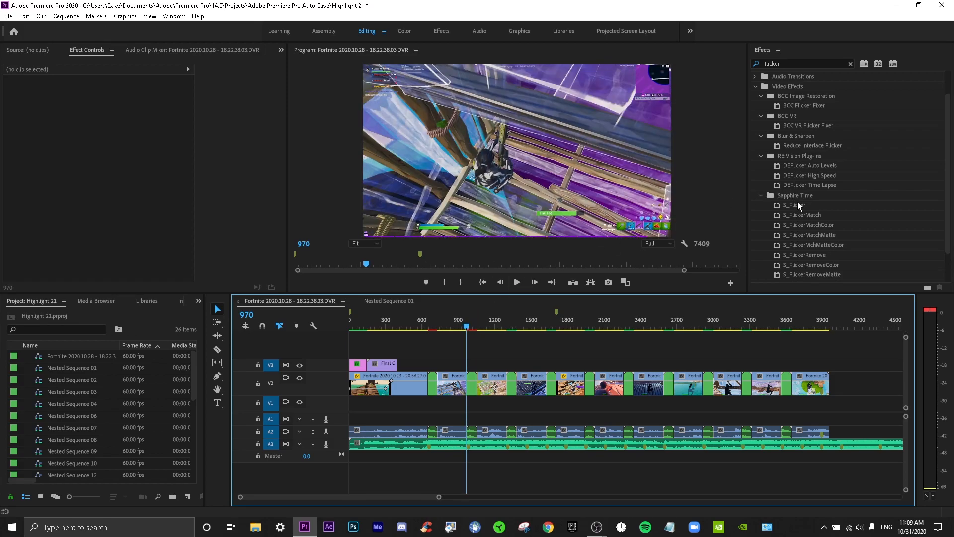
{"action": "left_click_drag", "start_coordinate": [797, 205], "coordinate": [473, 394]}
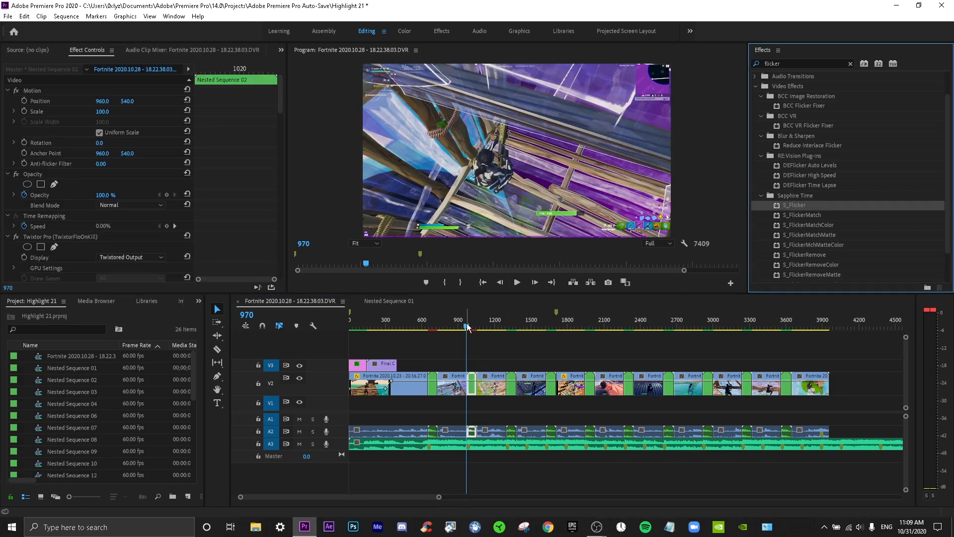
Step: Place the playhead at frame 974, the start of Nested Sequence 02, and collapse the S_Glow and Twixtor Pro settings
{"action": "left_click", "coordinate": [468, 324]}
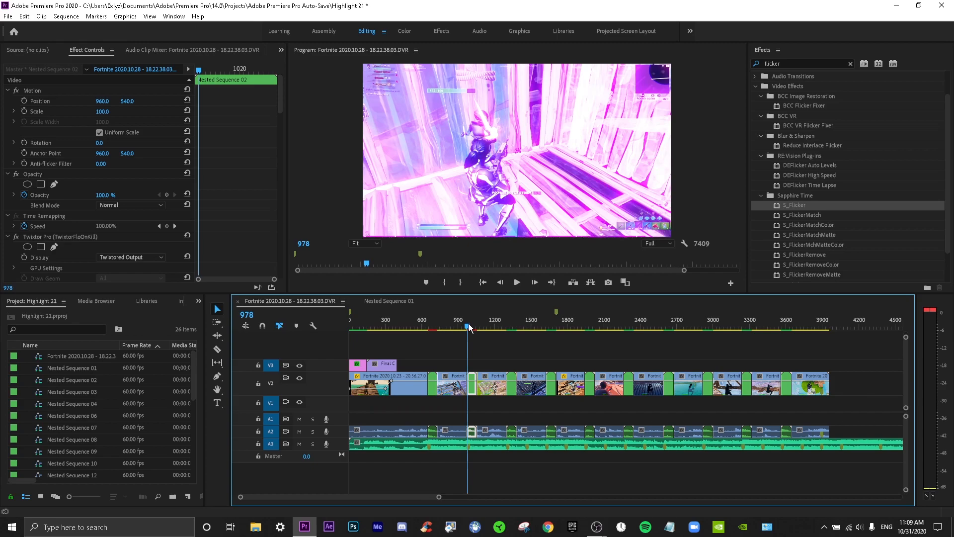
{"action": "left_click", "coordinate": [468, 323]}
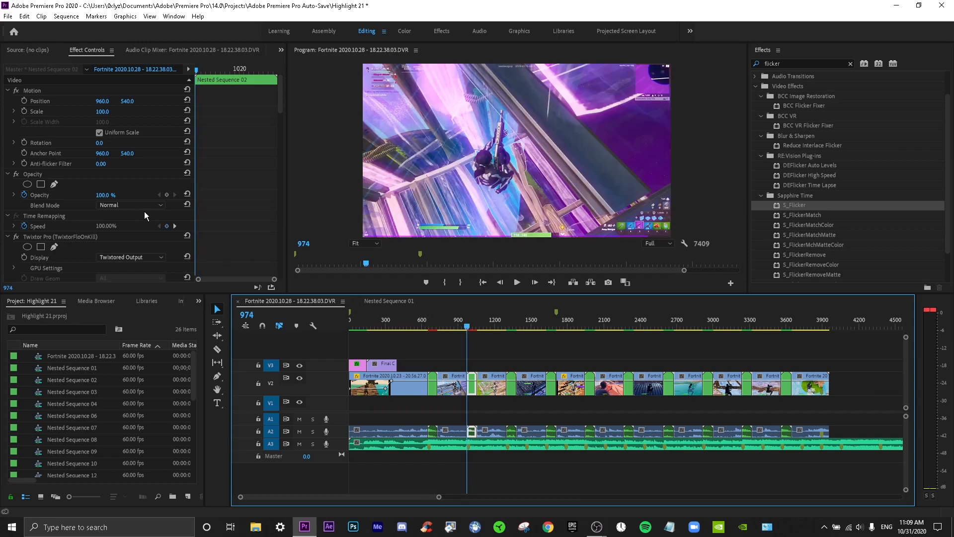
{"action": "scroll", "coordinate": [69, 242], "scroll_direction": "down", "scroll_amount": 8}
{"action": "scroll", "coordinate": [72, 239], "scroll_direction": "down", "scroll_amount": 8}
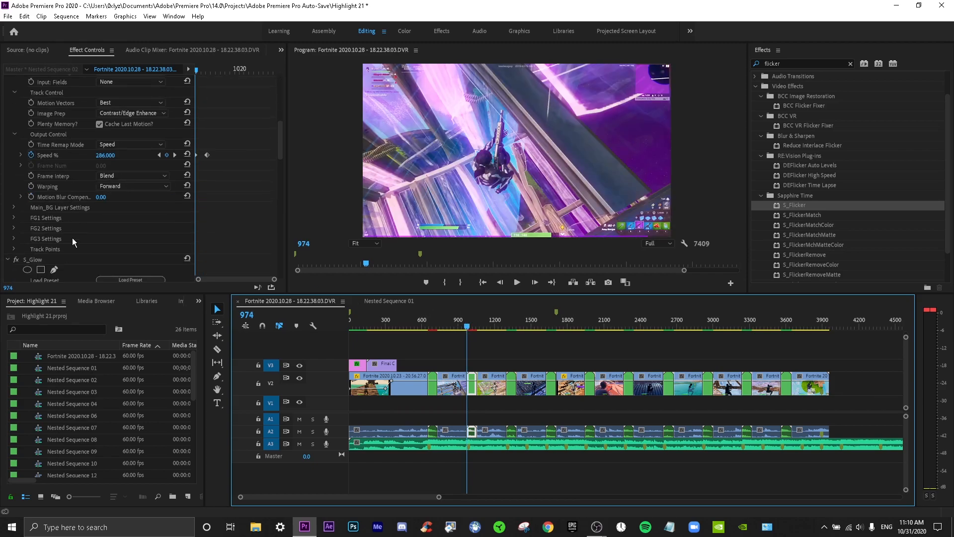
{"action": "left_click", "coordinate": [4, 155]}
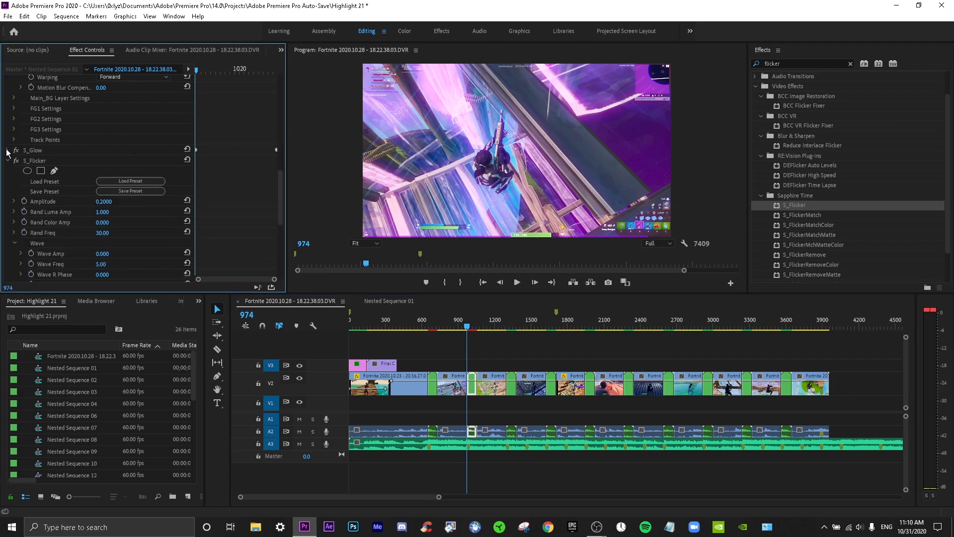
{"action": "scroll", "coordinate": [7, 156], "scroll_direction": "up", "scroll_amount": 10}
{"action": "scroll", "coordinate": [8, 155], "scroll_direction": "up", "scroll_amount": 2}
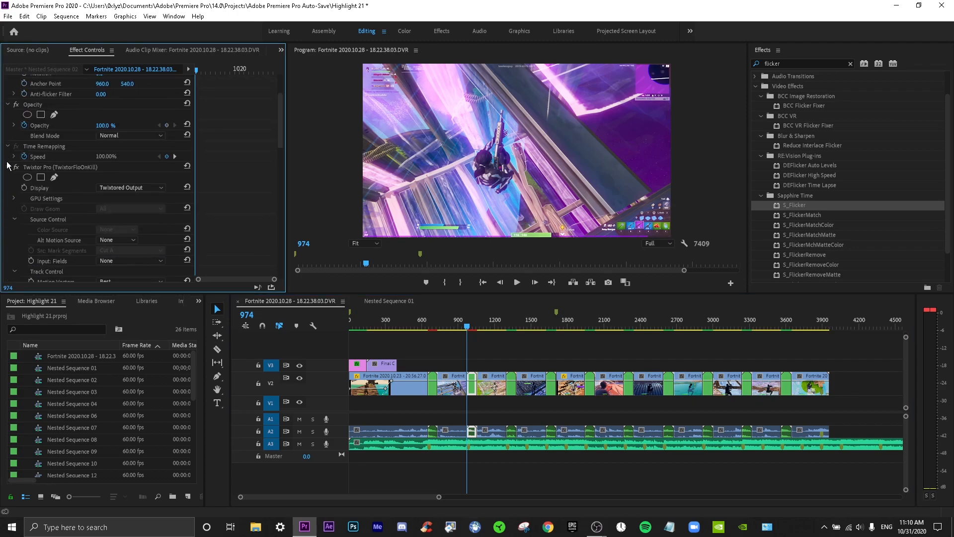
{"action": "left_click", "coordinate": [8, 168]}
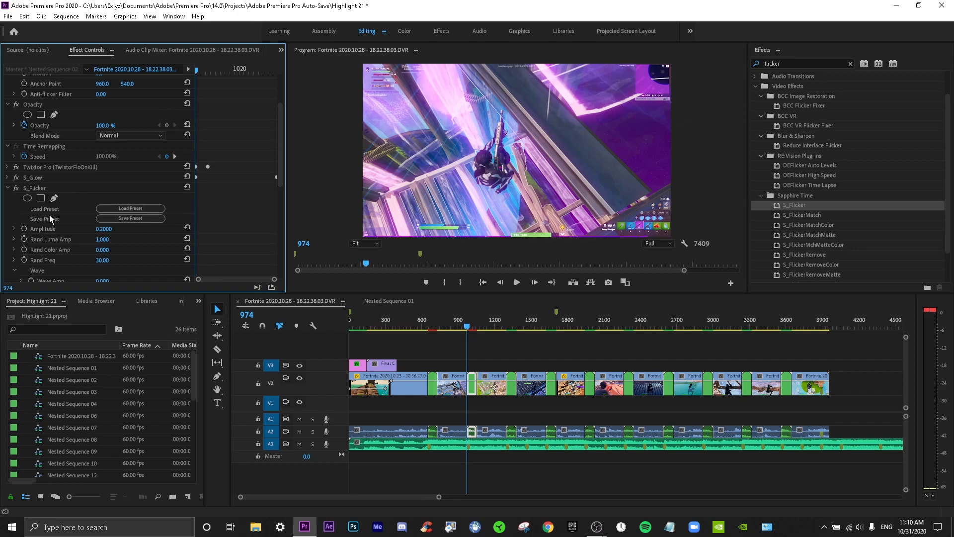
{"action": "scroll", "coordinate": [44, 227], "scroll_direction": "down", "scroll_amount": 2}
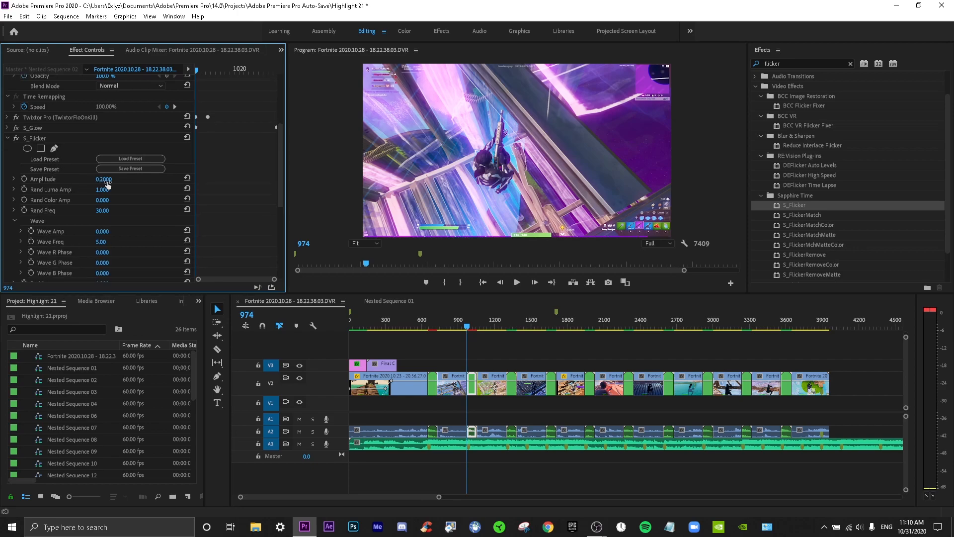
Step: Save the project, set S_Flicker's Amplitude to 0.4 and enable its keyframing at frame 974
{"action": "key", "text": "ctrl+s"}
{"action": "left_click", "coordinate": [109, 180]}
{"action": "type", "text": "0.4"}
{"action": "key", "text": "Return"}
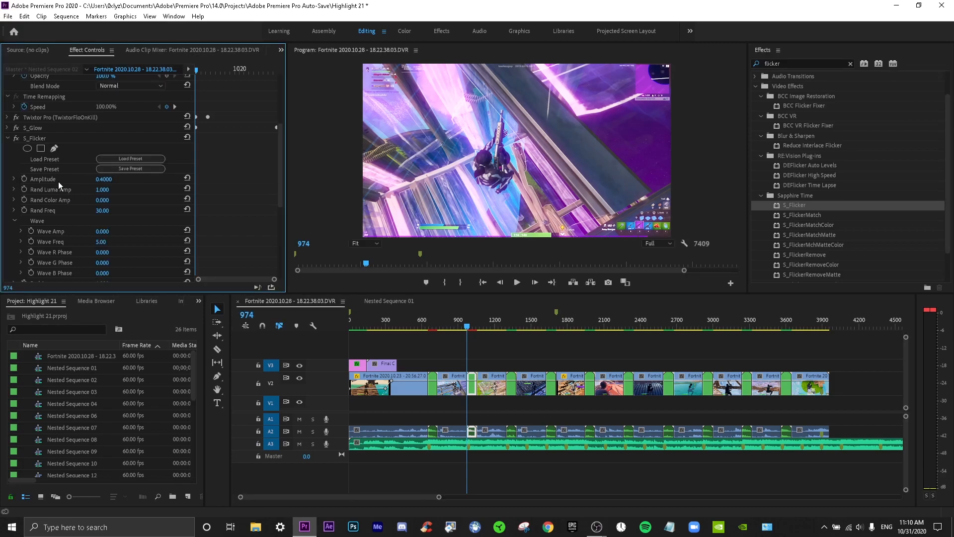
{"action": "left_click", "coordinate": [24, 179]}
Step: Set S_Flicker's Amplitude to 0 at frame 1058, the end of the nested clip
{"action": "left_click_drag", "start_coordinate": [238, 62], "coordinate": [278, 65]}
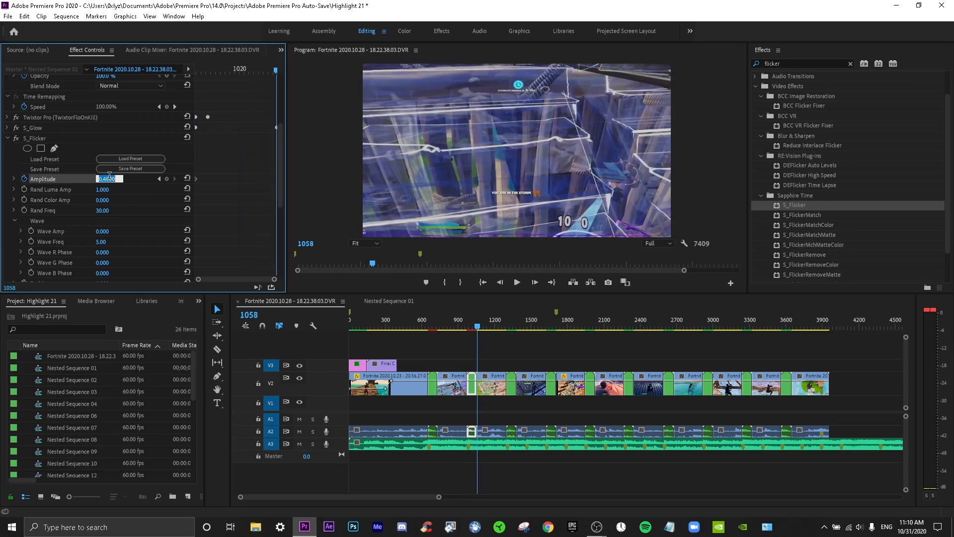
{"action": "type", "text": "0"}
{"action": "key", "text": "Return"}
Step: Play the sequence across Nested Sequence 02 and step through its frames to review the flicker
{"action": "left_click", "coordinate": [455, 323]}
{"action": "key", "text": "space"}
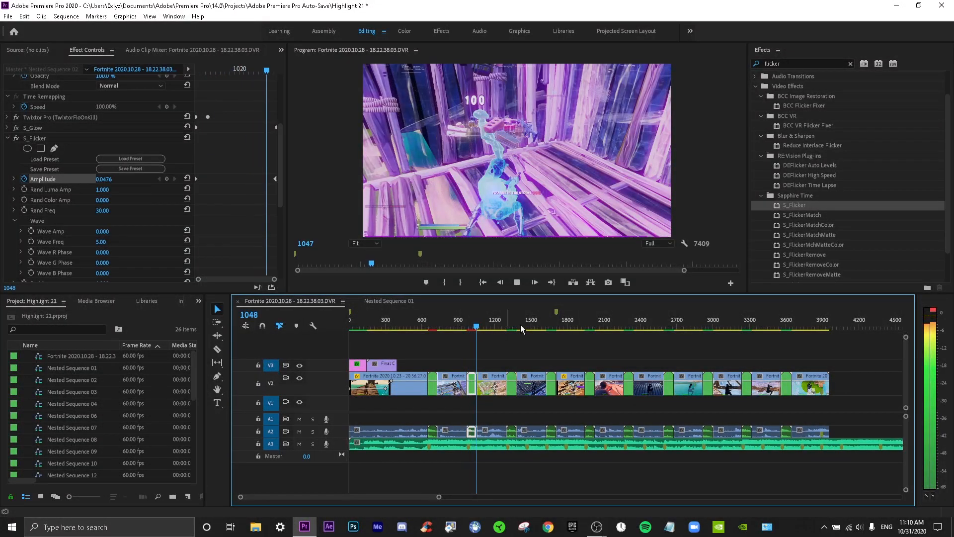
{"action": "left_click_drag", "start_coordinate": [473, 323], "coordinate": [465, 326]}
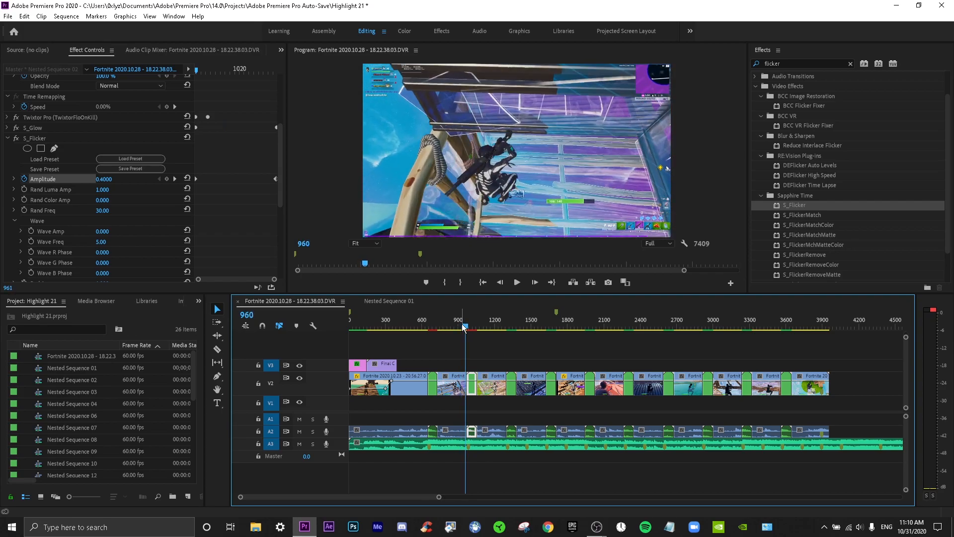
{"action": "key", "text": "space"}
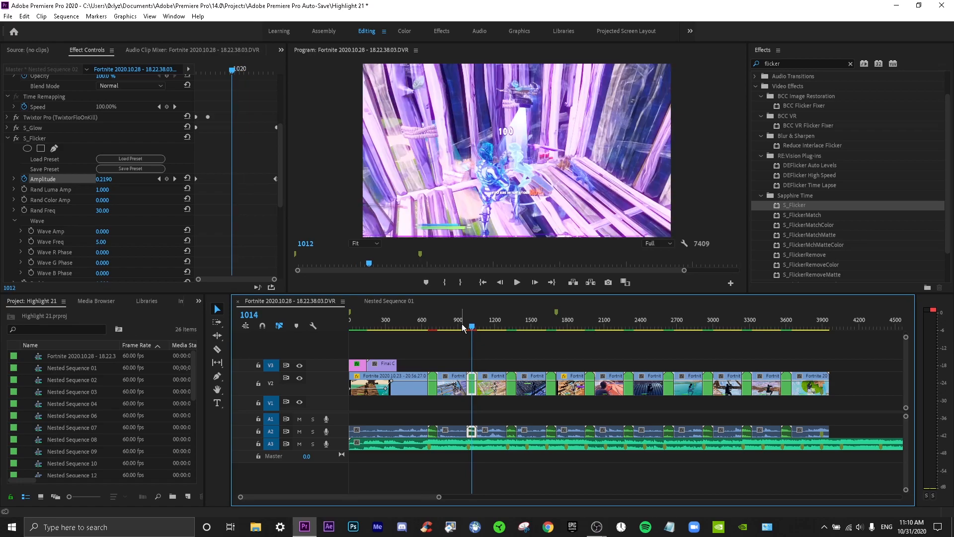
{"action": "key", "text": "Left"}
{"action": "key", "text": "Left"}
{"action": "key", "text": "Left"}
{"action": "key", "text": "Left"}
{"action": "key", "text": "Left"}
{"action": "key", "text": "Left"}
{"action": "key", "text": "Left"}
{"action": "key", "text": "Left"}
{"action": "key", "text": "Left"}
{"action": "key", "text": "Left"}
{"action": "key", "text": "Left"}
{"action": "key", "text": "Left"}
{"action": "key", "text": "Left"}
{"action": "key", "text": "Left"}
{"action": "key", "text": "Left"}
{"action": "key", "text": "Left"}
{"action": "key", "text": "Left"}
{"action": "key", "text": "Left"}
{"action": "key", "text": "Left"}
{"action": "key", "text": "Left"}
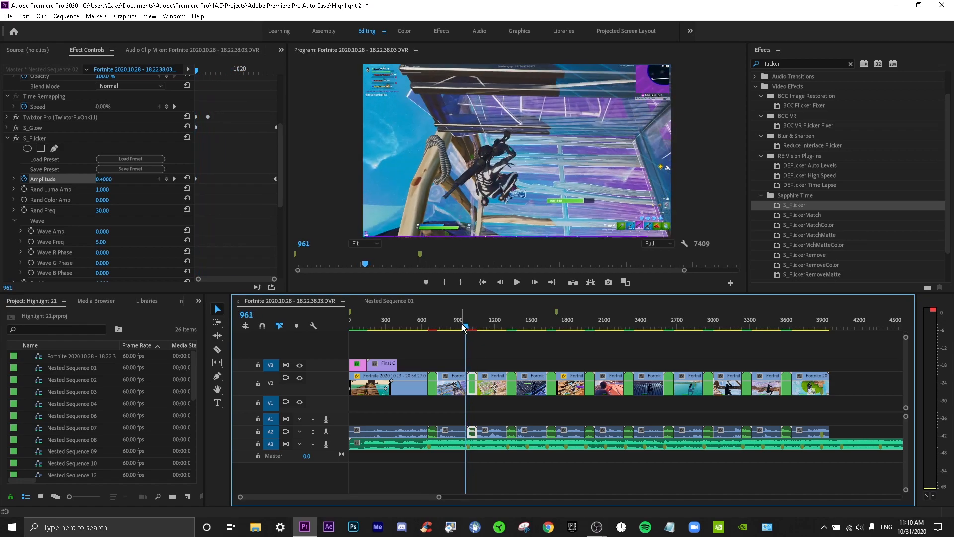
{"action": "key", "text": "Right"}
{"action": "key", "text": "Right"}
{"action": "key", "text": "Right"}
{"action": "key", "text": "Right"}
{"action": "key", "text": "Right"}
{"action": "key", "text": "Right"}
{"action": "key", "text": "Right"}
{"action": "key", "text": "Right"}
{"action": "key", "text": "Right"}
{"action": "key", "text": "Right"}
{"action": "key", "text": "Right"}
{"action": "key", "text": "Right"}
{"action": "key", "text": "Right"}
{"action": "key", "text": "Right"}
{"action": "key", "text": "Right"}
{"action": "key", "text": "Right"}
{"action": "key", "text": "Right"}
{"action": "key", "text": "Right"}
{"action": "key", "text": "Right"}
{"action": "key", "text": "Right"}
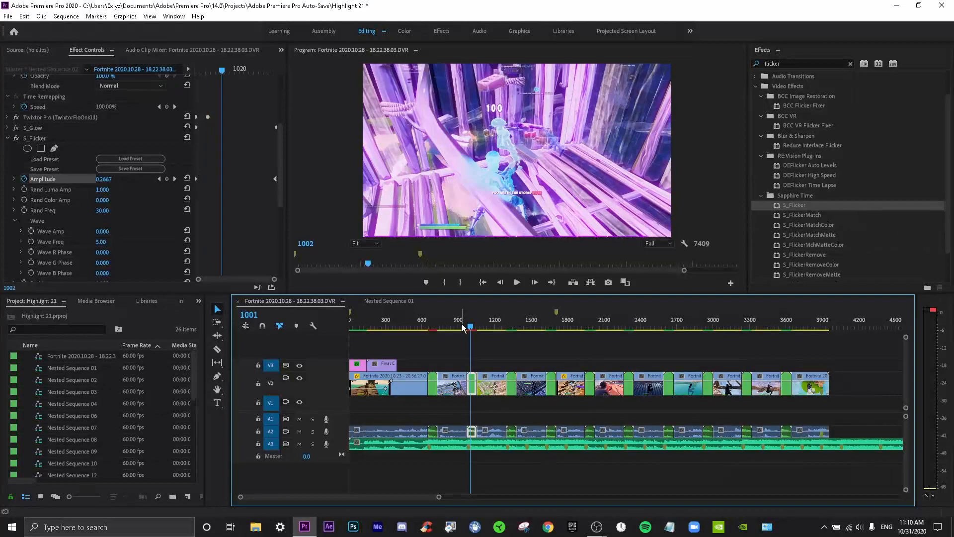
Step: Return to frame 974 and set S_Flicker's starting Amplitude keyframe to 0.3
{"action": "left_click", "coordinate": [466, 327]}
{"action": "left_click", "coordinate": [147, 187]}
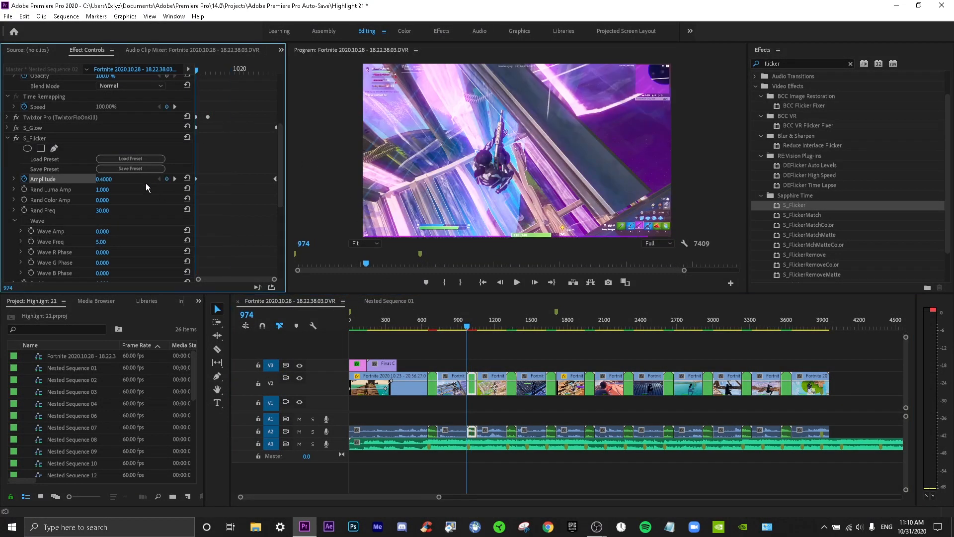
{"action": "left_click", "coordinate": [110, 179]}
{"action": "type", "text": "0.3"}
{"action": "key", "text": "Return"}
Step: Try a Brightness of 0.5 in S_Flicker on the nested clip
{"action": "scroll", "coordinate": [25, 210], "scroll_direction": "down", "scroll_amount": 4}
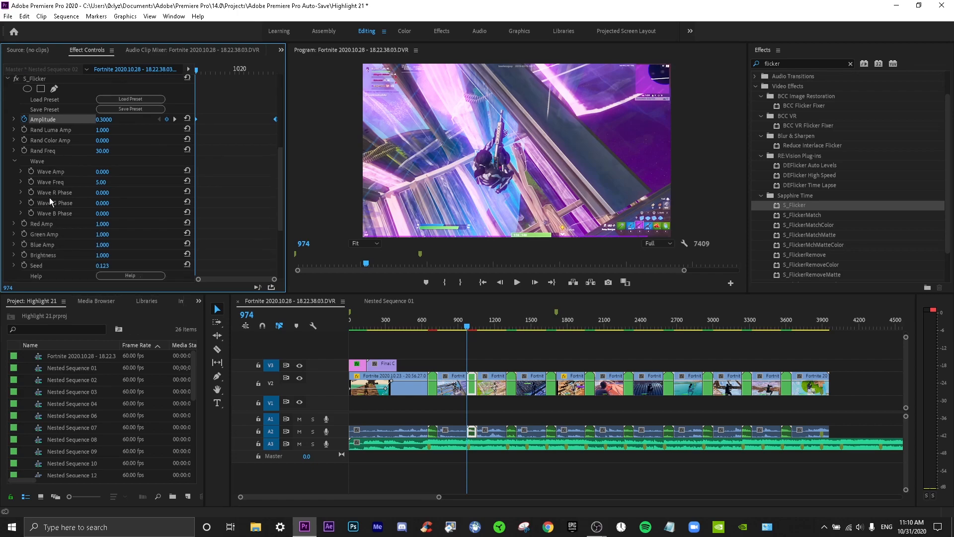
{"action": "scroll", "coordinate": [53, 197], "scroll_direction": "down", "scroll_amount": 3}
{"action": "left_click", "coordinate": [110, 224]}
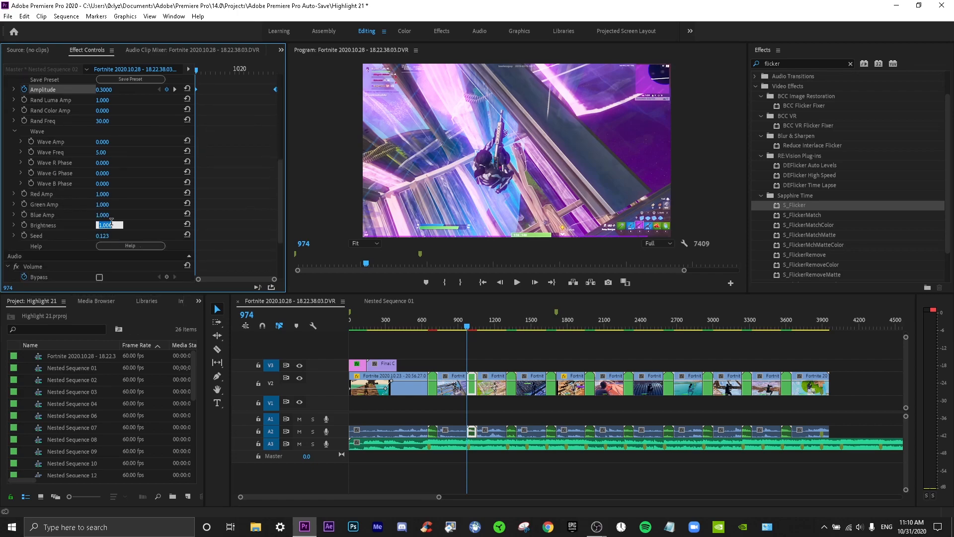
{"action": "type", "text": "0.5"}
{"action": "key", "text": "Return"}
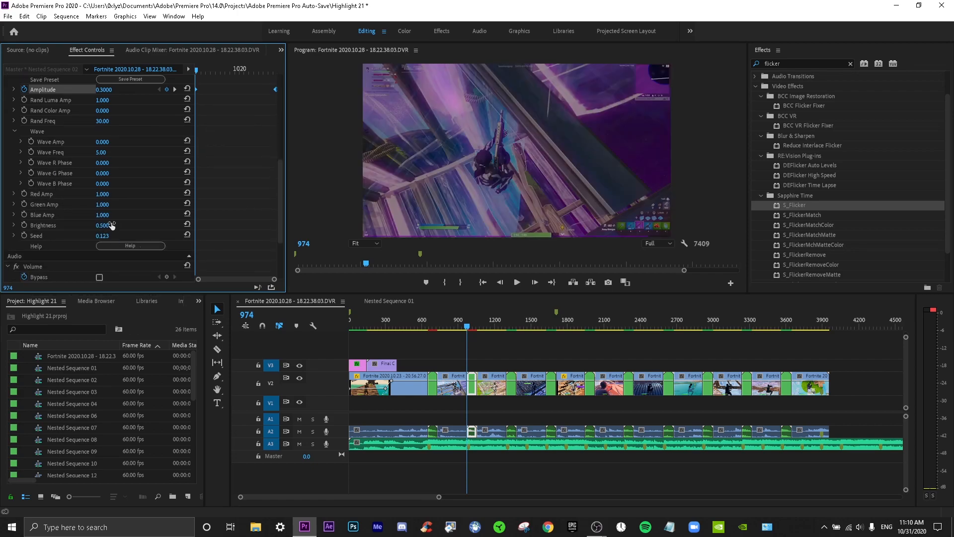
Step: Step forward to frame 1002 to preview the darkened clip, and set S_Flicker's Brightness back to 1
{"action": "key", "text": "Right"}
{"action": "key", "text": "Right"}
{"action": "key", "text": "Right"}
{"action": "key", "text": "Right"}
{"action": "key", "text": "Right"}
{"action": "key", "text": "Right"}
{"action": "key", "text": "Right"}
{"action": "key", "text": "Right"}
{"action": "key", "text": "Right"}
{"action": "key", "text": "Right"}
{"action": "key", "text": "Right"}
{"action": "key", "text": "Right"}
{"action": "key", "text": "Right"}
{"action": "key", "text": "Right"}
{"action": "key", "text": "Right"}
{"action": "key", "text": "Right"}
{"action": "key", "text": "Right"}
{"action": "key", "text": "Right"}
{"action": "key", "text": "Right"}
{"action": "key", "text": "Right"}
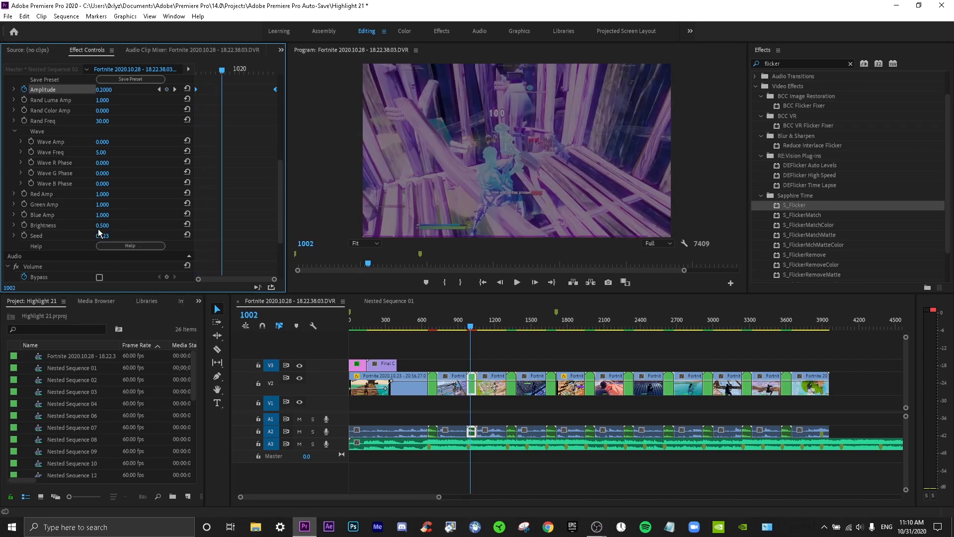
{"action": "left_click", "coordinate": [115, 223]}
{"action": "type", "text": "1"}
{"action": "key", "text": "Return"}
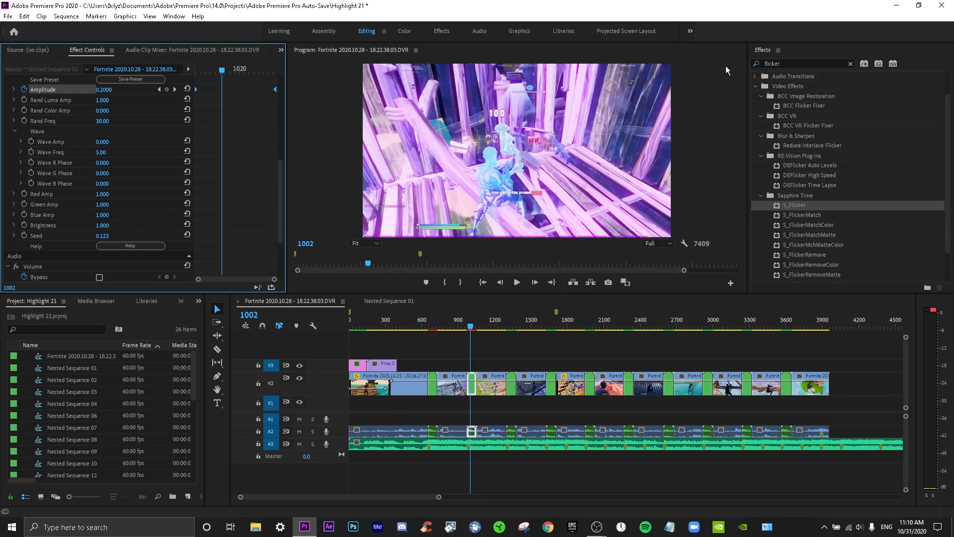
Step: Replace the effects search with "buldge" and keep the Presets folder expanded
{"action": "left_click", "coordinate": [850, 64]}
{"action": "left_click", "coordinate": [796, 64]}
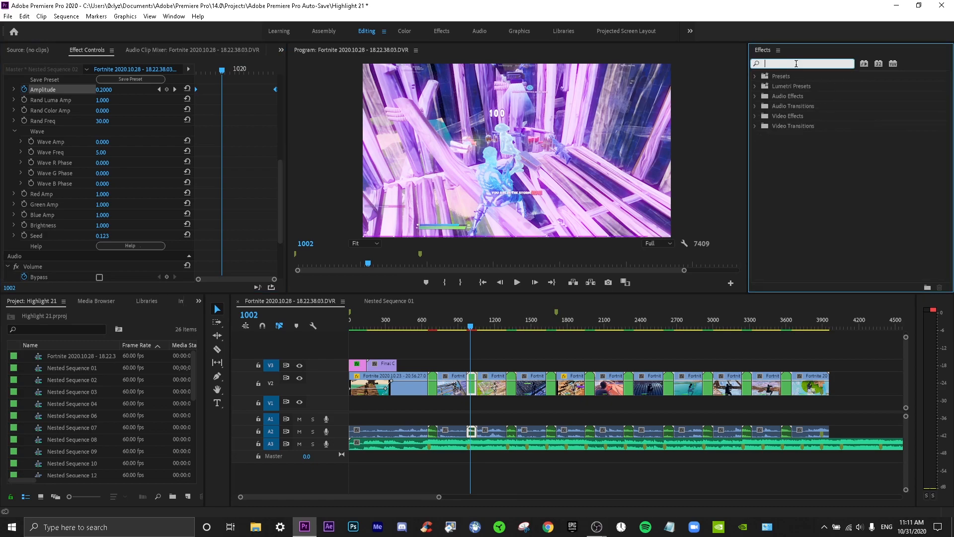
{"action": "type", "text": "bu"}
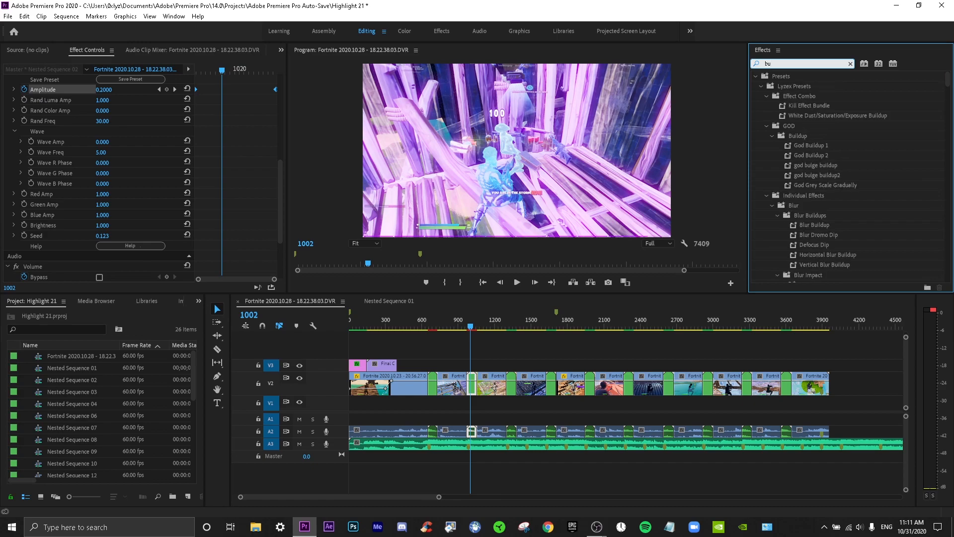
{"action": "type", "text": "ld"}
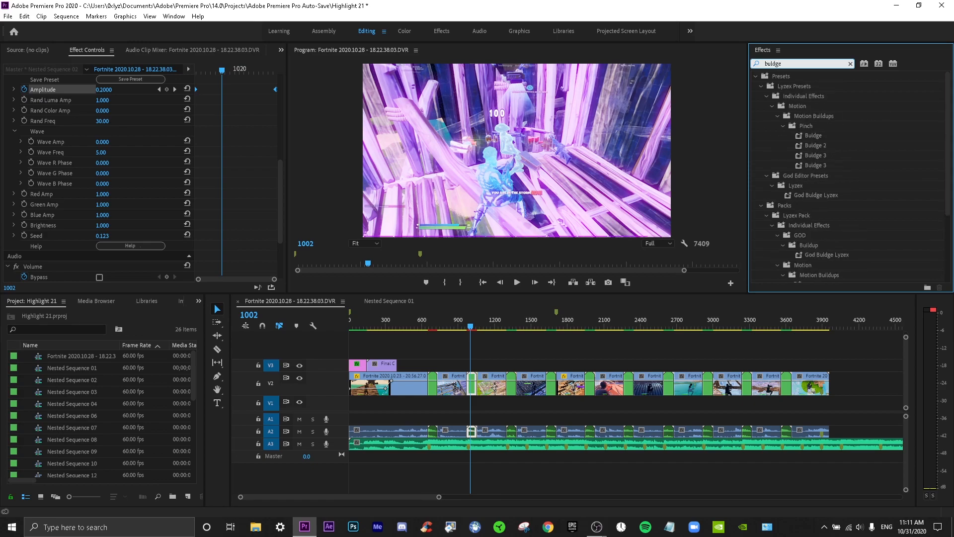
{"action": "type", "text": "ge"}
{"action": "left_click", "coordinate": [751, 78]}
{"action": "left_click", "coordinate": [754, 77]}
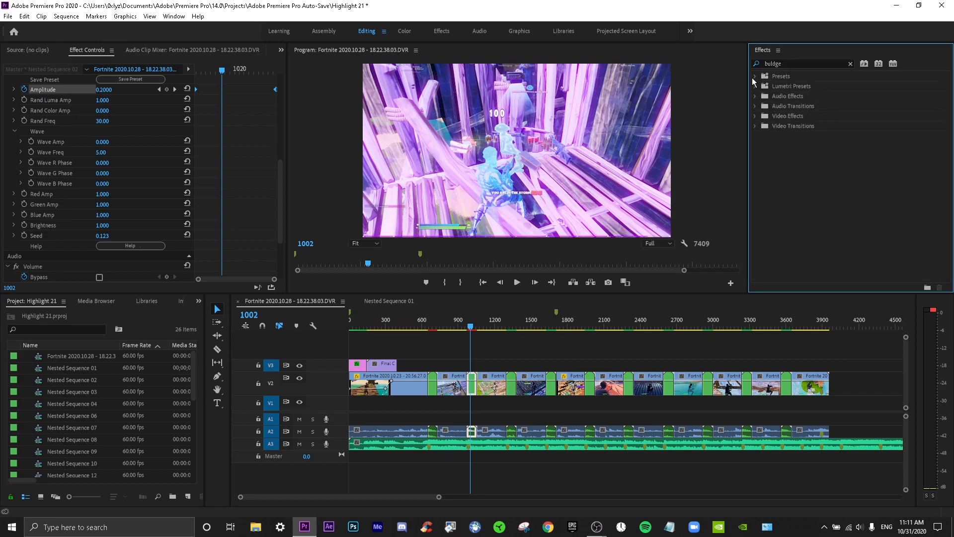
{"action": "left_click", "coordinate": [755, 77]}
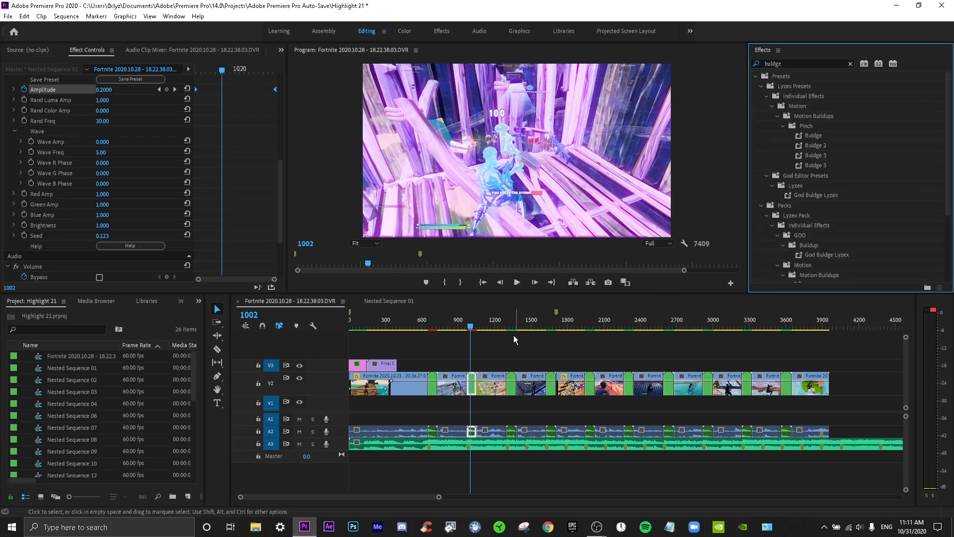
Step: Scrub the gameplay between frames 1100 and 1298 to examine where the clip before the next nested sequence can be cut
{"action": "left_click", "coordinate": [490, 326]}
{"action": "left_click_drag", "start_coordinate": [491, 325], "coordinate": [495, 328]}
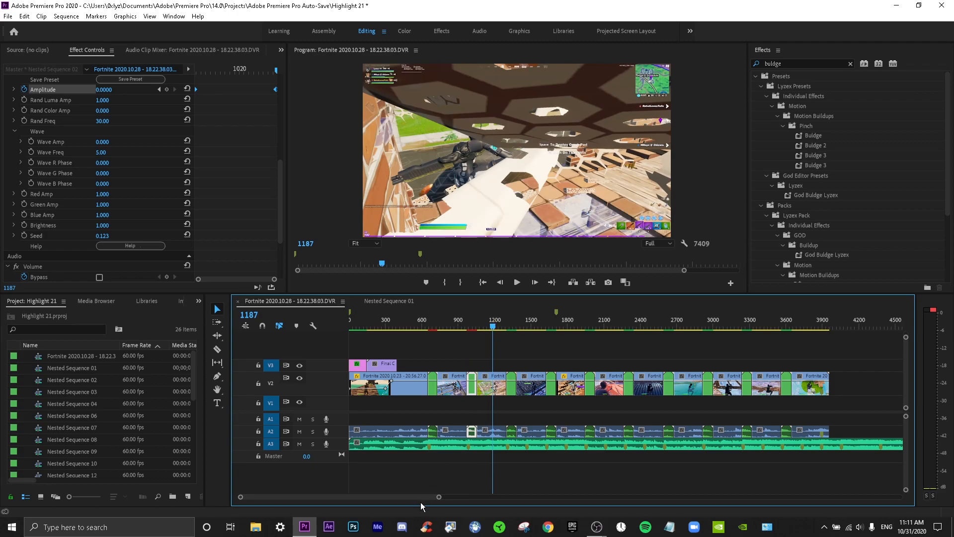
{"action": "left_click_drag", "start_coordinate": [438, 497], "coordinate": [408, 492]}
{"action": "scroll", "coordinate": [567, 433], "scroll_direction": "down", "scroll_amount": 4}
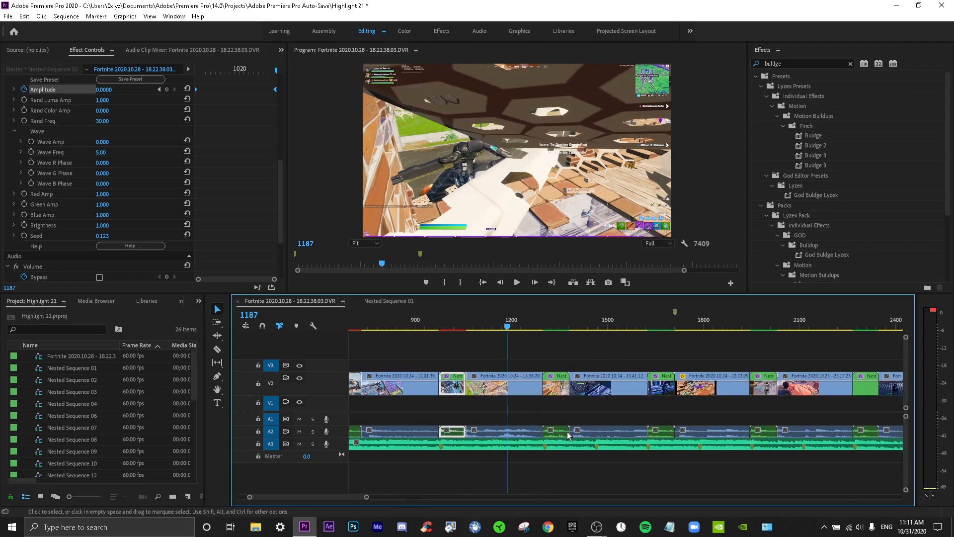
{"action": "left_click", "coordinate": [538, 325]}
{"action": "left_click_drag", "start_coordinate": [539, 327], "coordinate": [546, 326]}
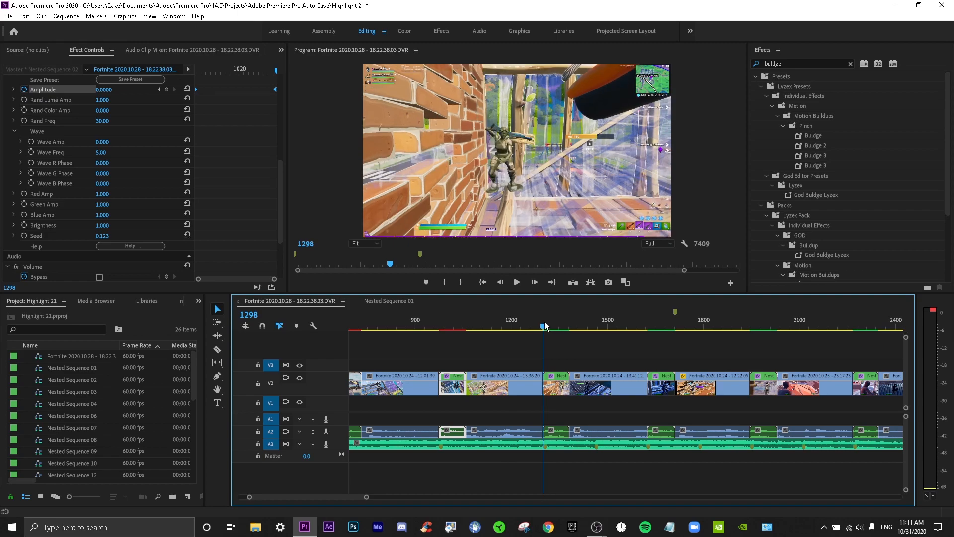
{"action": "left_click", "coordinate": [248, 315]}
{"action": "type", "text": "1"}
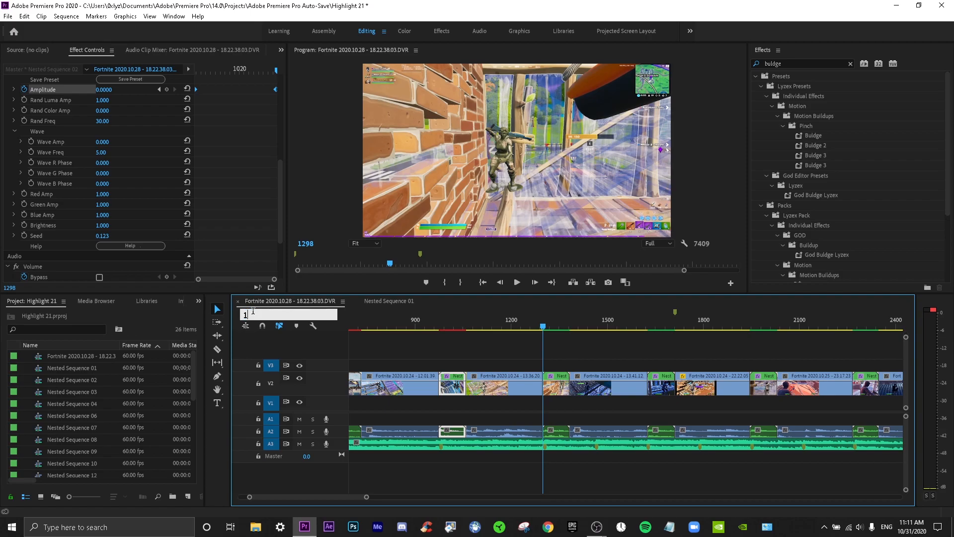
{"action": "type", "text": "100"}
{"action": "key", "text": "Return"}
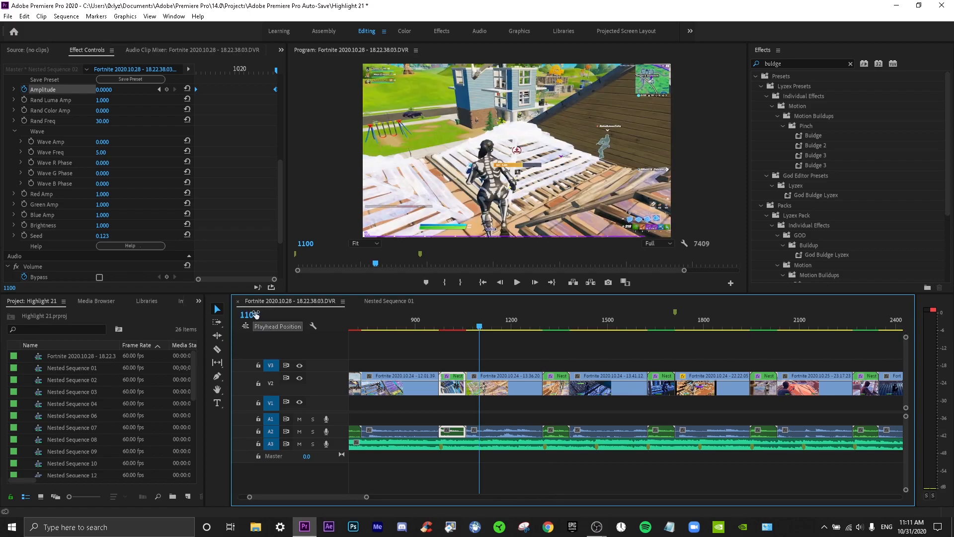
{"action": "left_click_drag", "start_coordinate": [490, 330], "coordinate": [512, 329]}
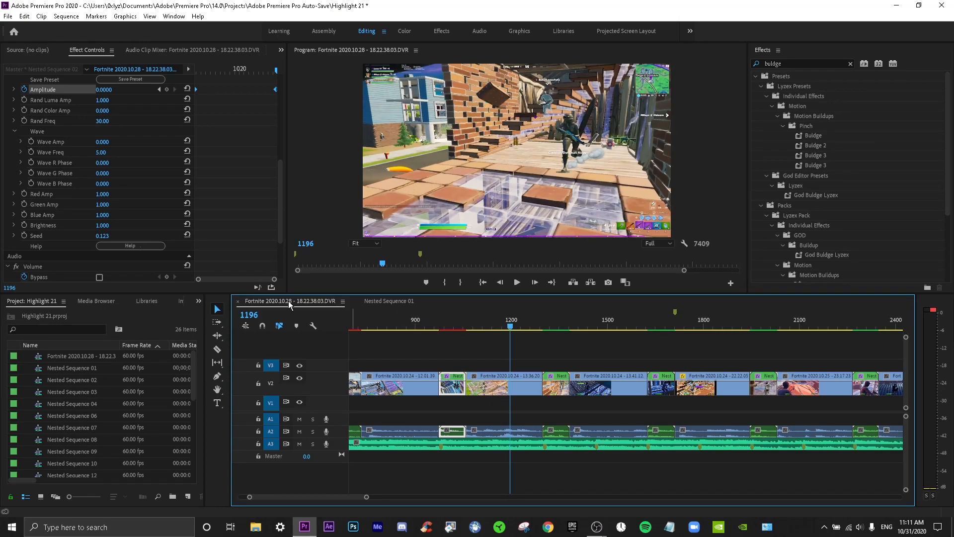
Step: Split the V2 gameplay clip at frame 1200 and clear the clip selection
{"action": "left_click", "coordinate": [251, 315]}
{"action": "type", "text": "122"}
{"action": "type", "text": "0"}
{"action": "key", "text": "Return"}
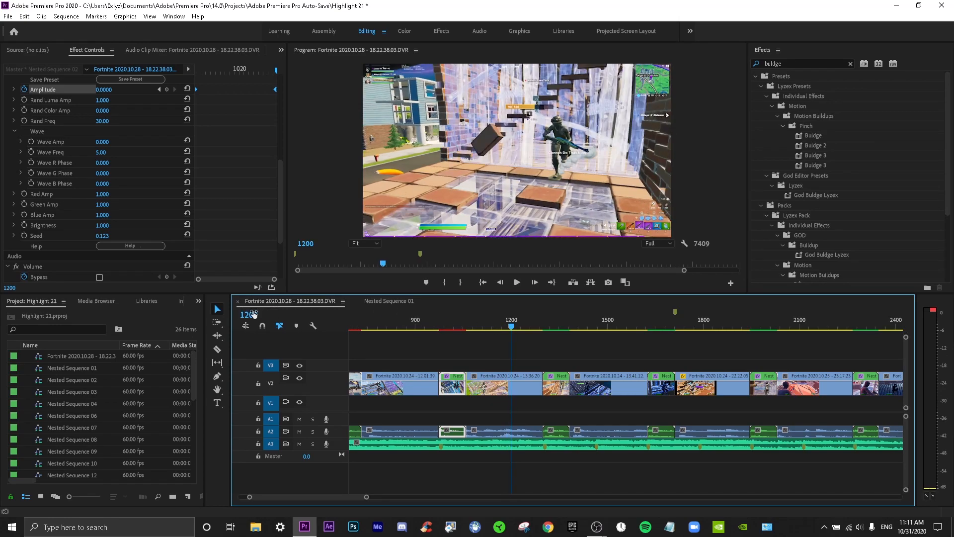
{"action": "key", "text": "ctrl+k"}
{"action": "left_click", "coordinate": [543, 360]}
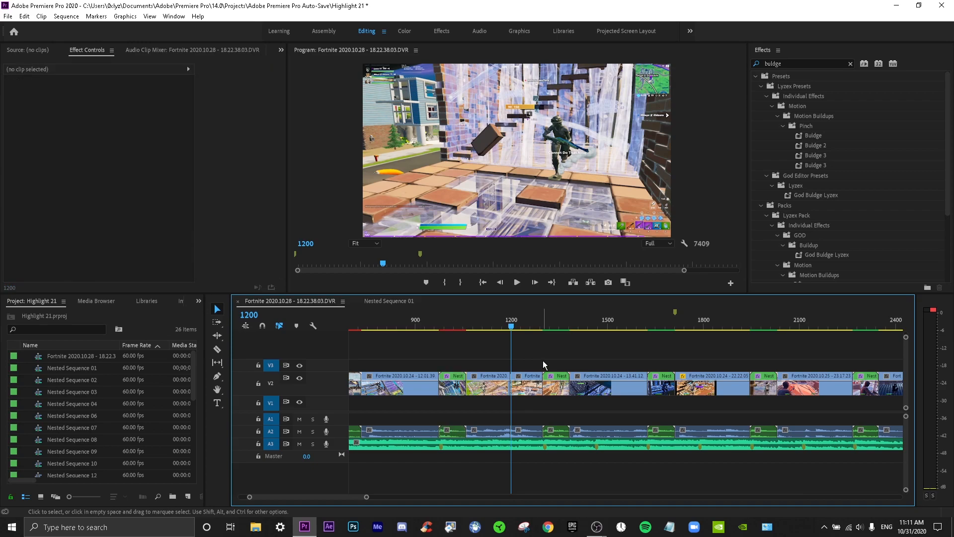
Step: Collapse the Presets folder and replace the effects search with "bcc"
{"action": "left_click", "coordinate": [758, 76]}
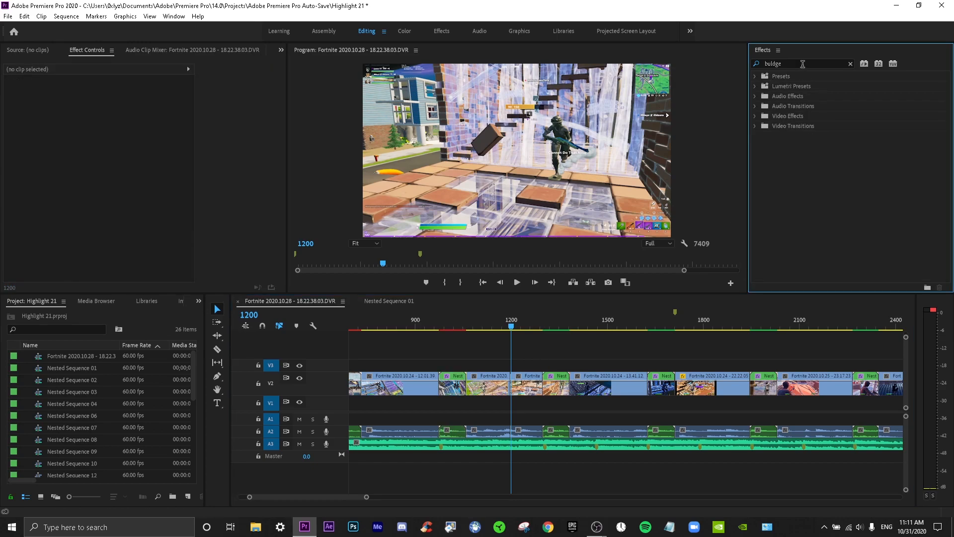
{"action": "left_click", "coordinate": [755, 66]}
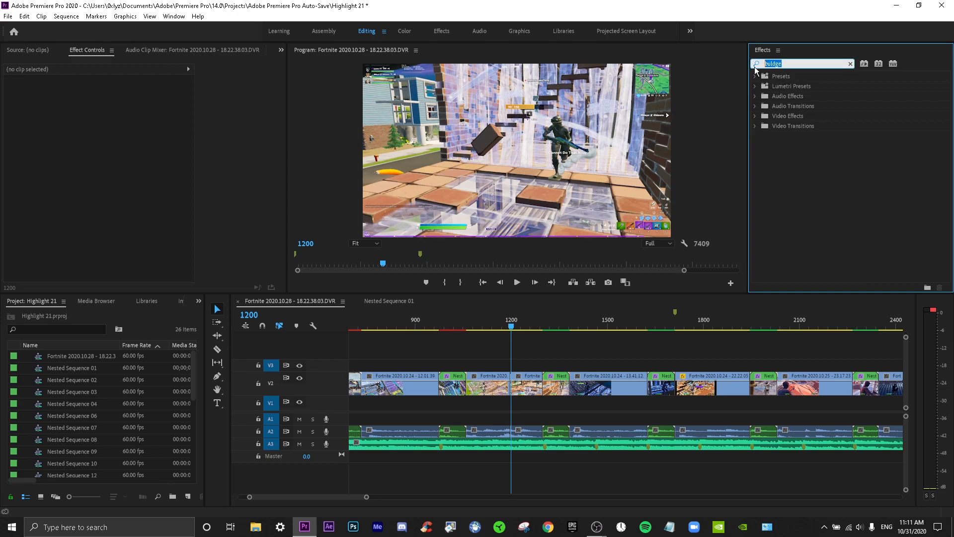
{"action": "type", "text": "bcc"}
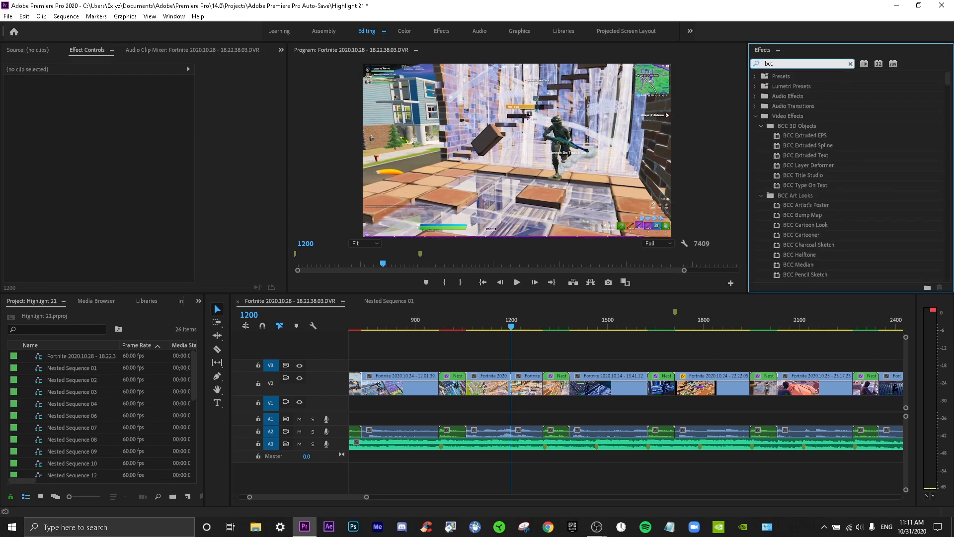
Step: Apply BCC Bulge from the BCC Warp folder to the V2 segment that starts at the frame 1200 cut
{"action": "scroll", "coordinate": [825, 182], "scroll_direction": "down", "scroll_amount": 10}
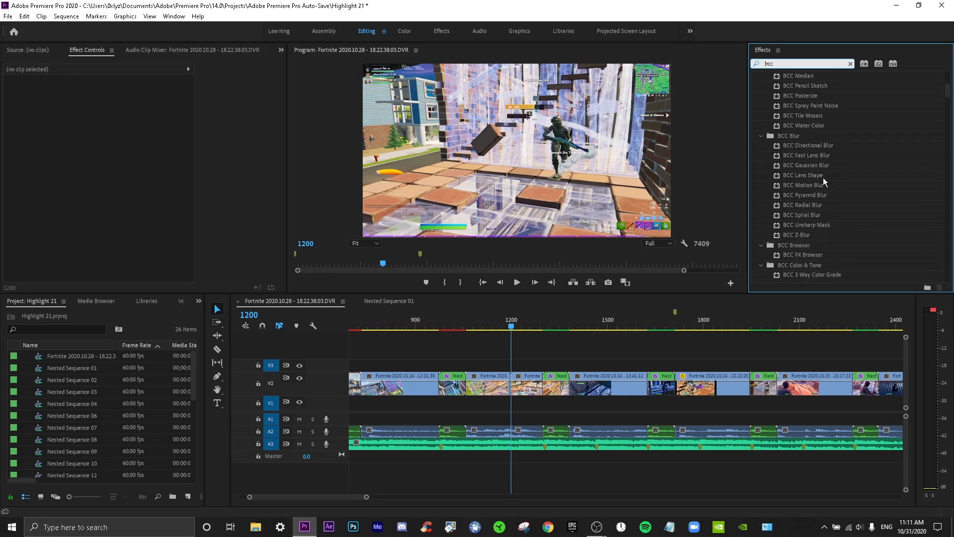
{"action": "scroll", "coordinate": [823, 174], "scroll_direction": "down", "scroll_amount": 10}
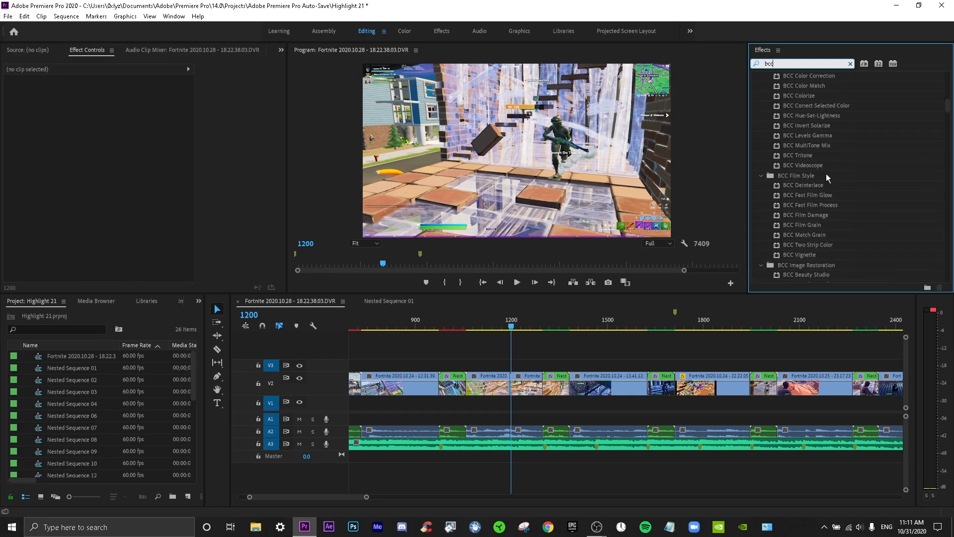
{"action": "scroll", "coordinate": [840, 174], "scroll_direction": "down", "scroll_amount": 6}
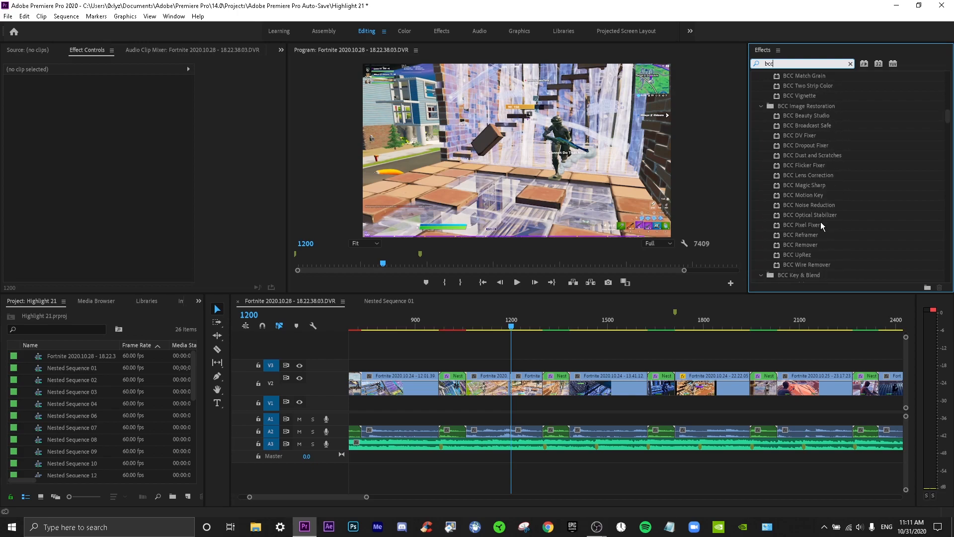
{"action": "scroll", "coordinate": [878, 219], "scroll_direction": "down", "scroll_amount": 8}
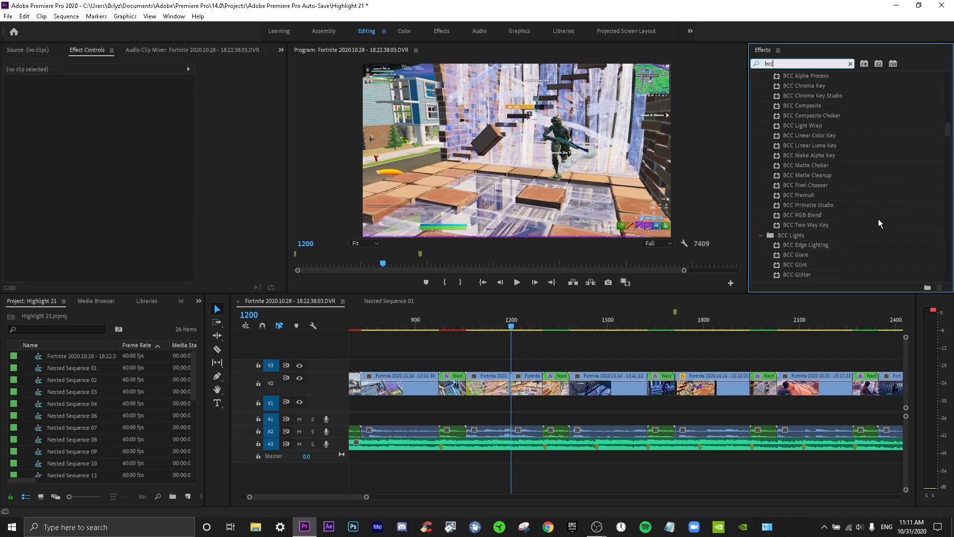
{"action": "scroll", "coordinate": [876, 226], "scroll_direction": "down", "scroll_amount": 2}
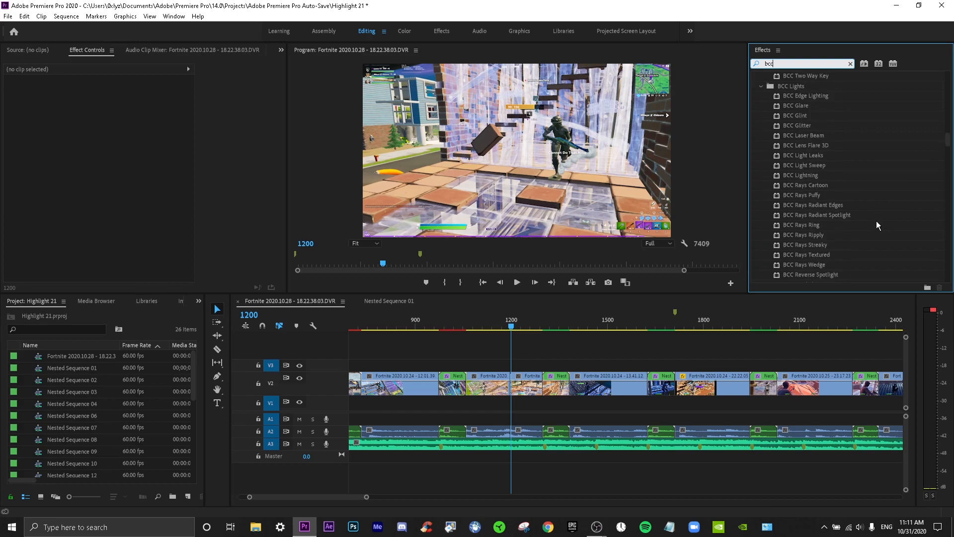
{"action": "scroll", "coordinate": [878, 222], "scroll_direction": "down", "scroll_amount": 15}
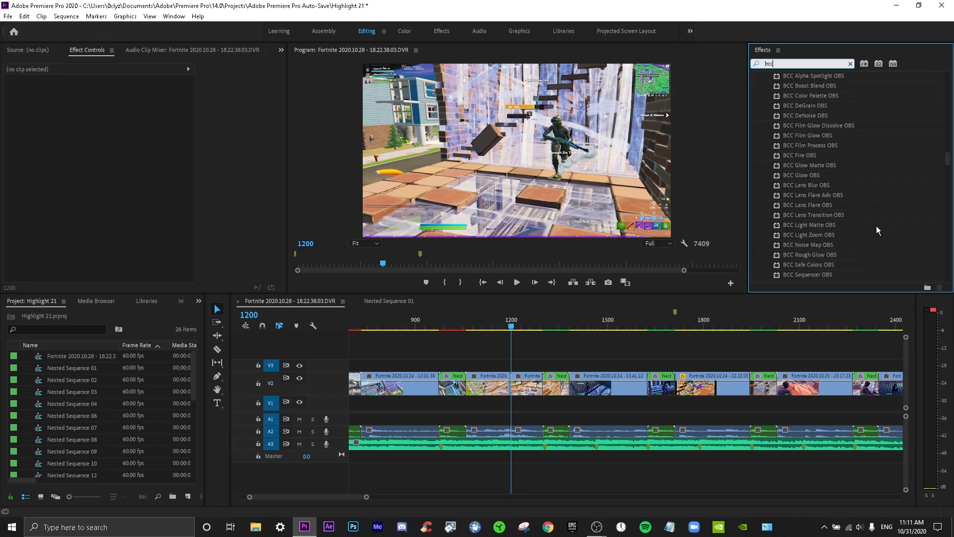
{"action": "scroll", "coordinate": [878, 228], "scroll_direction": "down", "scroll_amount": 15}
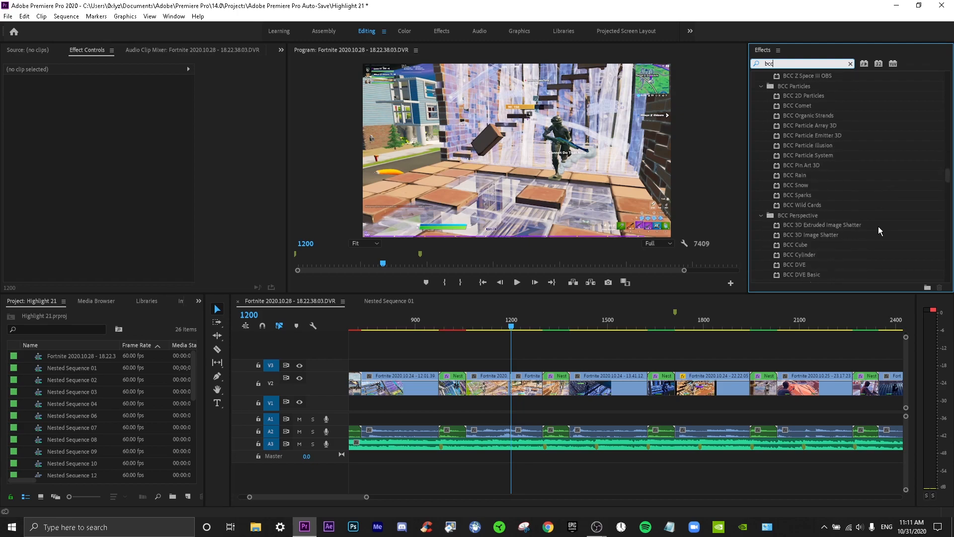
{"action": "scroll", "coordinate": [879, 228], "scroll_direction": "down", "scroll_amount": 8}
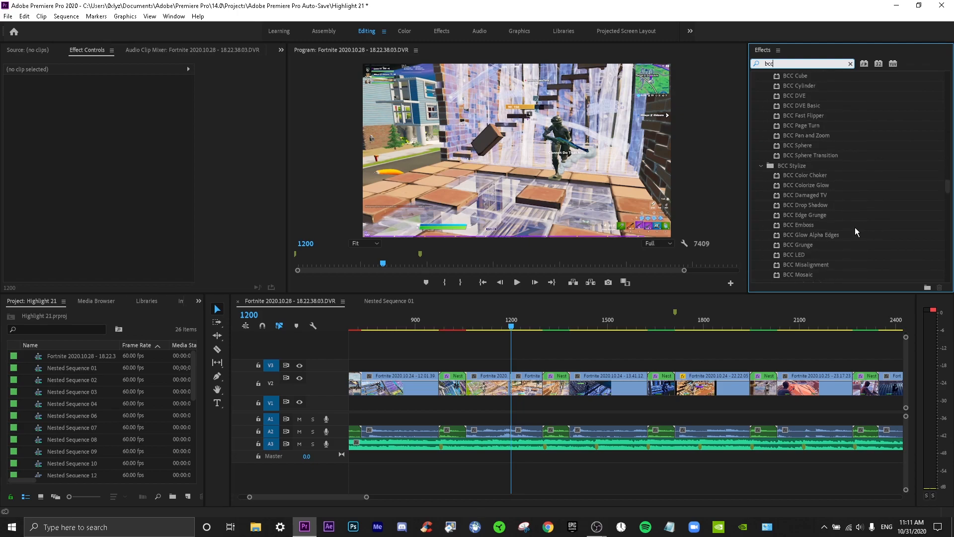
{"action": "scroll", "coordinate": [855, 231], "scroll_direction": "down", "scroll_amount": 12}
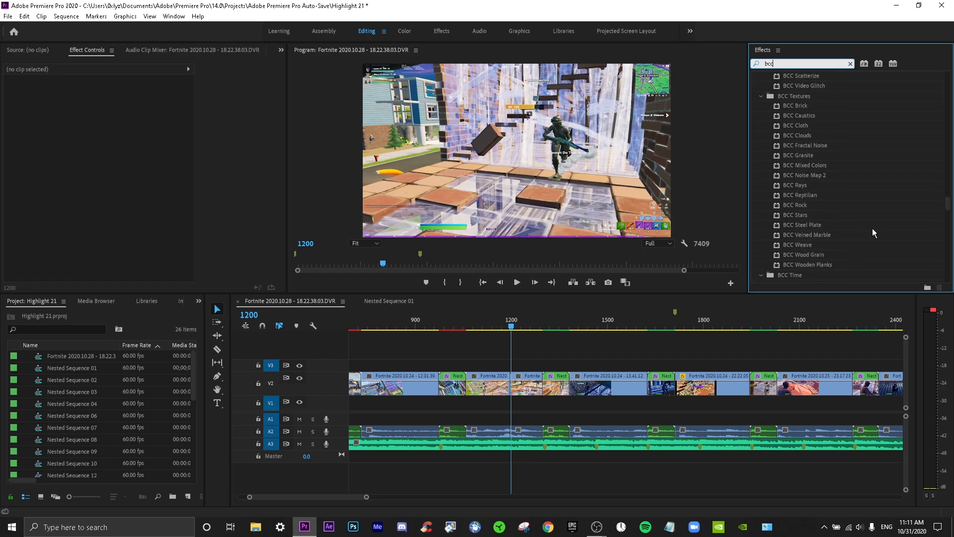
{"action": "scroll", "coordinate": [873, 233], "scroll_direction": "down", "scroll_amount": 12}
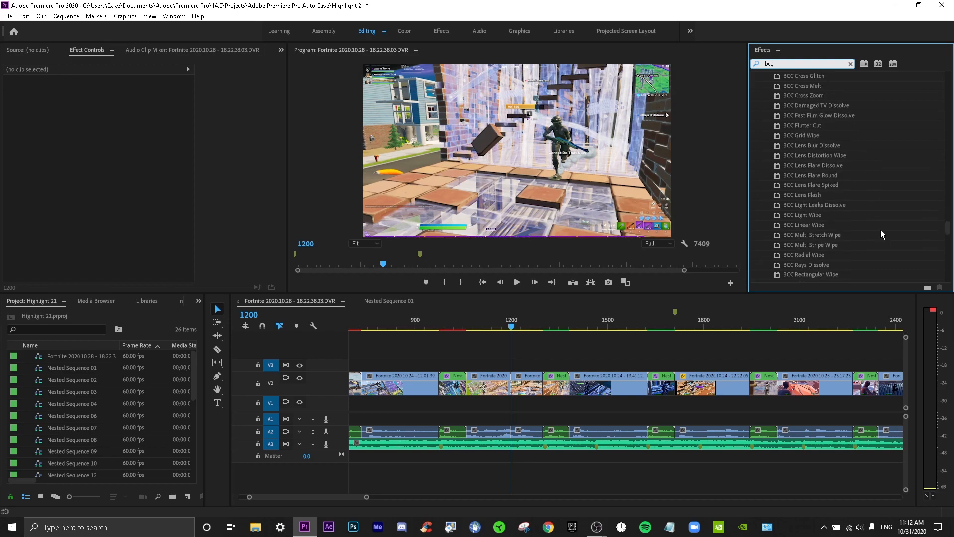
{"action": "scroll", "coordinate": [879, 234], "scroll_direction": "down", "scroll_amount": 7}
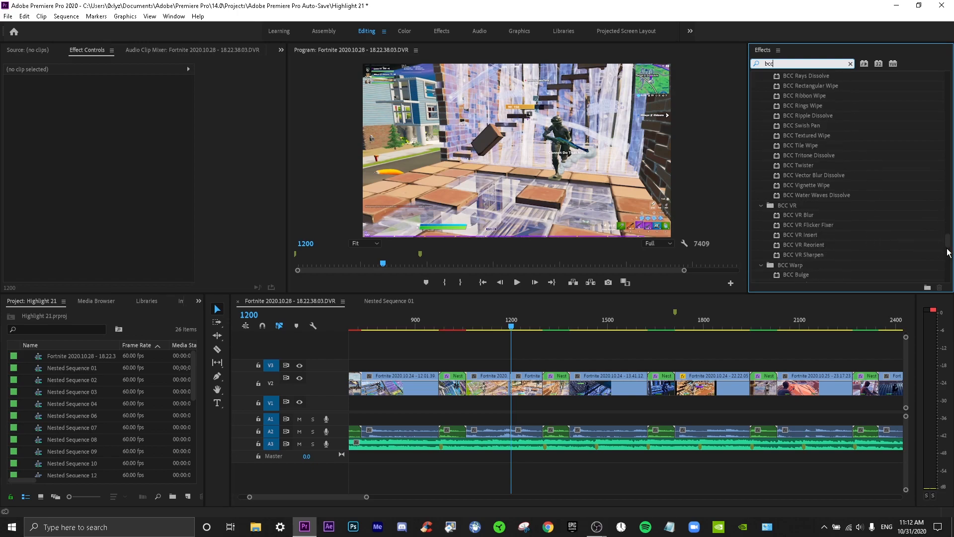
{"action": "scroll", "coordinate": [920, 243], "scroll_direction": "down", "scroll_amount": 2}
{"action": "left_click_drag", "start_coordinate": [800, 226], "coordinate": [528, 390]}
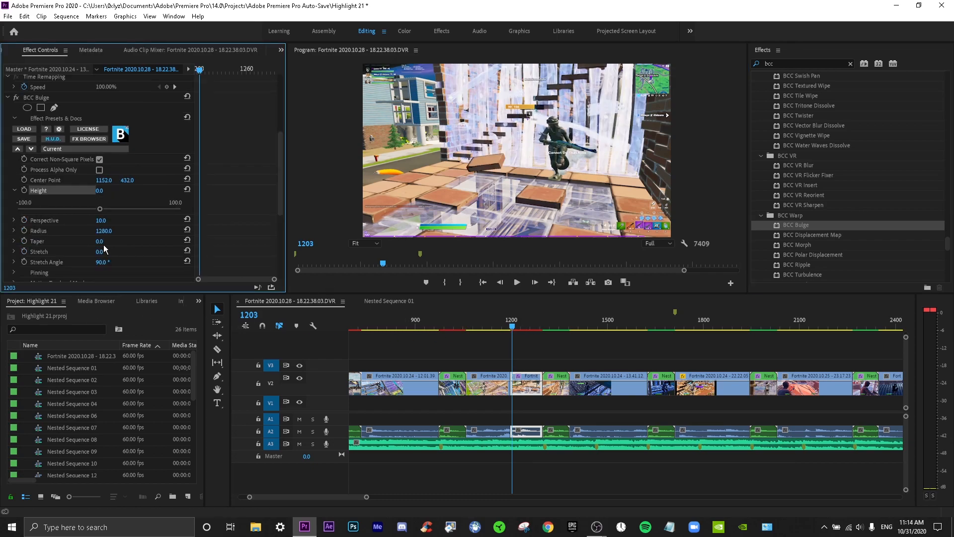
Step: Set BCC Bulge's Taper to 30 and its Stretch to 0.2
{"action": "left_click", "coordinate": [103, 241]}
{"action": "key", "text": "Return"}
{"action": "left_click", "coordinate": [112, 240]}
{"action": "type", "text": "30"}
{"action": "key", "text": "Return"}
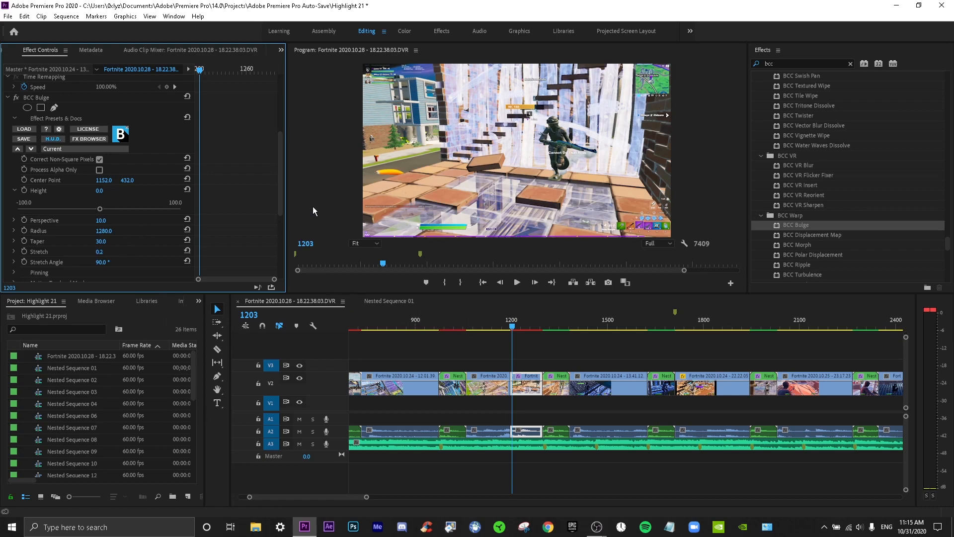
Step: Go to frame 1262 and set BCC Bulge's Height to -28
{"action": "left_click_drag", "start_coordinate": [513, 321], "coordinate": [532, 330]}
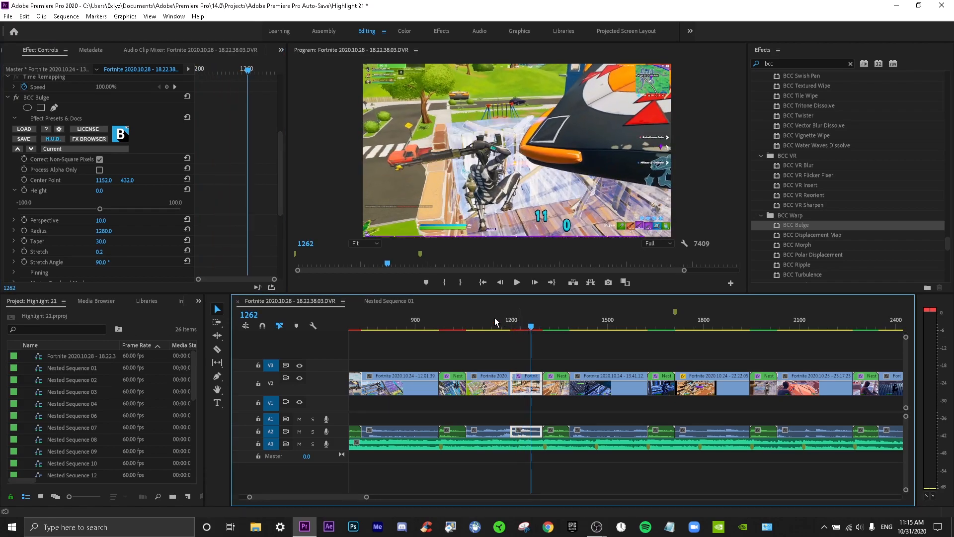
{"action": "left_click", "coordinate": [108, 189]}
{"action": "type", "text": "-28"}
{"action": "key", "text": "Return"}
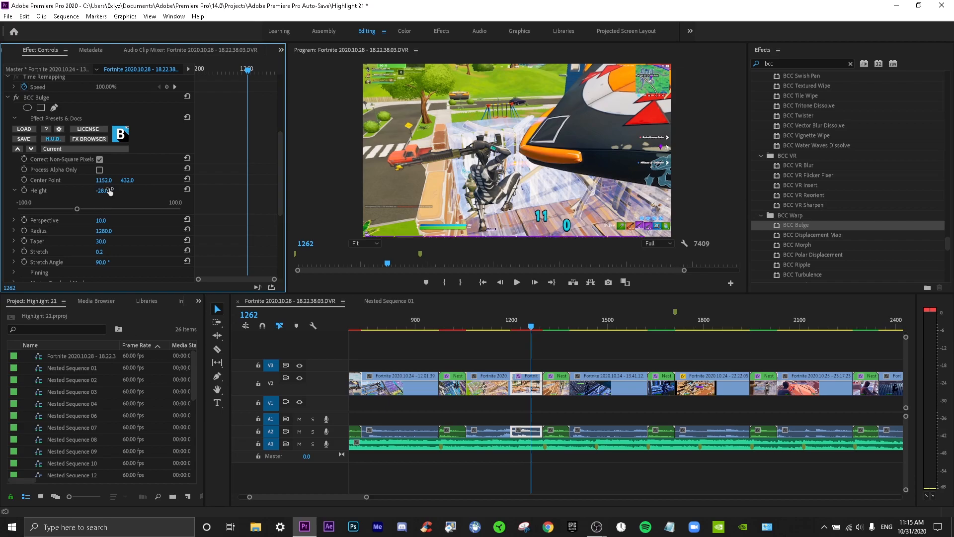
Step: Preview the bulge near the segment's end and start keyframing BCC Bulge's Height at frame 1272
{"action": "left_click_drag", "start_coordinate": [533, 326], "coordinate": [541, 327]}
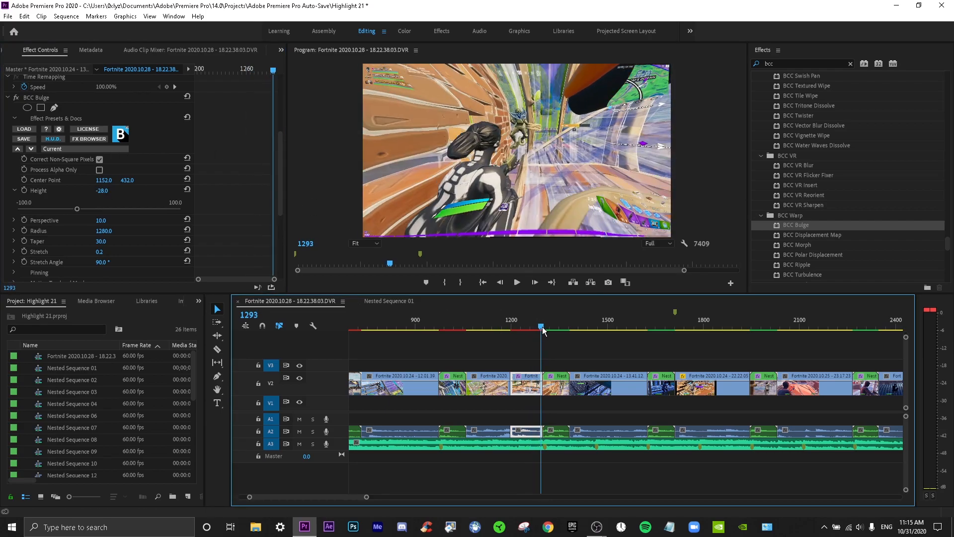
{"action": "mouse_move", "coordinate": [256, 70]}
{"action": "left_mouse_down"}
{"action": "mouse_move", "coordinate": [246, 70]}
{"action": "mouse_move", "coordinate": [256, 70]}
{"action": "left_mouse_up"}
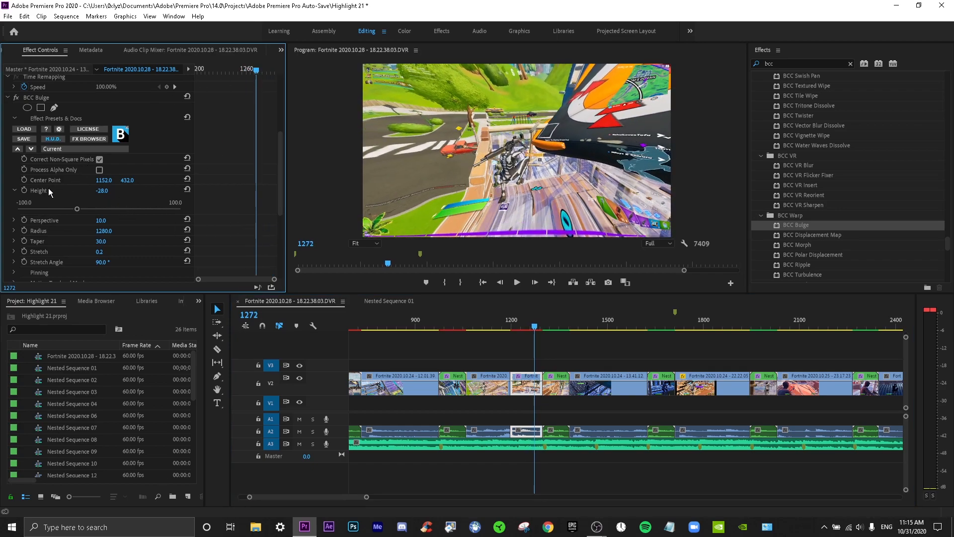
{"action": "left_click", "coordinate": [24, 190]}
Step: Add a Height keyframe of 0 near the segment's end and shift it to just after the frame 1272 keyframe
{"action": "left_click_drag", "start_coordinate": [260, 72], "coordinate": [275, 71]}
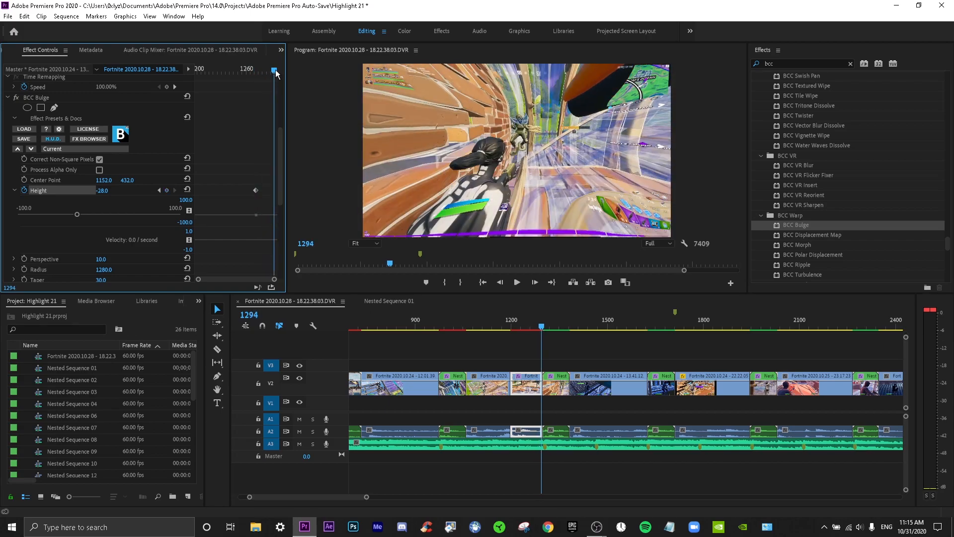
{"action": "left_click", "coordinate": [110, 189]}
{"action": "type", "text": "0"}
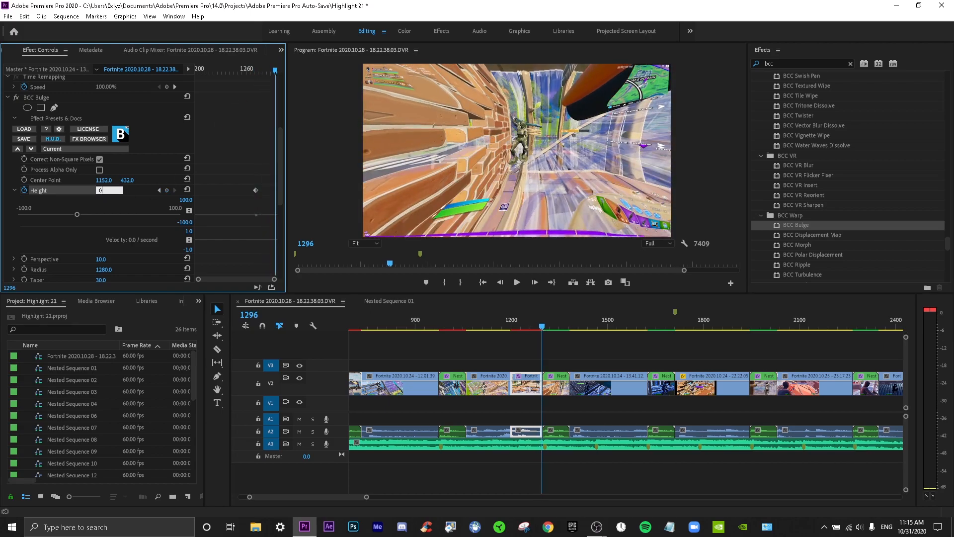
{"action": "key", "text": "Return"}
{"action": "left_click_drag", "start_coordinate": [273, 189], "coordinate": [261, 190]}
Step: Scrub through the bulge animation to frame 1272 to preview it, and save the project
{"action": "left_click", "coordinate": [231, 69]}
{"action": "left_click_drag", "start_coordinate": [231, 70], "coordinate": [257, 73]}
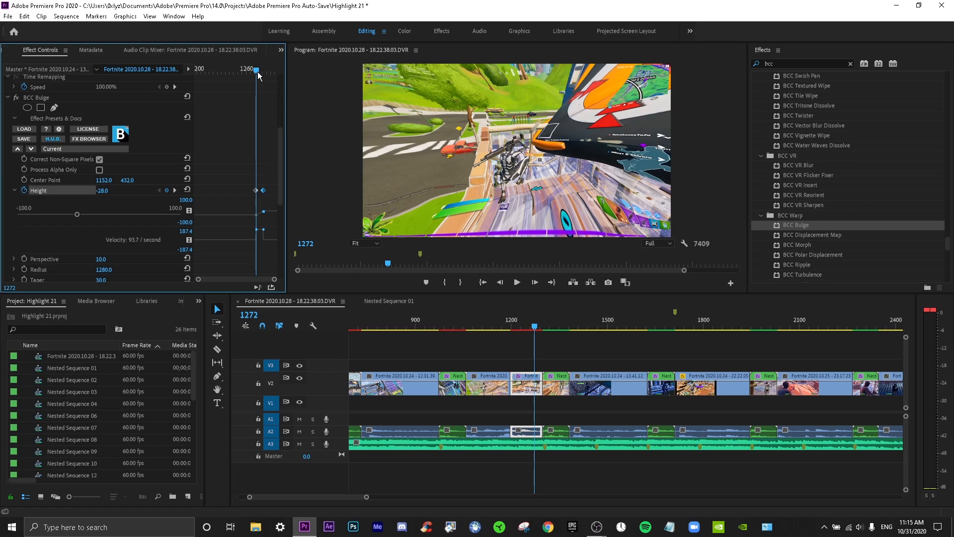
{"action": "key", "text": "ctrl+s"}
Step: Check the bulge at frame 1262, and add a Height keyframe of 0 at frame 1252
{"action": "left_click", "coordinate": [252, 314]}
{"action": "type", "text": "12"}
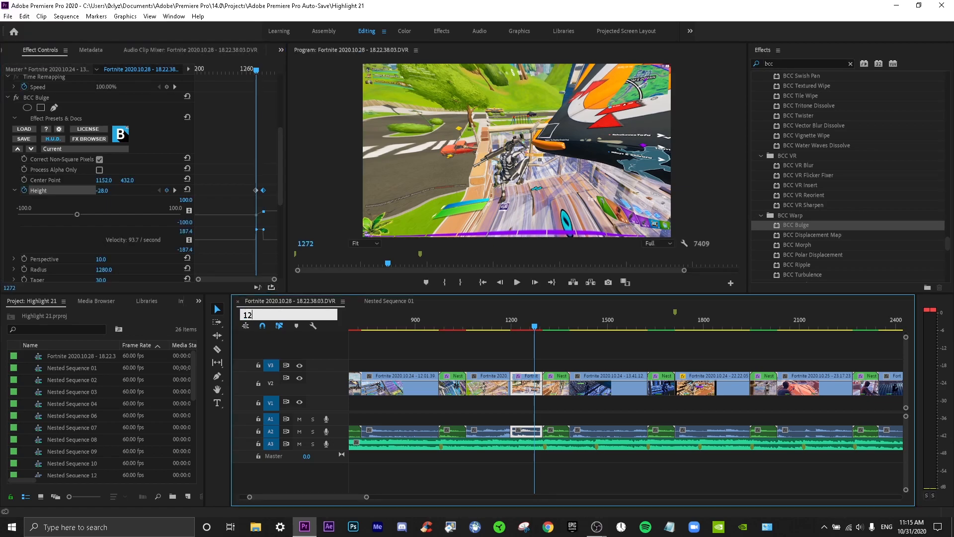
{"action": "type", "text": "62"}
{"action": "key", "text": "Return"}
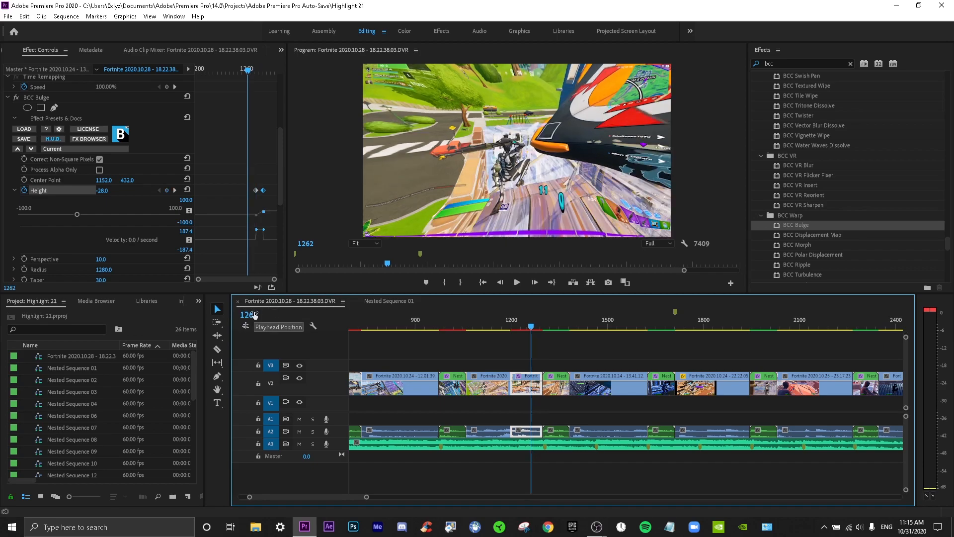
{"action": "left_click", "coordinate": [253, 314]}
{"action": "type", "text": "1252"}
{"action": "key", "text": "Return"}
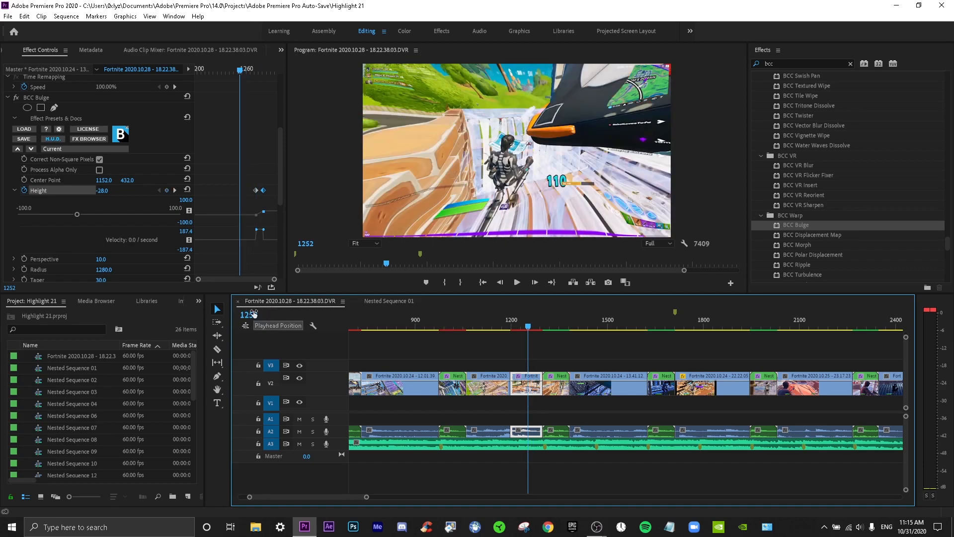
{"action": "left_click", "coordinate": [107, 190]}
{"action": "type", "text": "0"}
{"action": "key", "text": "Return"}
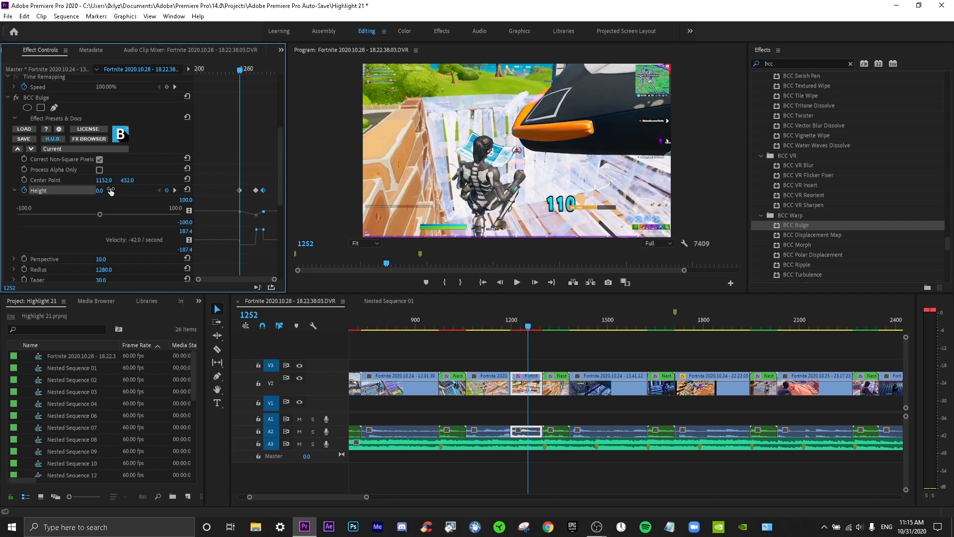
Step: Play back the bulge segment several times, starting before the first Height keyframe, to check the animation
{"action": "key", "text": "space"}
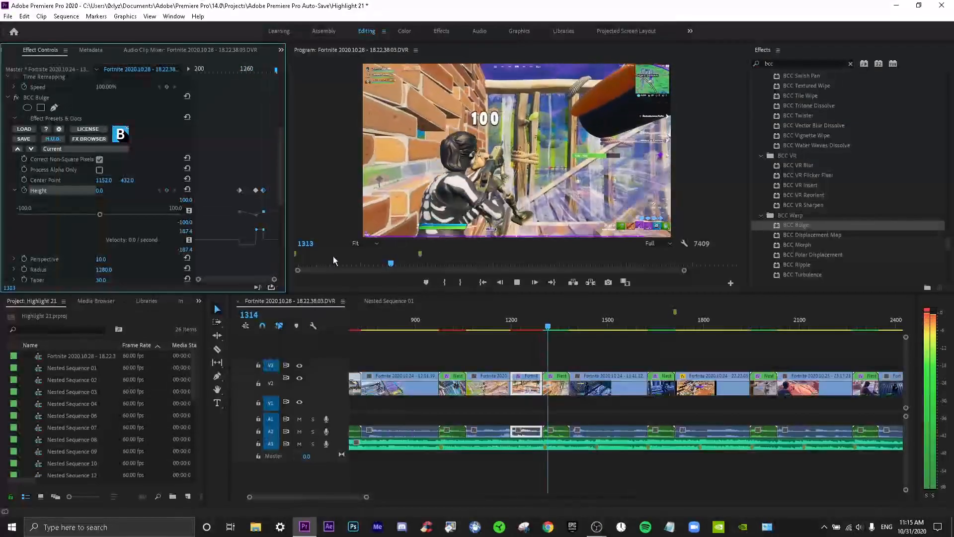
{"action": "left_click", "coordinate": [504, 324]}
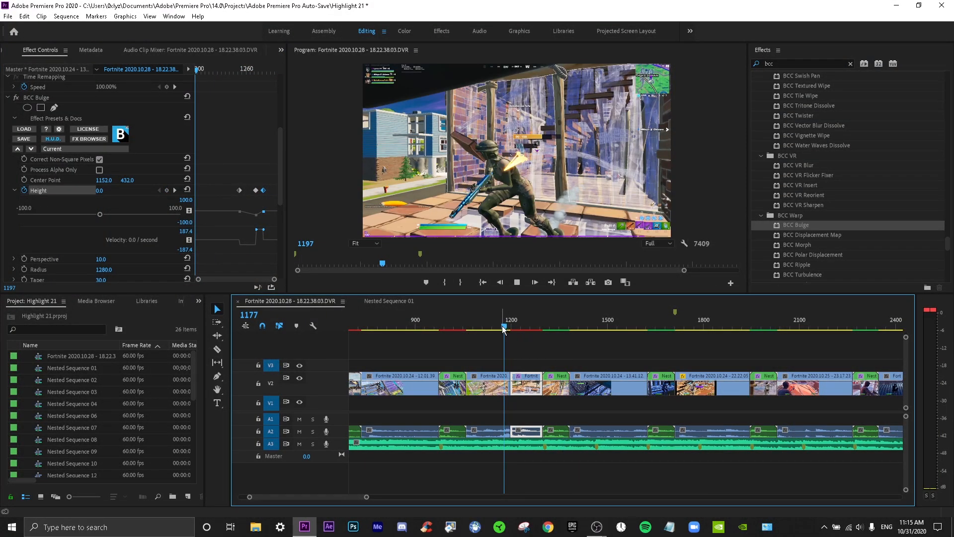
{"action": "key", "text": "space"}
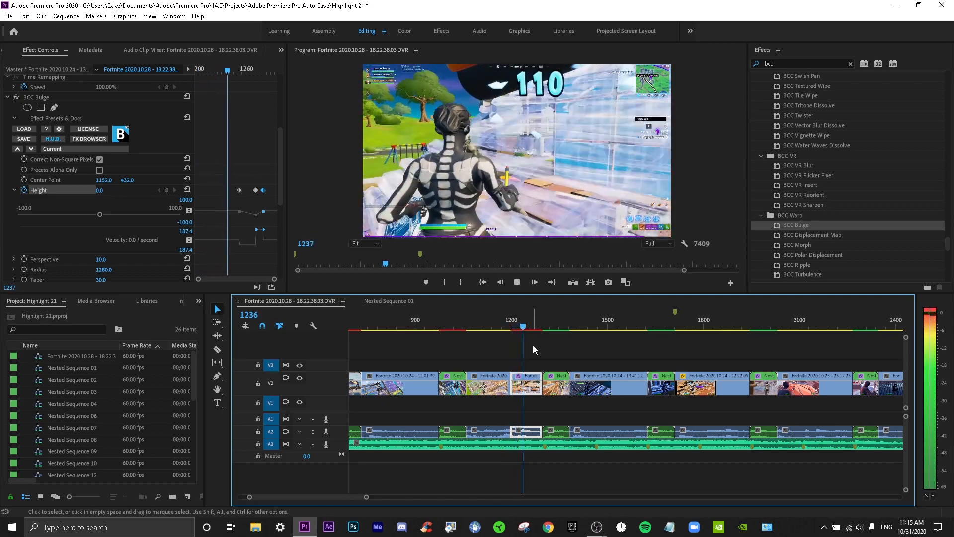
{"action": "left_click", "coordinate": [510, 322]}
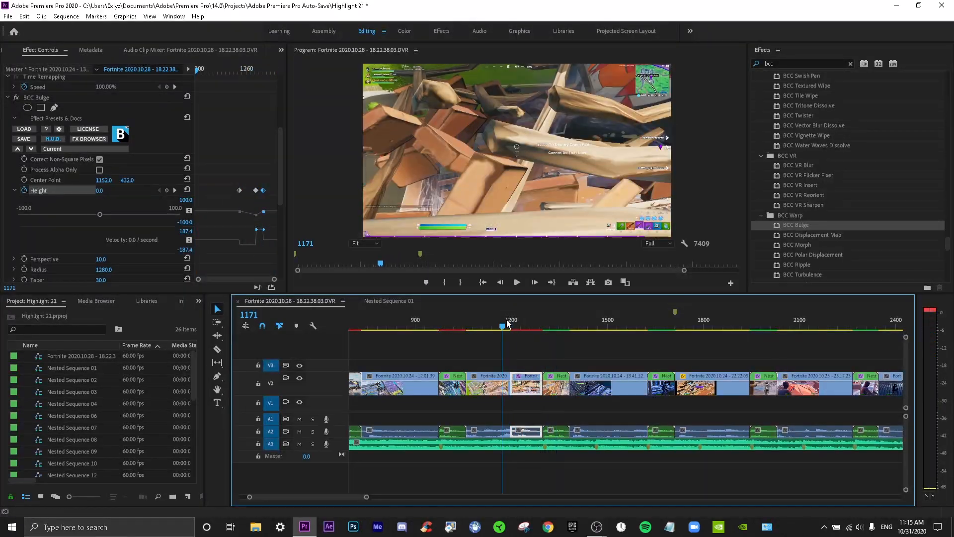
{"action": "key", "text": "space"}
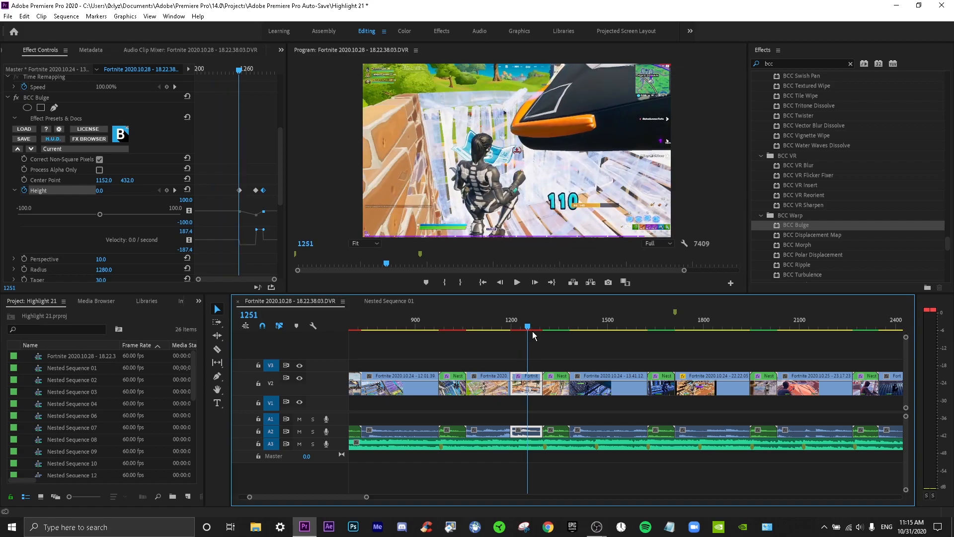
{"action": "left_click_drag", "start_coordinate": [537, 332], "coordinate": [510, 329]}
{"action": "key", "text": "space"}
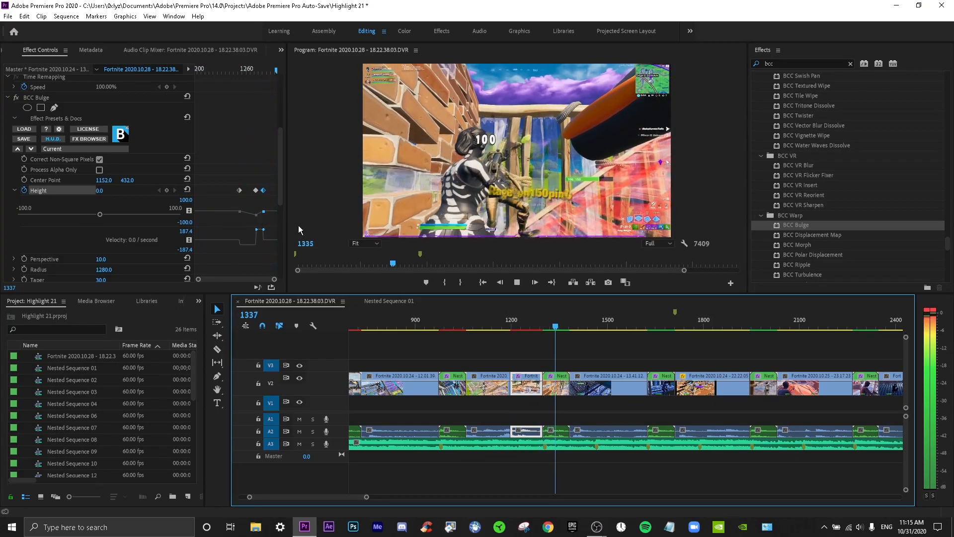
Step: Apply Ease In to the last BCC Bulge Height keyframe and Ease Out to the middle one
{"action": "right_click", "coordinate": [263, 190]}
{"action": "left_click", "coordinate": [287, 330]}
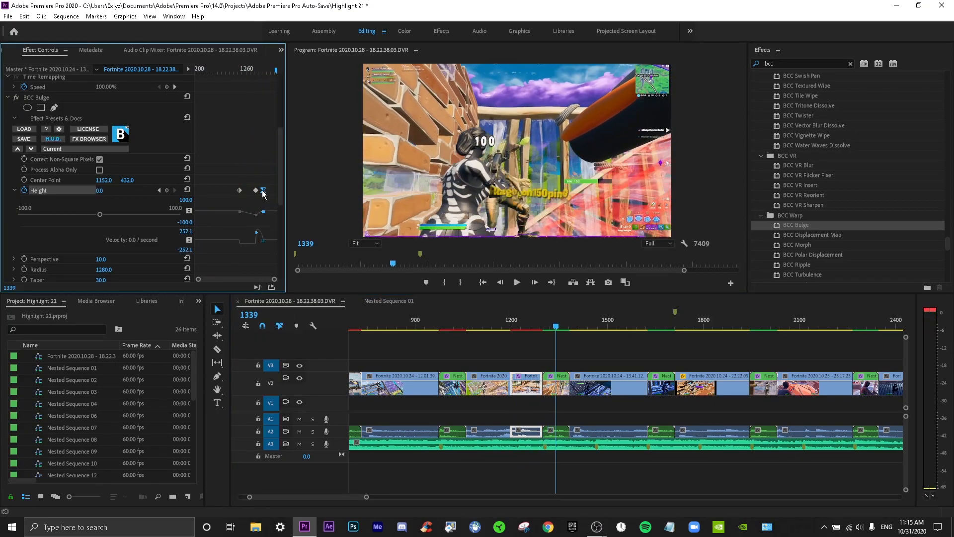
{"action": "right_click", "coordinate": [256, 190]}
{"action": "left_click", "coordinate": [291, 341]}
Step: Apply both Ease In and Ease Out to the first Height keyframe, and Ease In to the middle one
{"action": "right_click", "coordinate": [235, 187]}
{"action": "left_click", "coordinate": [237, 188]}
{"action": "right_click", "coordinate": [239, 190]}
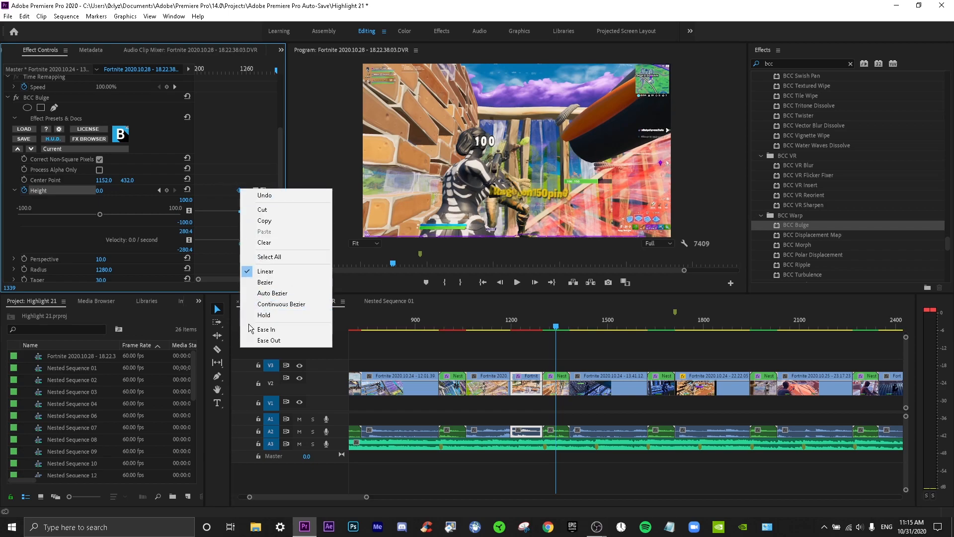
{"action": "left_click", "coordinate": [255, 327]}
{"action": "right_click", "coordinate": [240, 191]}
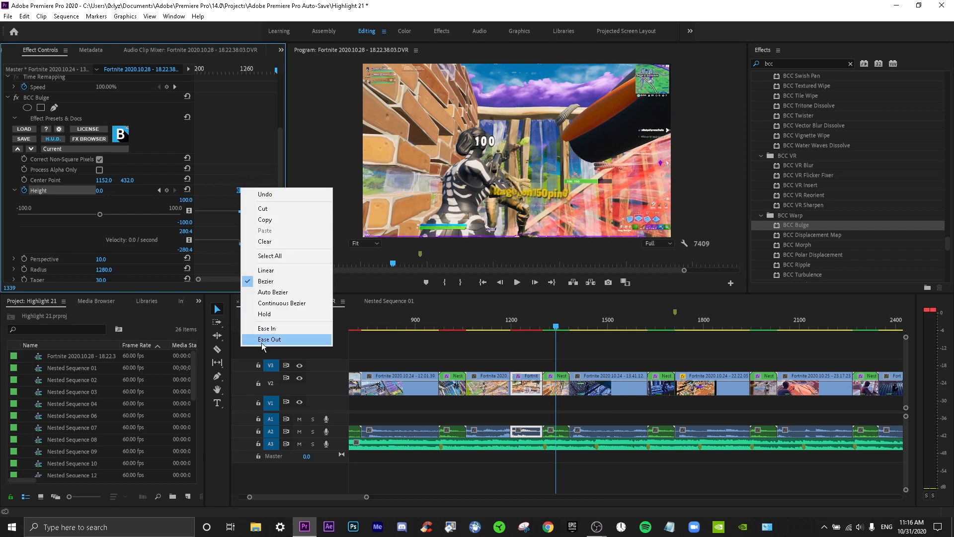
{"action": "left_click", "coordinate": [261, 342]}
{"action": "right_click", "coordinate": [254, 191]}
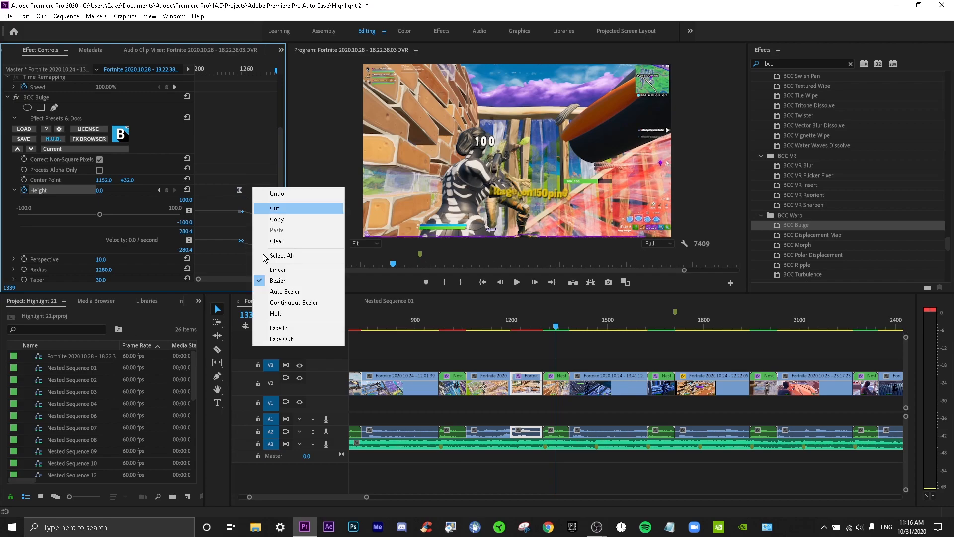
{"action": "left_click", "coordinate": [263, 328]}
Step: Play and scrub through the eased bulge animation up to frame 1272
{"action": "left_click", "coordinate": [503, 328]}
{"action": "key", "text": "space"}
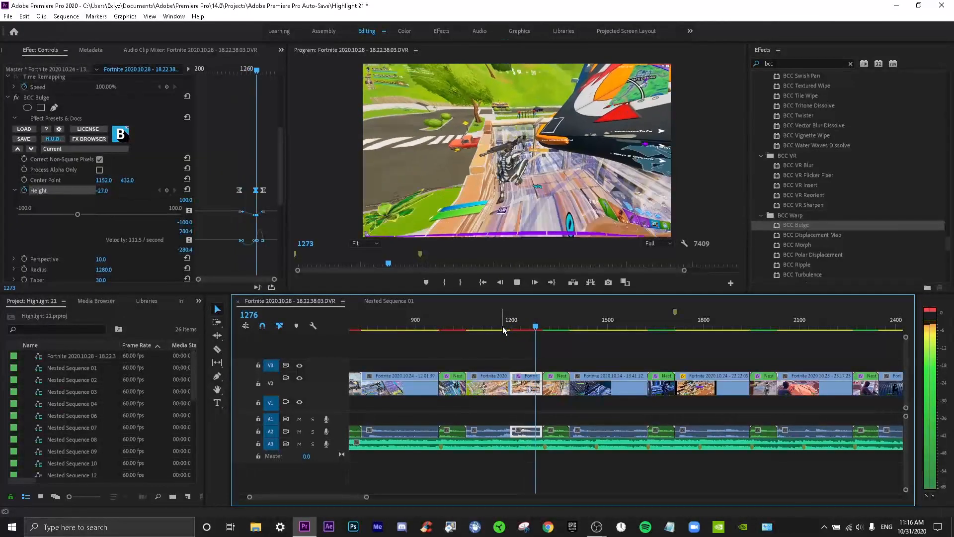
{"action": "left_click", "coordinate": [521, 326]}
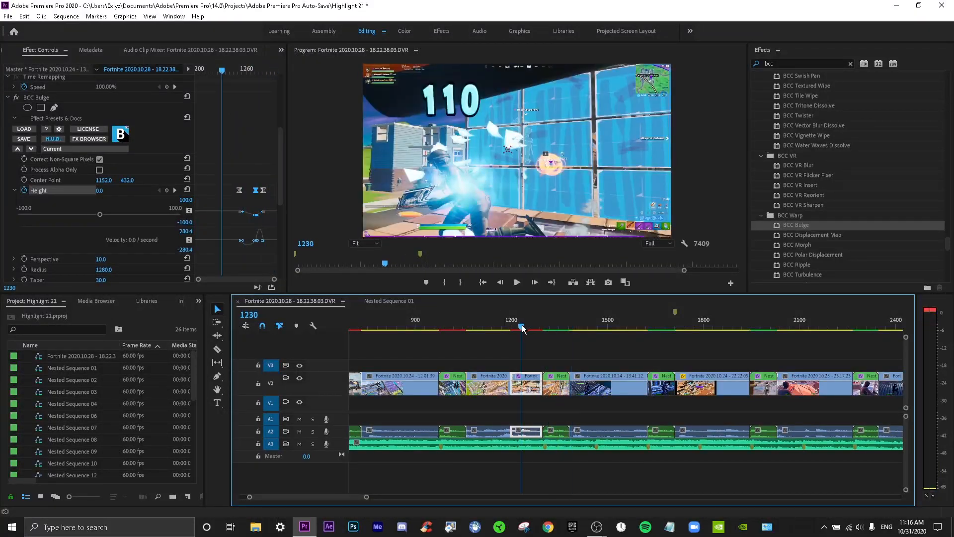
{"action": "mouse_move", "coordinate": [522, 328]}
{"action": "left_mouse_down"}
{"action": "mouse_move", "coordinate": [543, 333]}
{"action": "mouse_move", "coordinate": [530, 319]}
{"action": "left_mouse_up"}
{"action": "key", "text": "space"}
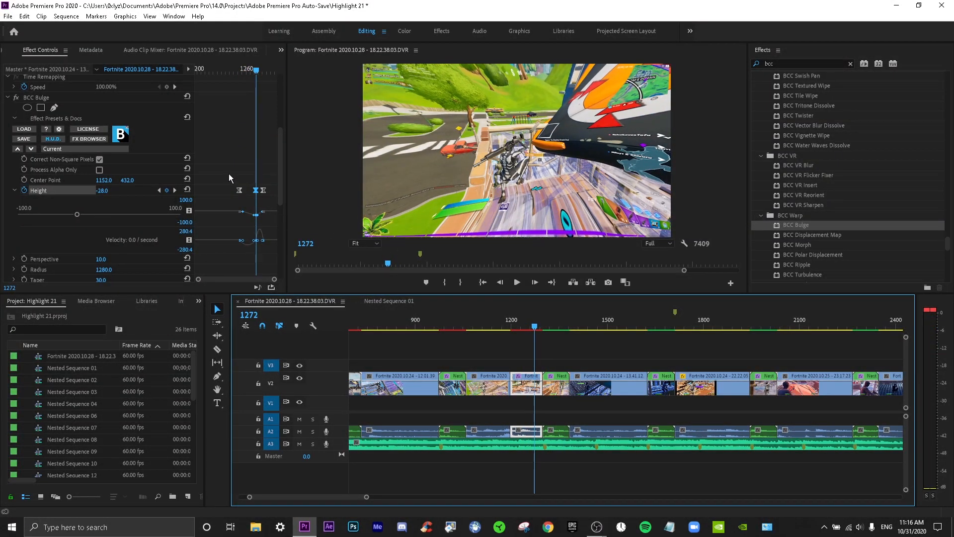
Step: Shift all three Height keyframes together toward the segment's end, and preview the new timing up to frame 1279
{"action": "left_click_drag", "start_coordinate": [228, 174], "coordinate": [271, 196]}
{"action": "left_click", "coordinate": [498, 321]}
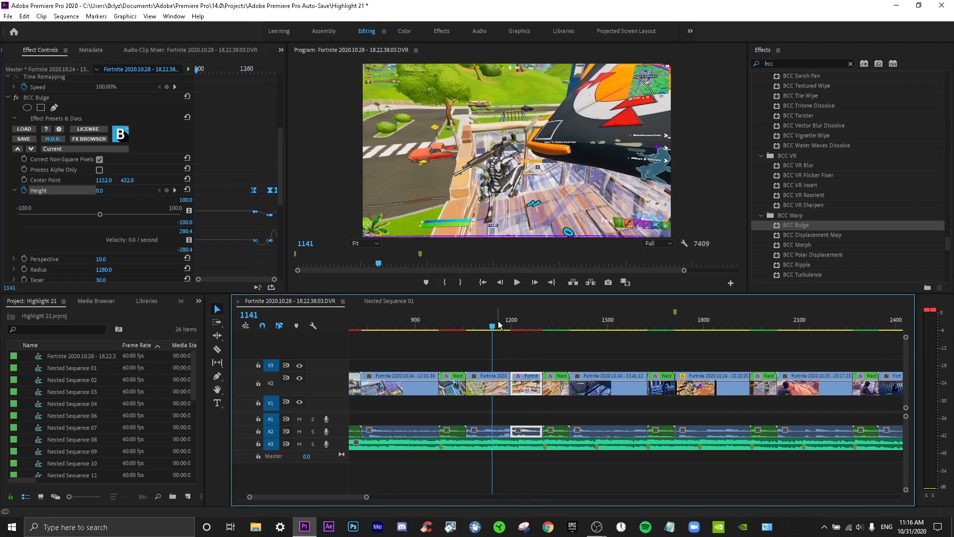
{"action": "key", "text": "space"}
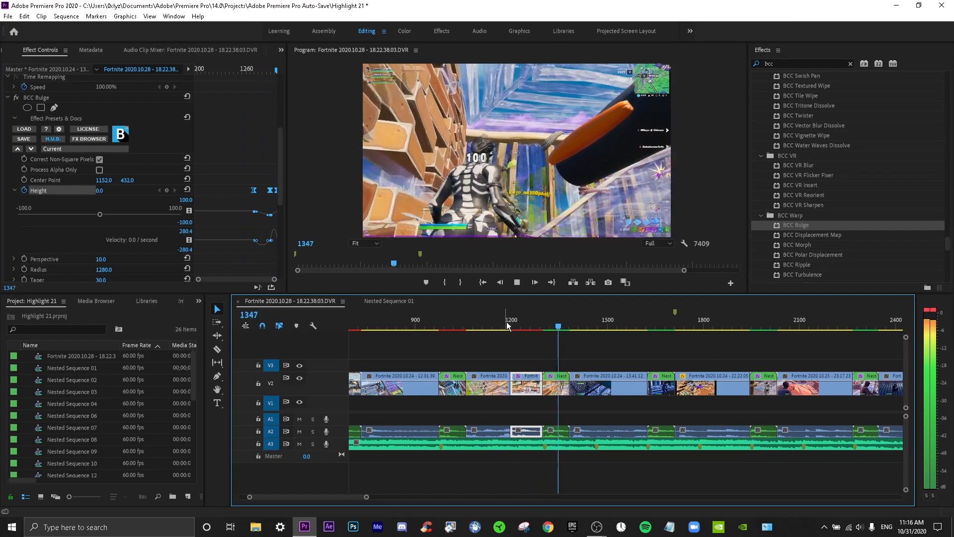
{"action": "left_click", "coordinate": [521, 326]}
{"action": "left_click_drag", "start_coordinate": [520, 329], "coordinate": [534, 330]}
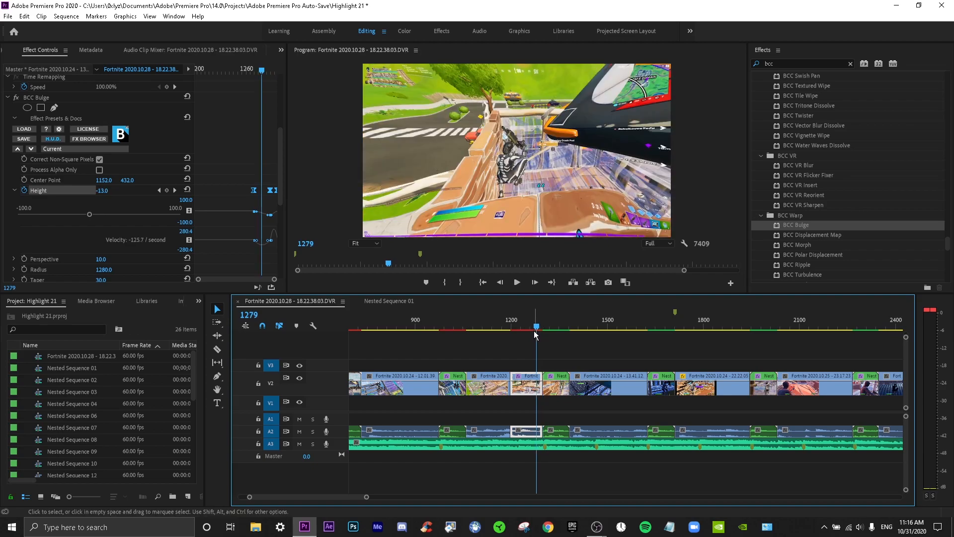
Step: Move the three Height keyframes slightly earlier so the middle one sits at frame 1279, and play the result
{"action": "left_click_drag", "start_coordinate": [270, 191], "coordinate": [261, 191]}
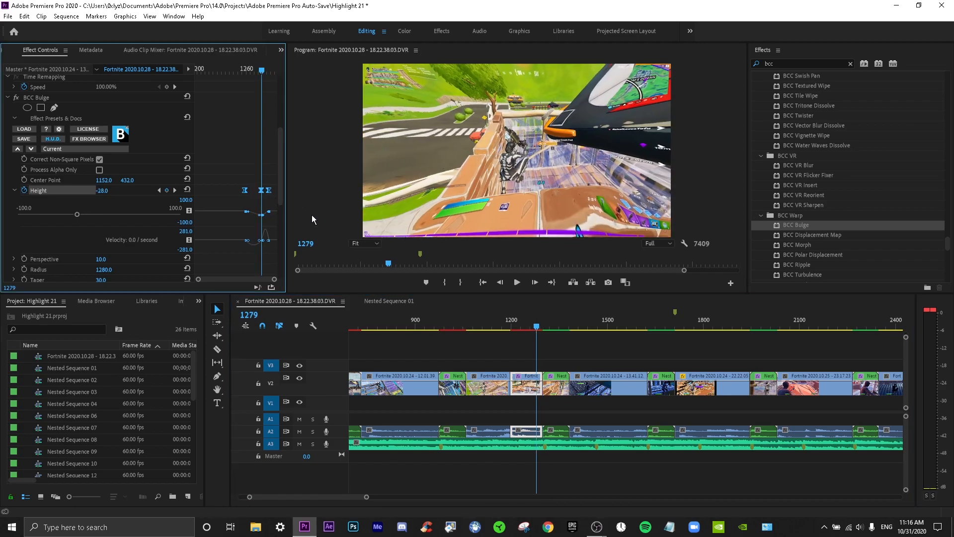
{"action": "left_click", "coordinate": [523, 327]}
{"action": "key", "text": "space"}
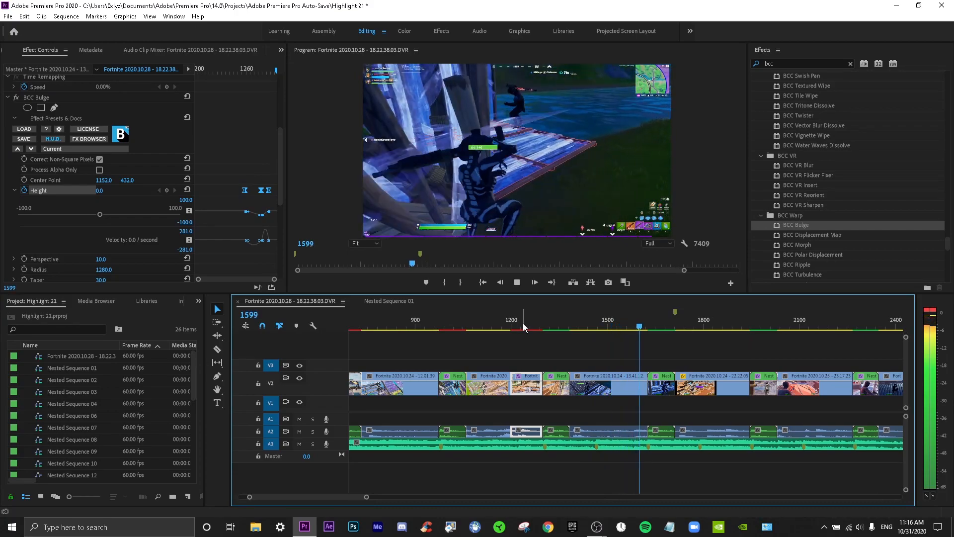
Step: Step frame by frame back and forth through the bulge between frames 1262 and 1321, and play it again
{"action": "left_click_drag", "start_coordinate": [523, 323], "coordinate": [538, 327]}
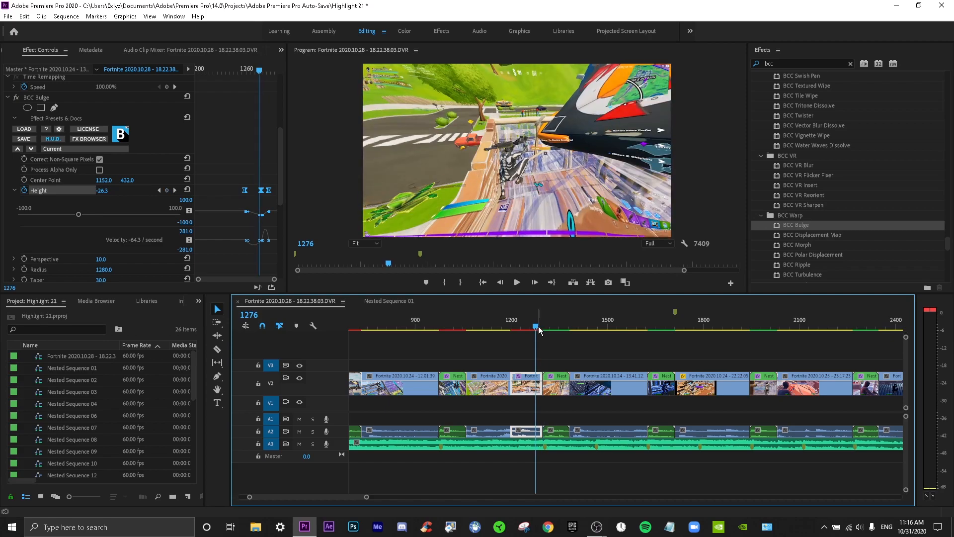
{"action": "key", "text": "space"}
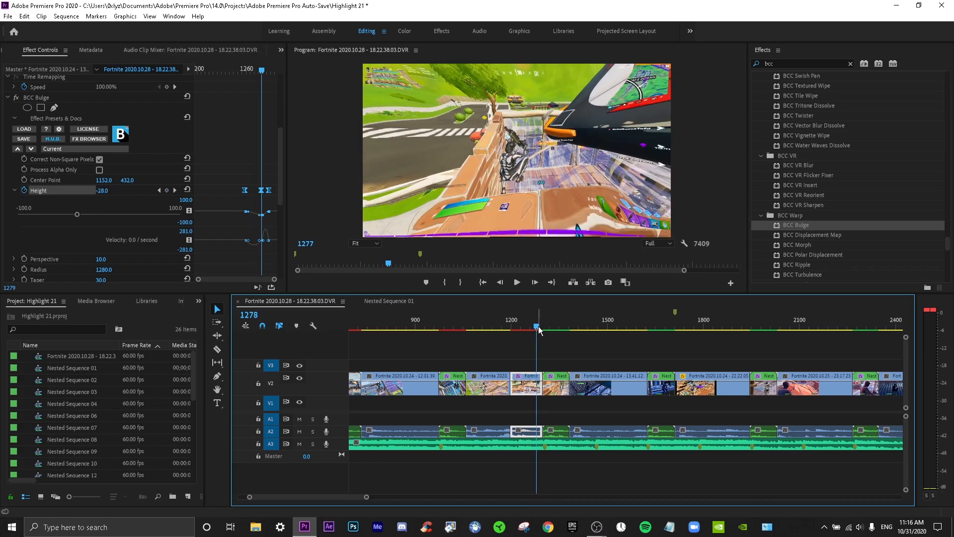
{"action": "key", "text": "Right"}
{"action": "key", "text": "Right"}
{"action": "key", "text": "Right"}
{"action": "key", "text": "Right"}
{"action": "key", "text": "Right"}
{"action": "key", "text": "Right"}
{"action": "key", "text": "Right"}
{"action": "key", "text": "Right"}
{"action": "key", "text": "Right"}
{"action": "key", "text": "Right"}
{"action": "key", "text": "Right"}
{"action": "key", "text": "Right"}
{"action": "key", "text": "Right"}
{"action": "key", "text": "Right"}
{"action": "key", "text": "Left"}
{"action": "key", "text": "Left"}
{"action": "key", "text": "Left"}
{"action": "key", "text": "Left"}
{"action": "key", "text": "Left"}
{"action": "key", "text": "Left"}
{"action": "key", "text": "Left"}
{"action": "key", "text": "Left"}
{"action": "key", "text": "Left"}
{"action": "key", "text": "Left"}
{"action": "key", "text": "Left"}
{"action": "key", "text": "Left"}
{"action": "key", "text": "Left"}
{"action": "key", "text": "Left"}
{"action": "key", "text": "Left"}
{"action": "key", "text": "Left"}
{"action": "key", "text": "Left"}
{"action": "key", "text": "Left"}
{"action": "key", "text": "Left"}
{"action": "key", "text": "Left"}
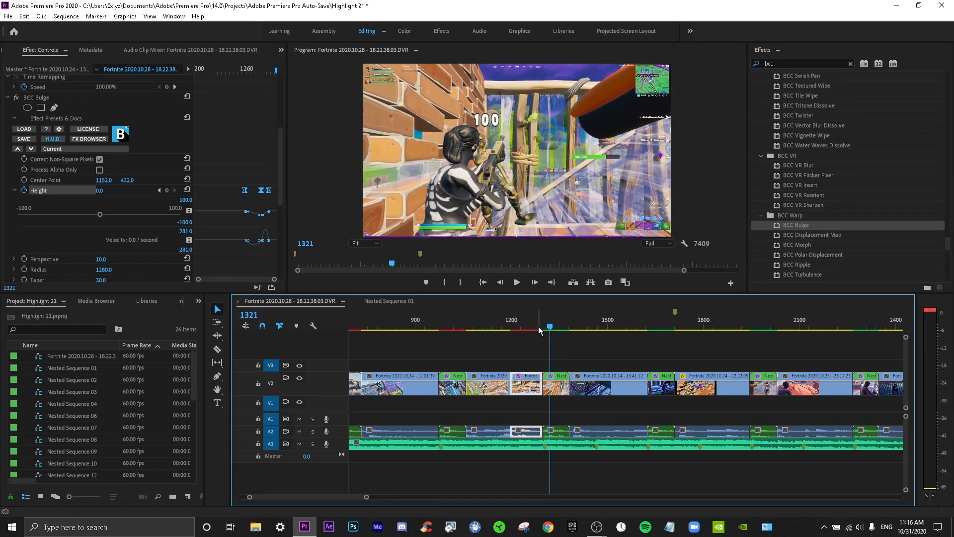
{"action": "key", "text": "Left"}
{"action": "key", "text": "Left"}
{"action": "key", "text": "Left"}
{"action": "key", "text": "Left"}
{"action": "key", "text": "Left"}
{"action": "key", "text": "Left"}
{"action": "key", "text": "Left"}
{"action": "key", "text": "Left"}
{"action": "key", "text": "Left"}
{"action": "key", "text": "Left"}
{"action": "key", "text": "Left"}
{"action": "key", "text": "Left"}
{"action": "key", "text": "Left"}
{"action": "key", "text": "Left"}
{"action": "key", "text": "Left"}
{"action": "key", "text": "Left"}
{"action": "key", "text": "Left"}
{"action": "key", "text": "Left"}
{"action": "key", "text": "Left"}
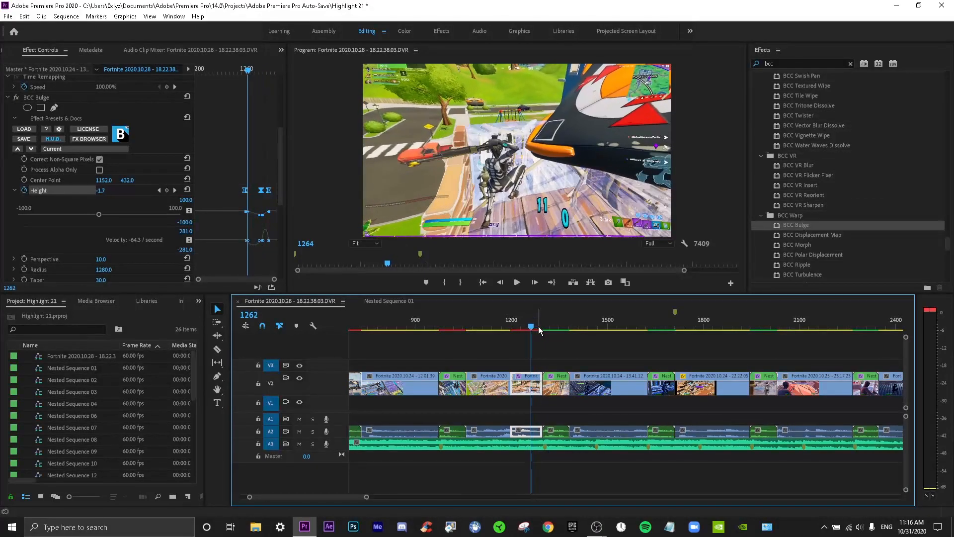
{"action": "key", "text": "space"}
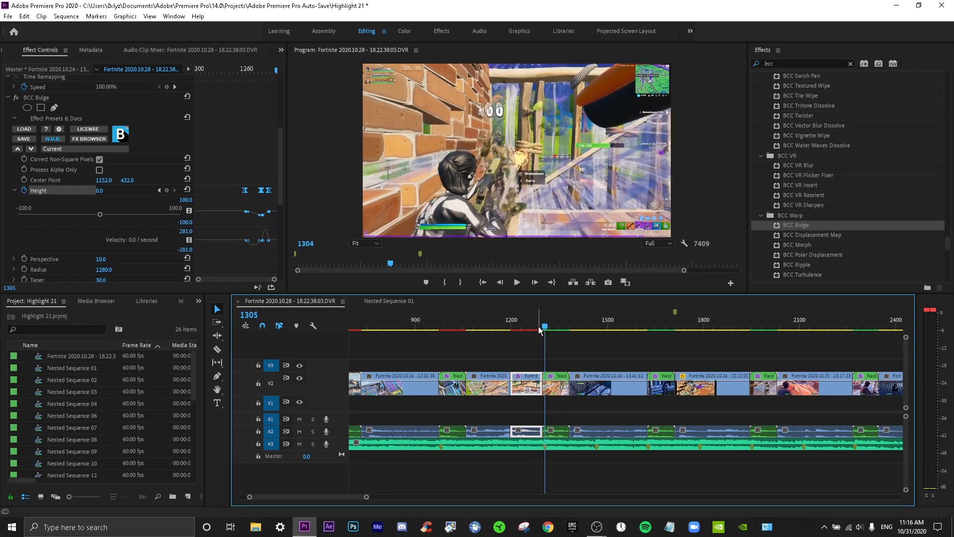
Step: Search the effects for "flicker" and apply S_Flicker to the gameplay segment that has the bulge
{"action": "left_click", "coordinate": [850, 64]}
{"action": "left_click", "coordinate": [820, 63]}
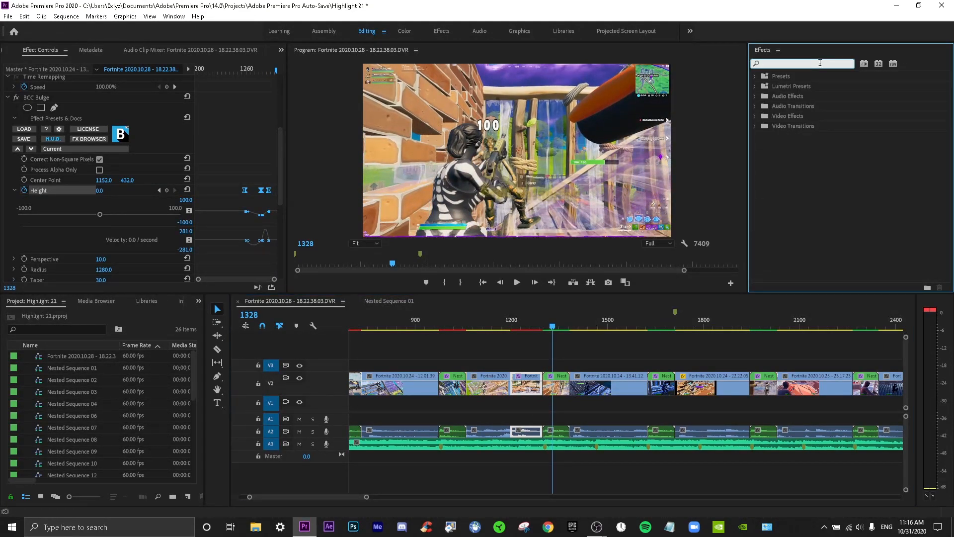
{"action": "type", "text": "flicker"}
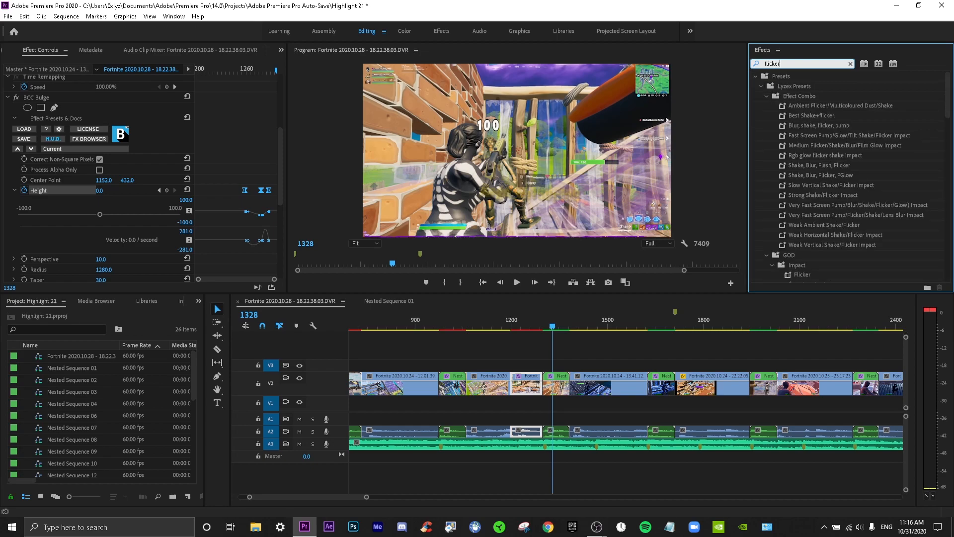
{"action": "left_click", "coordinate": [755, 75]}
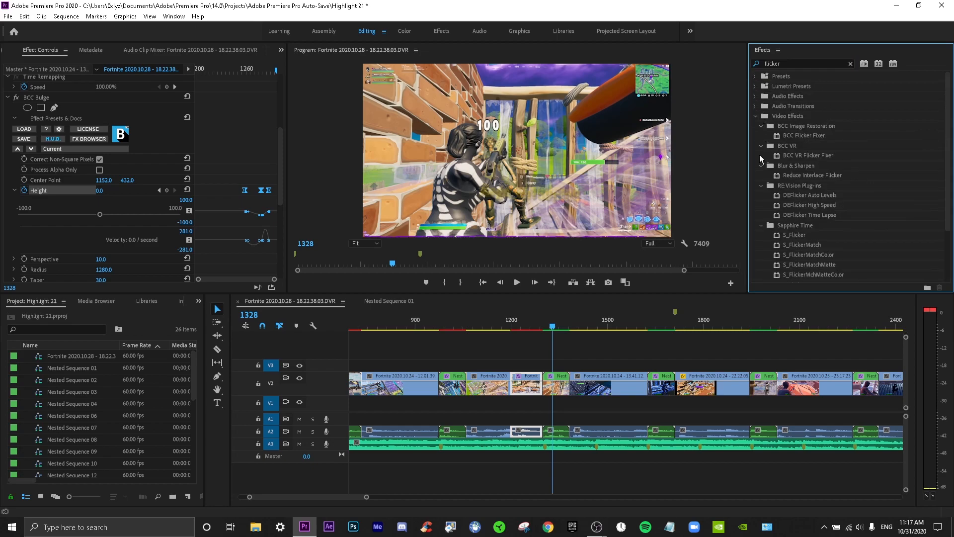
{"action": "left_click_drag", "start_coordinate": [797, 235], "coordinate": [554, 391]}
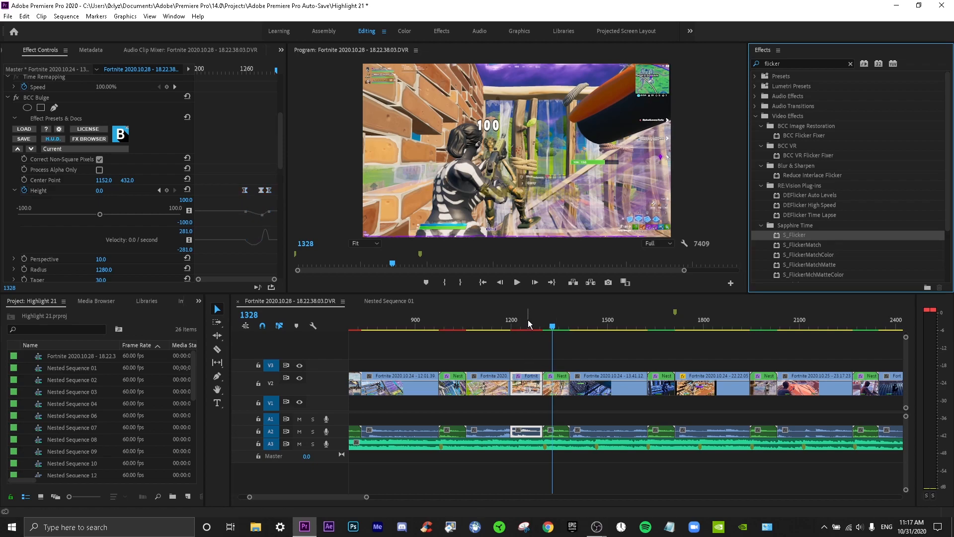
Step: Start keyframing S_Flicker's Amplitude at frame 1259 with a value of 0
{"action": "left_click", "coordinate": [527, 322]}
{"action": "left_click", "coordinate": [530, 326]}
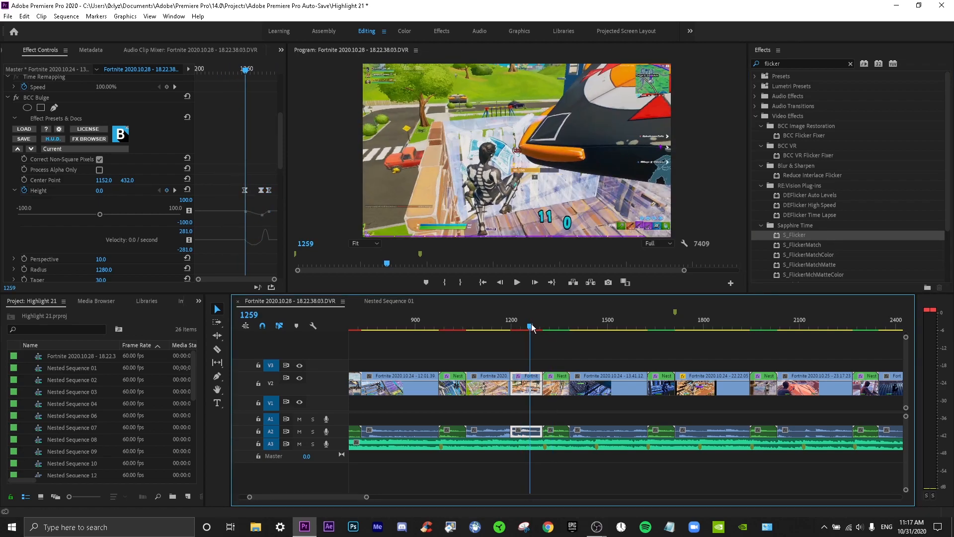
{"action": "left_click", "coordinate": [8, 99]}
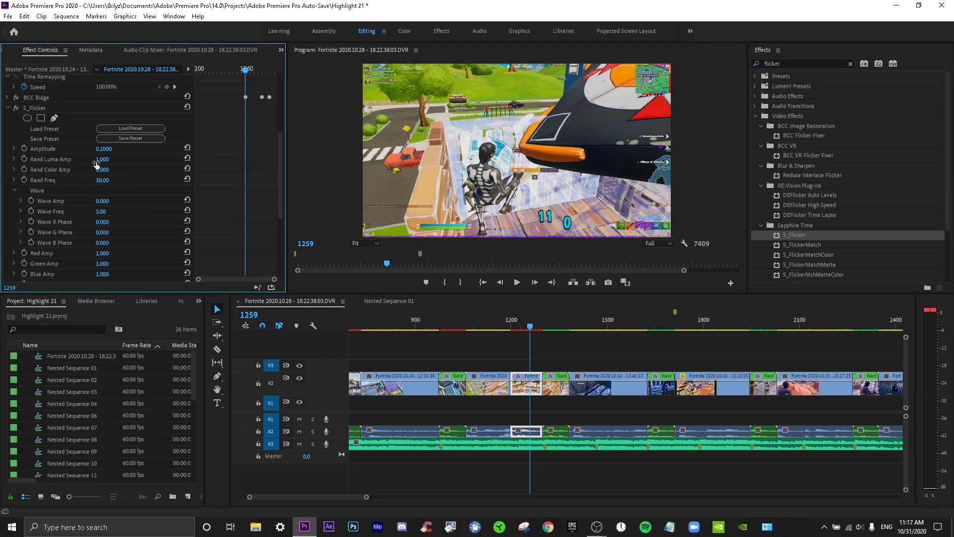
{"action": "left_click", "coordinate": [26, 148]}
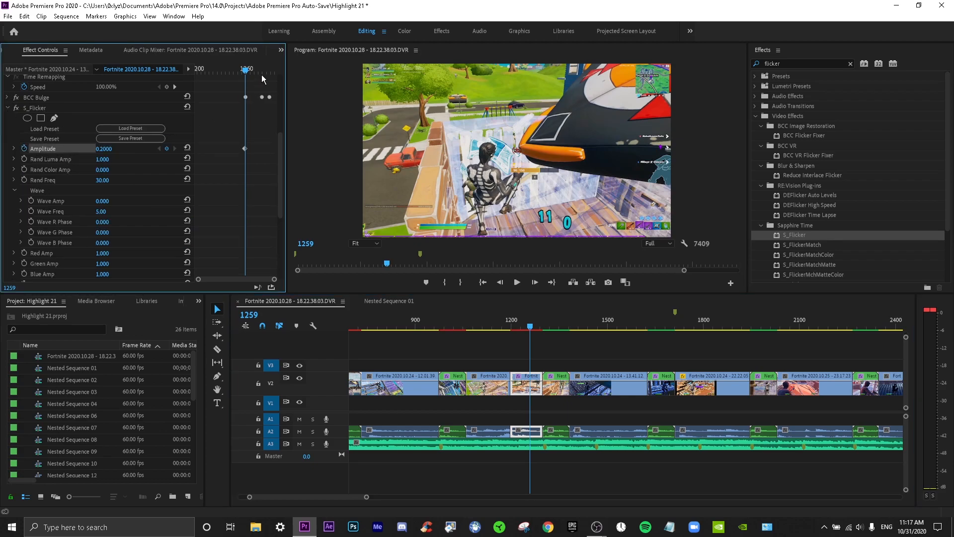
{"action": "left_click_drag", "start_coordinate": [262, 73], "coordinate": [276, 76]}
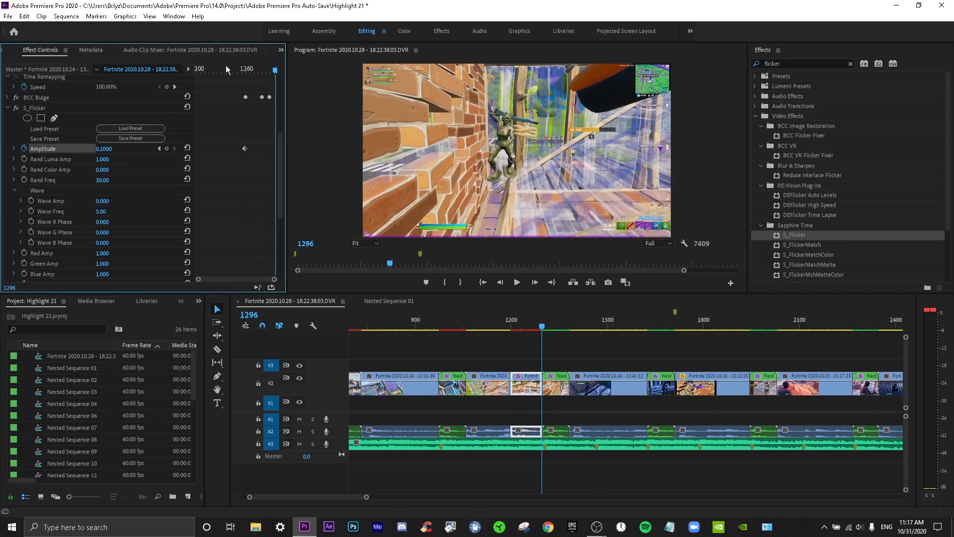
{"action": "left_click", "coordinate": [158, 148]}
{"action": "left_click", "coordinate": [110, 148]}
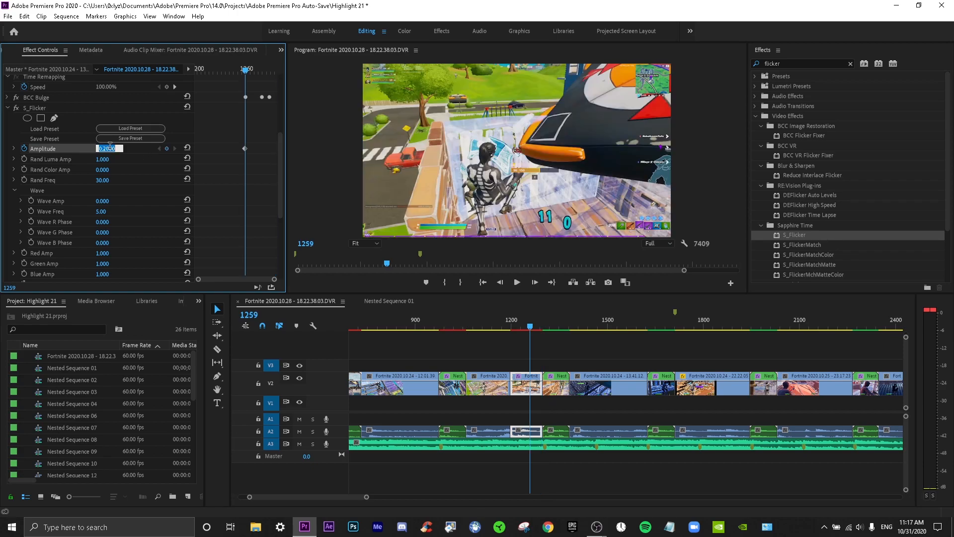
{"action": "type", "text": "0"}
{"action": "key", "text": "Return"}
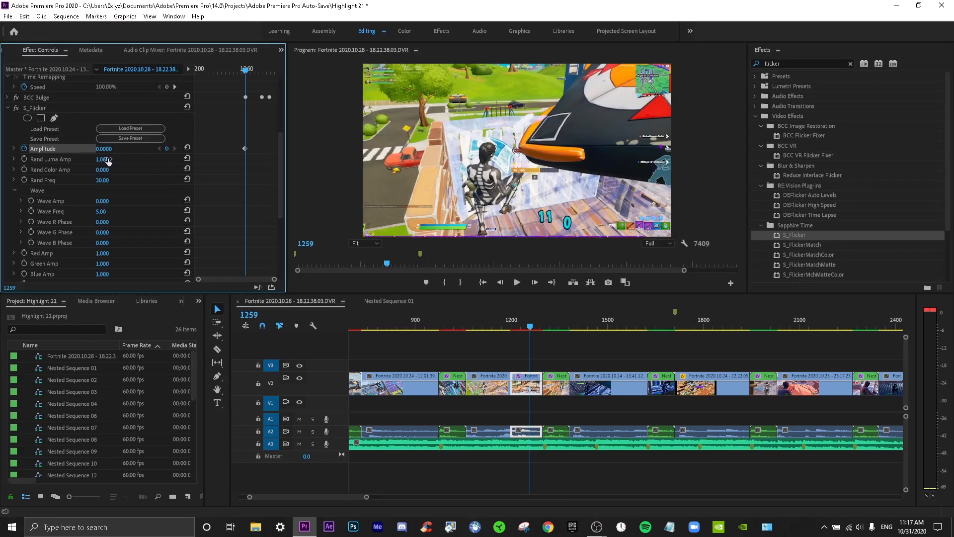
Step: Add an S_Flicker Amplitude keyframe of 0.4 at frame 1297, at the segment's end
{"action": "left_click_drag", "start_coordinate": [261, 69], "coordinate": [281, 70]}
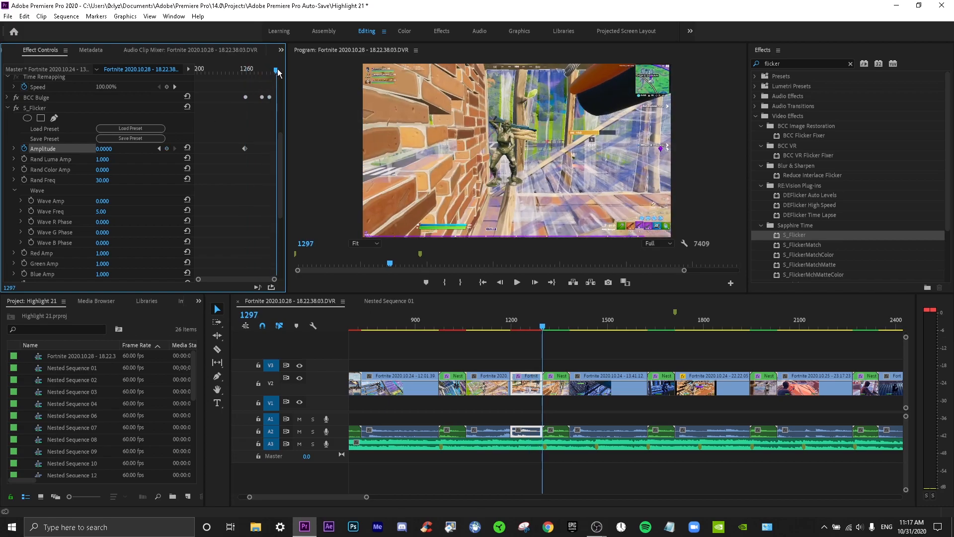
{"action": "left_click", "coordinate": [108, 148]}
{"action": "key", "text": "Return"}
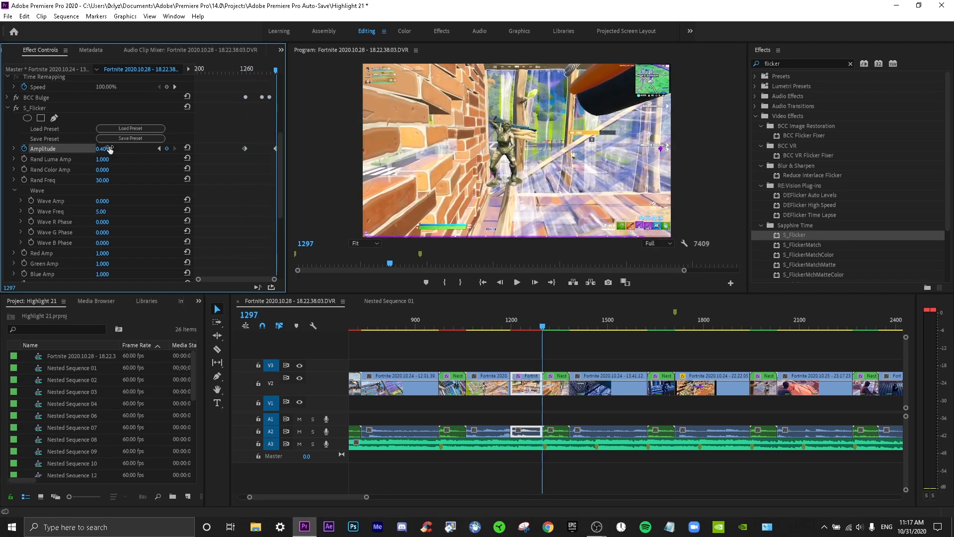
Step: Play and scrub through the flickering segment to check the S_Flicker amplitude ramp
{"action": "left_click", "coordinate": [525, 320]}
{"action": "key", "text": "space"}
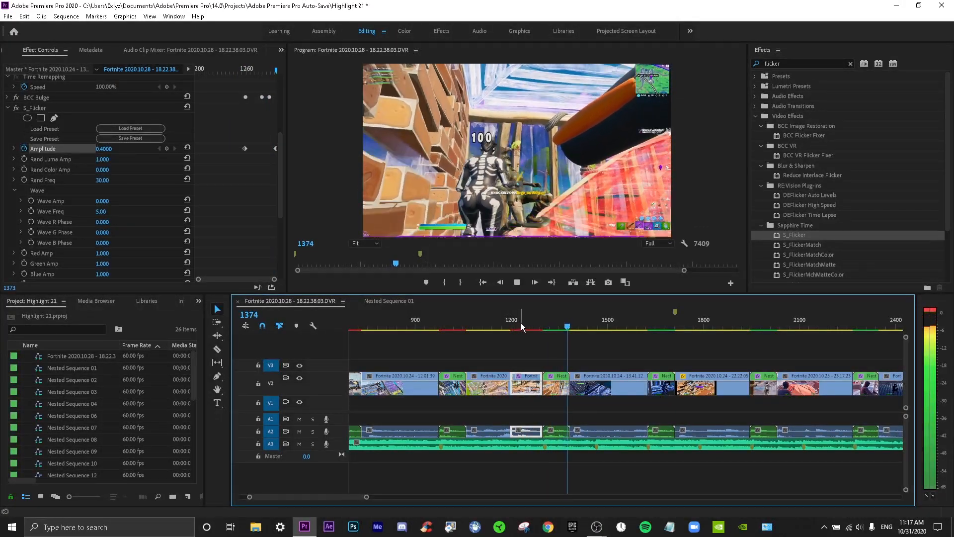
{"action": "left_click", "coordinate": [532, 328]}
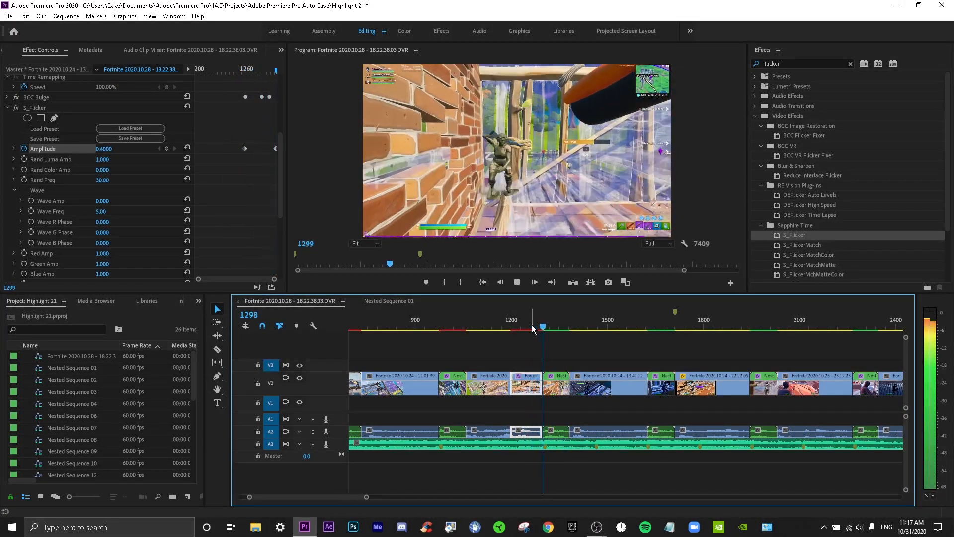
{"action": "left_click", "coordinate": [540, 328]}
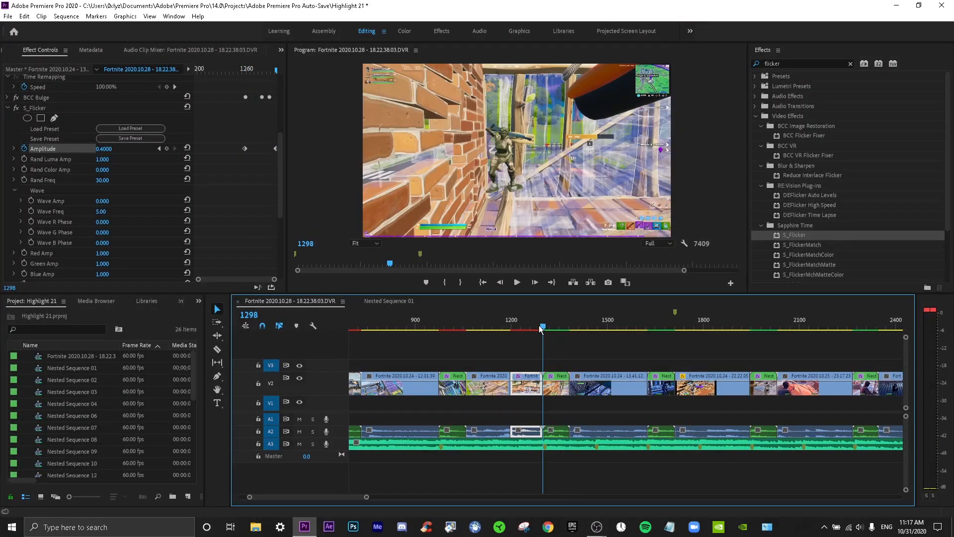
Step: Set S_Flicker's Wave R Phase to 0.5 and play the segment back
{"action": "left_click", "coordinate": [537, 328]}
{"action": "left_click", "coordinate": [102, 222]}
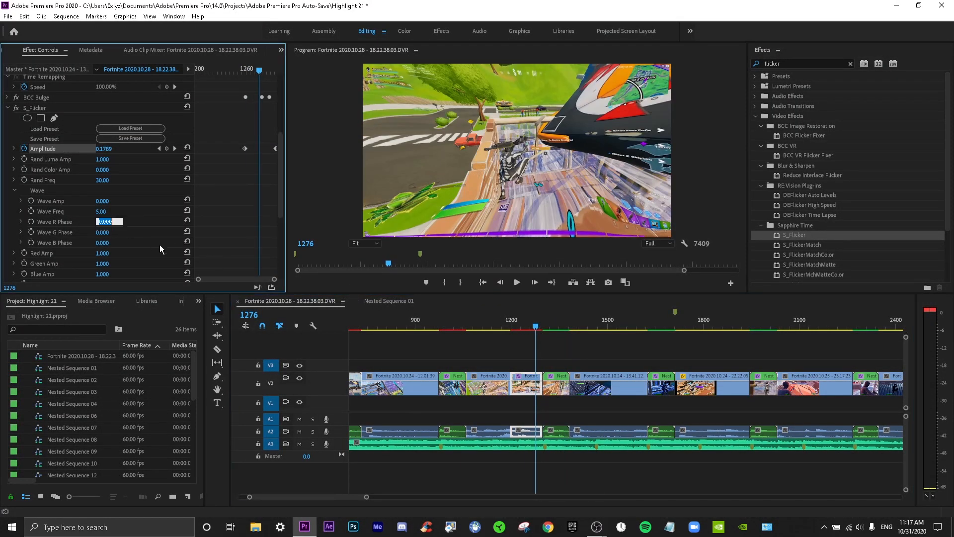
{"action": "type", "text": ".5"}
{"action": "key", "text": "Return"}
{"action": "left_click", "coordinate": [512, 326]}
{"action": "key", "text": "space"}
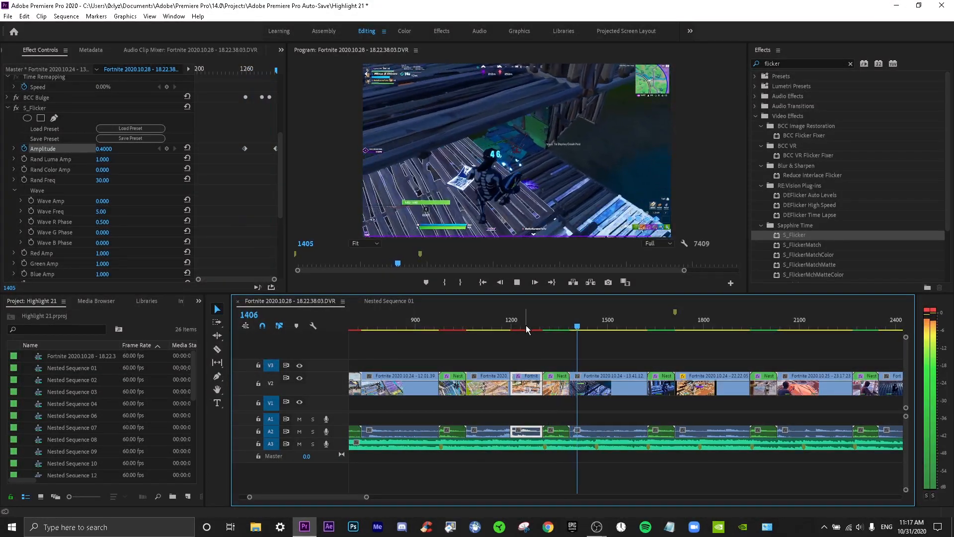
{"action": "key", "text": "space"}
Step: Set S_Flicker's Green Amp to 0 and scrub through the segment
{"action": "scroll", "coordinate": [120, 254], "scroll_direction": "down", "scroll_amount": 2}
{"action": "left_click", "coordinate": [111, 243]}
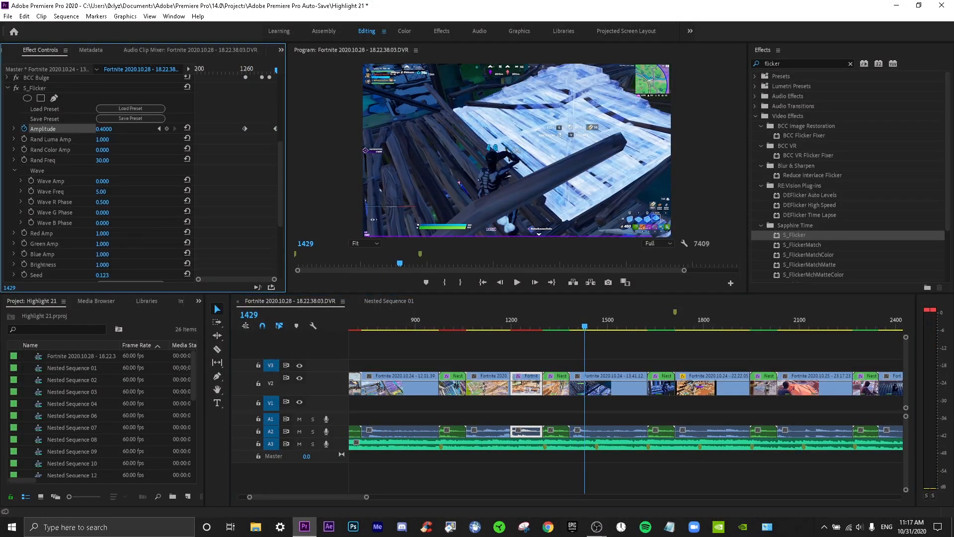
{"action": "key", "text": "Return"}
{"action": "left_click_drag", "start_coordinate": [514, 326], "coordinate": [542, 326]}
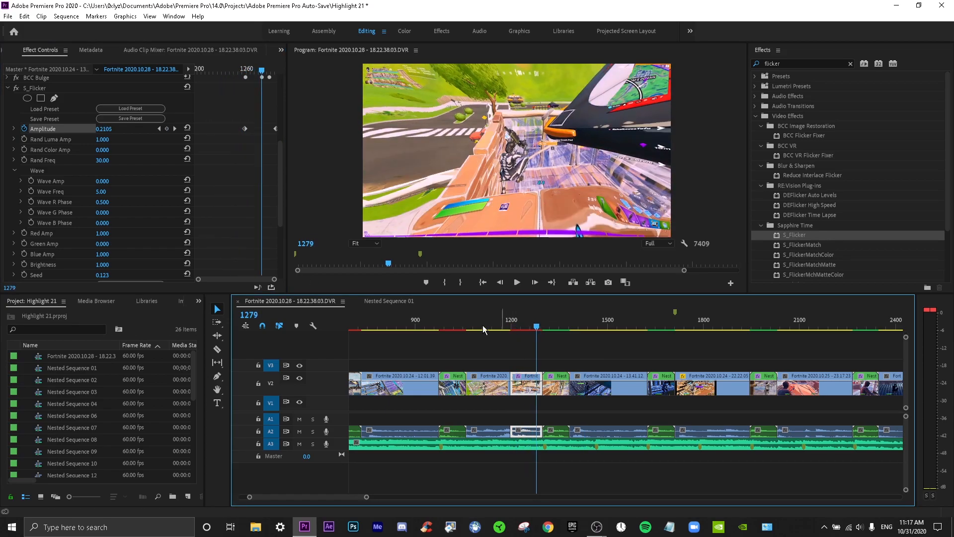
Step: Set S_Flicker's Blue Amp to 0 and replay the segment to check the flicker
{"action": "left_click", "coordinate": [110, 264]}
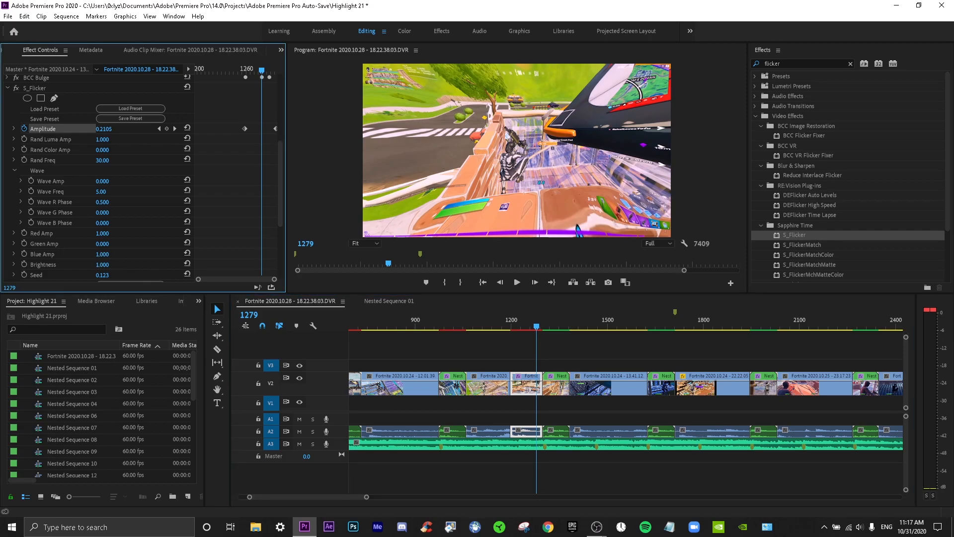
{"action": "left_click", "coordinate": [110, 253]}
{"action": "type", "text": "0"}
{"action": "key", "text": "Return"}
{"action": "left_click", "coordinate": [527, 330]}
{"action": "key", "text": "space"}
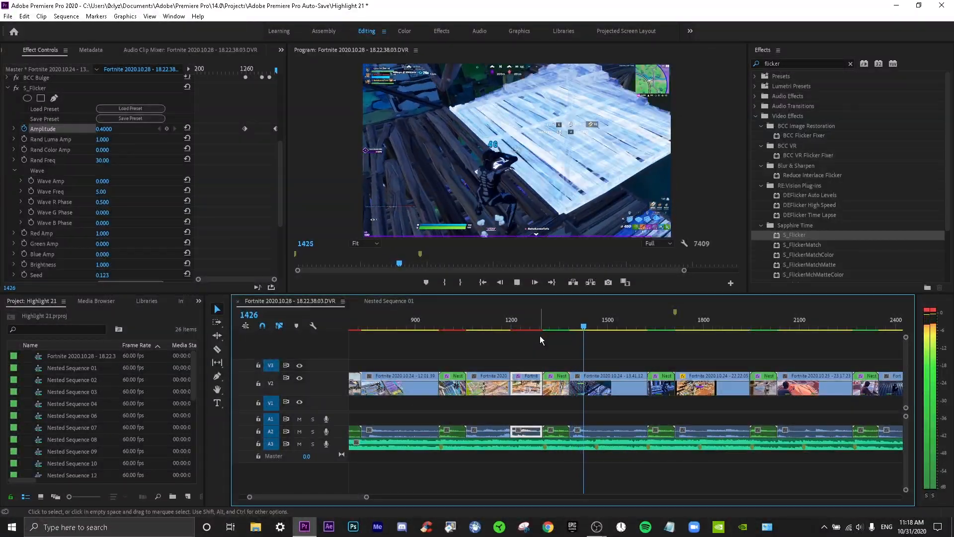
{"action": "left_click", "coordinate": [515, 325]}
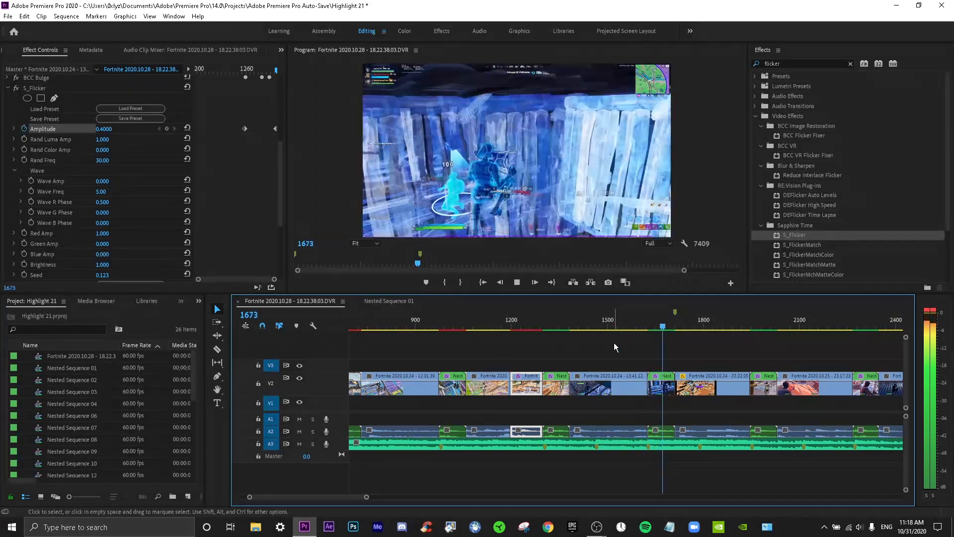
{"action": "left_click_drag", "start_coordinate": [573, 327], "coordinate": [531, 319]}
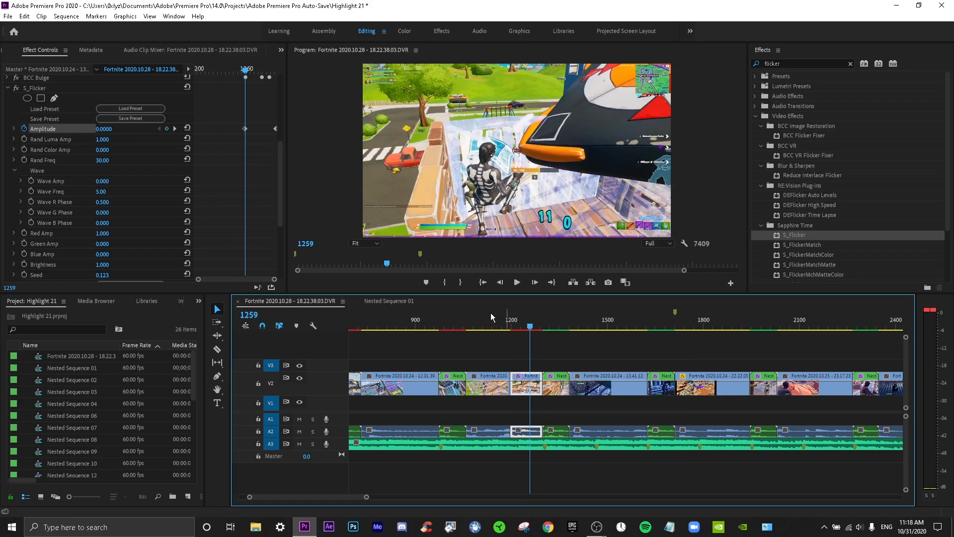
Step: Collapse S_Flicker, search the effects for "vignette" and apply S_Vignette to the same segment, keeping its Effect option at Vignette
{"action": "left_click", "coordinate": [6, 90]}
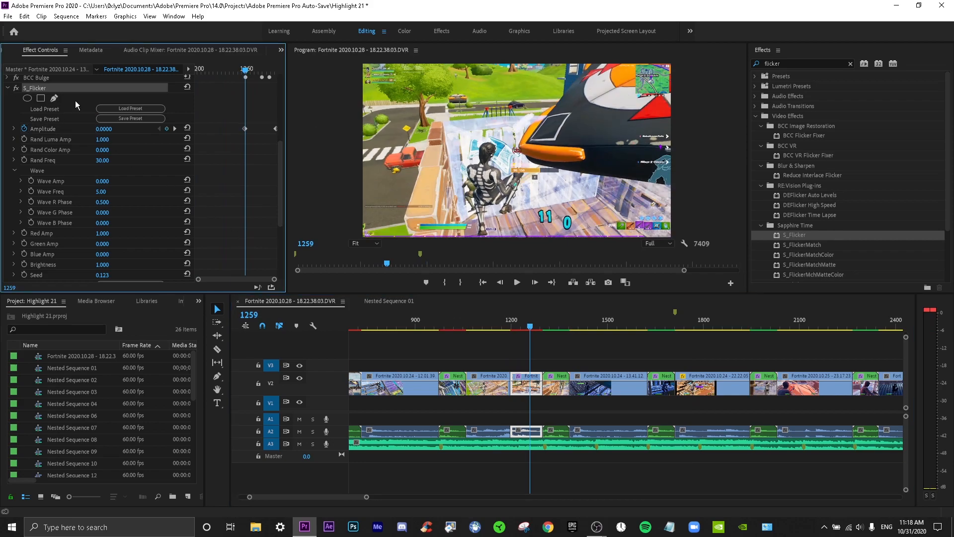
{"action": "left_click", "coordinate": [9, 89]}
{"action": "double_click", "coordinate": [810, 66]}
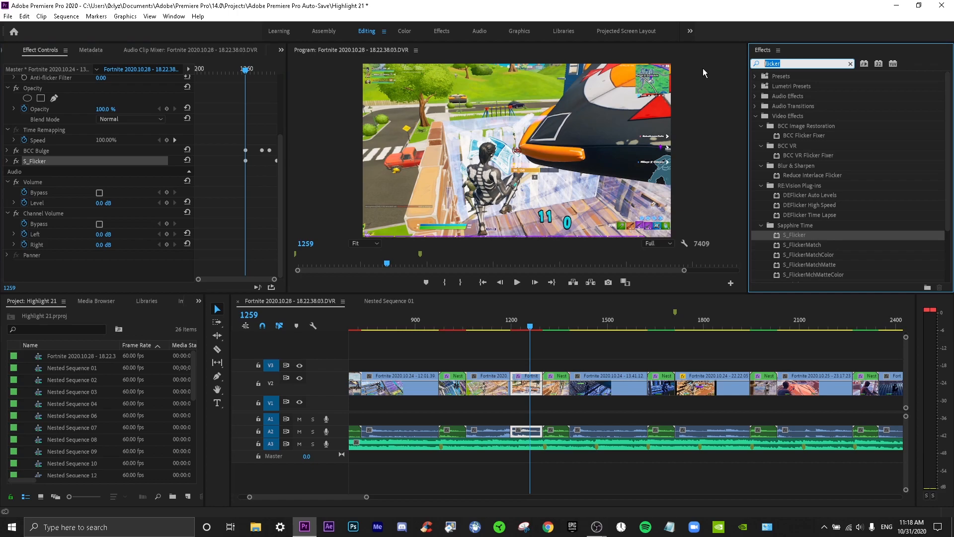
{"action": "type", "text": "vignette"}
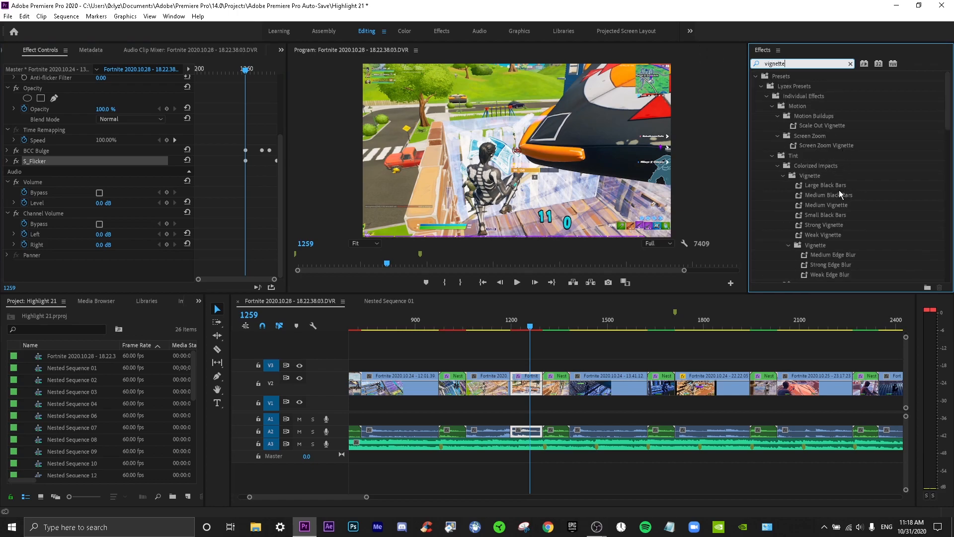
{"action": "scroll", "coordinate": [837, 194], "scroll_direction": "down", "scroll_amount": 5}
{"action": "scroll", "coordinate": [809, 156], "scroll_direction": "up", "scroll_amount": 5}
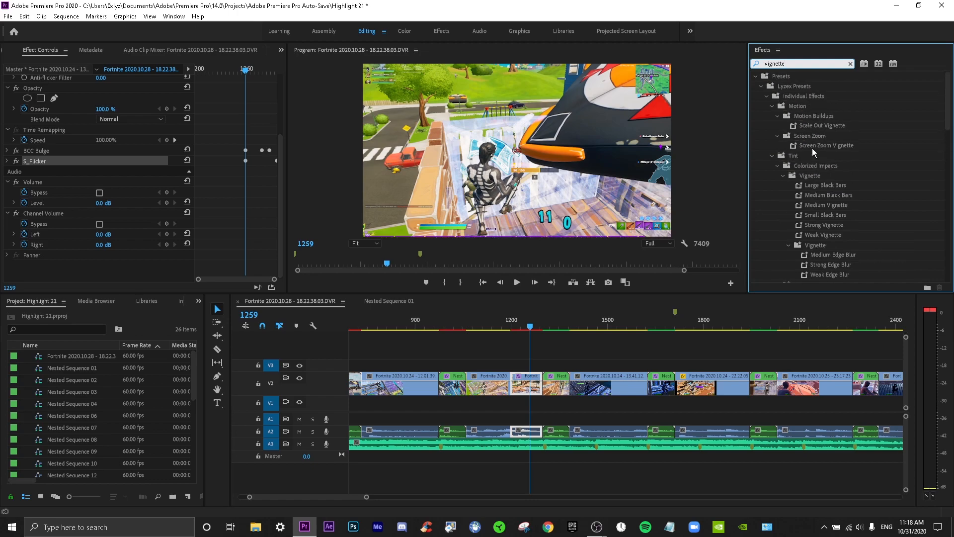
{"action": "left_click", "coordinate": [755, 77]}
{"action": "left_click_drag", "start_coordinate": [795, 179], "coordinate": [538, 396]}
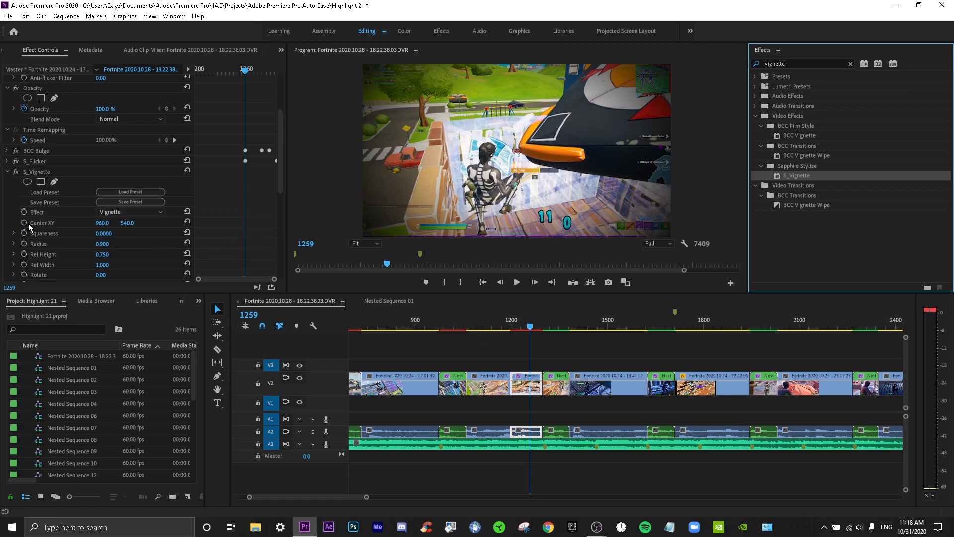
{"action": "left_click", "coordinate": [128, 214]}
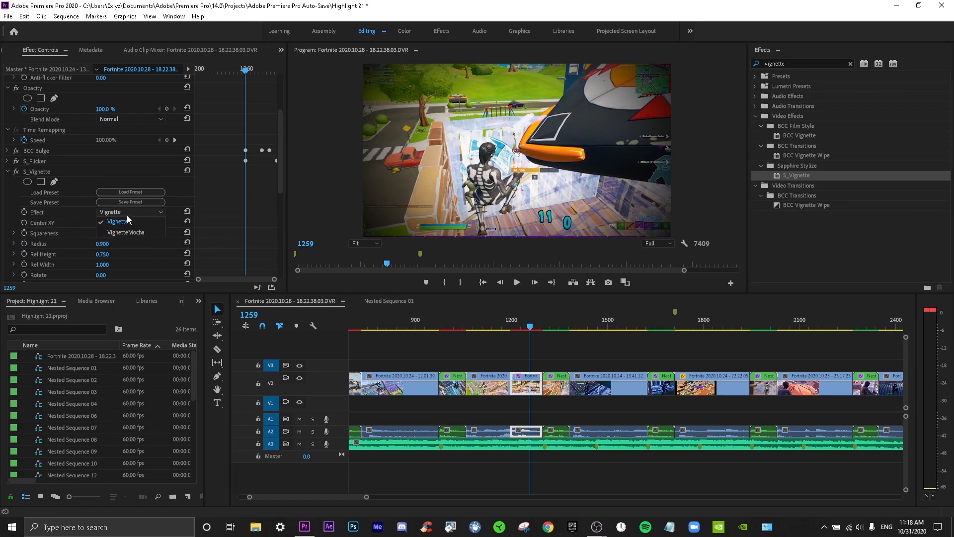
{"action": "left_click", "coordinate": [127, 221]}
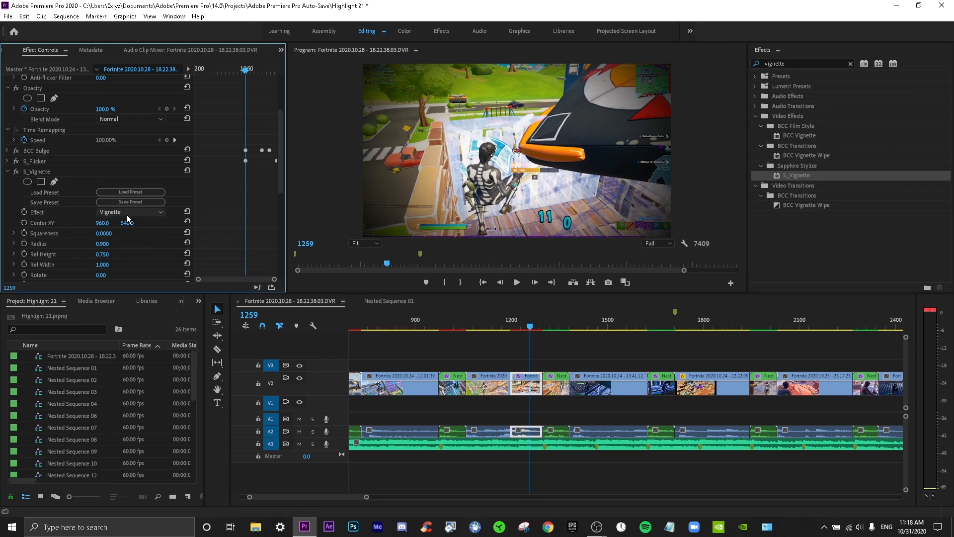
Step: Start keyframing S_Vignette's Radius at frame 1259 and add a second Radius keyframe of 0.9 at frame 1279
{"action": "left_click", "coordinate": [23, 243]}
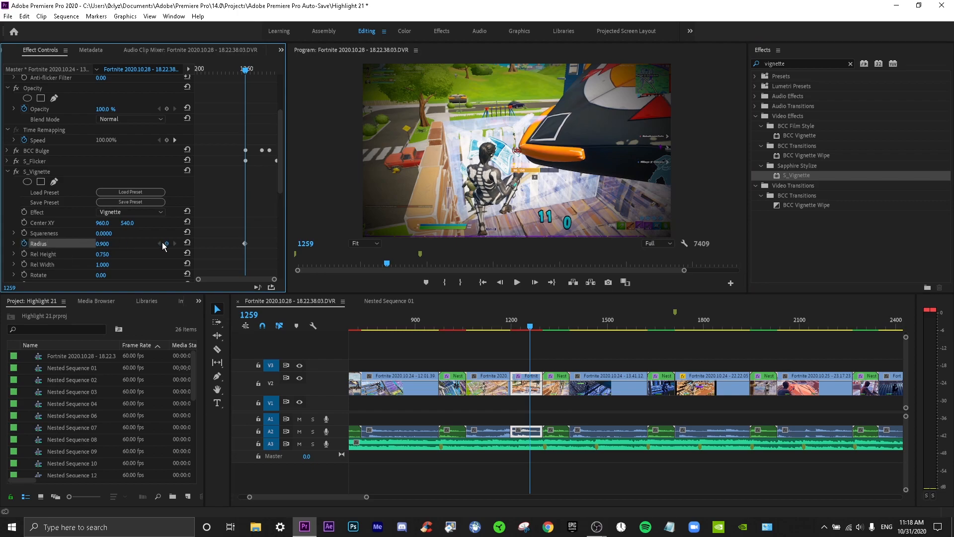
{"action": "left_click_drag", "start_coordinate": [250, 74], "coordinate": [263, 74]}
{"action": "key", "text": "Left"}
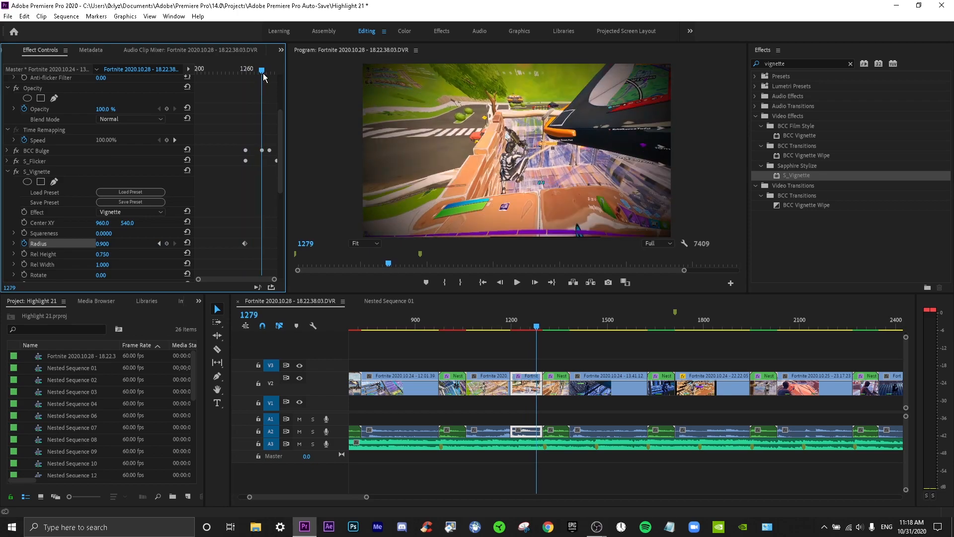
{"action": "left_click", "coordinate": [167, 244]}
Step: Set the first S_Vignette Radius keyframe, at frame 1259, to 2 and play the segment back
{"action": "left_click", "coordinate": [159, 244]}
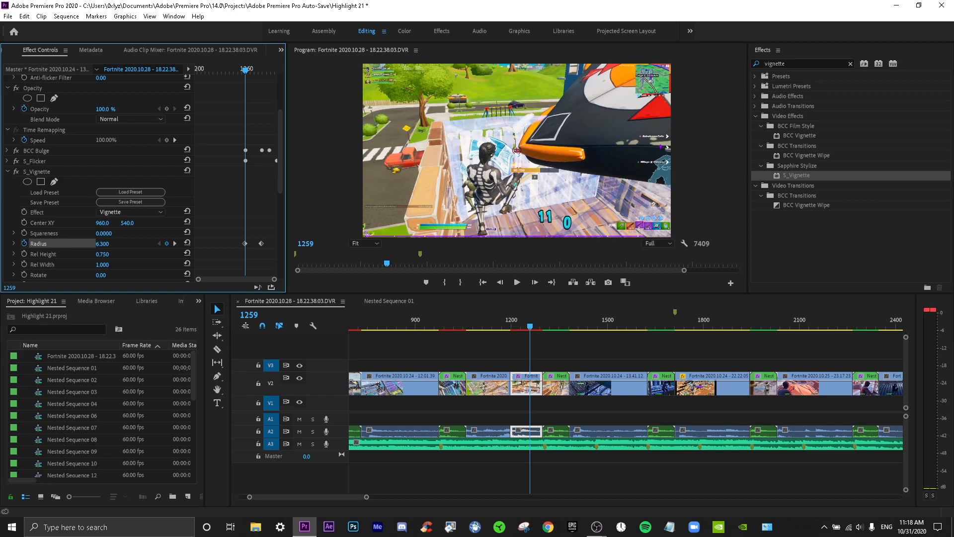
{"action": "left_click_drag", "start_coordinate": [102, 244], "coordinate": [99, 243]}
{"action": "left_click", "coordinate": [110, 243]}
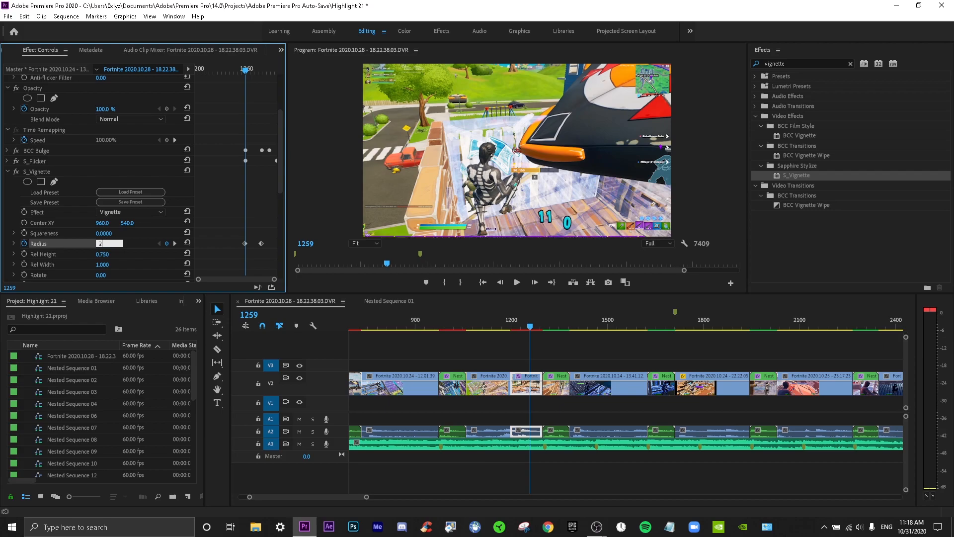
{"action": "type", "text": "2"}
{"action": "key", "text": "Return"}
{"action": "key", "text": "space"}
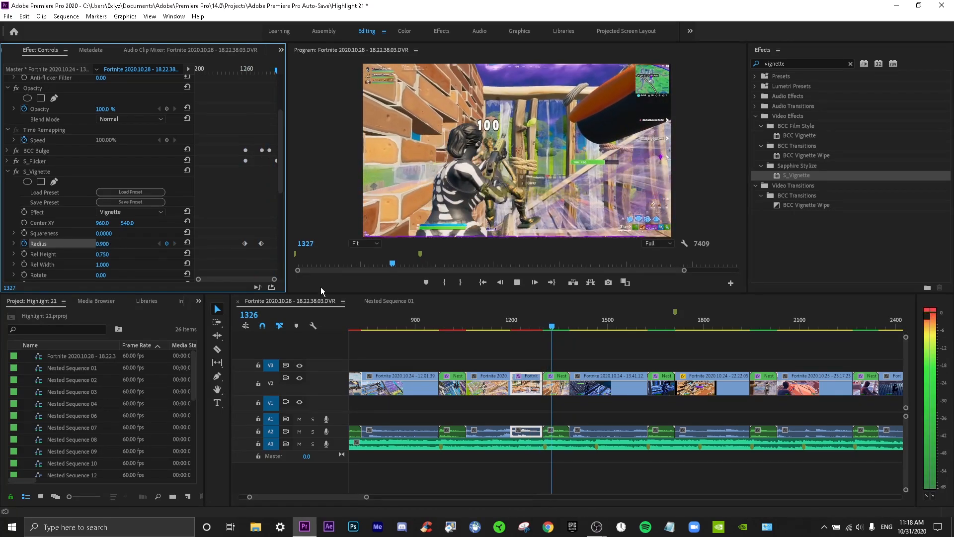
{"action": "left_click", "coordinate": [511, 320]}
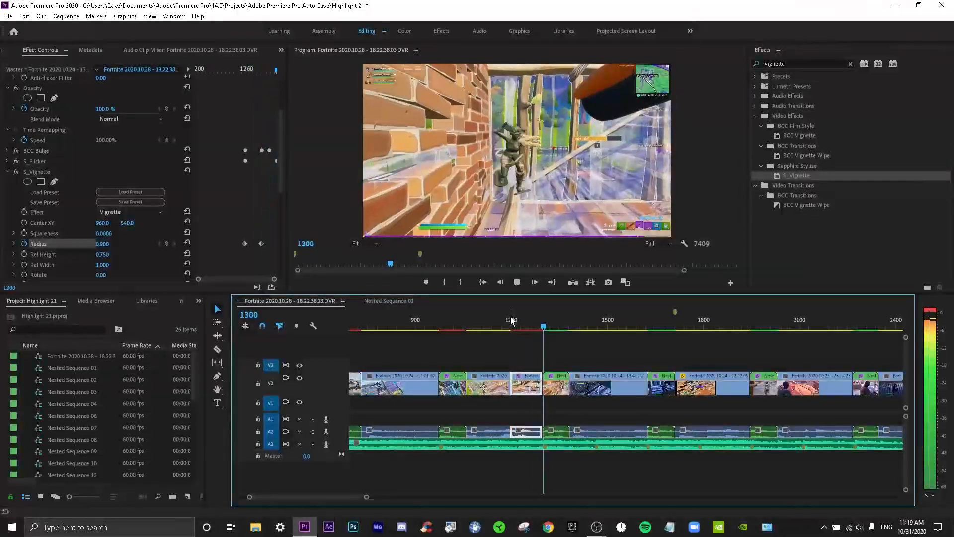
{"action": "left_click_drag", "start_coordinate": [520, 319], "coordinate": [529, 320]}
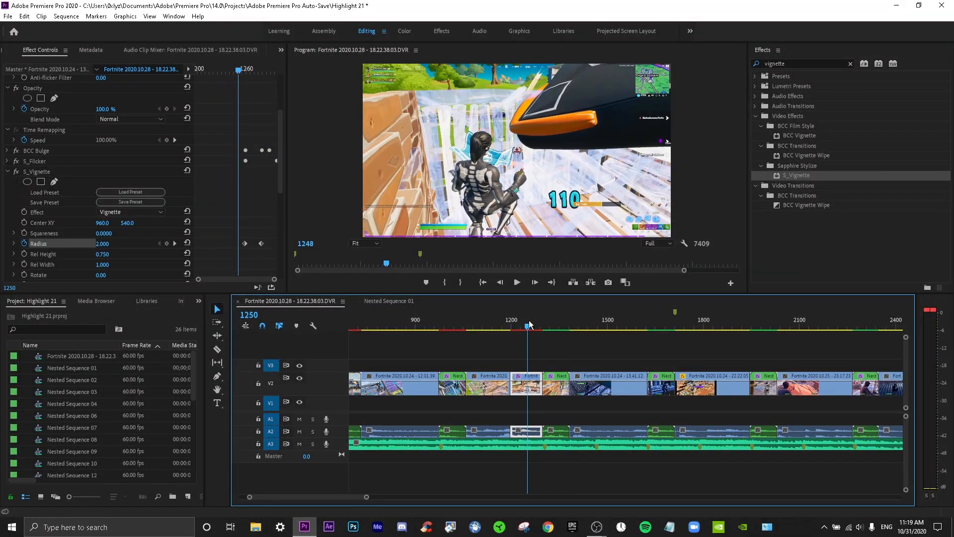
Step: Move S_Vignette's first Radius keyframe to the segment's start at frame 1197 and play the result
{"action": "left_click", "coordinate": [511, 324]}
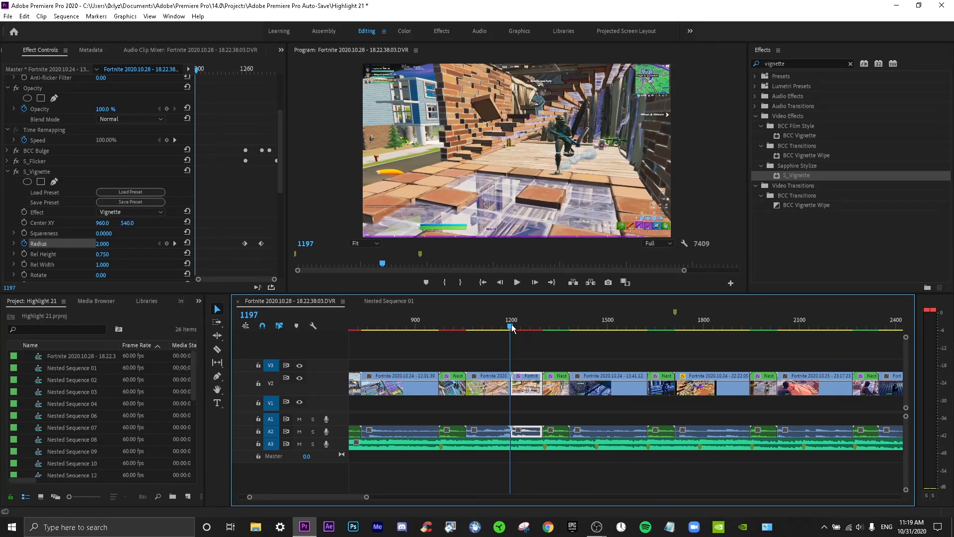
{"action": "left_click_drag", "start_coordinate": [245, 243], "coordinate": [198, 244]}
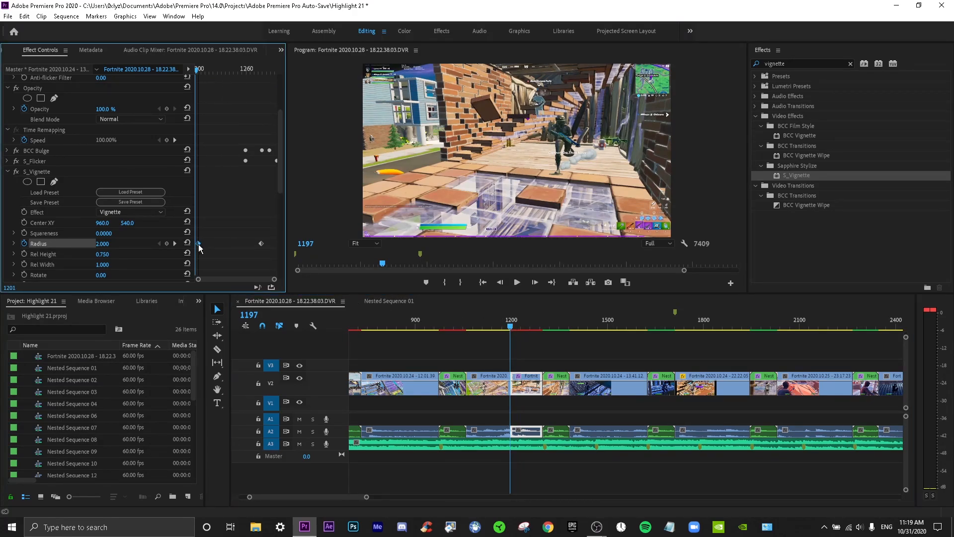
{"action": "key", "text": "space"}
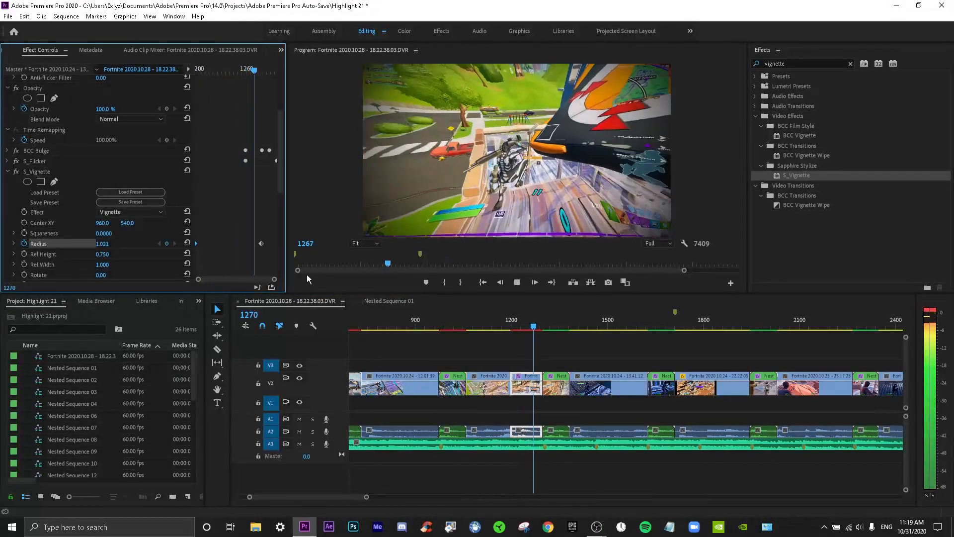
{"action": "left_click", "coordinate": [511, 320]}
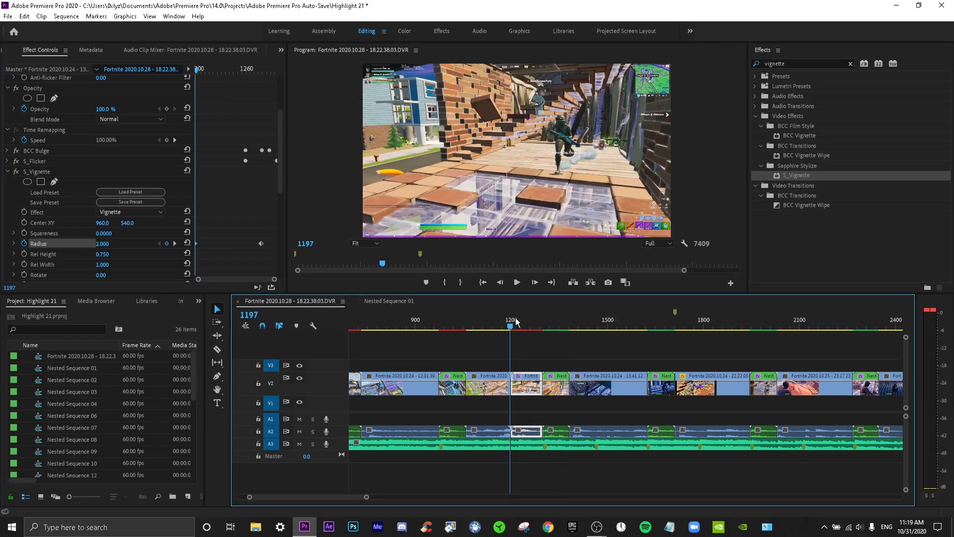
Step: Move the first keyframes of S_Flicker's Amplitude and BCC Bulge's Height earlier, to about frame 1224
{"action": "left_click", "coordinate": [7, 161]}
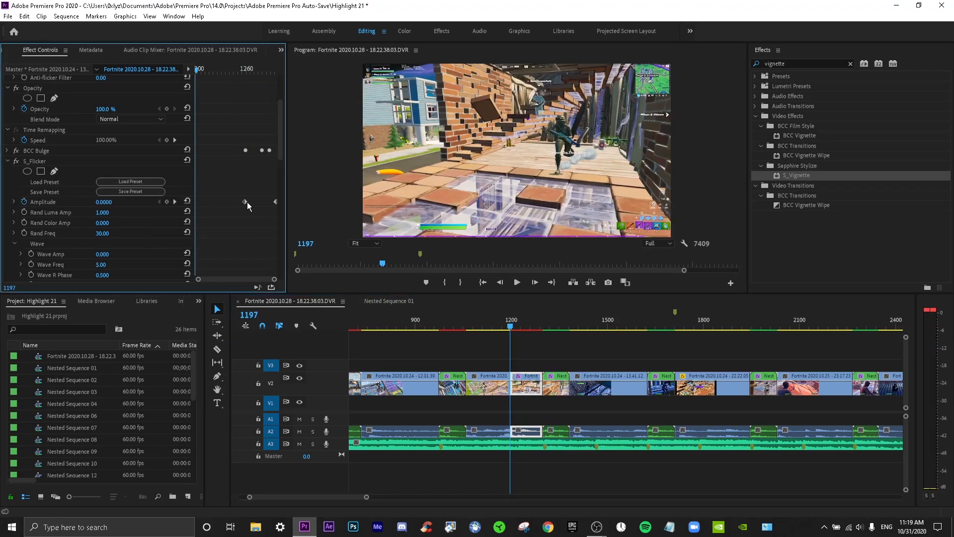
{"action": "left_click_drag", "start_coordinate": [244, 202], "coordinate": [218, 208]}
{"action": "left_click", "coordinate": [7, 151]}
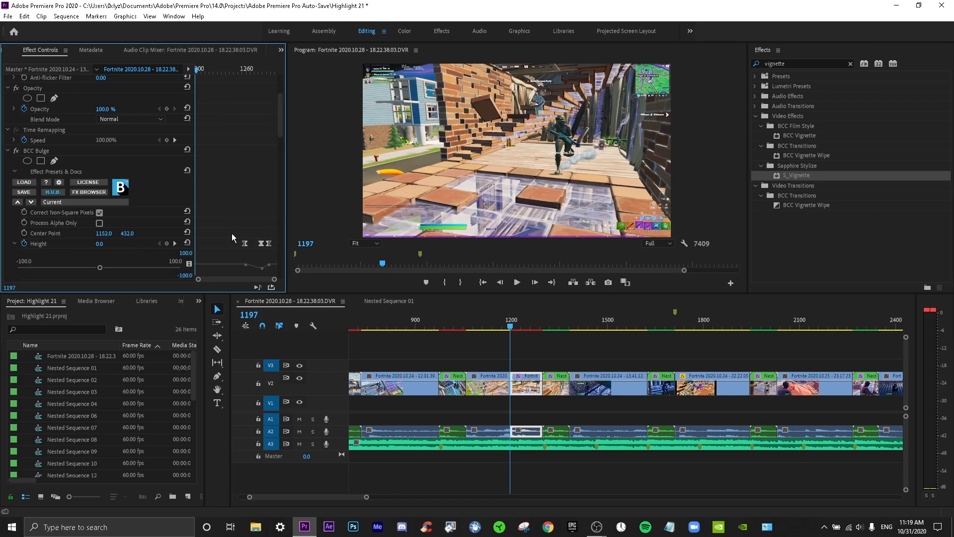
{"action": "left_click_drag", "start_coordinate": [225, 223], "coordinate": [218, 247]}
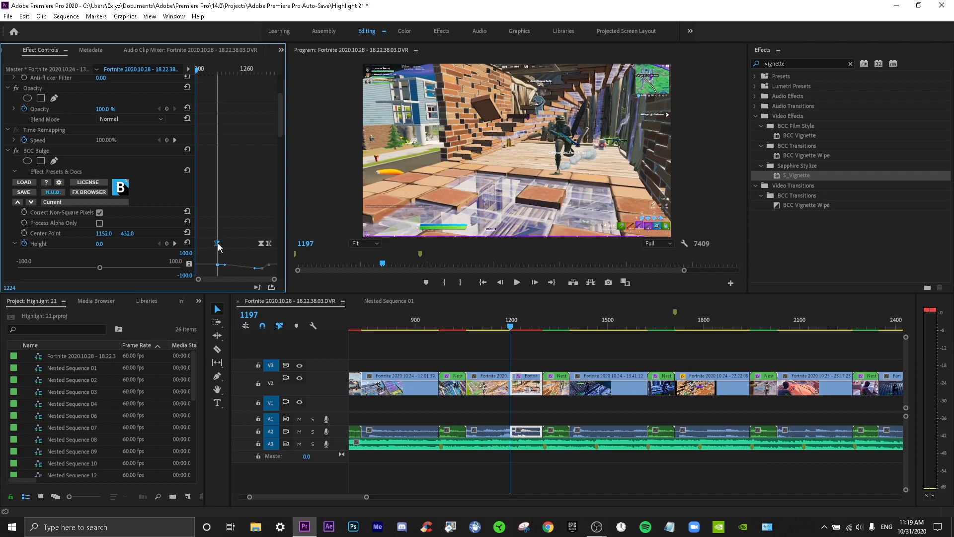
Step: Play the segment repeatedly to check the retimed bulge, flicker and vignette, stopping at frame 1247
{"action": "left_click", "coordinate": [489, 331]}
{"action": "key", "text": "space"}
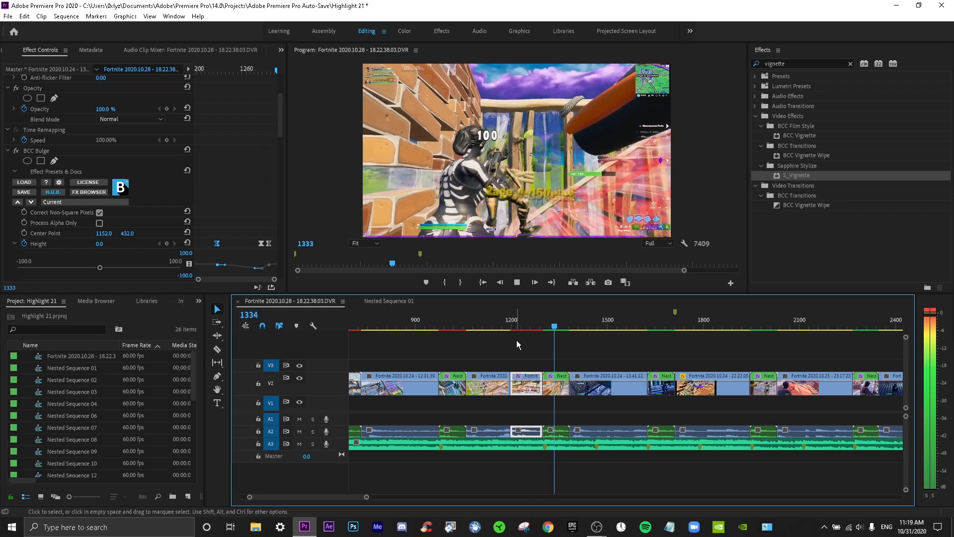
{"action": "left_click", "coordinate": [502, 325]}
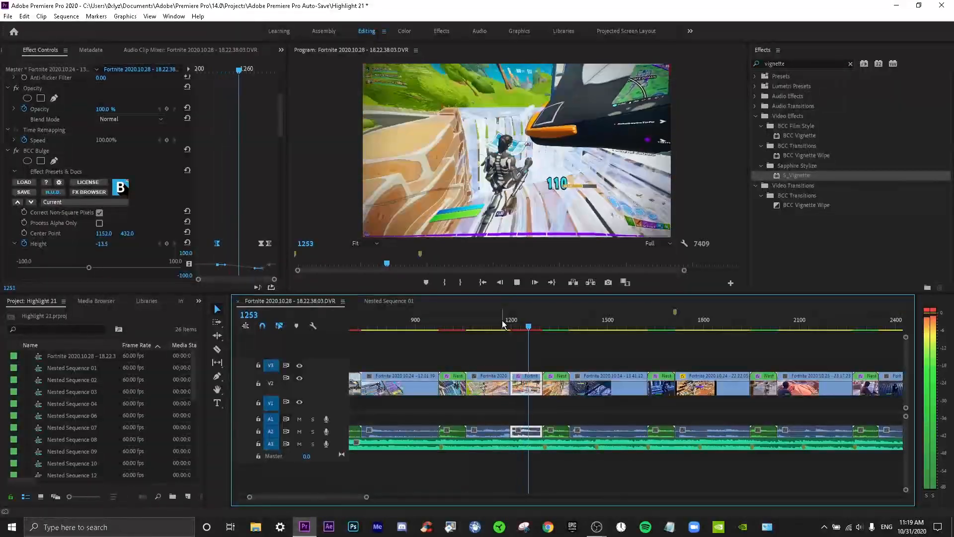
{"action": "left_click", "coordinate": [522, 326]}
{"action": "key", "text": "space"}
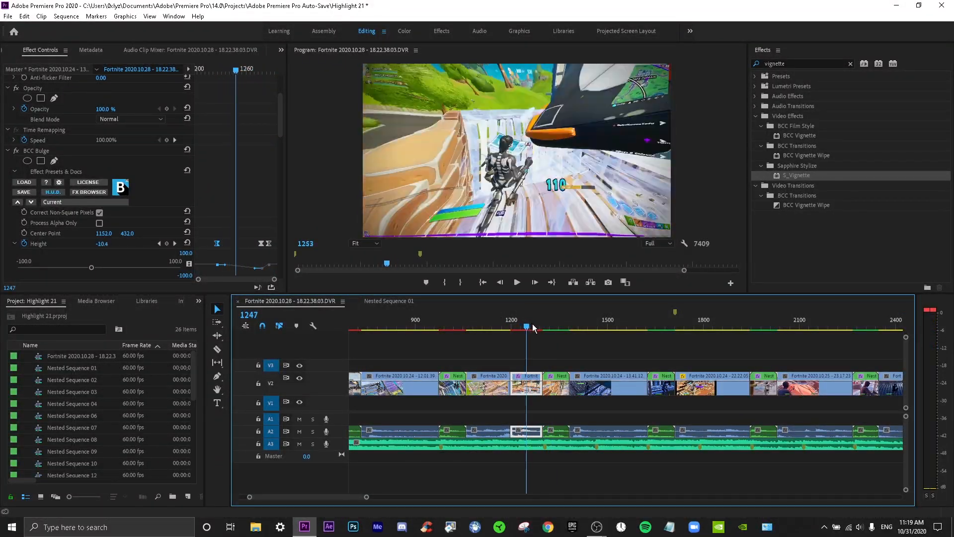
Step: Move the first keyframes of BCC Bulge's Height and S_Flicker's Amplitude to frame 1242
{"action": "left_click_drag", "start_coordinate": [533, 328], "coordinate": [528, 330]}
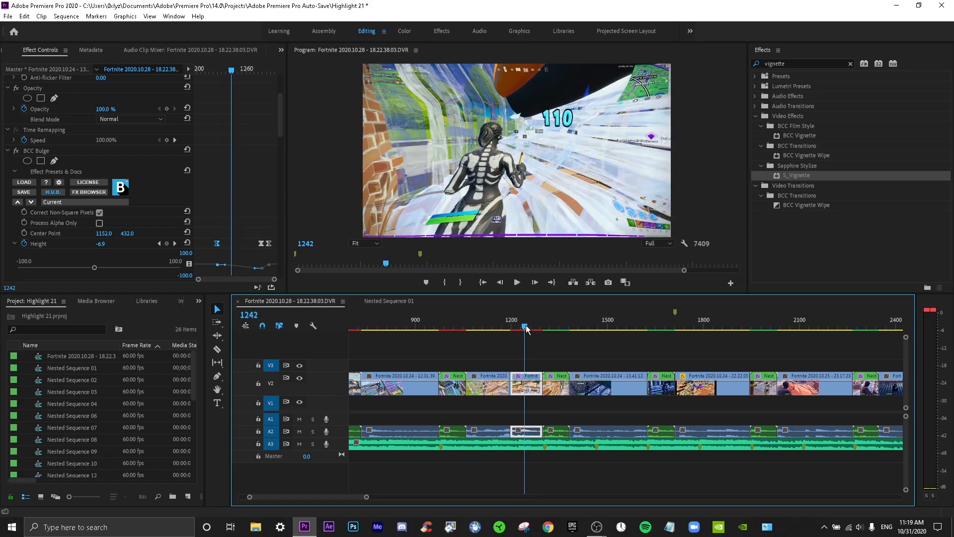
{"action": "left_click_drag", "start_coordinate": [217, 243], "coordinate": [234, 246]}
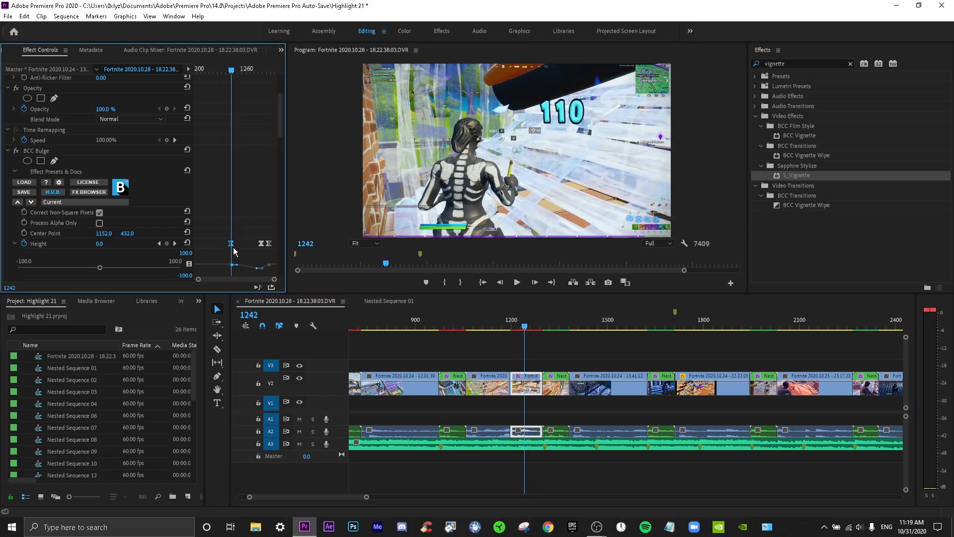
{"action": "left_click", "coordinate": [8, 152]}
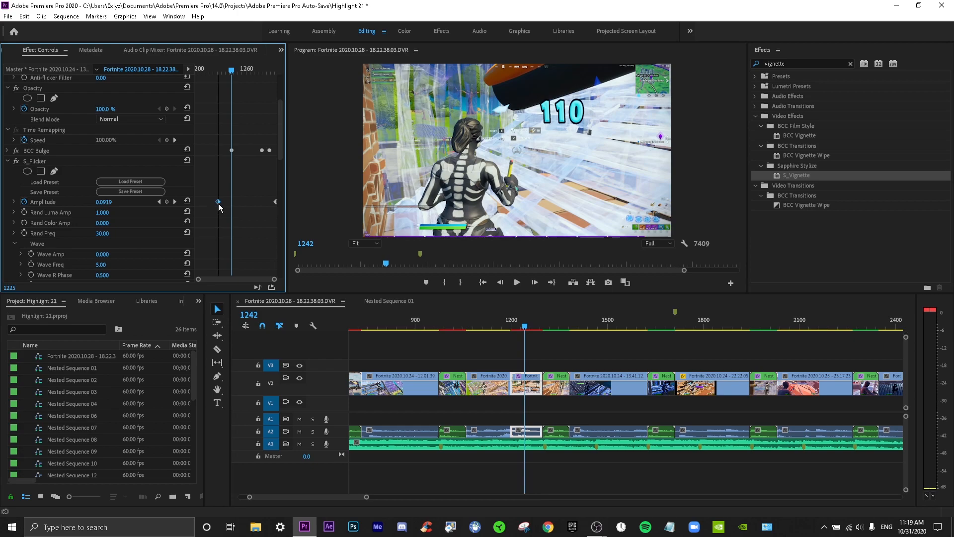
{"action": "left_click_drag", "start_coordinate": [219, 203], "coordinate": [230, 202]}
Step: Move S_Vignette's first Radius keyframe to frame 1242 and play the segment back
{"action": "left_click", "coordinate": [8, 162]}
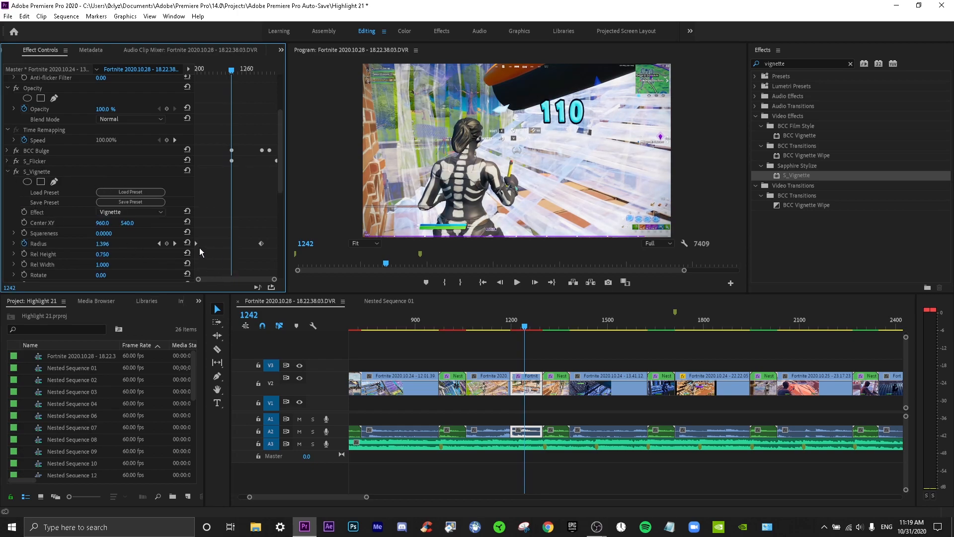
{"action": "left_click", "coordinate": [192, 243]}
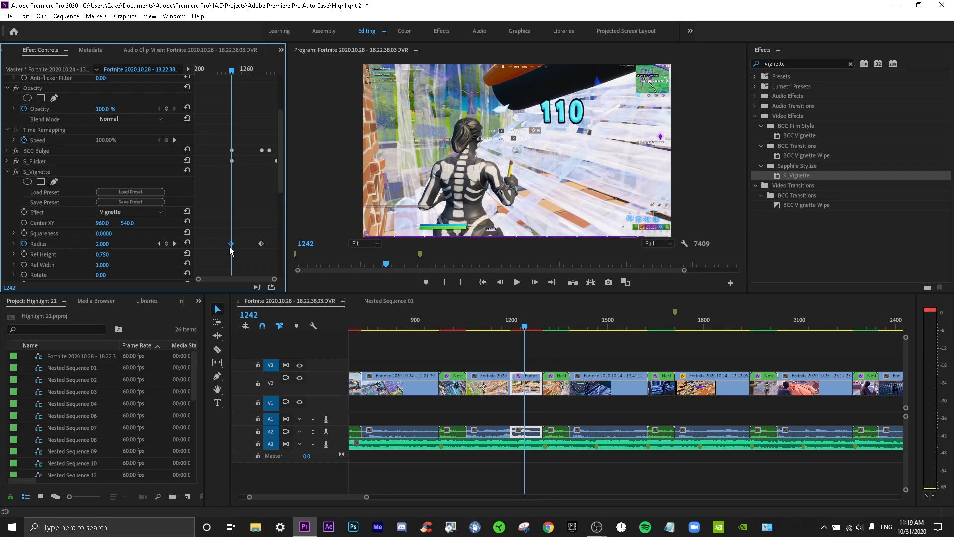
{"action": "key", "text": "space"}
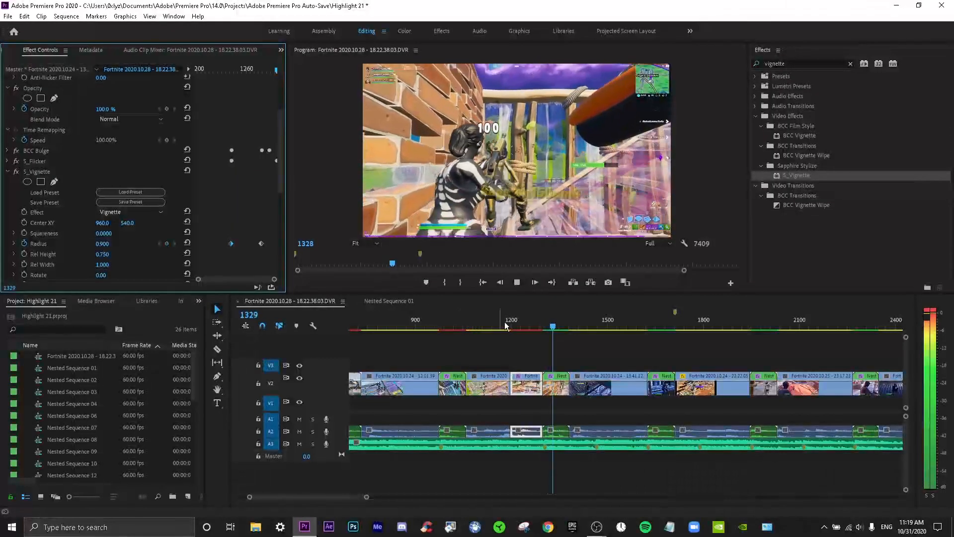
{"action": "left_click", "coordinate": [526, 319]}
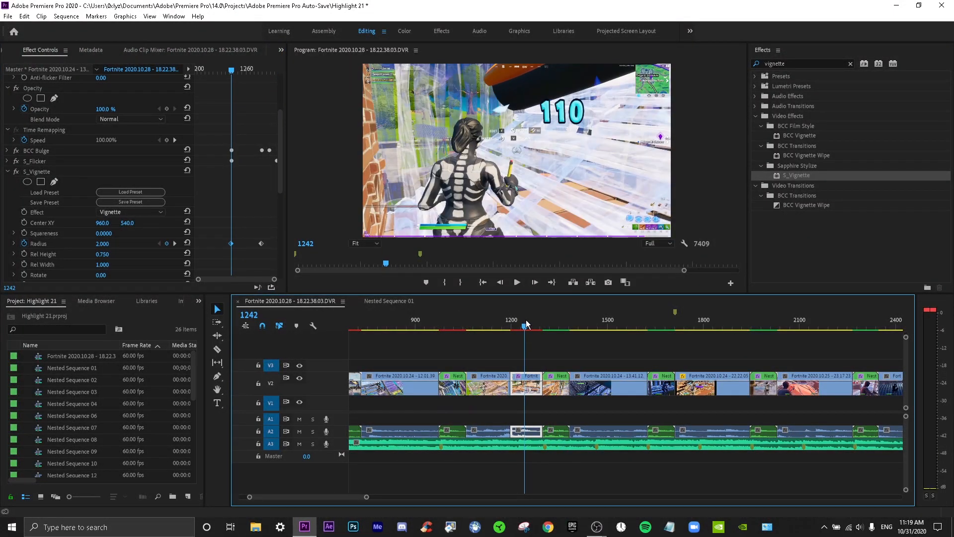
{"action": "left_click", "coordinate": [8, 172]}
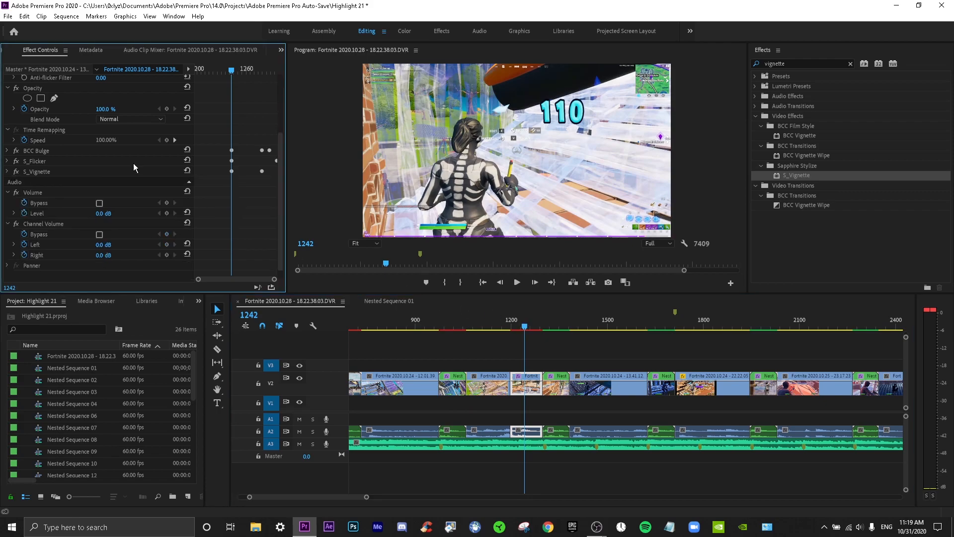
Step: Search the effects for "black dust" and apply the Black Dust Buildup preset to the selected segment
{"action": "left_click", "coordinate": [783, 62]}
{"action": "type", "text": "blac"}
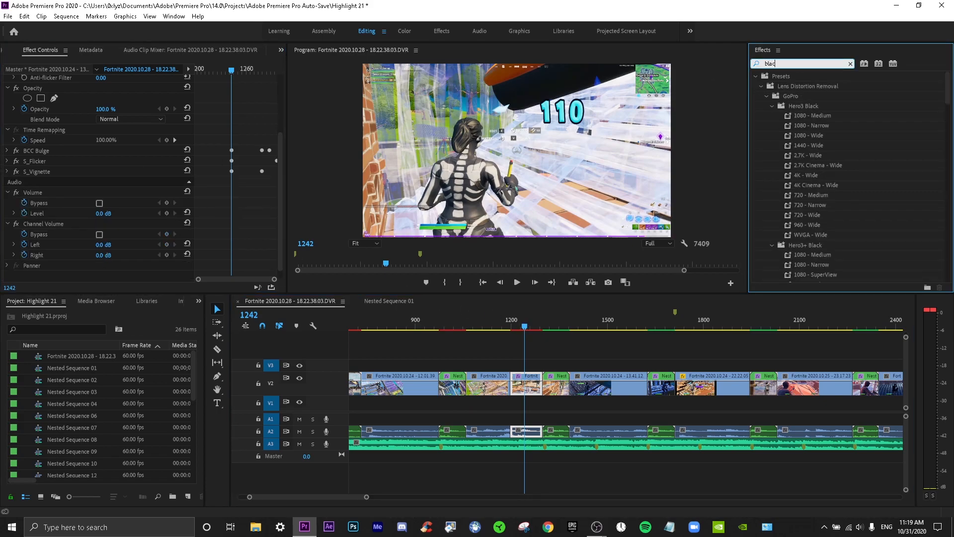
{"action": "type", "text": "k dust"}
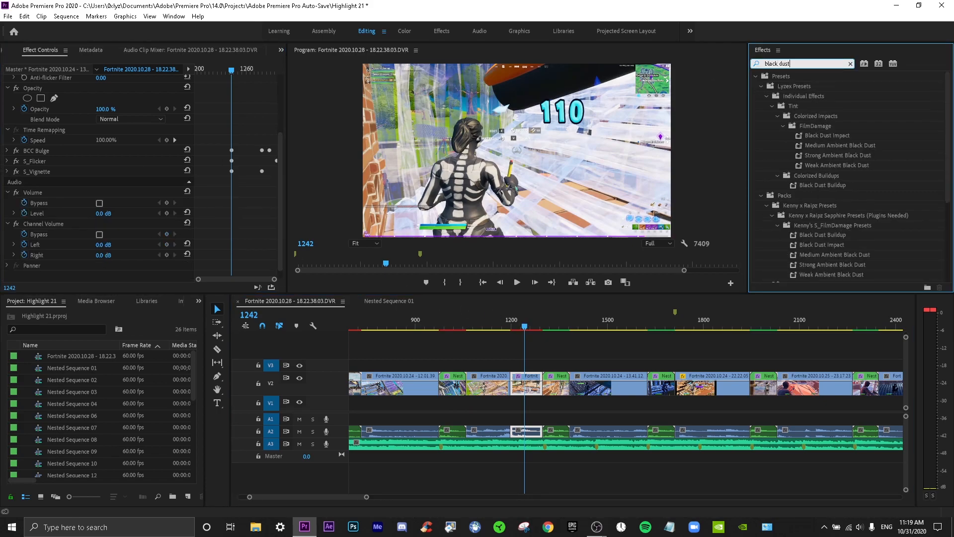
{"action": "left_click", "coordinate": [756, 76]}
{"action": "left_click", "coordinate": [755, 77]}
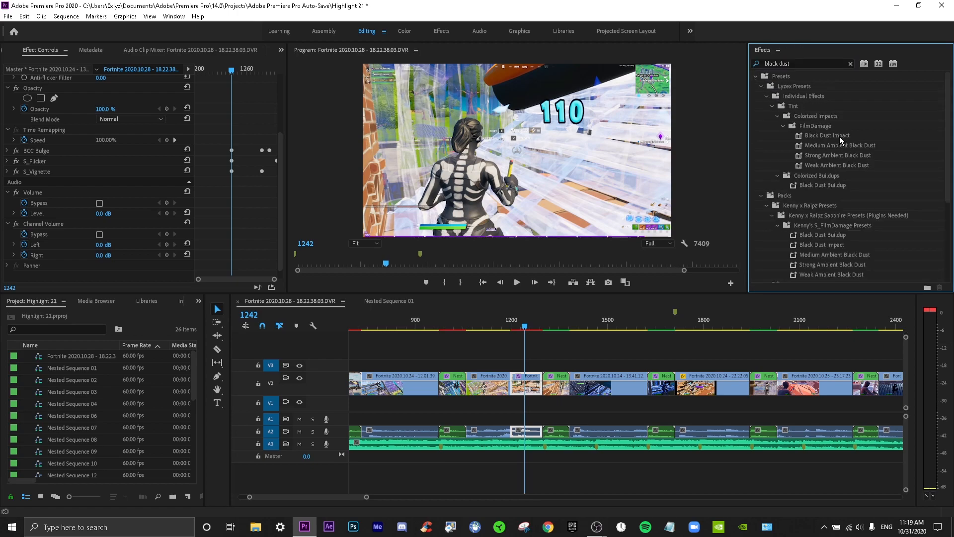
{"action": "left_click_drag", "start_coordinate": [839, 138], "coordinate": [813, 125]}
{"action": "left_click_drag", "start_coordinate": [822, 186], "coordinate": [534, 384]}
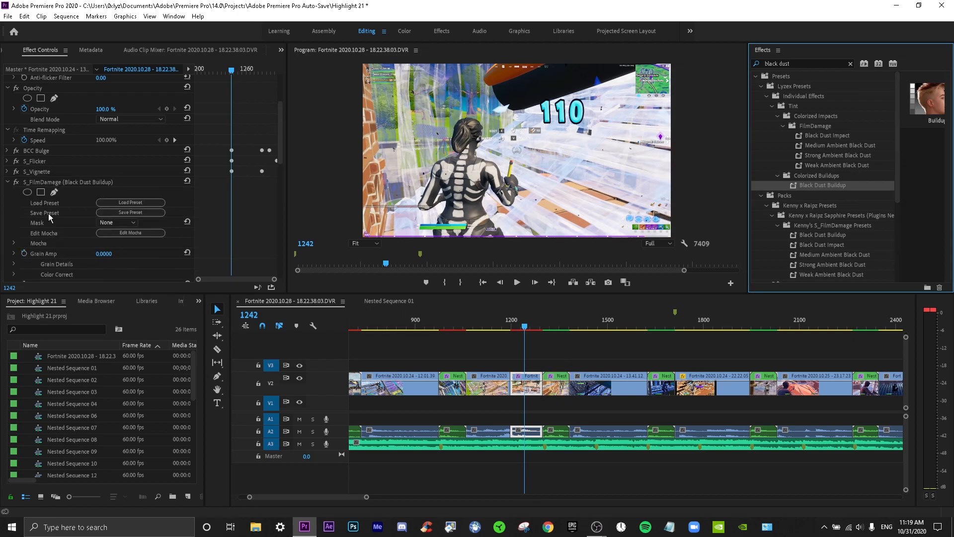
Step: Find the film damage effects, remove the Black Dust Buildup effect from the segment and apply S_FilmDamage instead
{"action": "triple_click", "coordinate": [791, 63]}
{"action": "type", "text": "film"}
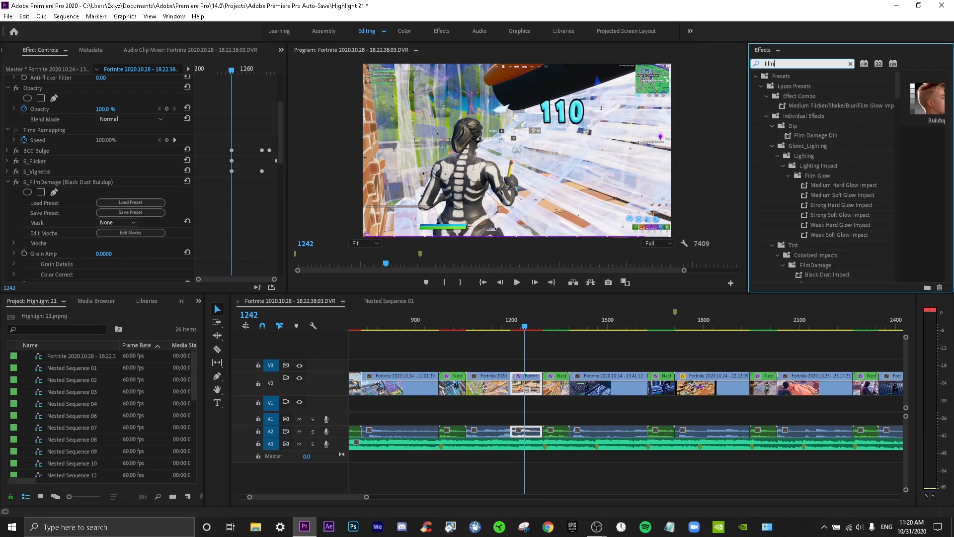
{"action": "type", "text": " da"}
{"action": "left_click", "coordinate": [755, 76]}
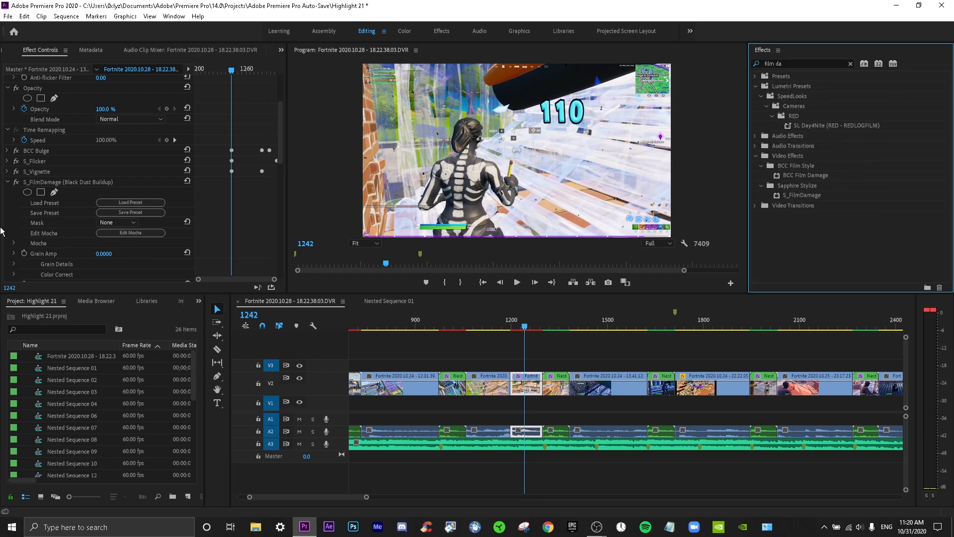
{"action": "left_click", "coordinate": [81, 182]}
{"action": "right_click", "coordinate": [81, 182]}
{"action": "left_click", "coordinate": [97, 257]}
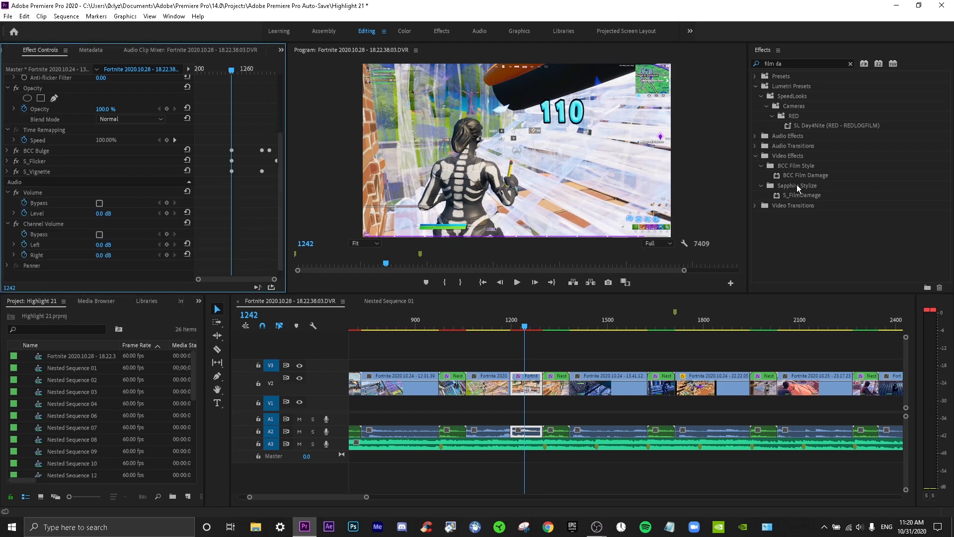
{"action": "left_click_drag", "start_coordinate": [800, 195], "coordinate": [526, 385]}
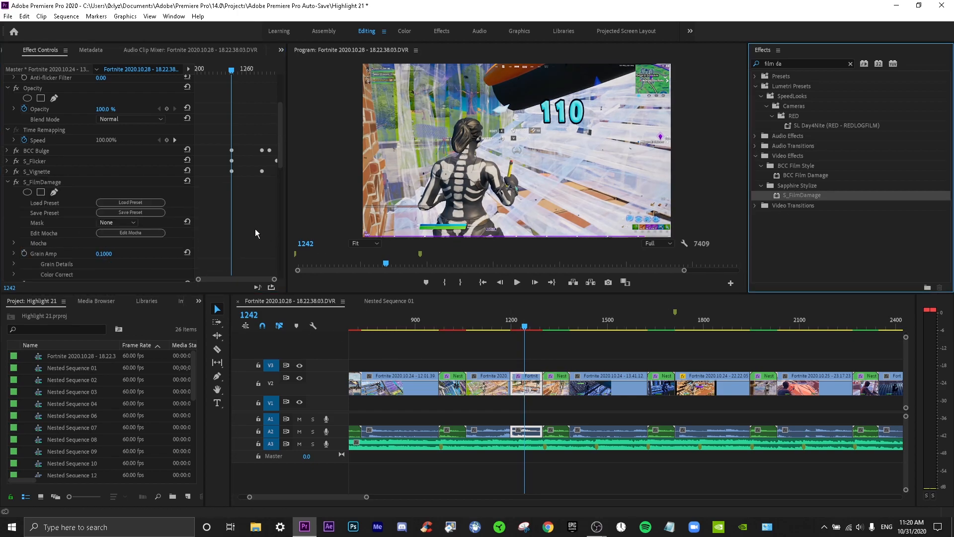
Step: Keyframe S_FilmDamage's Grain Amp from 0 at frame 1242 to 0.10 at frame 1297 and play the result
{"action": "scroll", "coordinate": [255, 229], "scroll_direction": "down", "scroll_amount": 5}
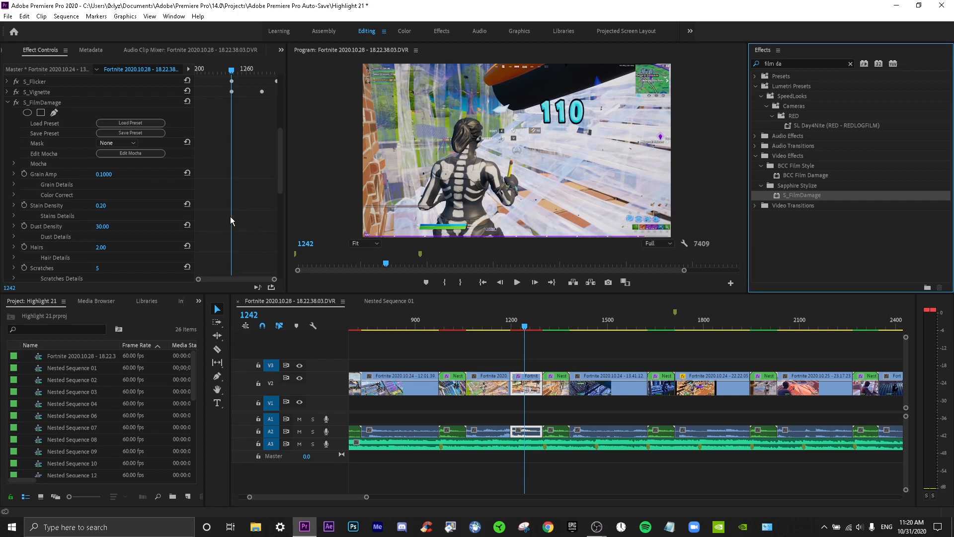
{"action": "left_click", "coordinate": [104, 174]}
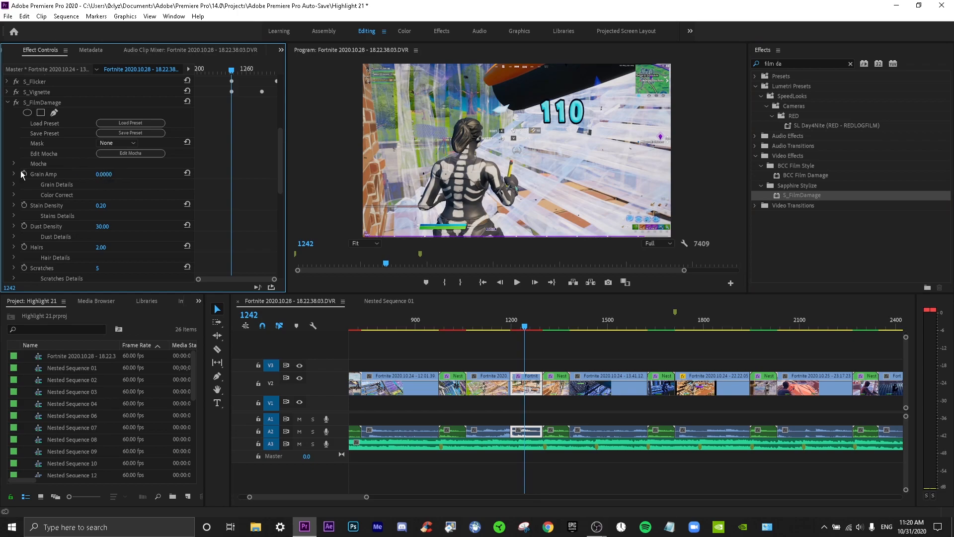
{"action": "left_click_drag", "start_coordinate": [255, 68], "coordinate": [279, 74]}
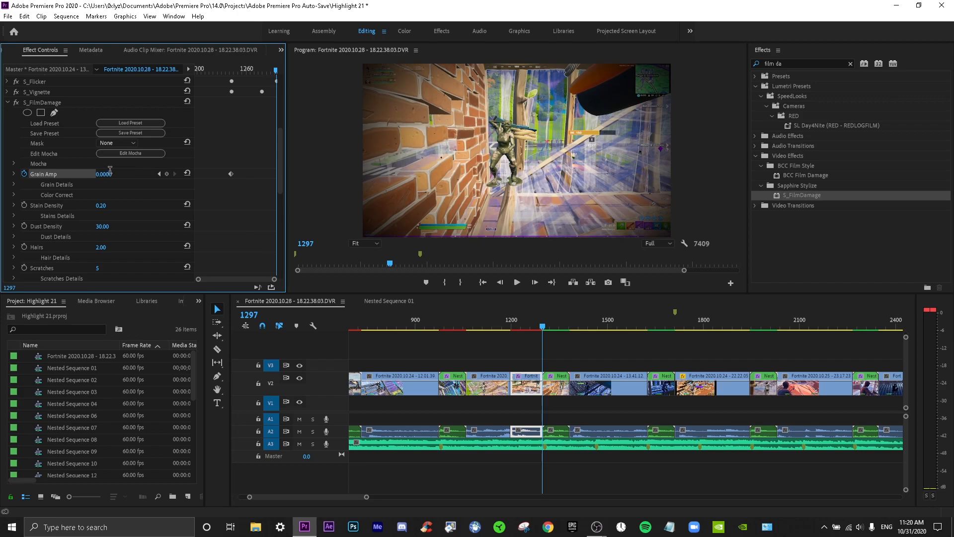
{"action": "key", "text": "Return"}
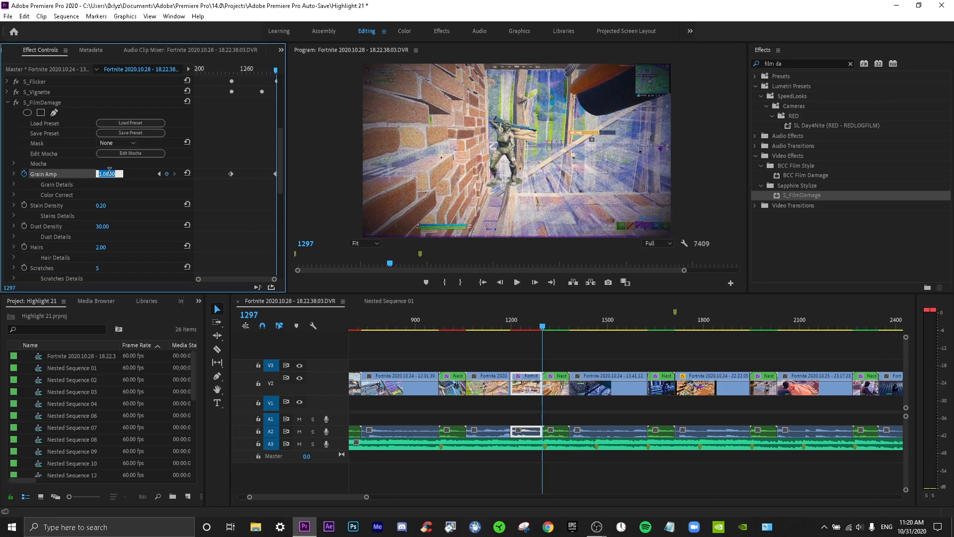
{"action": "type", "text": "0.10"}
{"action": "key", "text": "Return"}
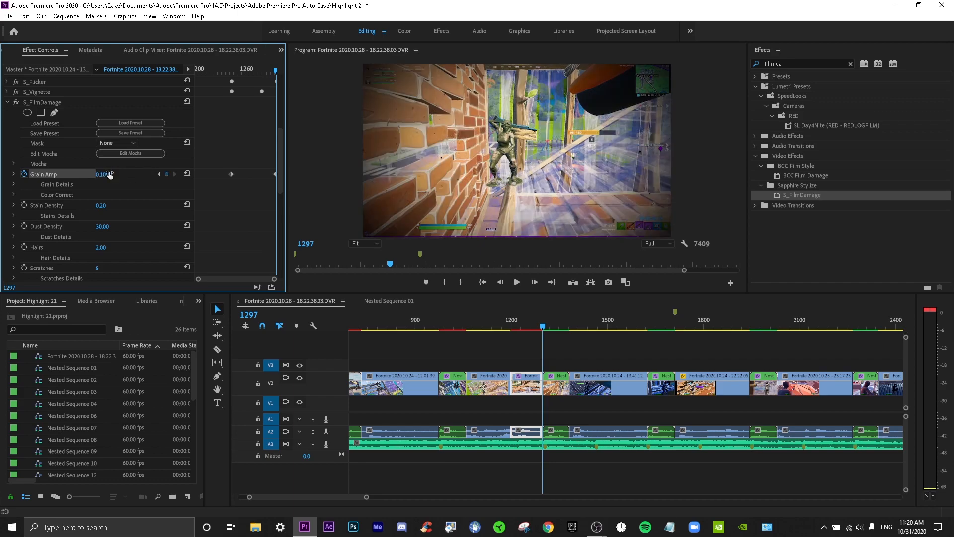
{"action": "key", "text": "space"}
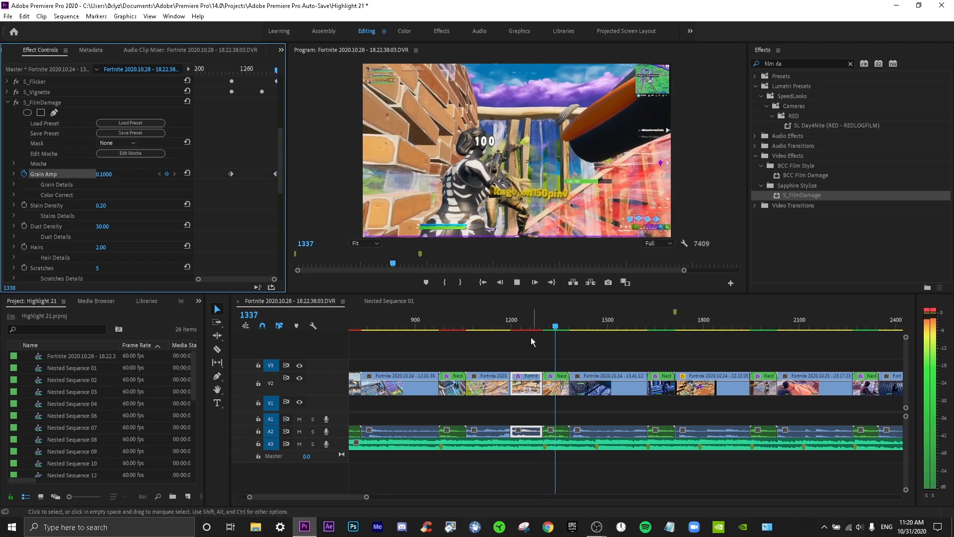
{"action": "left_click", "coordinate": [486, 329]}
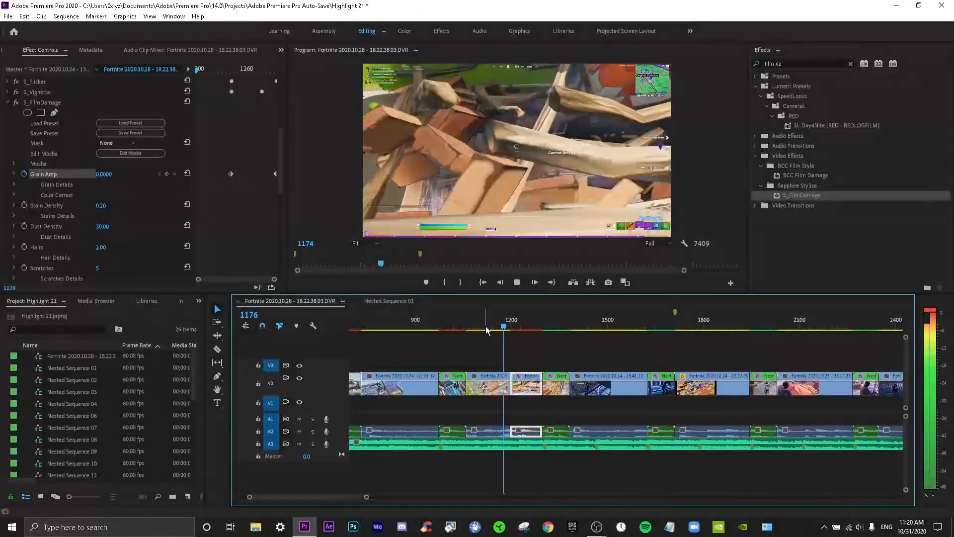
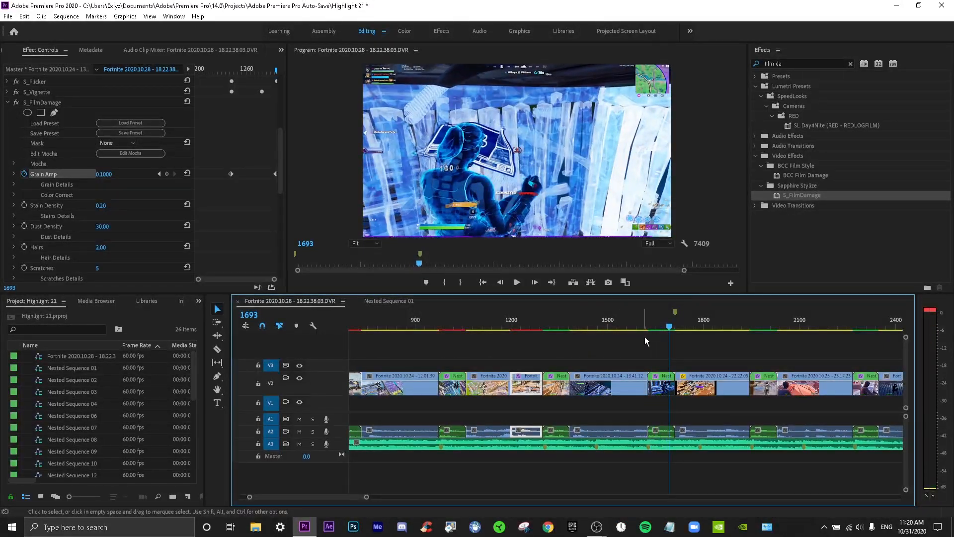
Step: Cut the Fortnite 13.41.12 clip at frame 1566, select its second part and save the project
{"action": "left_click", "coordinate": [648, 332]}
{"action": "key", "text": "space"}
{"action": "left_click", "coordinate": [613, 330]}
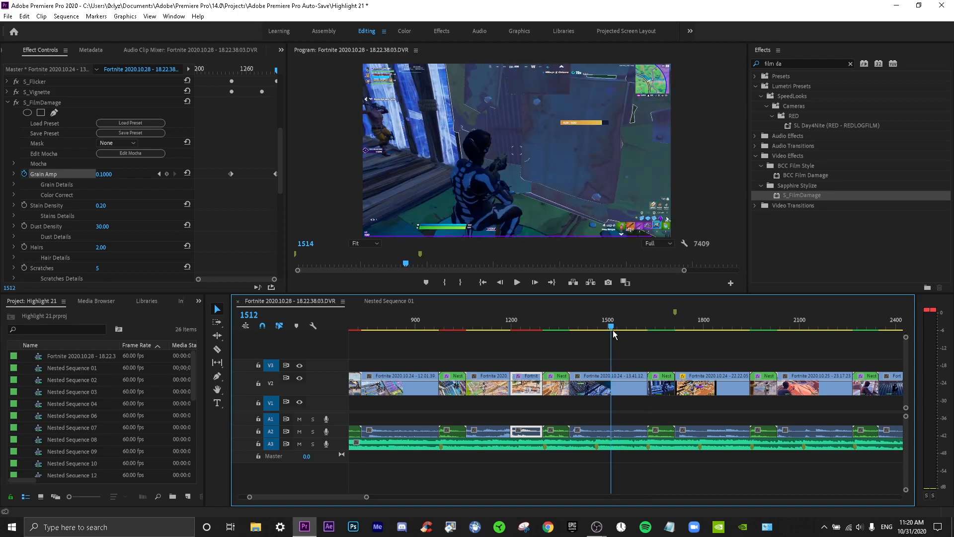
{"action": "key", "text": "space"}
{"action": "key", "text": "ctrl+k"}
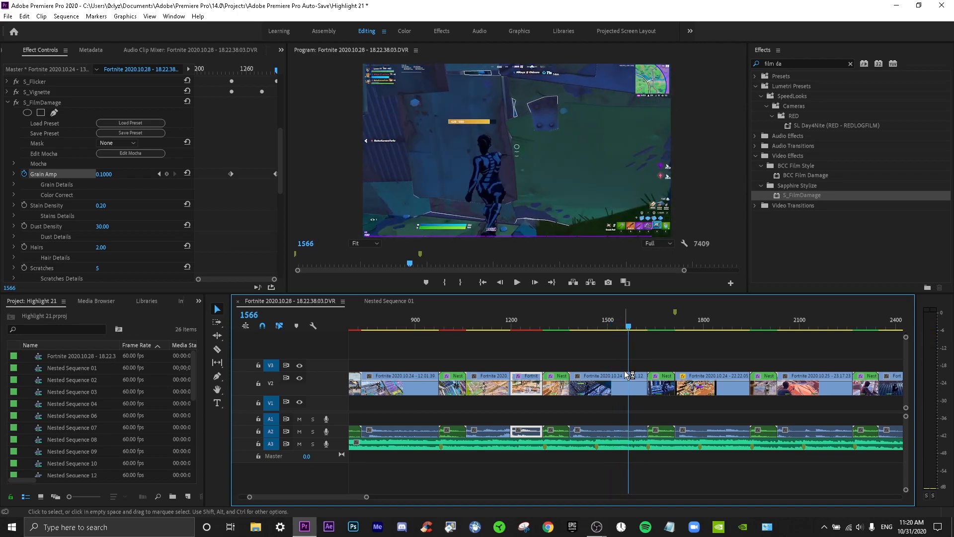
{"action": "left_click", "coordinate": [639, 390]}
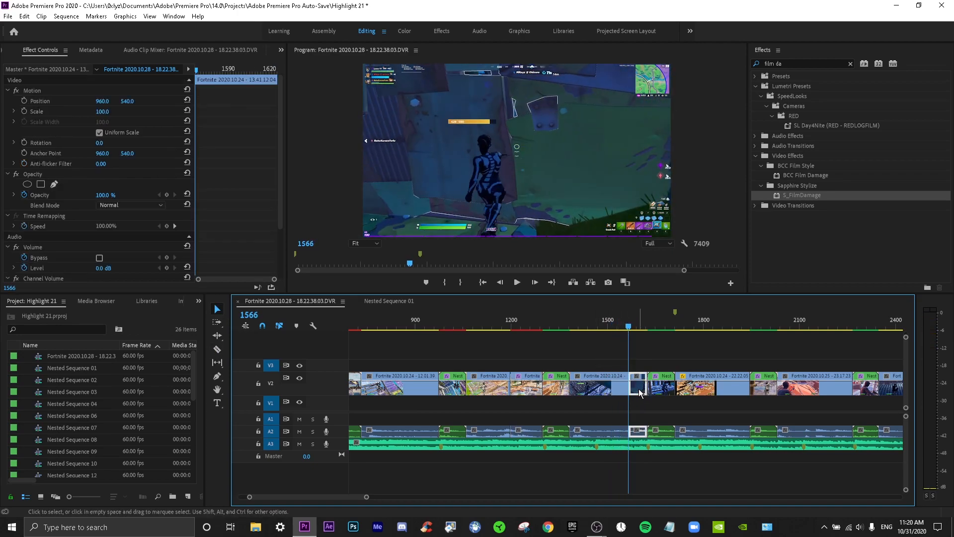
{"action": "key", "text": "ctrl+s"}
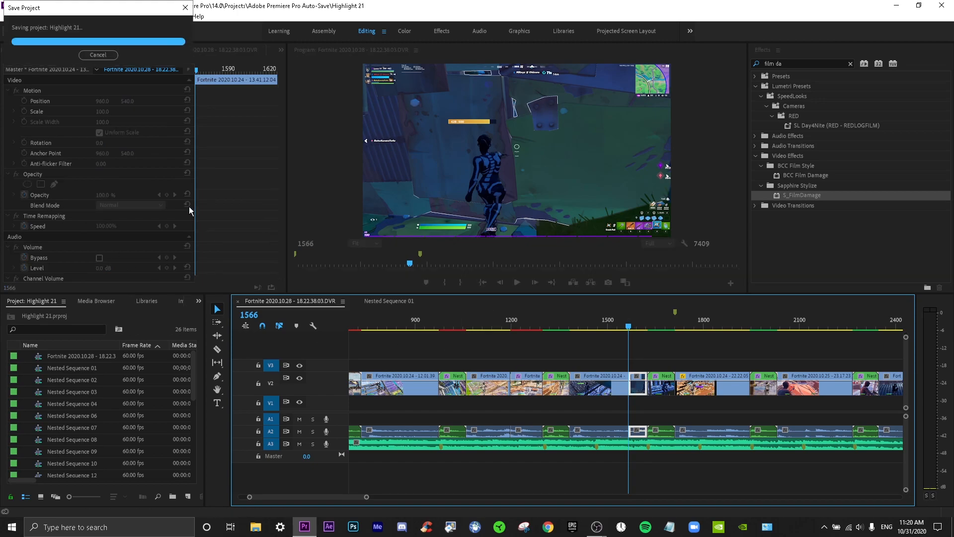
Step: Keyframe the cut segment's Opacity from 100% at frame 1566 to 30% at frame 1625 and play it back
{"action": "left_click", "coordinate": [111, 194]}
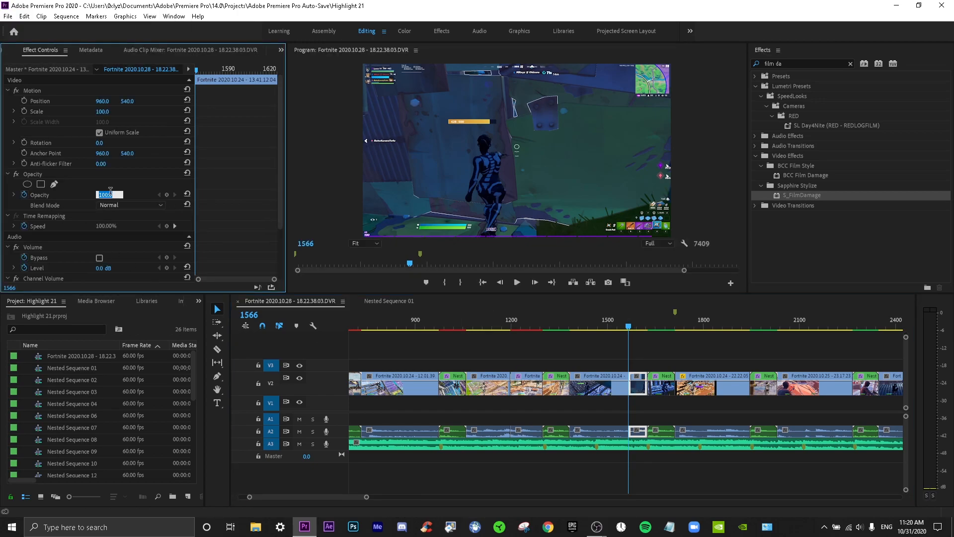
{"action": "left_click", "coordinate": [167, 196]}
{"action": "left_click_drag", "start_coordinate": [247, 72], "coordinate": [277, 73]}
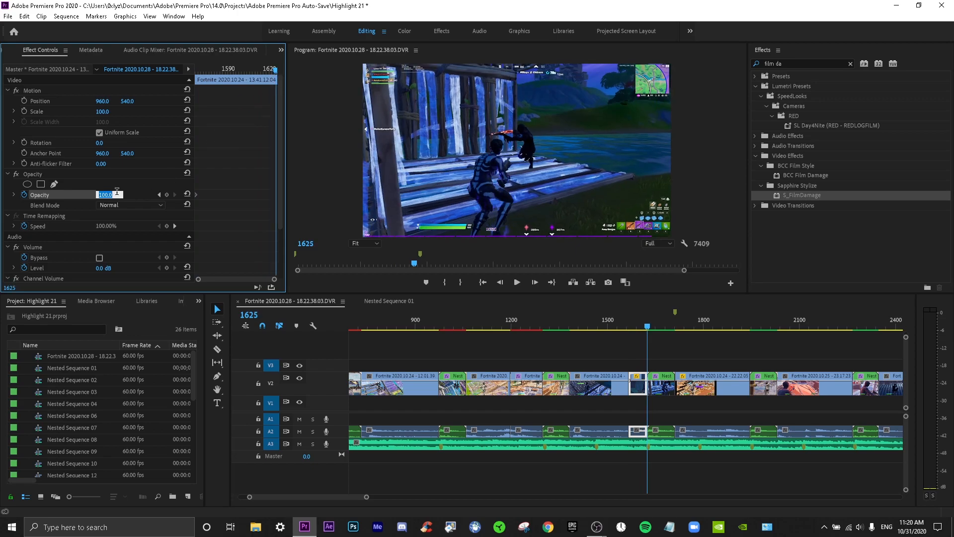
{"action": "left_click", "coordinate": [617, 318]}
{"action": "key", "text": "space"}
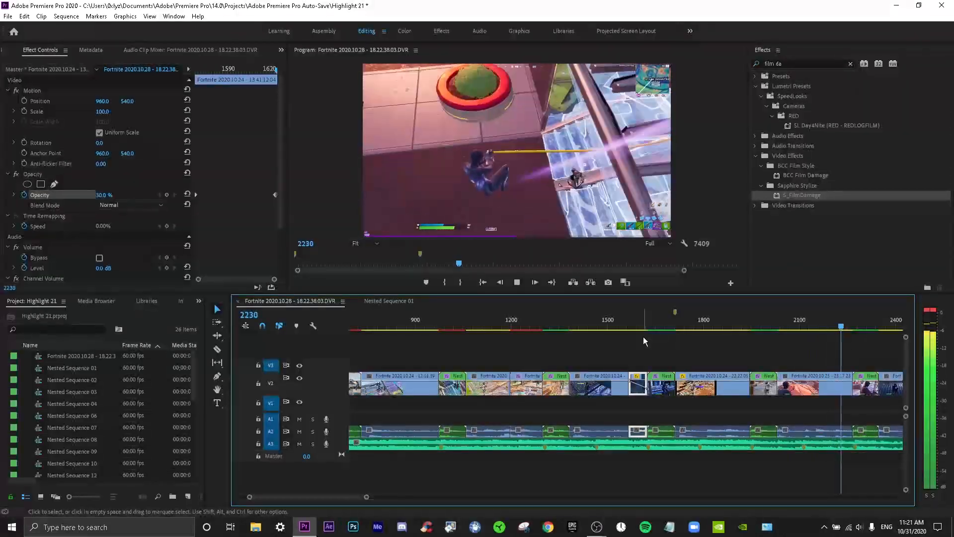
{"action": "key", "text": "space"}
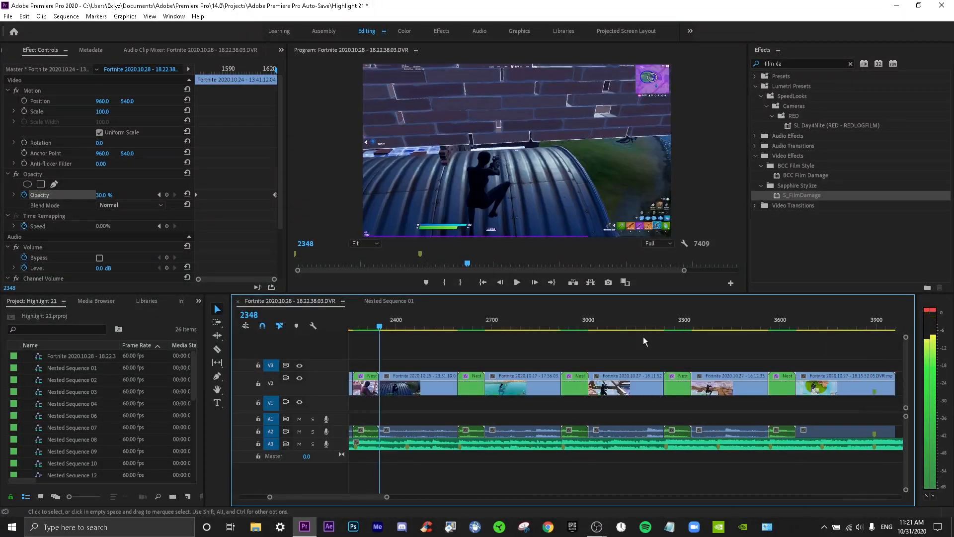
Step: Replay the opacity fade from about frame 1496, stopping in the following nested clip at frame 1689
{"action": "scroll", "coordinate": [517, 348], "scroll_direction": "down", "scroll_amount": 3}
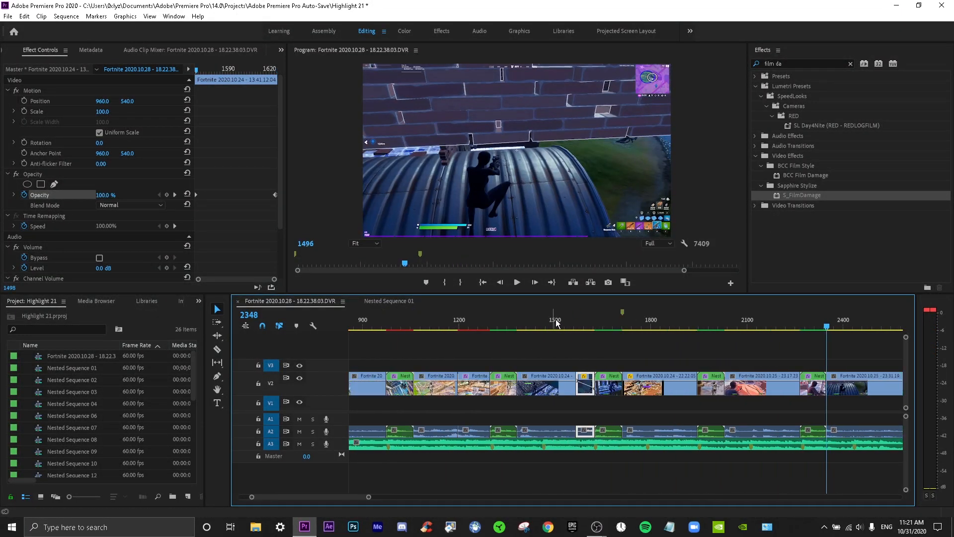
{"action": "left_click", "coordinate": [555, 320]}
{"action": "key", "text": "space"}
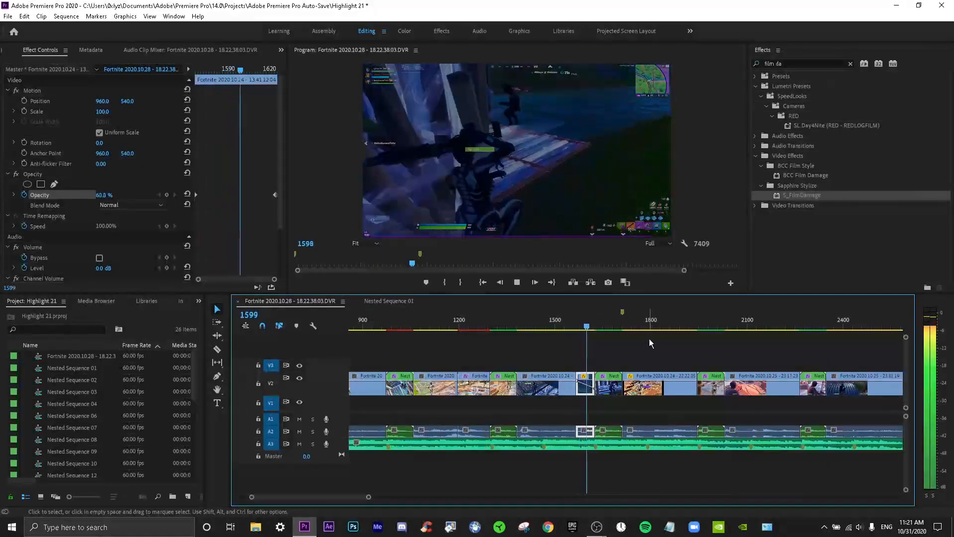
{"action": "key", "text": "space"}
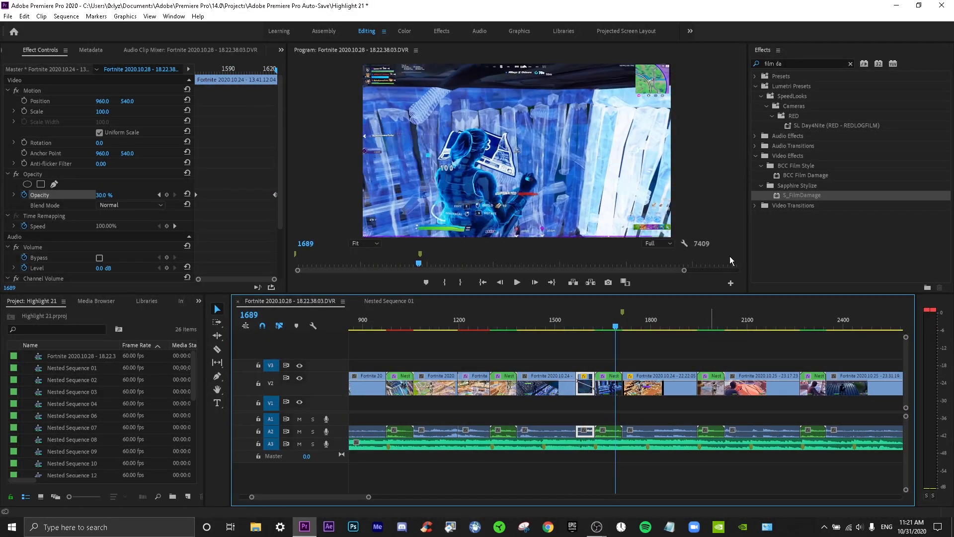
Step: Clear the effects search and replay the edit from about frame 1500, stopping in the fifth nested clip
{"action": "left_click", "coordinate": [849, 64]}
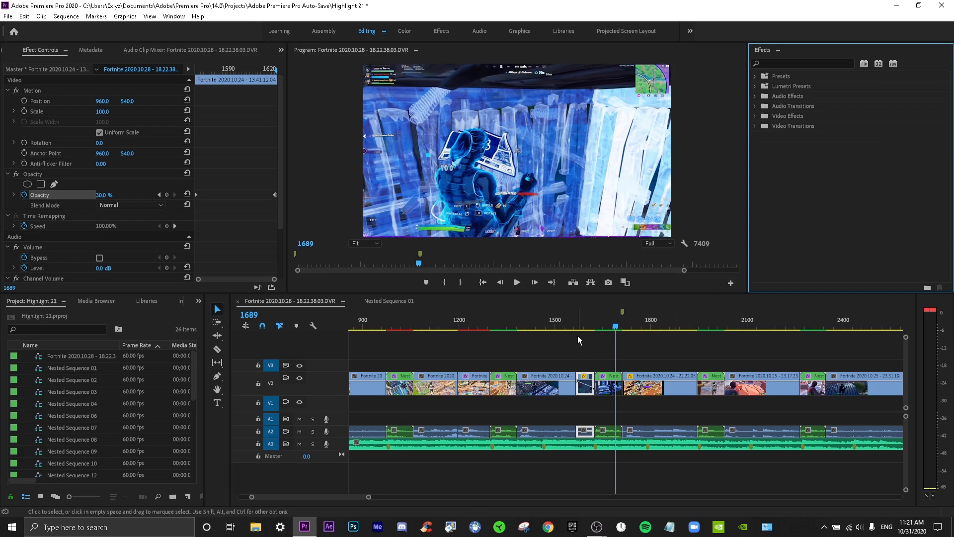
{"action": "left_click_drag", "start_coordinate": [577, 329], "coordinate": [555, 331]}
{"action": "key", "text": "space"}
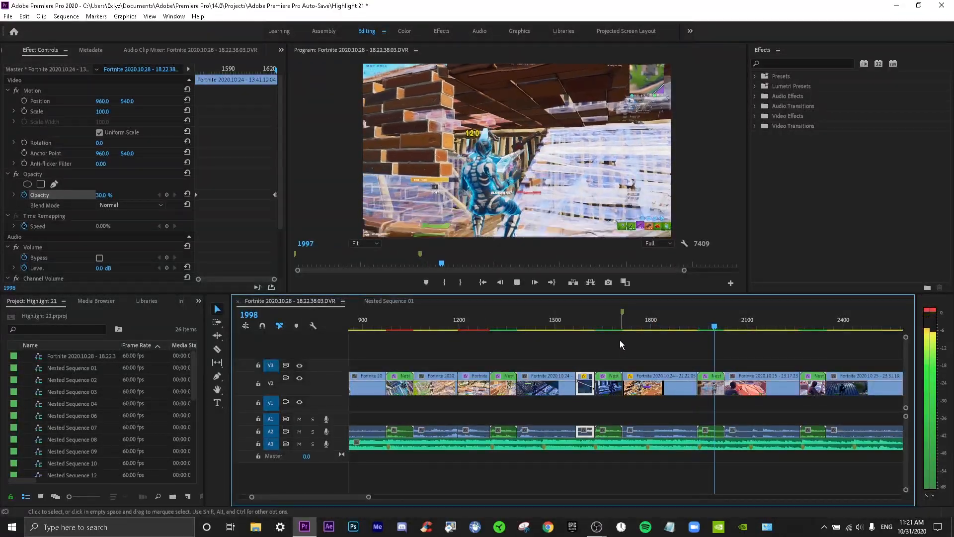
{"action": "left_click_drag", "start_coordinate": [653, 322], "coordinate": [498, 330]}
{"action": "scroll", "coordinate": [528, 345], "scroll_direction": "up", "scroll_amount": 8}
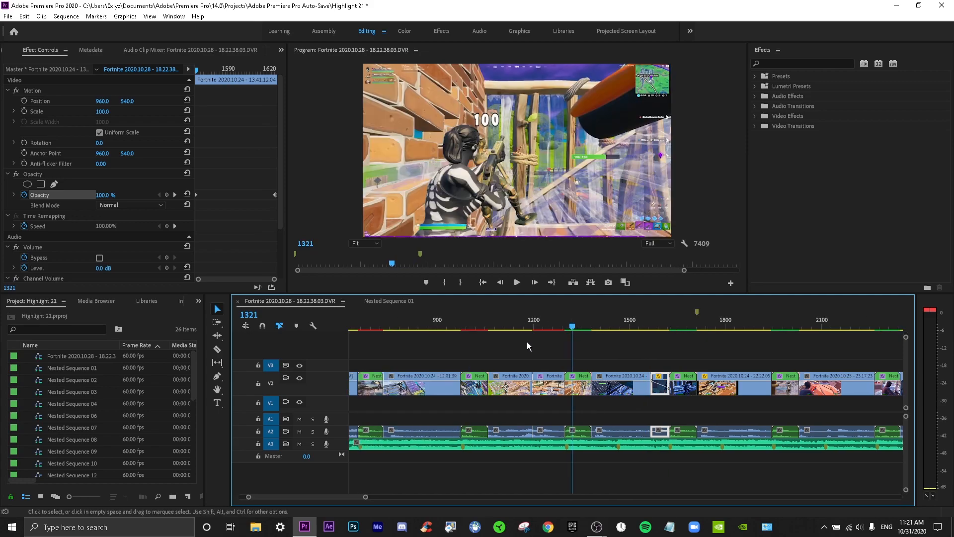
{"action": "scroll", "coordinate": [528, 345], "scroll_direction": "up", "scroll_amount": 3}
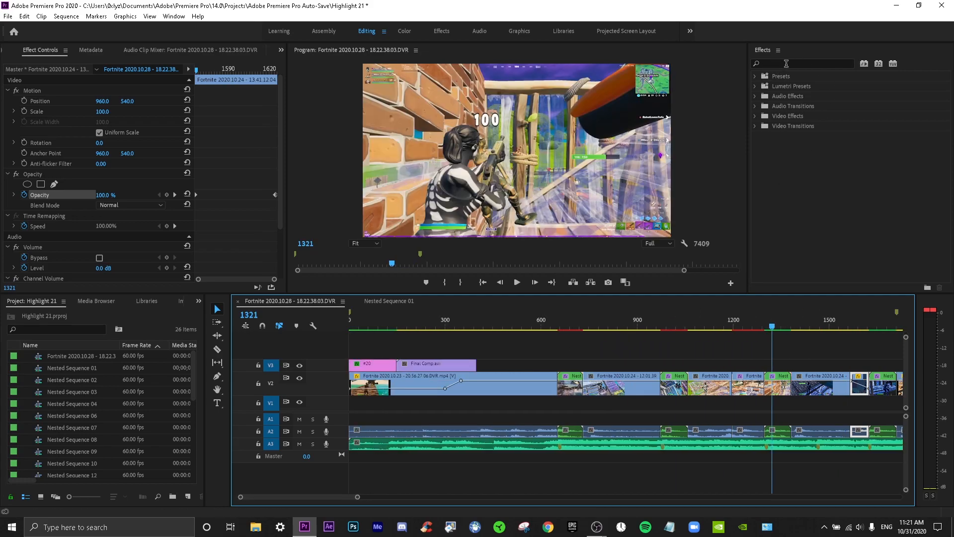
Step: Expand Video Transitions in the effects list and open its Sapphire Transitions folder
{"action": "left_click", "coordinate": [756, 126]}
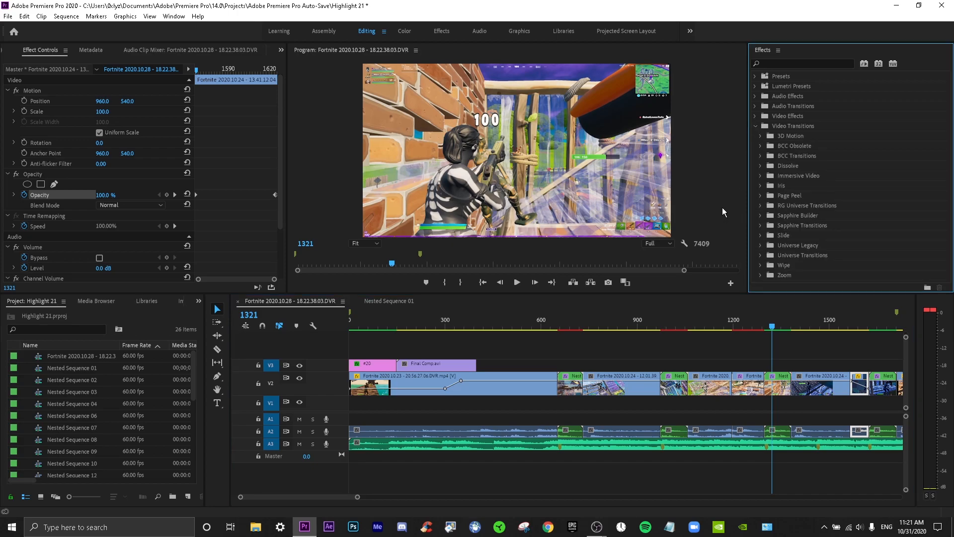
{"action": "left_click", "coordinate": [754, 76]}
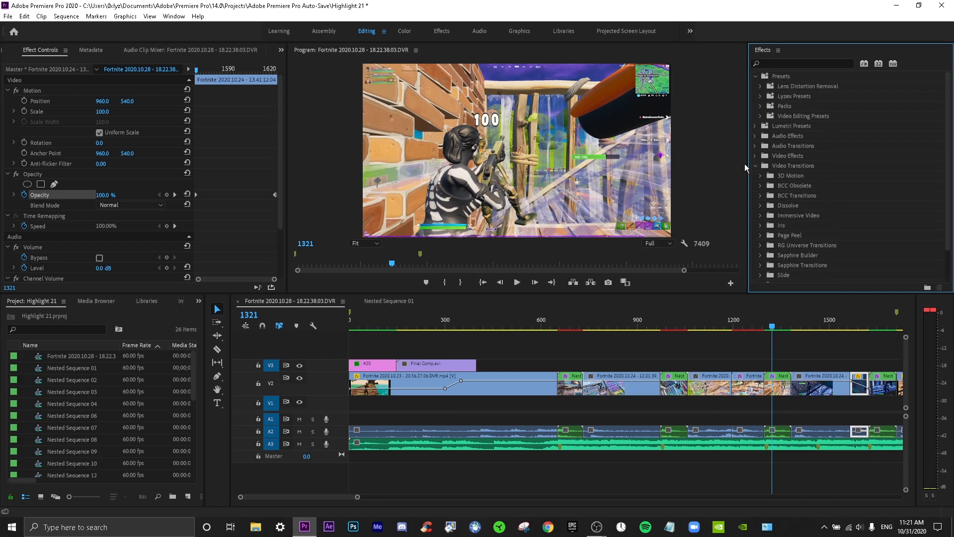
{"action": "scroll", "coordinate": [792, 186], "scroll_direction": "down", "scroll_amount": 3}
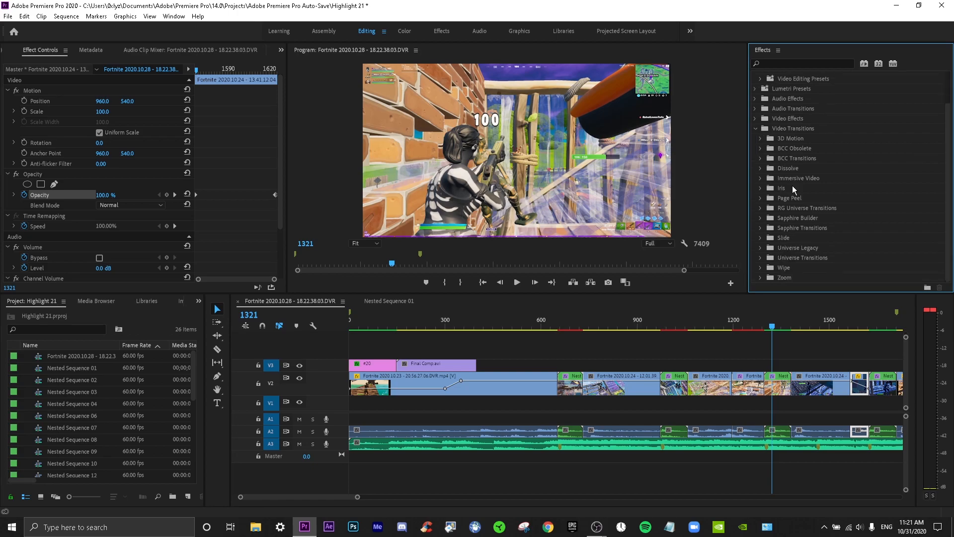
{"action": "left_click", "coordinate": [759, 227]}
{"action": "scroll", "coordinate": [801, 234], "scroll_direction": "down", "scroll_amount": 8}
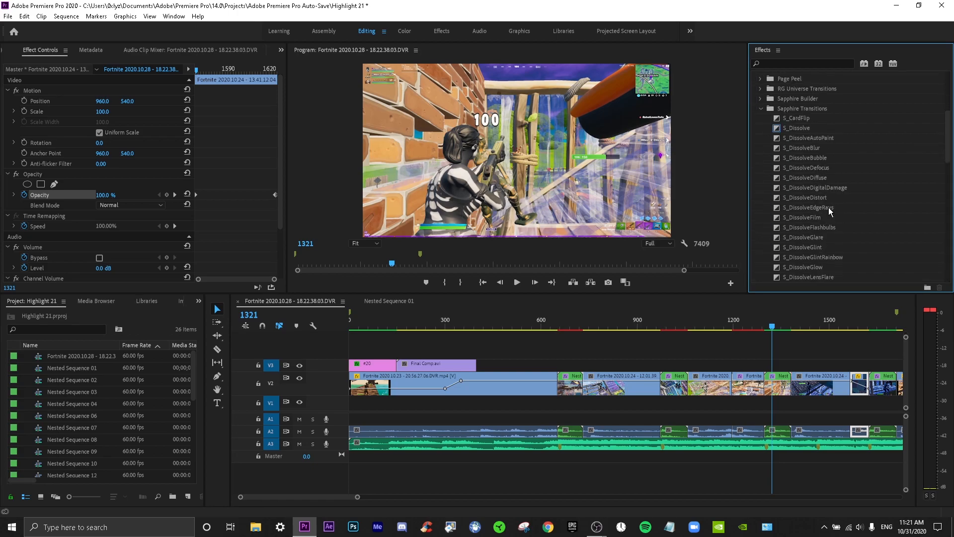
Step: Apply the S_DissolveBlur transition to the end of the first nested clip, before the Fortnite 12.01.39 clip
{"action": "left_click_drag", "start_coordinate": [814, 148], "coordinate": [831, 188]}
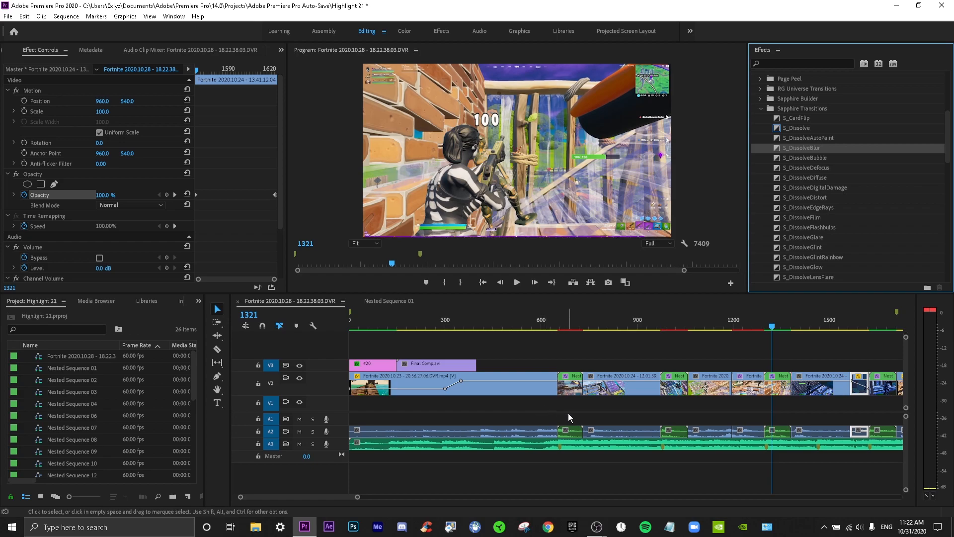
{"action": "left_click_drag", "start_coordinate": [566, 410], "coordinate": [555, 395]}
{"action": "right_click", "coordinate": [541, 386]}
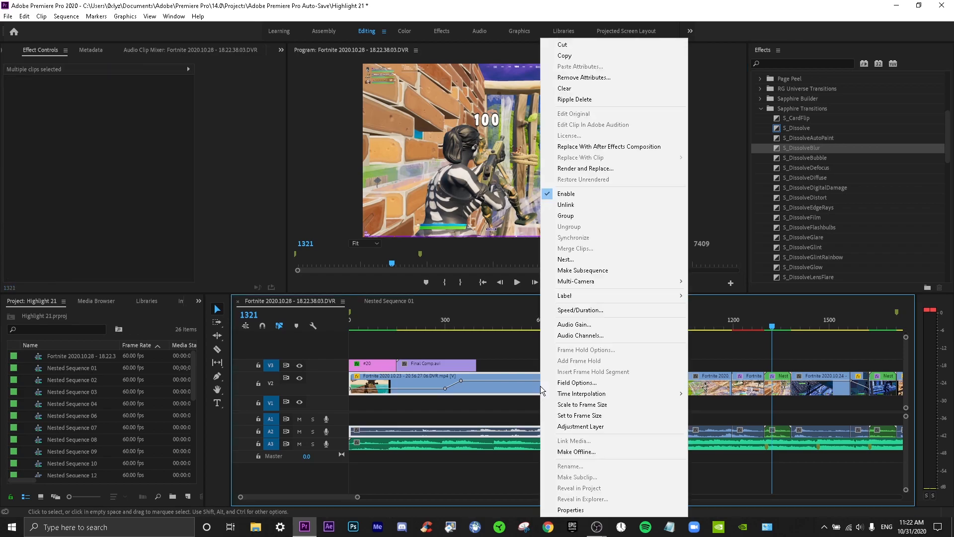
{"action": "left_click", "coordinate": [499, 350]}
{"action": "left_click_drag", "start_coordinate": [532, 326], "coordinate": [671, 351]}
{"action": "left_click_drag", "start_coordinate": [830, 148], "coordinate": [692, 386]}
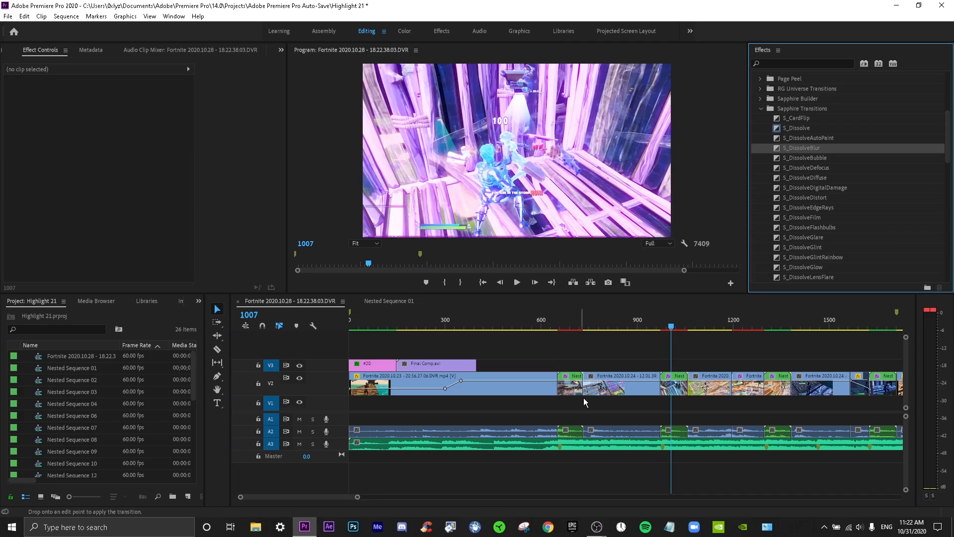
{"action": "left_click_drag", "start_coordinate": [590, 398], "coordinate": [581, 384]}
Step: Step through the S_DissolveBlur transition frame by frame from frame 697 to 726 and back to 709
{"action": "left_click", "coordinate": [573, 326]}
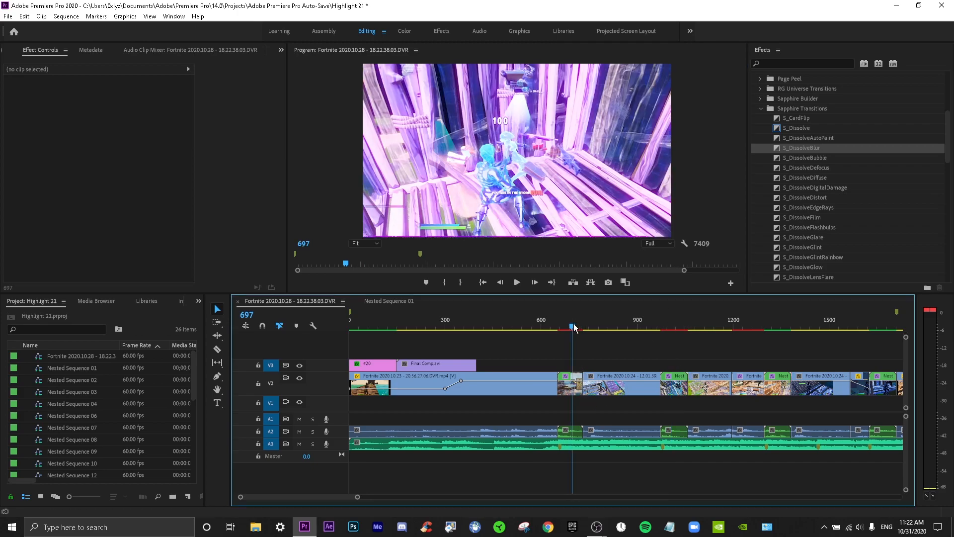
{"action": "key", "text": "Right"}
{"action": "key", "text": "Right"}
{"action": "key", "text": "Right"}
{"action": "key", "text": "Right"}
{"action": "key", "text": "Right"}
{"action": "key", "text": "Right"}
{"action": "key", "text": "Right"}
{"action": "key", "text": "Right"}
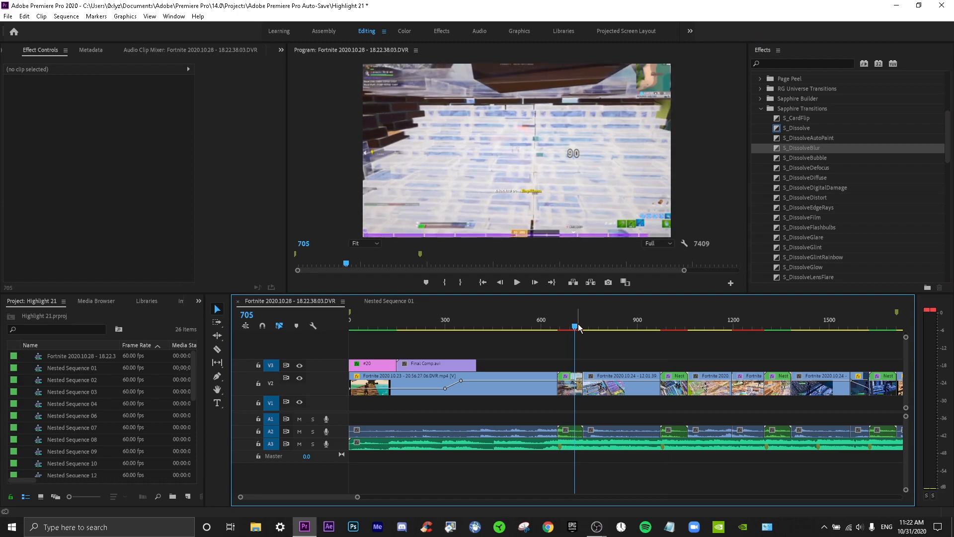
{"action": "left_click_drag", "start_coordinate": [579, 328], "coordinate": [580, 328]}
{"action": "key", "text": "Right"}
{"action": "key", "text": "Right"}
{"action": "key", "text": "Right"}
{"action": "key", "text": "Right"}
{"action": "key", "text": "Right"}
{"action": "key", "text": "Right"}
{"action": "key", "text": "Right"}
{"action": "key", "text": "Right"}
{"action": "key", "text": "Right"}
{"action": "key", "text": "Right"}
{"action": "key", "text": "Right"}
{"action": "key", "text": "Right"}
{"action": "key", "text": "Right"}
{"action": "key", "text": "Right"}
{"action": "key", "text": "Right"}
{"action": "key", "text": "Right"}
{"action": "key", "text": "Right"}
{"action": "key", "text": "Right"}
{"action": "key", "text": "Right"}
{"action": "key", "text": "Right"}
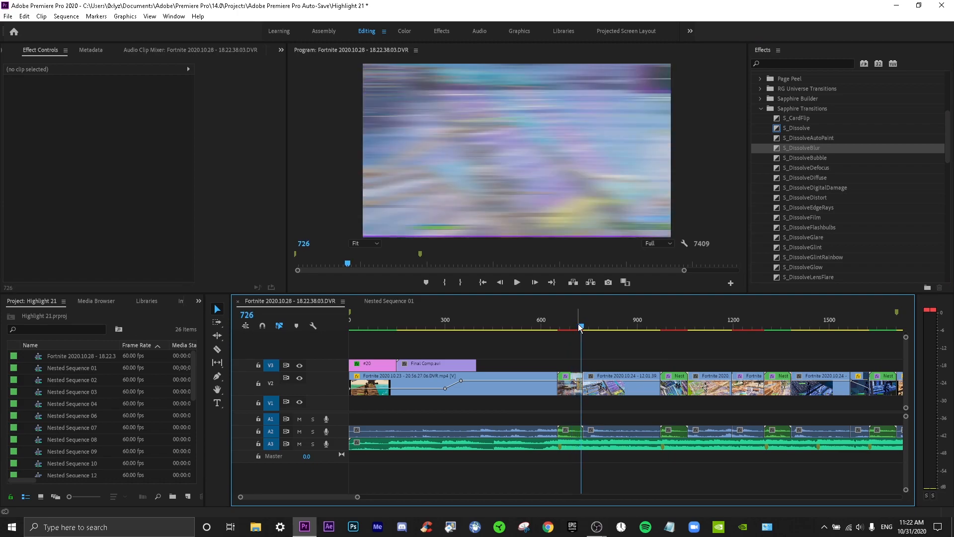
{"action": "key", "text": "Left"}
{"action": "key", "text": "Left"}
{"action": "key", "text": "Left"}
{"action": "key", "text": "Left"}
{"action": "key", "text": "Left"}
{"action": "key", "text": "Left"}
{"action": "key", "text": "Left"}
{"action": "key", "text": "Left"}
{"action": "key", "text": "Left"}
{"action": "key", "text": "Left"}
{"action": "key", "text": "Left"}
{"action": "key", "text": "Left"}
{"action": "key", "text": "Left"}
{"action": "key", "text": "Left"}
{"action": "key", "text": "Left"}
{"action": "key", "text": "Left"}
{"action": "key", "text": "Left"}
{"action": "key", "text": "Left"}
{"action": "key", "text": "Left"}
{"action": "key", "text": "Left"}
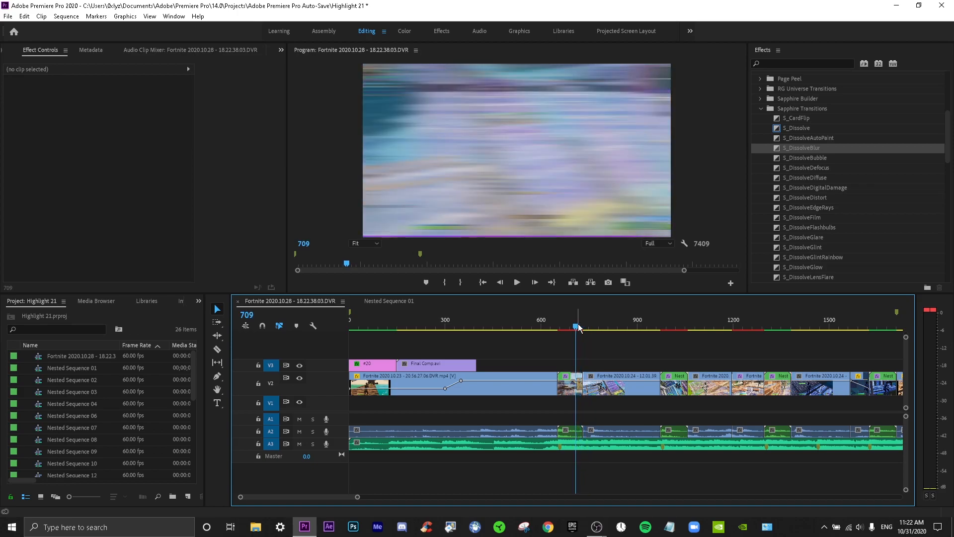
Step: Select the S_DissolveBlur transition to show its settings and play the sequence from frame 709
{"action": "left_click", "coordinate": [582, 391]}
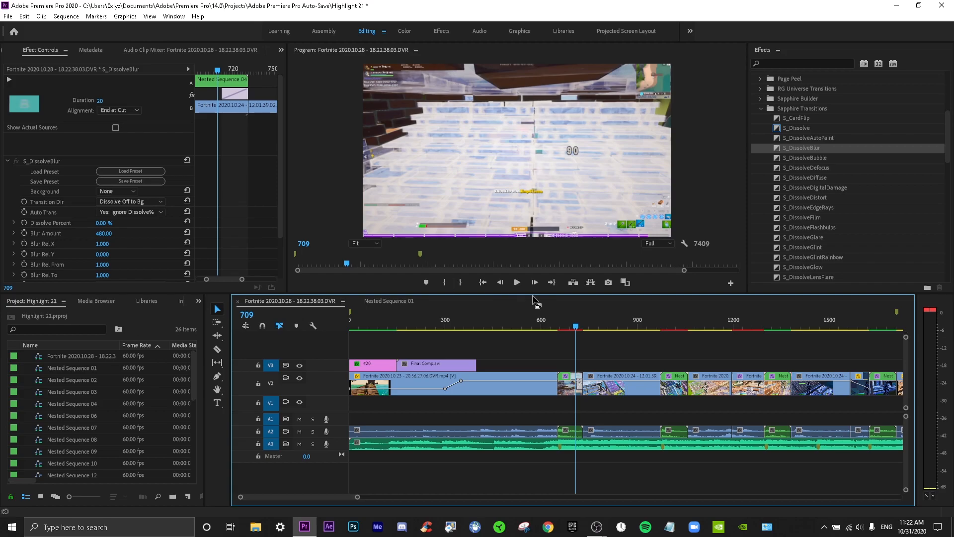
{"action": "key", "text": "space"}
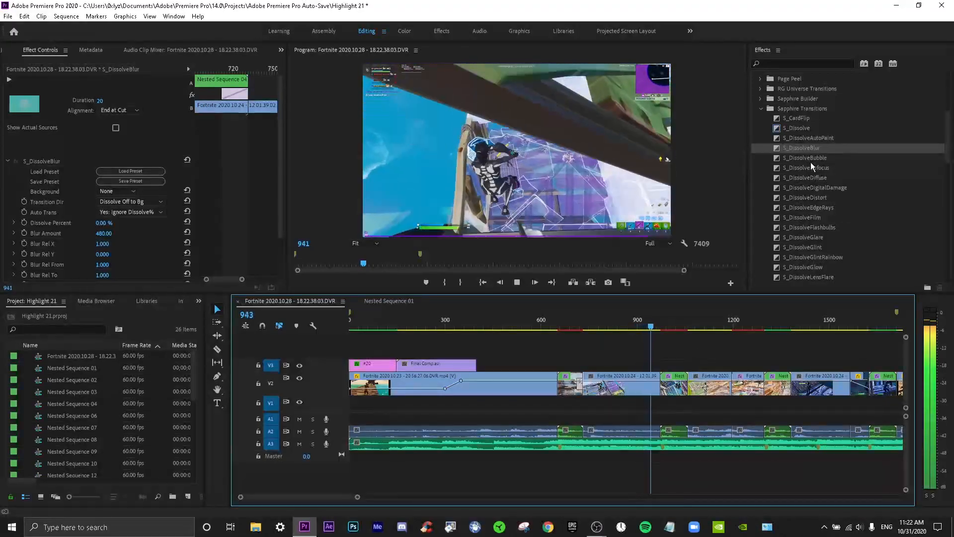
{"action": "key", "text": "space"}
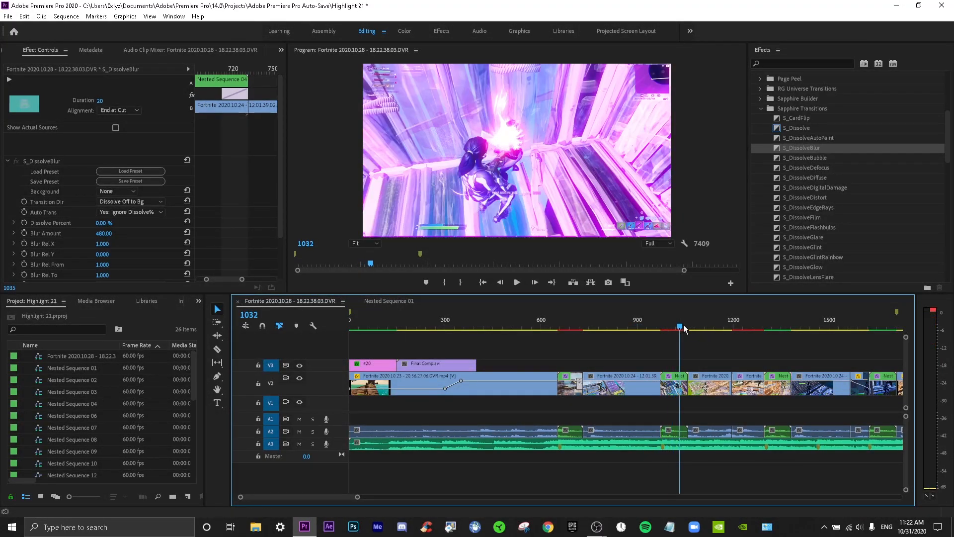
Step: Apply the S_FilmRoll transition to the end of the second nested clip and play it from frame 1037
{"action": "left_click", "coordinate": [692, 325]}
{"action": "scroll", "coordinate": [864, 192], "scroll_direction": "down", "scroll_amount": 4}
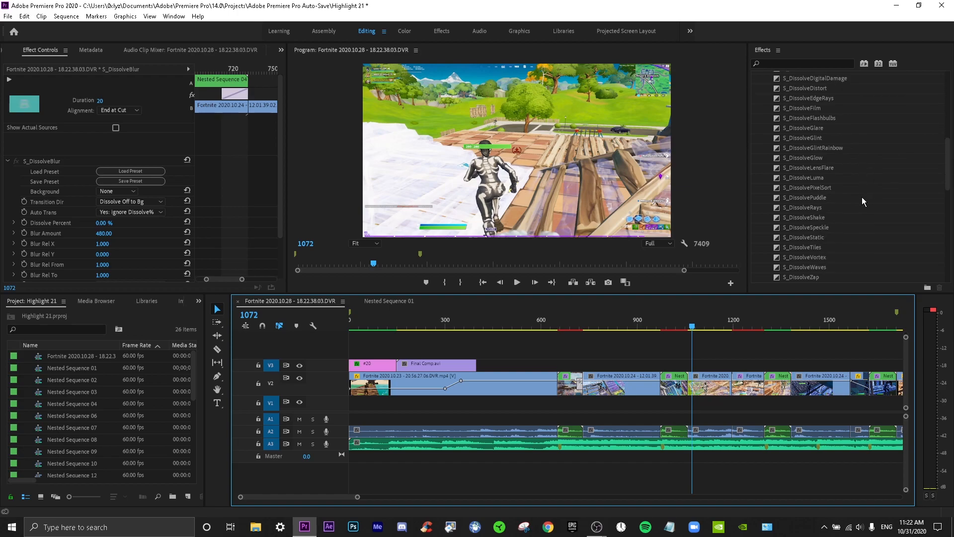
{"action": "scroll", "coordinate": [862, 197], "scroll_direction": "down", "scroll_amount": 3}
{"action": "left_click_drag", "start_coordinate": [815, 207], "coordinate": [690, 385]}
{"action": "left_click", "coordinate": [683, 325]}
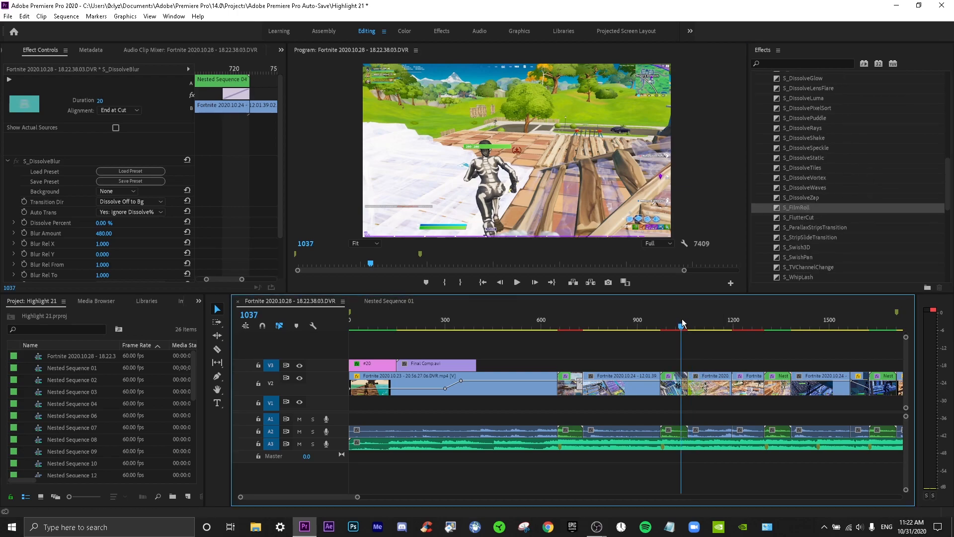
{"action": "key", "text": "space"}
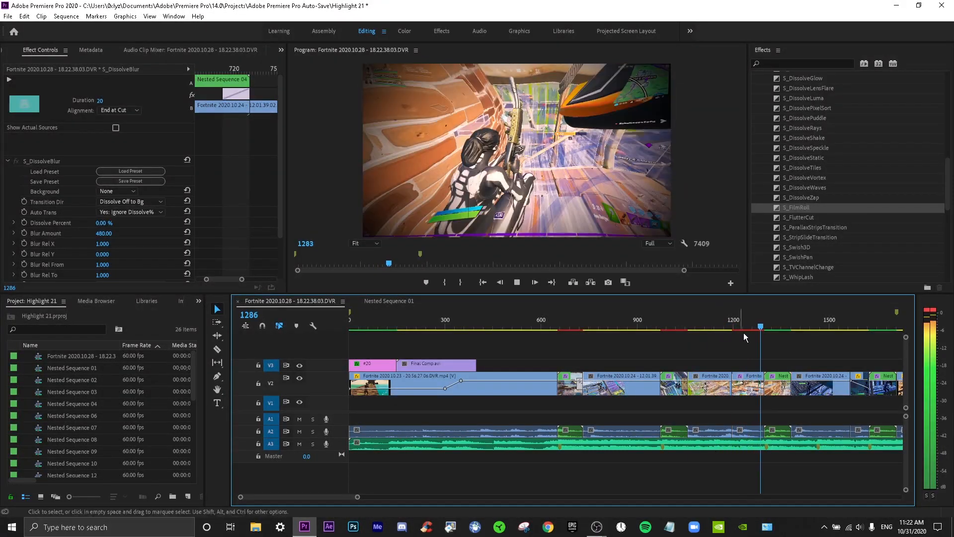
Step: Play on from frame 1345 and apply S_TVChannelChange to the end of the third nested clip, before the Fortnite 13.41.12 clip
{"action": "left_click", "coordinate": [780, 326]}
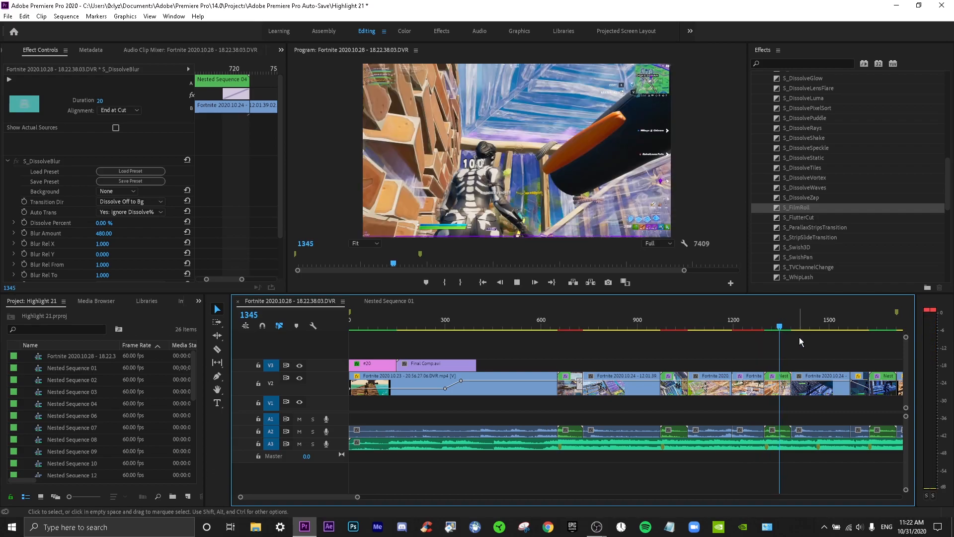
{"action": "key", "text": "space"}
{"action": "key", "text": "space"}
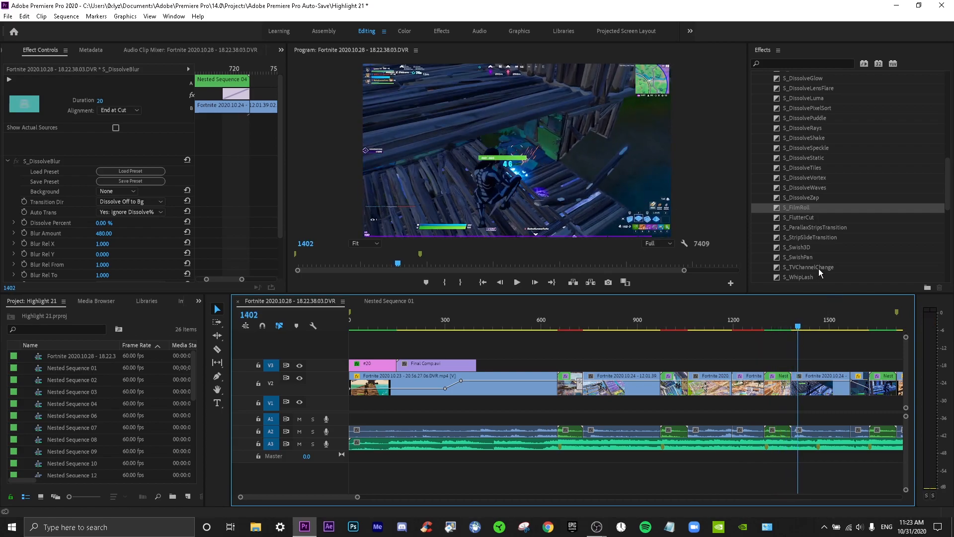
{"action": "scroll", "coordinate": [828, 267], "scroll_direction": "down", "scroll_amount": 2}
{"action": "left_click_drag", "start_coordinate": [822, 248], "coordinate": [791, 396]}
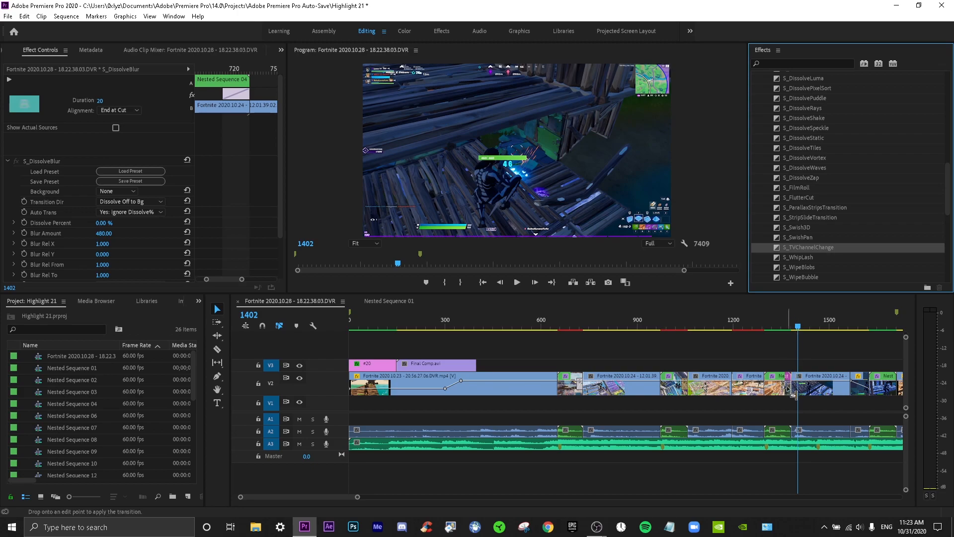
{"action": "left_click_drag", "start_coordinate": [789, 391], "coordinate": [788, 389]}
Step: Apply the S_Swish3D transition to the end of the fourth nested clip, before the Fortnite 22.22.05 clip, and play it from frame 1697
{"action": "scroll", "coordinate": [797, 344], "scroll_direction": "down", "scroll_amount": 5}
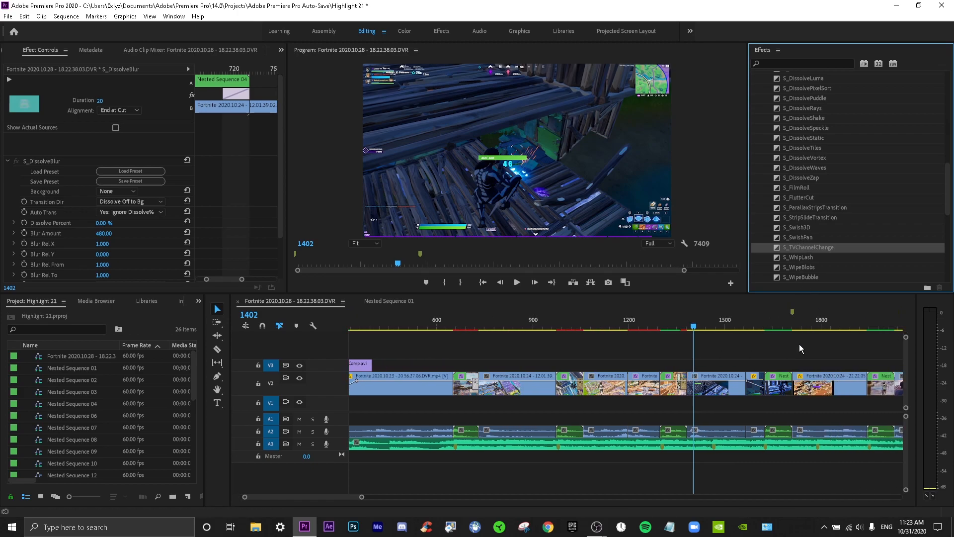
{"action": "left_click", "coordinate": [810, 226]}
{"action": "left_click_drag", "start_coordinate": [808, 232], "coordinate": [717, 361]}
{"action": "left_click_drag", "start_coordinate": [681, 388], "coordinate": [719, 398]}
{"action": "left_click", "coordinate": [713, 326]}
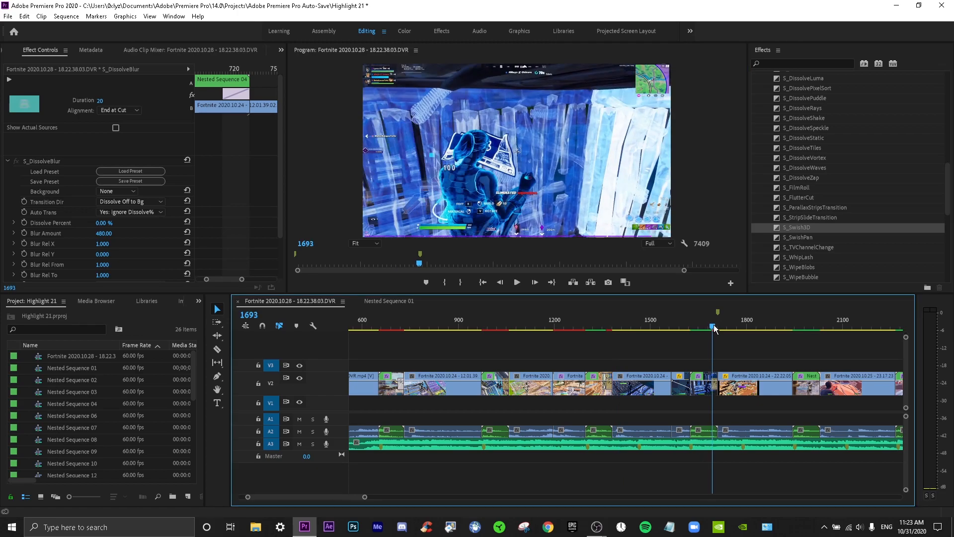
{"action": "left_click", "coordinate": [714, 326]}
{"action": "left_click", "coordinate": [714, 326]}
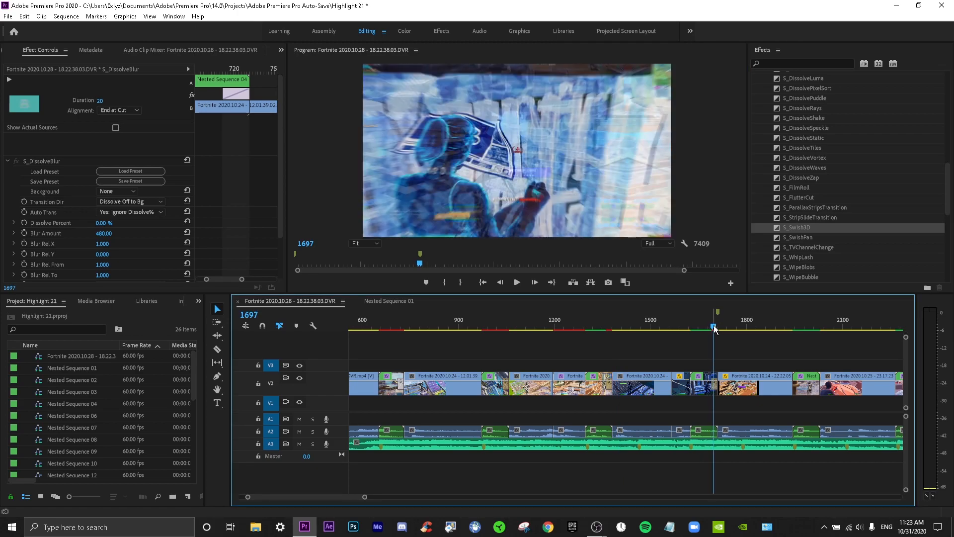
{"action": "key", "text": "space"}
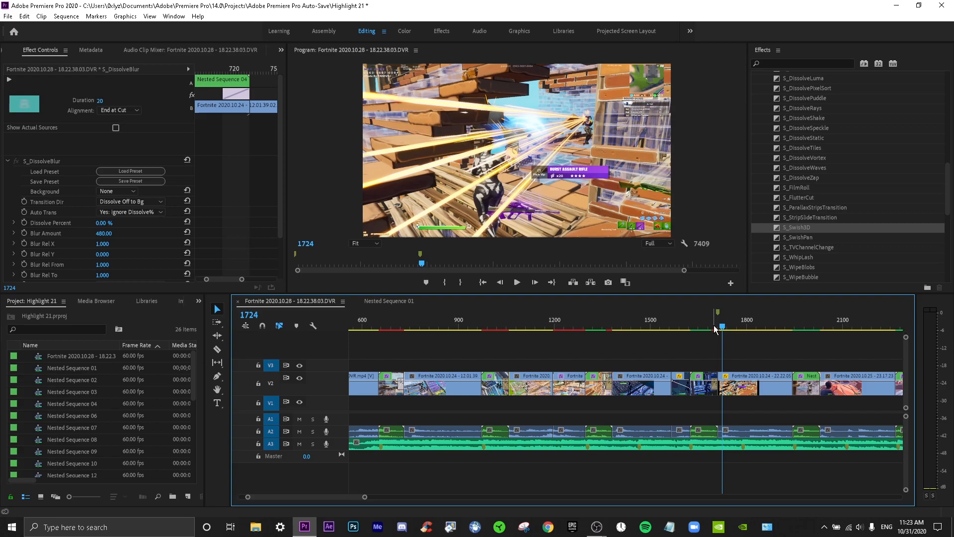
Step: Browse the Sapphire wipe and dissolve transitions and the Transitions folder inside Lyzex Presets
{"action": "left_click", "coordinate": [617, 326]}
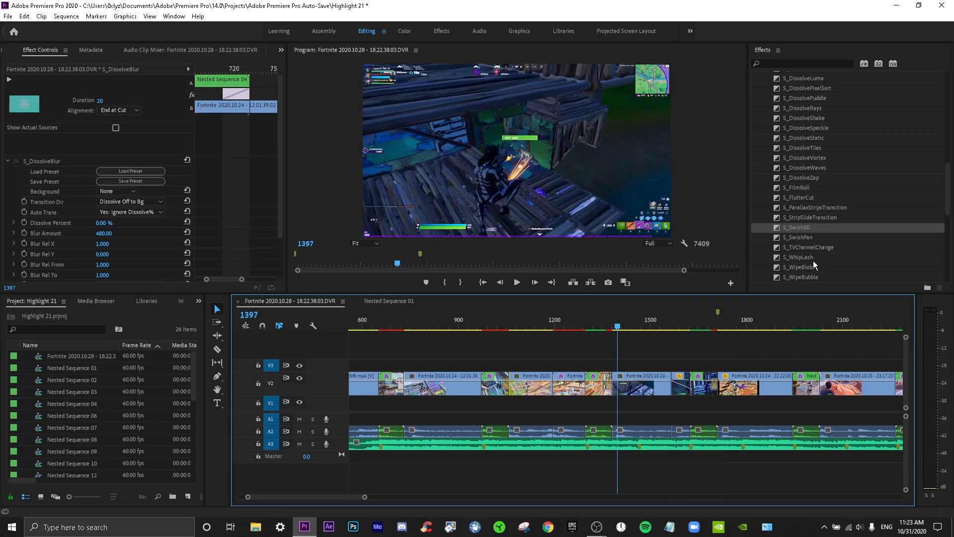
{"action": "scroll", "coordinate": [800, 264], "scroll_direction": "down", "scroll_amount": 5}
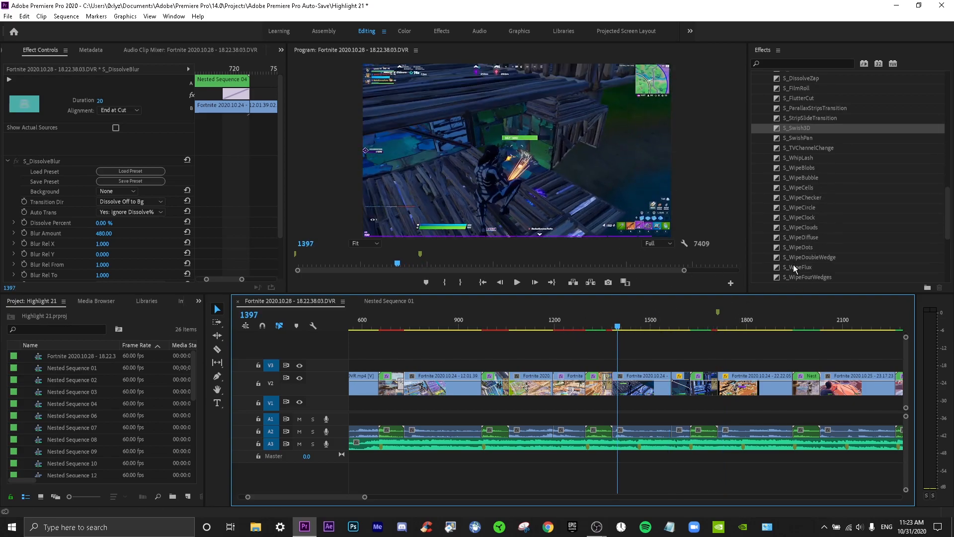
{"action": "scroll", "coordinate": [798, 264], "scroll_direction": "down", "scroll_amount": 2}
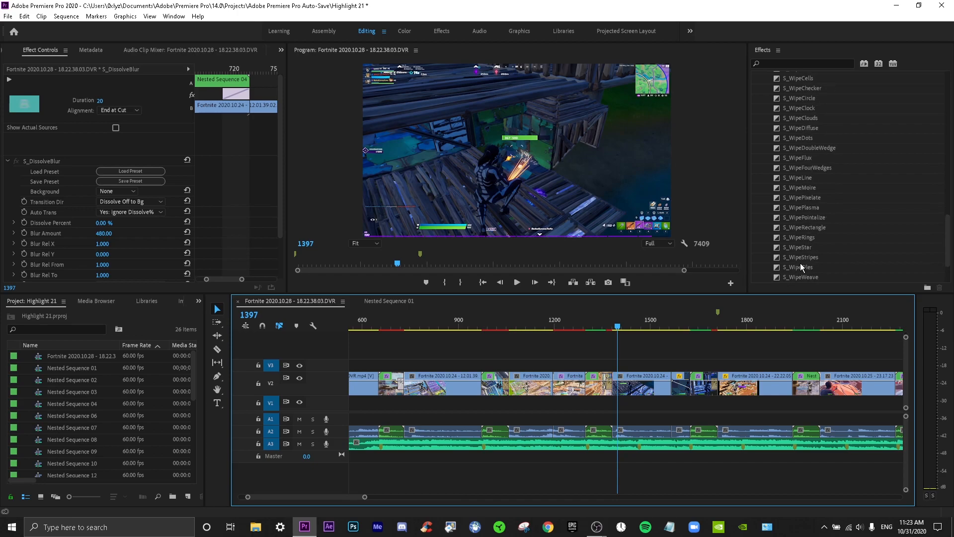
{"action": "scroll", "coordinate": [800, 263], "scroll_direction": "up", "scroll_amount": 10}
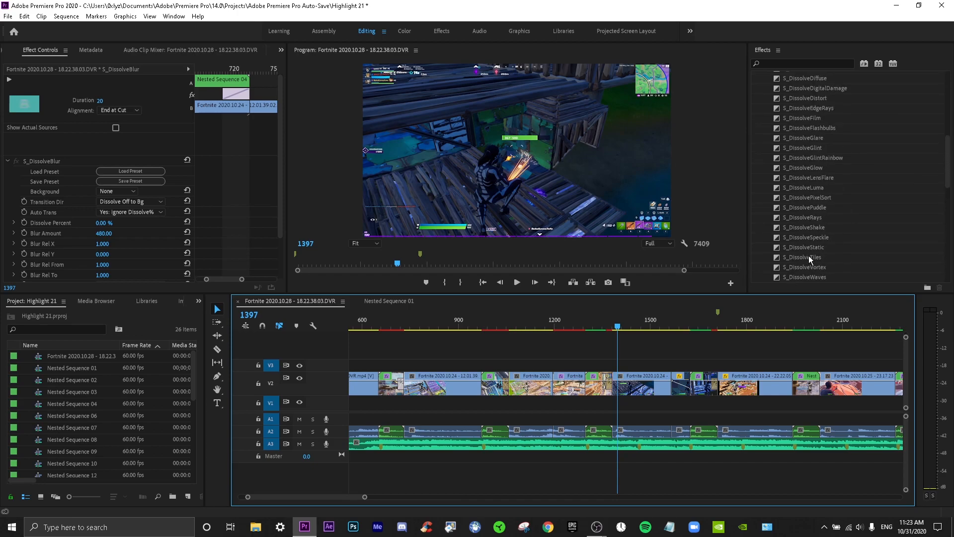
{"action": "left_click_drag", "start_coordinate": [947, 144], "coordinate": [942, 55]}
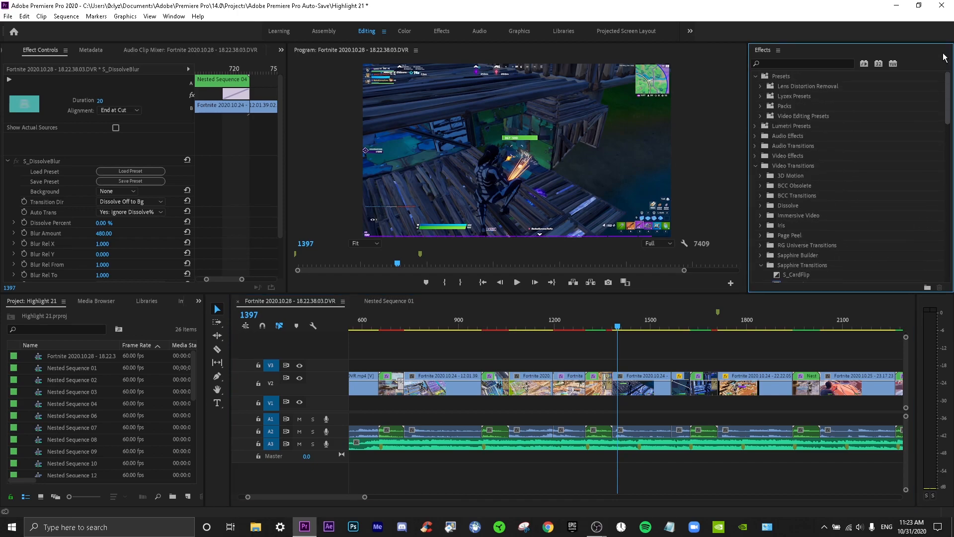
{"action": "left_click", "coordinate": [761, 97]}
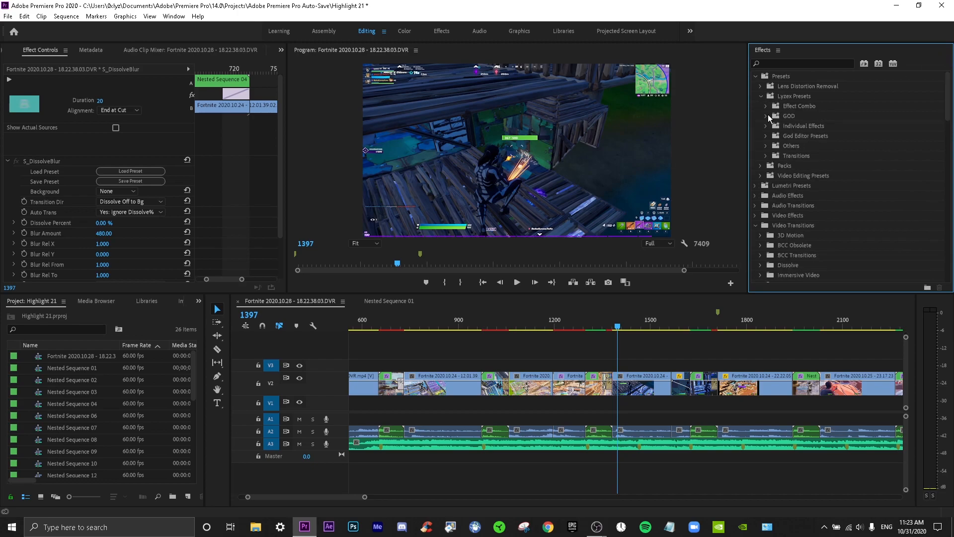
{"action": "left_click", "coordinate": [765, 156]}
{"action": "scroll", "coordinate": [806, 174], "scroll_direction": "down", "scroll_amount": 5}
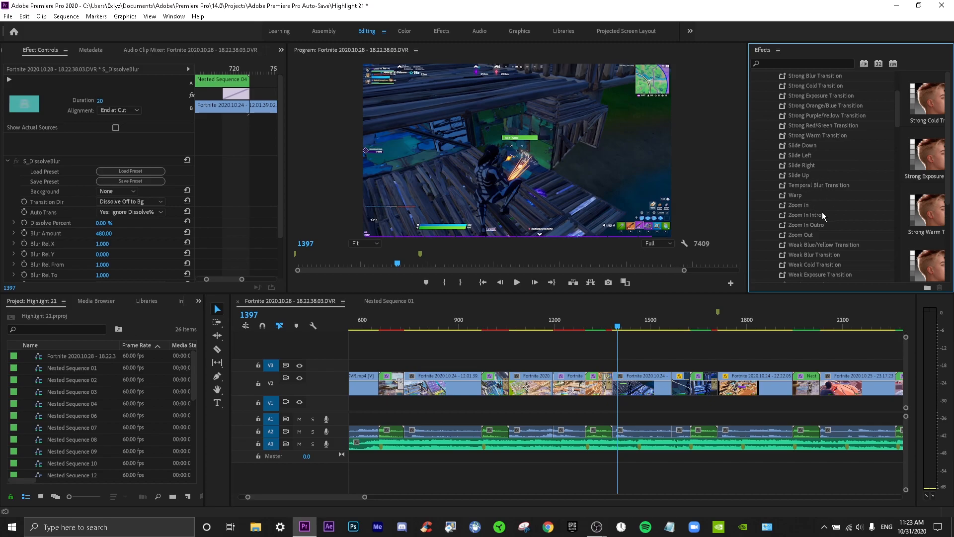
Step: Deselect everything and play the sequence from frame 1397 to review the transitions up to the Fortnite 22.22.05 clip
{"action": "left_click", "coordinate": [665, 350]}
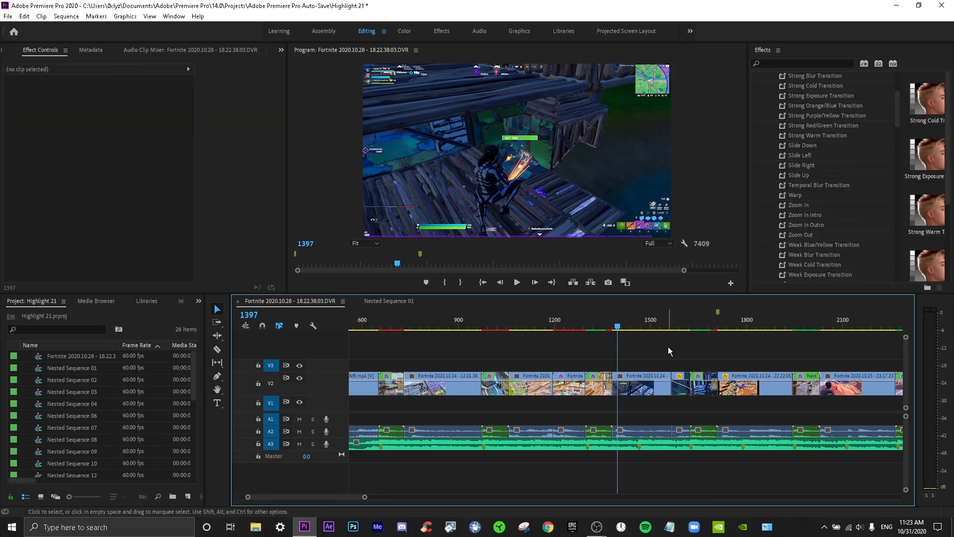
{"action": "key", "text": "space"}
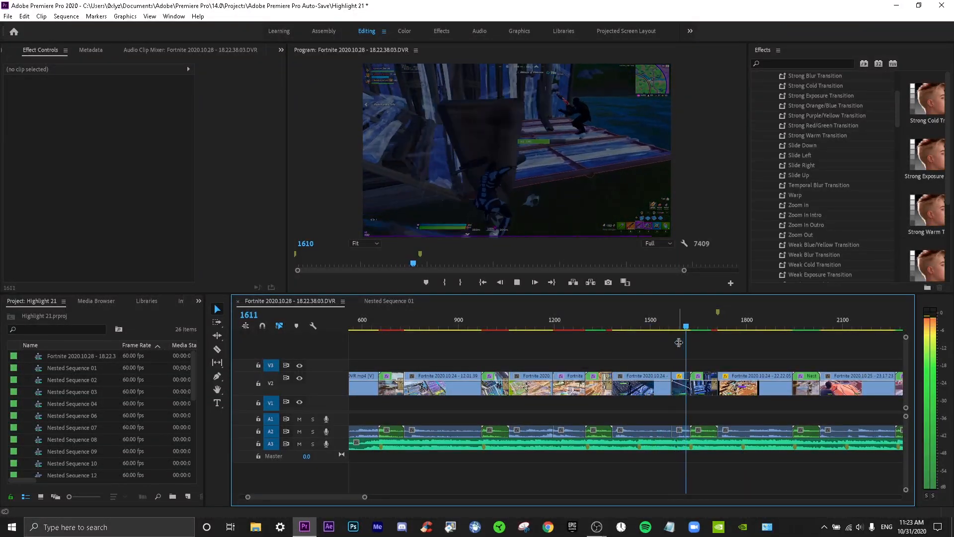
{"action": "key", "text": "space"}
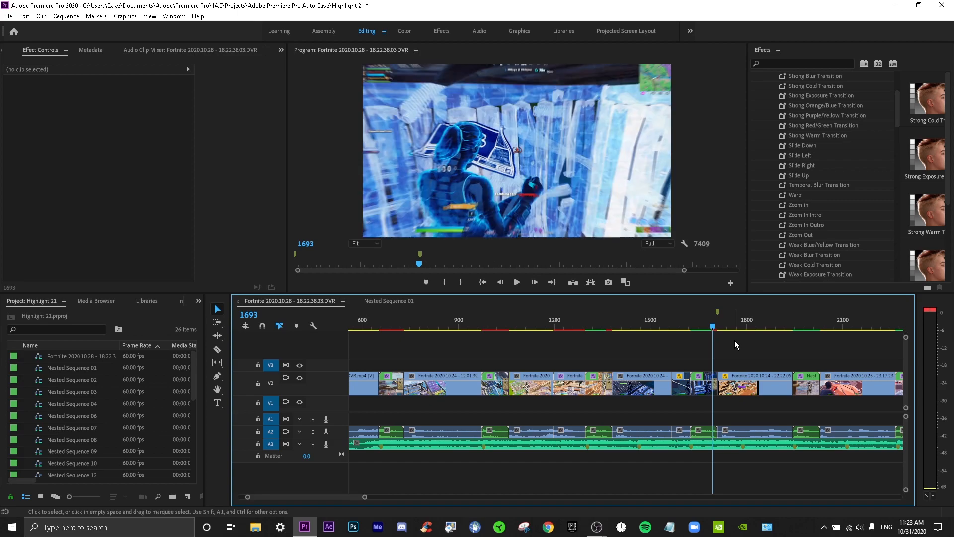
Step: Bring Swoosh sound from the Audio > Sound effects > Gun Shot SFX folder on Elements (D:) onto track A1, before the first nested clip
{"action": "scroll", "coordinate": [445, 345], "scroll_direction": "left", "scroll_amount": 3}
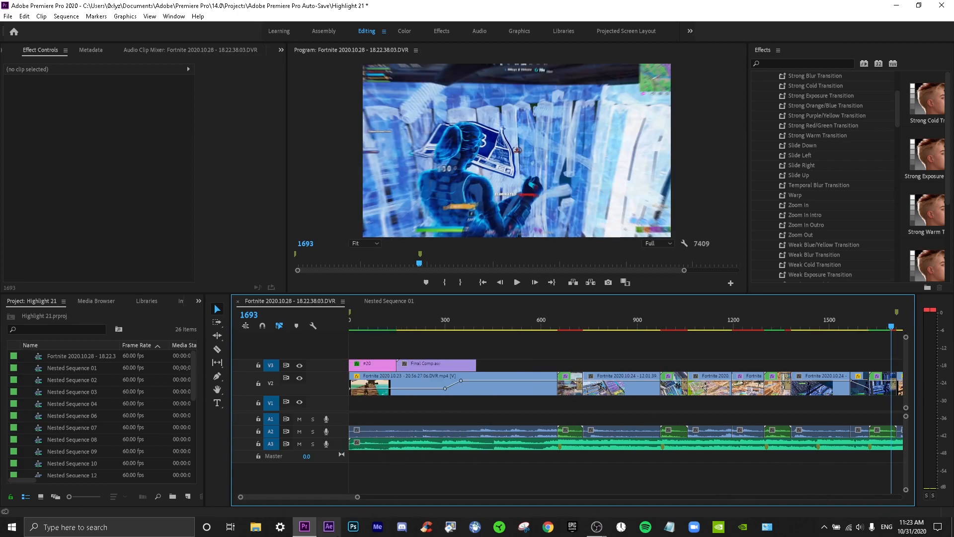
{"action": "left_click", "coordinate": [256, 528]}
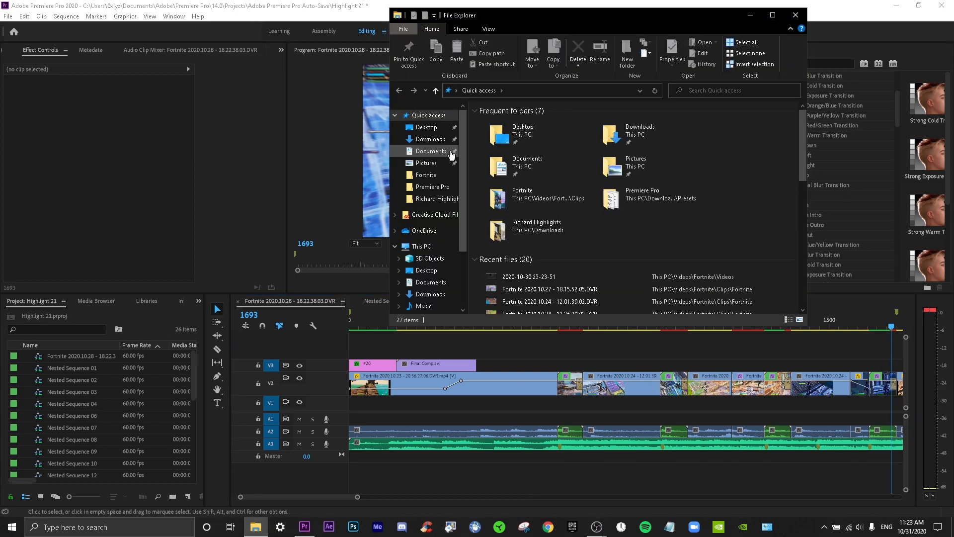
{"action": "scroll", "coordinate": [464, 178], "scroll_direction": "down", "scroll_amount": 3}
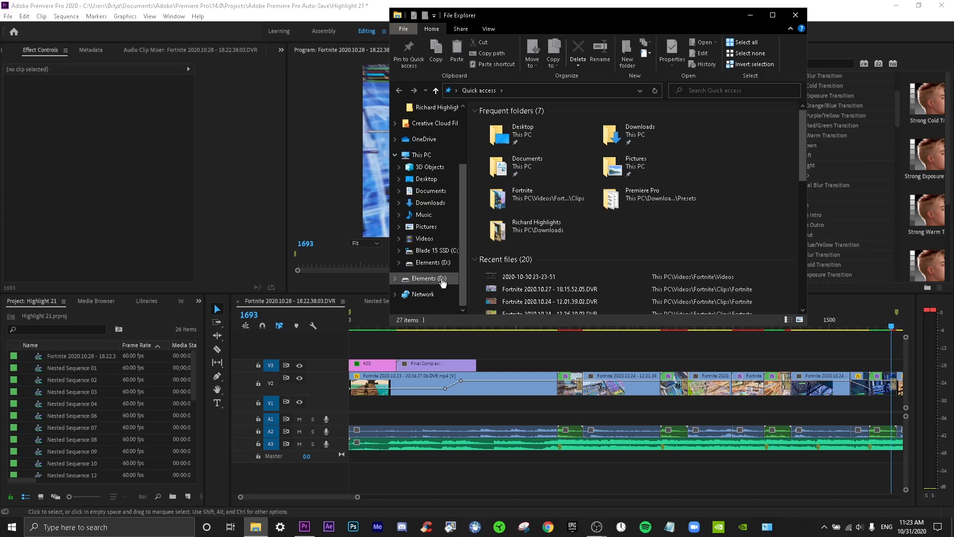
{"action": "left_click", "coordinate": [443, 263]}
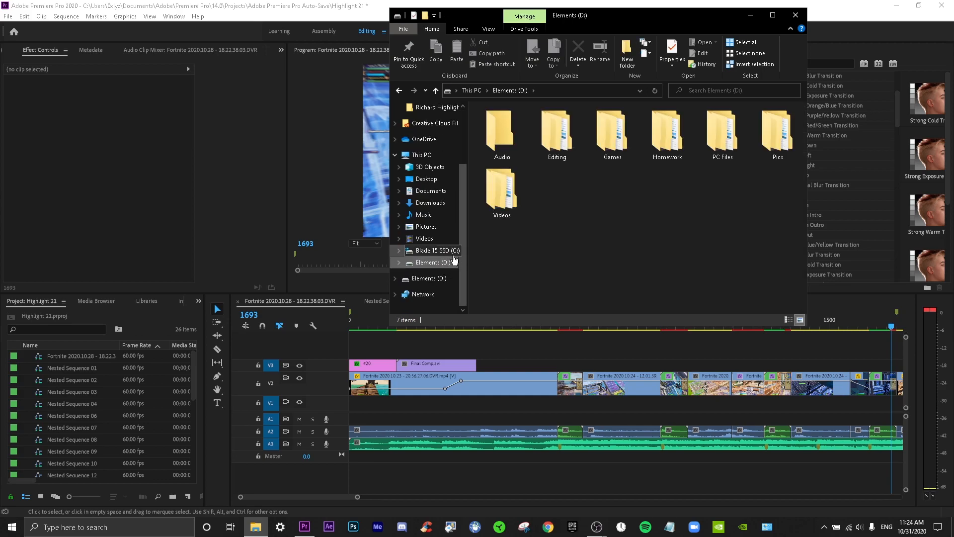
{"action": "double_click", "coordinate": [512, 145]}
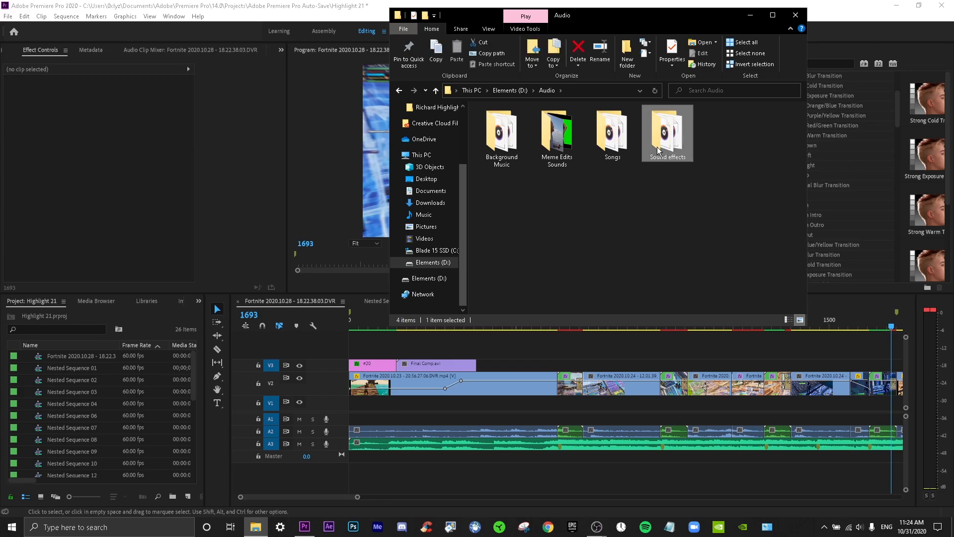
{"action": "double_click", "coordinate": [657, 147]}
{"action": "double_click", "coordinate": [597, 150]}
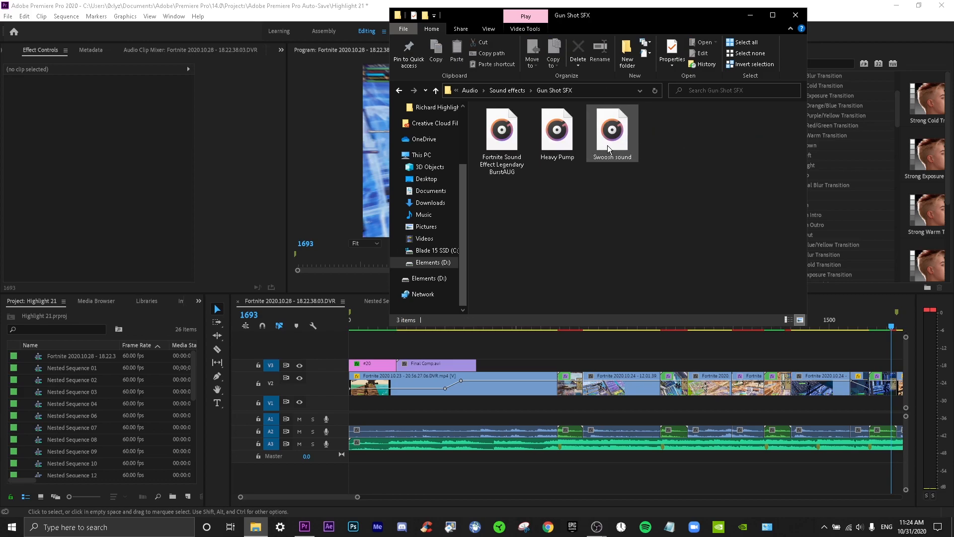
{"action": "left_click_drag", "start_coordinate": [607, 145], "coordinate": [492, 419]}
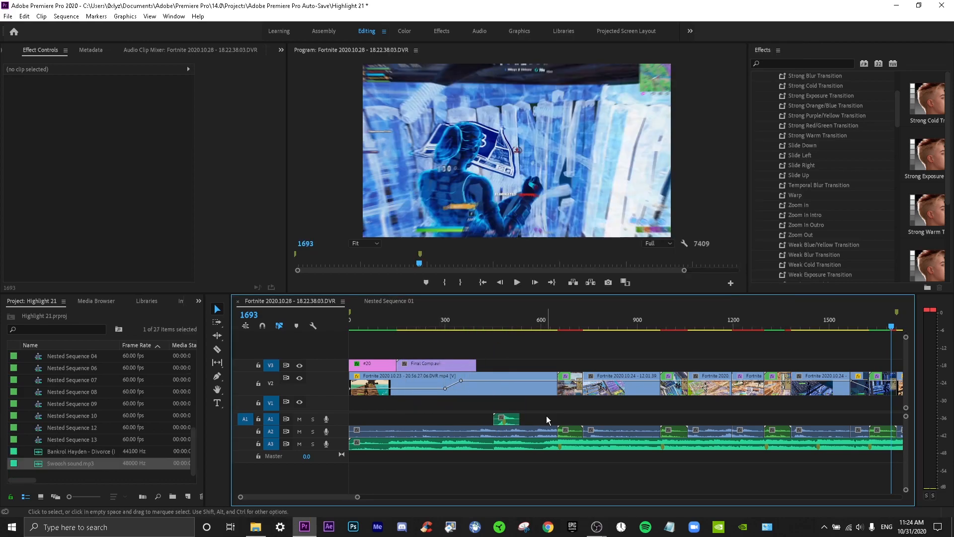
Step: Examine the Swoosh sound waveform up close and scrub to its marker at frame 484
{"action": "left_click_drag", "start_coordinate": [358, 497], "coordinate": [347, 498]}
{"action": "scroll", "coordinate": [404, 489], "scroll_direction": "up", "scroll_amount": 10}
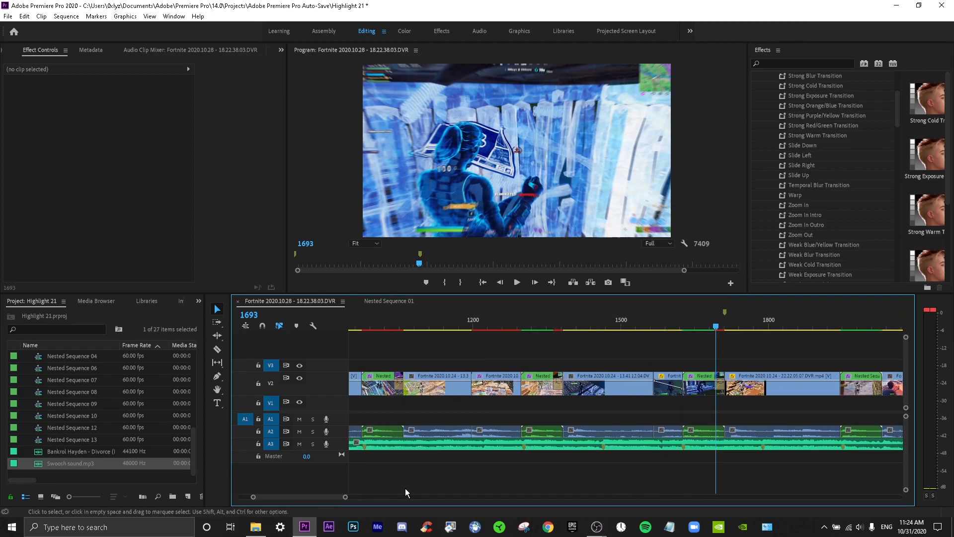
{"action": "left_click", "coordinate": [518, 321]}
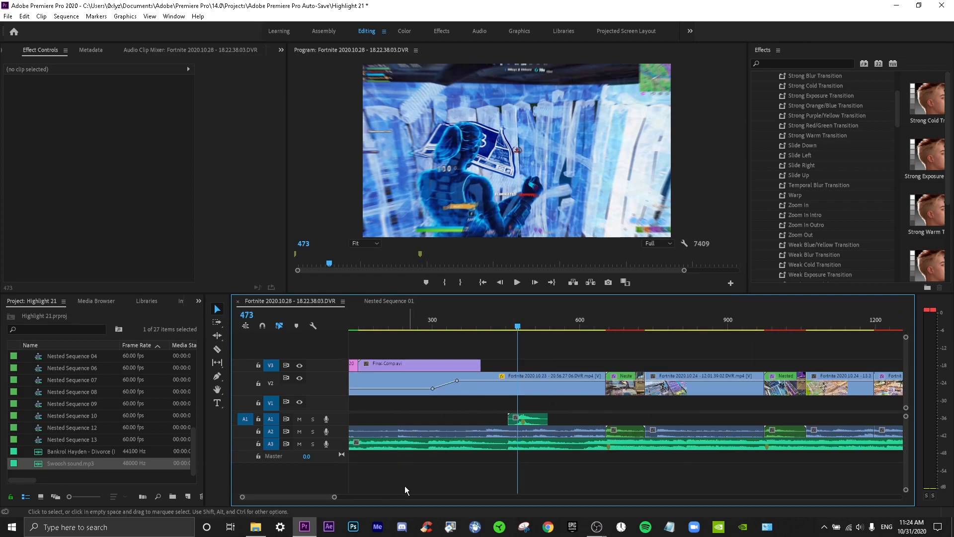
{"action": "left_click_drag", "start_coordinate": [334, 497], "coordinate": [273, 498]}
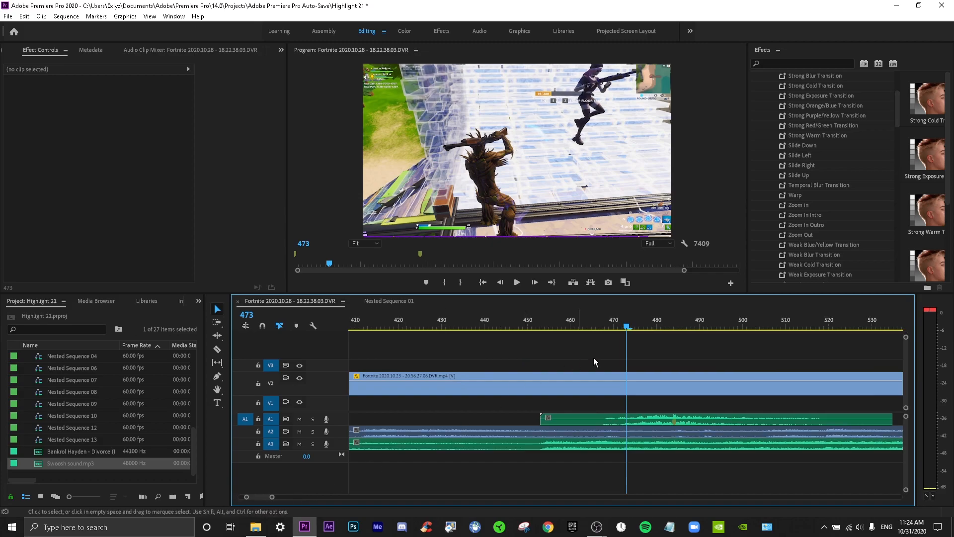
{"action": "key", "text": "space"}
{"action": "left_click", "coordinate": [651, 321]}
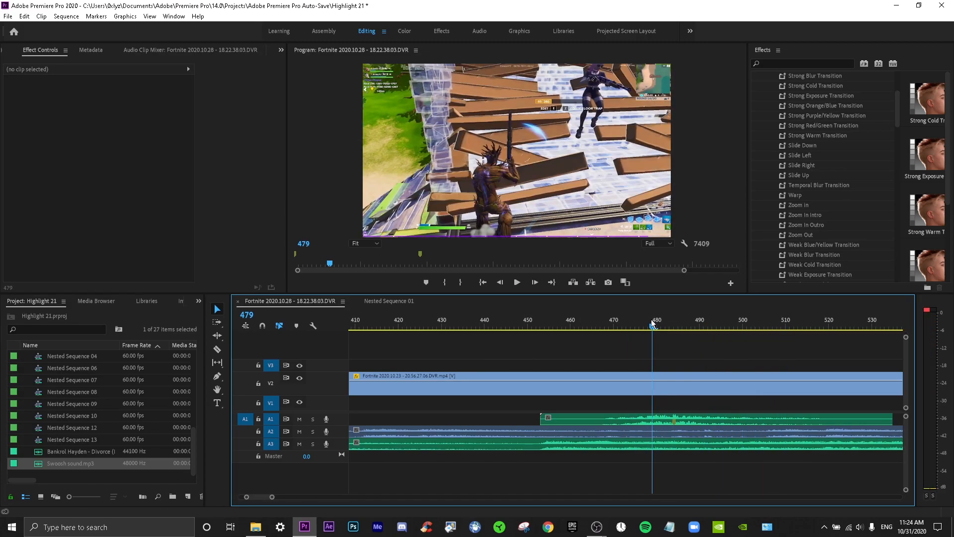
{"action": "left_click_drag", "start_coordinate": [652, 321], "coordinate": [675, 320]}
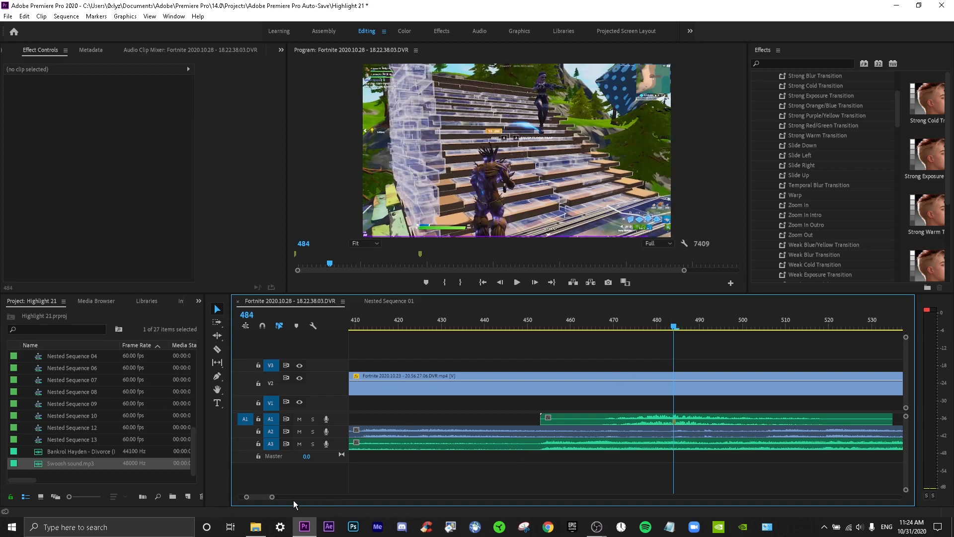
Step: Turn on timeline snapping, align the Swoosh sound's marker with the start of the first nested clip, and play it from frame 569
{"action": "left_click_drag", "start_coordinate": [272, 499], "coordinate": [302, 500]}
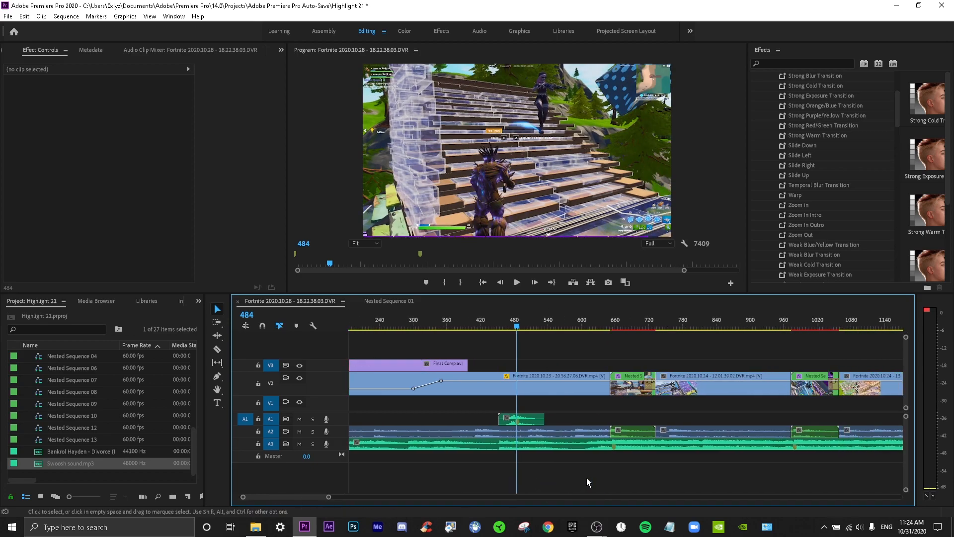
{"action": "left_click_drag", "start_coordinate": [554, 321], "coordinate": [567, 320]}
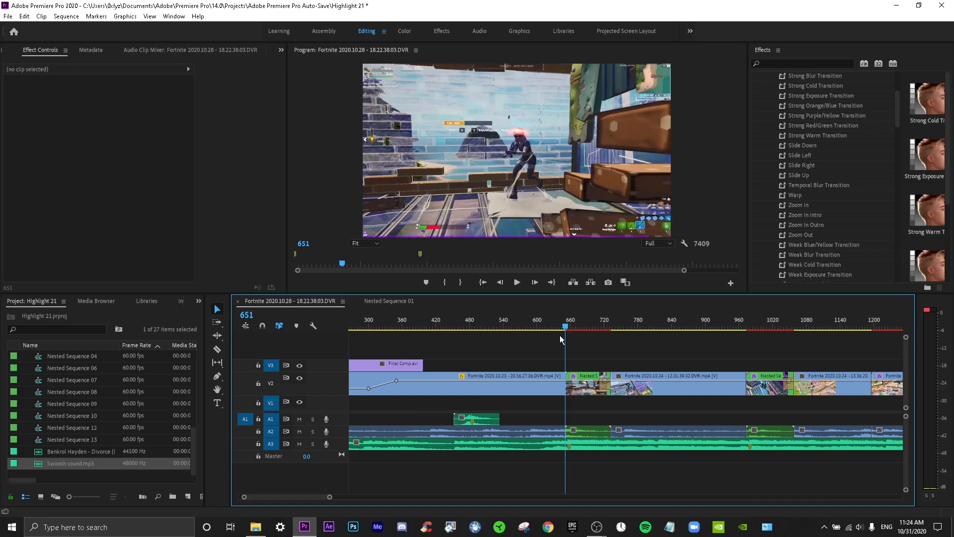
{"action": "left_click_drag", "start_coordinate": [471, 420], "coordinate": [565, 423]}
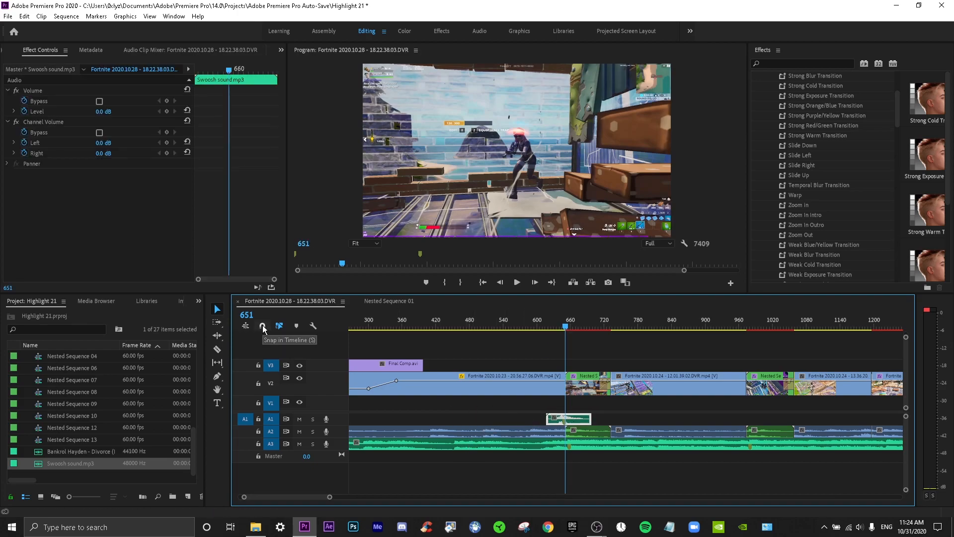
{"action": "left_click", "coordinate": [263, 326]}
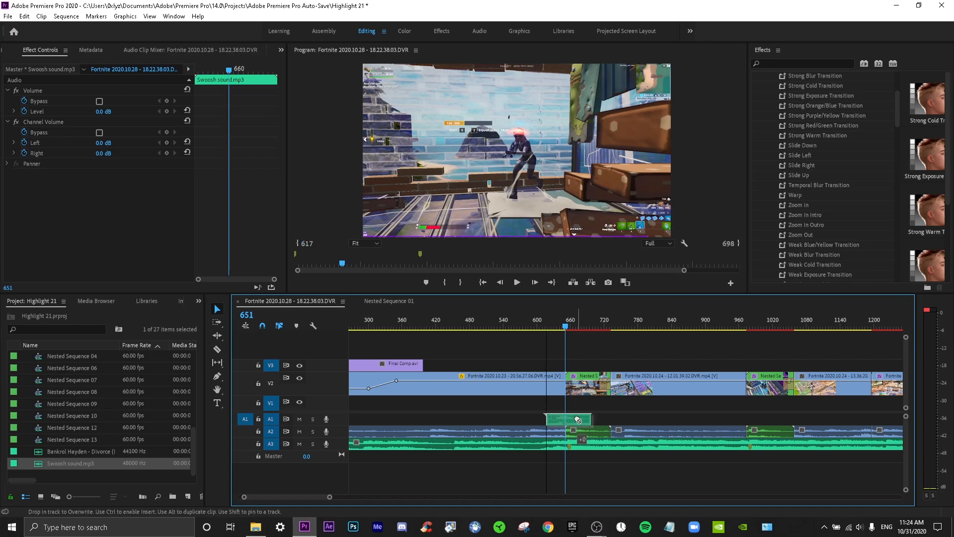
{"action": "left_click_drag", "start_coordinate": [578, 321], "coordinate": [519, 320]}
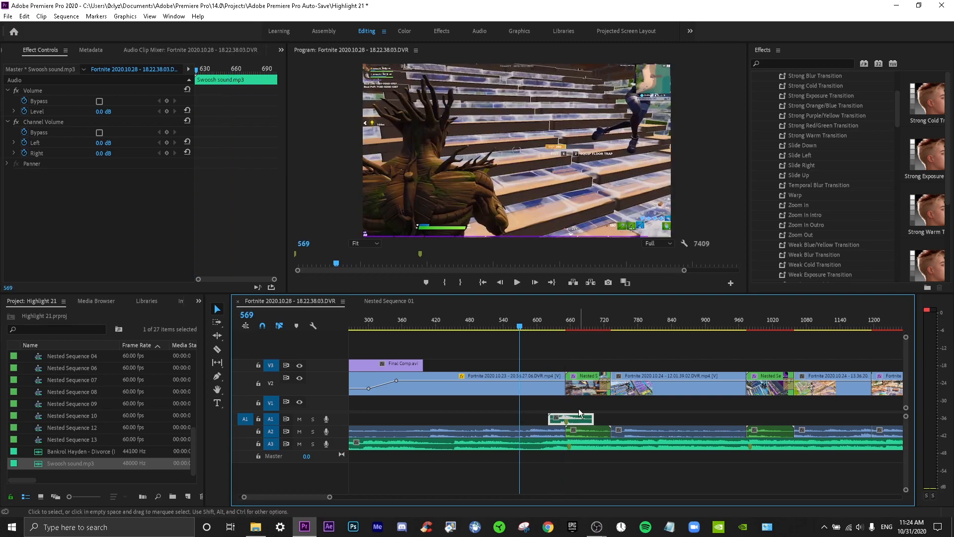
{"action": "key", "text": "space"}
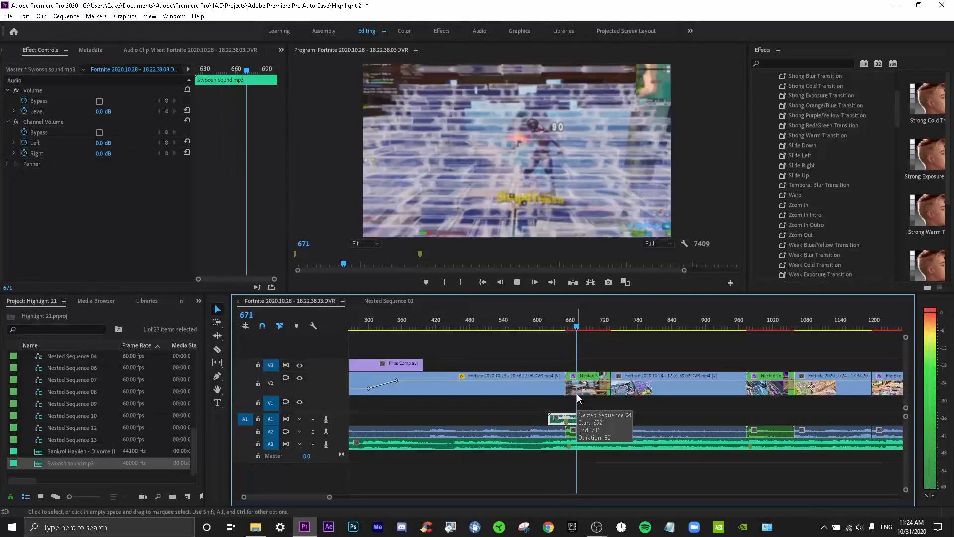
{"action": "key", "text": "space"}
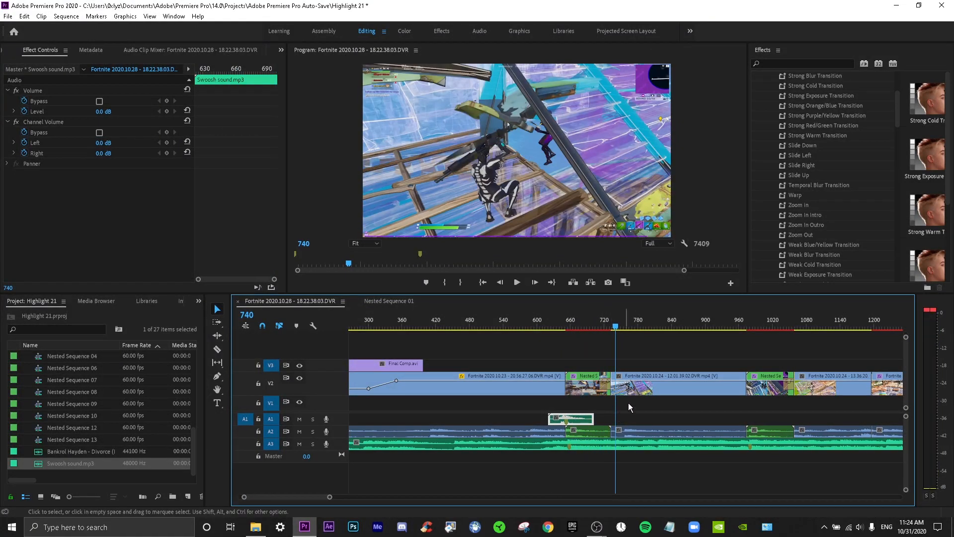
Step: Paste a copy of Swoosh sound on A1, align its marker with the start of the second nested clip, and play it
{"action": "left_click_drag", "start_coordinate": [638, 323], "coordinate": [685, 328]}
{"action": "scroll", "coordinate": [720, 419], "scroll_direction": "down", "scroll_amount": 1}
{"action": "scroll", "coordinate": [715, 417], "scroll_direction": "down", "scroll_amount": 2}
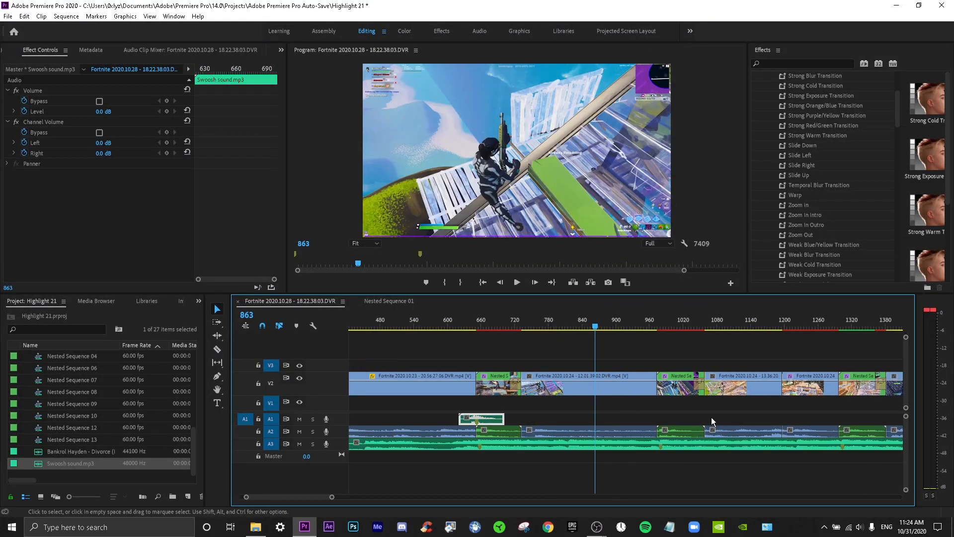
{"action": "key", "text": "ctrl+v"}
{"action": "left_click_drag", "start_coordinate": [631, 421], "coordinate": [671, 421]}
{"action": "key", "text": "space"}
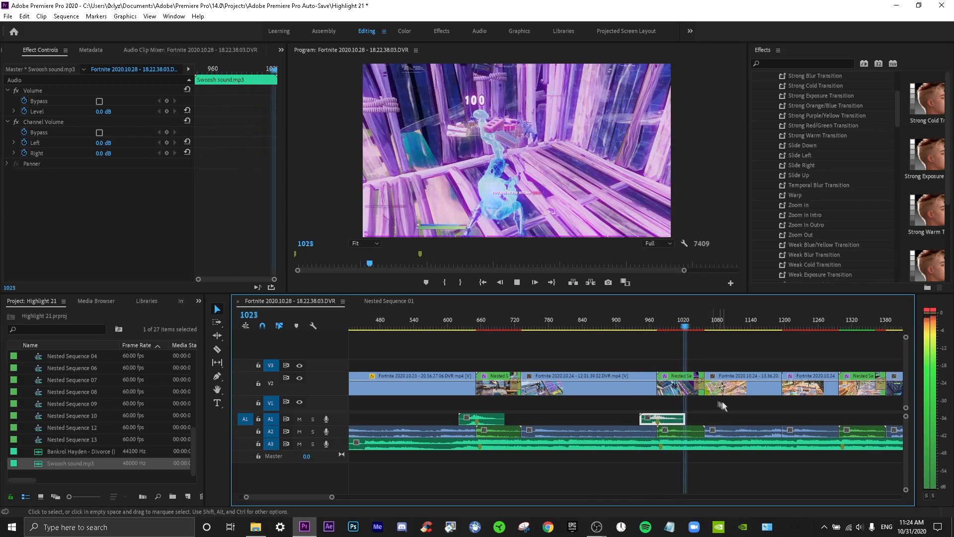
Step: Hide track V2 and place Swoosh sound copies on A1 with their markers at the starts of the third and fourth nested clips
{"action": "scroll", "coordinate": [722, 404], "scroll_direction": "down", "scroll_amount": 3}
{"action": "key", "text": "space"}
{"action": "key", "text": "space"}
{"action": "key", "text": "space"}
{"action": "left_click_drag", "start_coordinate": [739, 324], "coordinate": [720, 321]}
{"action": "key", "text": "ctrl+v"}
{"action": "key", "text": "space"}
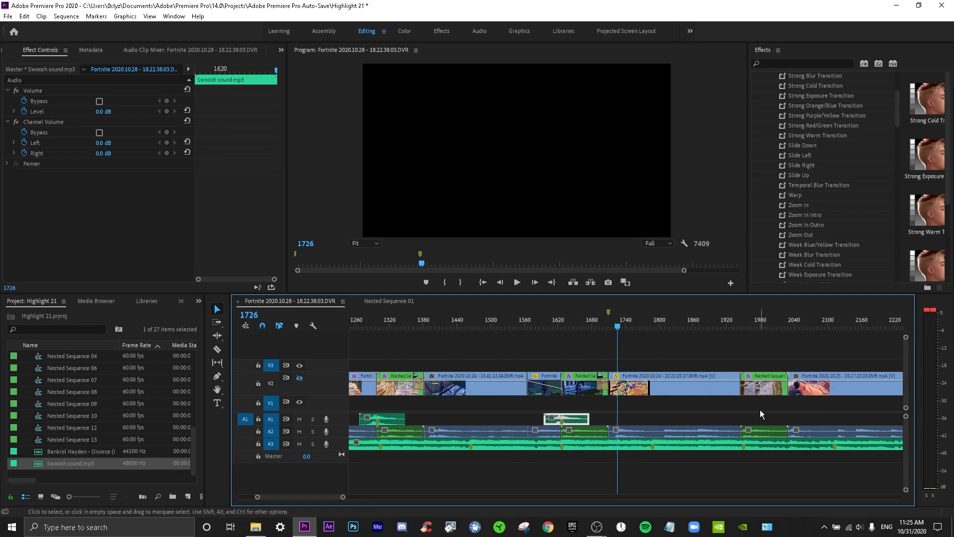
Step: Place a Swoosh sound copy on A1 with its marker at the start of the fifth nested clip and play it from frame 1808
{"action": "left_click_drag", "start_coordinate": [647, 420], "coordinate": [750, 420]}
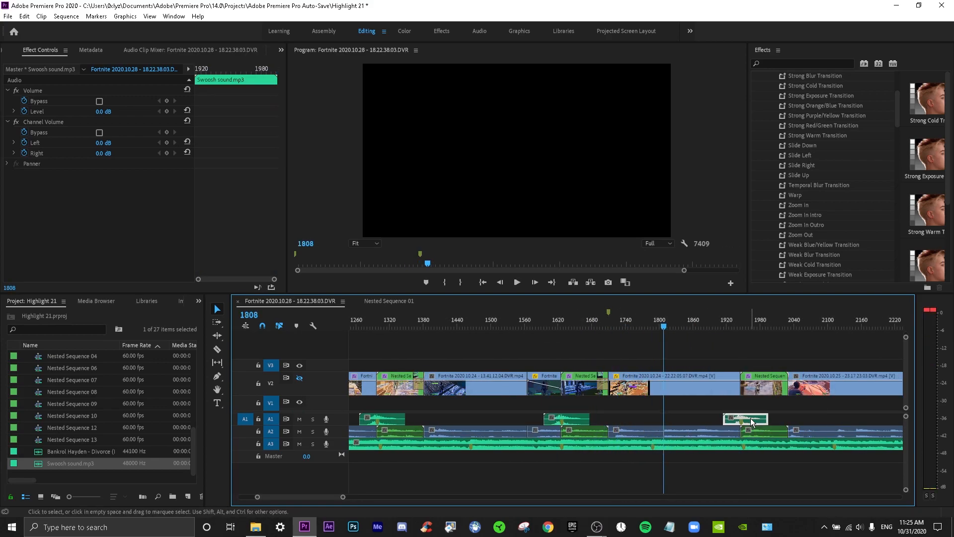
{"action": "key", "text": "space"}
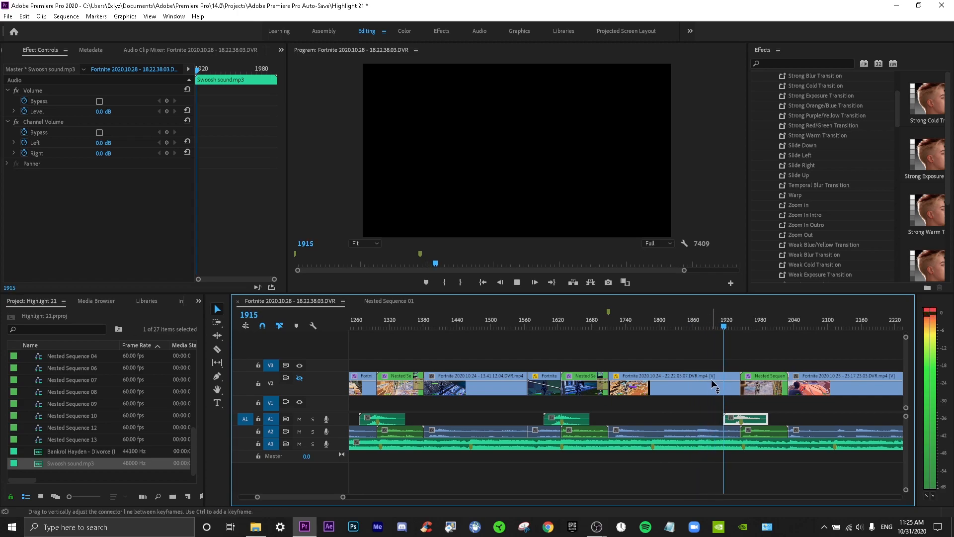
{"action": "key", "text": "space"}
{"action": "scroll", "coordinate": [805, 400], "scroll_direction": "down", "scroll_amount": 2}
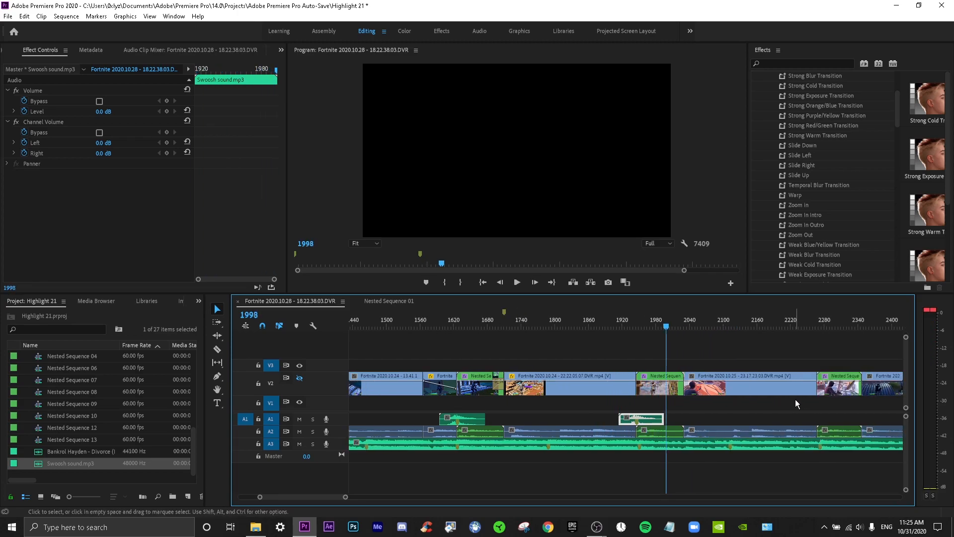
Step: Place the playhead at frame 1595, save the project, and make track V2 visible again
{"action": "scroll", "coordinate": [780, 397], "scroll_direction": "up", "scroll_amount": 2}
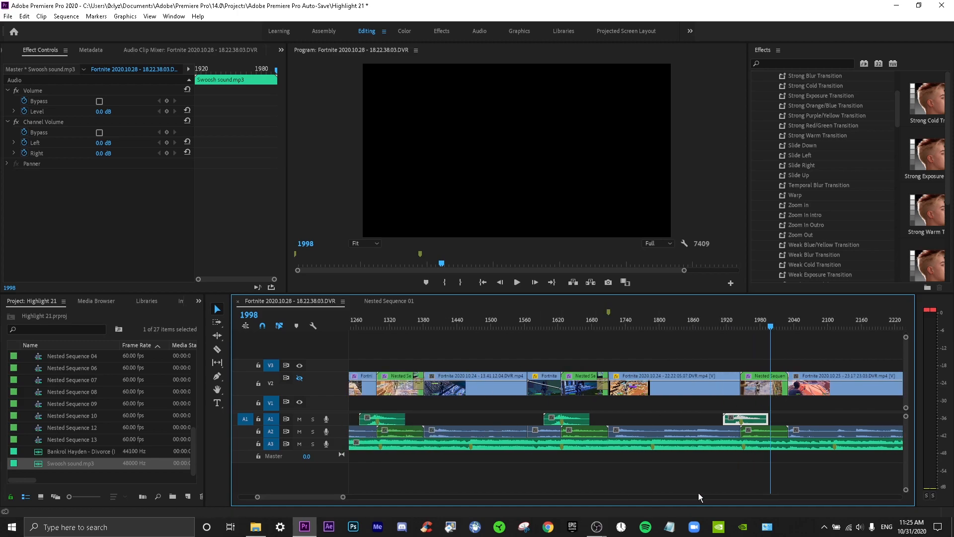
{"action": "scroll", "coordinate": [700, 490], "scroll_direction": "down", "scroll_amount": 4}
{"action": "scroll", "coordinate": [704, 482], "scroll_direction": "up", "scroll_amount": 5}
{"action": "scroll", "coordinate": [703, 481], "scroll_direction": "up", "scroll_amount": 2}
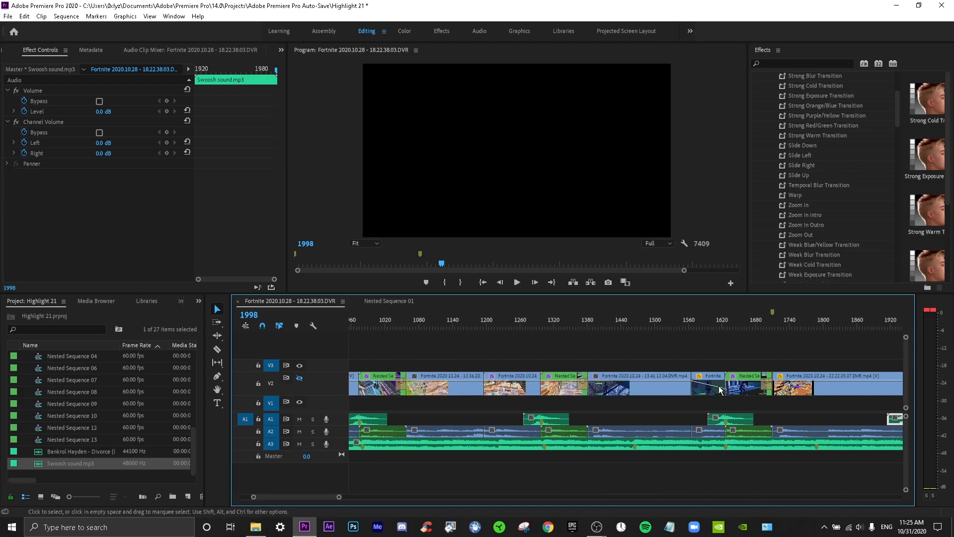
{"action": "left_click", "coordinate": [773, 321]}
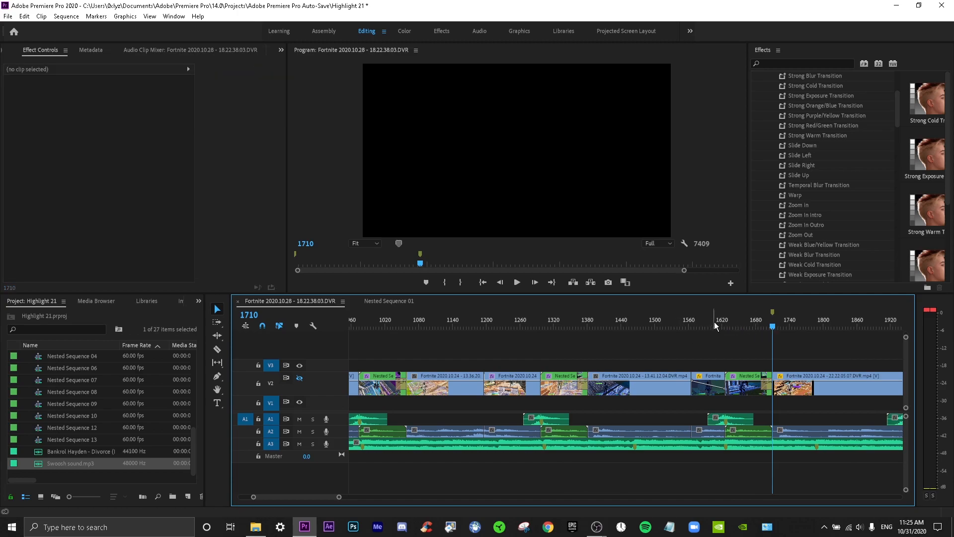
{"action": "left_click_drag", "start_coordinate": [691, 324], "coordinate": [709, 326]}
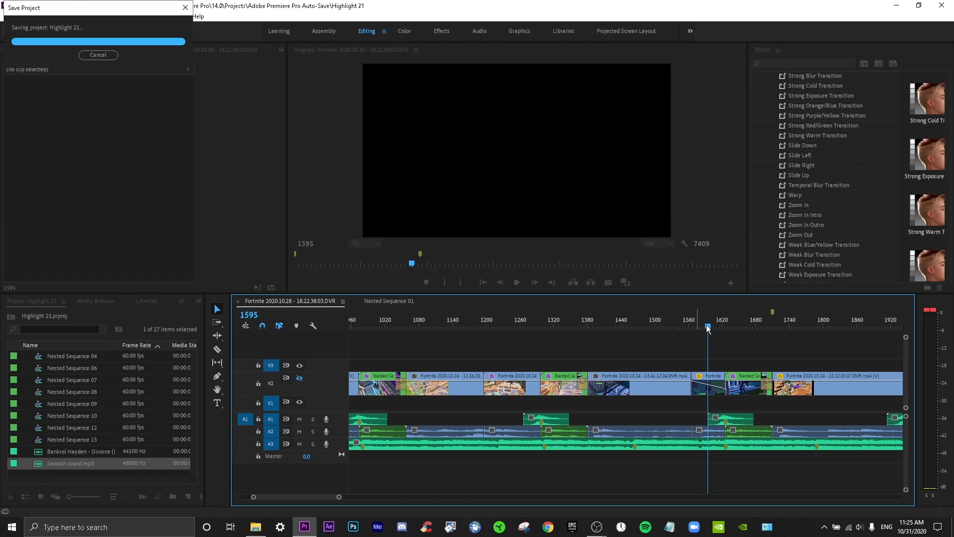
{"action": "left_click_drag", "start_coordinate": [340, 497], "coordinate": [399, 497]}
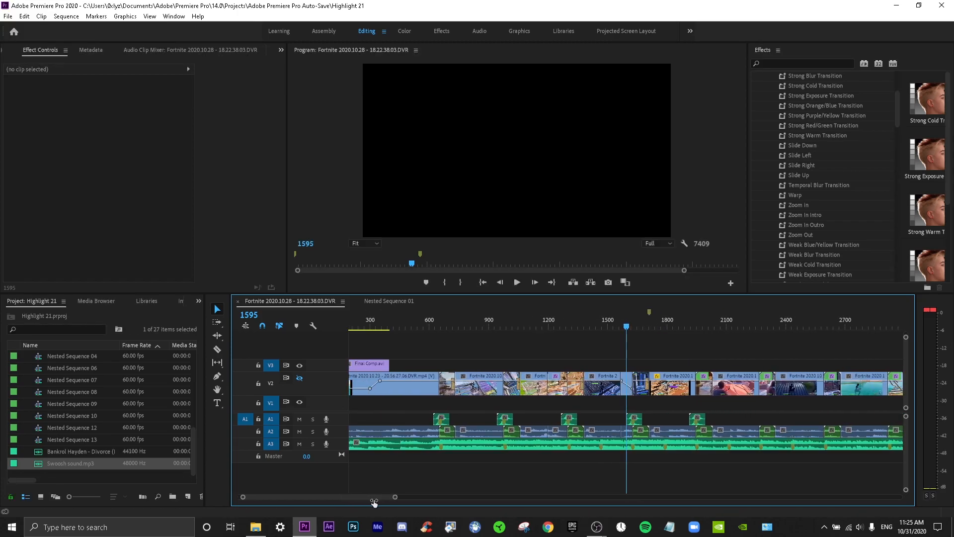
{"action": "left_click", "coordinate": [300, 378]}
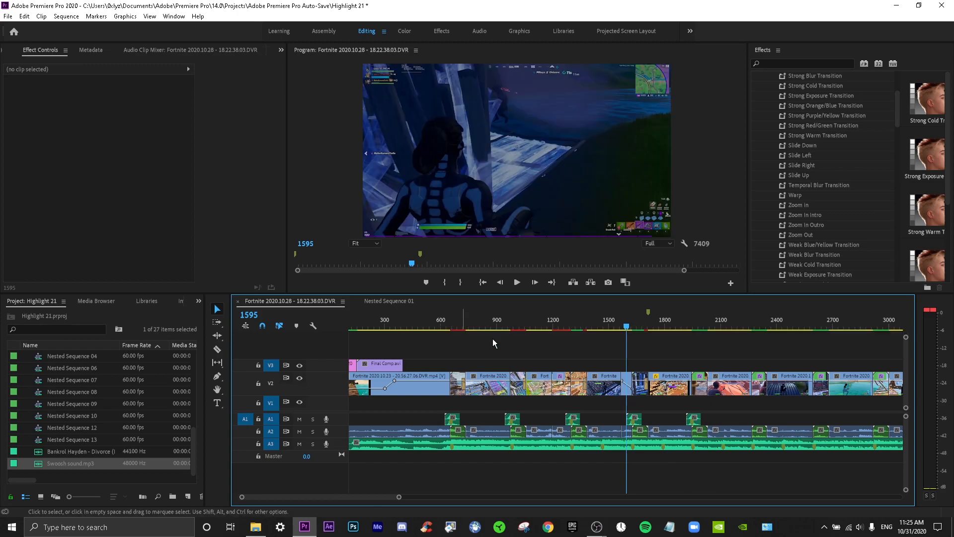
Step: Find the presets matching "cc" and apply GOD CC from the GOD folder to the V2 clip at frame 1464
{"action": "left_click", "coordinate": [799, 63]}
{"action": "type", "text": "cc"}
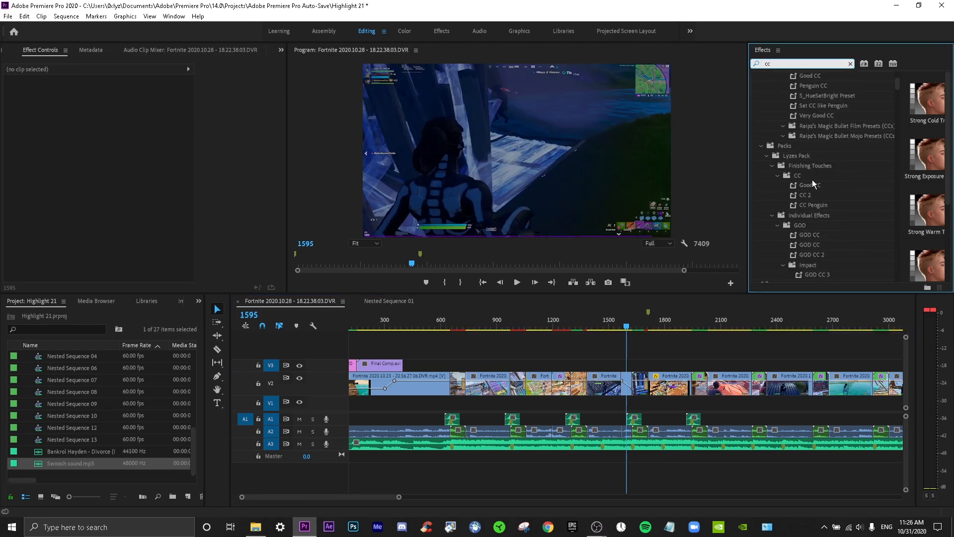
{"action": "left_click", "coordinate": [819, 234]}
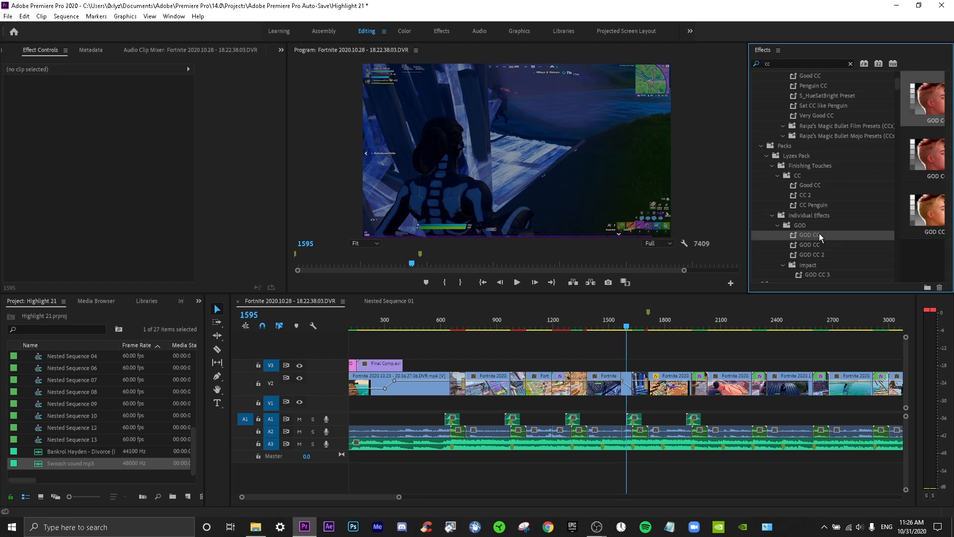
{"action": "left_click", "coordinate": [606, 327]}
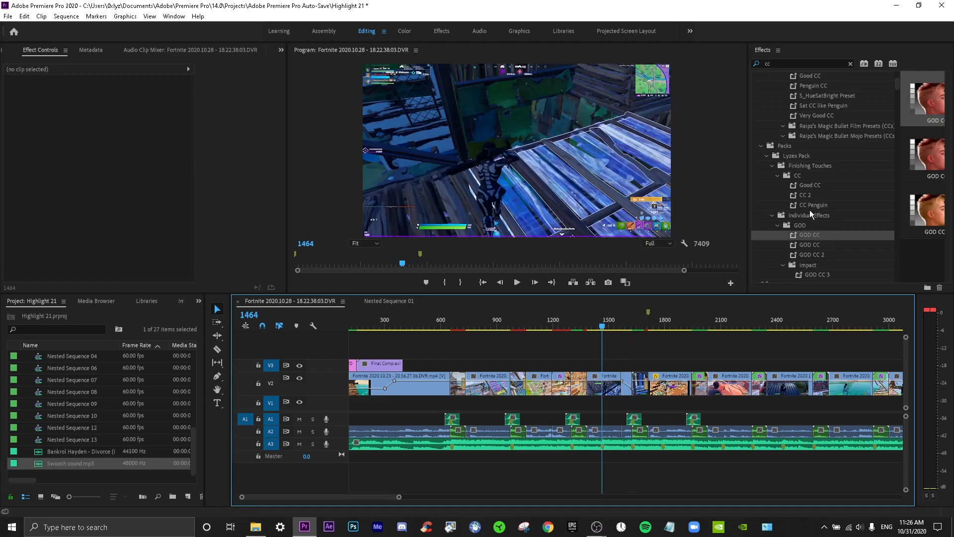
{"action": "left_click_drag", "start_coordinate": [810, 235], "coordinate": [608, 390]}
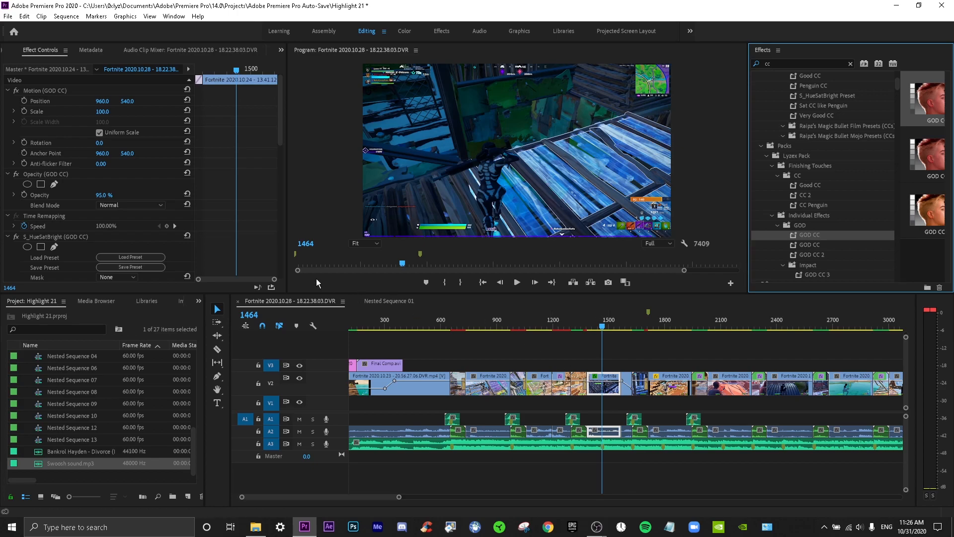
{"action": "scroll", "coordinate": [235, 248], "scroll_direction": "down", "scroll_amount": 8}
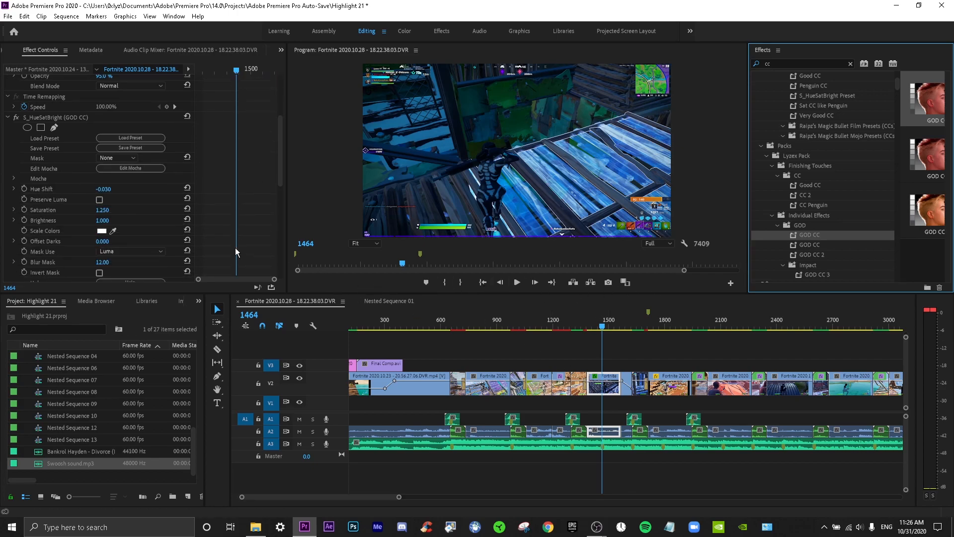
Step: Try the GOD CC preset on the V2 clip at frame 1115, review its effect settings, and undo it
{"action": "left_click", "coordinate": [537, 327]}
{"action": "left_click_drag", "start_coordinate": [805, 236], "coordinate": [539, 383]}
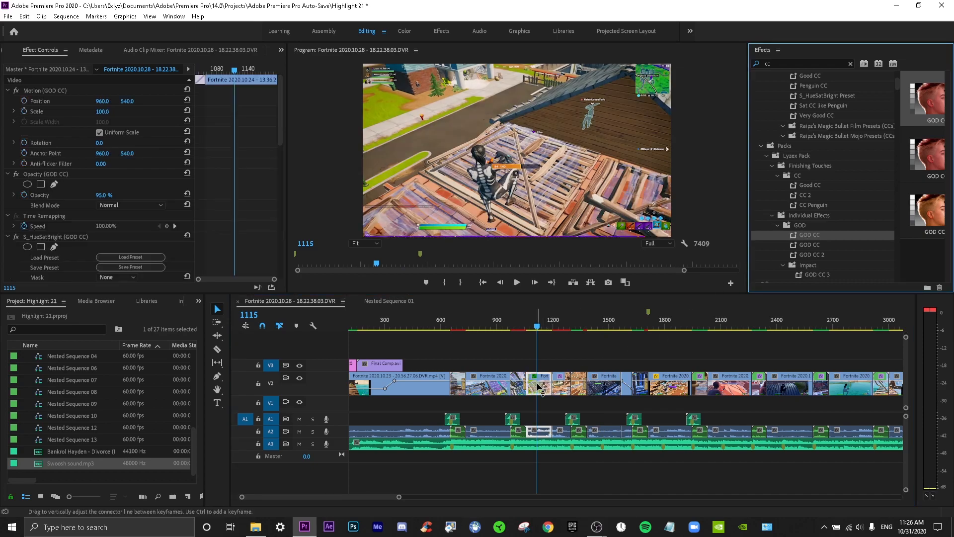
{"action": "scroll", "coordinate": [252, 233], "scroll_direction": "down", "scroll_amount": 5}
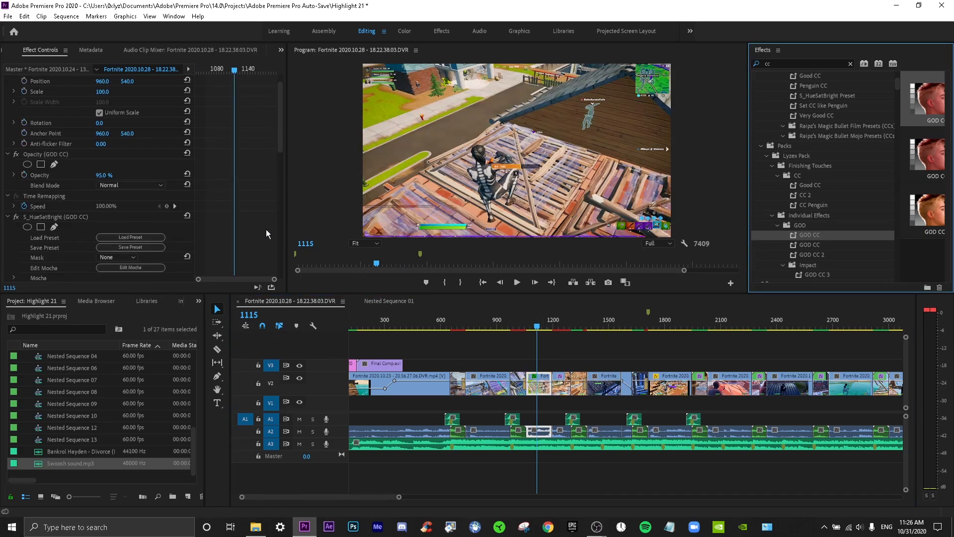
{"action": "scroll", "coordinate": [266, 233], "scroll_direction": "down", "scroll_amount": 2}
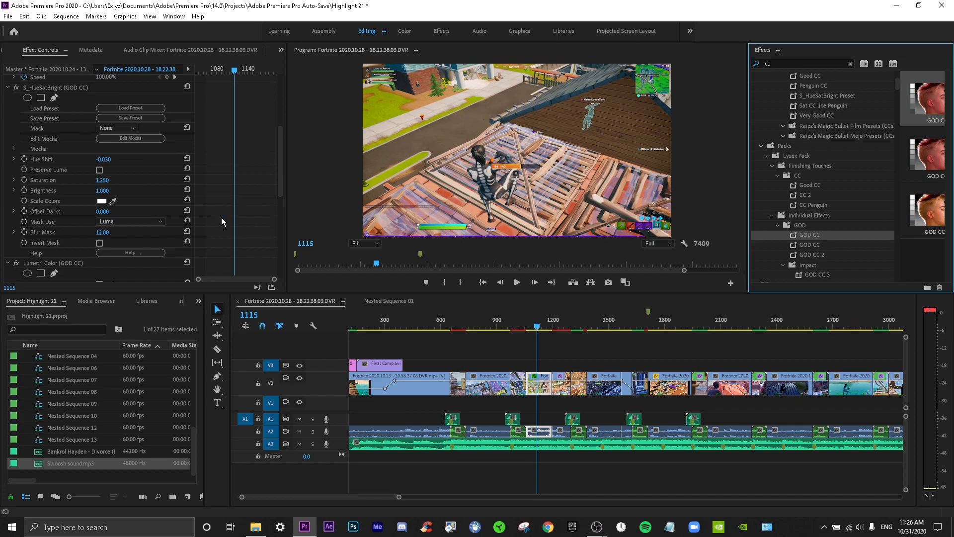
{"action": "scroll", "coordinate": [22, 129], "scroll_direction": "up", "scroll_amount": 1}
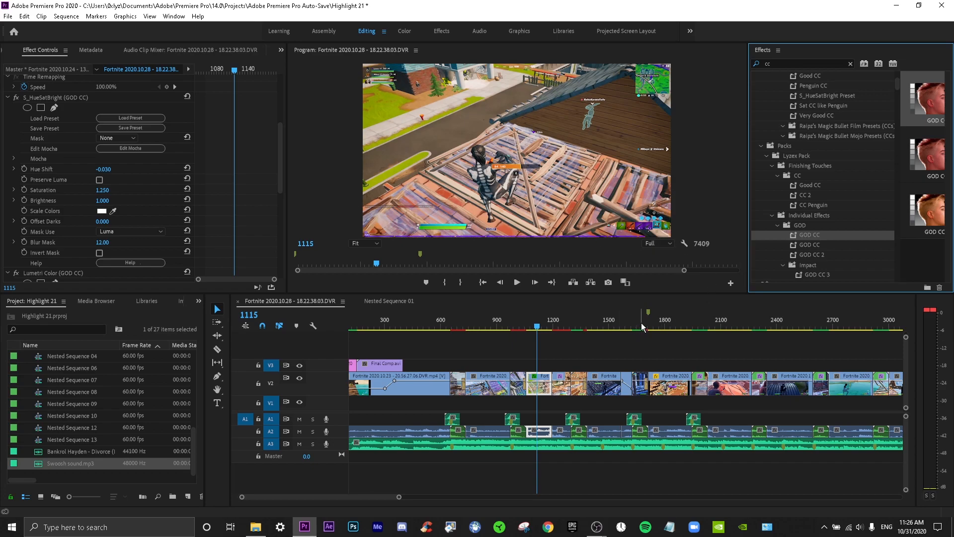
{"action": "key", "text": "ctrl+z"}
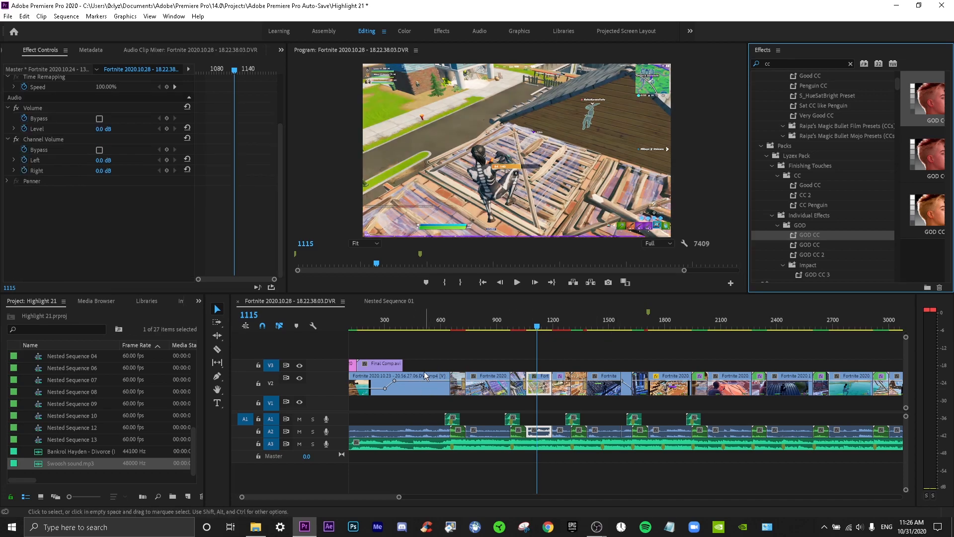
Step: Apply the GOD CC preset to all V2 clips from the first one up to about frame 1700 and play the result
{"action": "left_click", "coordinate": [417, 501]}
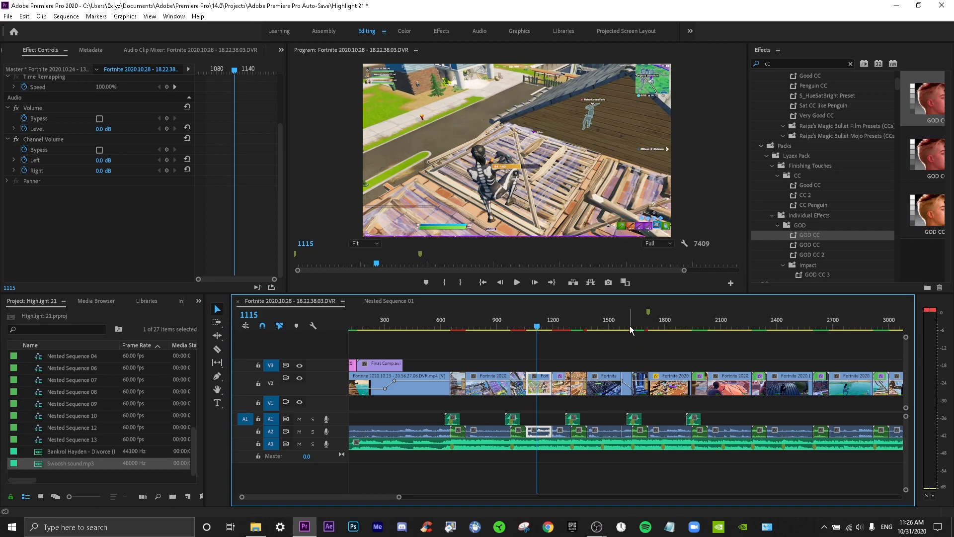
{"action": "scroll", "coordinate": [798, 198], "scroll_direction": "up", "scroll_amount": 4}
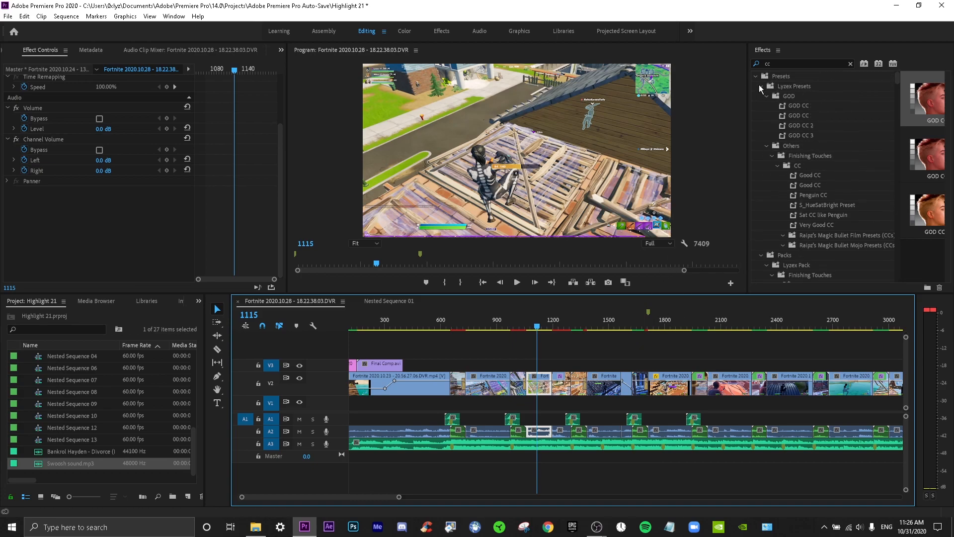
{"action": "scroll", "coordinate": [803, 171], "scroll_direction": "down", "scroll_amount": 5}
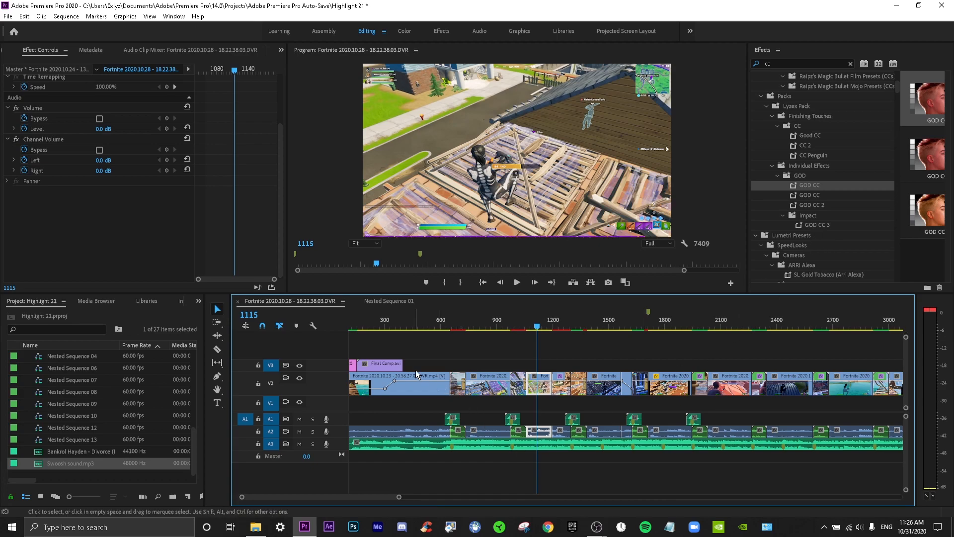
{"action": "left_click_drag", "start_coordinate": [419, 363], "coordinate": [647, 400]}
{"action": "left_click_drag", "start_coordinate": [813, 186], "coordinate": [641, 389]}
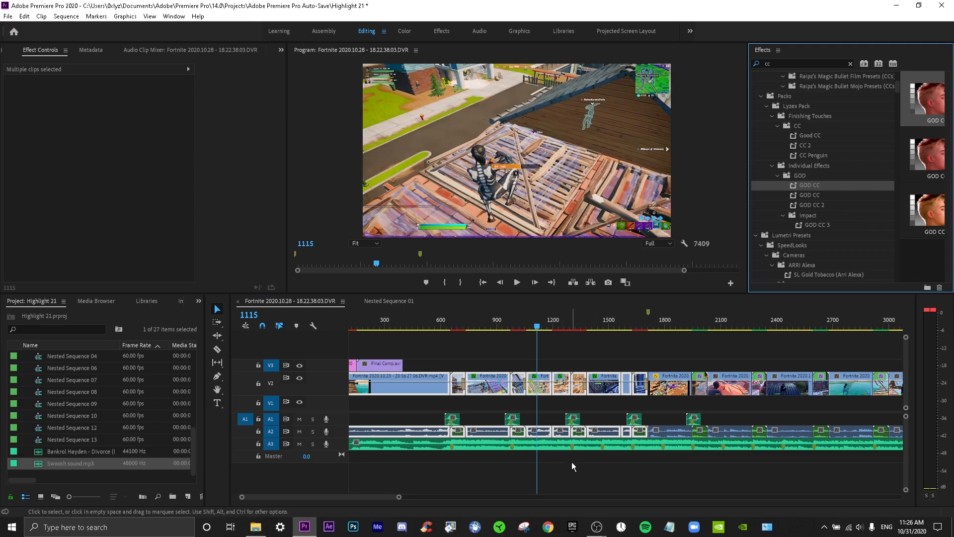
{"action": "left_click", "coordinate": [417, 329]}
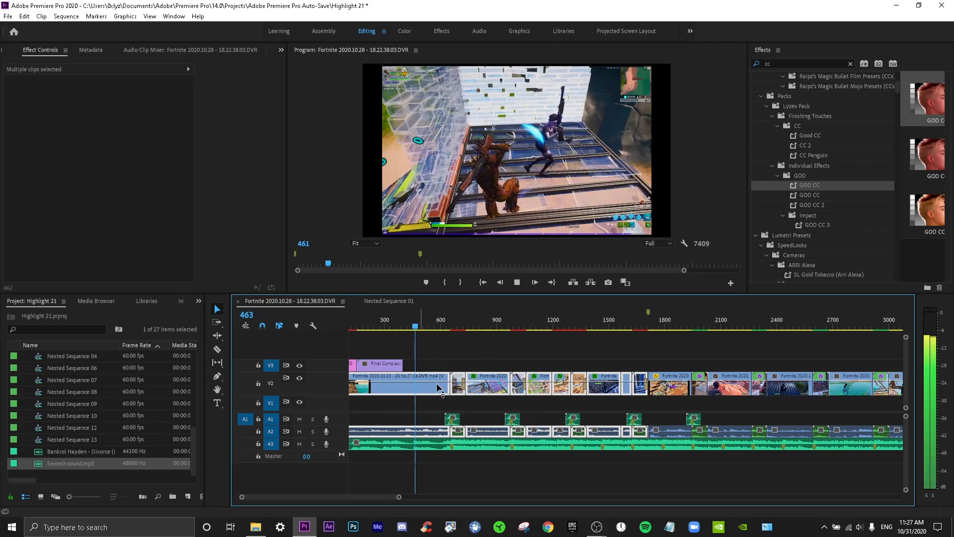
{"action": "key", "text": "space"}
{"action": "key", "text": "space"}
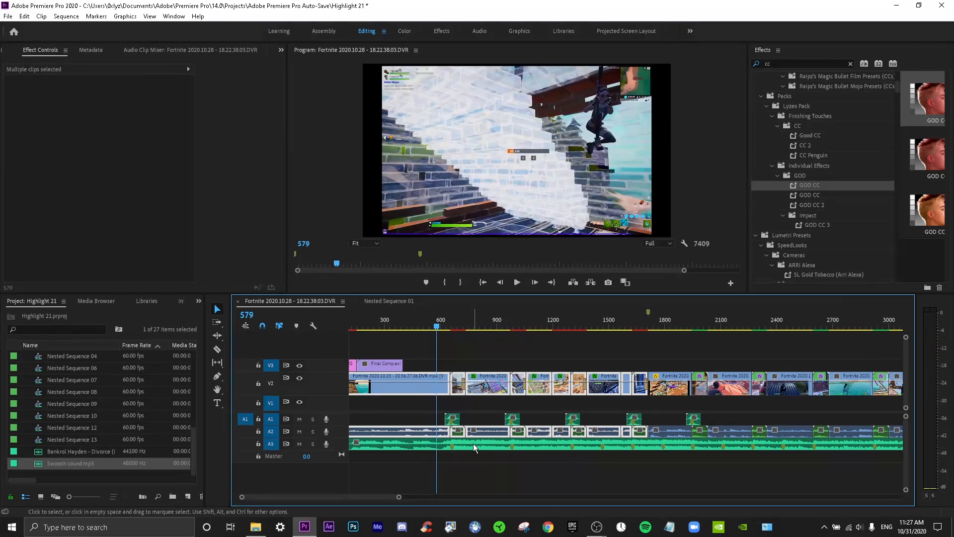
Step: Find the 115 Stretch preset, apply it to the first V2 clip, and play the sequence from frame 481
{"action": "left_click_drag", "start_coordinate": [475, 326], "coordinate": [425, 336]}
{"action": "left_click", "coordinate": [488, 349]}
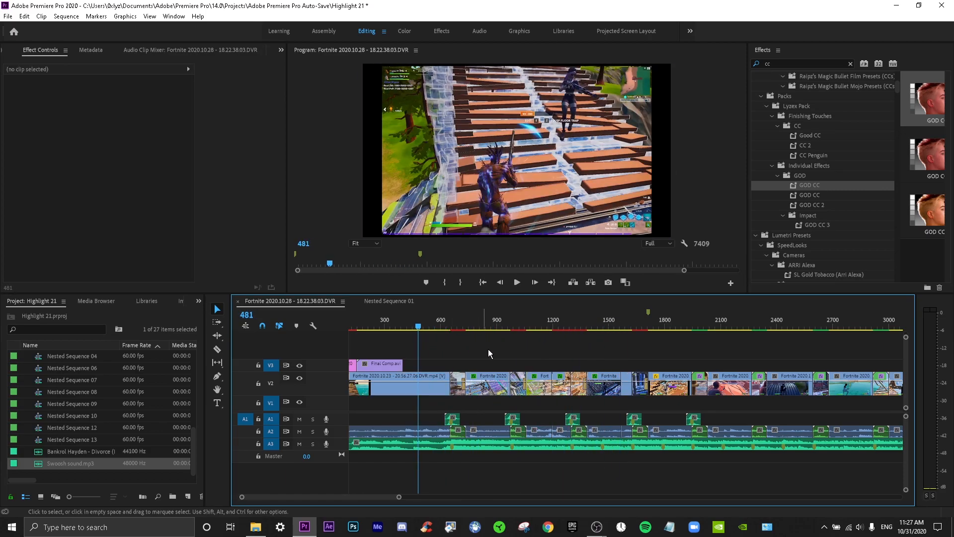
{"action": "left_click_drag", "start_coordinate": [789, 64], "coordinate": [701, 76]}
{"action": "type", "text": "115"}
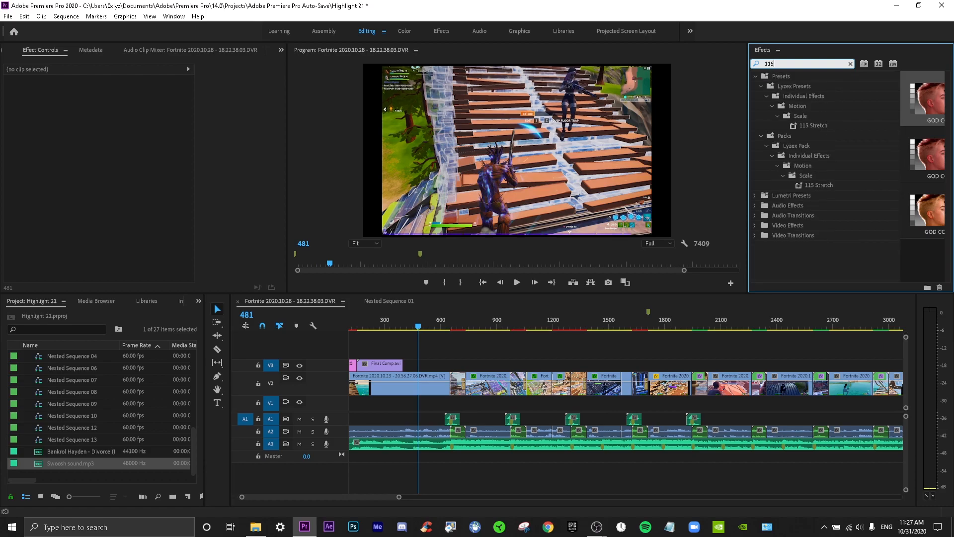
{"action": "left_click_drag", "start_coordinate": [613, 319], "coordinate": [430, 385]}
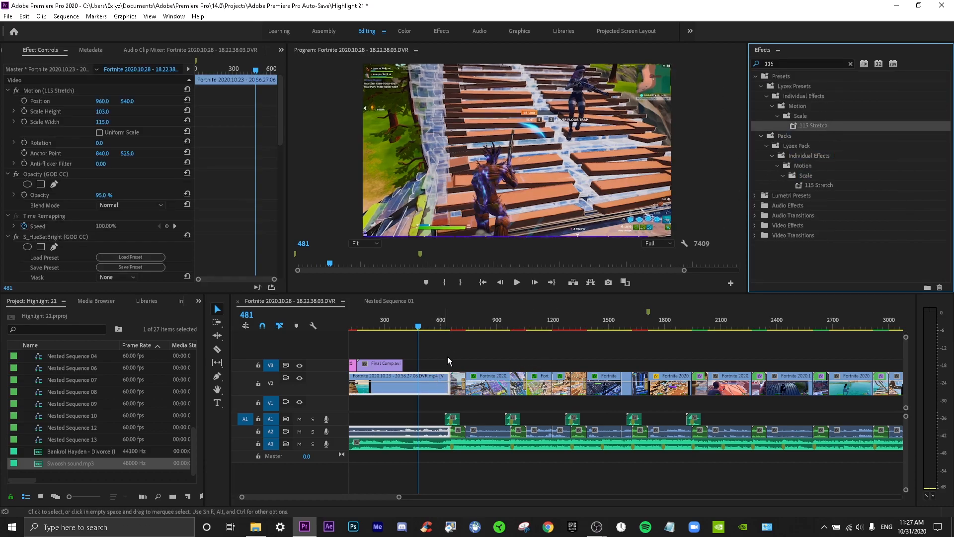
{"action": "key", "text": "space"}
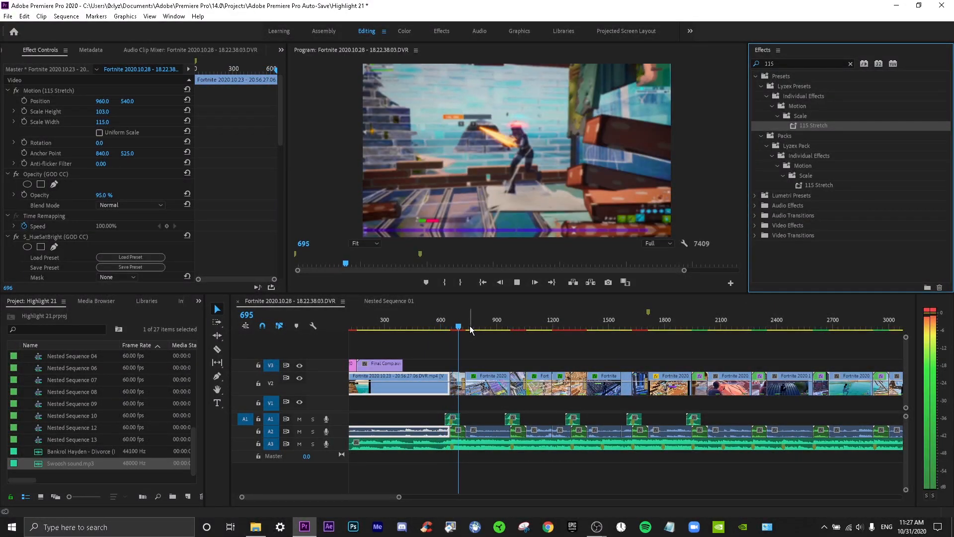
{"action": "left_click", "coordinate": [476, 328]}
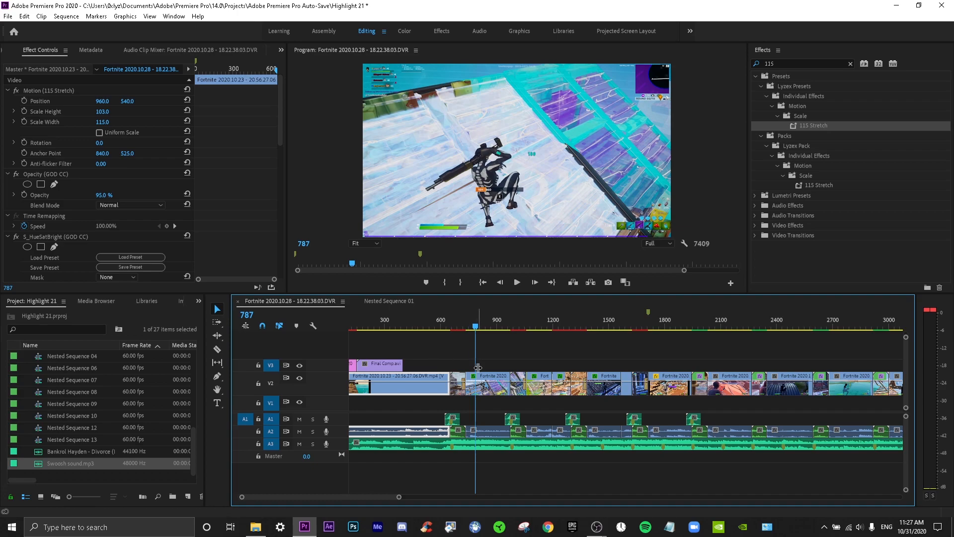
{"action": "left_click", "coordinate": [497, 363]}
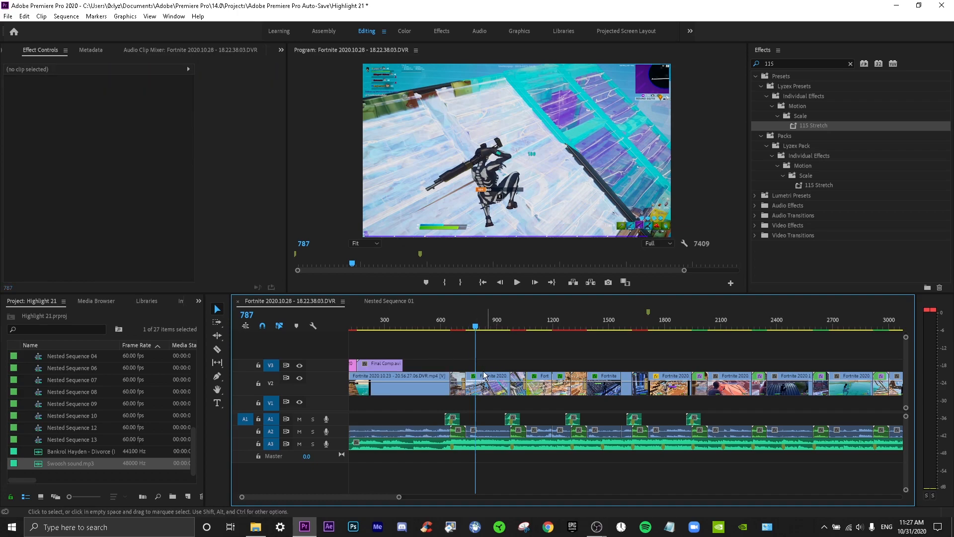
Step: Open the media export settings for the sequence and choose the Best Settings preset with H.264 format
{"action": "left_click_drag", "start_coordinate": [398, 497], "coordinate": [450, 497]}
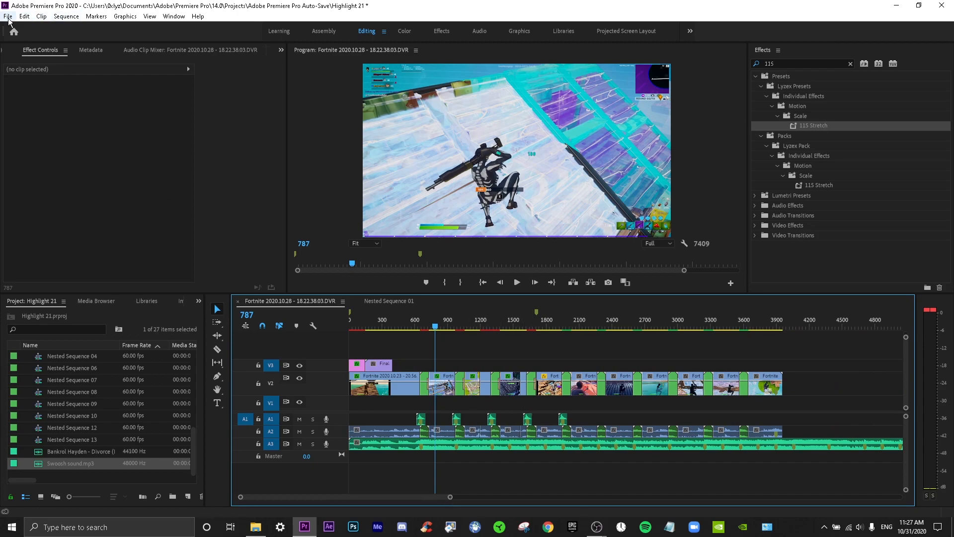
{"action": "key", "text": "alt+f"}
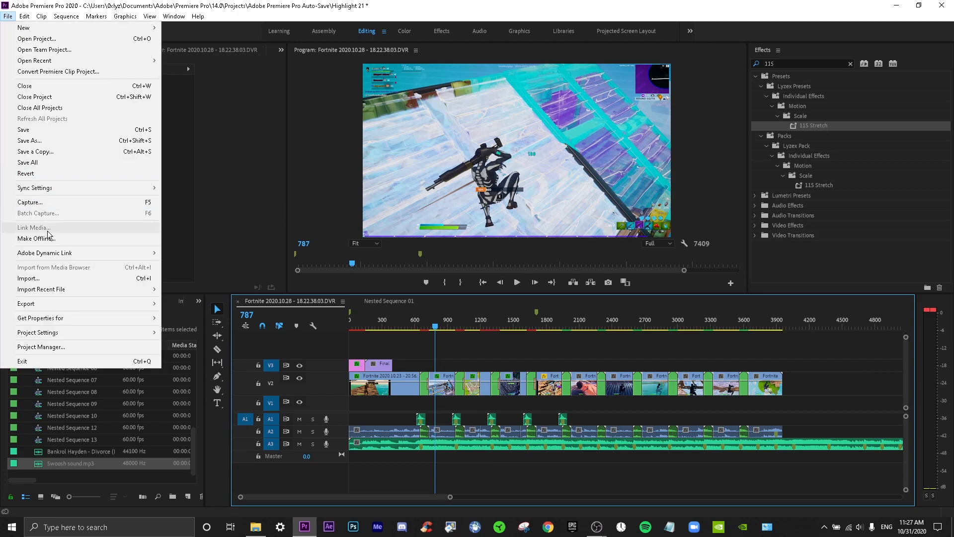
{"action": "mouse_move", "coordinate": [89, 303]}
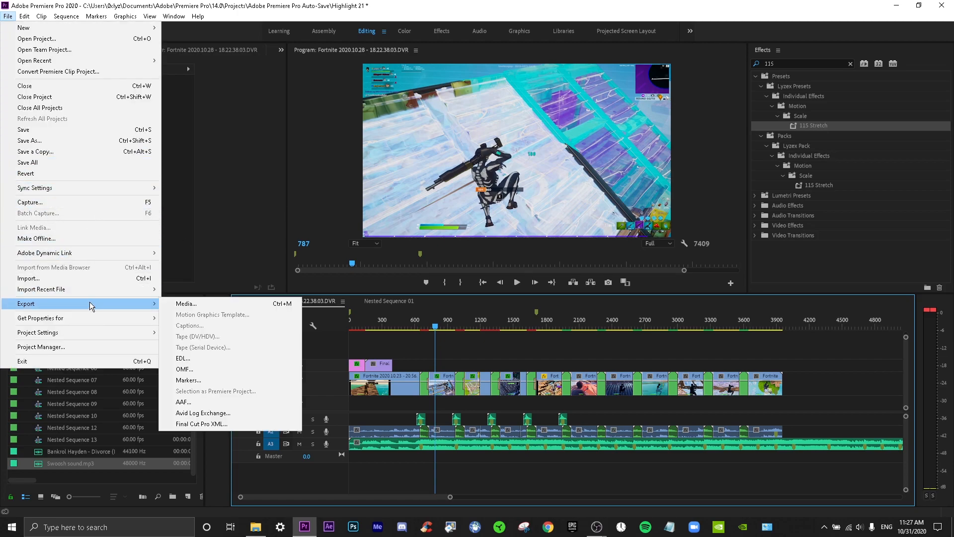
{"action": "left_click", "coordinate": [184, 304]}
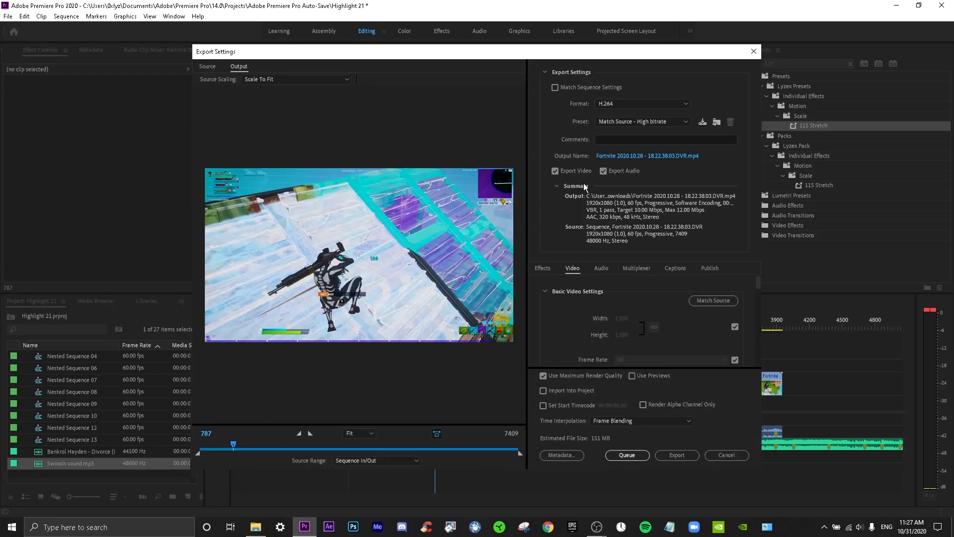
{"action": "left_click", "coordinate": [663, 120]}
{"action": "scroll", "coordinate": [657, 167], "scroll_direction": "up", "scroll_amount": 2}
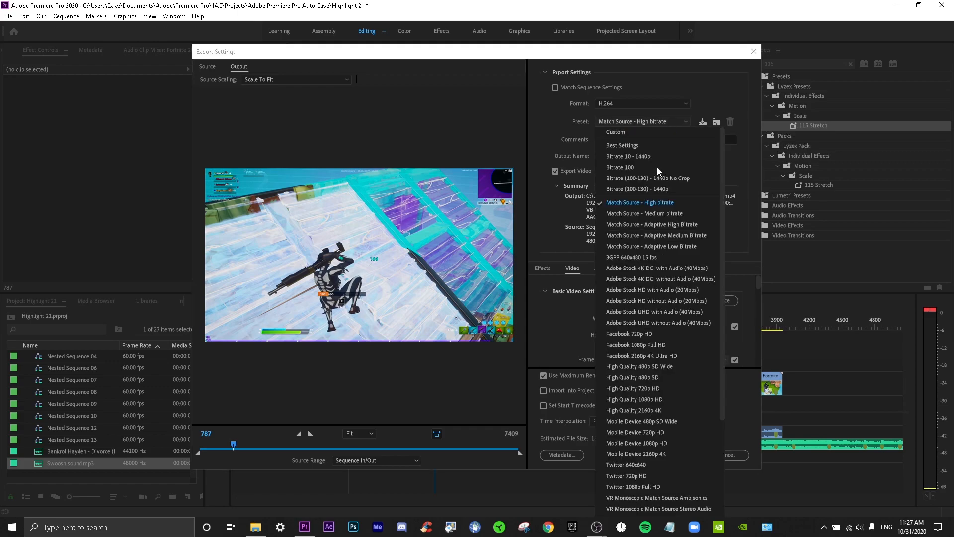
{"action": "left_click", "coordinate": [645, 144]}
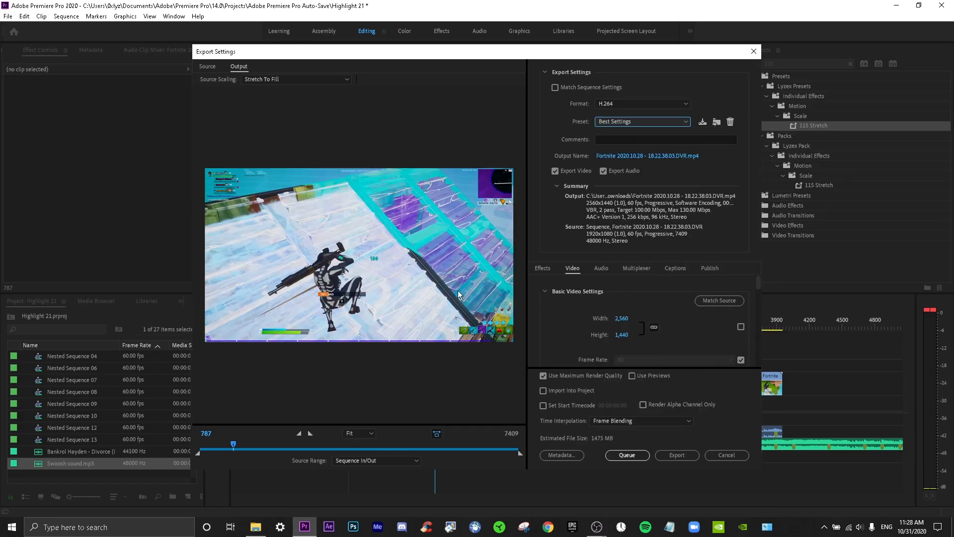
{"action": "scroll", "coordinate": [666, 292], "scroll_direction": "down", "scroll_amount": 2}
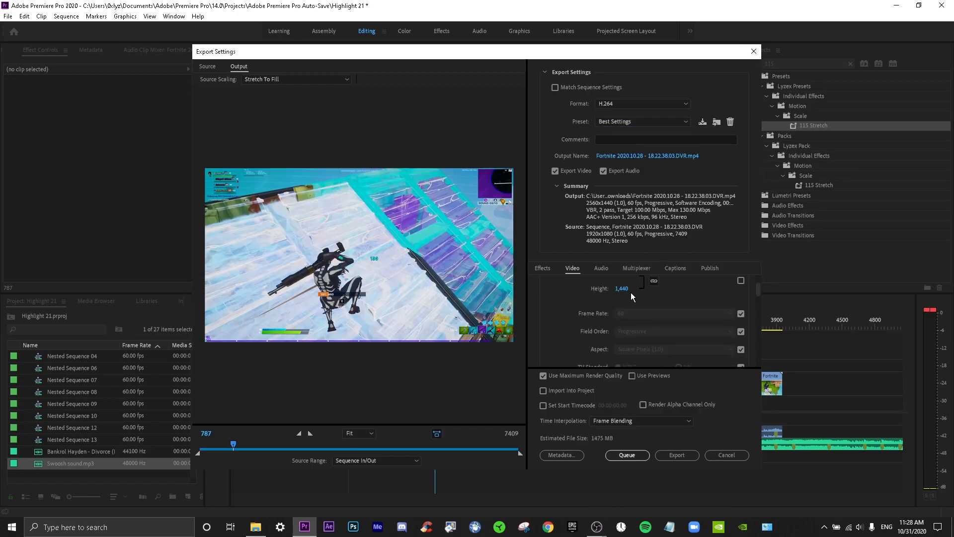
Step: Review the video export settings, covering frame size, frame rate, maximum depth rendering, encoding, bitrate and advanced options
{"action": "scroll", "coordinate": [631, 294], "scroll_direction": "up", "scroll_amount": 2}
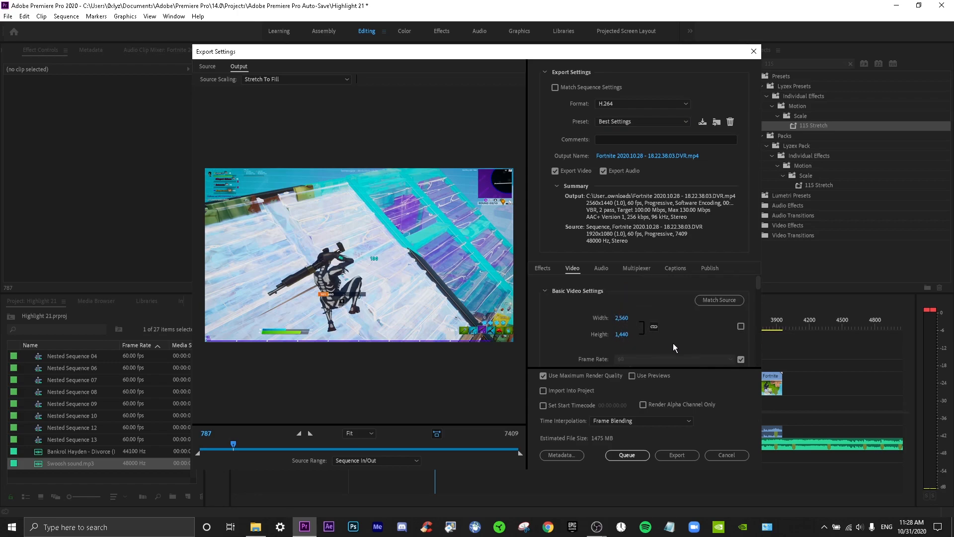
{"action": "scroll", "coordinate": [702, 326], "scroll_direction": "down", "scroll_amount": 2}
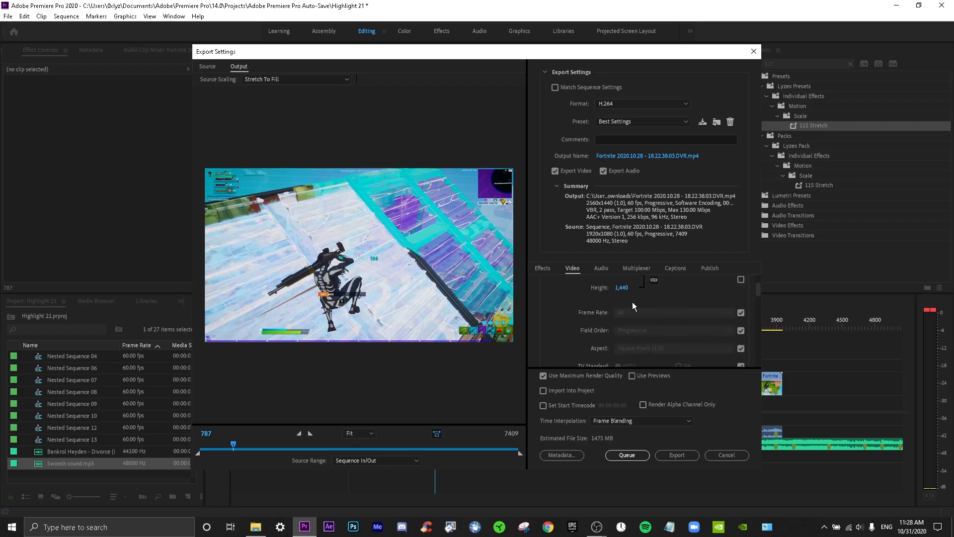
{"action": "scroll", "coordinate": [686, 312], "scroll_direction": "up", "scroll_amount": 2}
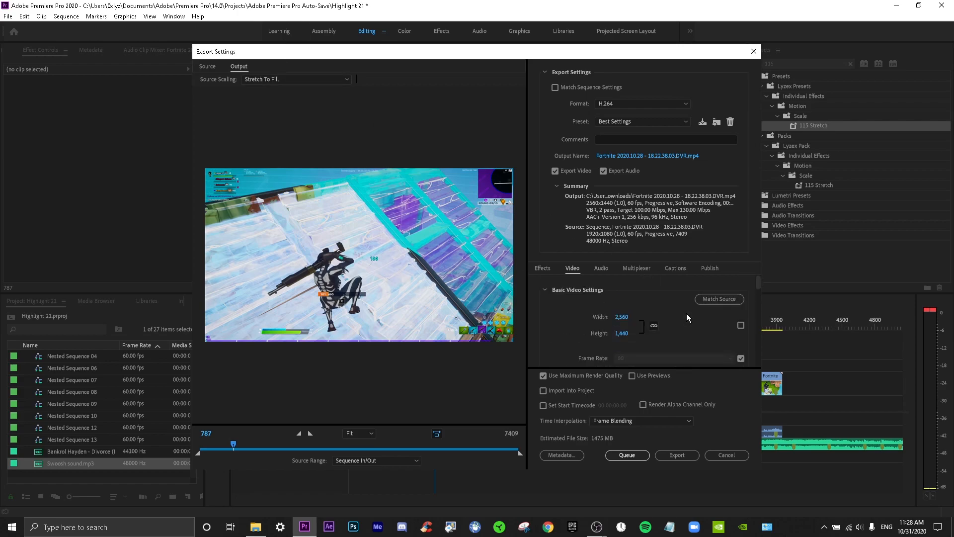
{"action": "scroll", "coordinate": [687, 313], "scroll_direction": "down", "scroll_amount": 2}
{"action": "scroll", "coordinate": [689, 318], "scroll_direction": "down", "scroll_amount": 2}
{"action": "scroll", "coordinate": [693, 320], "scroll_direction": "up", "scroll_amount": 2}
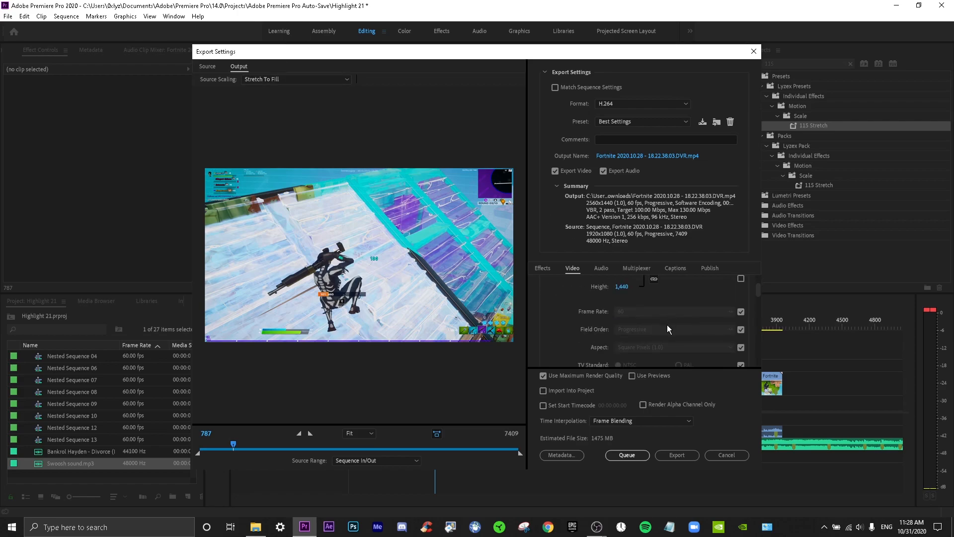
{"action": "scroll", "coordinate": [667, 329], "scroll_direction": "down", "scroll_amount": 2}
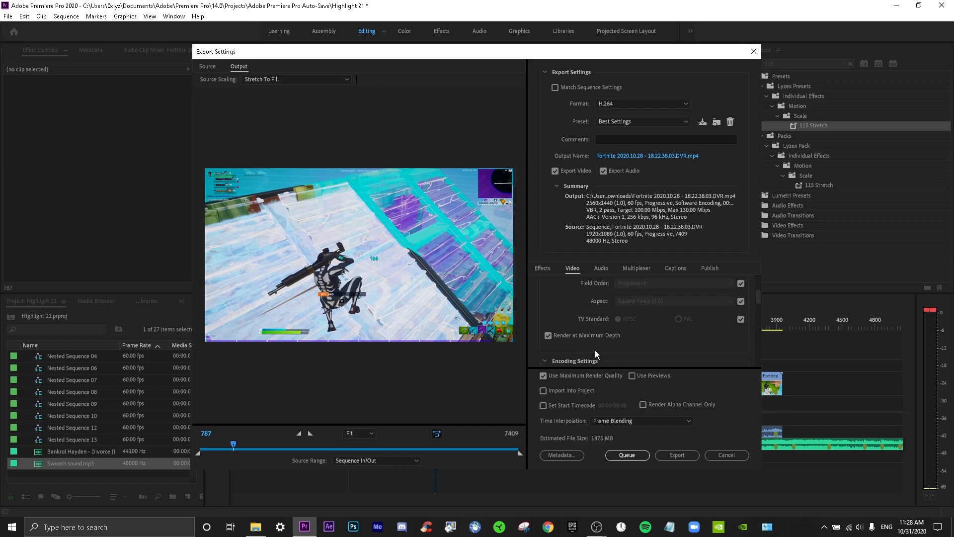
{"action": "scroll", "coordinate": [626, 355], "scroll_direction": "down", "scroll_amount": 2}
{"action": "scroll", "coordinate": [634, 351], "scroll_direction": "down", "scroll_amount": 2}
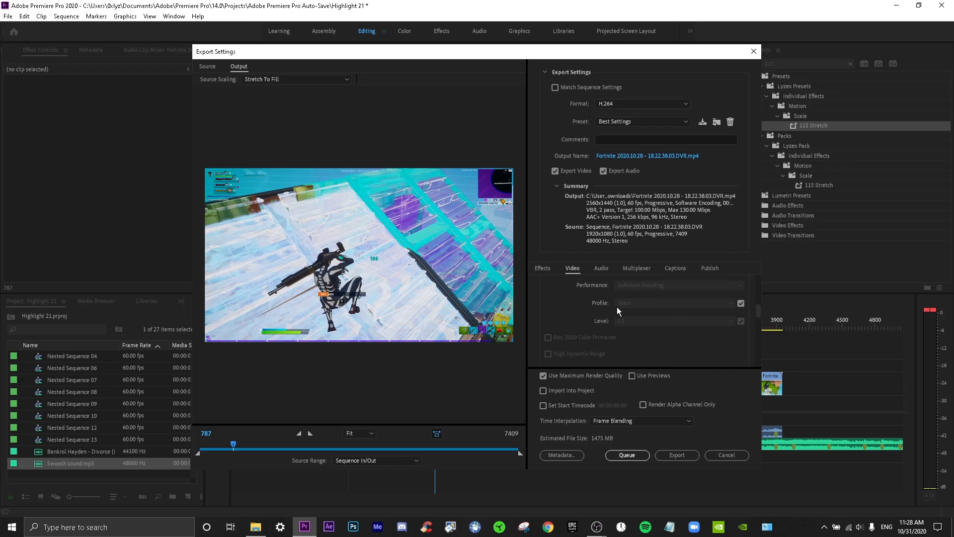
{"action": "scroll", "coordinate": [614, 326], "scroll_direction": "down", "scroll_amount": 6}
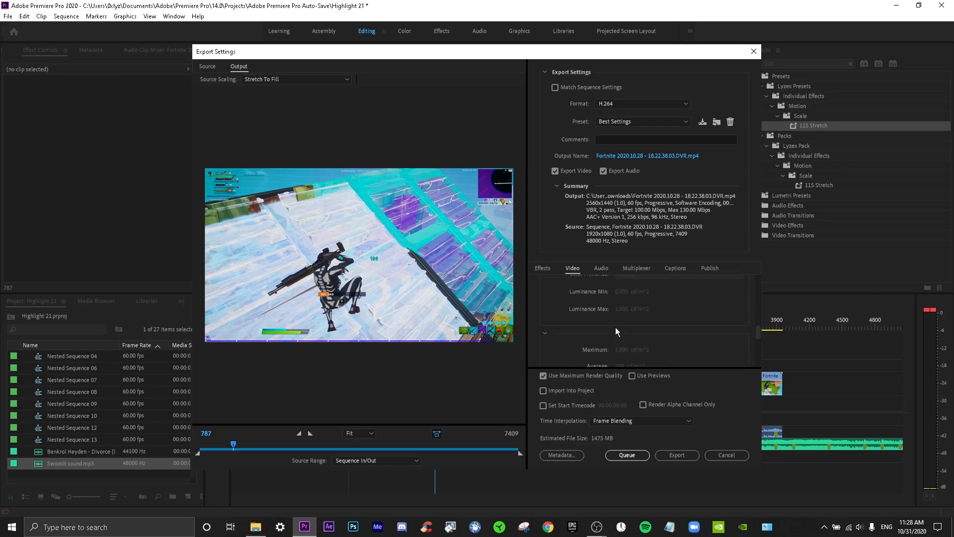
{"action": "scroll", "coordinate": [620, 324], "scroll_direction": "down", "scroll_amount": 3}
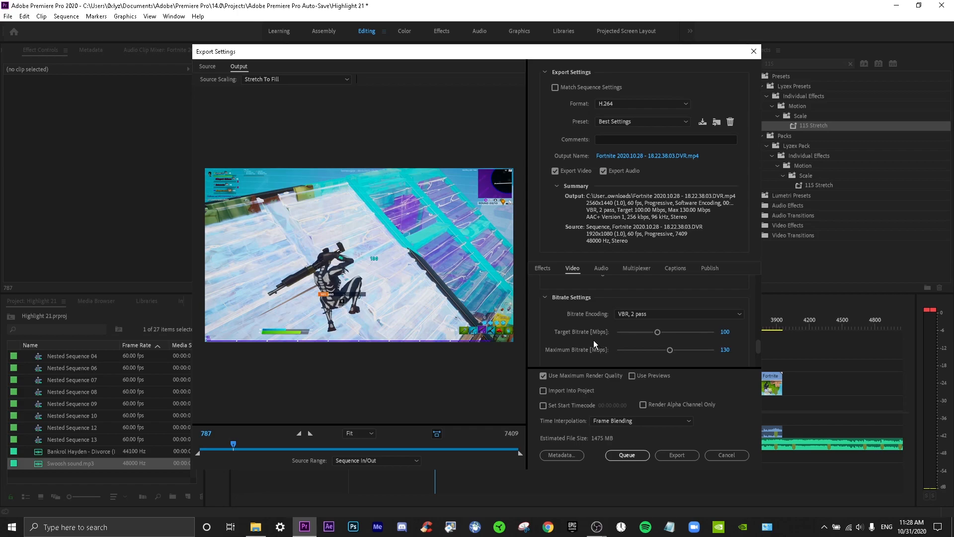
{"action": "scroll", "coordinate": [598, 337], "scroll_direction": "down", "scroll_amount": 3}
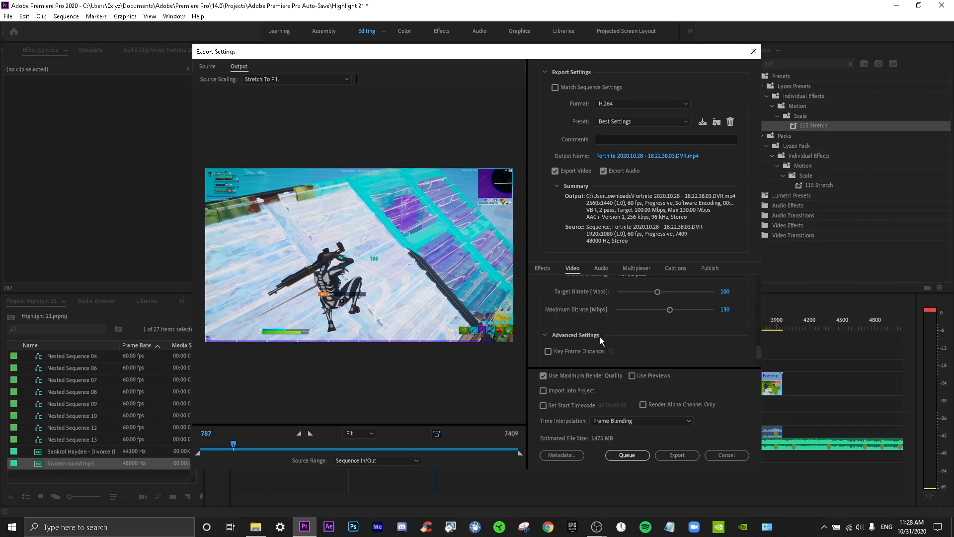
{"action": "scroll", "coordinate": [600, 336], "scroll_direction": "down", "scroll_amount": 2}
{"action": "scroll", "coordinate": [601, 335], "scroll_direction": "up", "scroll_amount": 2}
{"action": "scroll", "coordinate": [600, 336], "scroll_direction": "down", "scroll_amount": 2}
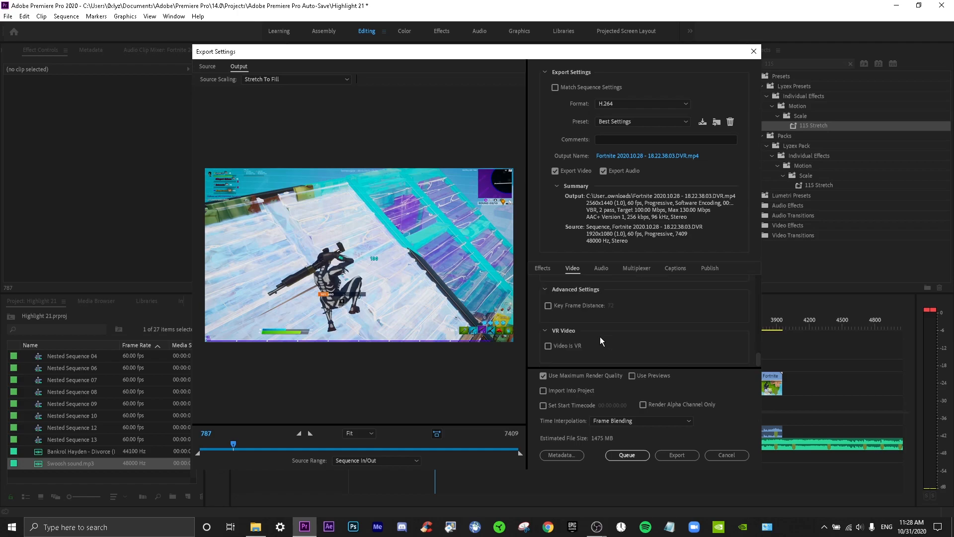
{"action": "scroll", "coordinate": [600, 336], "scroll_direction": "up", "scroll_amount": 3}
Step: Review the export's effects options and its audio format, codec, sample rate, channels, quality and bitrate settings
{"action": "left_click", "coordinate": [543, 269]}
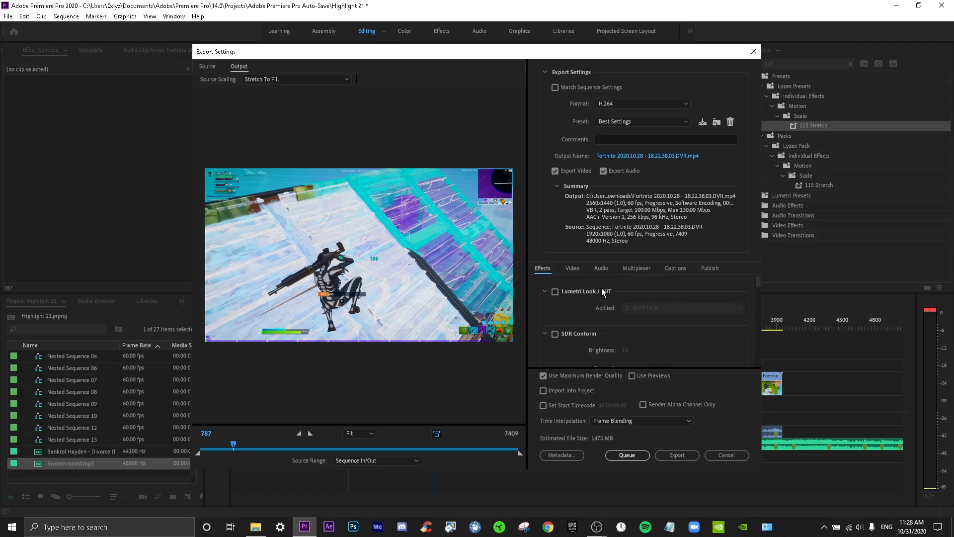
{"action": "scroll", "coordinate": [597, 310], "scroll_direction": "down", "scroll_amount": 10}
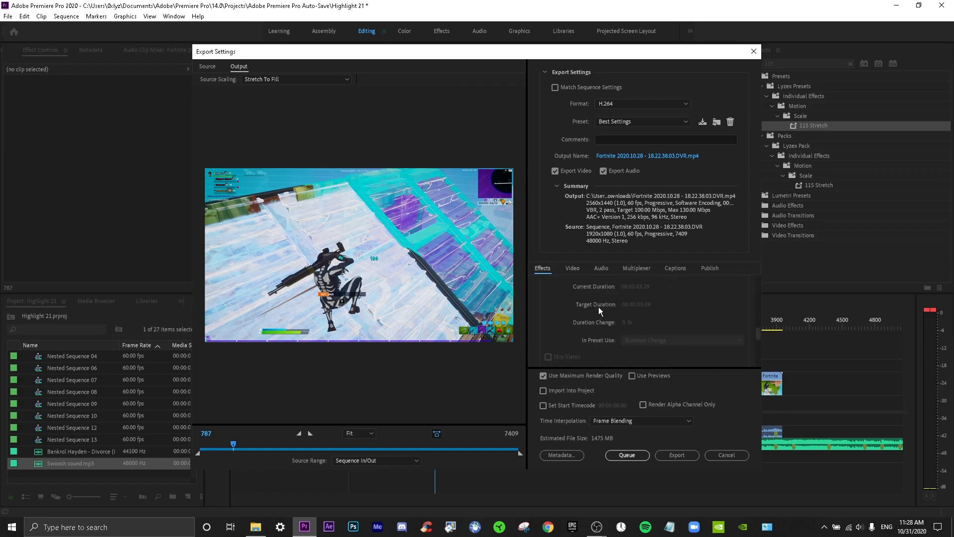
{"action": "scroll", "coordinate": [599, 306], "scroll_direction": "up", "scroll_amount": 10}
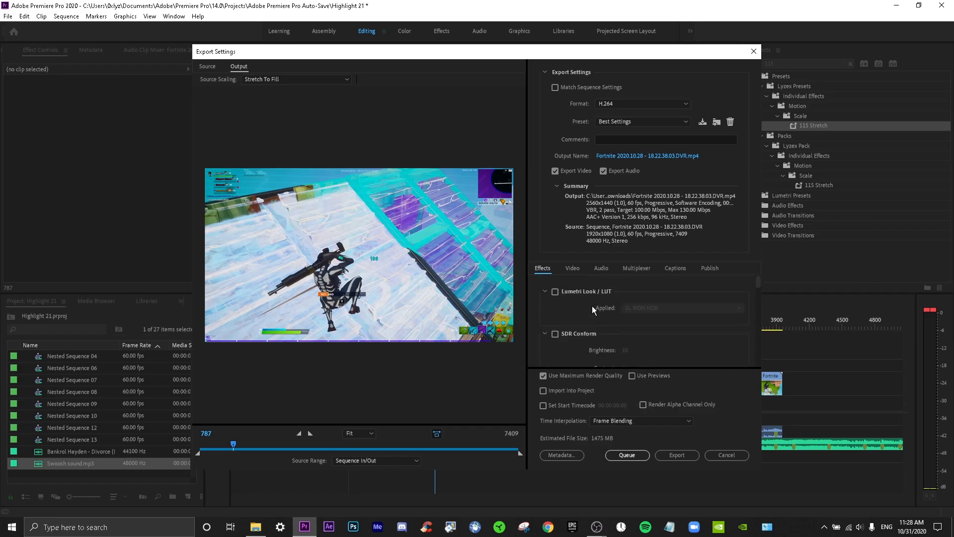
{"action": "left_click", "coordinate": [601, 269]}
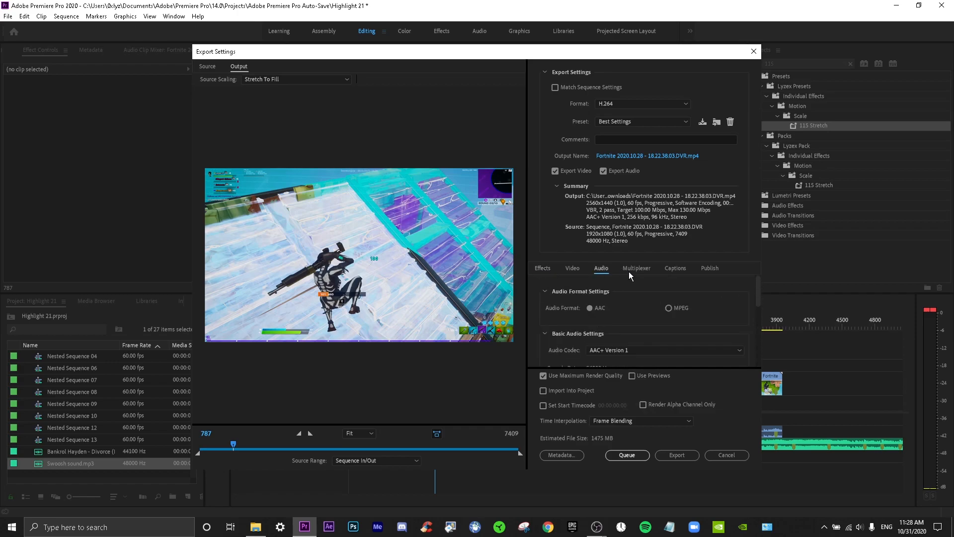
{"action": "scroll", "coordinate": [642, 303], "scroll_direction": "down", "scroll_amount": 5}
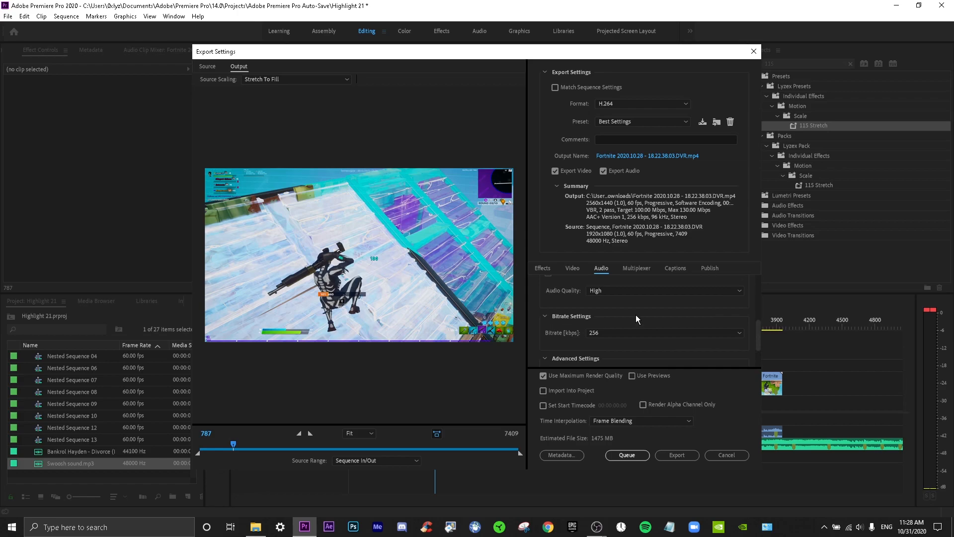
{"action": "scroll", "coordinate": [636, 314], "scroll_direction": "up", "scroll_amount": 3}
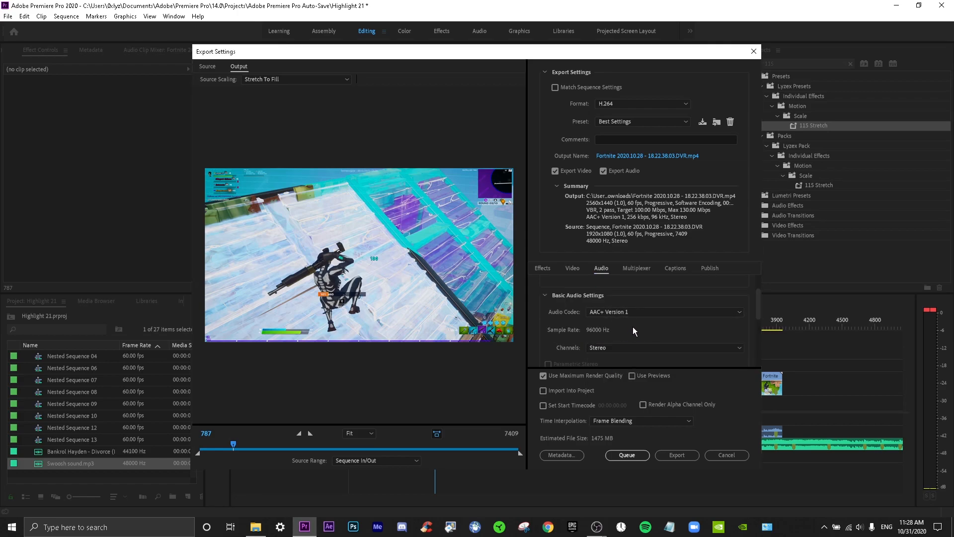
{"action": "scroll", "coordinate": [612, 327], "scroll_direction": "down", "scroll_amount": 2}
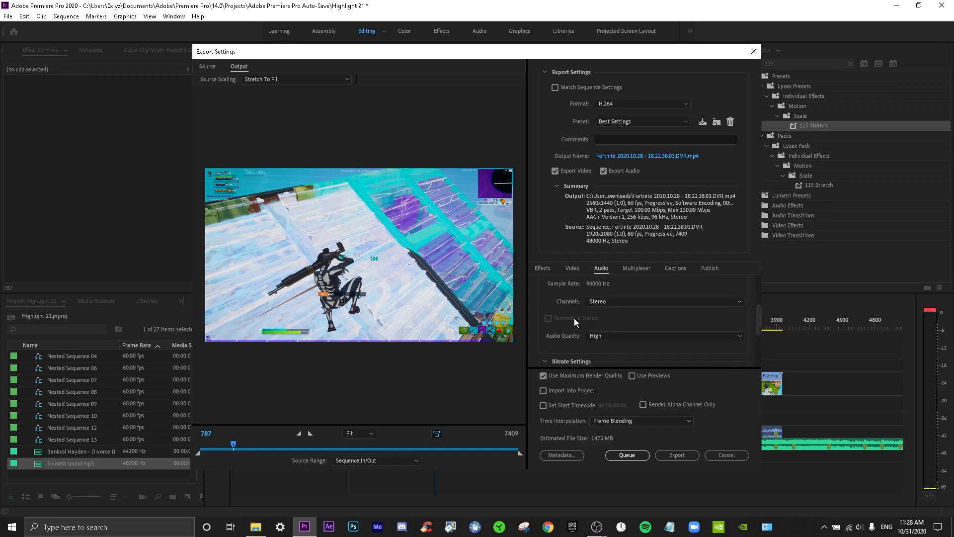
{"action": "scroll", "coordinate": [574, 318], "scroll_direction": "down", "scroll_amount": 4}
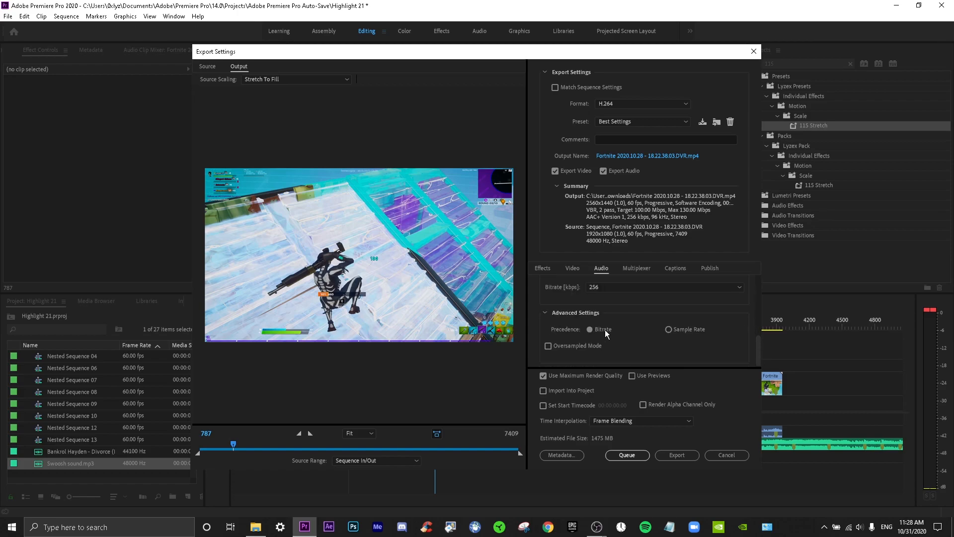
{"action": "scroll", "coordinate": [605, 330], "scroll_direction": "up", "scroll_amount": 6}
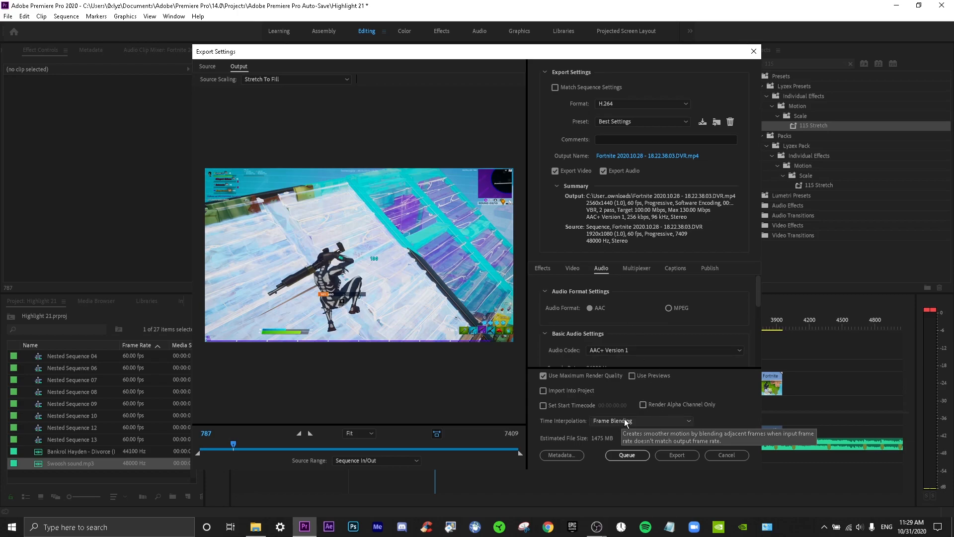
Step: Set the export's time interpolation to Frame Sampling
{"action": "left_click", "coordinate": [650, 421]}
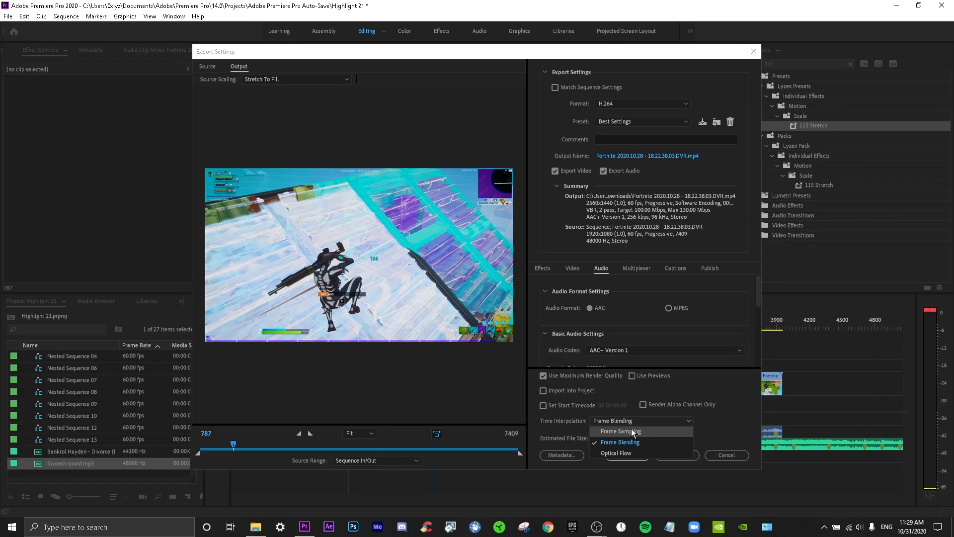
{"action": "left_click", "coordinate": [633, 432]}
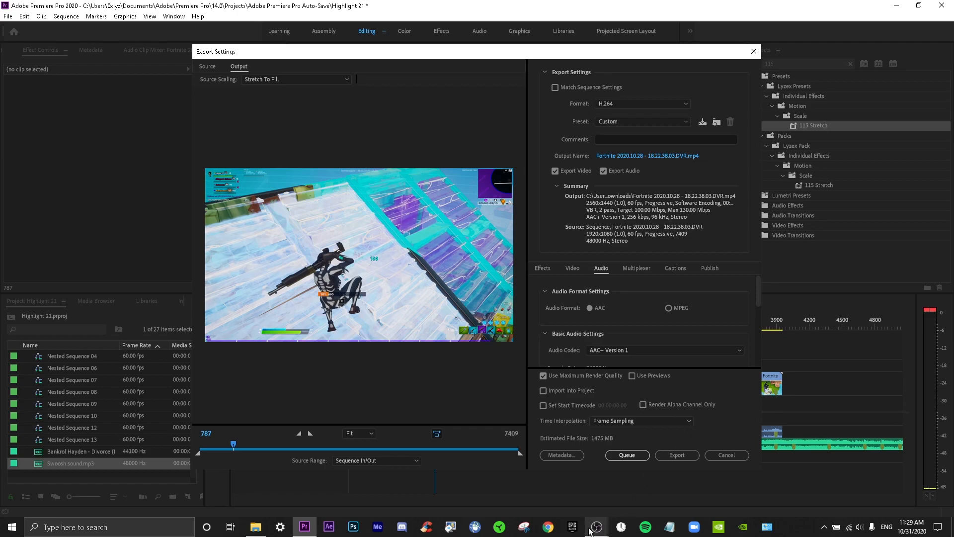
{"action": "mouse_move", "coordinate": [593, 530]}
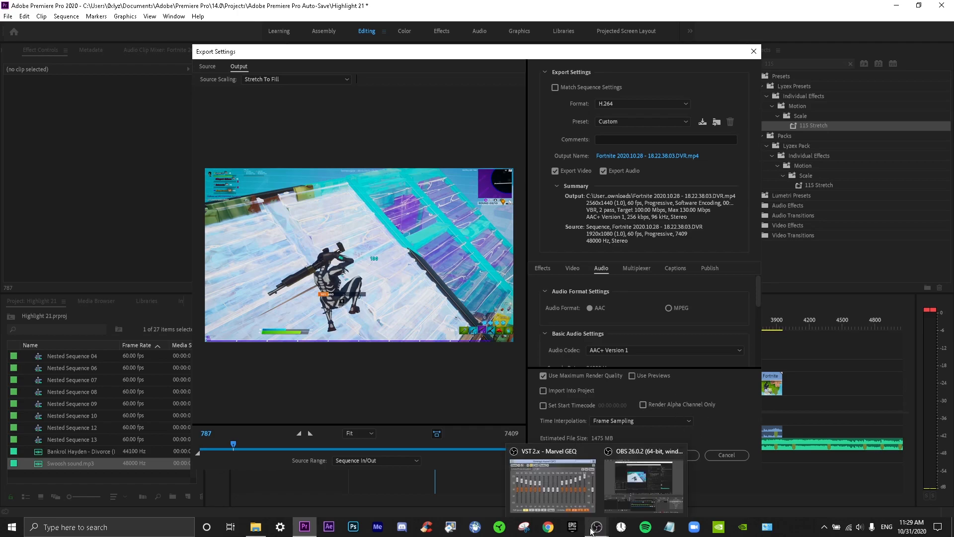
{"action": "left_click", "coordinate": [624, 494]}
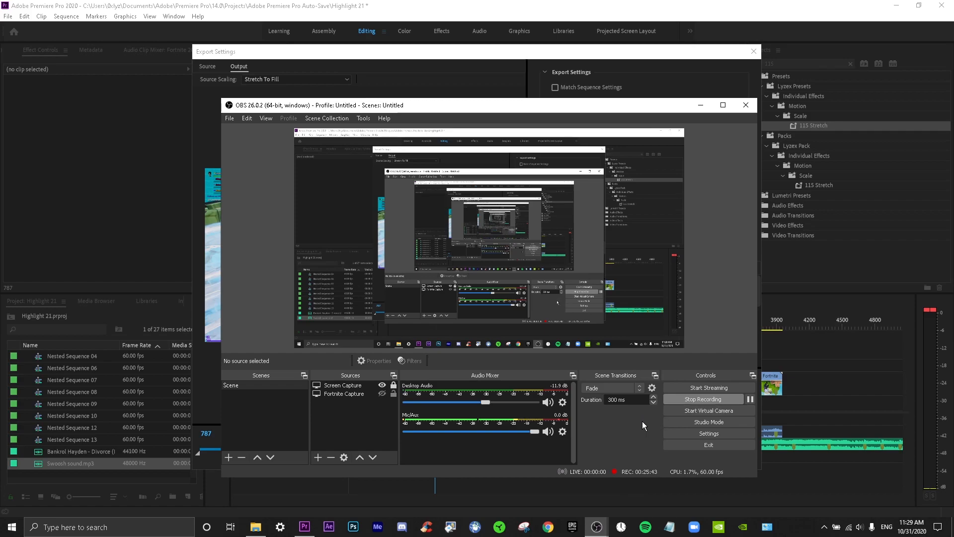